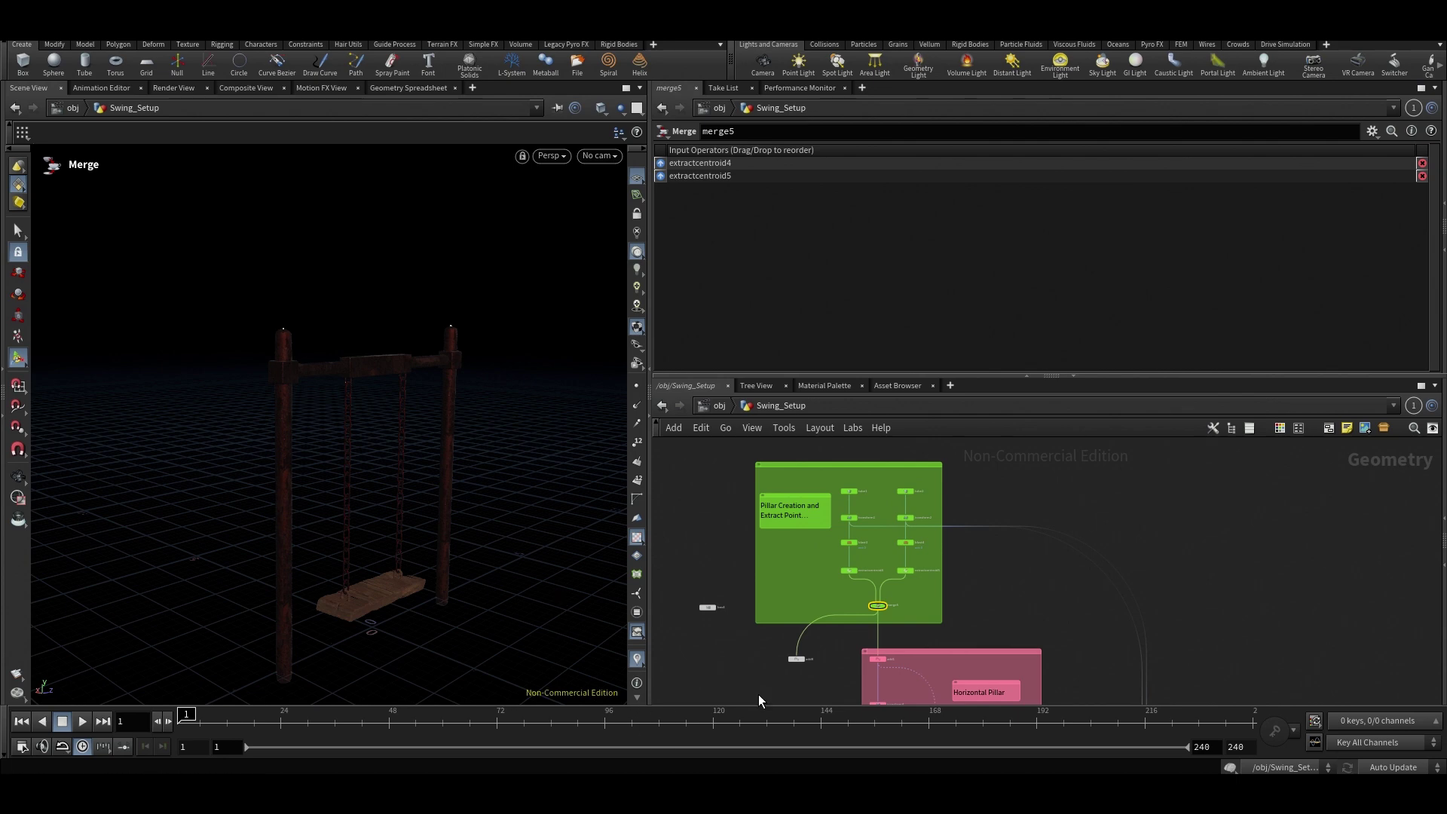
Examine the two pillar transform nodes in the Pillar Creation network and view the swing model from different angles.
{"action": "scroll", "coordinate": [916, 583], "scroll_direction": "up", "scroll_amount": 4}
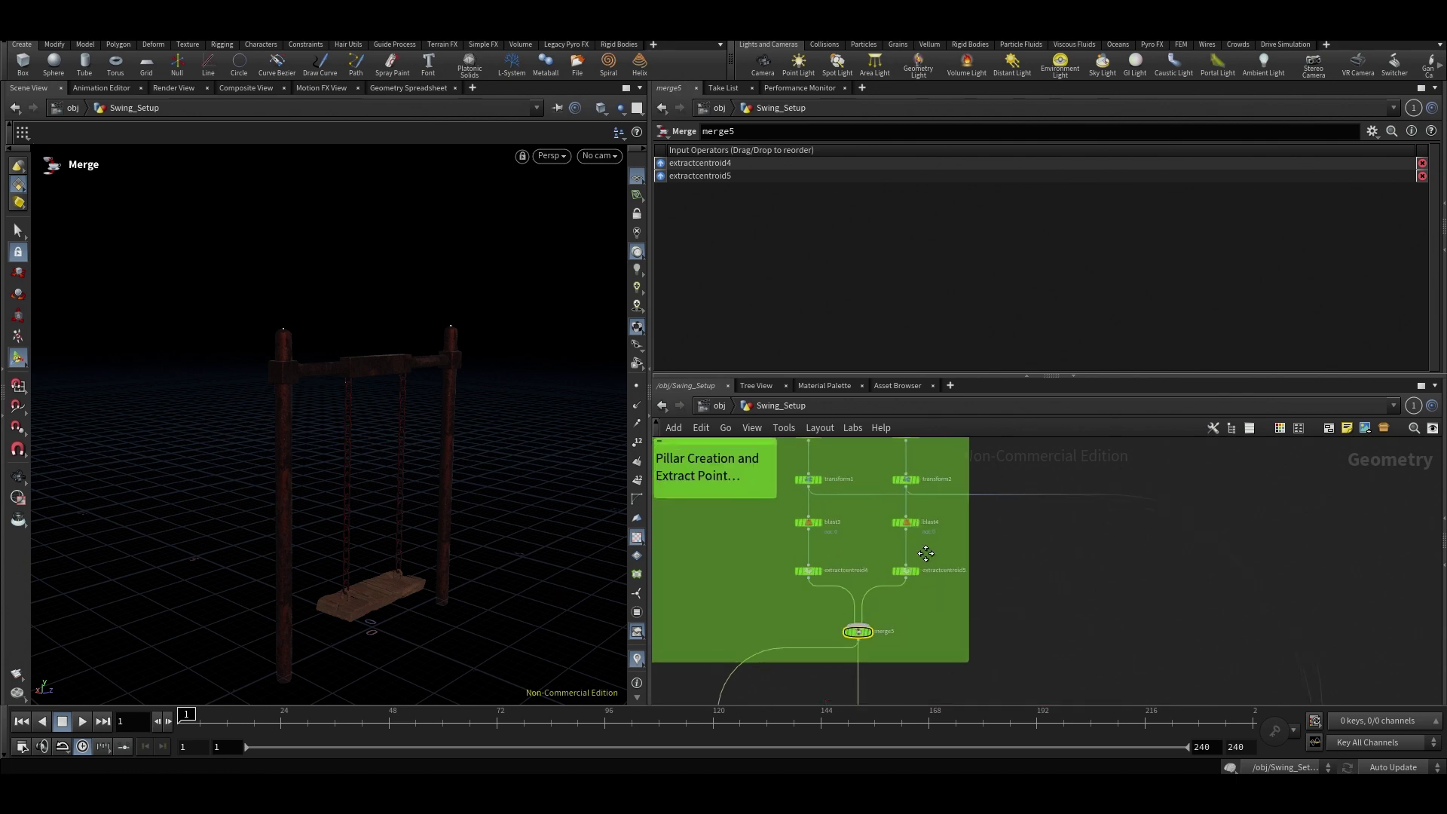
{"action": "left_click_drag", "start_coordinate": [802, 547], "coordinate": [917, 580]}
{"action": "scroll", "coordinate": [917, 571], "scroll_direction": "down", "scroll_amount": 1}
{"action": "scroll", "coordinate": [927, 560], "scroll_direction": "up", "scroll_amount": 1}
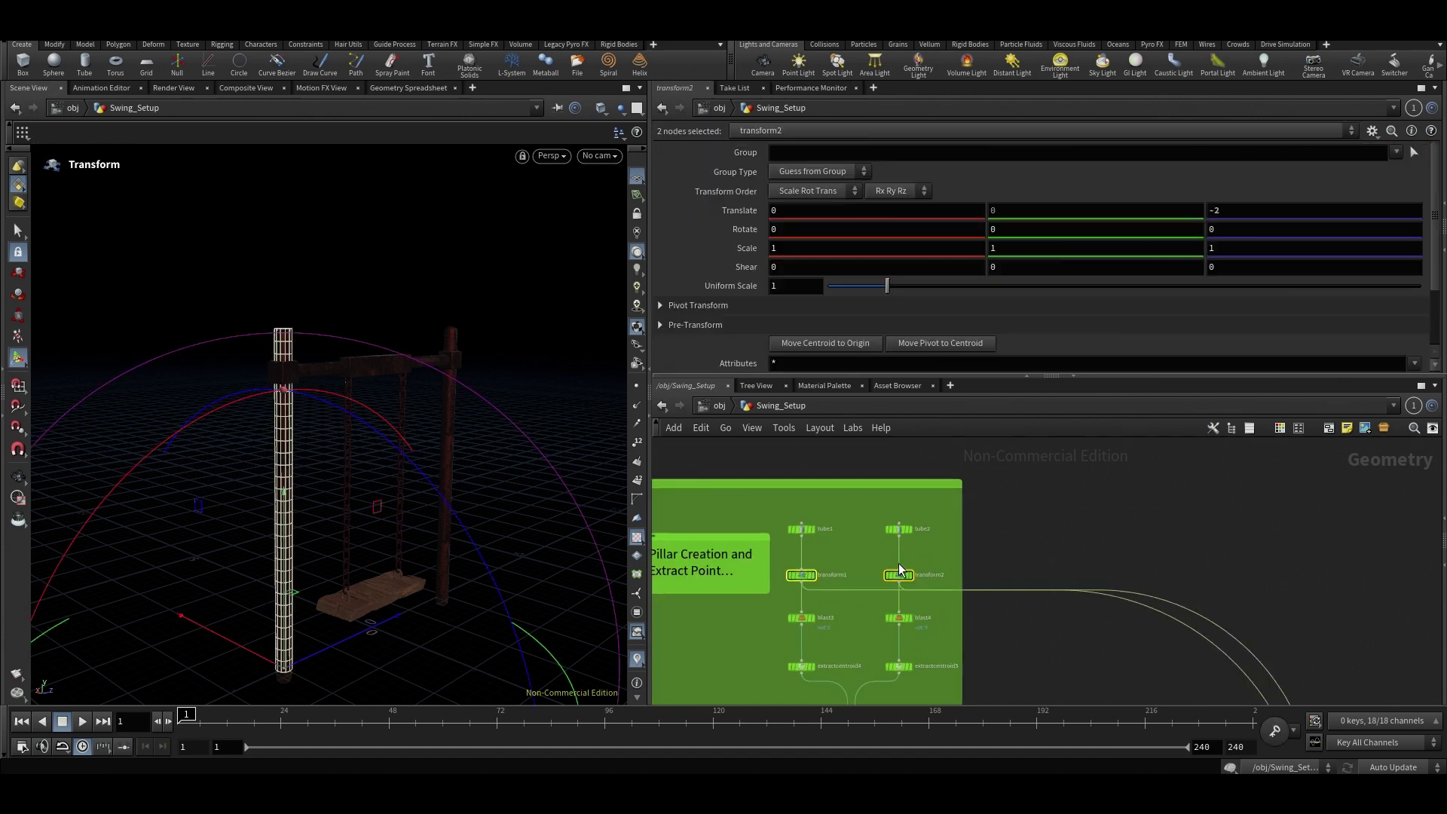
{"action": "left_click_drag", "start_coordinate": [785, 558], "coordinate": [925, 599]}
{"action": "left_click", "coordinate": [934, 565]}
{"action": "left_click_drag", "start_coordinate": [418, 448], "coordinate": [319, 400], "text": "alt"}
{"action": "key", "text": "t"}
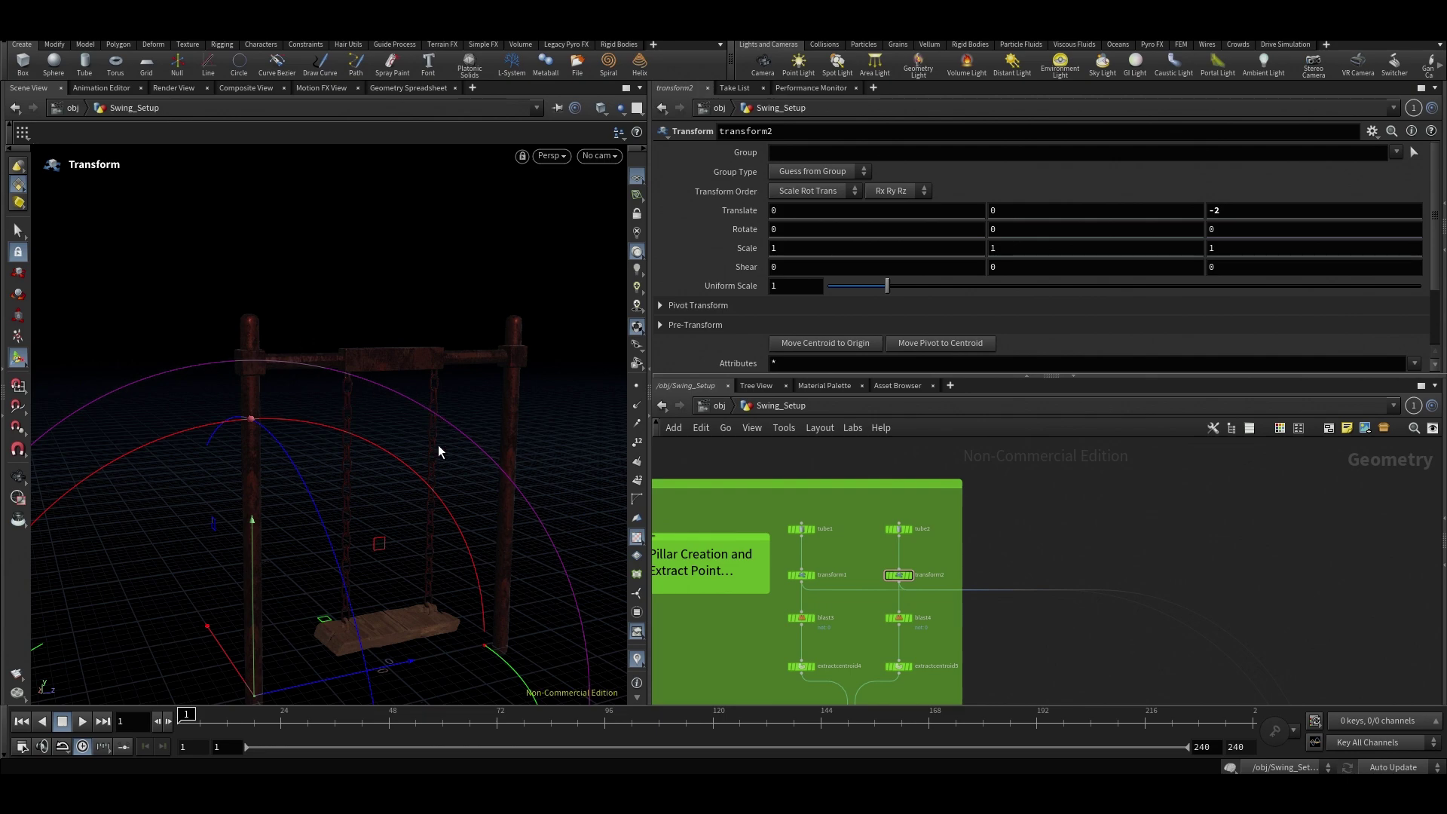
{"action": "key", "text": "Escape"}
{"action": "left_click_drag", "start_coordinate": [440, 451], "coordinate": [533, 457]}
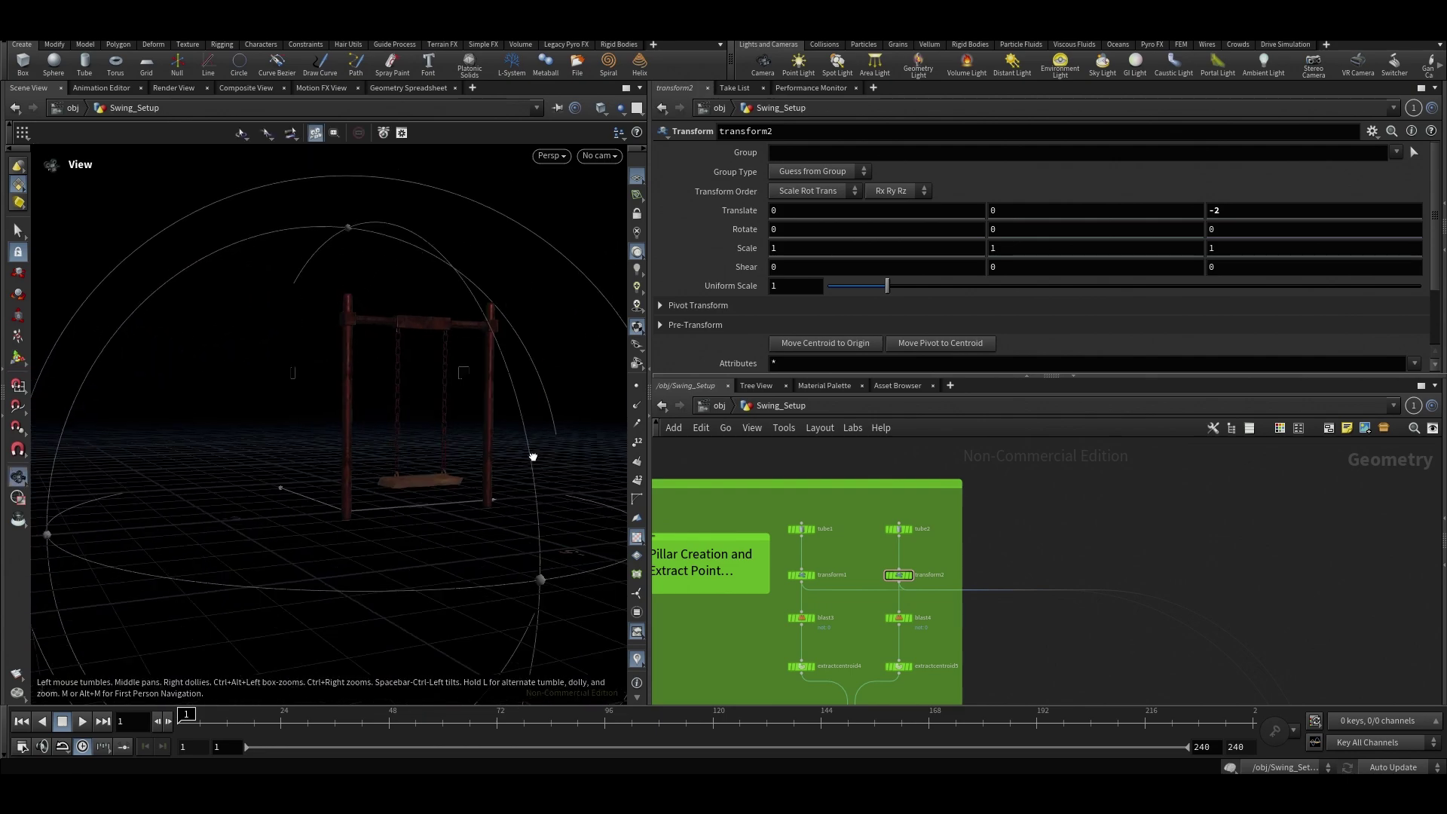
{"action": "scroll", "coordinate": [472, 420], "scroll_direction": "up", "scroll_amount": 8, "text": "alt"}
{"action": "scroll", "coordinate": [462, 414], "scroll_direction": "down", "scroll_amount": 3, "text": "alt"}
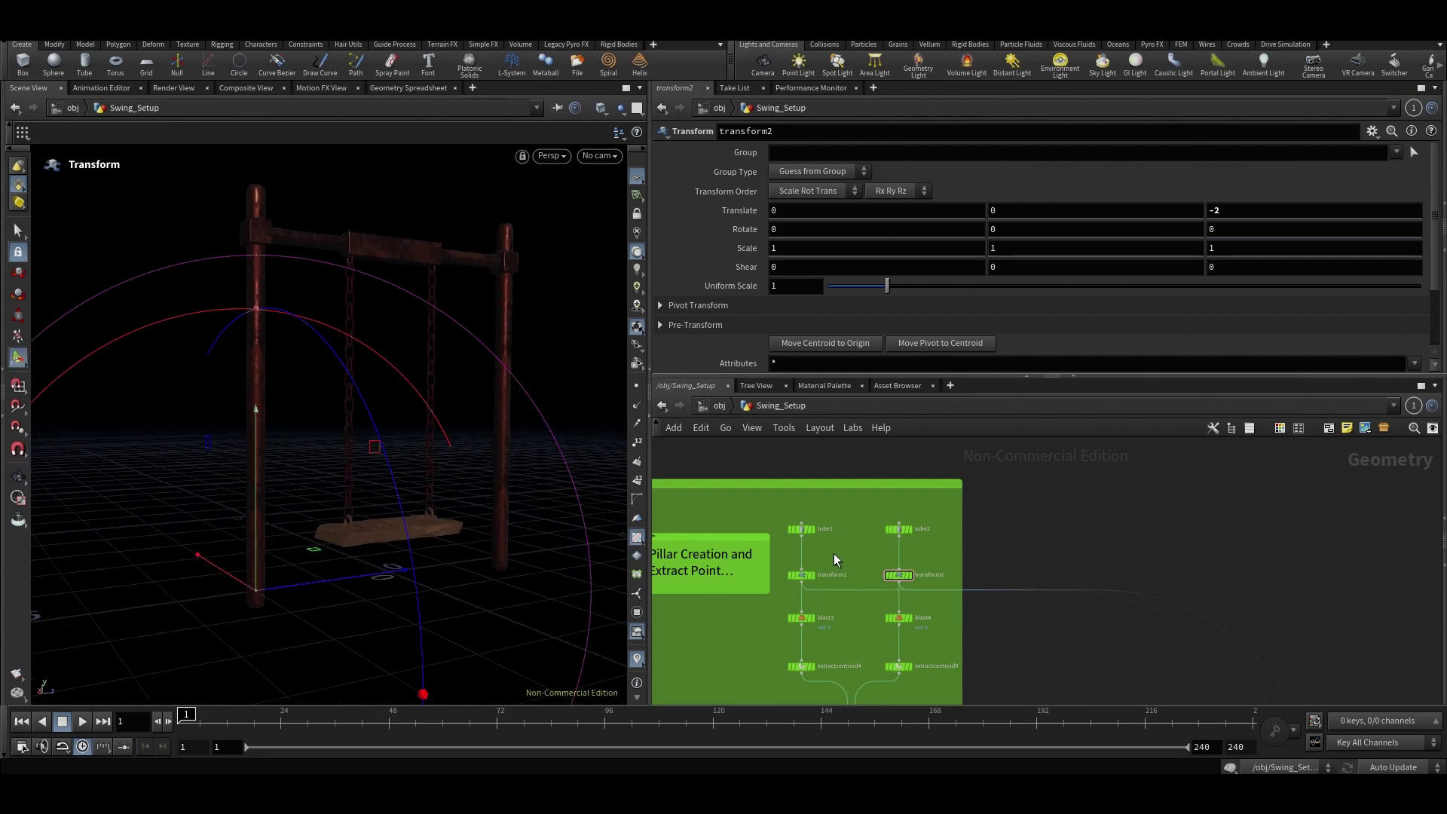
Inspect the merge node that combines the two extracted centroid branches of the pillars.
{"action": "scroll", "coordinate": [861, 554], "scroll_direction": "down", "scroll_amount": 2}
{"action": "scroll", "coordinate": [949, 567], "scroll_direction": "up", "scroll_amount": 2}
{"action": "scroll", "coordinate": [950, 567], "scroll_direction": "down", "scroll_amount": 2}
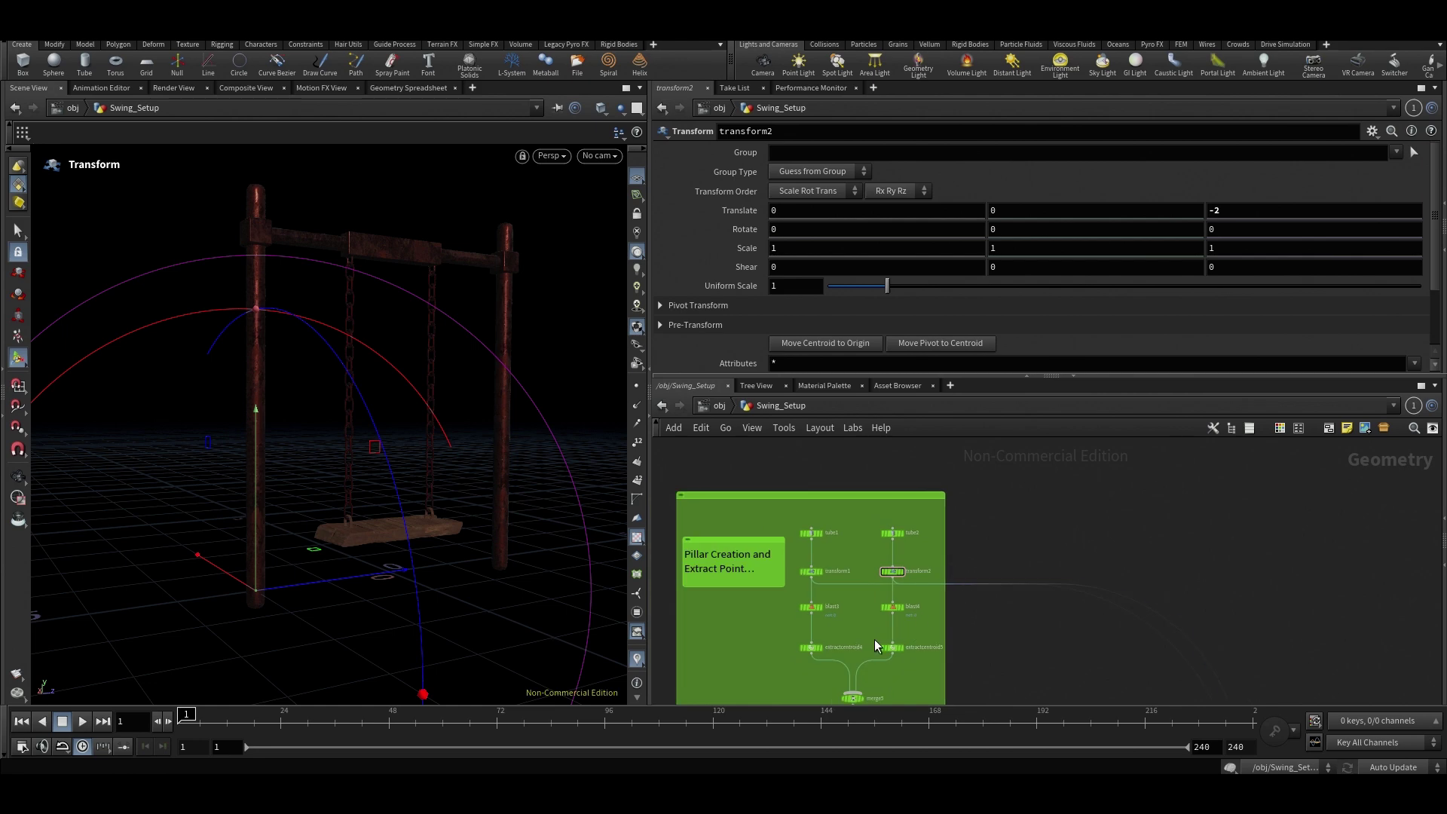
{"action": "scroll", "coordinate": [875, 639], "scroll_direction": "up", "scroll_amount": 2}
{"action": "middle_click_drag", "start_coordinate": [848, 642], "coordinate": [848, 563]}
{"action": "left_click", "coordinate": [846, 630]}
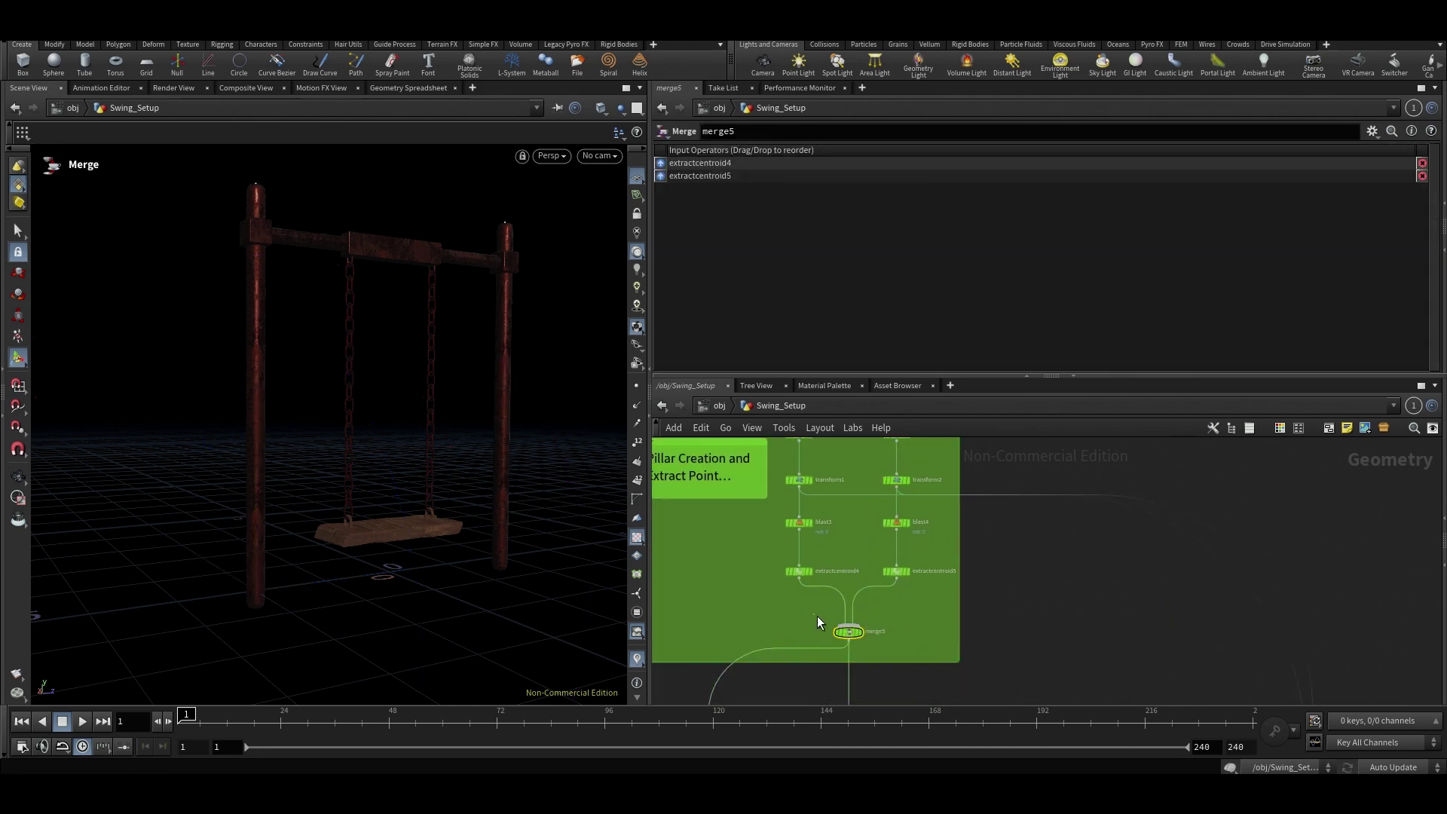
{"action": "middle_click_drag", "start_coordinate": [925, 548], "coordinate": [927, 612]}
{"action": "scroll", "coordinate": [928, 612], "scroll_direction": "down", "scroll_amount": 2}
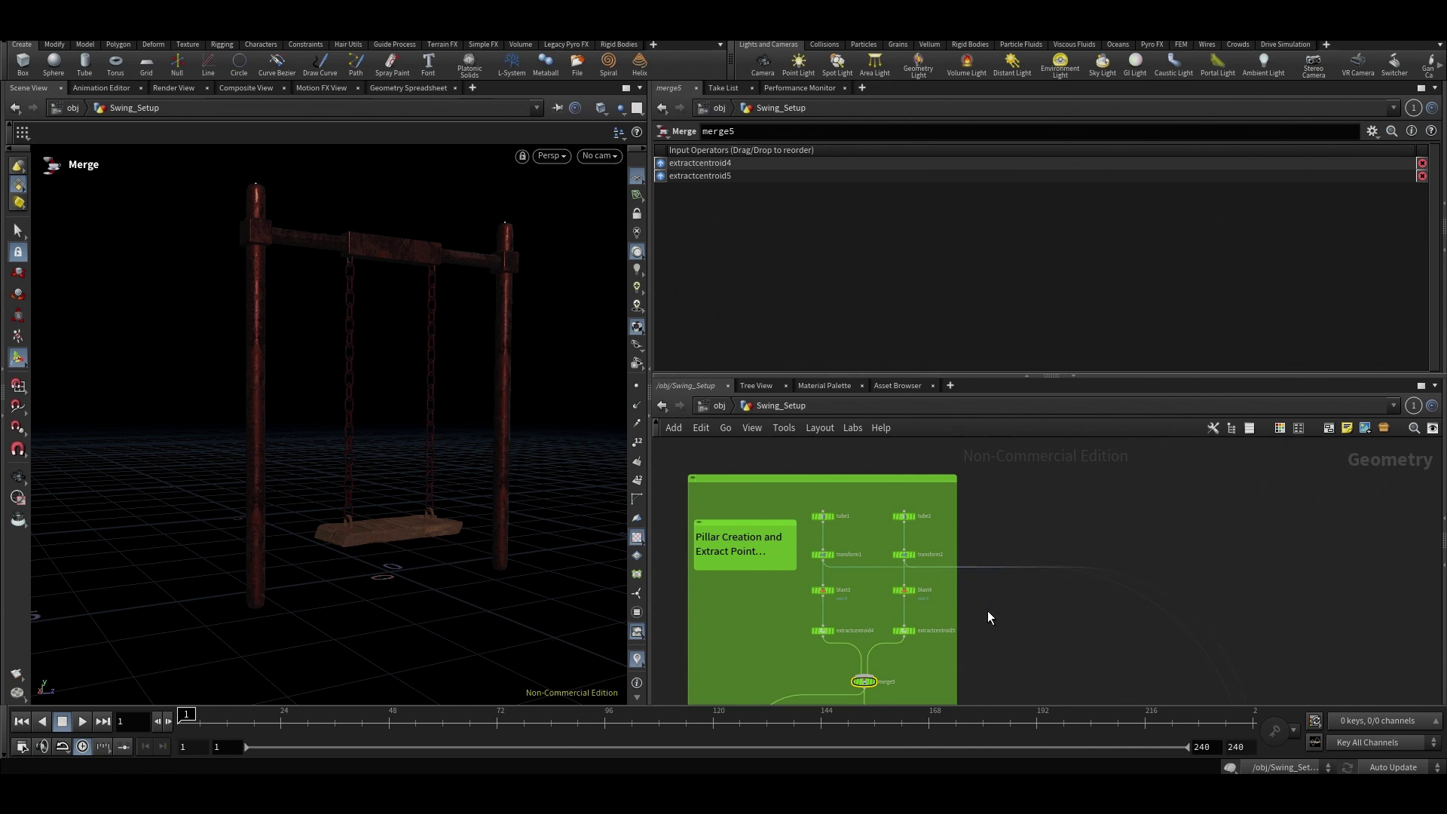
Add a Blast node in the empty area beside the Pillar Creation network box.
{"action": "scroll", "coordinate": [987, 610], "scroll_direction": "down", "scroll_amount": 1}
{"action": "scroll", "coordinate": [991, 608], "scroll_direction": "up", "scroll_amount": 1}
{"action": "middle_click_drag", "start_coordinate": [1059, 488], "coordinate": [978, 549]}
{"action": "scroll", "coordinate": [979, 553], "scroll_direction": "down", "scroll_amount": 1}
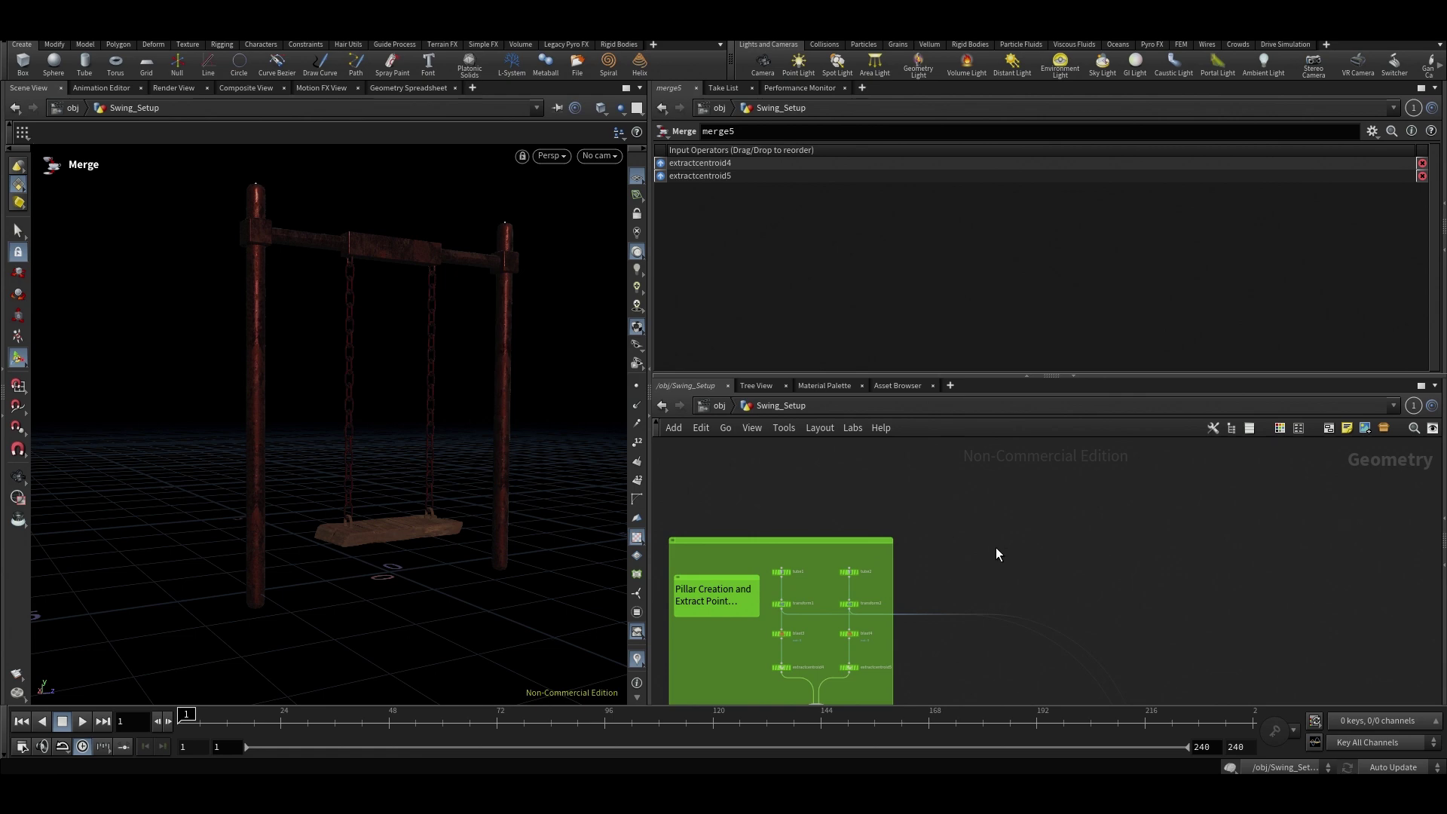
{"action": "key", "text": "Tab"}
{"action": "type", "text": "bl"}
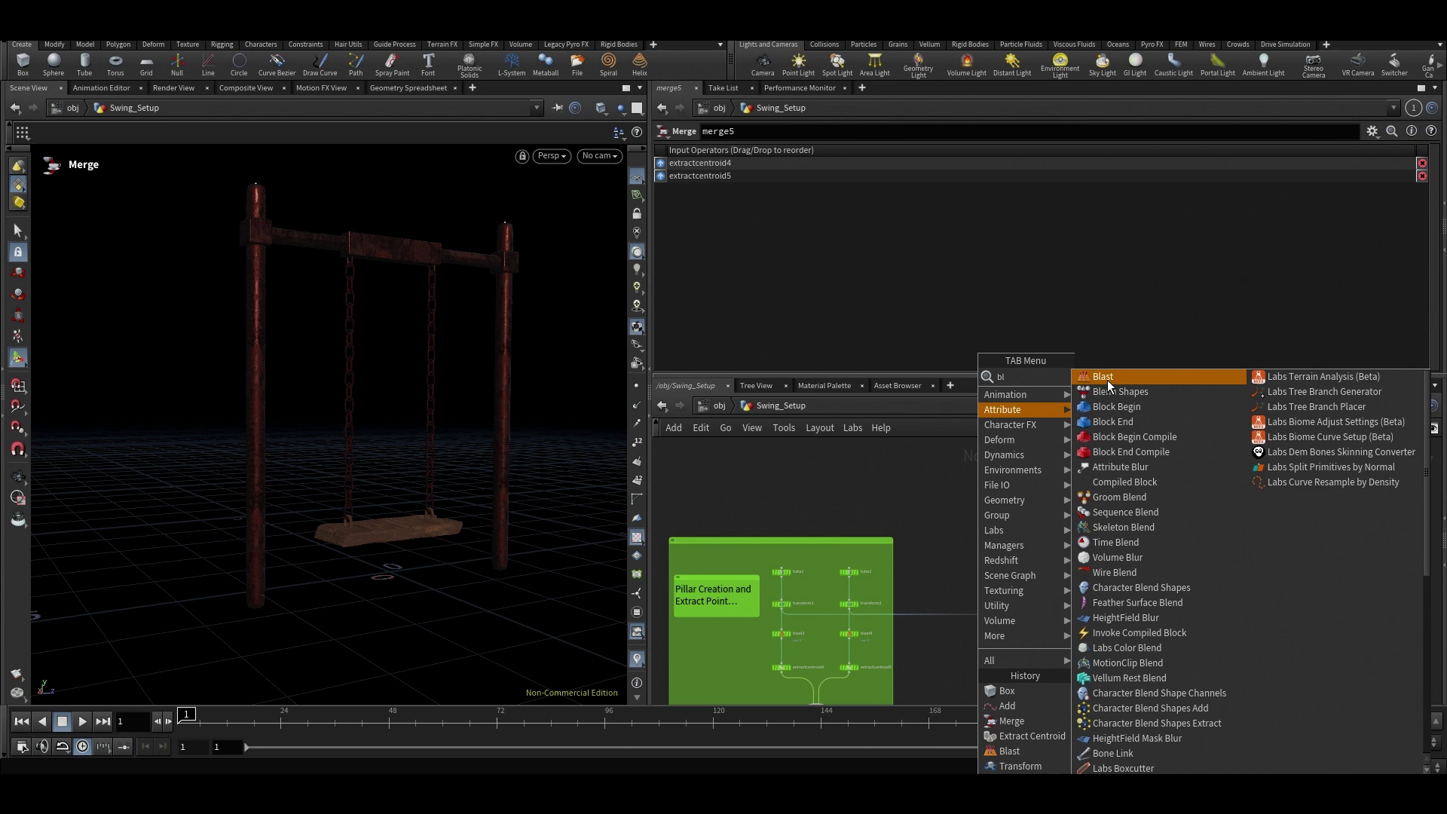
{"action": "left_click", "coordinate": [1106, 380]}
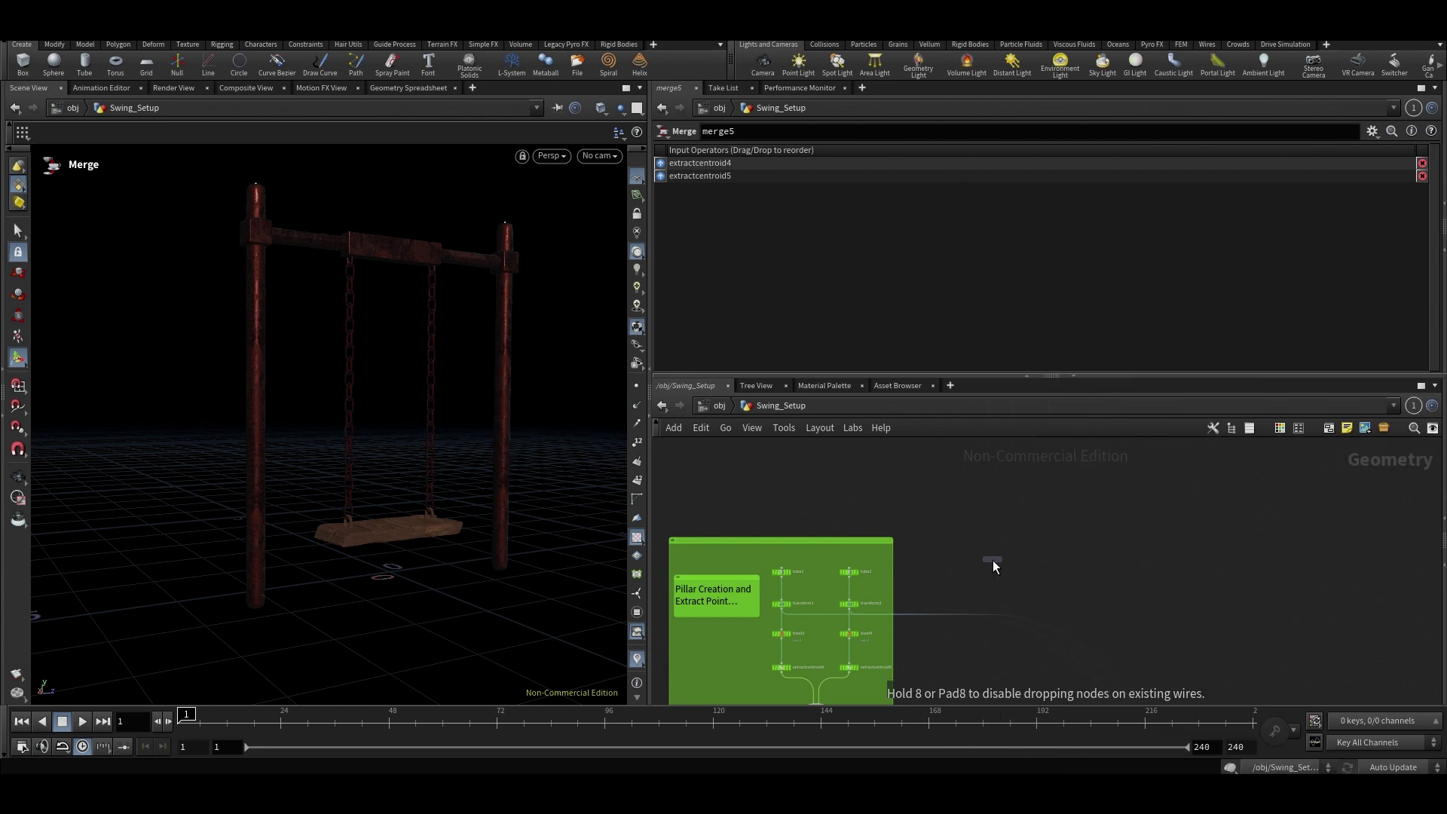
{"action": "left_click", "coordinate": [989, 572]}
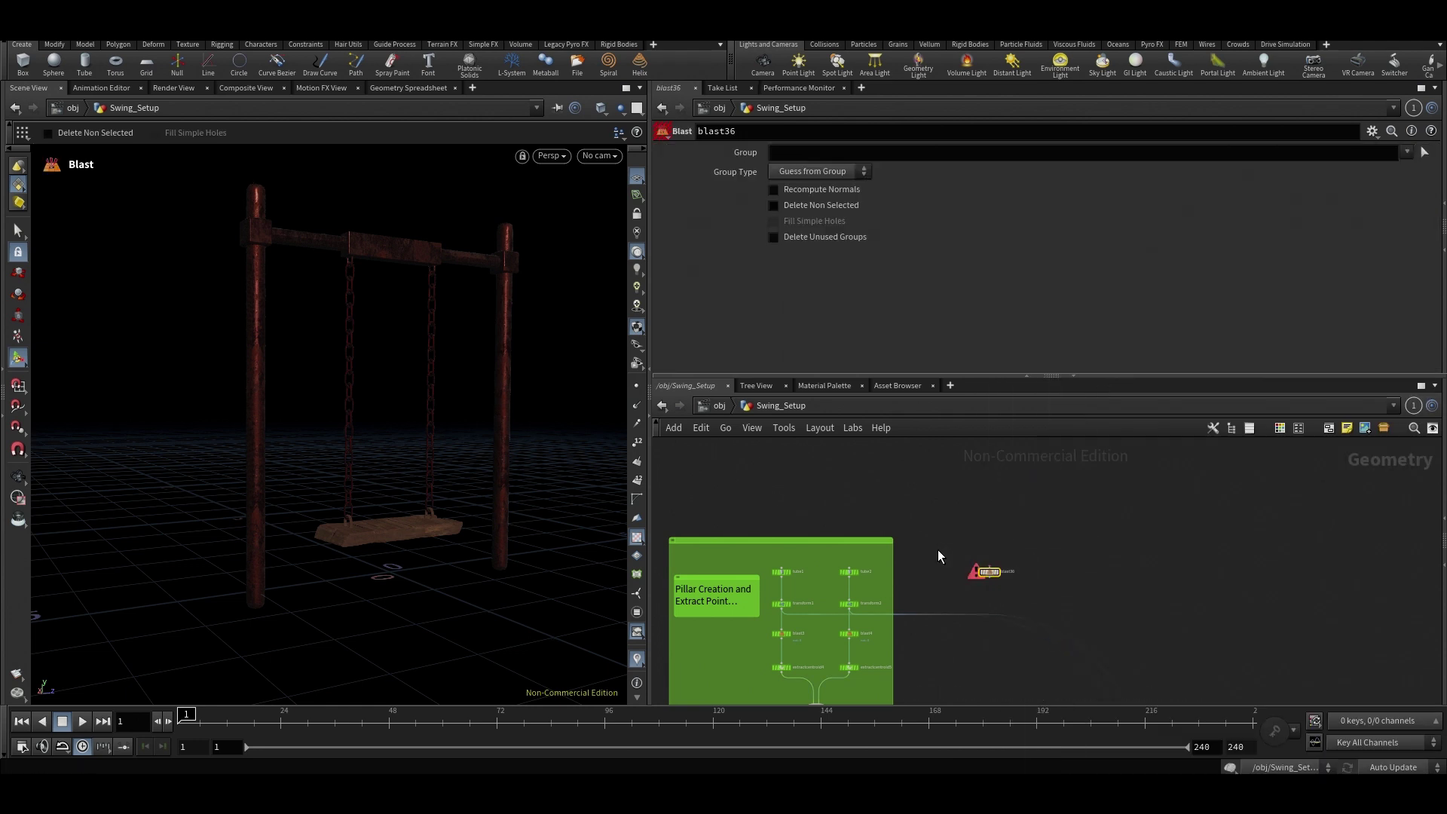
Add a Group node beside the new Blast node.
{"action": "scroll", "coordinate": [942, 554], "scroll_direction": "down", "scroll_amount": 3}
{"action": "scroll", "coordinate": [965, 555], "scroll_direction": "up", "scroll_amount": 5}
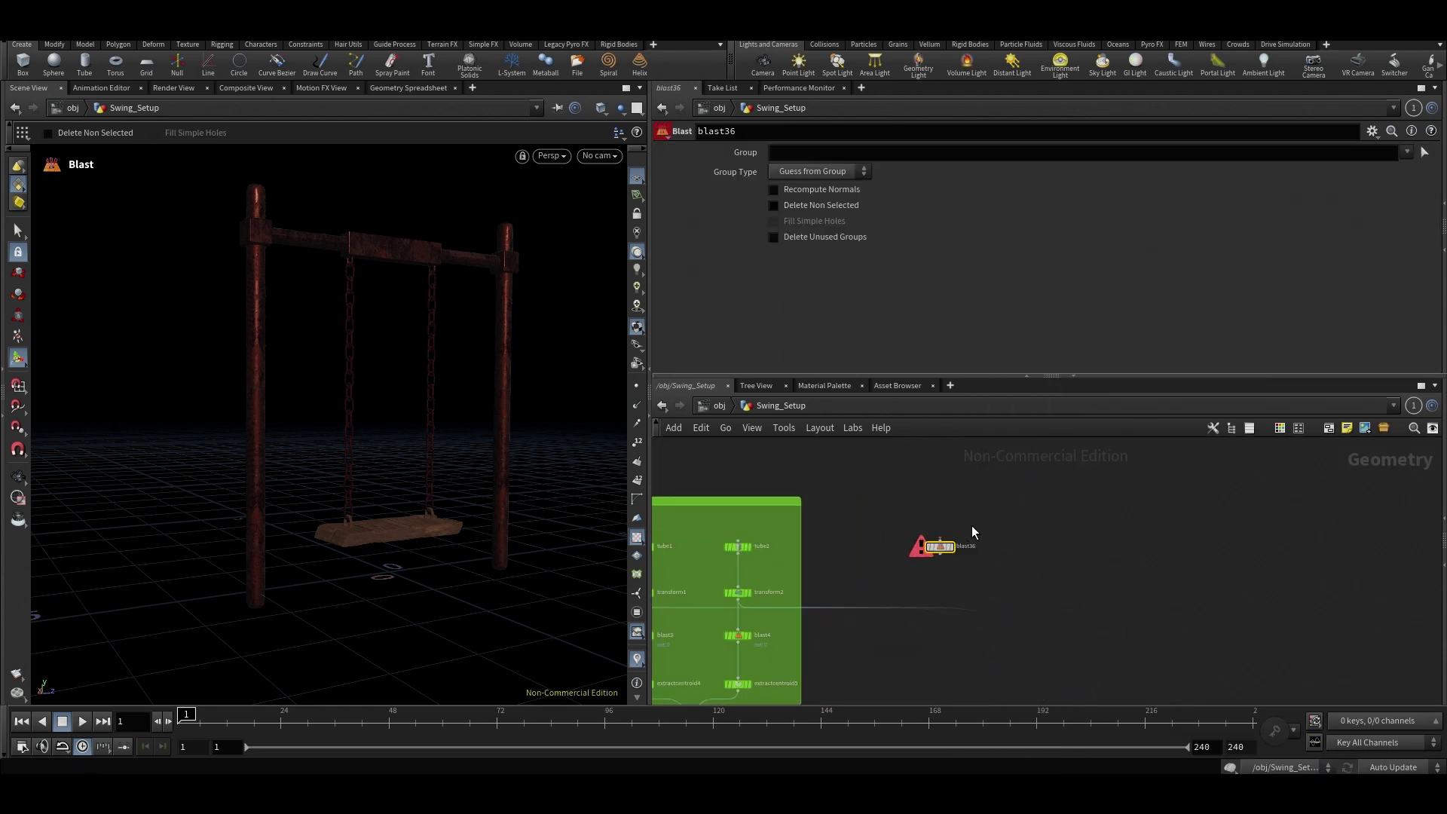
{"action": "left_click_drag", "start_coordinate": [987, 522], "coordinate": [844, 610]}
{"action": "key", "text": "Tab"}
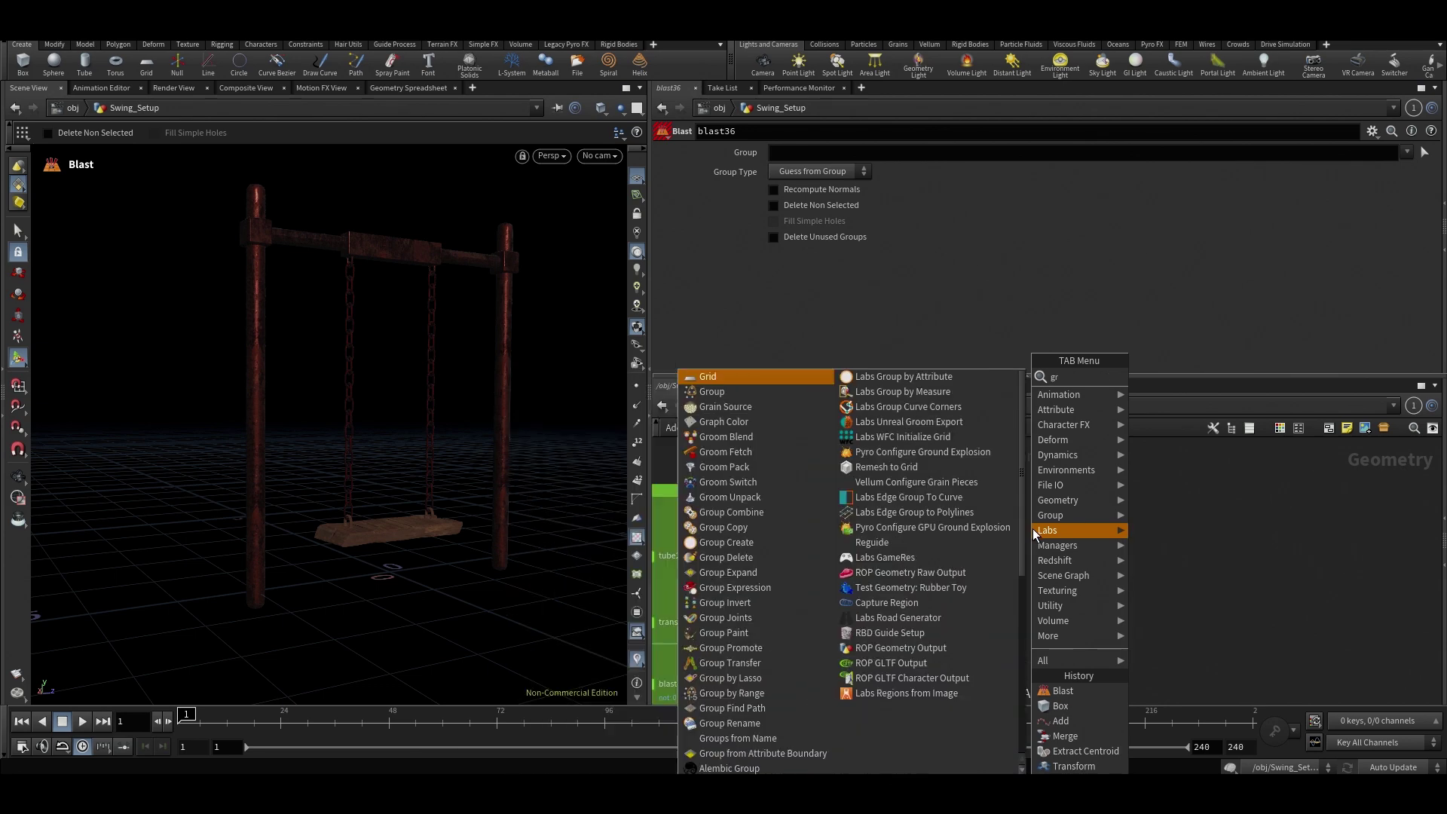
{"action": "type", "text": "grou"}
{"action": "left_click", "coordinate": [1158, 376]}
{"action": "left_click", "coordinate": [1066, 562]}
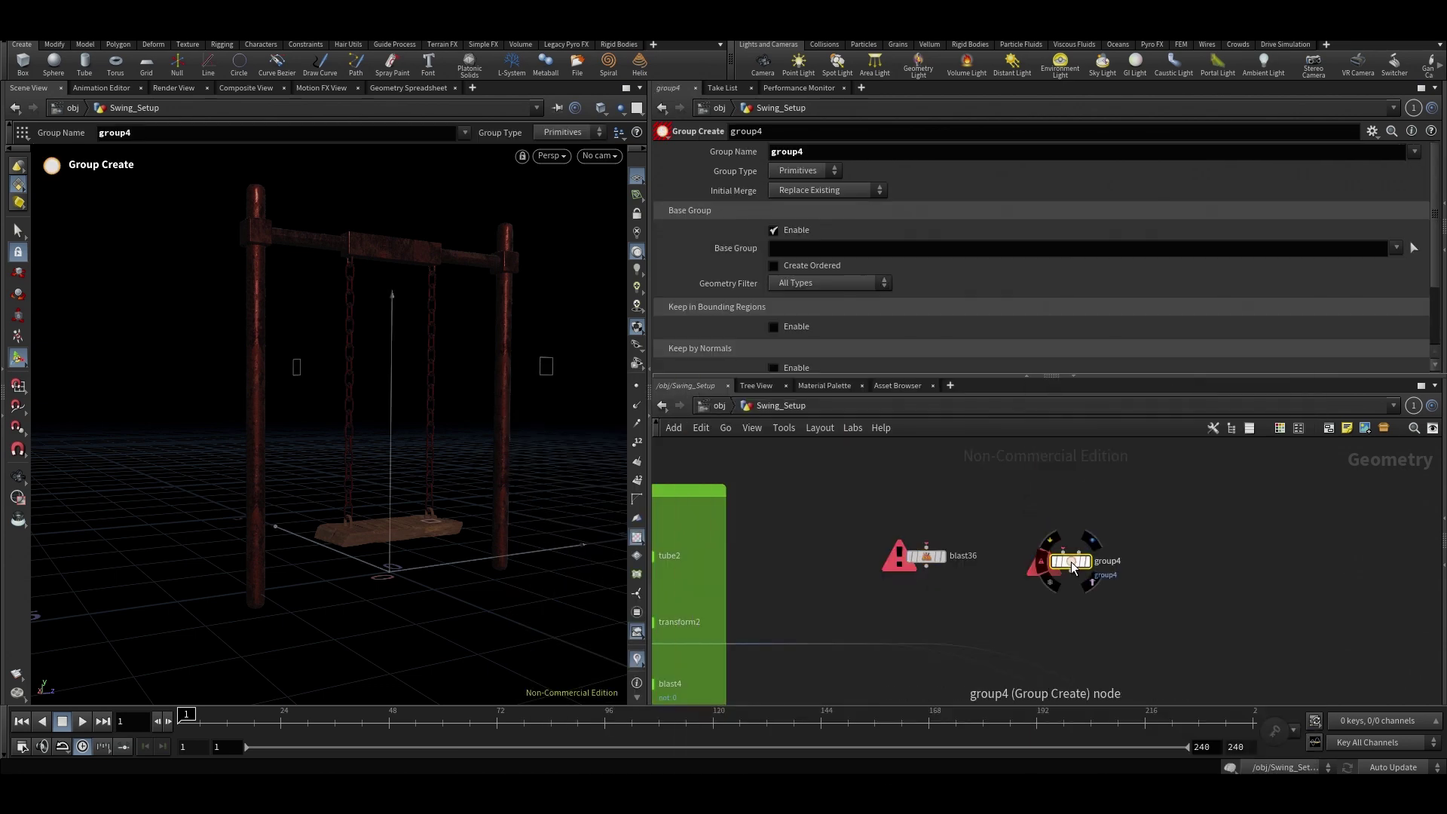
Add a Group by Range node beside the new Group node.
{"action": "key", "text": "Tab"}
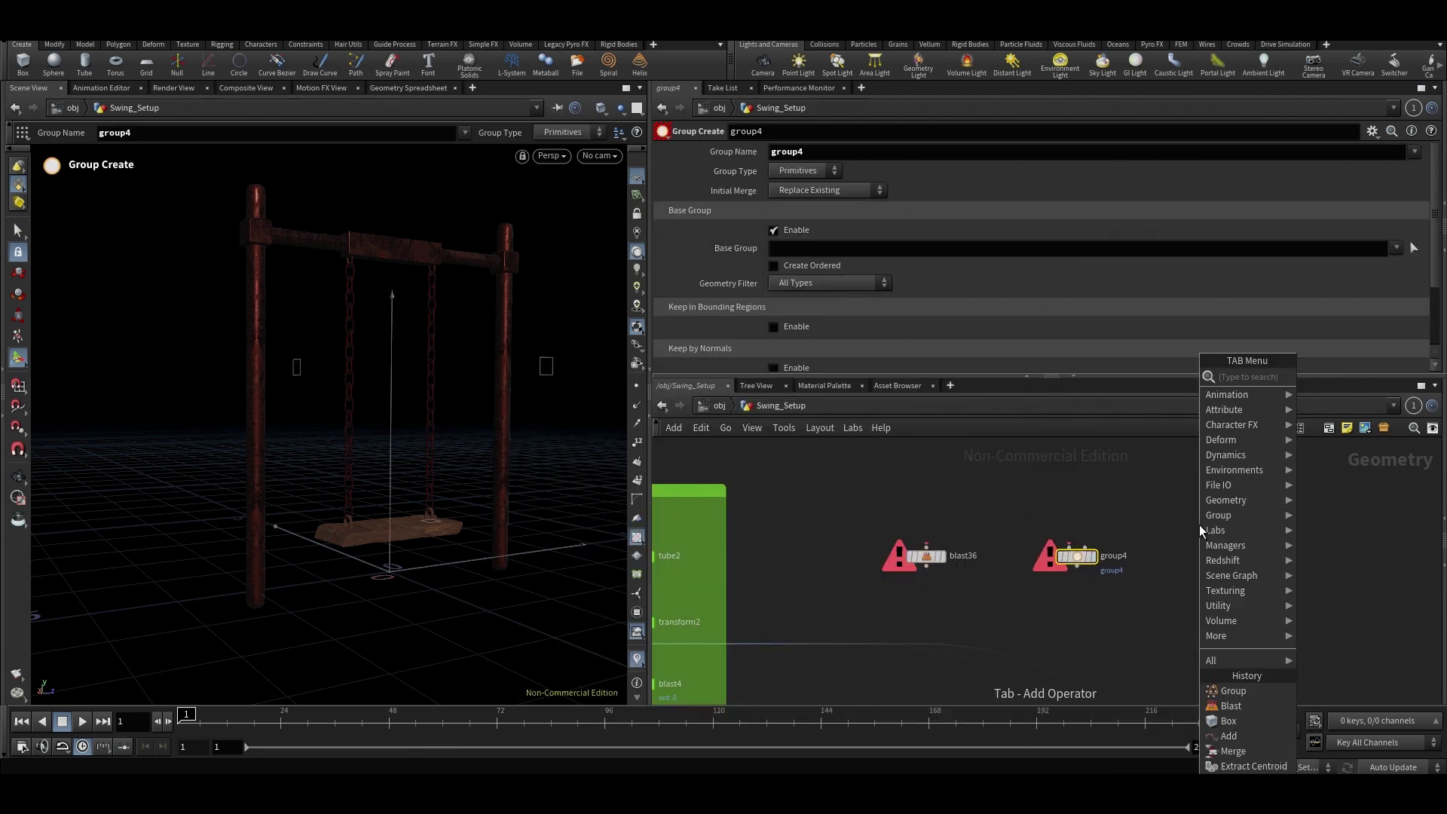
{"action": "type", "text": "groupra"}
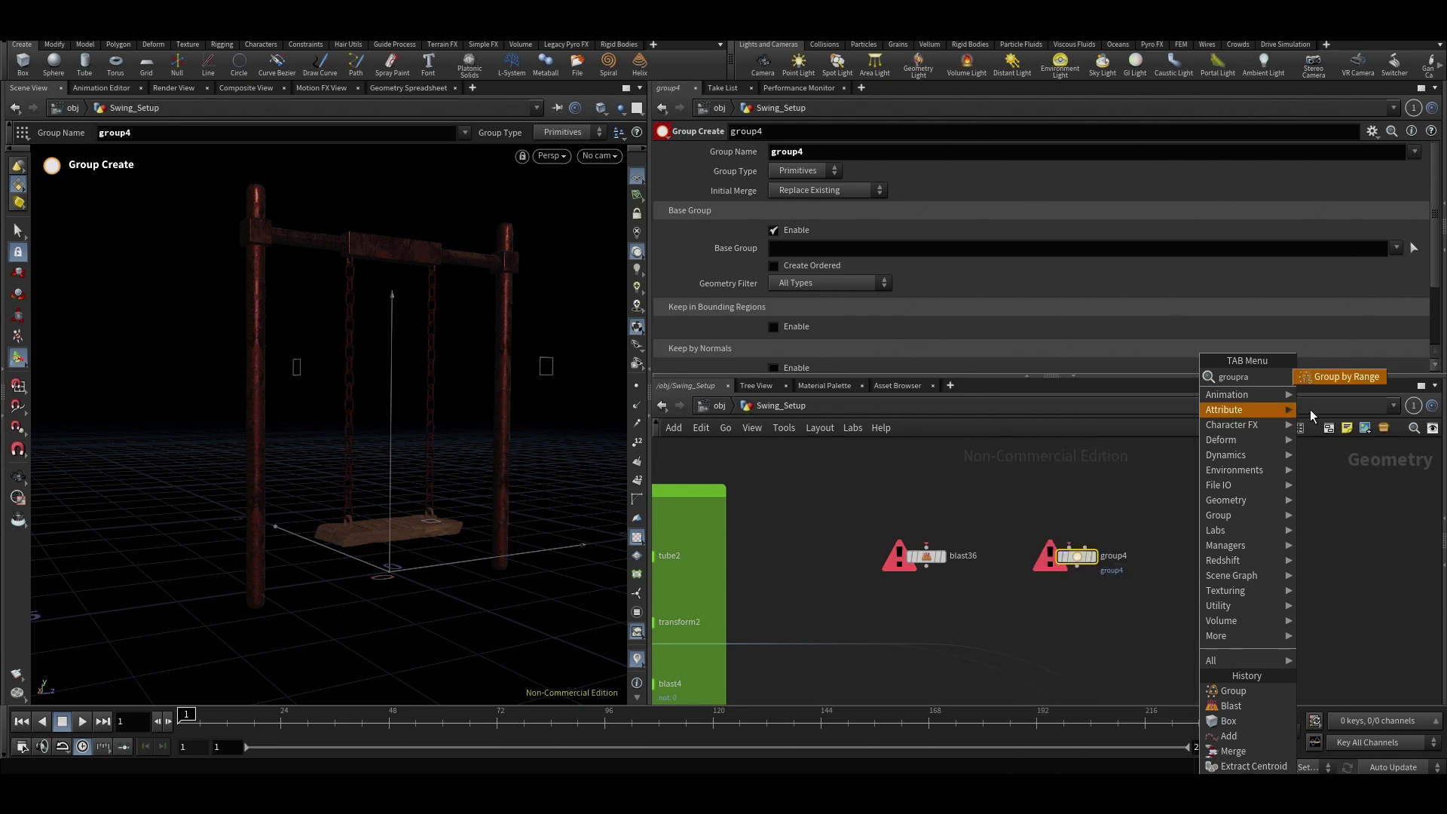
{"action": "key", "text": "Return"}
{"action": "left_click", "coordinate": [1255, 554]}
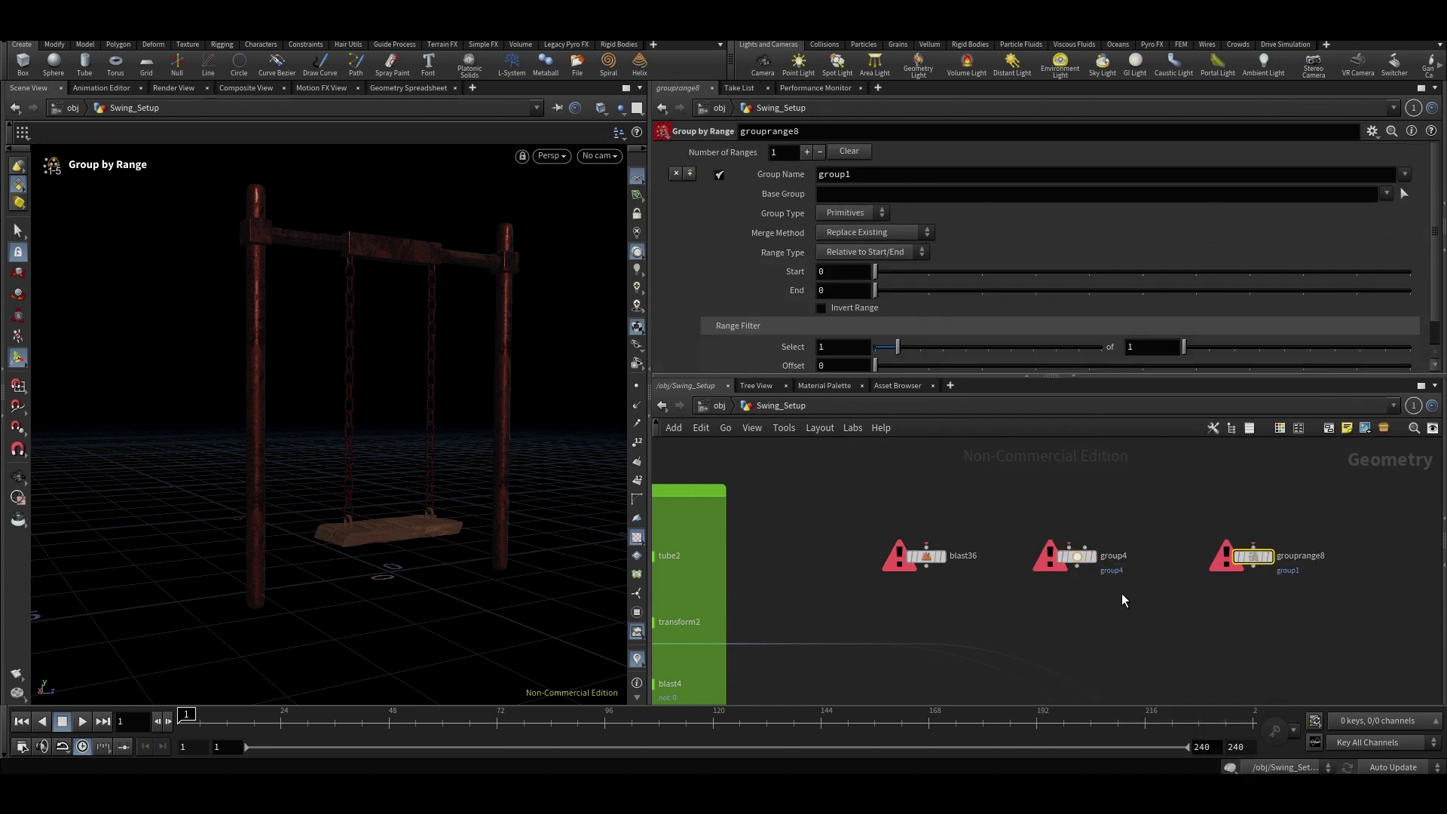
Examine the Horizontal Pillar and Creating Automatic Swing networks, opening the parameters of the Blast node in the swing network.
{"action": "scroll", "coordinate": [1122, 594], "scroll_direction": "down", "scroll_amount": 5}
{"action": "left_click_drag", "start_coordinate": [975, 521], "coordinate": [1248, 492]}
{"action": "left_click", "coordinate": [1046, 529]}
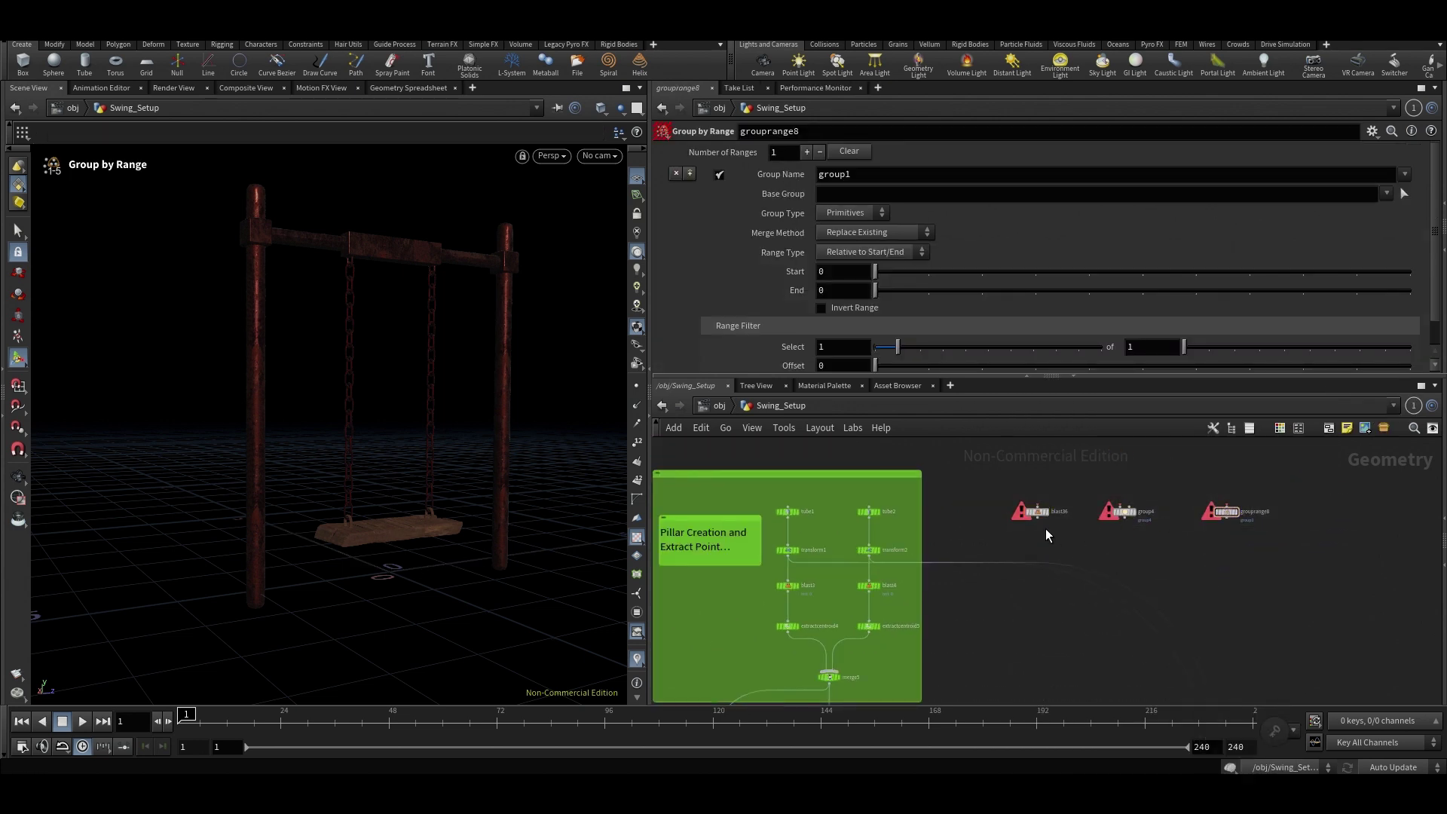
{"action": "middle_click_drag", "start_coordinate": [1015, 657], "coordinate": [1079, 472]}
{"action": "scroll", "coordinate": [1074, 486], "scroll_direction": "down", "scroll_amount": 2}
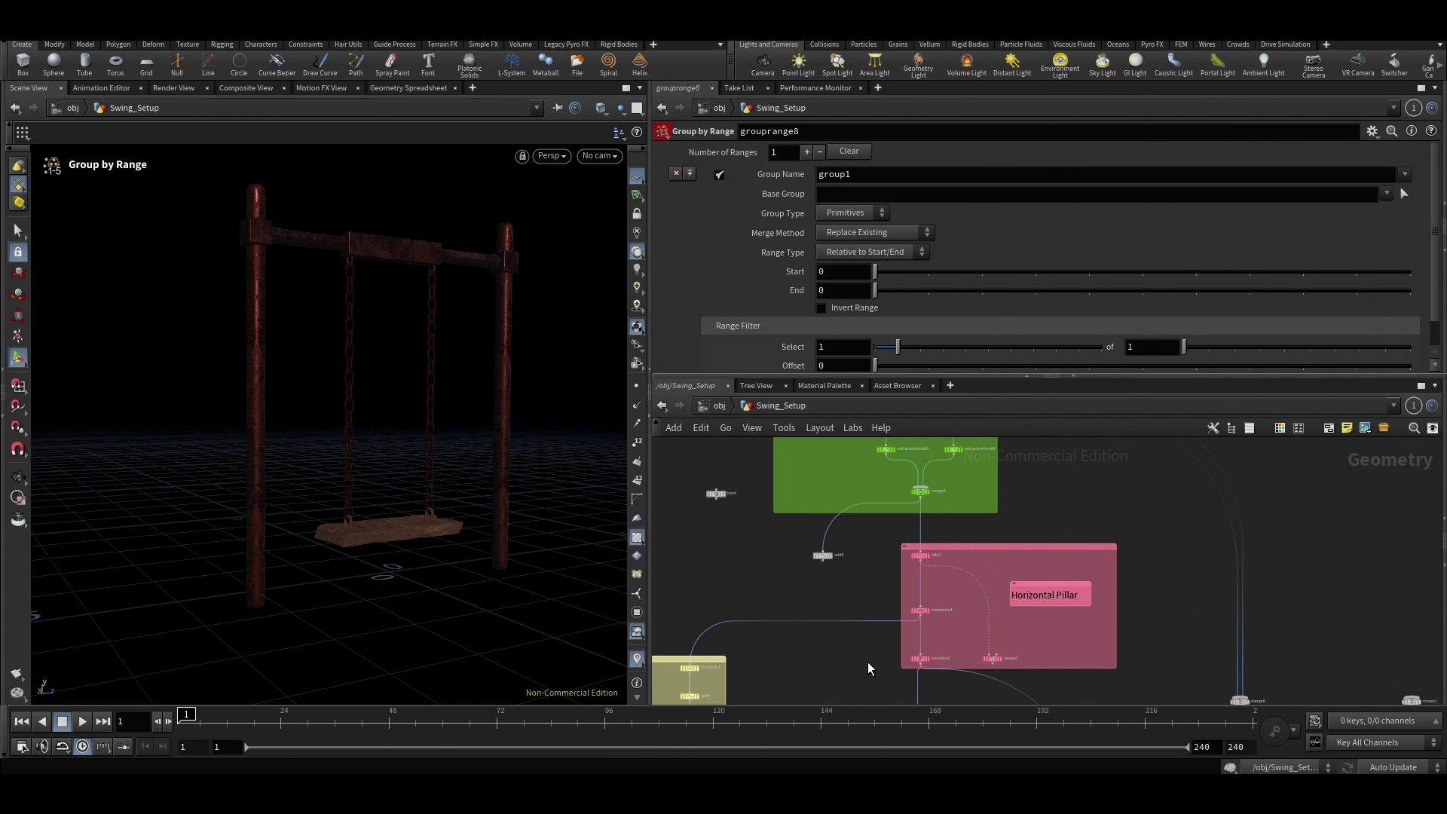
{"action": "middle_click_drag", "start_coordinate": [870, 672], "coordinate": [857, 529]}
{"action": "scroll", "coordinate": [897, 532], "scroll_direction": "down", "scroll_amount": 2}
{"action": "middle_click_drag", "start_coordinate": [835, 649], "coordinate": [971, 572]}
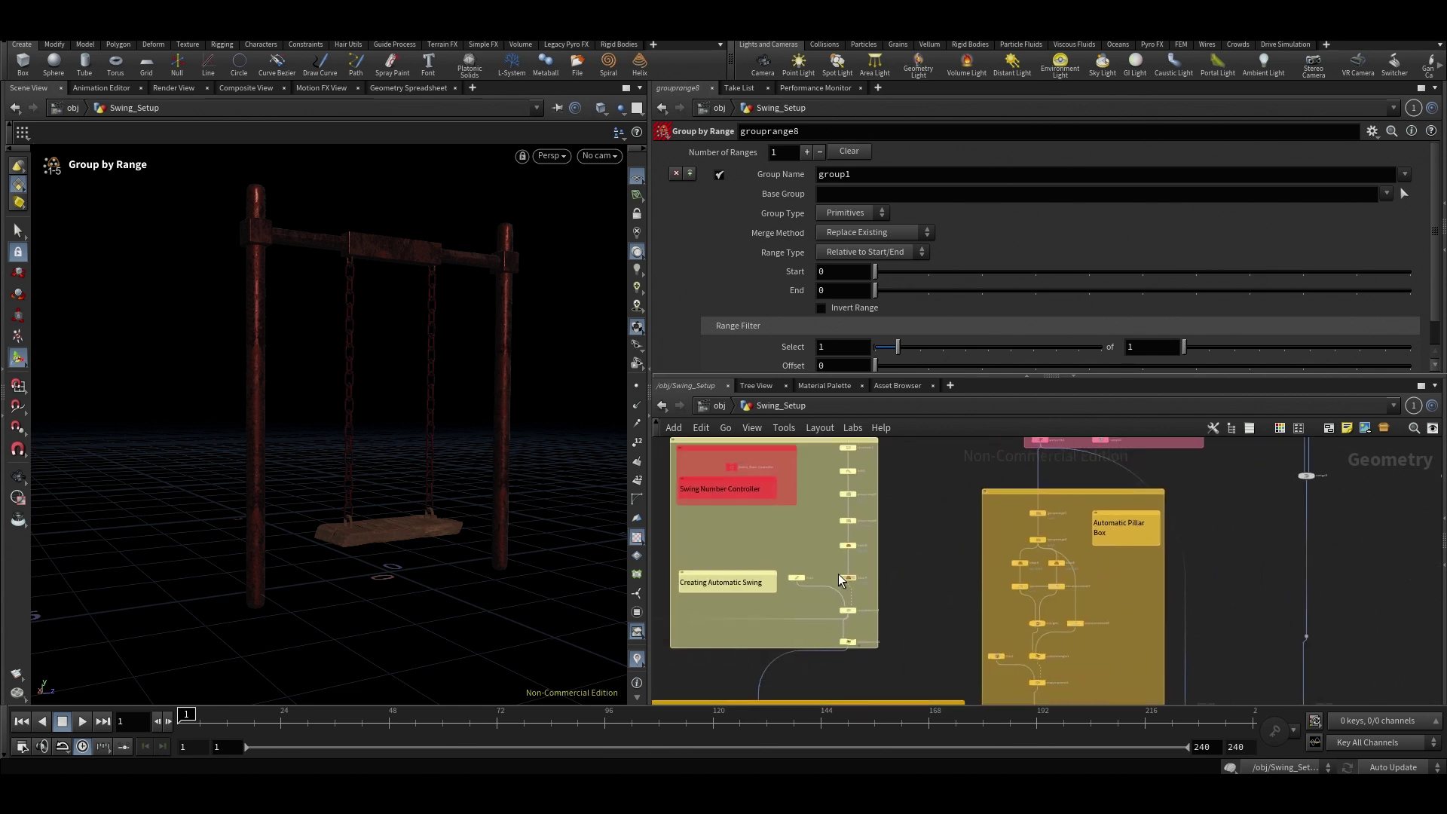
{"action": "scroll", "coordinate": [836, 577], "scroll_direction": "up", "scroll_amount": 3}
{"action": "scroll", "coordinate": [884, 555], "scroll_direction": "up", "scroll_amount": 2}
{"action": "middle_click_drag", "start_coordinate": [885, 555], "coordinate": [836, 614]}
{"action": "scroll", "coordinate": [834, 616], "scroll_direction": "down", "scroll_amount": 2}
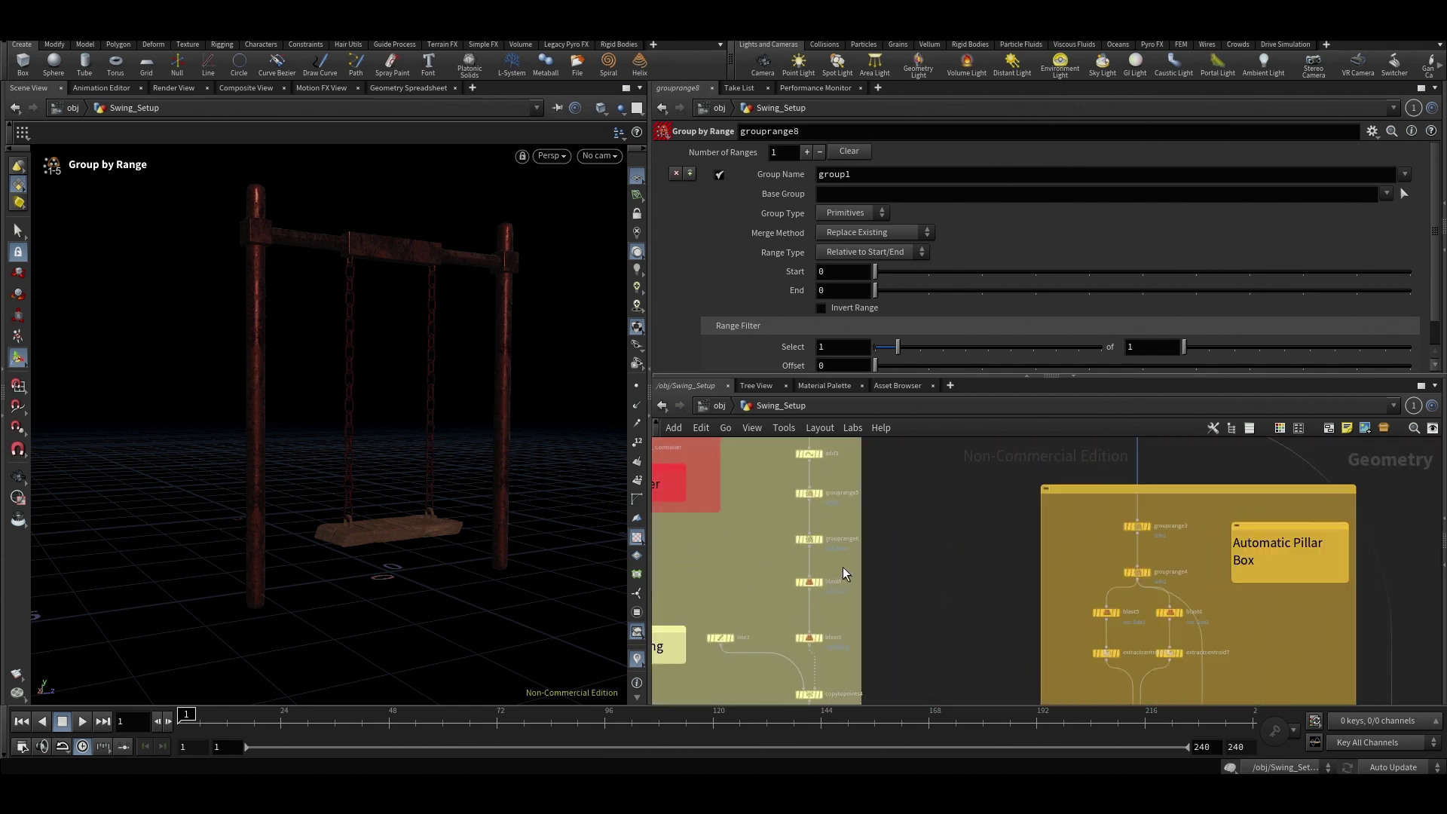
{"action": "left_click", "coordinate": [816, 582]}
{"action": "scroll", "coordinate": [939, 498], "scroll_direction": "down", "scroll_amount": 2}
{"action": "middle_click_drag", "start_coordinate": [984, 649], "coordinate": [937, 468]}
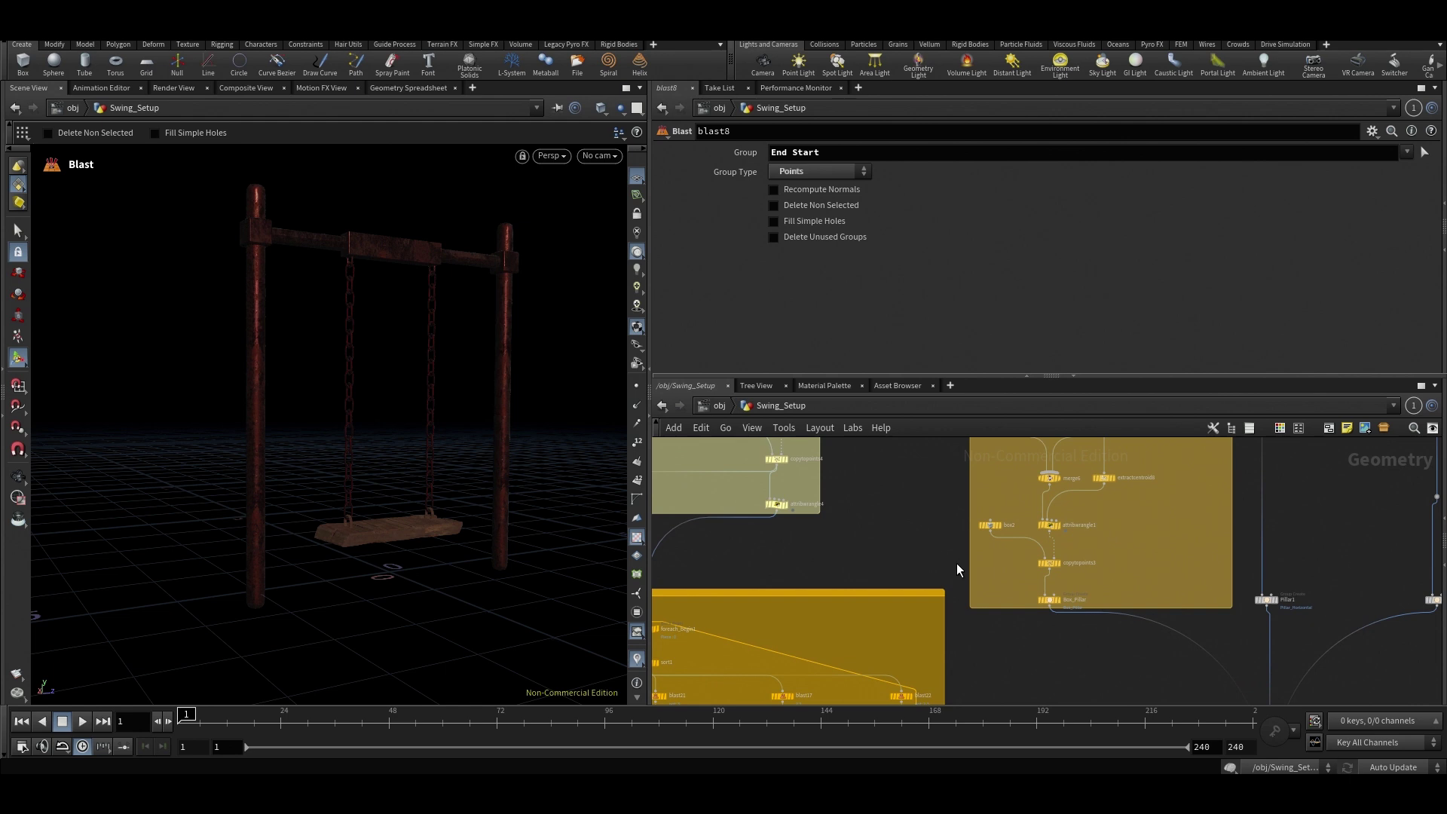
Inspect the Attribute Wrangle code in the Automatic Pillar Box network and examine the networks below it.
{"action": "middle_click_drag", "start_coordinate": [989, 616], "coordinate": [933, 723]}
{"action": "scroll", "coordinate": [1007, 532], "scroll_direction": "down", "scroll_amount": 2}
{"action": "scroll", "coordinate": [1003, 509], "scroll_direction": "up", "scroll_amount": 2}
{"action": "left_click", "coordinate": [956, 532]}
{"action": "middle_click_drag", "start_coordinate": [1101, 647], "coordinate": [1026, 520]}
{"action": "scroll", "coordinate": [1027, 520], "scroll_direction": "down", "scroll_amount": 3}
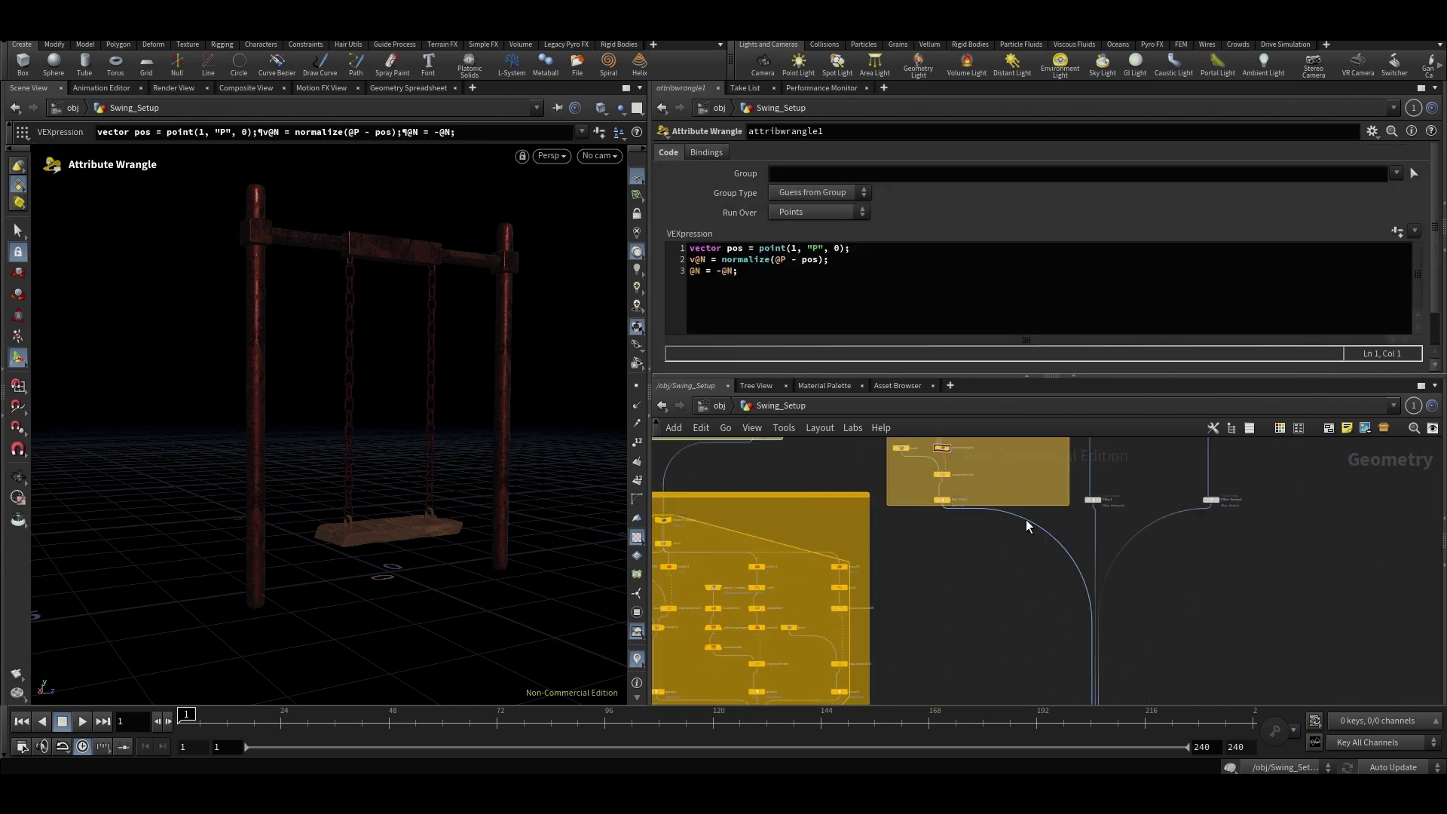
{"action": "middle_click_drag", "start_coordinate": [1076, 625], "coordinate": [1044, 445]}
{"action": "middle_click_drag", "start_coordinate": [829, 578], "coordinate": [856, 510]}
{"action": "middle_click_drag", "start_coordinate": [877, 581], "coordinate": [947, 466]}
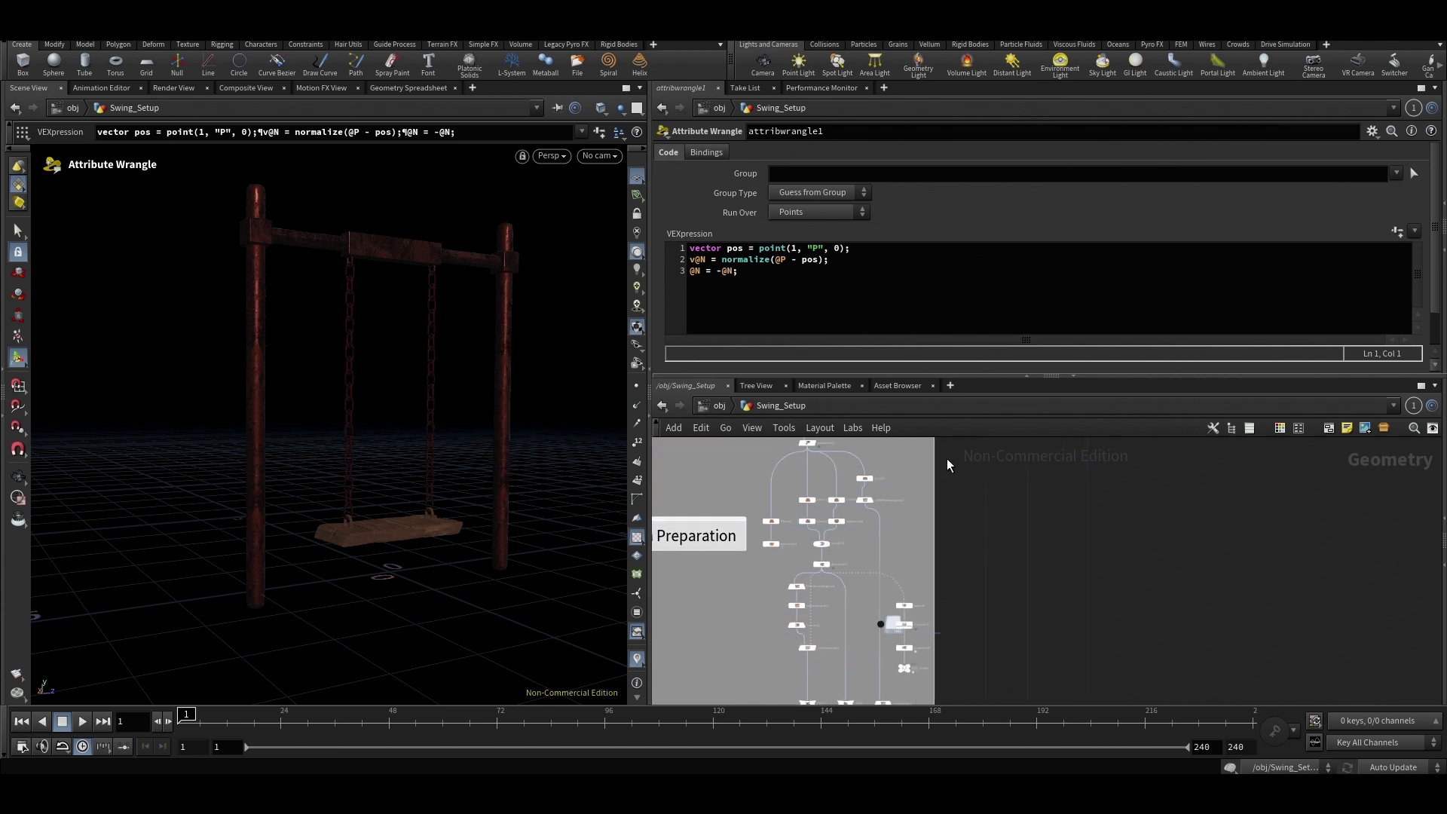
Look over the RBD Sim Preparation network and return to the newly added, unconnected Blast node.
{"action": "scroll", "coordinate": [784, 618], "scroll_direction": "up", "scroll_amount": 2}
{"action": "scroll", "coordinate": [792, 618], "scroll_direction": "up", "scroll_amount": 2}
{"action": "middle_click_drag", "start_coordinate": [785, 643], "coordinate": [833, 517]}
{"action": "scroll", "coordinate": [1004, 543], "scroll_direction": "down", "scroll_amount": 7}
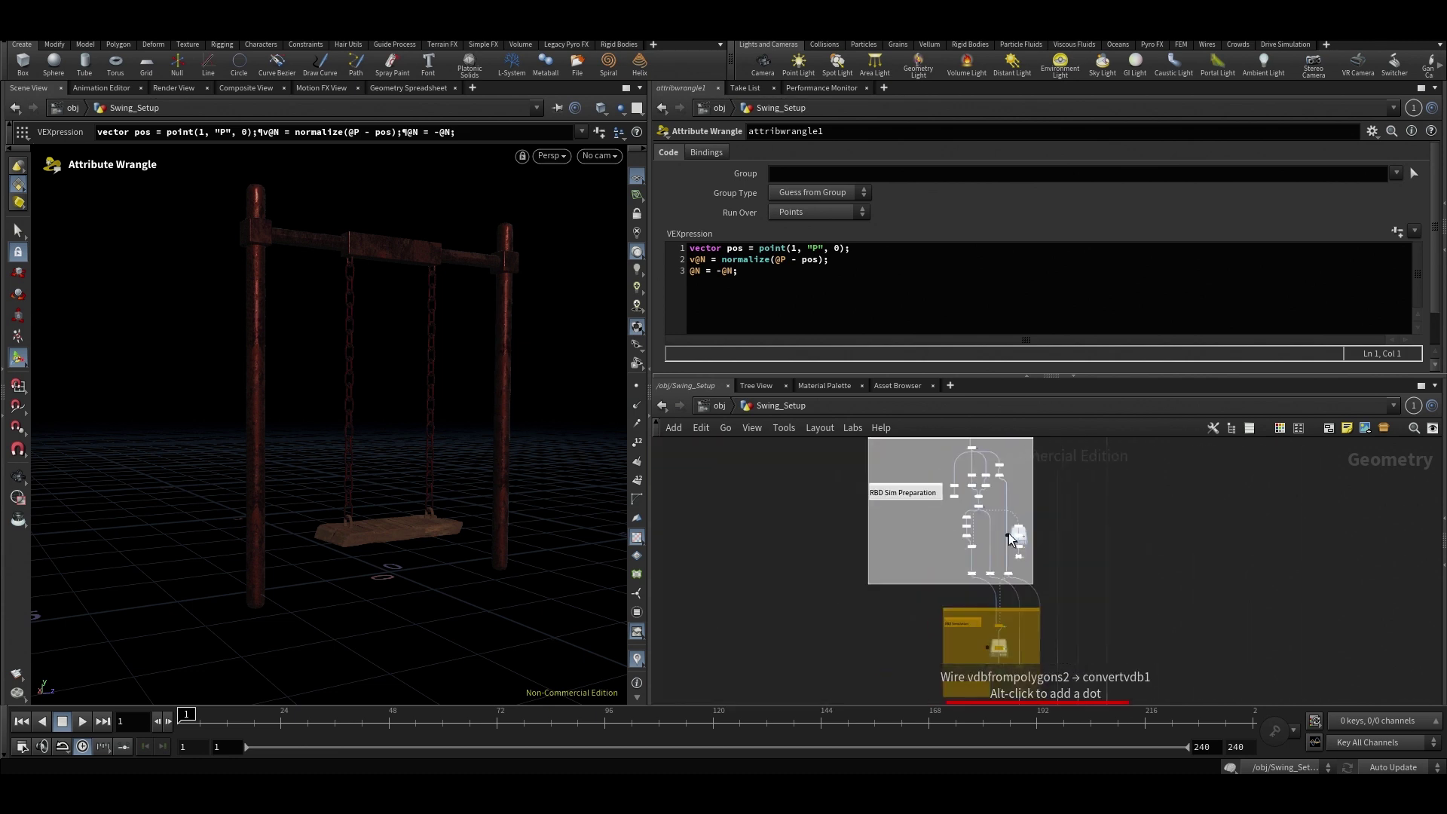
{"action": "middle_click_drag", "start_coordinate": [1070, 449], "coordinate": [964, 697]}
{"action": "middle_click_drag", "start_coordinate": [1032, 467], "coordinate": [1009, 658]}
{"action": "middle_click_drag", "start_coordinate": [1044, 572], "coordinate": [986, 643]}
{"action": "scroll", "coordinate": [974, 500], "scroll_direction": "up", "scroll_amount": 8}
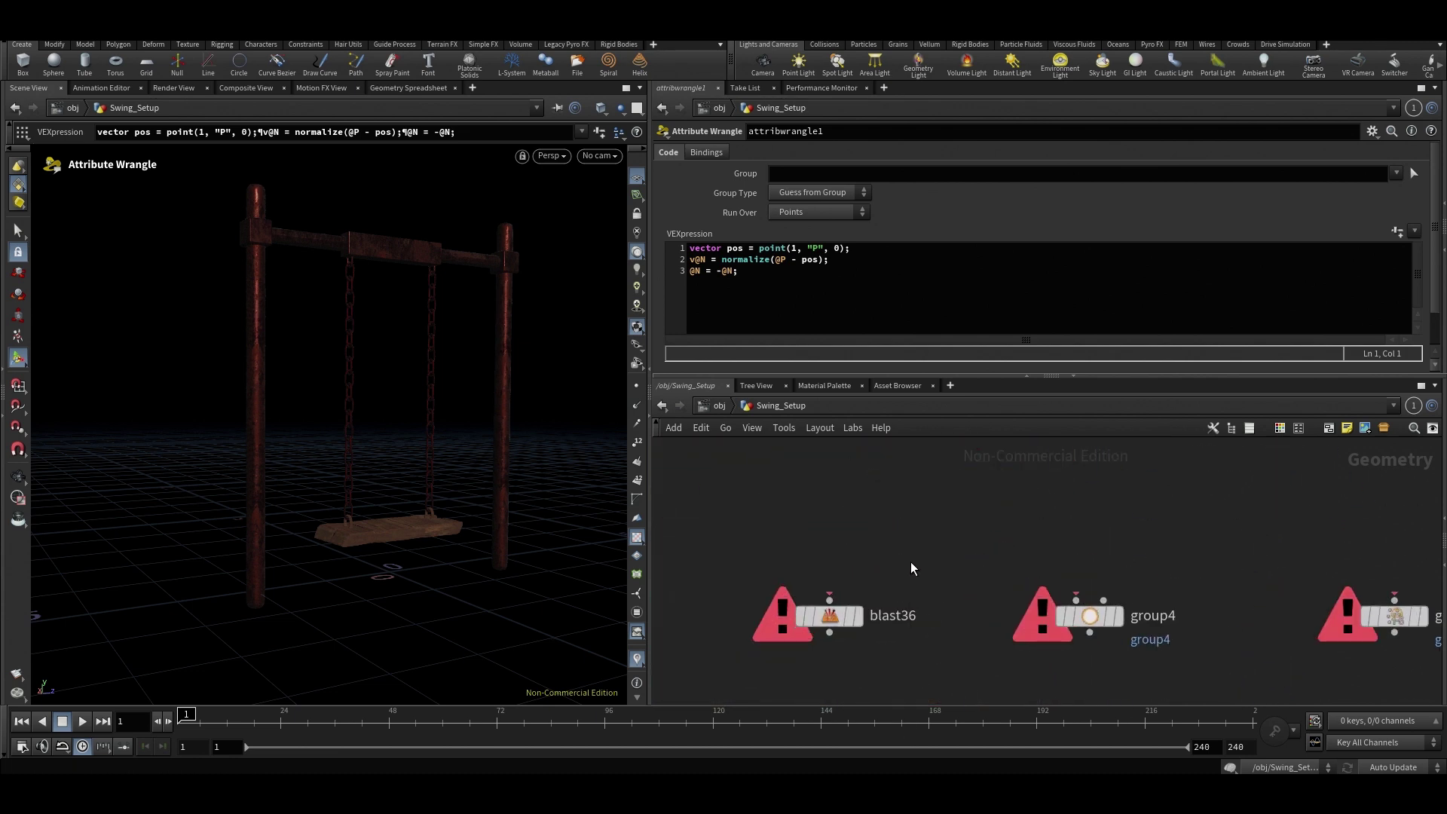
{"action": "scroll", "coordinate": [917, 549], "scroll_direction": "down", "scroll_amount": 2}
{"action": "left_click", "coordinate": [867, 586]}
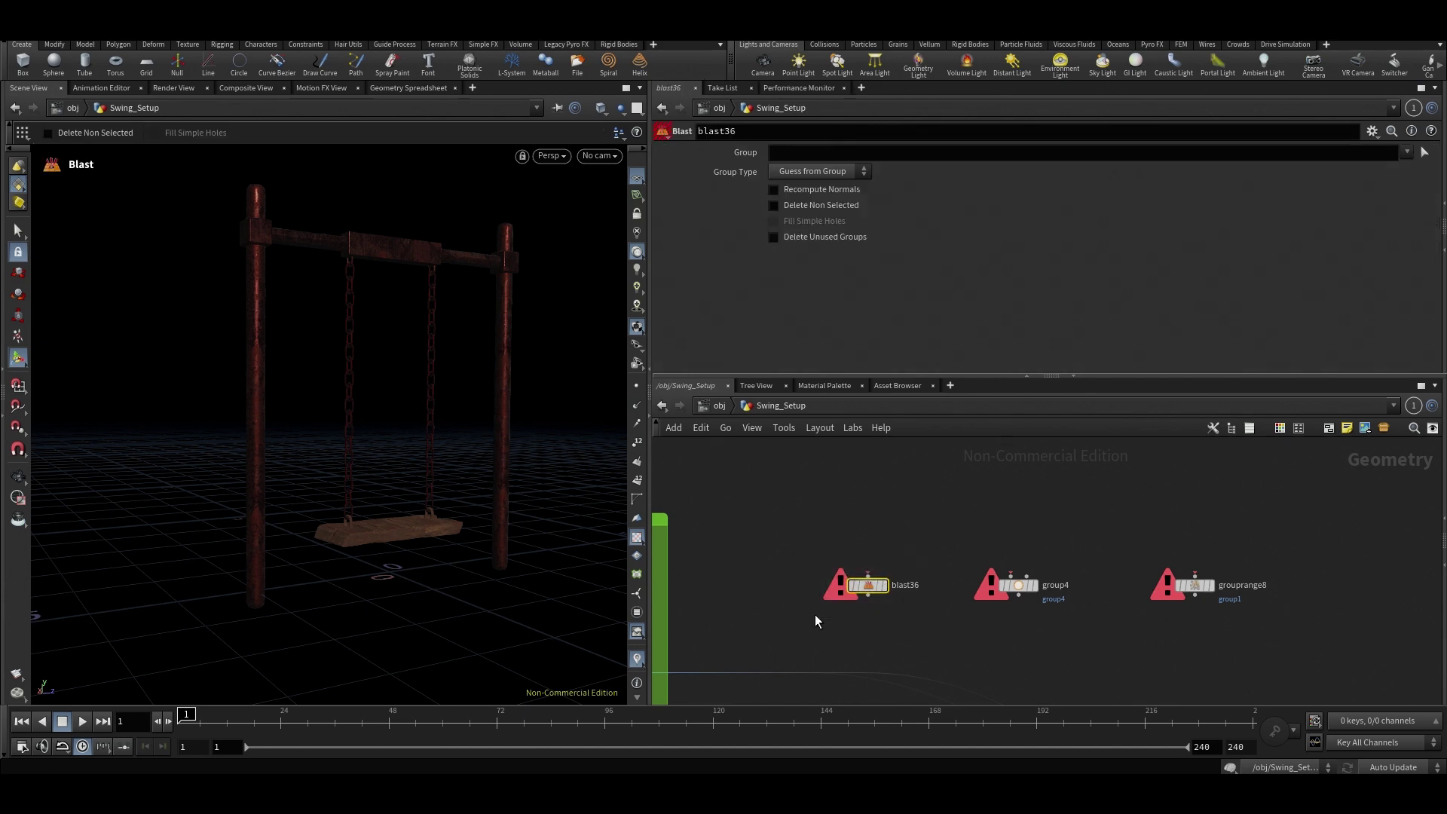
{"action": "key", "text": "Tab"}
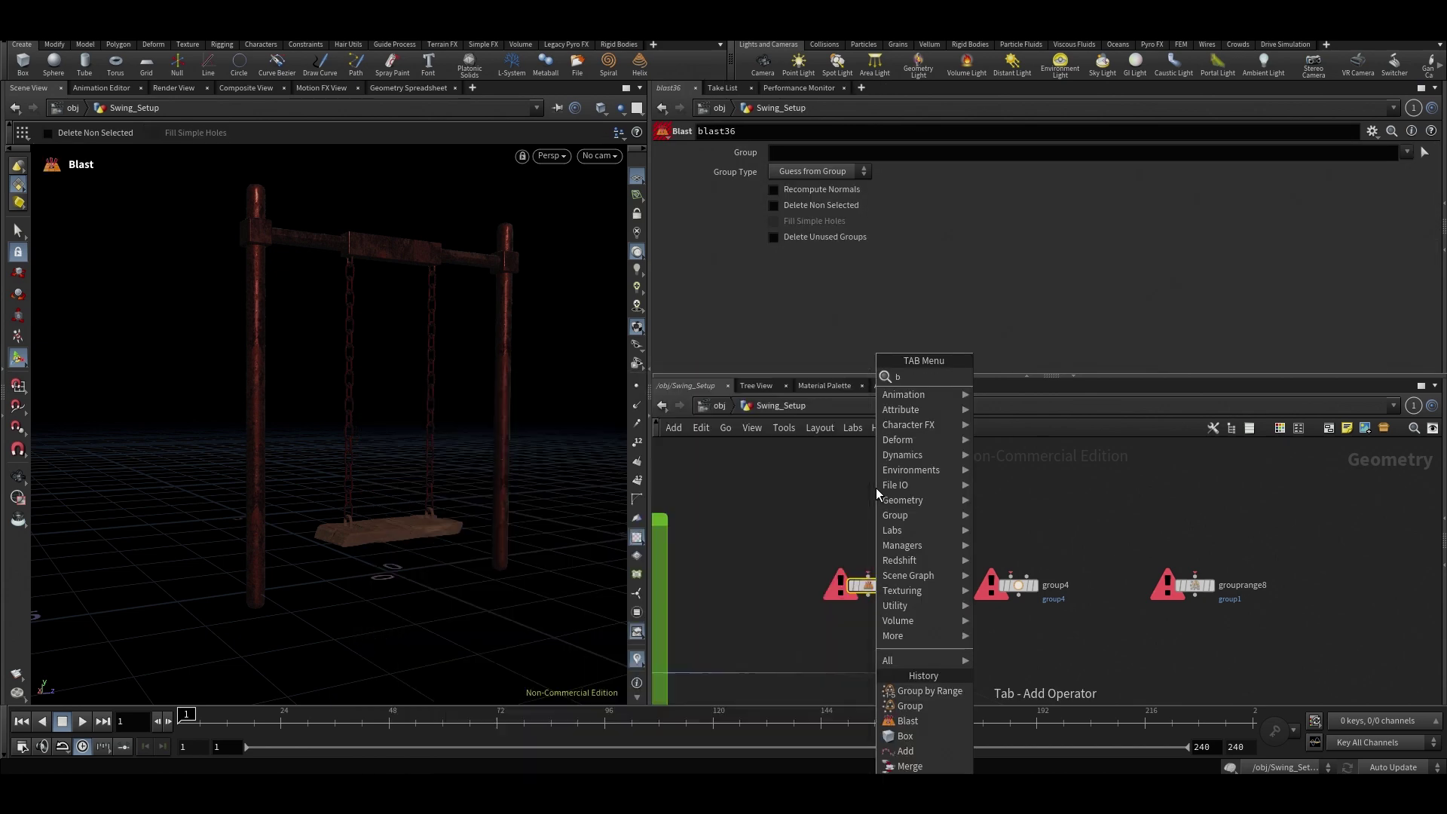
{"action": "mouse_move", "coordinate": [904, 500]}
{"action": "left_click", "coordinate": [1056, 393]}
{"action": "left_click", "coordinate": [866, 500]}
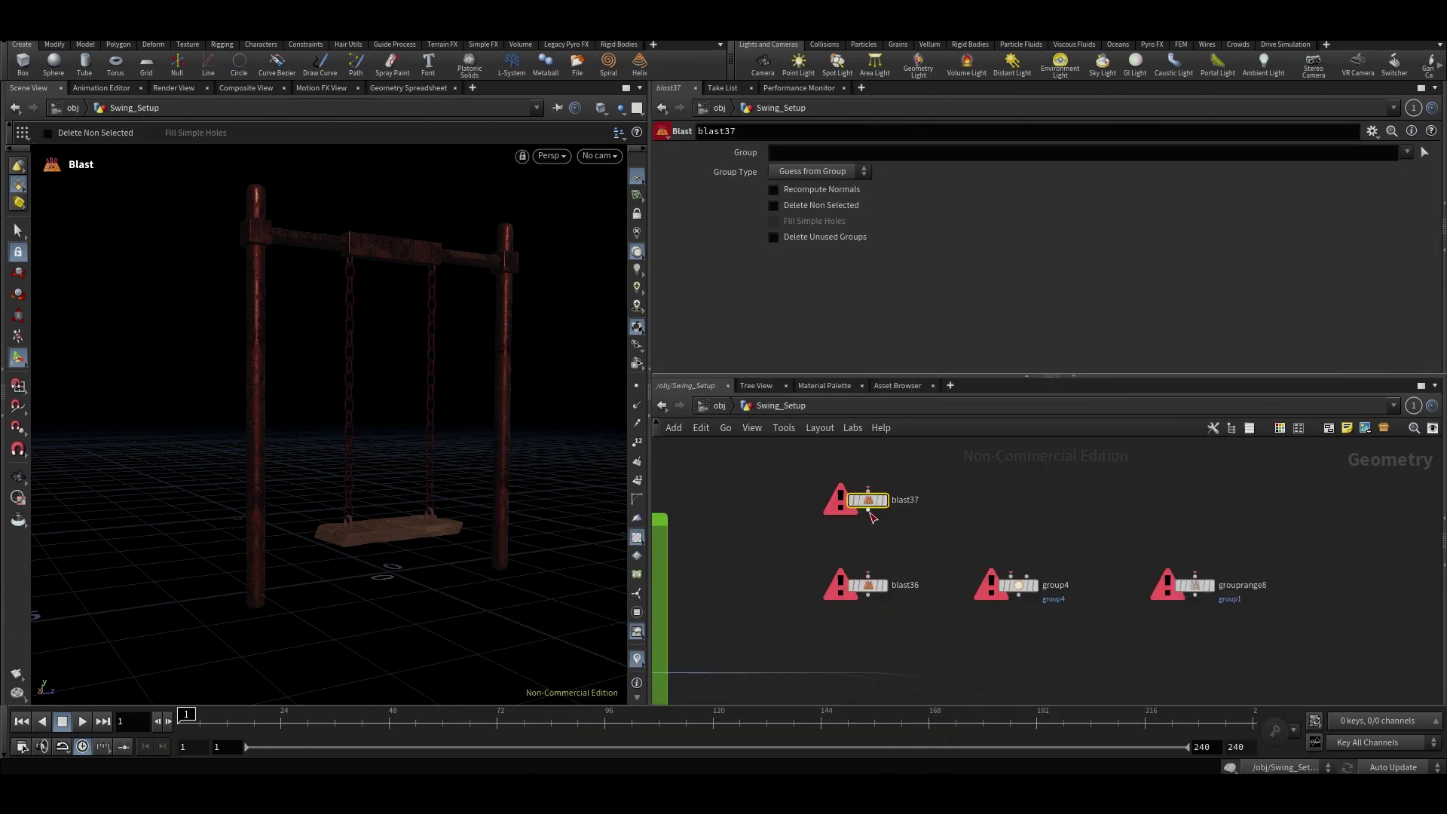
{"action": "left_click", "coordinate": [868, 516]}
{"action": "left_click", "coordinate": [945, 533]}
{"action": "left_click", "coordinate": [849, 499]}
{"action": "key", "text": "Delete"}
Add a Box node above the unconnected Blast node and wire it into the Blast input.
{"action": "key", "text": "Tab"}
{"action": "mouse_move", "coordinate": [867, 500]}
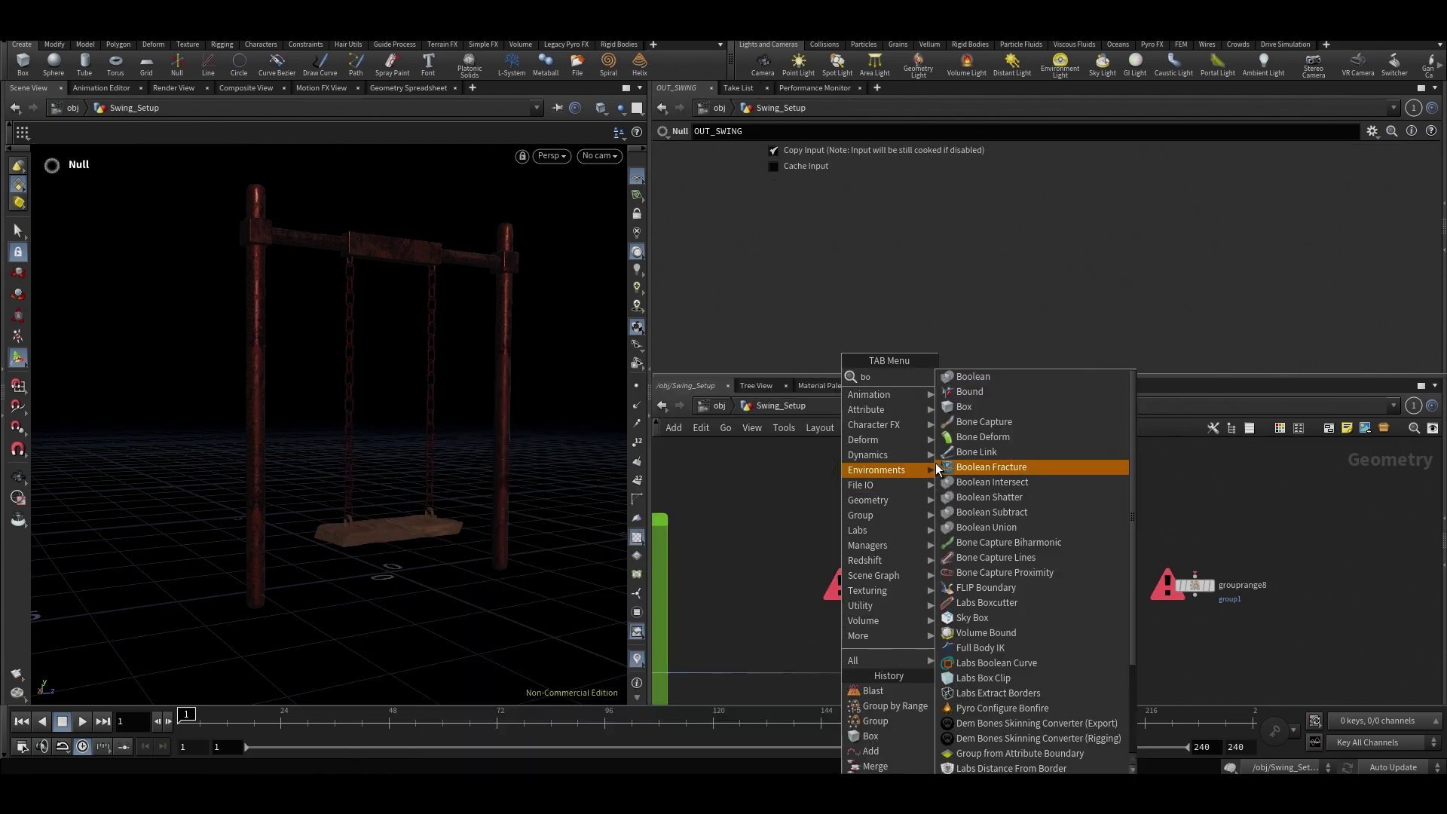
{"action": "left_click", "coordinate": [990, 403]}
{"action": "left_click", "coordinate": [866, 491]}
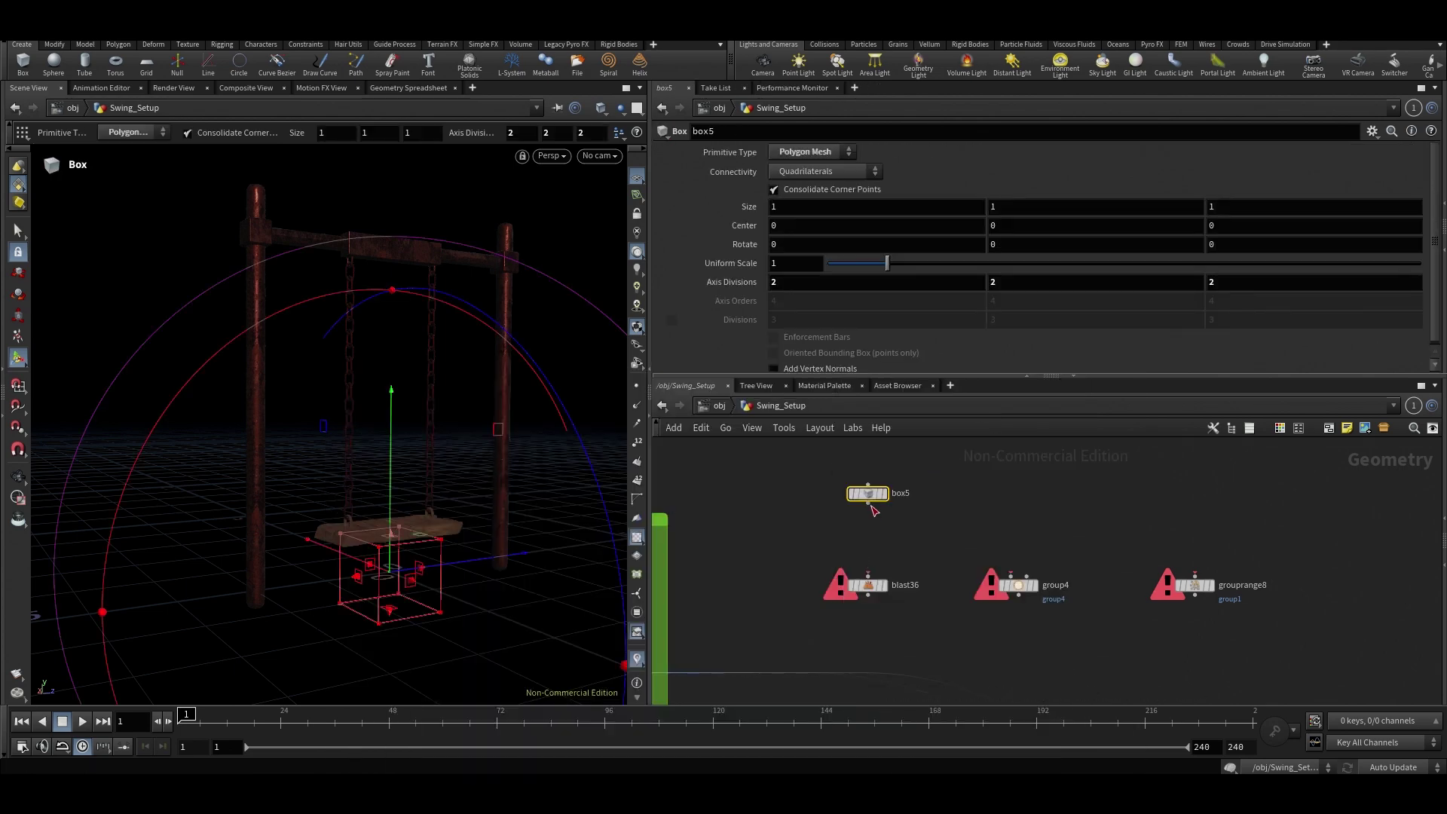
{"action": "left_click", "coordinate": [878, 587]}
Display the new box in the viewport and frame it for a close view.
{"action": "key", "text": "r"}
{"action": "left_click_drag", "start_coordinate": [955, 502], "coordinate": [816, 468]}
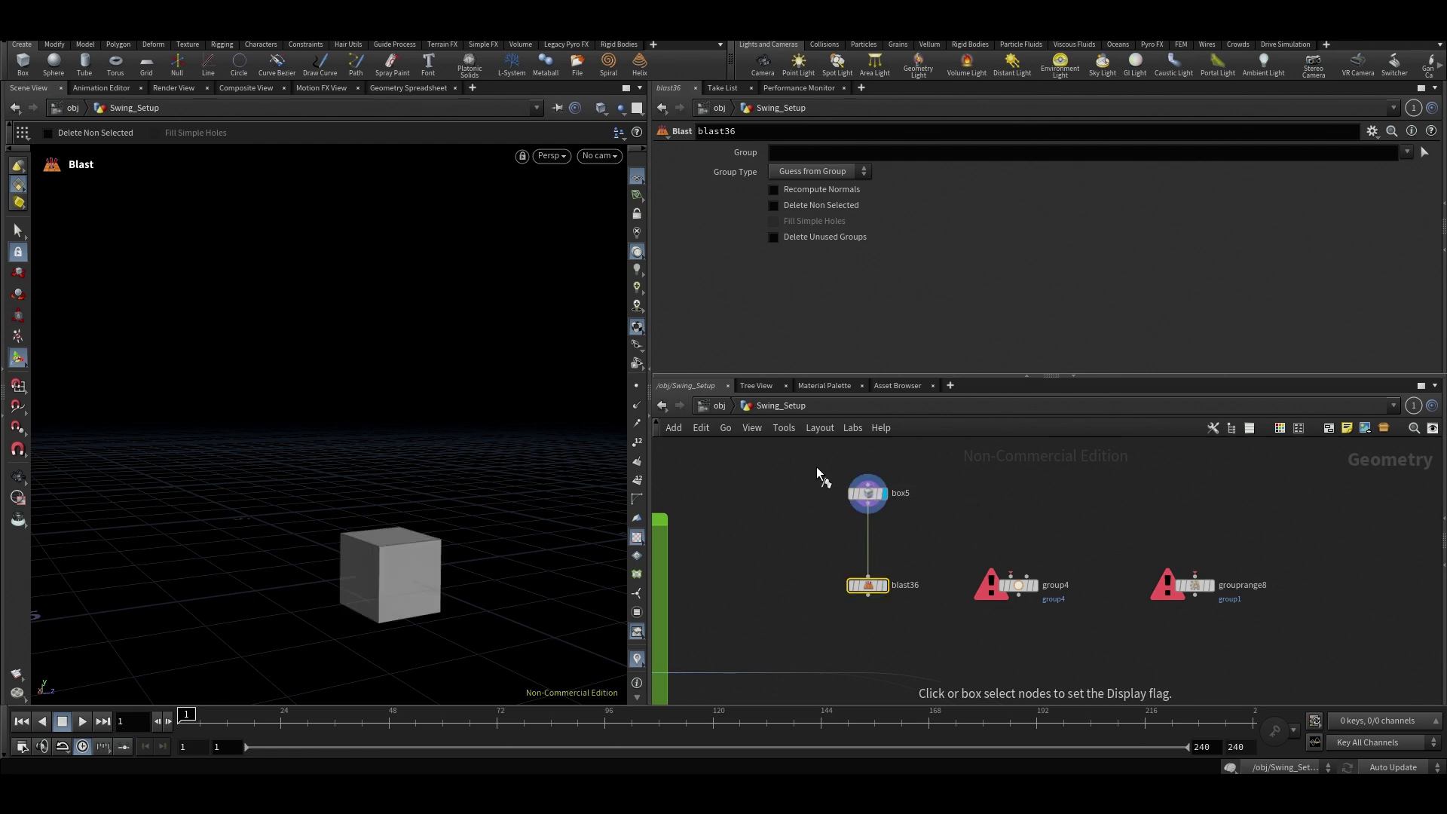
{"action": "left_click", "coordinate": [868, 494]}
{"action": "left_click_drag", "start_coordinate": [520, 537], "coordinate": [542, 467]}
{"action": "key", "text": "space+g"}
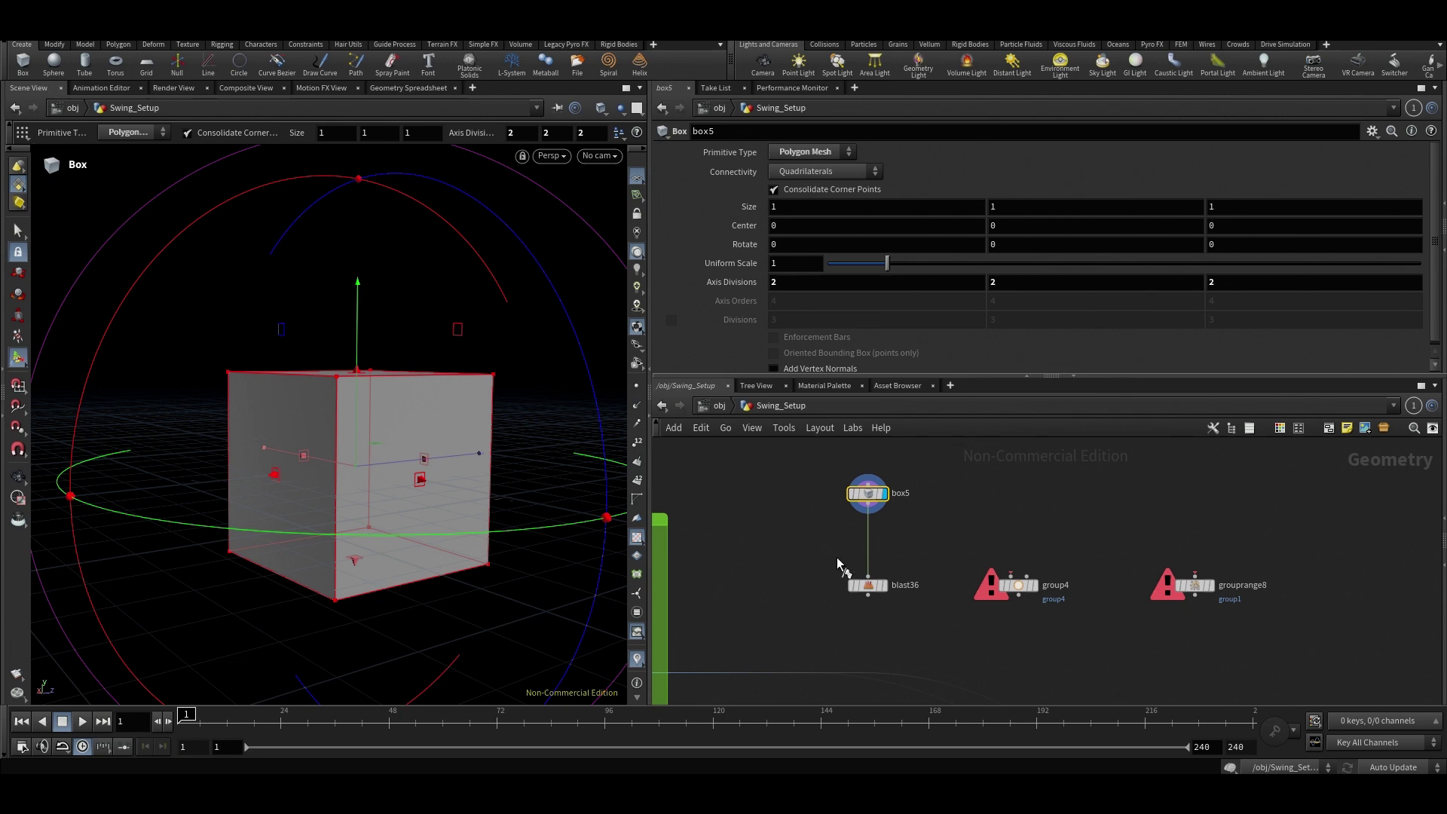
Display the Blast node's result and start a geometry pick for its group, accepting it with nothing selected.
{"action": "key", "text": "r"}
{"action": "left_click", "coordinate": [867, 585]}
{"action": "left_click", "coordinate": [1423, 152]}
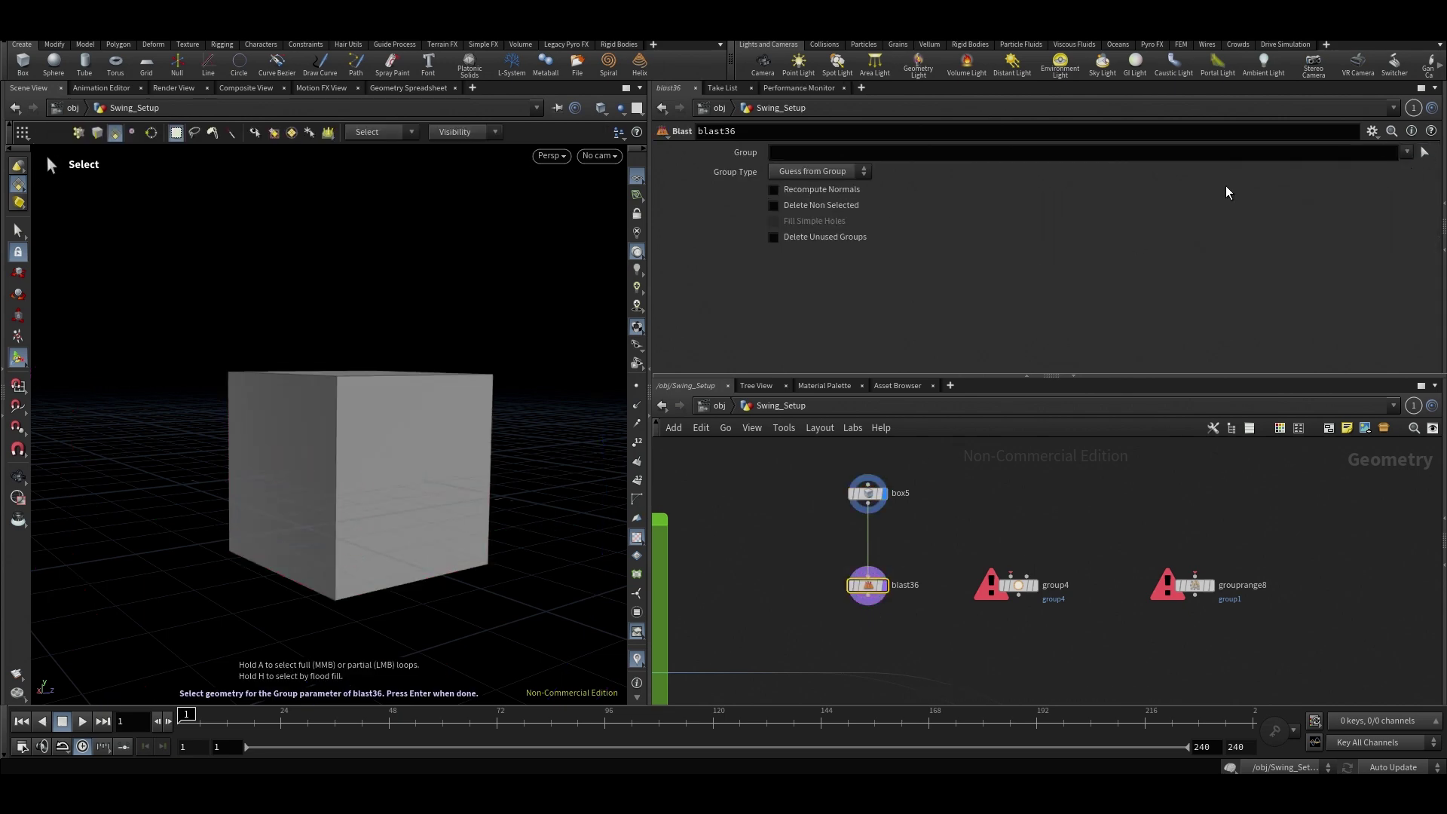
{"action": "key", "text": "space"}
{"action": "left_click_drag", "start_coordinate": [352, 355], "coordinate": [355, 408]}
{"action": "key", "text": "s"}
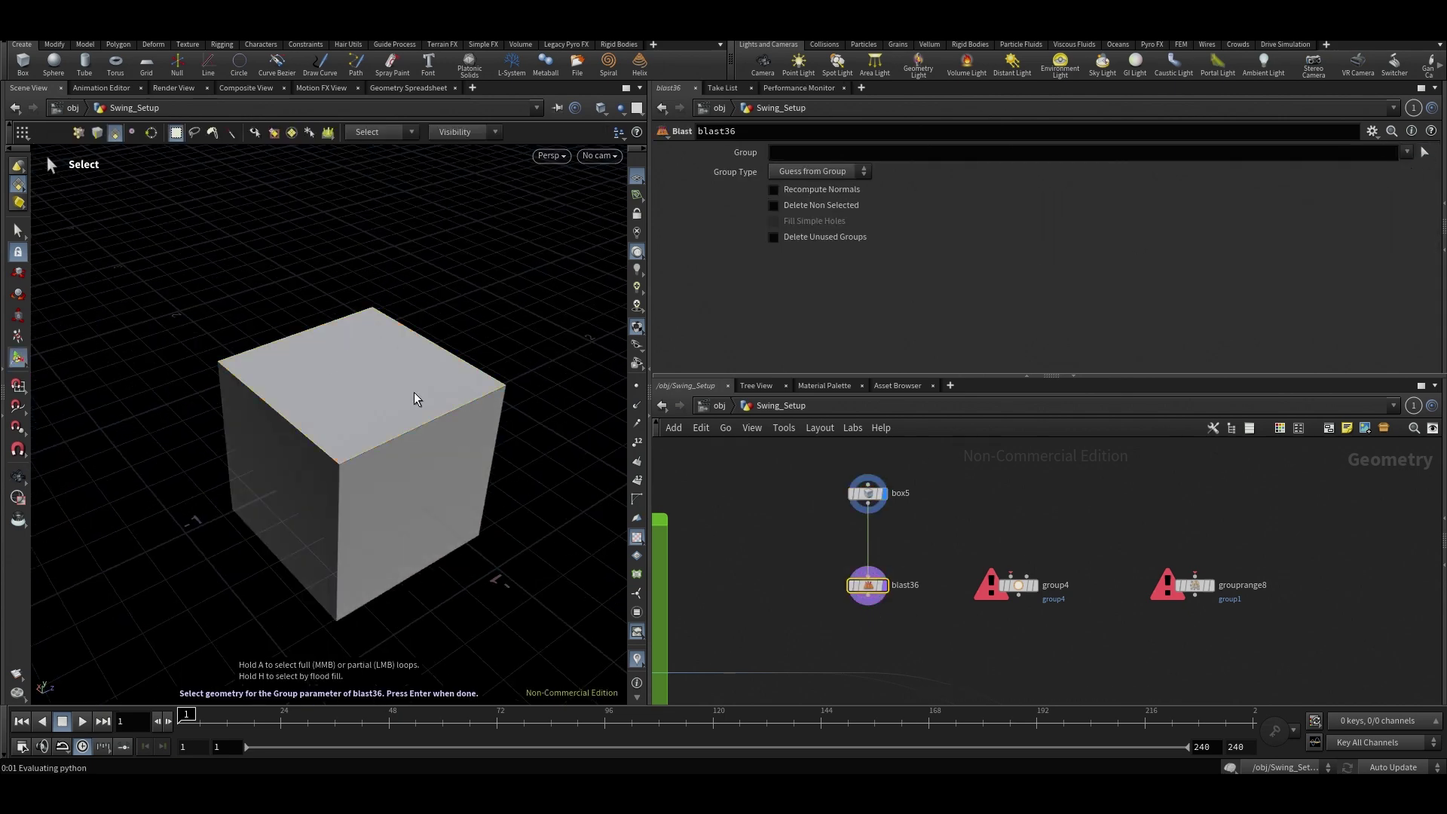
{"action": "key", "text": "Return"}
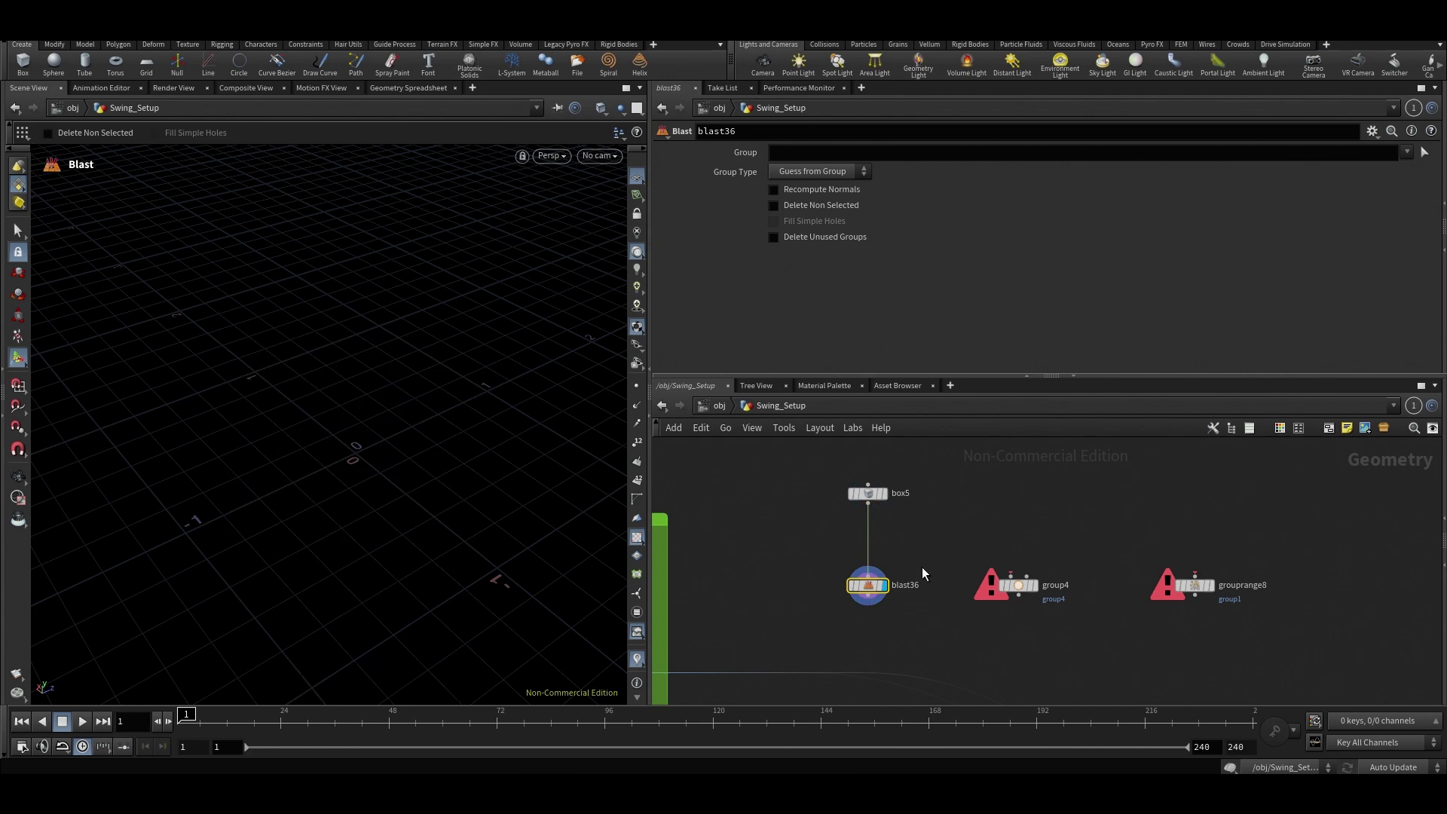
{"action": "left_click_drag", "start_coordinate": [823, 534], "coordinate": [916, 635]}
{"action": "left_click_drag", "start_coordinate": [908, 563], "coordinate": [826, 635]}
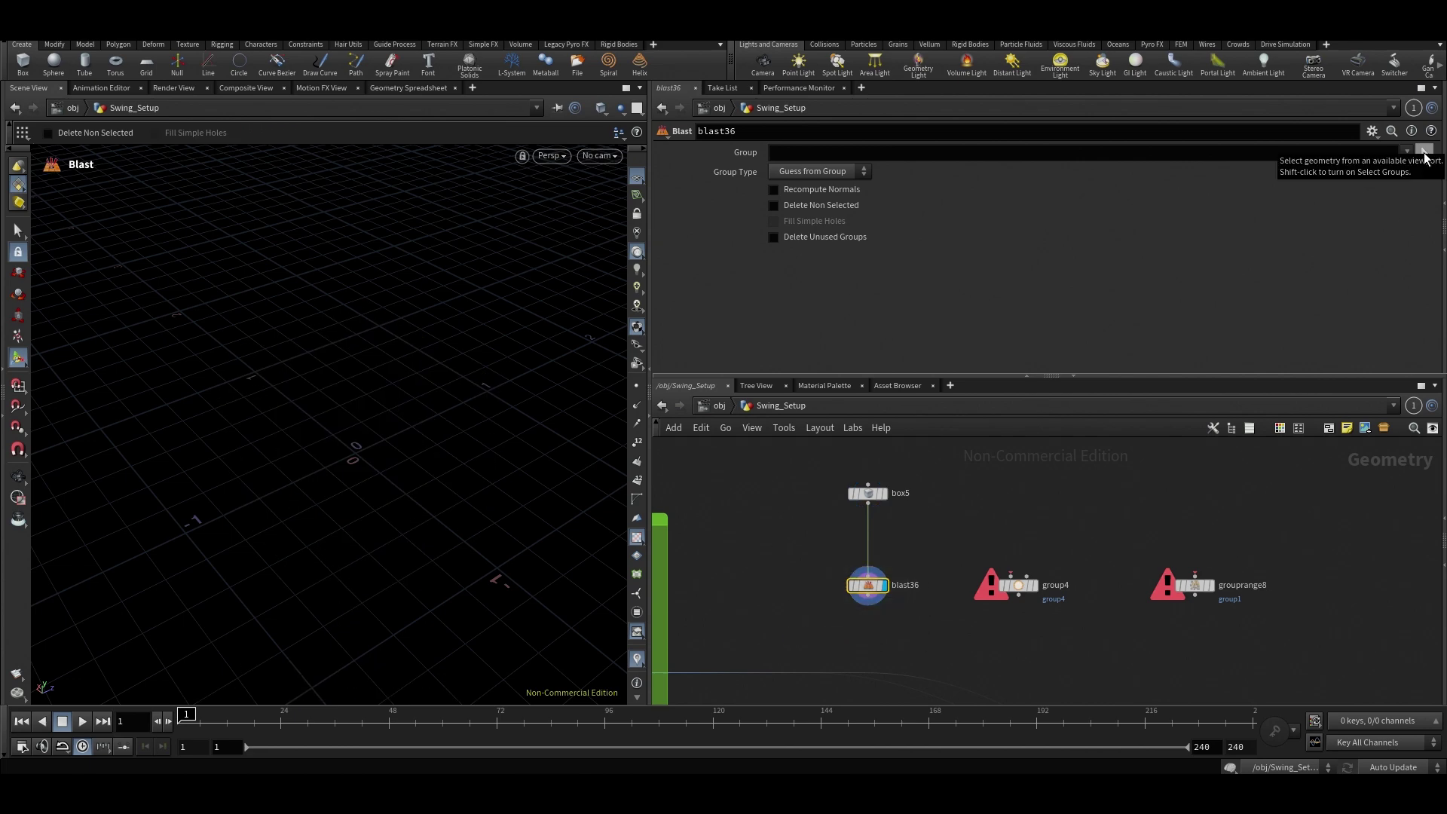
Pick the box's top face in the viewport as the Blast node's group, removing that face.
{"action": "left_click", "coordinate": [1425, 153]}
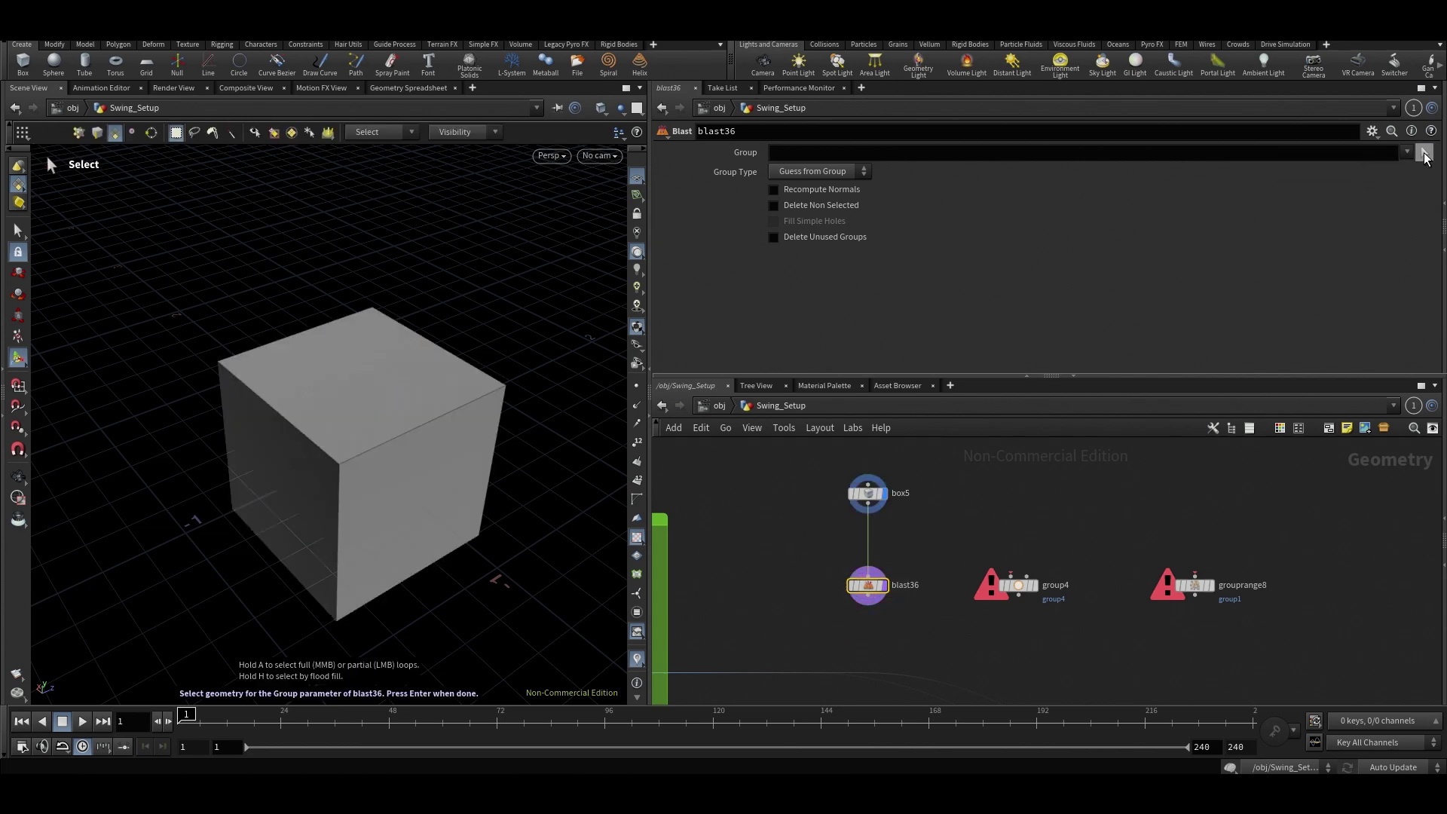
{"action": "left_click", "coordinate": [365, 398]}
{"action": "left_click_drag", "start_coordinate": [475, 482], "coordinate": [455, 455], "text": "alt"}
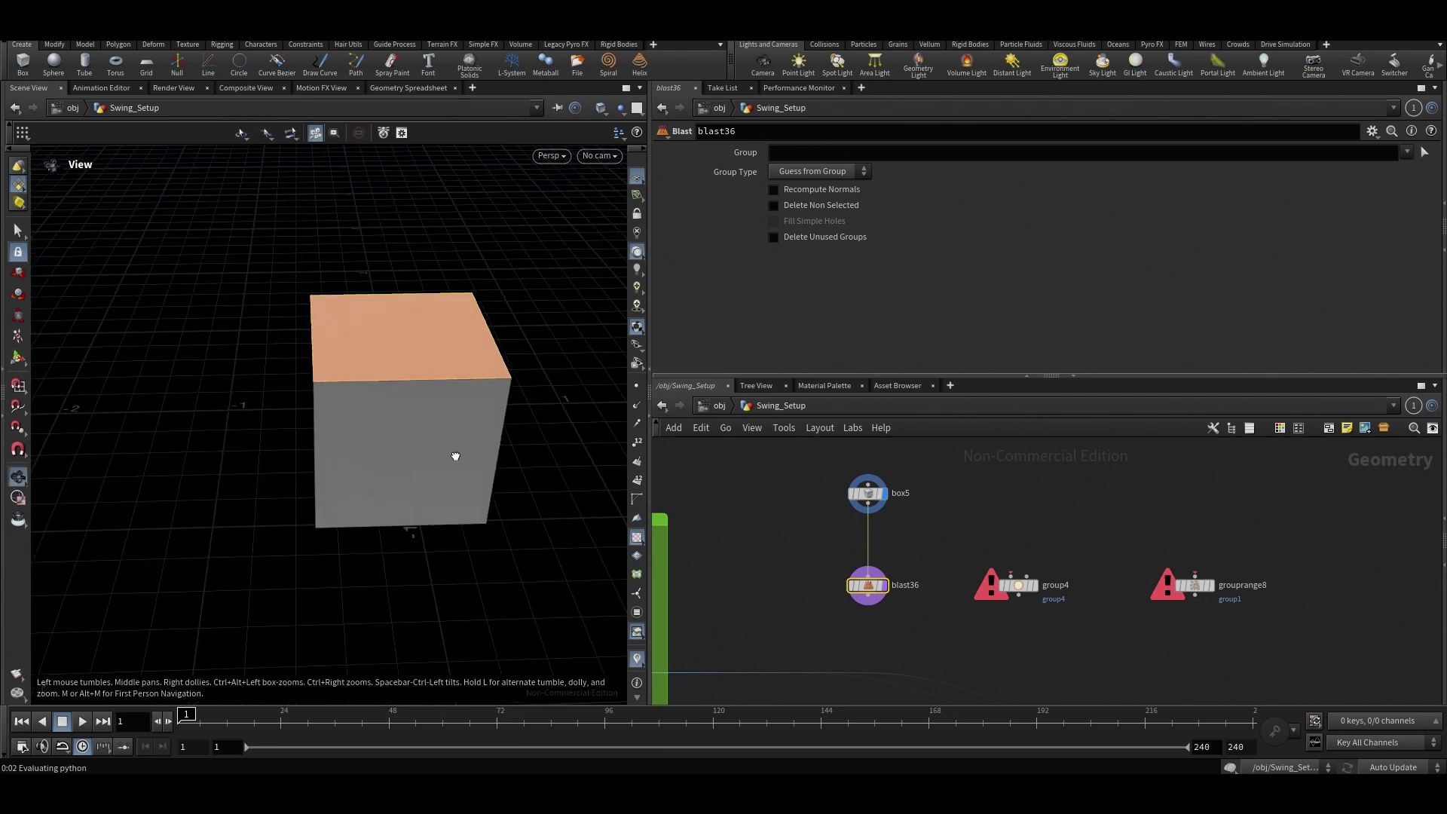
{"action": "left_click_drag", "start_coordinate": [288, 365], "coordinate": [323, 387], "text": "alt"}
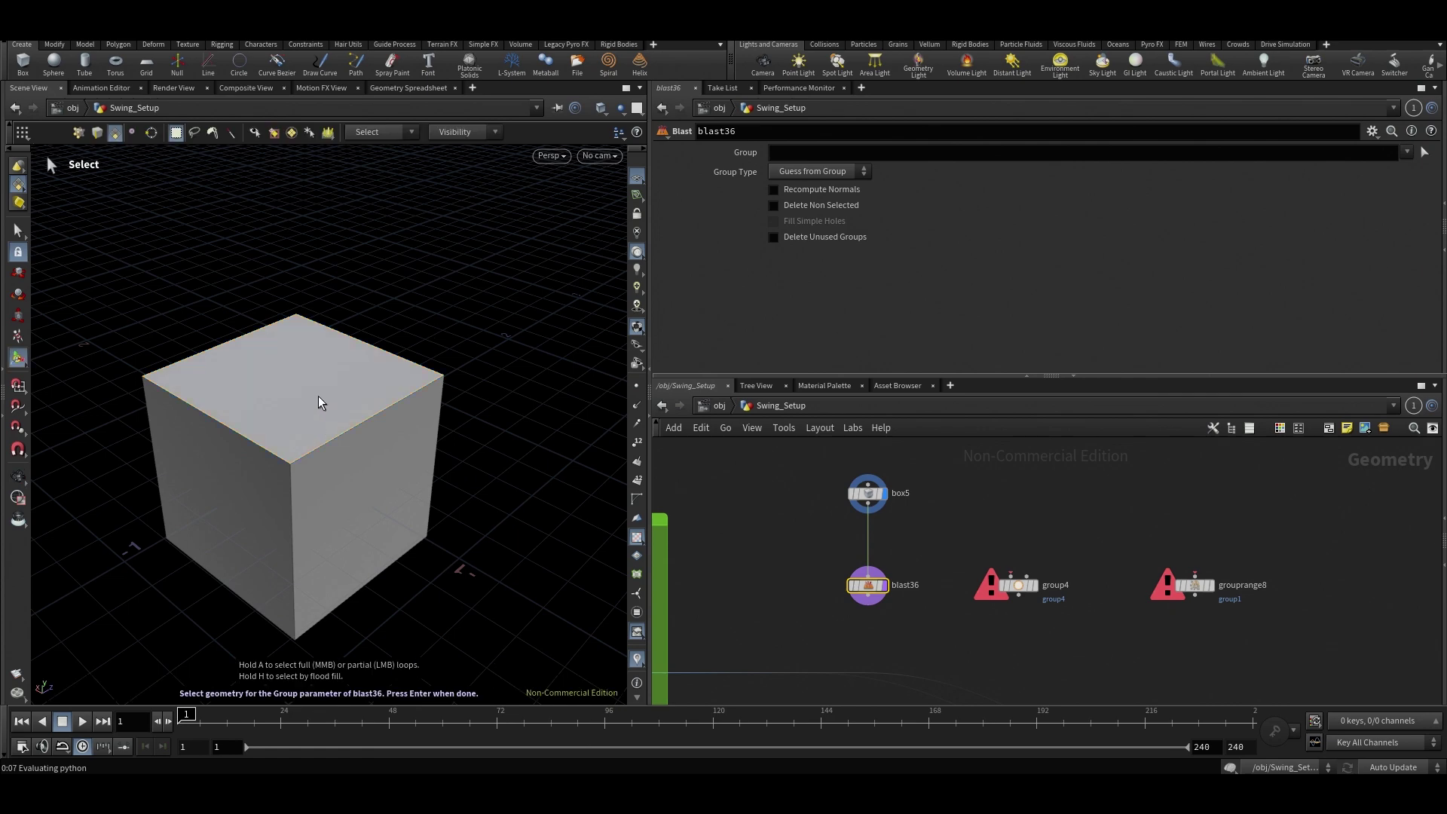
{"action": "key", "text": "Return"}
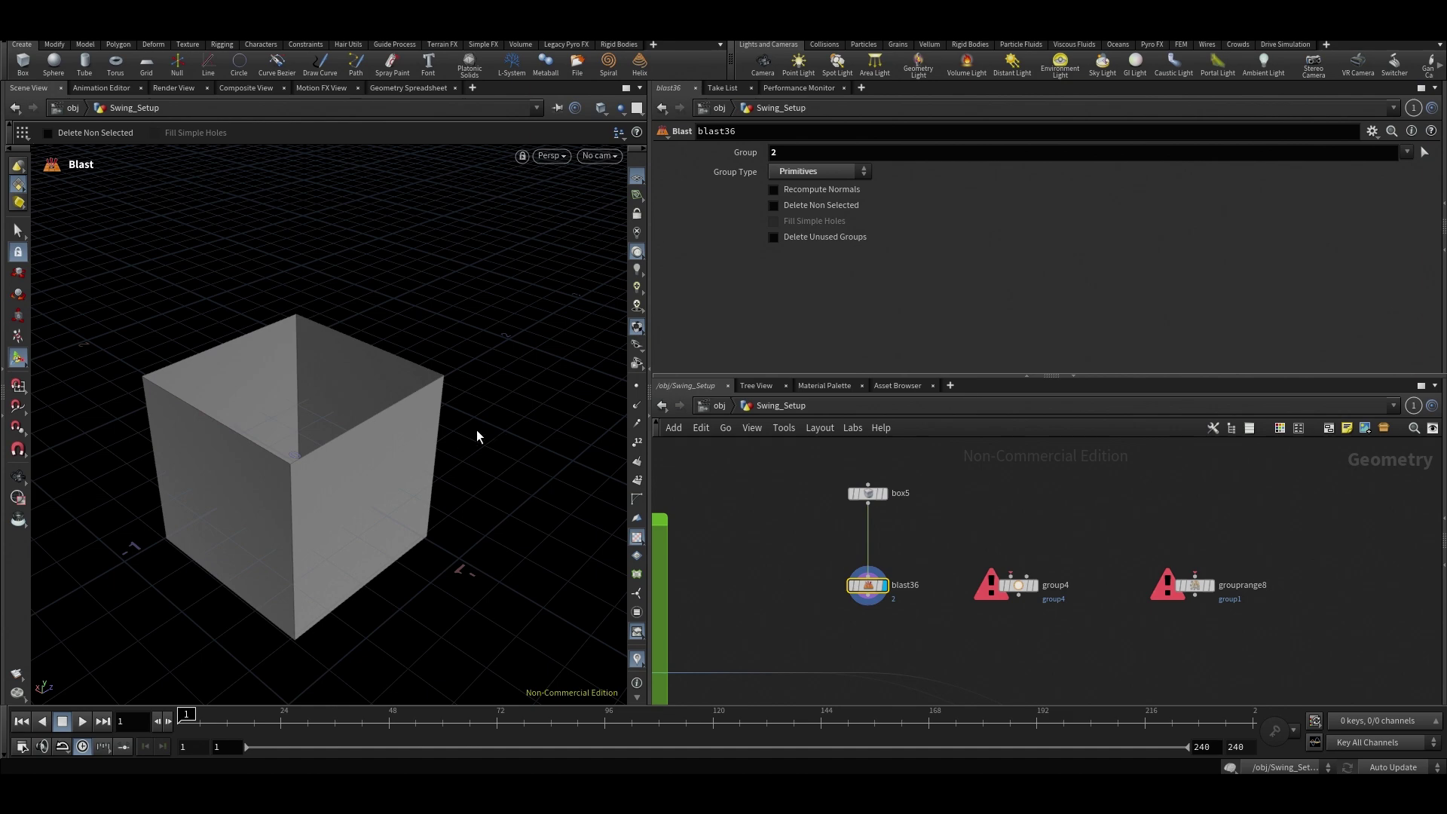
{"action": "left_click_drag", "start_coordinate": [477, 431], "coordinate": [478, 469], "text": "alt"}
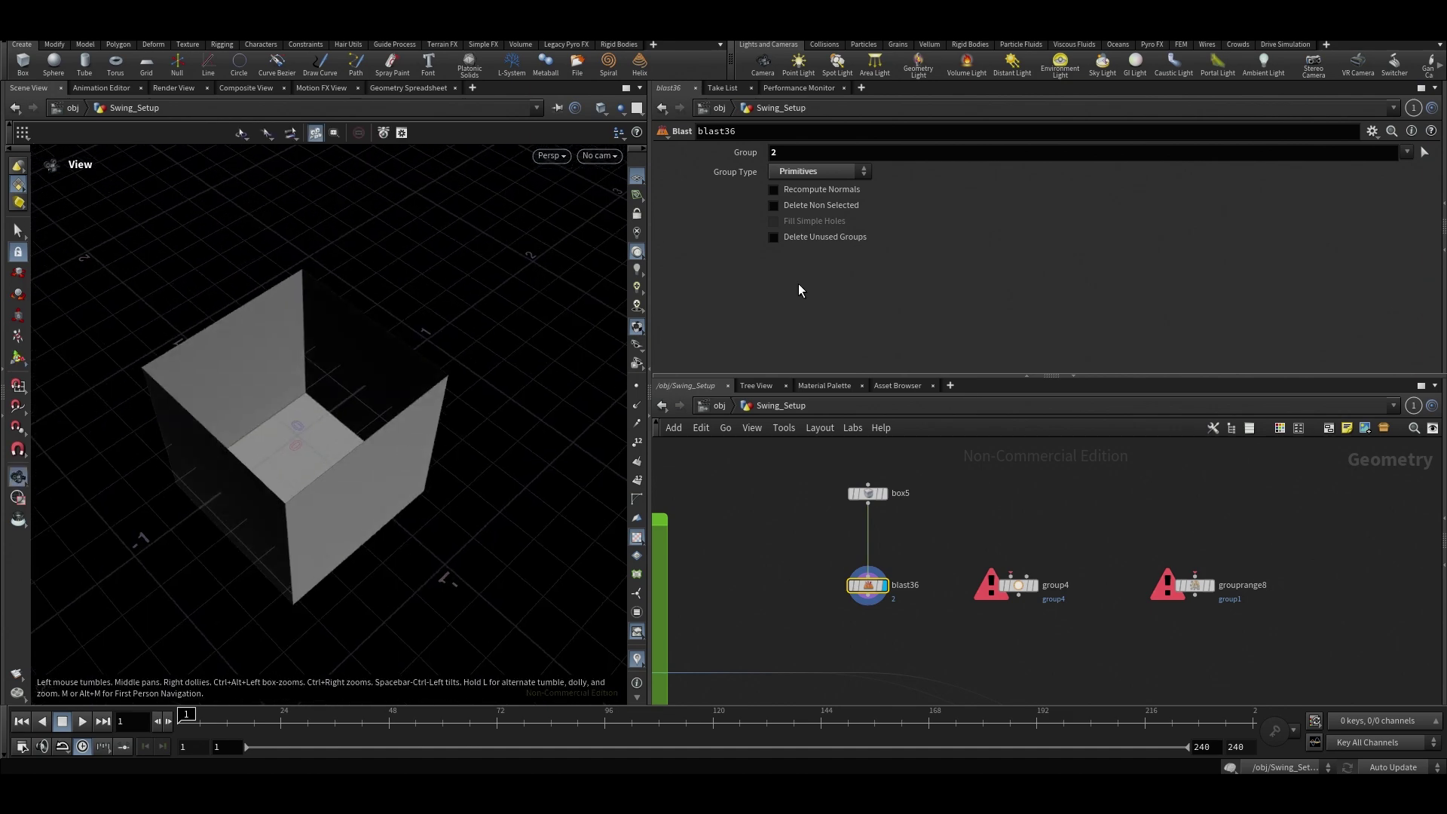
{"action": "key", "text": "Return"}
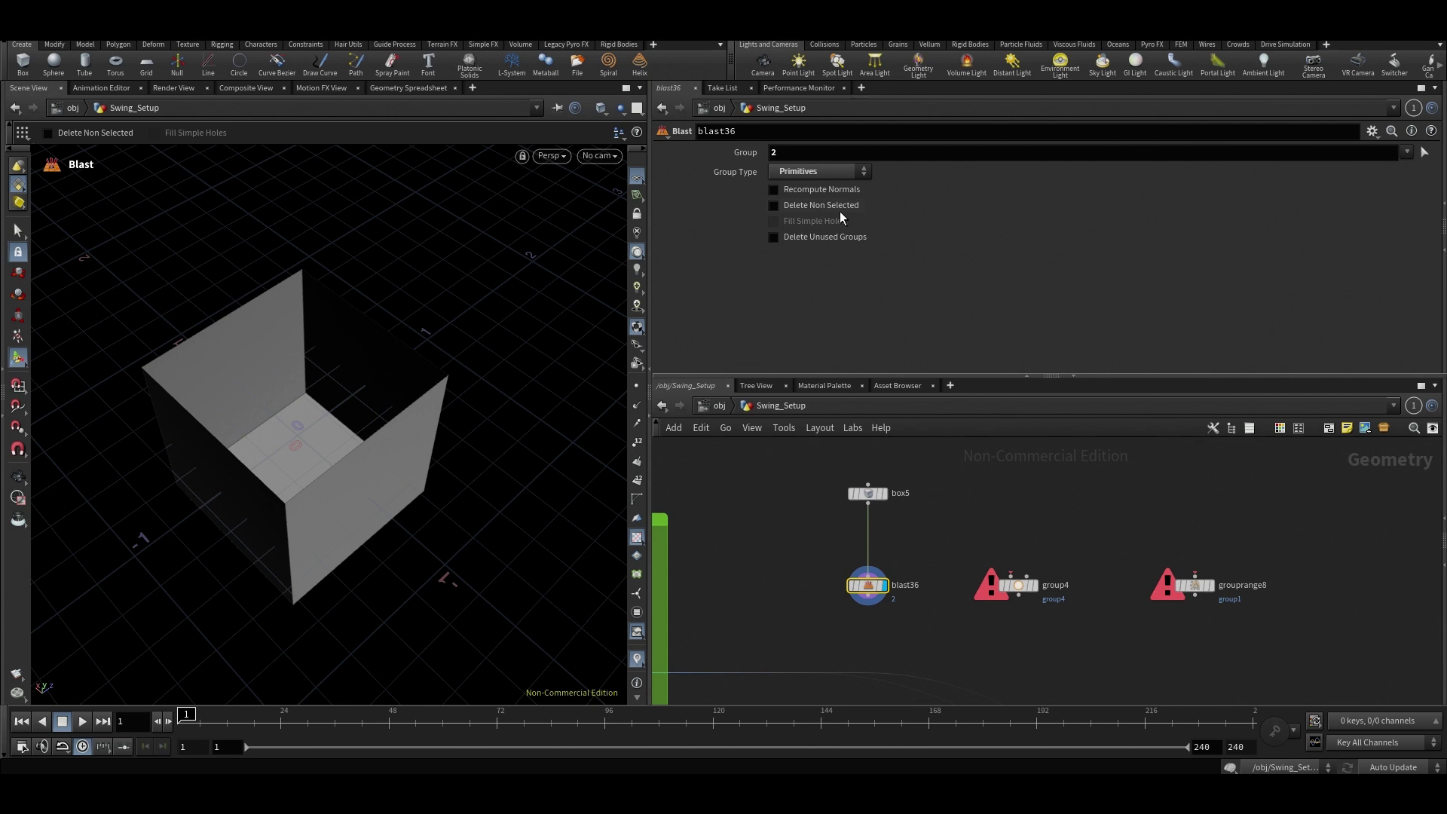
Enable Delete Non Selected on the Blast node so only the picked top face is kept.
{"action": "left_click_drag", "start_coordinate": [336, 306], "coordinate": [488, 310], "text": "alt"}
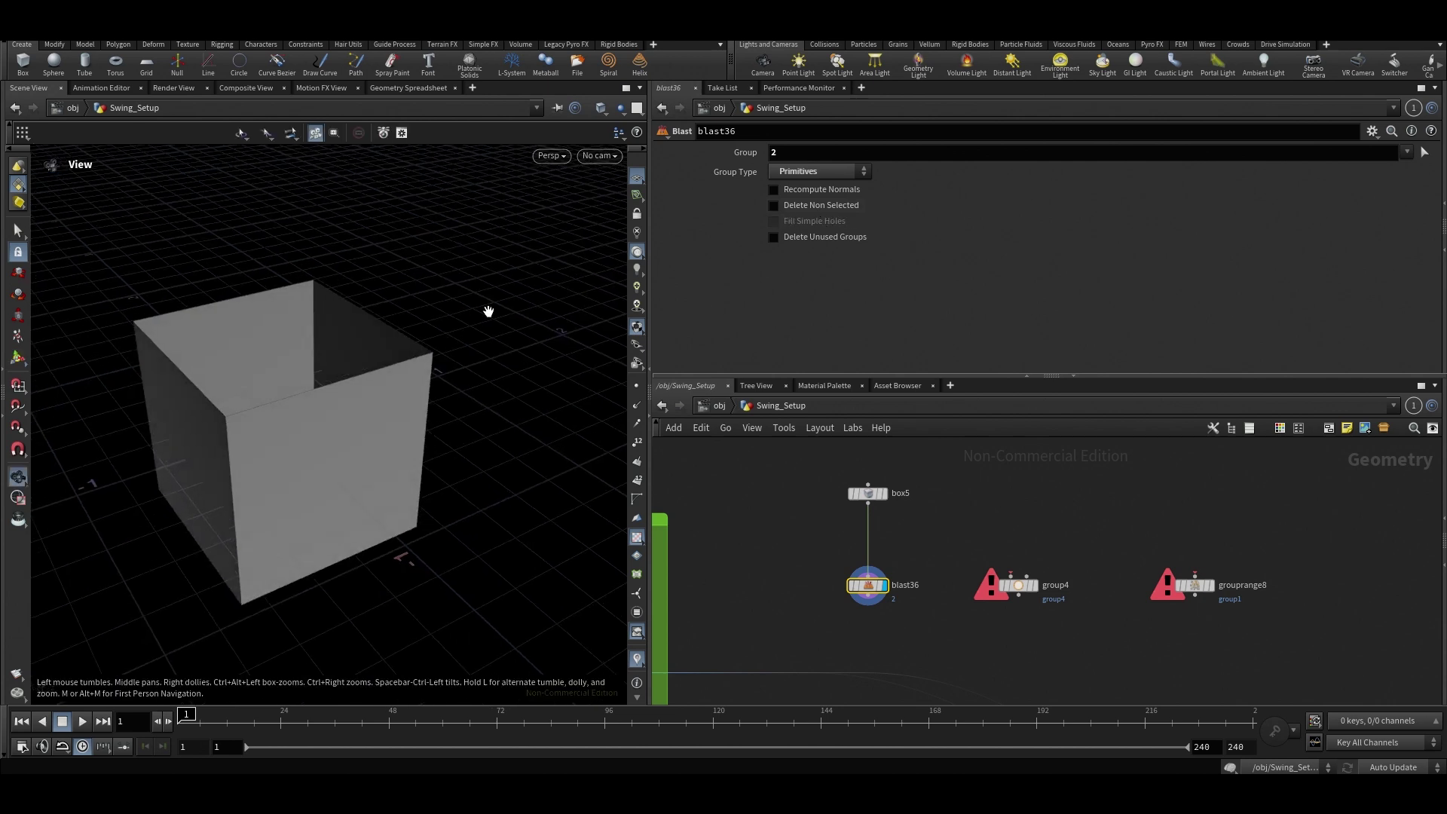
{"action": "left_click", "coordinate": [773, 206]}
{"action": "left_click_drag", "start_coordinate": [282, 379], "coordinate": [352, 352], "text": "alt"}
{"action": "middle_click_drag", "start_coordinate": [352, 352], "coordinate": [504, 381], "text": "alt"}
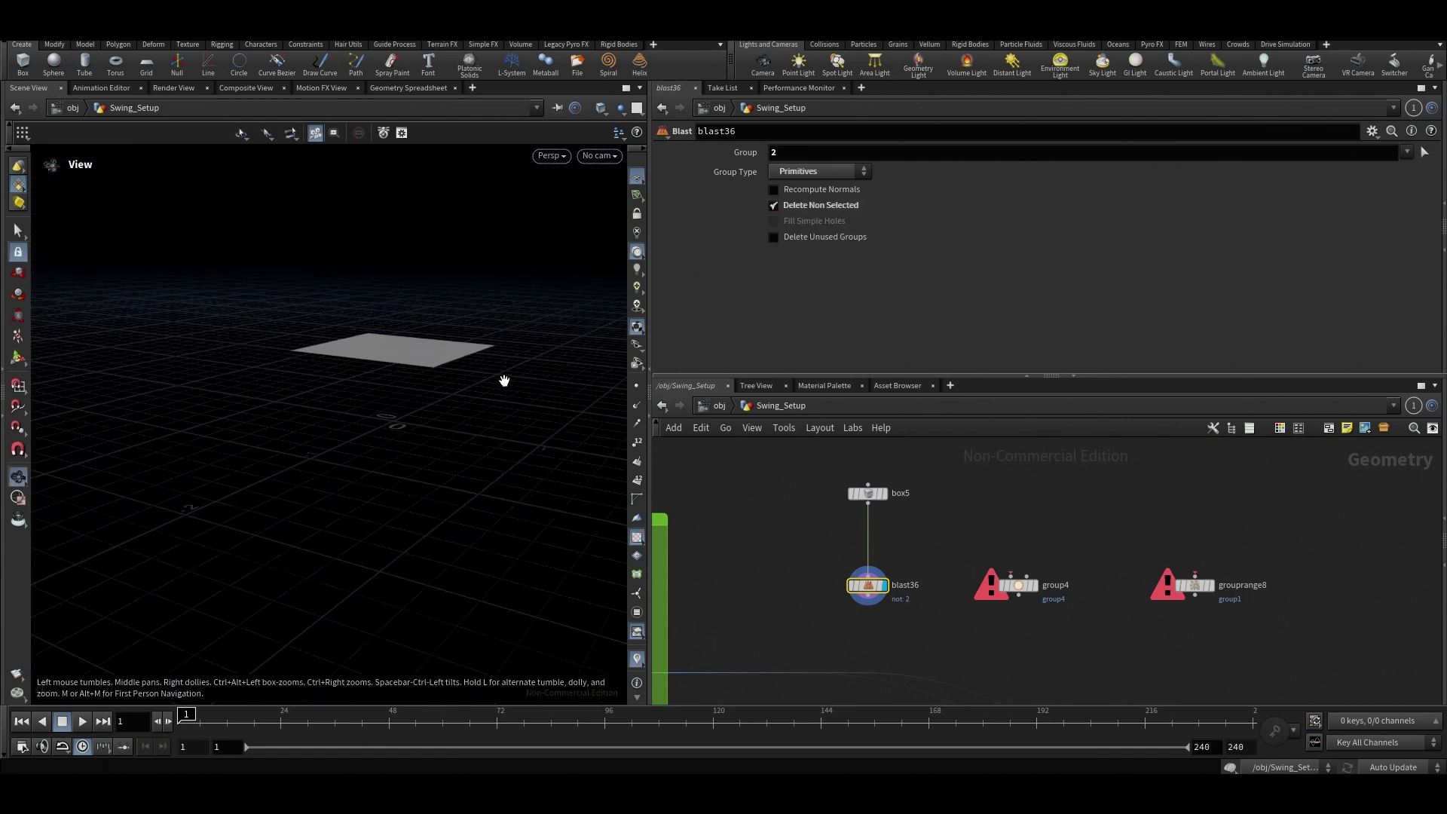
{"action": "scroll", "coordinate": [505, 381], "scroll_direction": "down", "scroll_amount": 1}
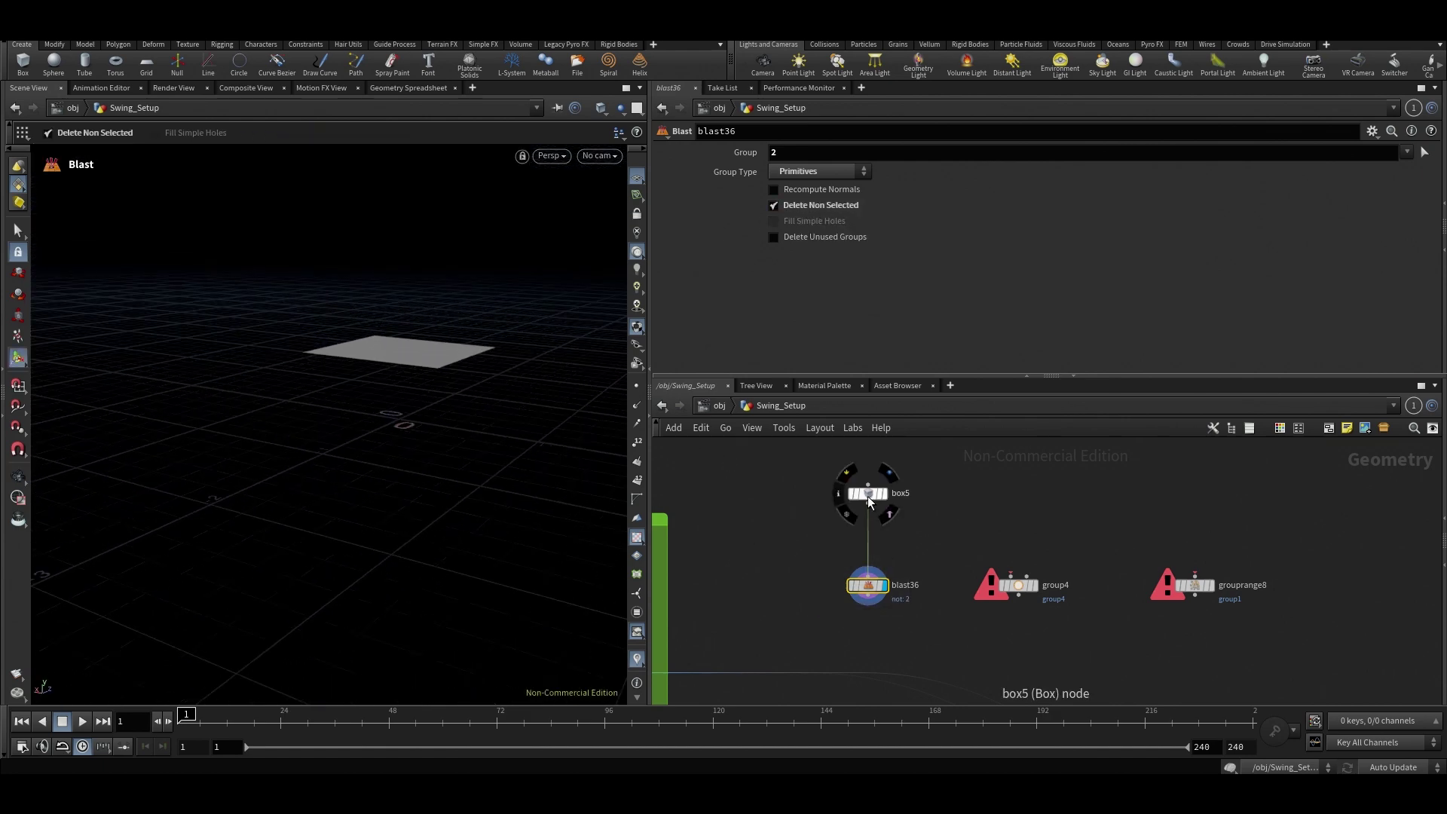
{"action": "scroll", "coordinate": [994, 506], "scroll_direction": "down", "scroll_amount": 3}
{"action": "scroll", "coordinate": [939, 526], "scroll_direction": "up", "scroll_amount": 2}
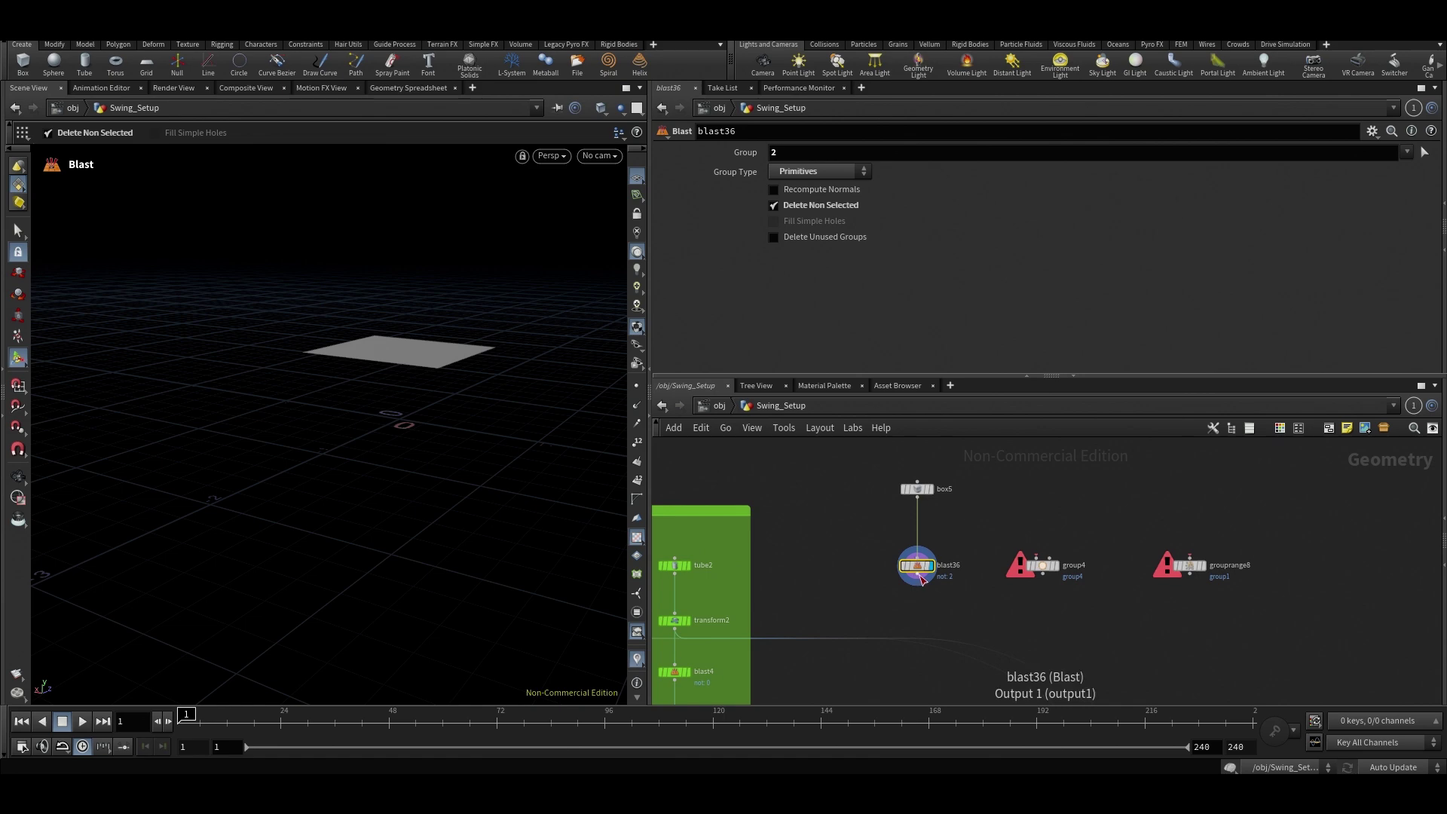
{"action": "mouse_move", "coordinate": [919, 570]}
{"action": "left_mouse_down"}
{"action": "mouse_move", "coordinate": [921, 556]}
{"action": "mouse_move", "coordinate": [919, 570]}
{"action": "left_mouse_up"}
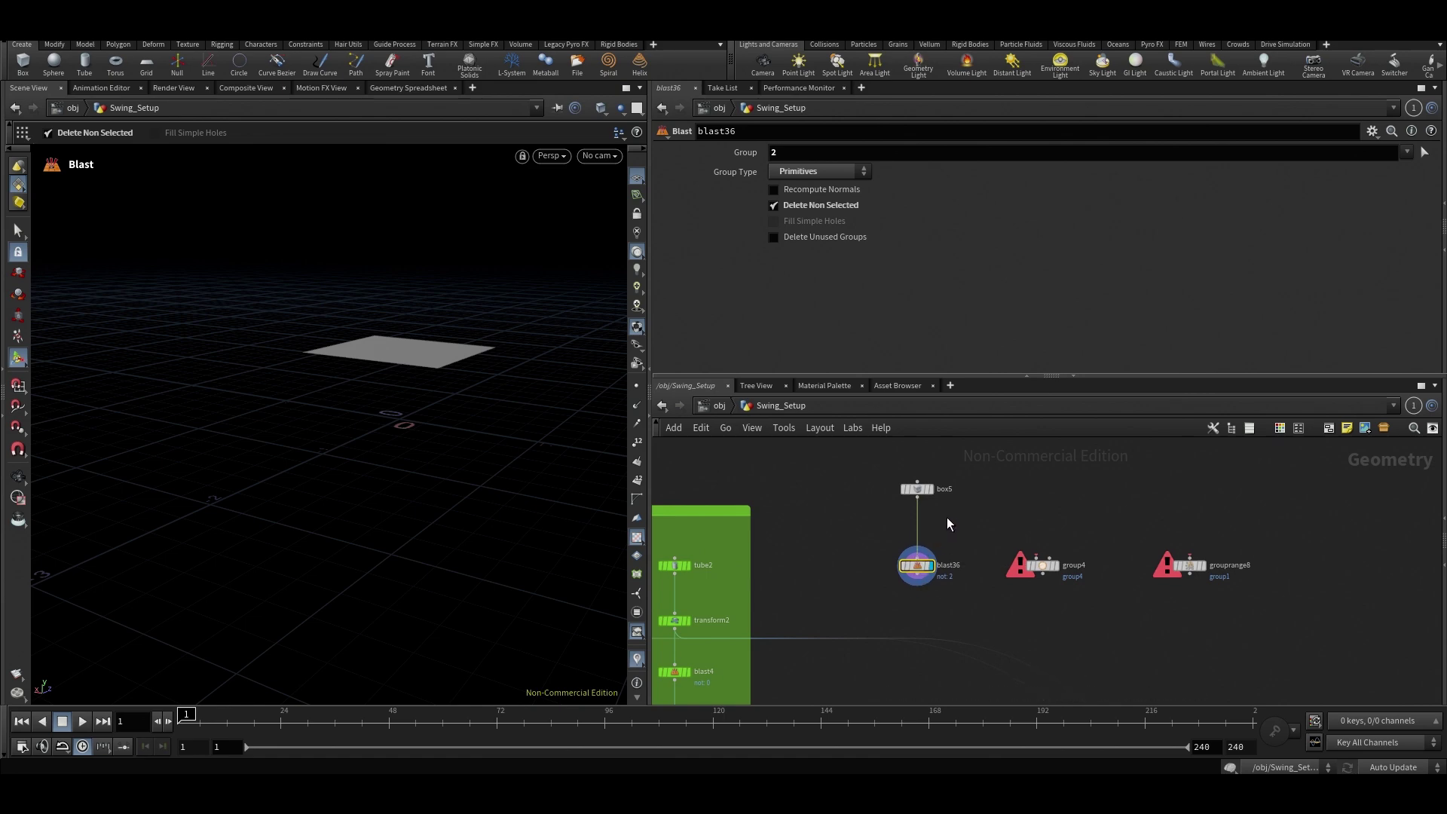
{"action": "middle_click_drag", "start_coordinate": [947, 517], "coordinate": [926, 505]}
{"action": "scroll", "coordinate": [926, 505], "scroll_direction": "down", "scroll_amount": 1}
{"action": "scroll", "coordinate": [920, 525], "scroll_direction": "up", "scroll_amount": 2}
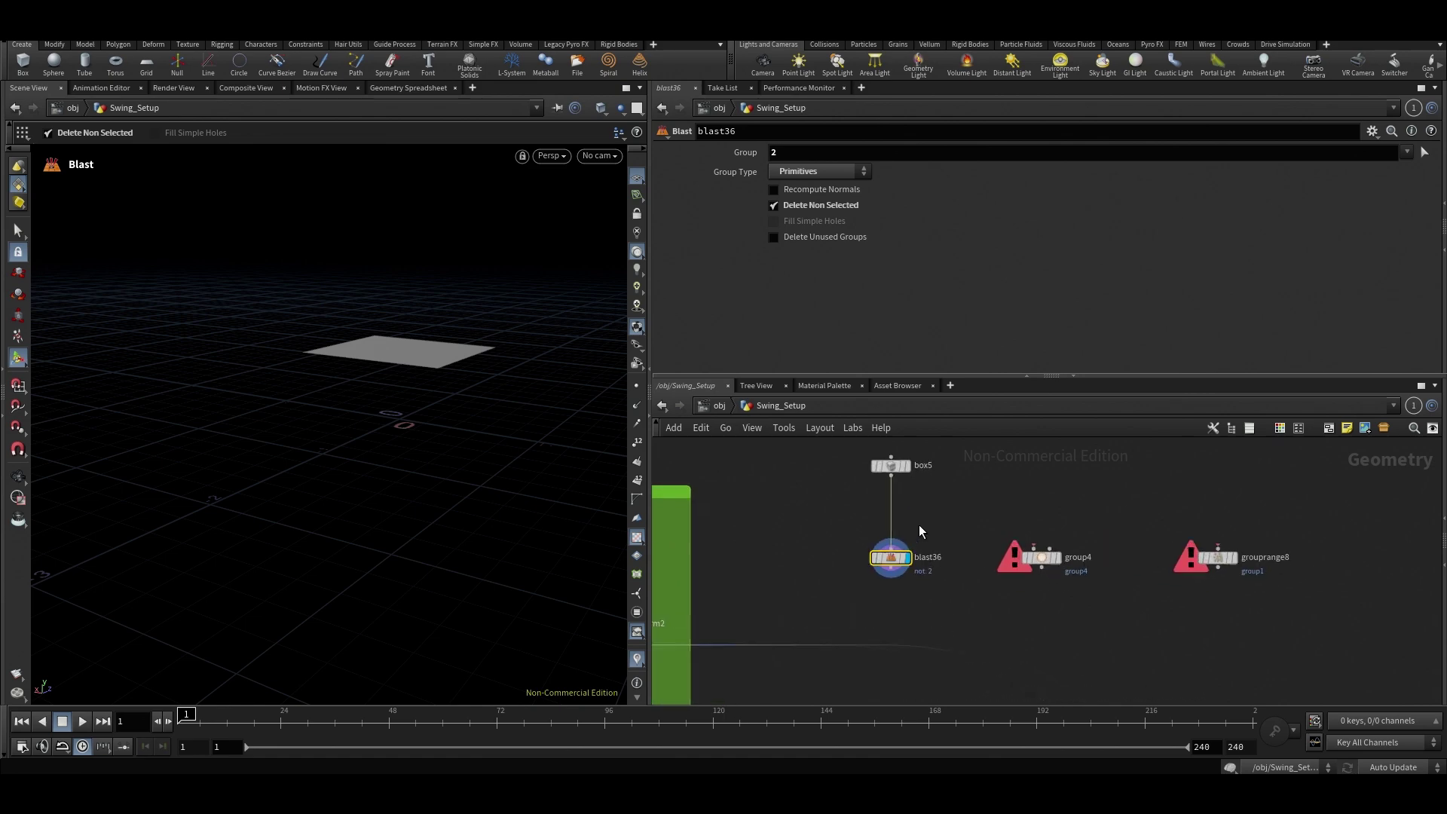
Display the original box node and examine its faces from several angles.
{"action": "left_click", "coordinate": [780, 158]}
{"action": "key", "text": "Return"}
{"action": "key", "text": "r"}
{"action": "left_click", "coordinate": [888, 468]}
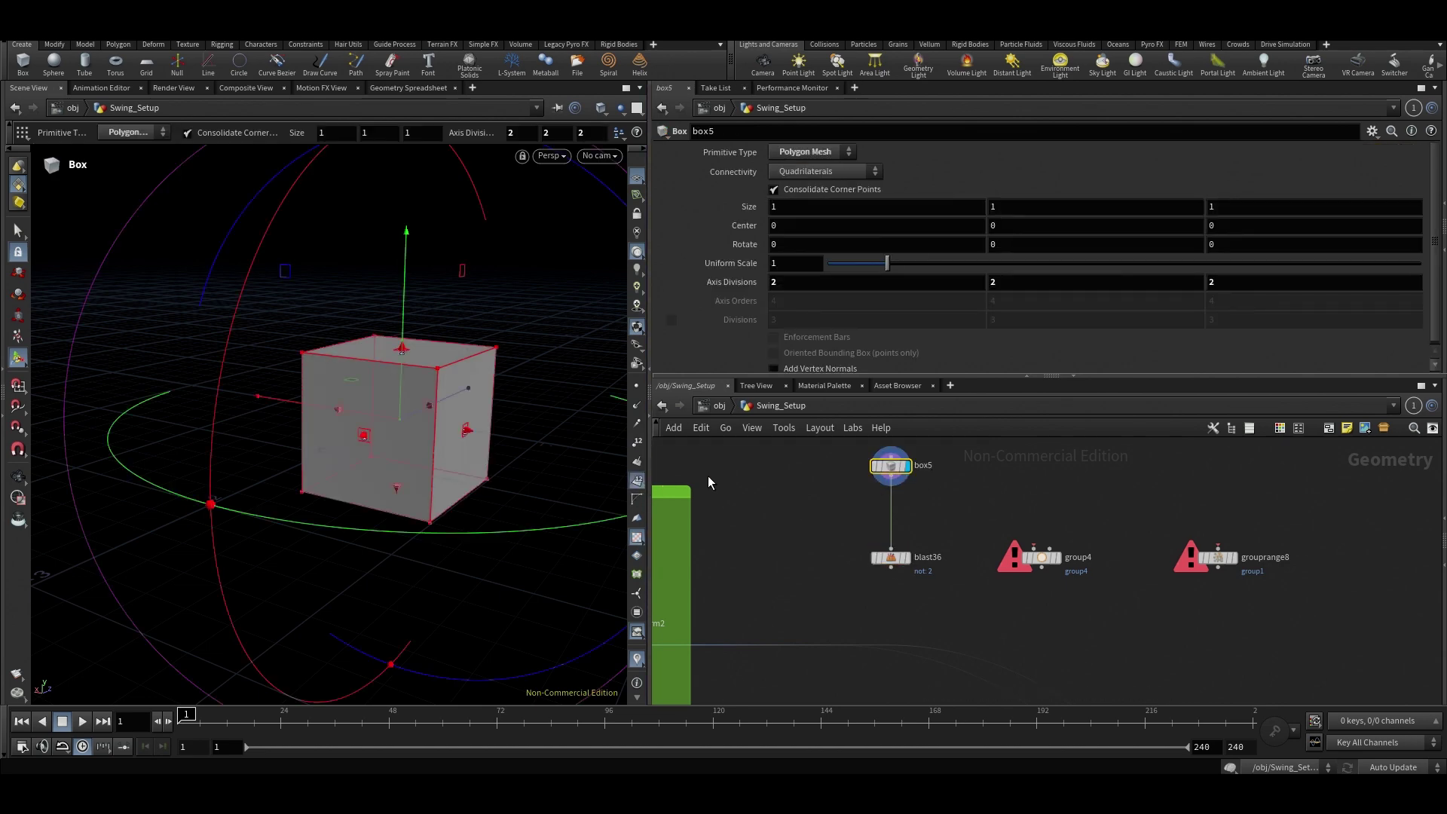
{"action": "left_click_drag", "start_coordinate": [520, 430], "coordinate": [520, 388], "text": "alt"}
{"action": "scroll", "coordinate": [422, 439], "scroll_direction": "up", "scroll_amount": 5}
{"action": "right_click_drag", "start_coordinate": [520, 387], "coordinate": [441, 389]}
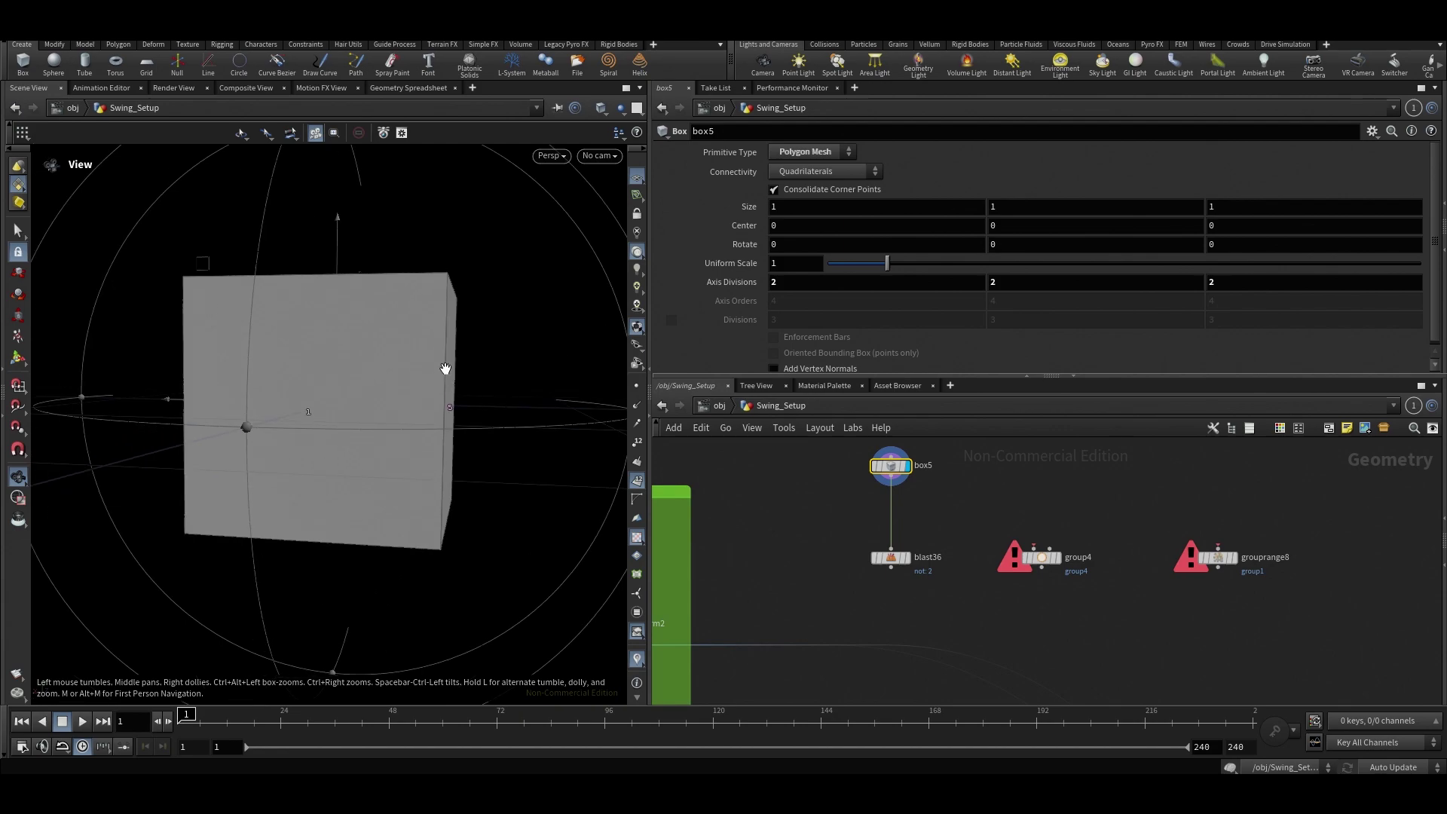
{"action": "left_click_drag", "start_coordinate": [445, 369], "coordinate": [382, 374]}
{"action": "middle_click_drag", "start_coordinate": [462, 329], "coordinate": [343, 442]}
{"action": "left_click_drag", "start_coordinate": [343, 441], "coordinate": [307, 463]}
{"action": "middle_click_drag", "start_coordinate": [307, 462], "coordinate": [421, 480]}
{"action": "left_click_drag", "start_coordinate": [422, 480], "coordinate": [533, 397]}
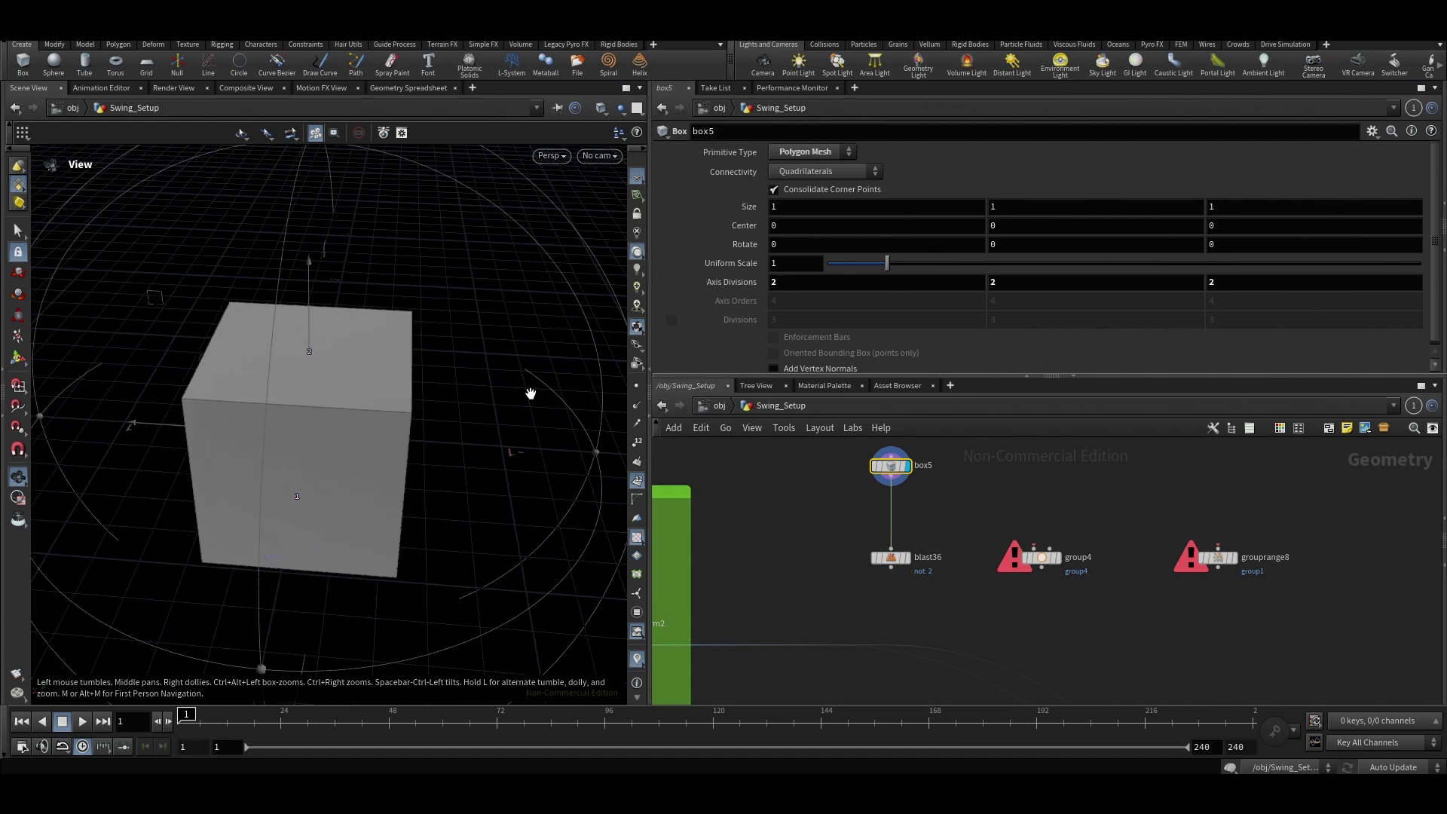
Set the Blast node's Group to primitive 4 and view the kept face from the side.
{"action": "left_click", "coordinate": [891, 557]}
{"action": "left_click", "coordinate": [784, 152]}
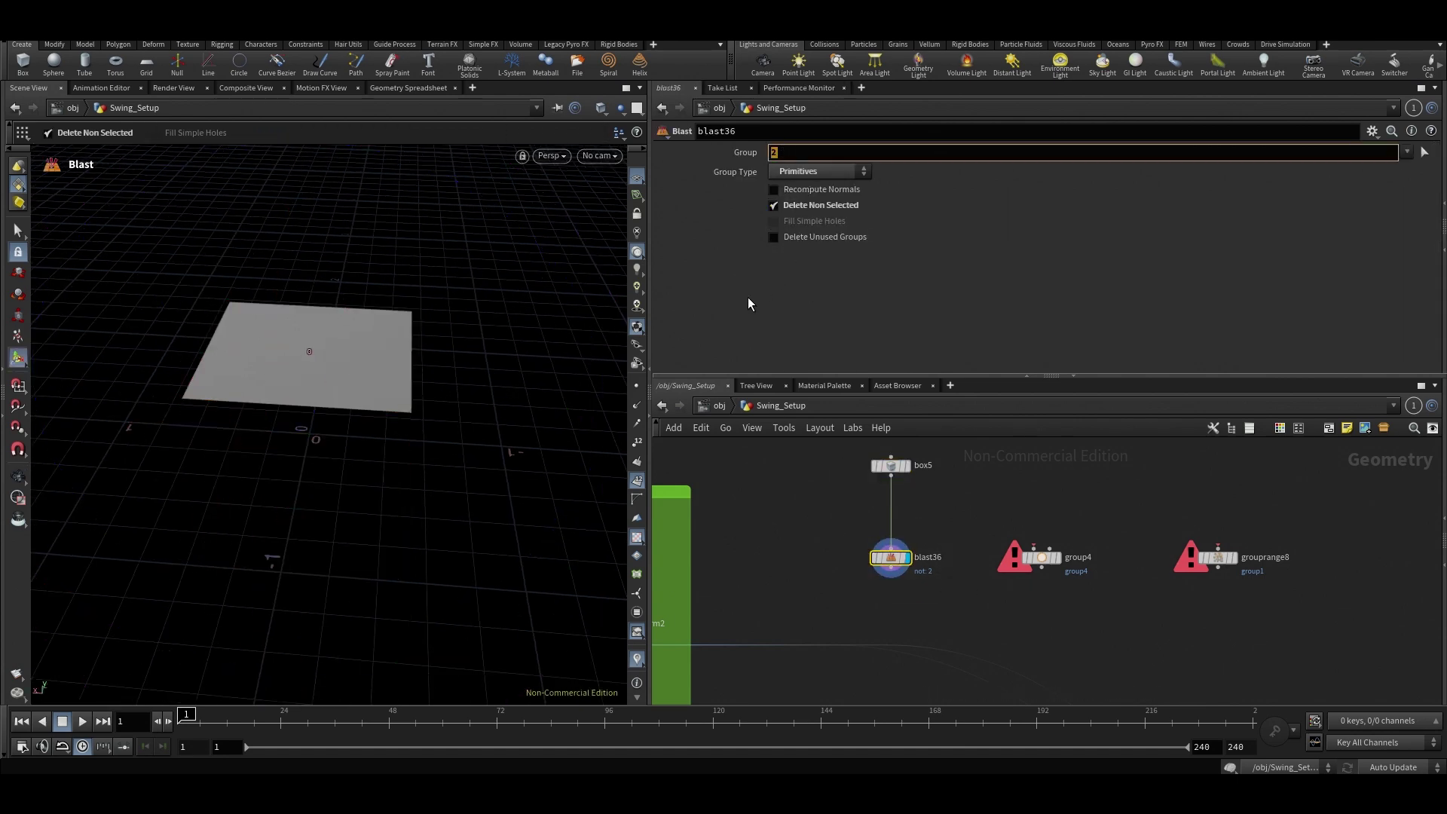
{"action": "type", "text": "4"}
{"action": "key", "text": "Return"}
{"action": "key", "text": "Escape"}
{"action": "left_click_drag", "start_coordinate": [400, 355], "coordinate": [274, 365]}
{"action": "key", "text": "Return"}
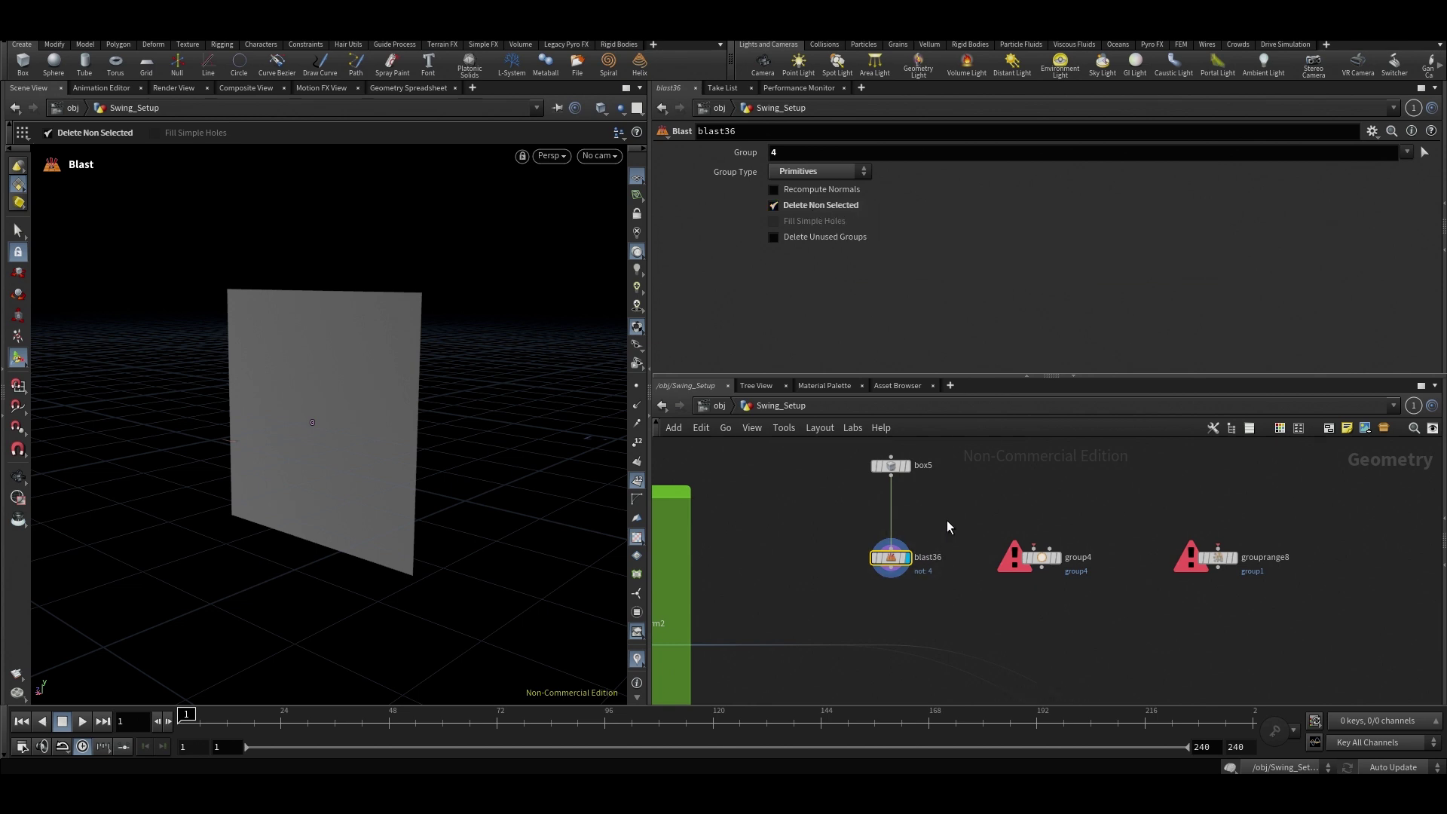
Wire the box's output into the Group node, place it beside the box and display its result.
{"action": "scroll", "coordinate": [867, 597], "scroll_direction": "down", "scroll_amount": 3}
{"action": "scroll", "coordinate": [858, 608], "scroll_direction": "up", "scroll_amount": 2}
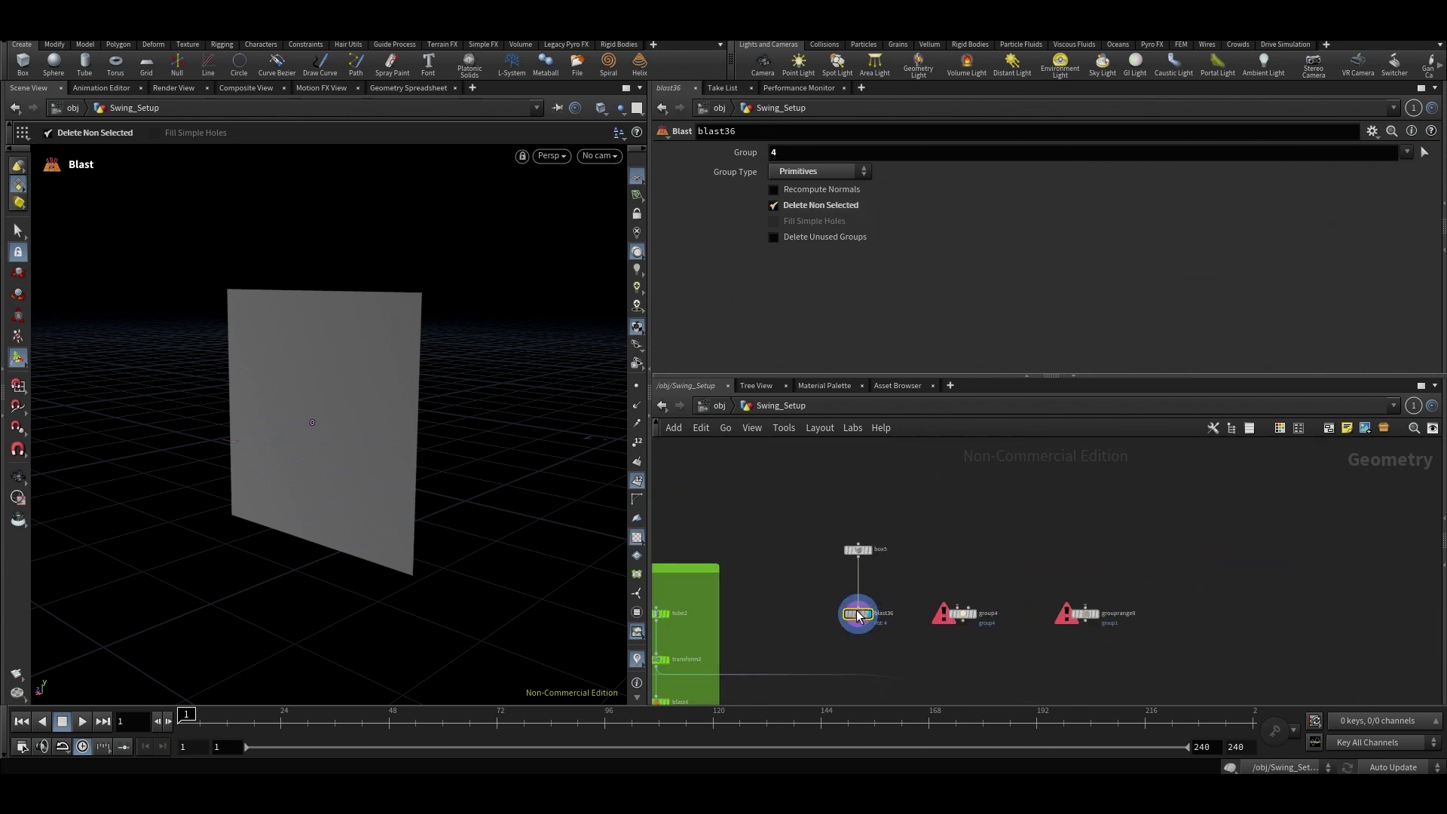
{"action": "left_click_drag", "start_coordinate": [855, 609], "coordinate": [858, 606]}
{"action": "scroll", "coordinate": [934, 575], "scroll_direction": "up", "scroll_amount": 2}
{"action": "left_click", "coordinate": [980, 633]}
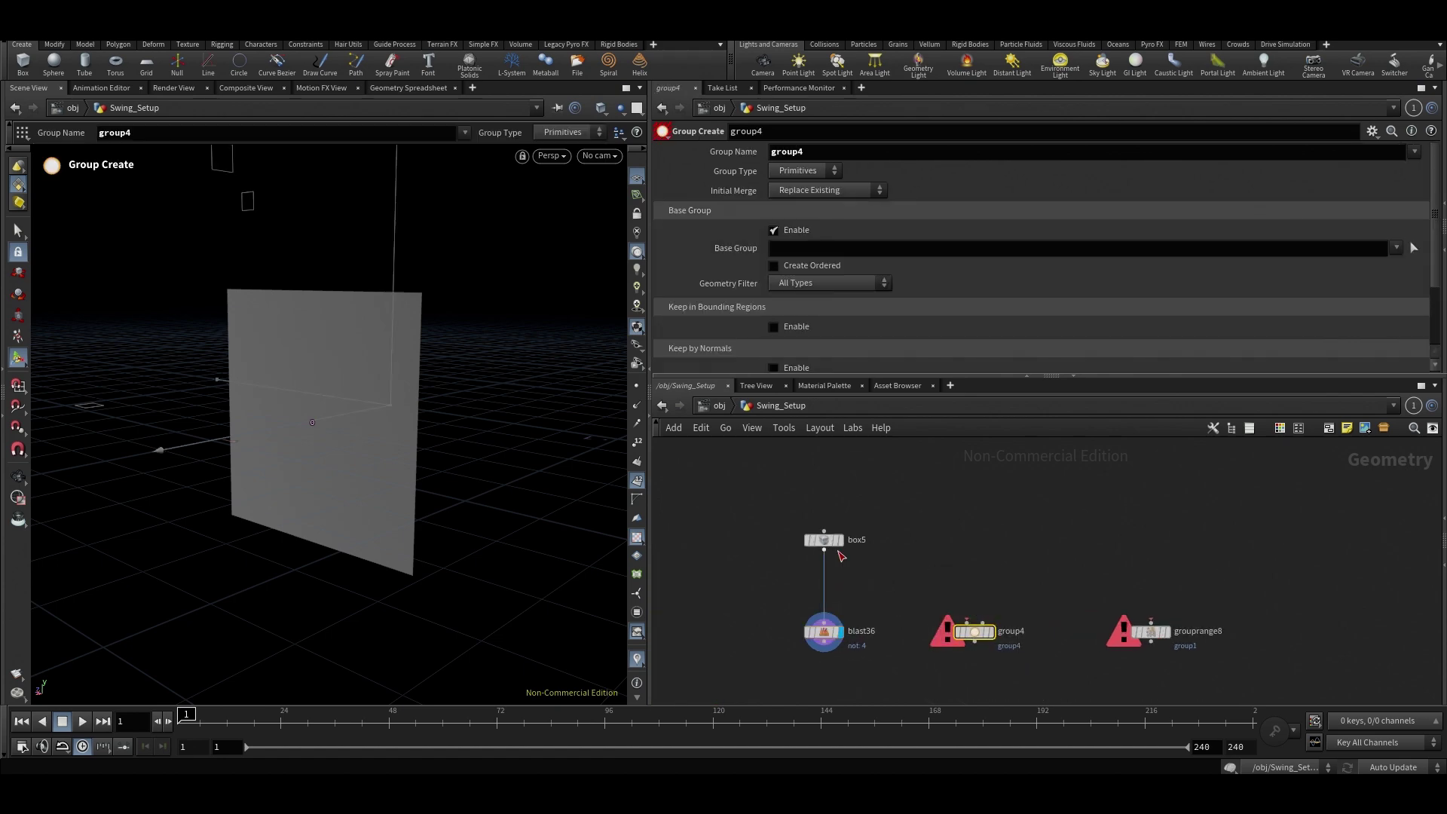
{"action": "mouse_move", "coordinate": [824, 550]}
{"action": "left_mouse_down"}
{"action": "mouse_move", "coordinate": [975, 623]}
{"action": "mouse_move", "coordinate": [971, 547]}
{"action": "left_mouse_up"}
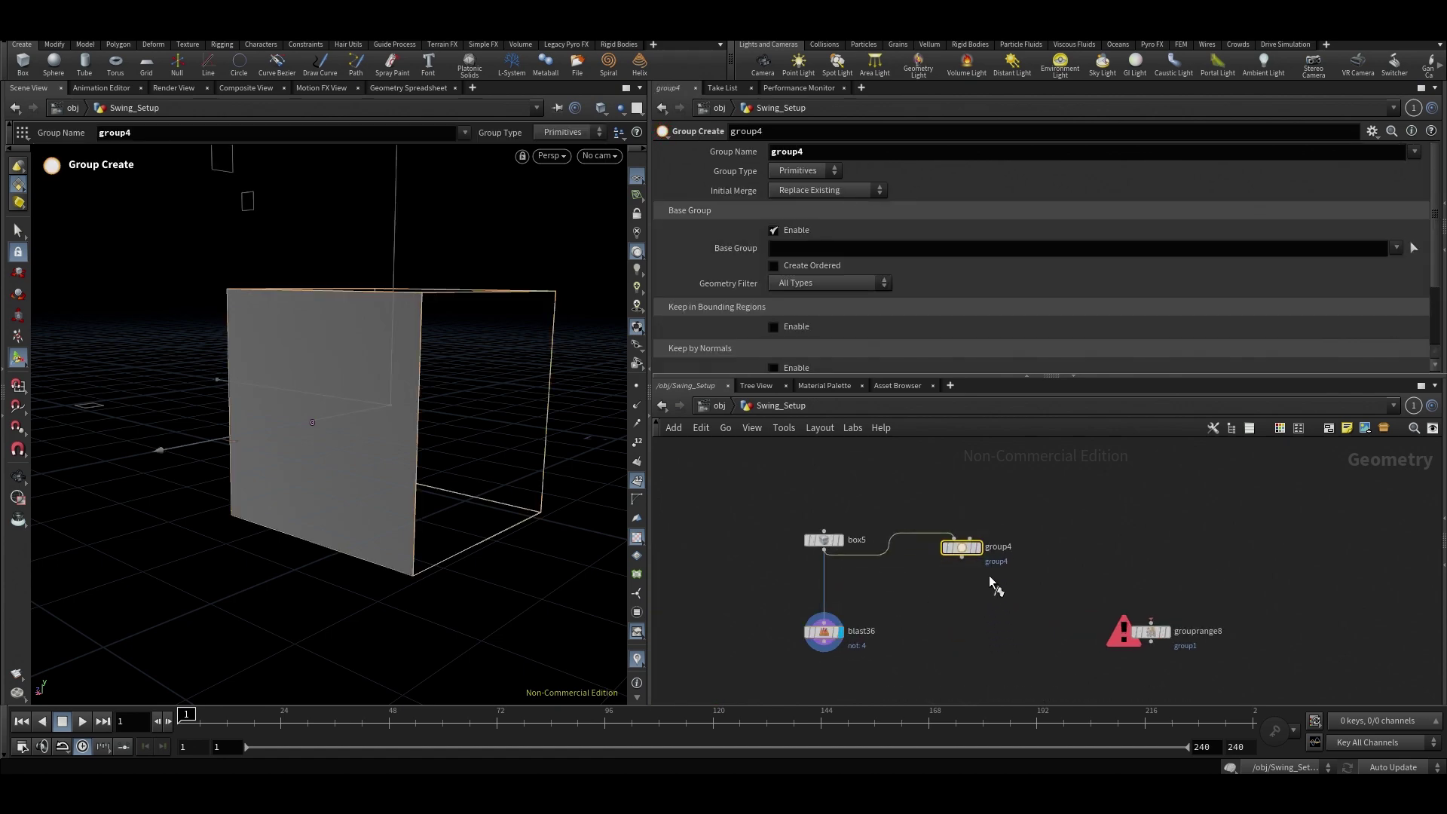
{"action": "left_click", "coordinate": [977, 547]}
{"action": "left_click_drag", "start_coordinate": [401, 349], "coordinate": [445, 415], "text": "alt"}
{"action": "right_click_drag", "start_coordinate": [445, 415], "coordinate": [404, 328], "text": "alt"}
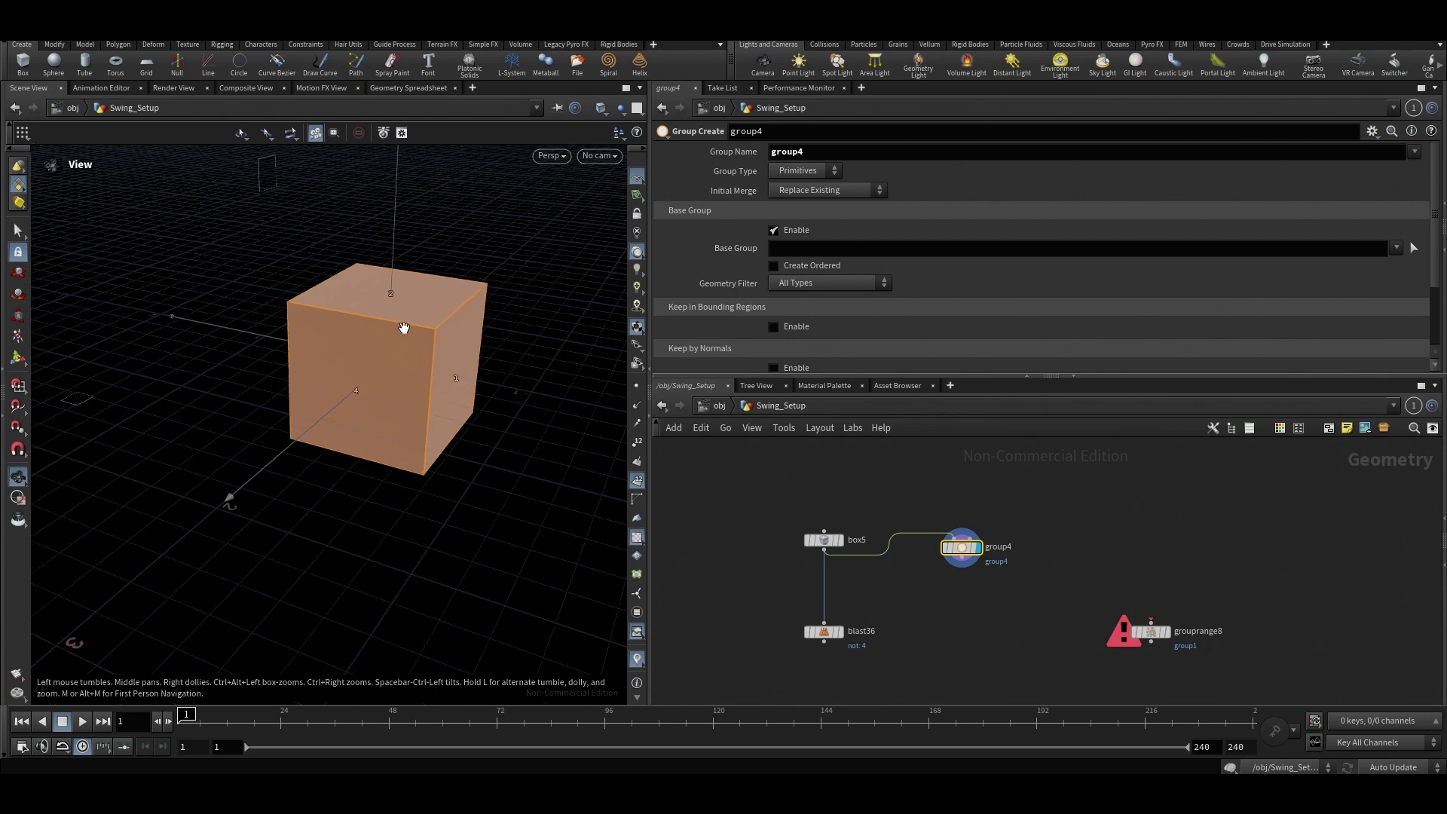
{"action": "left_click_drag", "start_coordinate": [404, 328], "coordinate": [441, 354], "text": "alt"}
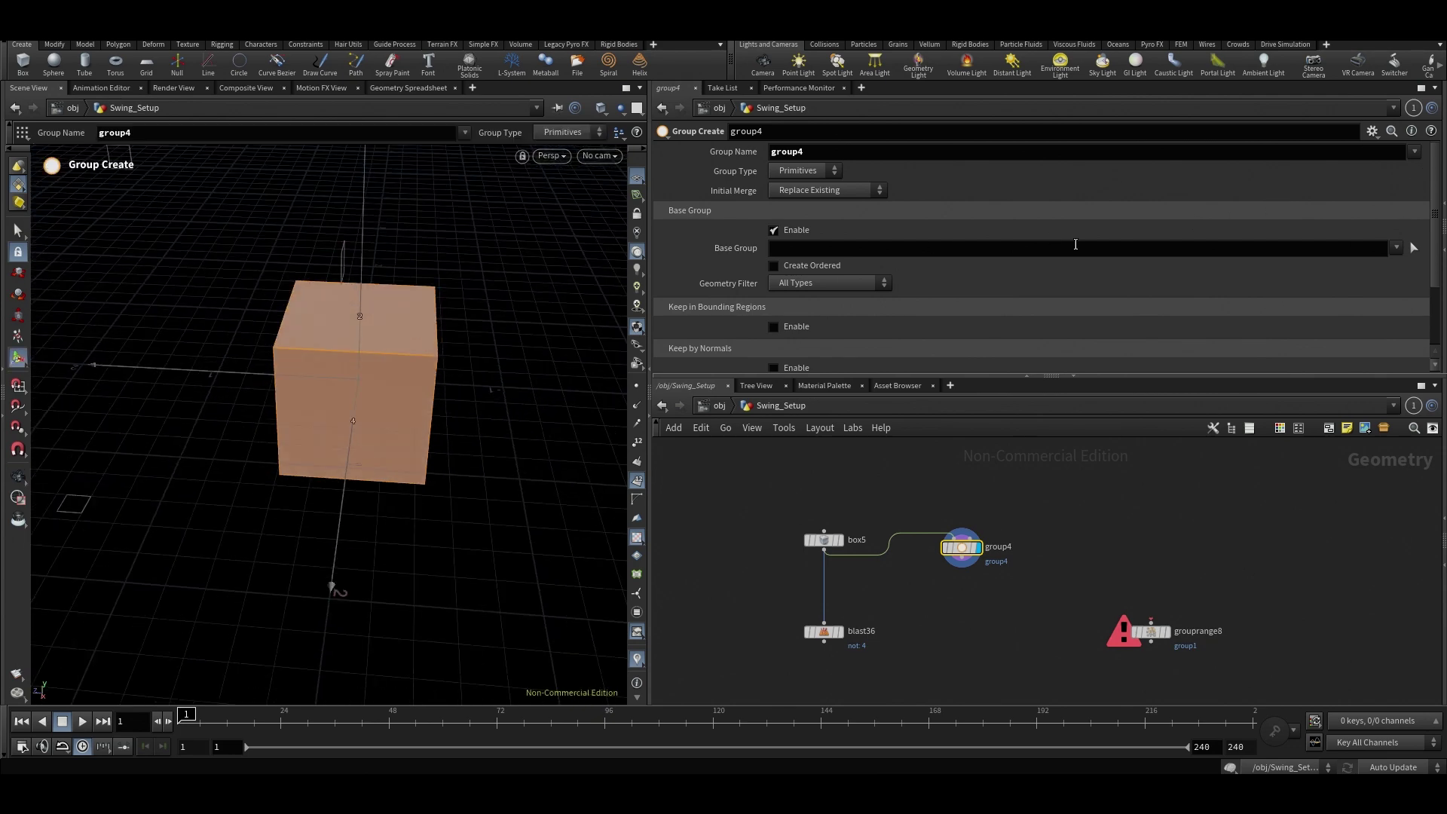
Turn off the Base Group option on the Group node.
{"action": "key", "text": "Escape"}
{"action": "left_click_drag", "start_coordinate": [346, 307], "coordinate": [394, 291]}
{"action": "scroll", "coordinate": [394, 291], "scroll_direction": "up", "scroll_amount": 3}
{"action": "middle_click_drag", "start_coordinate": [394, 291], "coordinate": [427, 369]}
{"action": "scroll", "coordinate": [999, 311], "scroll_direction": "down", "scroll_amount": 1}
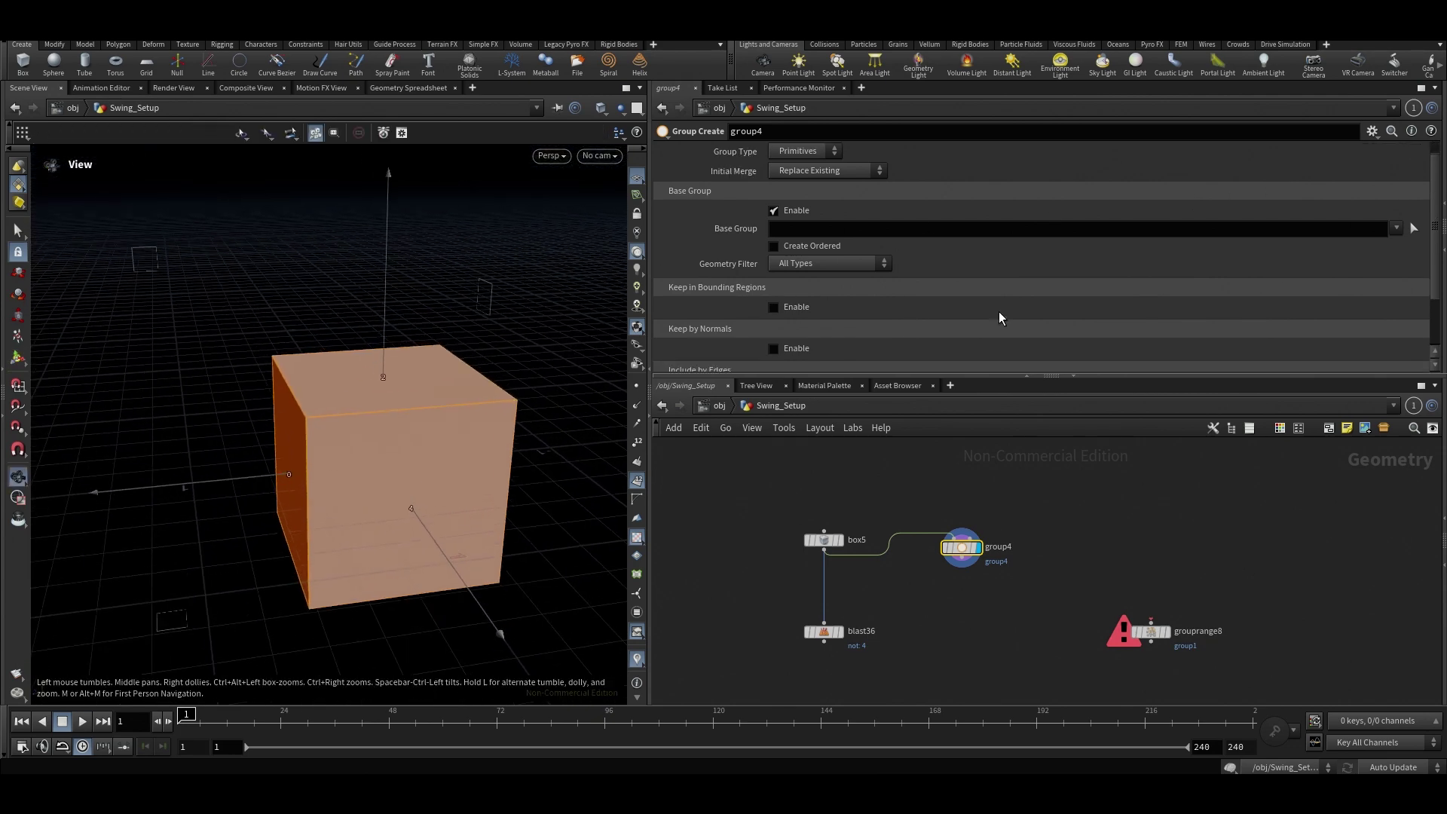
{"action": "key", "text": "Return"}
{"action": "scroll", "coordinate": [905, 254], "scroll_direction": "up", "scroll_amount": 1}
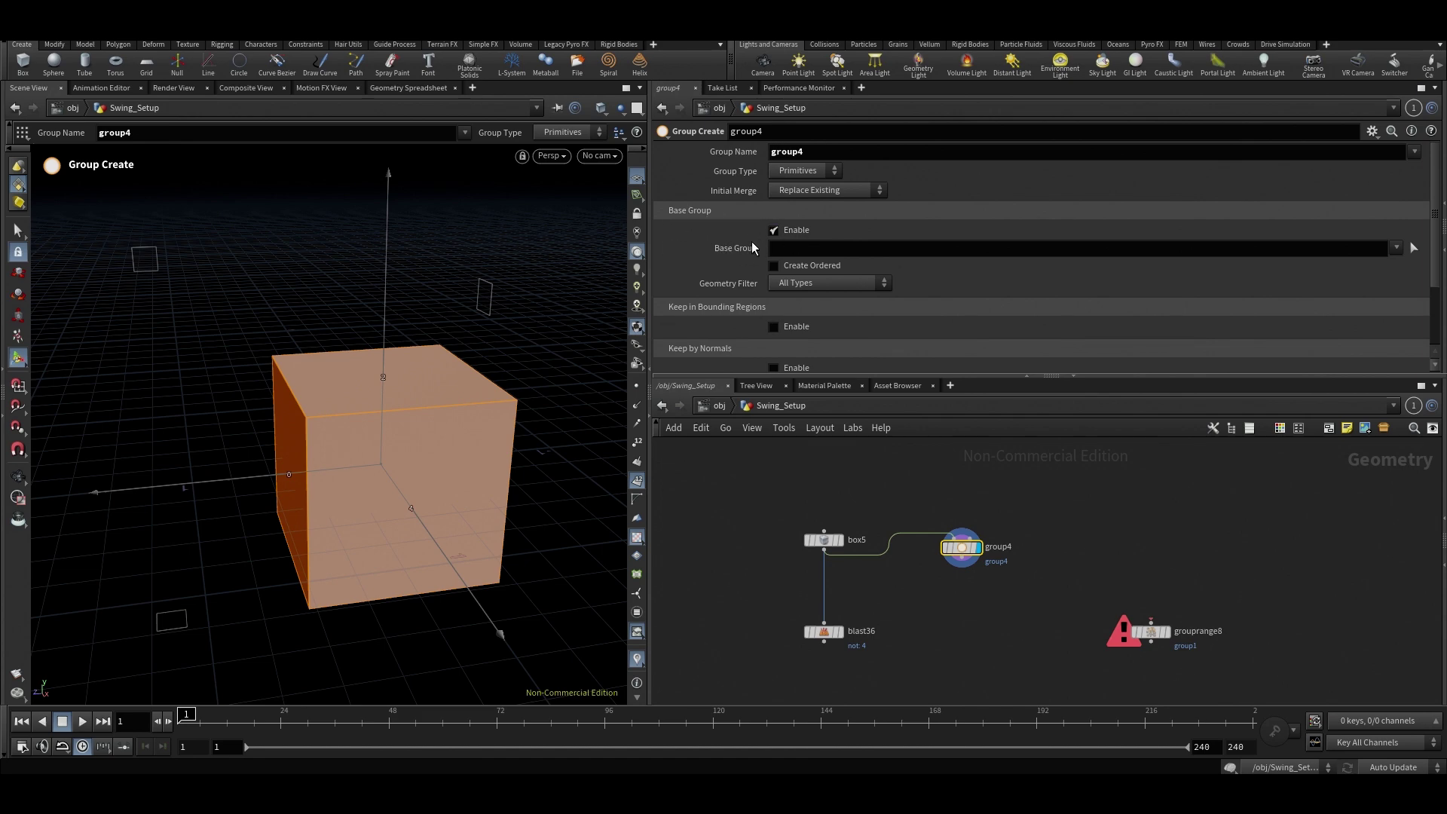
{"action": "left_click", "coordinate": [781, 232]}
{"action": "scroll", "coordinate": [784, 294], "scroll_direction": "down", "scroll_amount": 1}
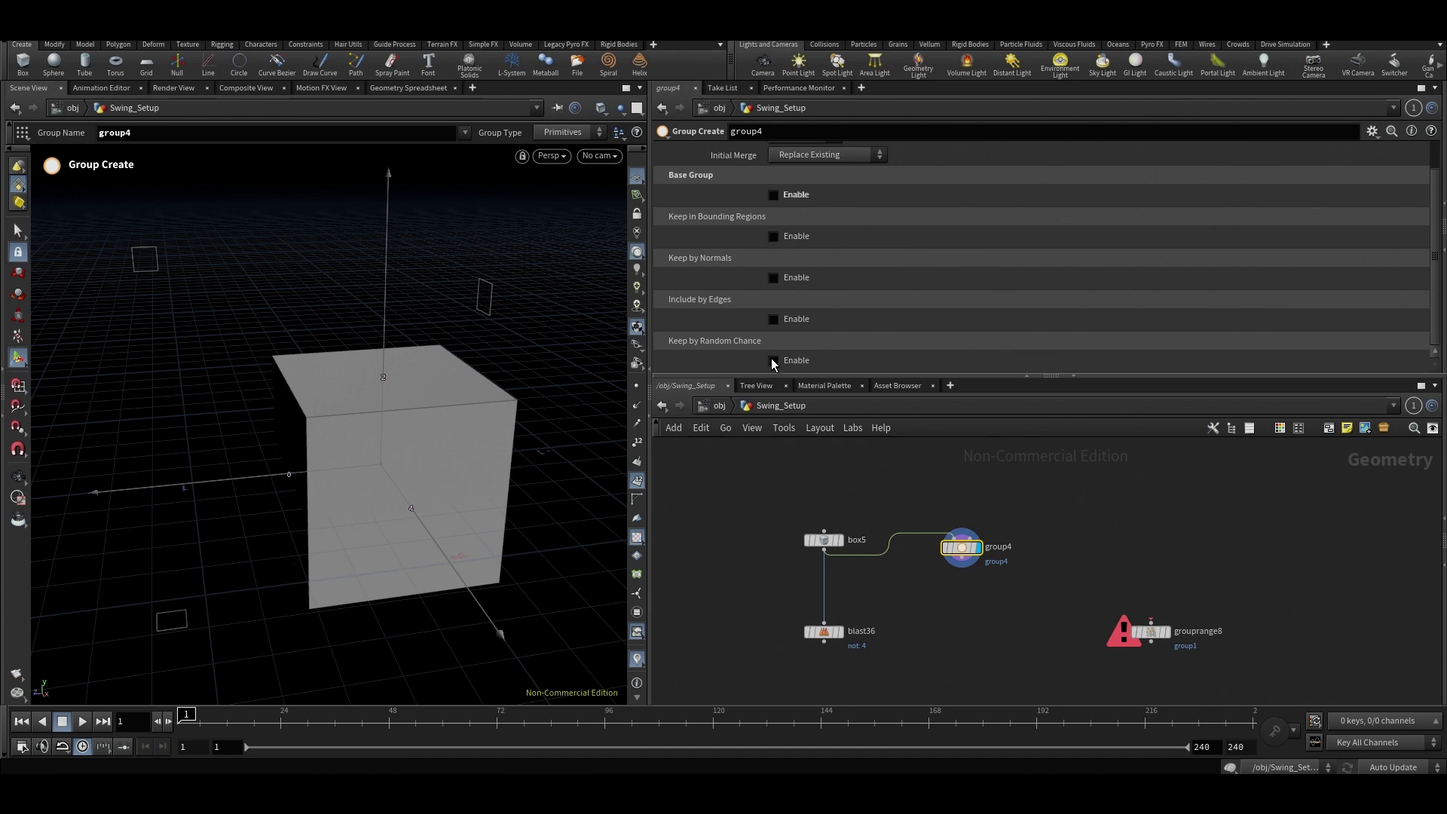
Try the Group node's Random Chance, Normals, Edges and Bounding Regions options on the box, turning them all off again.
{"action": "left_click", "coordinate": [774, 361]}
{"action": "key", "text": "Escape"}
{"action": "left_click_drag", "start_coordinate": [404, 365], "coordinate": [234, 362]}
{"action": "scroll", "coordinate": [762, 319], "scroll_direction": "down", "scroll_amount": 1}
{"action": "left_click", "coordinate": [773, 341]}
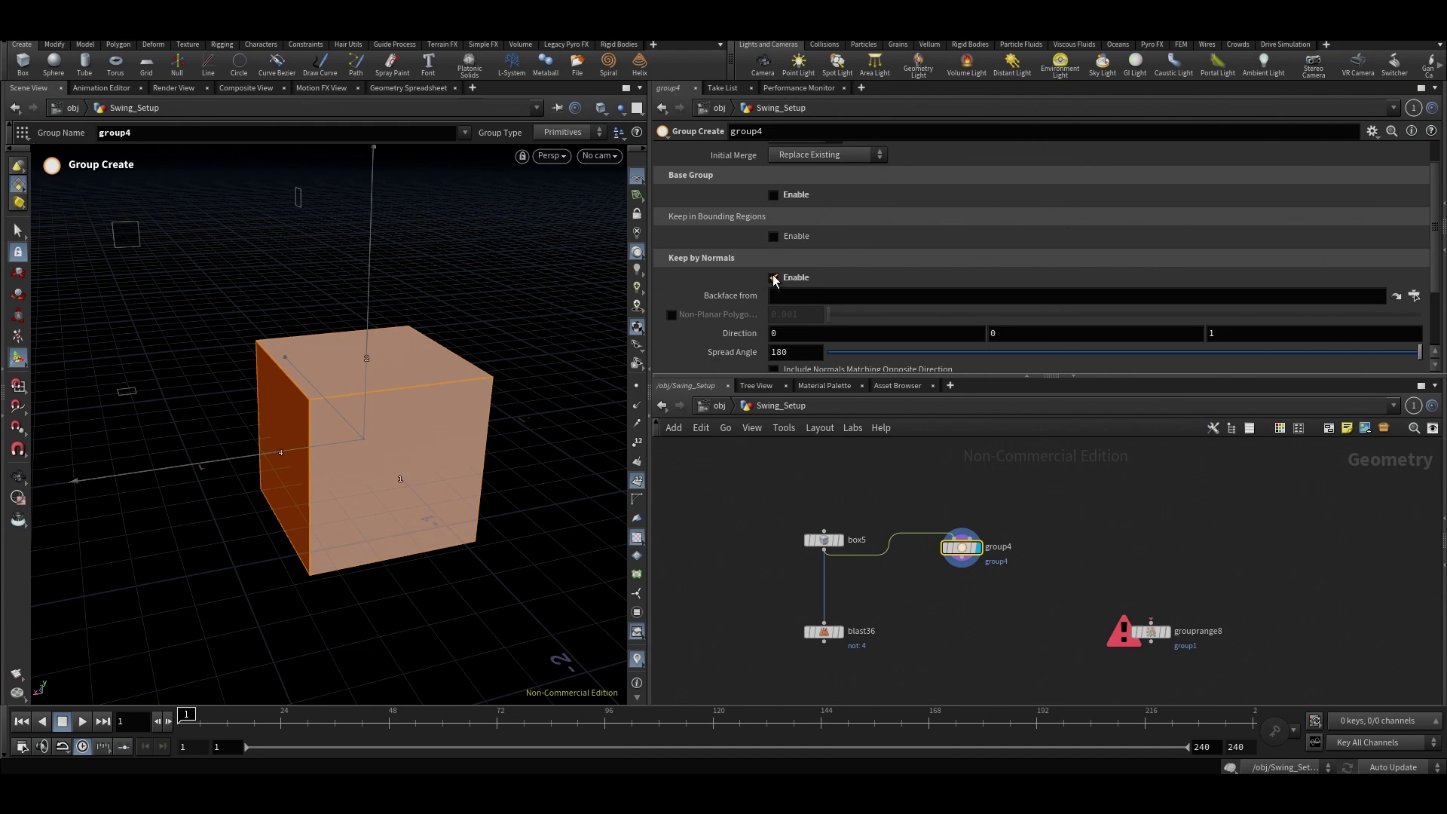
{"action": "left_click", "coordinate": [774, 278]}
{"action": "left_click", "coordinate": [774, 319]}
{"action": "left_click", "coordinate": [773, 235]}
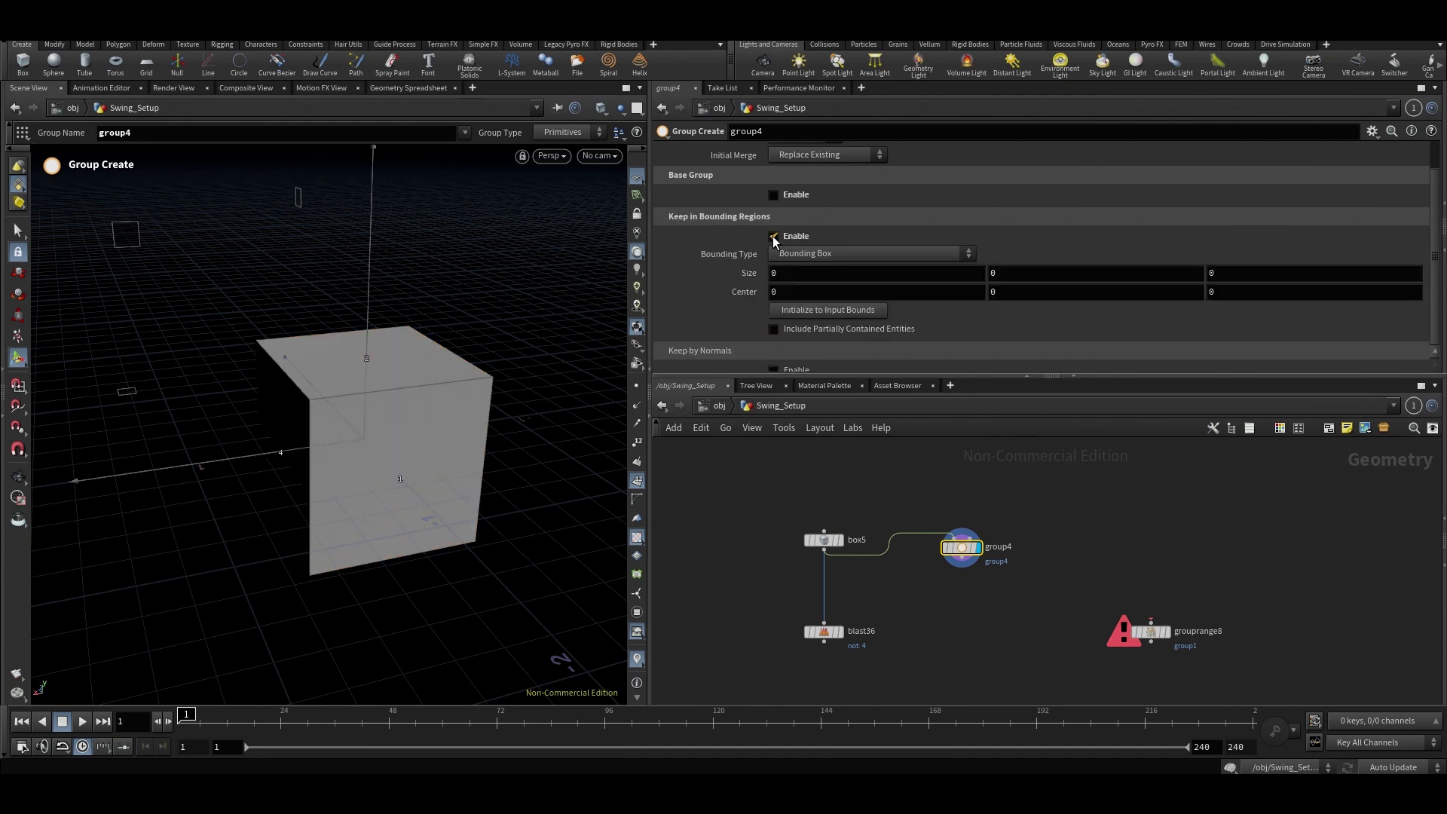
{"action": "left_click", "coordinate": [774, 236]}
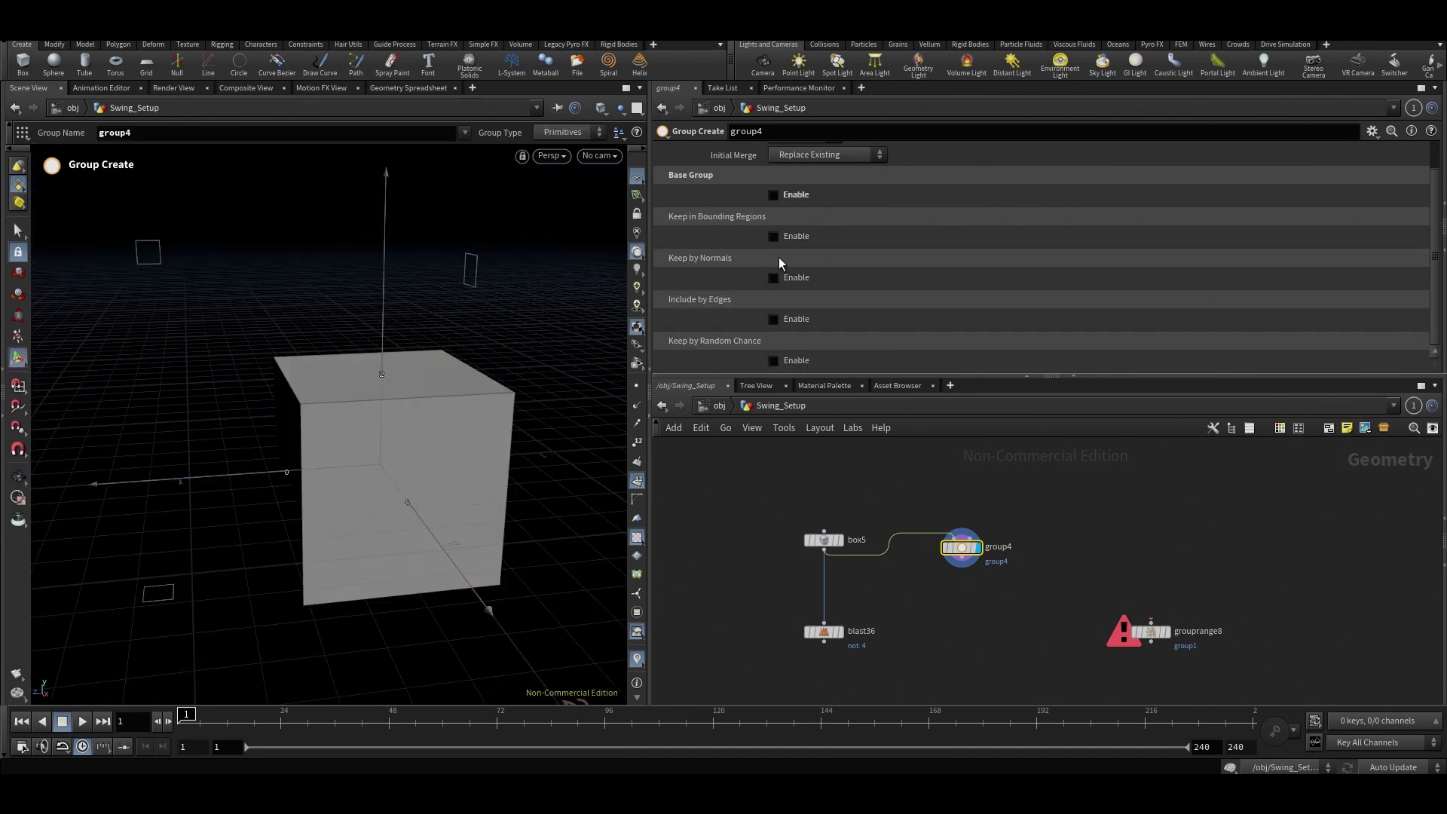
Turn the Group node's Base Group option back on.
{"action": "scroll", "coordinate": [753, 244], "scroll_direction": "up", "scroll_amount": 1}
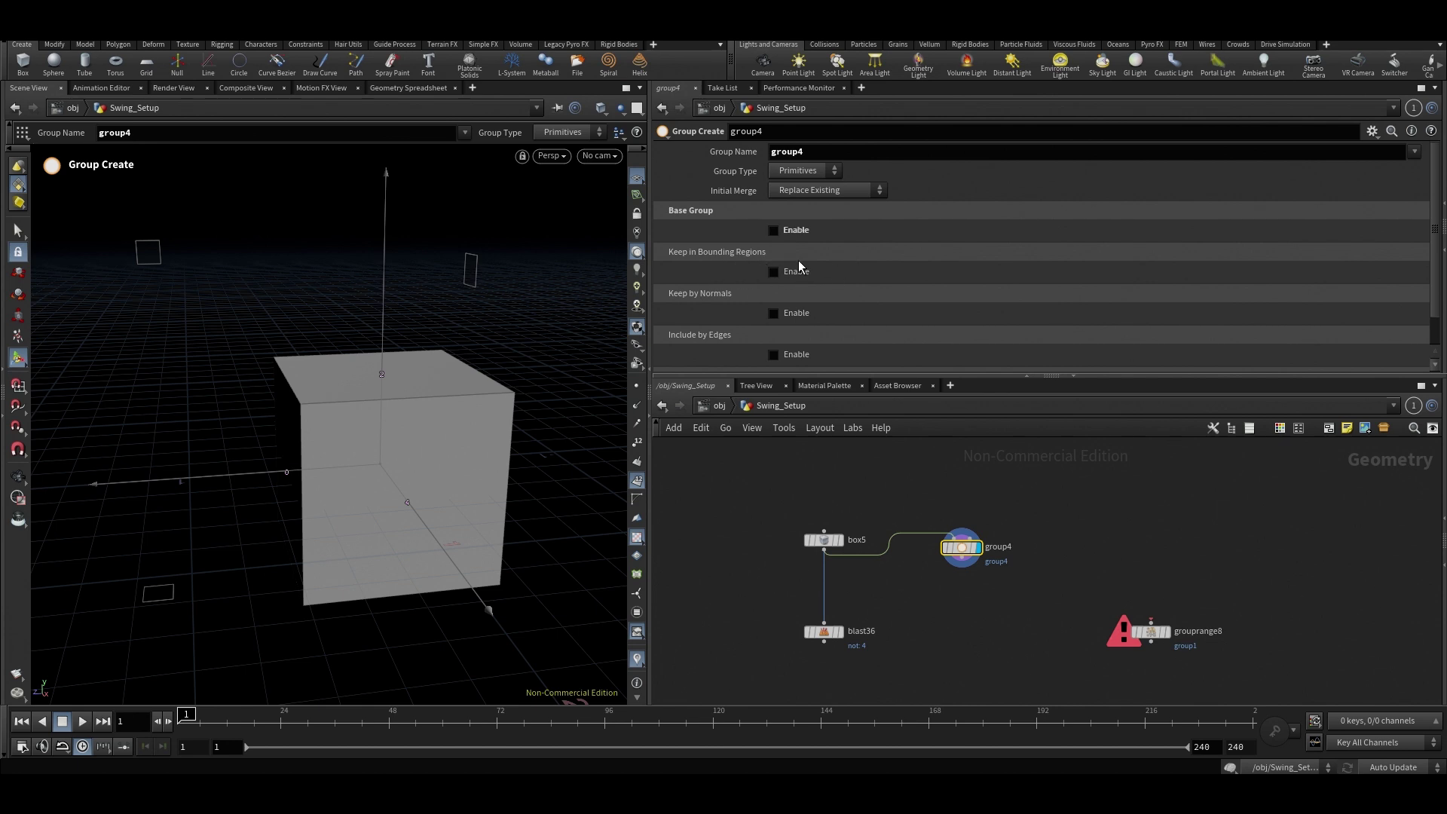
{"action": "scroll", "coordinate": [793, 240], "scroll_direction": "down", "scroll_amount": 1}
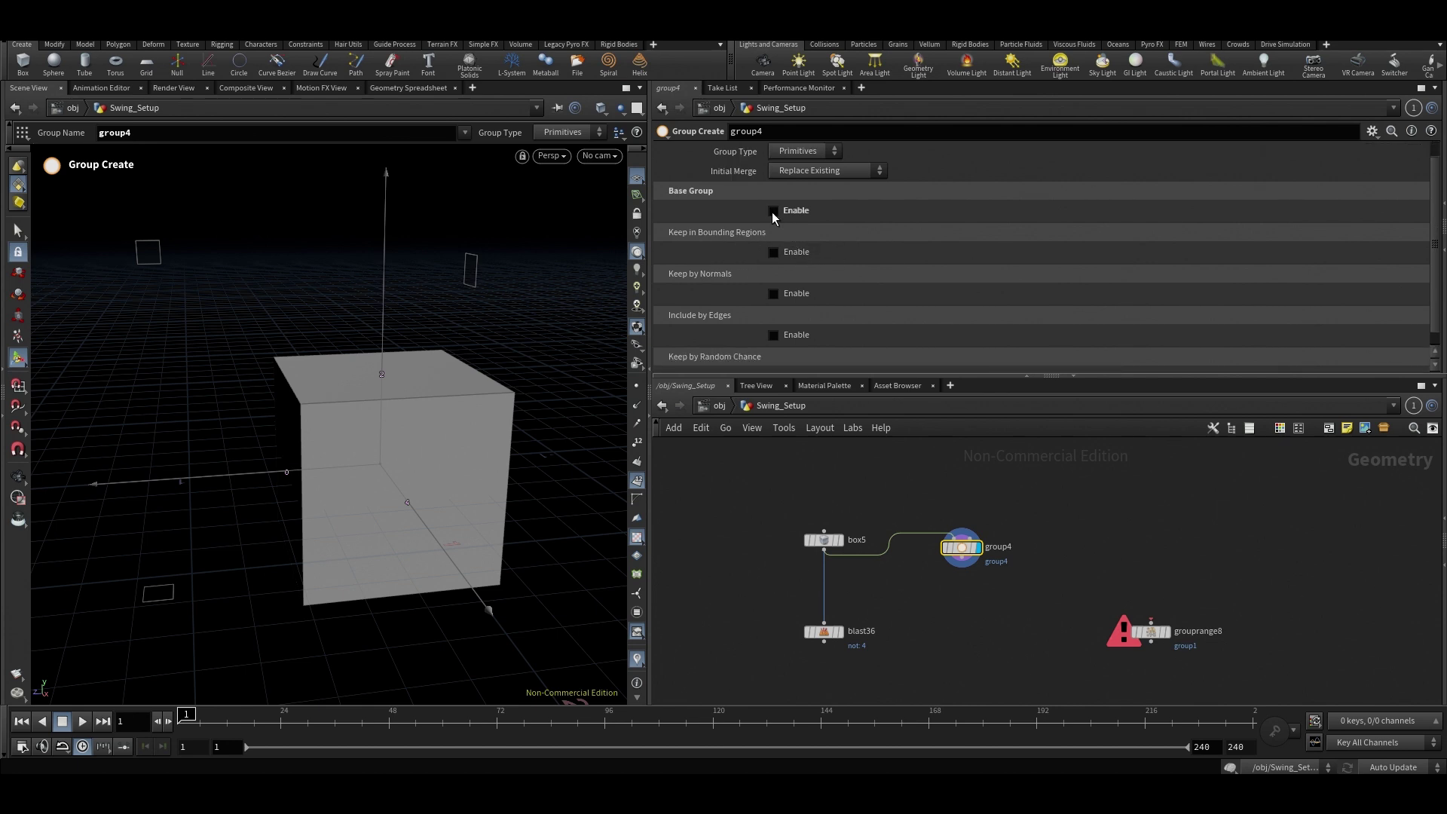
{"action": "left_click", "coordinate": [774, 212]}
{"action": "scroll", "coordinate": [759, 245], "scroll_direction": "up", "scroll_amount": 1}
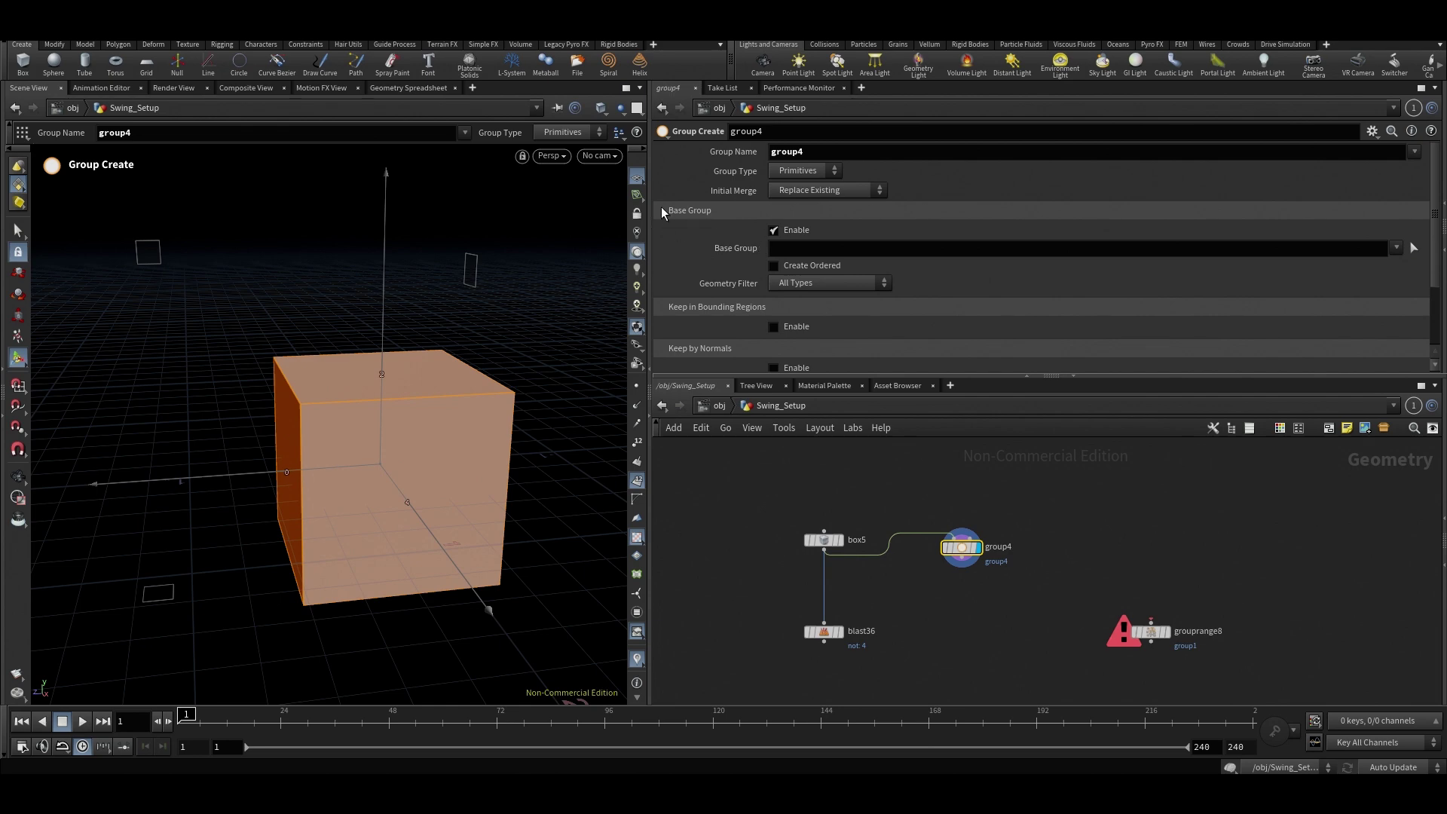
Try the Vertices group type on the Group node, switching it back to Primitives.
{"action": "left_click_drag", "start_coordinate": [384, 311], "coordinate": [456, 292], "text": "alt"}
{"action": "left_click", "coordinate": [786, 173]}
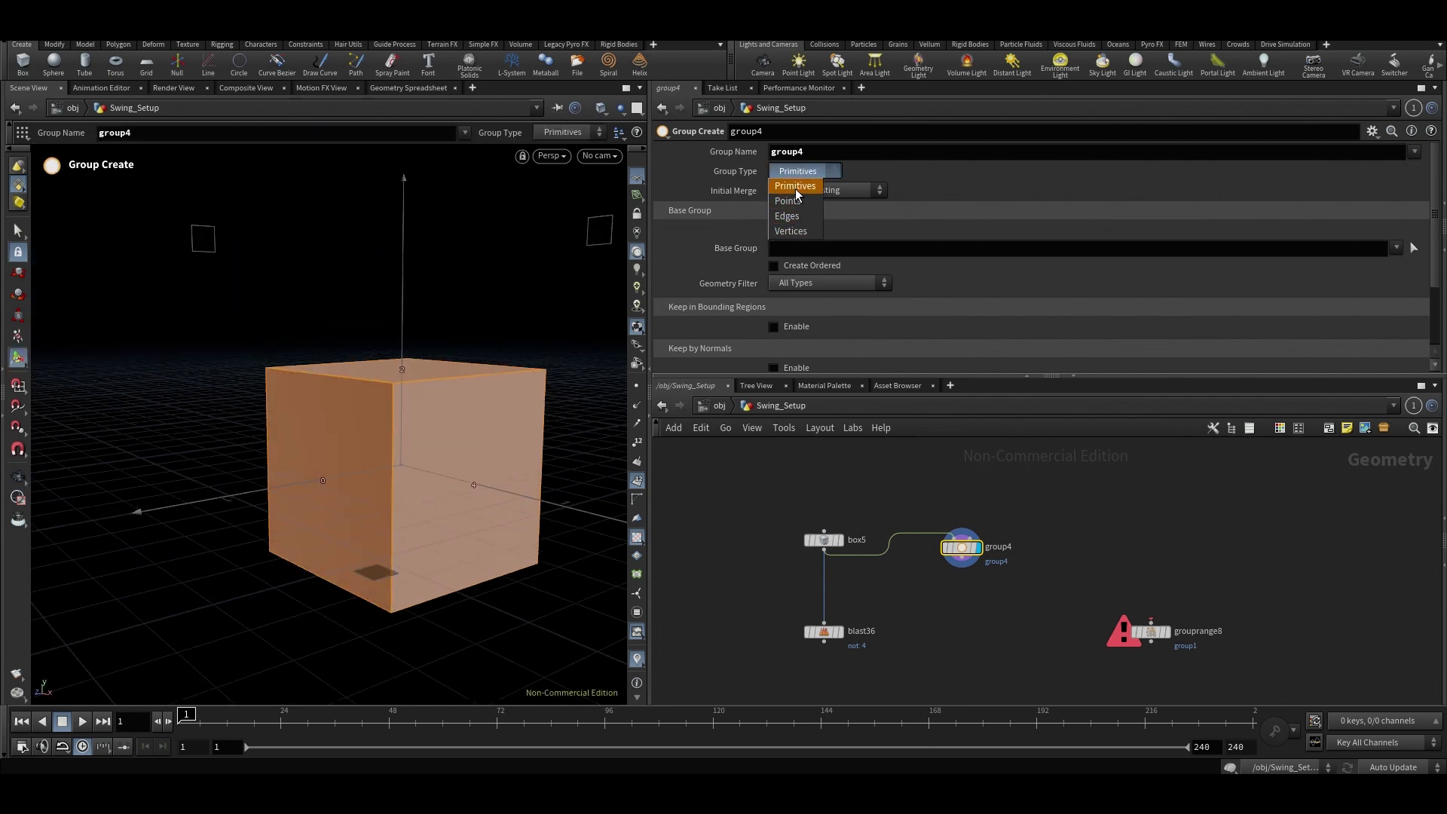
{"action": "left_click", "coordinate": [810, 234]}
{"action": "left_click_drag", "start_coordinate": [426, 311], "coordinate": [453, 352], "text": "alt"}
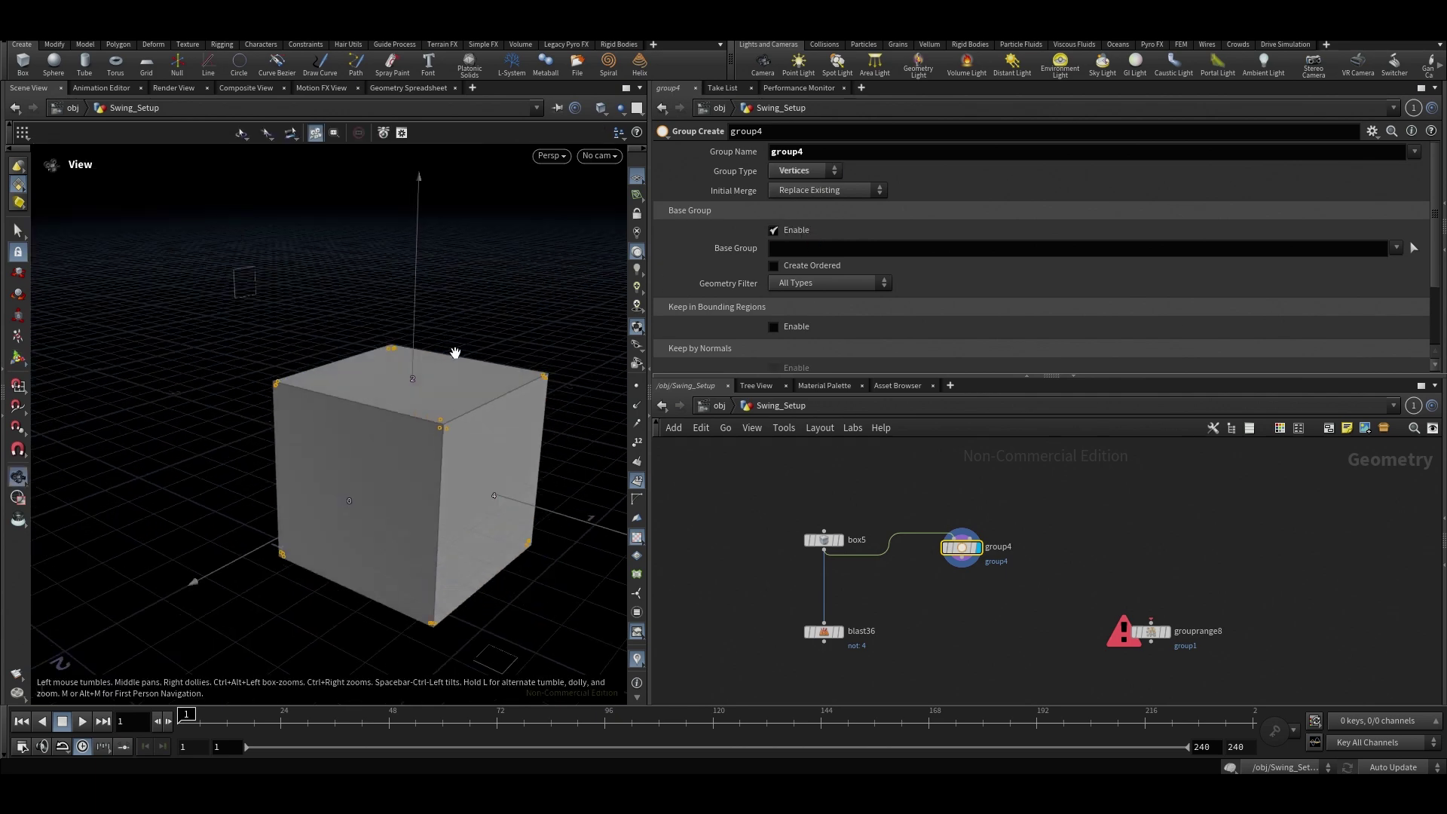
{"action": "scroll", "coordinate": [462, 360], "scroll_direction": "up", "scroll_amount": 5, "text": "alt"}
{"action": "scroll", "coordinate": [462, 360], "scroll_direction": "down", "scroll_amount": 2, "text": "alt"}
{"action": "left_click", "coordinate": [805, 172]}
{"action": "left_click", "coordinate": [802, 187]}
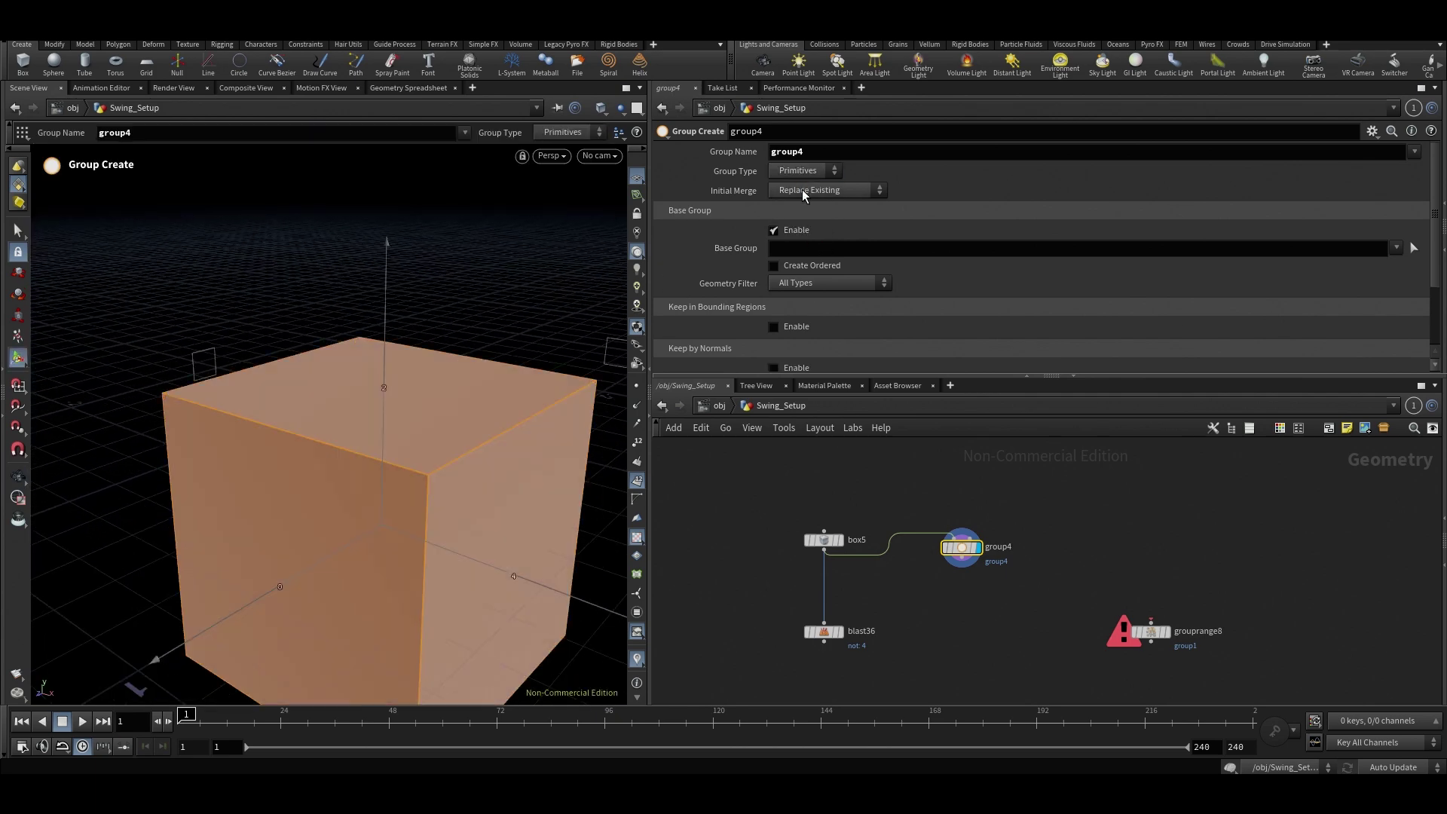
{"action": "left_click_drag", "start_coordinate": [582, 465], "coordinate": [469, 507]}
{"action": "left_click_drag", "start_coordinate": [430, 309], "coordinate": [422, 339]}
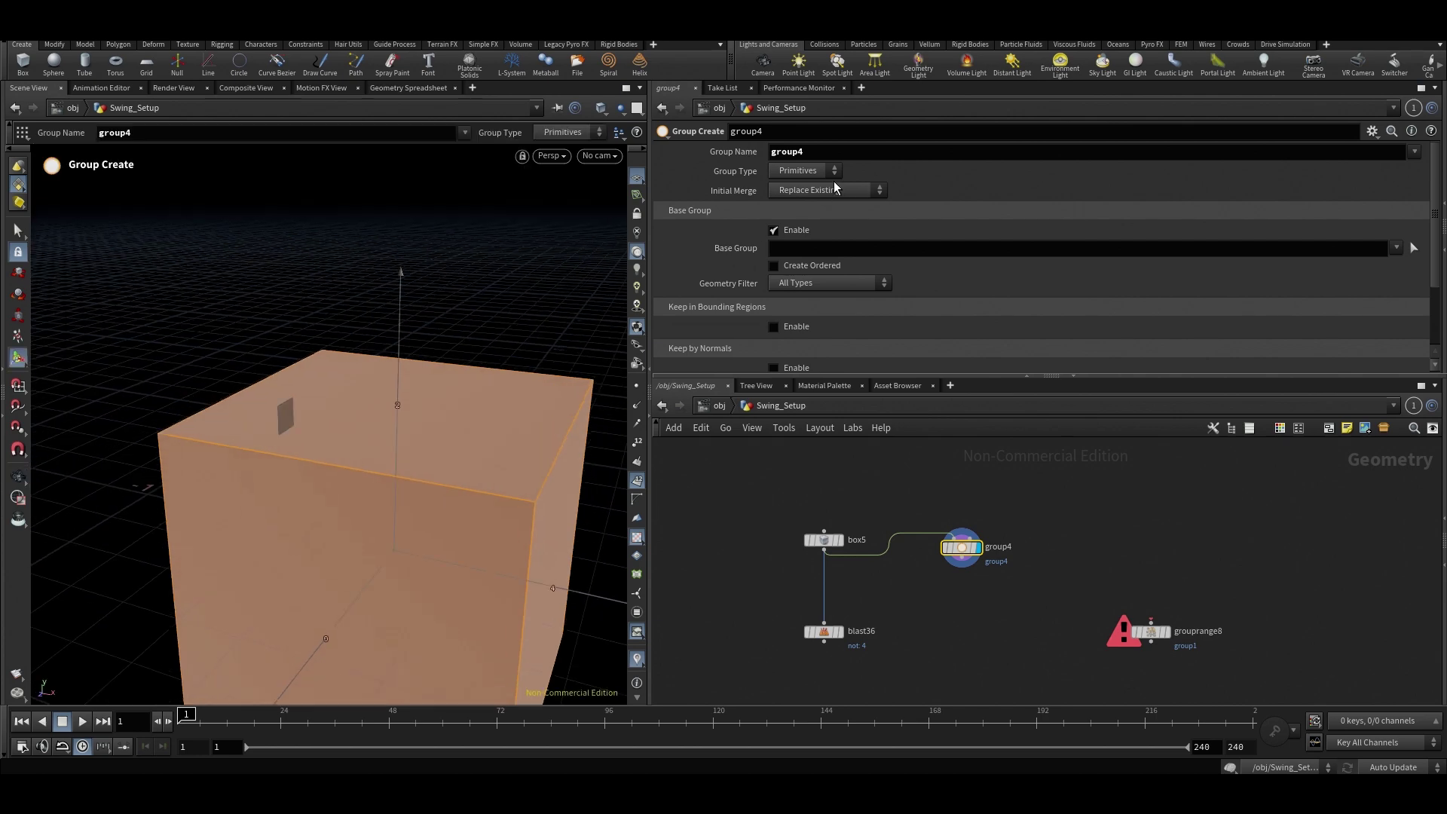
Cycle the Group node's type through Points, Edges and Vertices on the box, ending back on Primitives.
{"action": "left_click", "coordinate": [804, 171]}
{"action": "left_click", "coordinate": [802, 204]}
{"action": "mouse_move", "coordinate": [486, 409]}
{"action": "left_mouse_down", "text": "alt"}
{"action": "mouse_move", "coordinate": [542, 376]}
{"action": "mouse_move", "coordinate": [501, 394]}
{"action": "left_mouse_up", "text": "alt"}
{"action": "left_click", "coordinate": [803, 170]}
{"action": "left_click", "coordinate": [798, 220]}
{"action": "left_click", "coordinate": [804, 170]}
{"action": "left_click", "coordinate": [797, 233]}
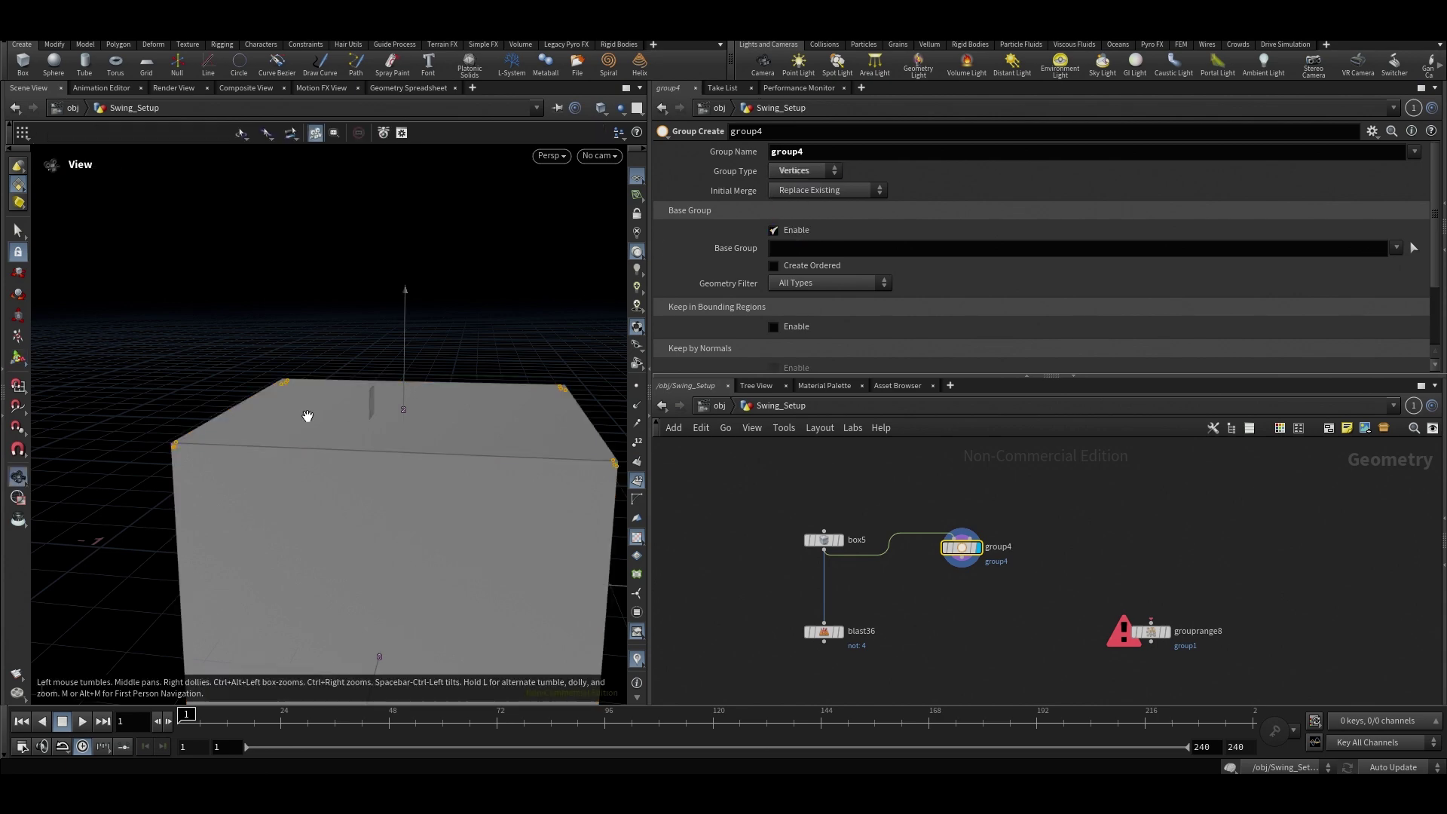
{"action": "left_click_drag", "start_coordinate": [307, 414], "coordinate": [346, 423], "text": "alt"}
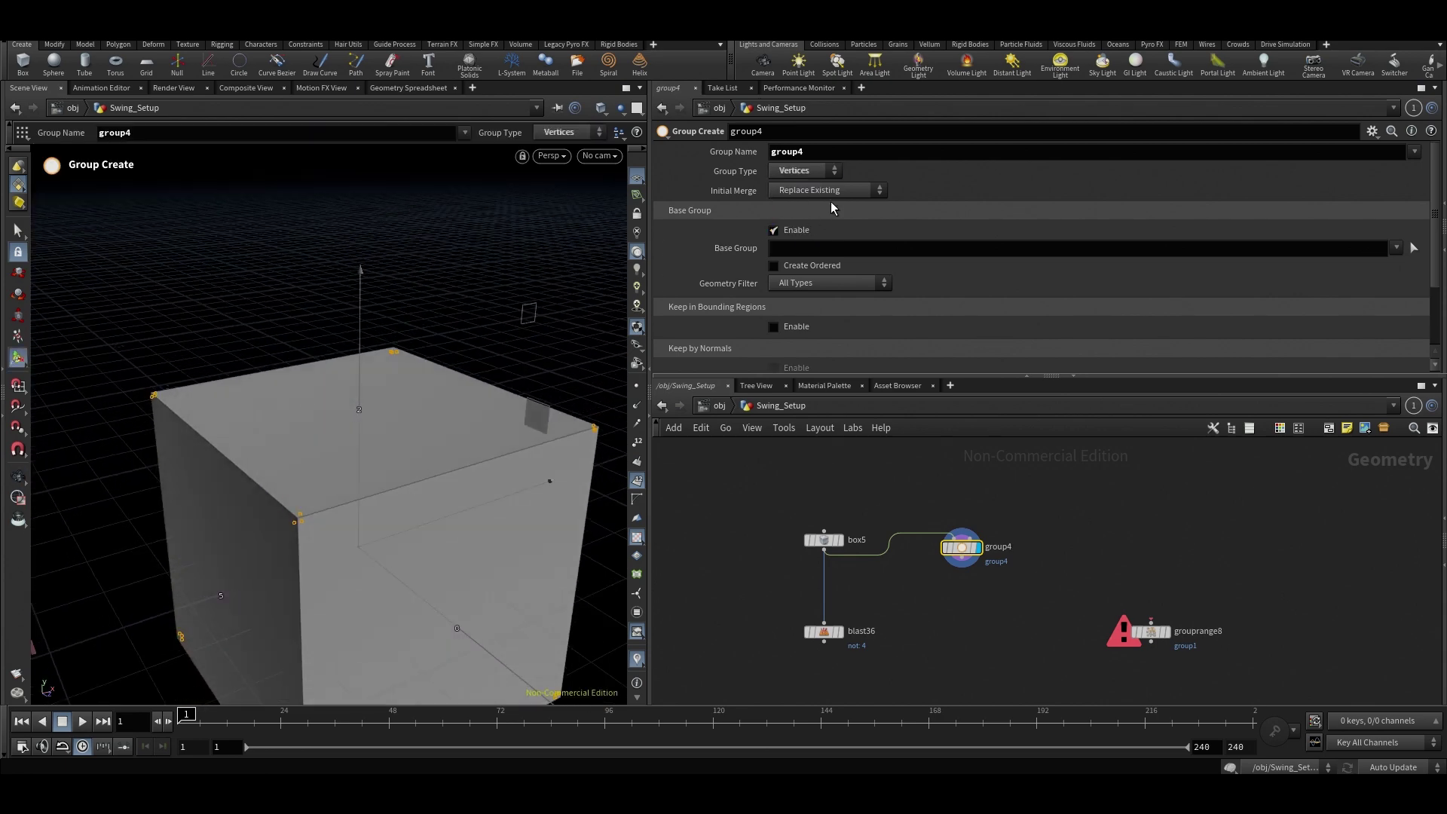
{"action": "left_click", "coordinate": [798, 187]}
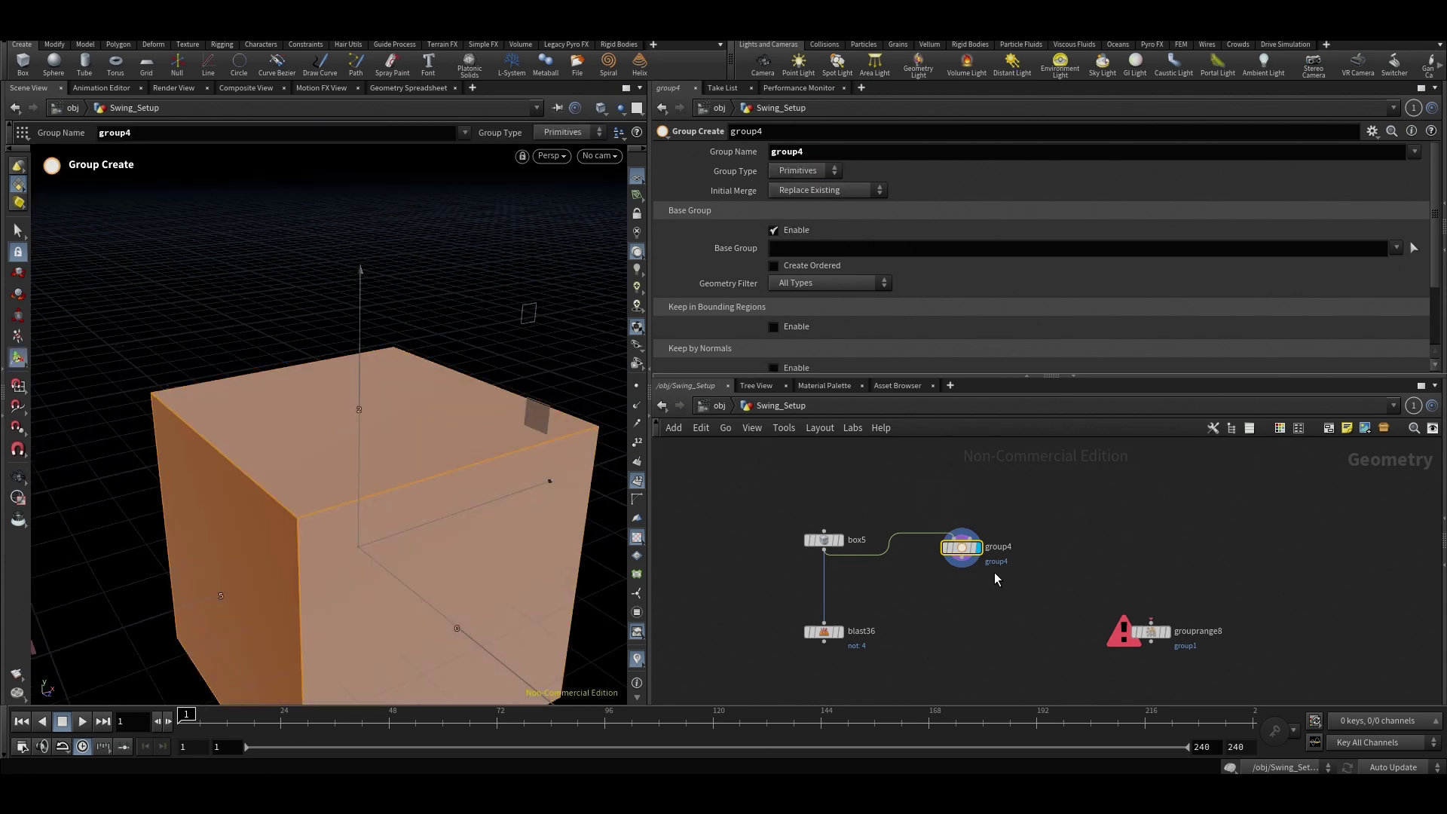
Rearrange the network so the box node sits higher and the Group node lies closer, diagonally below it.
{"action": "left_click_drag", "start_coordinate": [962, 547], "coordinate": [961, 555]}
{"action": "left_click_drag", "start_coordinate": [836, 539], "coordinate": [835, 498]}
{"action": "left_click_drag", "start_coordinate": [979, 554], "coordinate": [949, 544]}
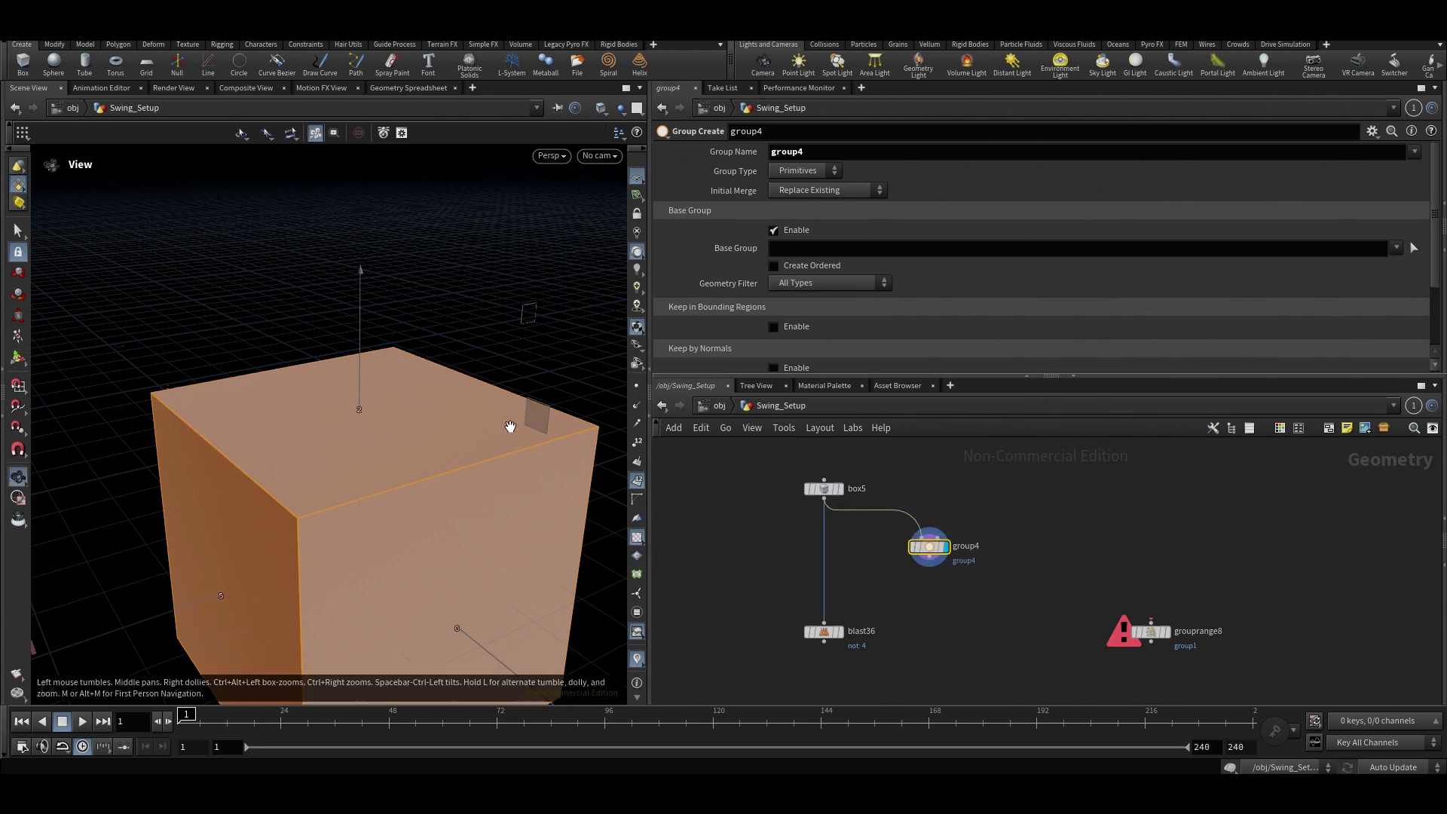
Rename the group created by the Group node to Hapus.
{"action": "left_click_drag", "start_coordinate": [508, 424], "coordinate": [446, 408], "text": "alt"}
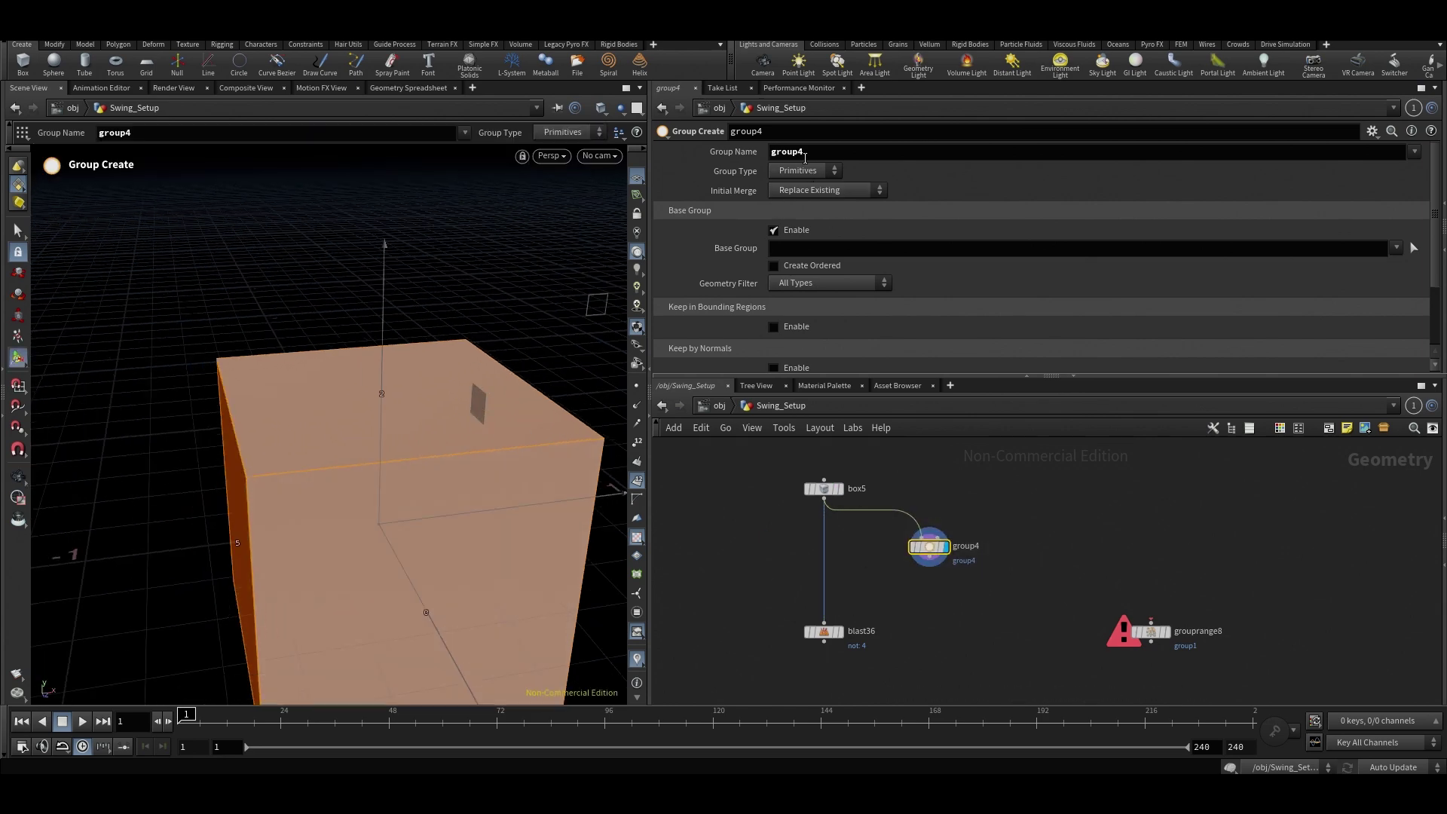
{"action": "left_click_drag", "start_coordinate": [804, 152], "coordinate": [755, 184]}
{"action": "left_click", "coordinate": [897, 459]}
{"action": "double_click", "coordinate": [816, 151]}
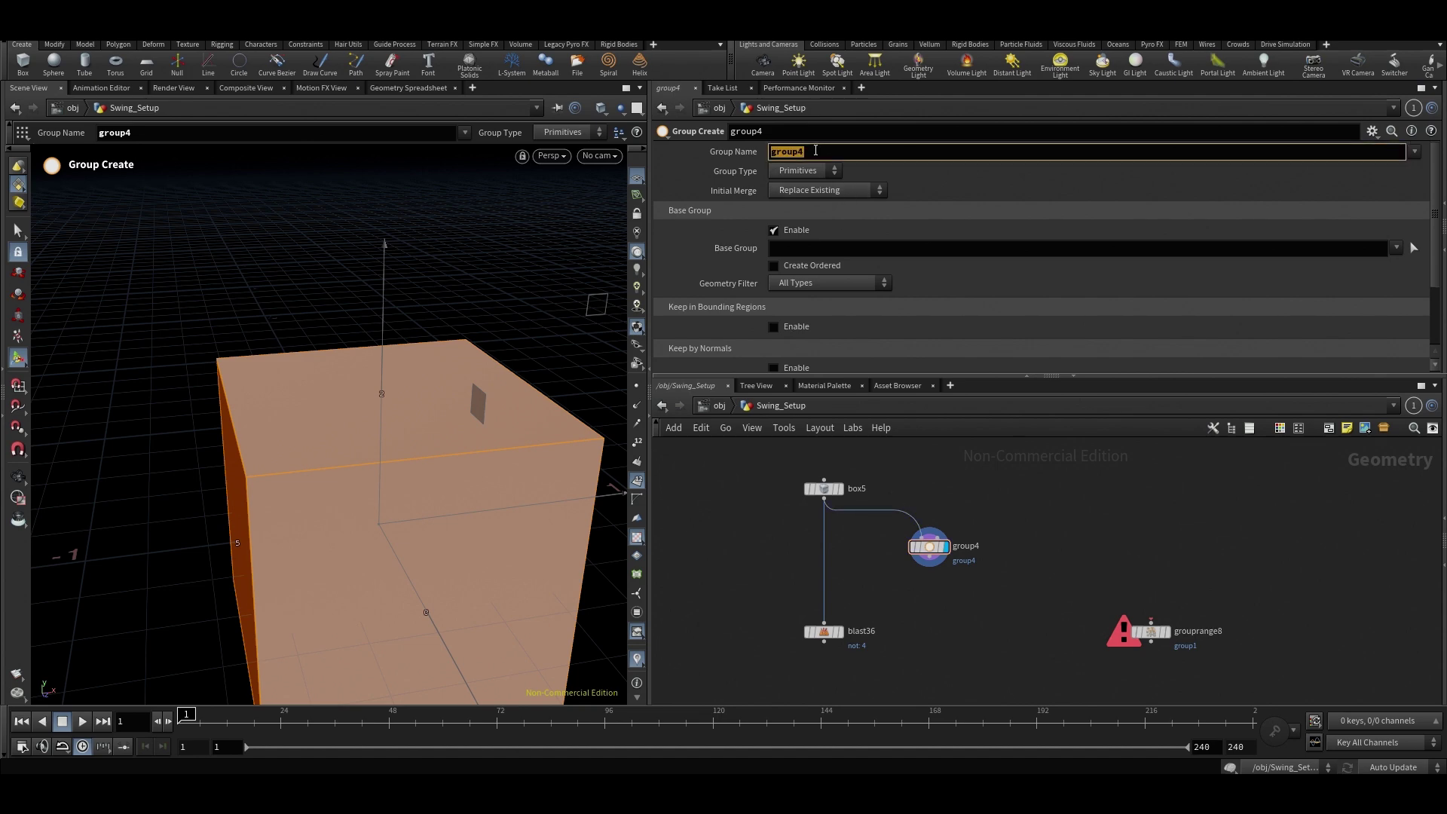
{"action": "type", "text": "Hapus"}
{"action": "key", "text": "Return"}
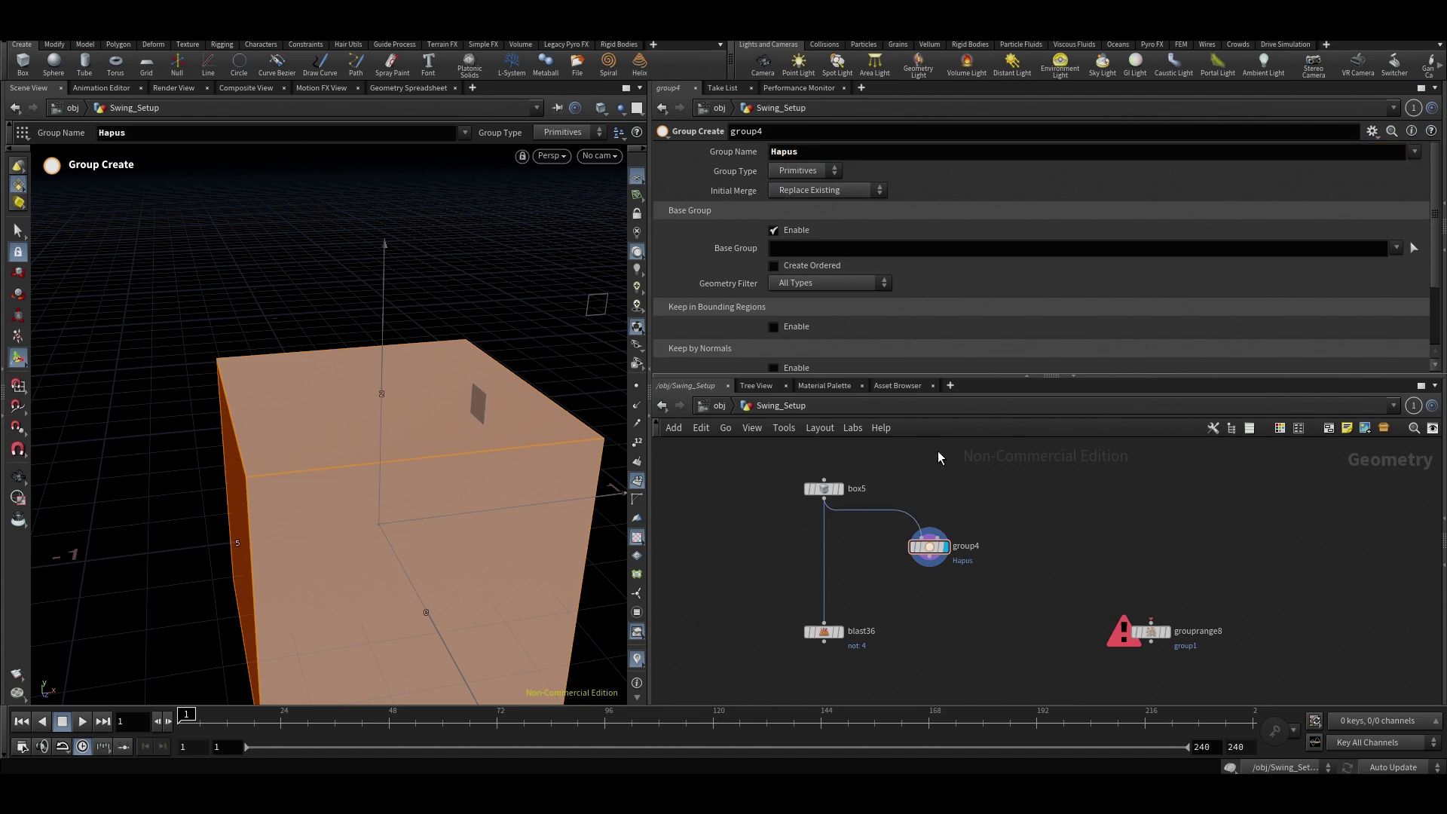
Pick the box's top face as the Group node's base group and inspect the node's information for the Hapus group.
{"action": "left_click", "coordinate": [905, 546]}
{"action": "left_click", "coordinate": [1414, 247]}
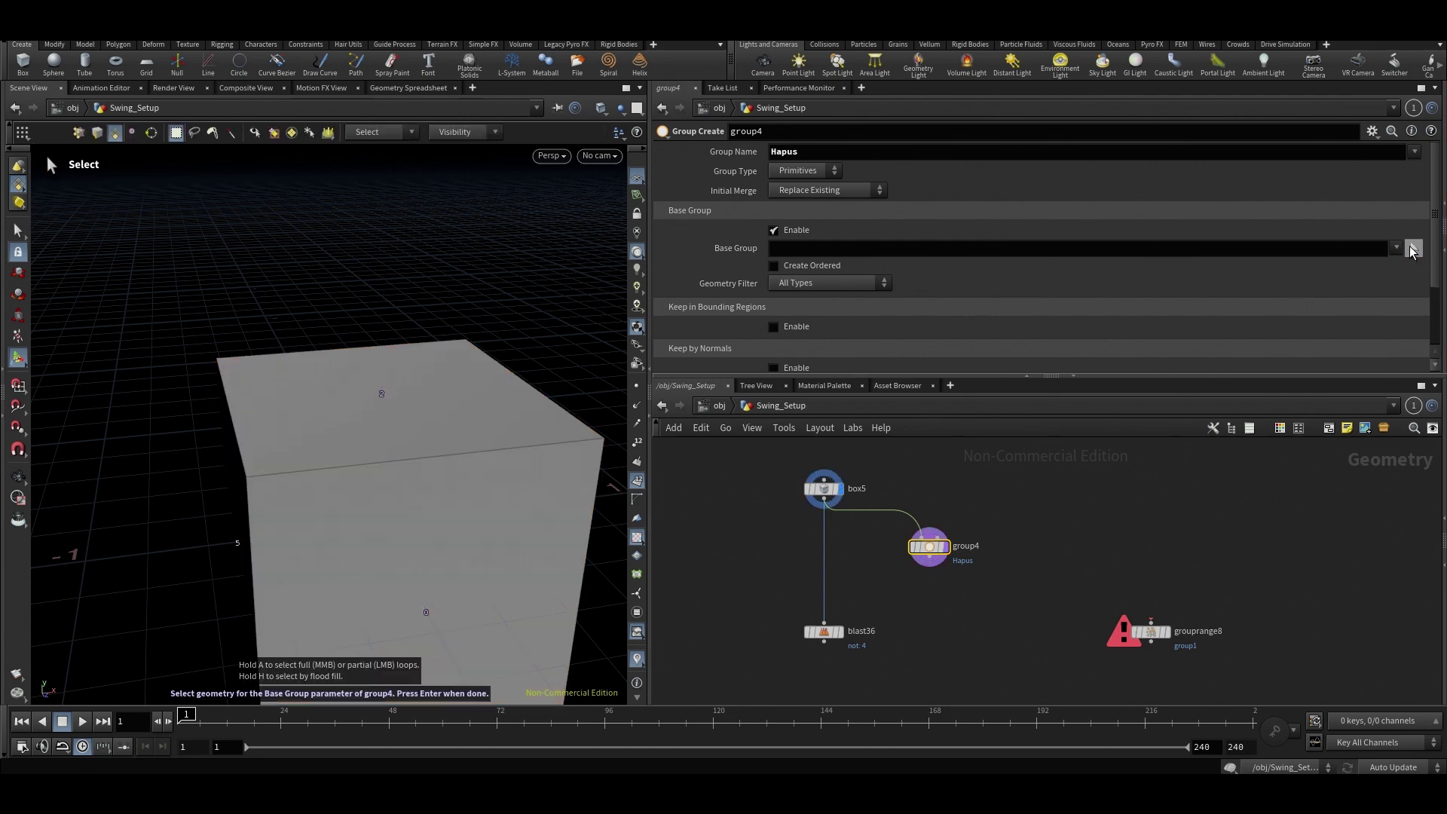
{"action": "left_click", "coordinate": [332, 382]}
{"action": "key", "text": "Return"}
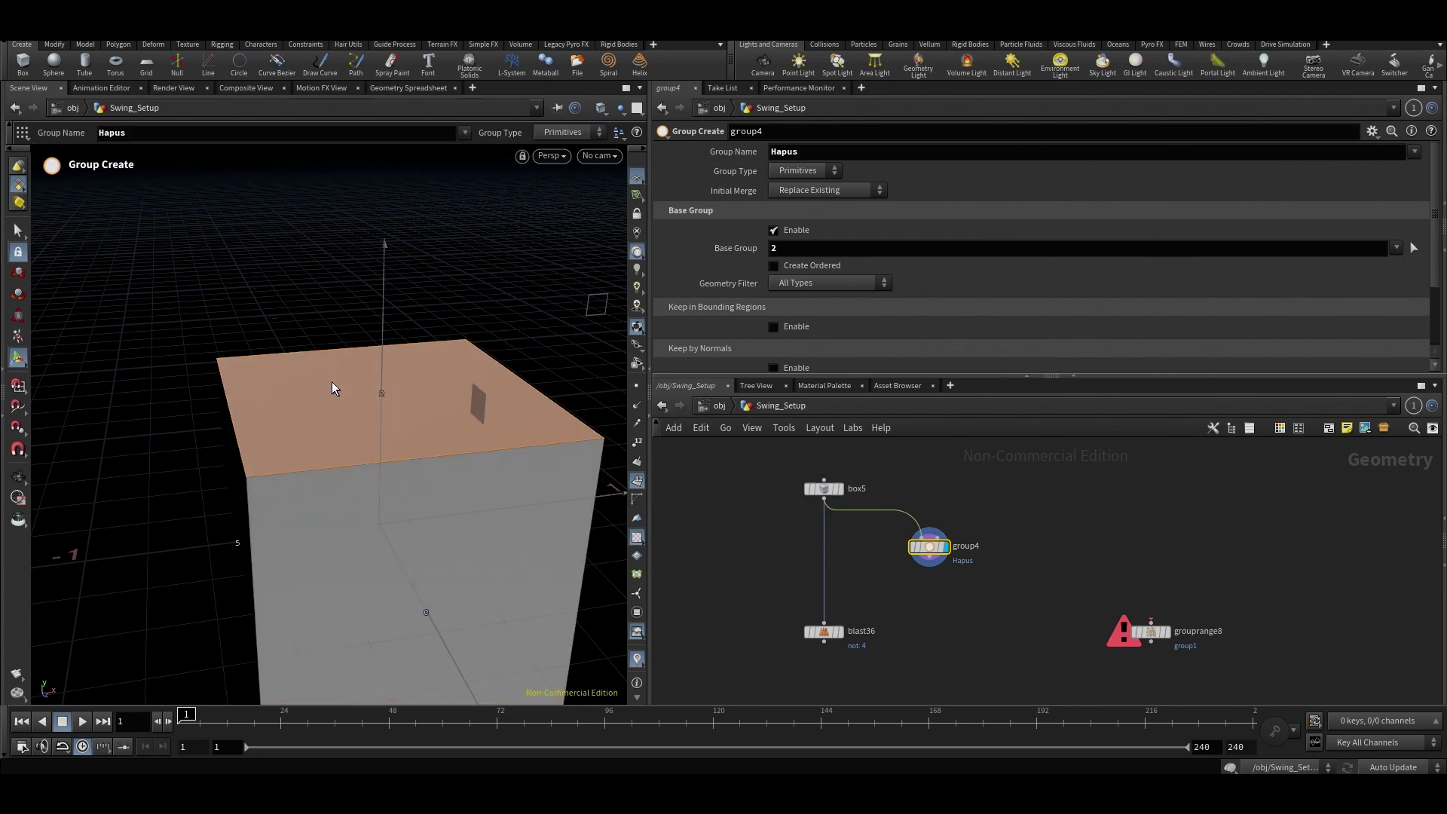
{"action": "left_click_drag", "start_coordinate": [548, 385], "coordinate": [517, 364], "text": "alt"}
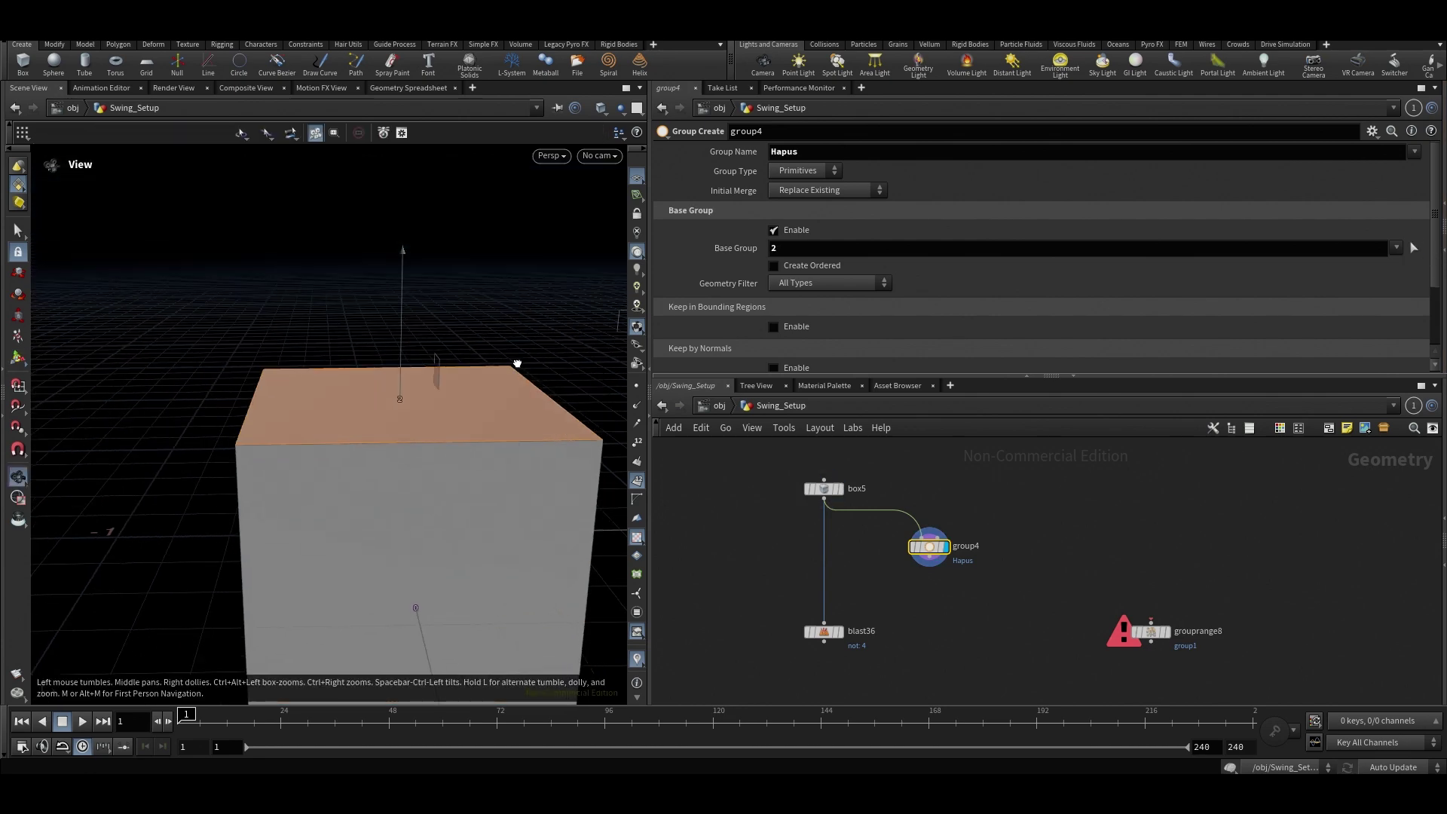
{"action": "middle_click", "coordinate": [931, 554]}
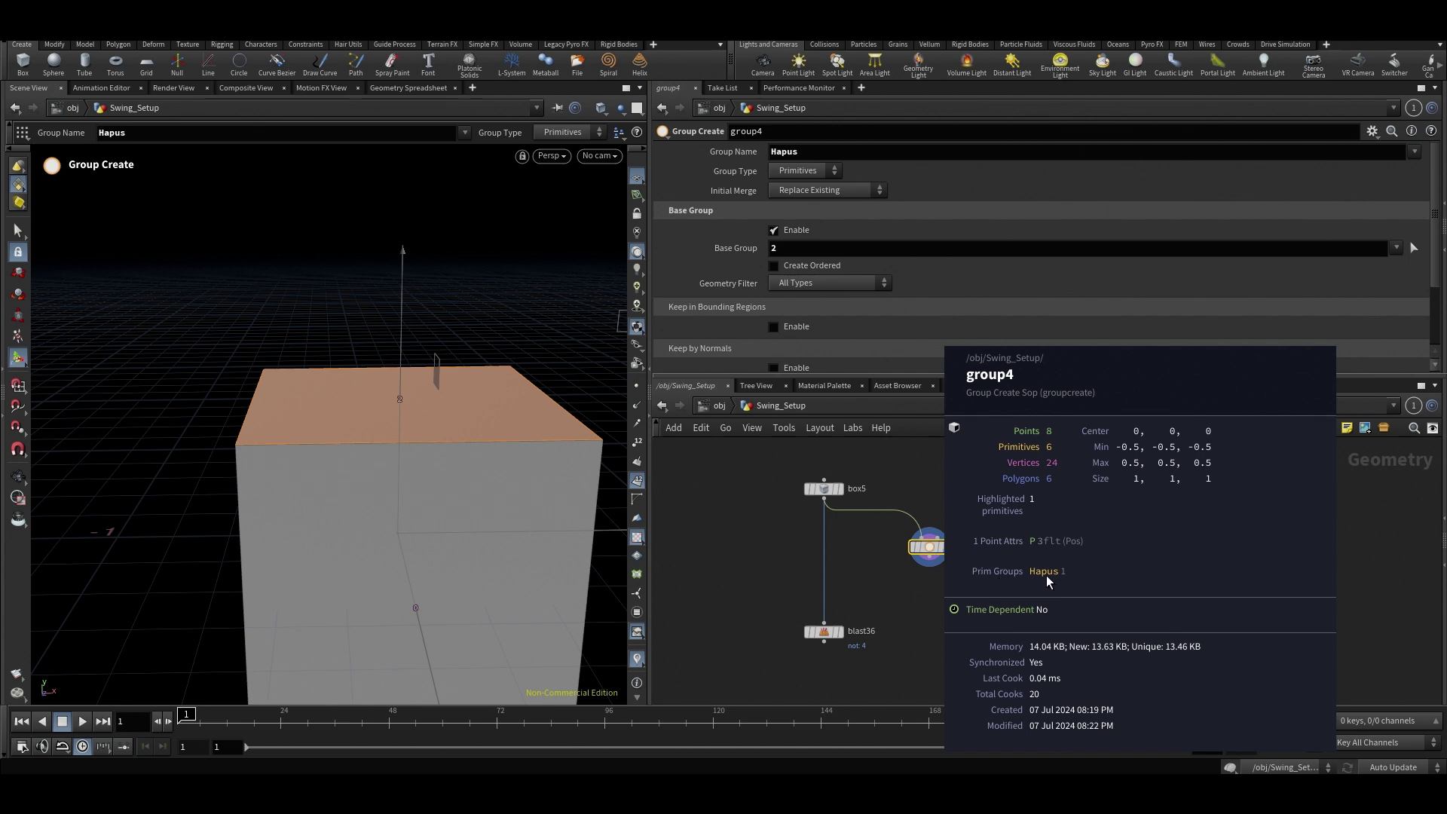
{"action": "left_click_drag", "start_coordinate": [1013, 583], "coordinate": [983, 582]}
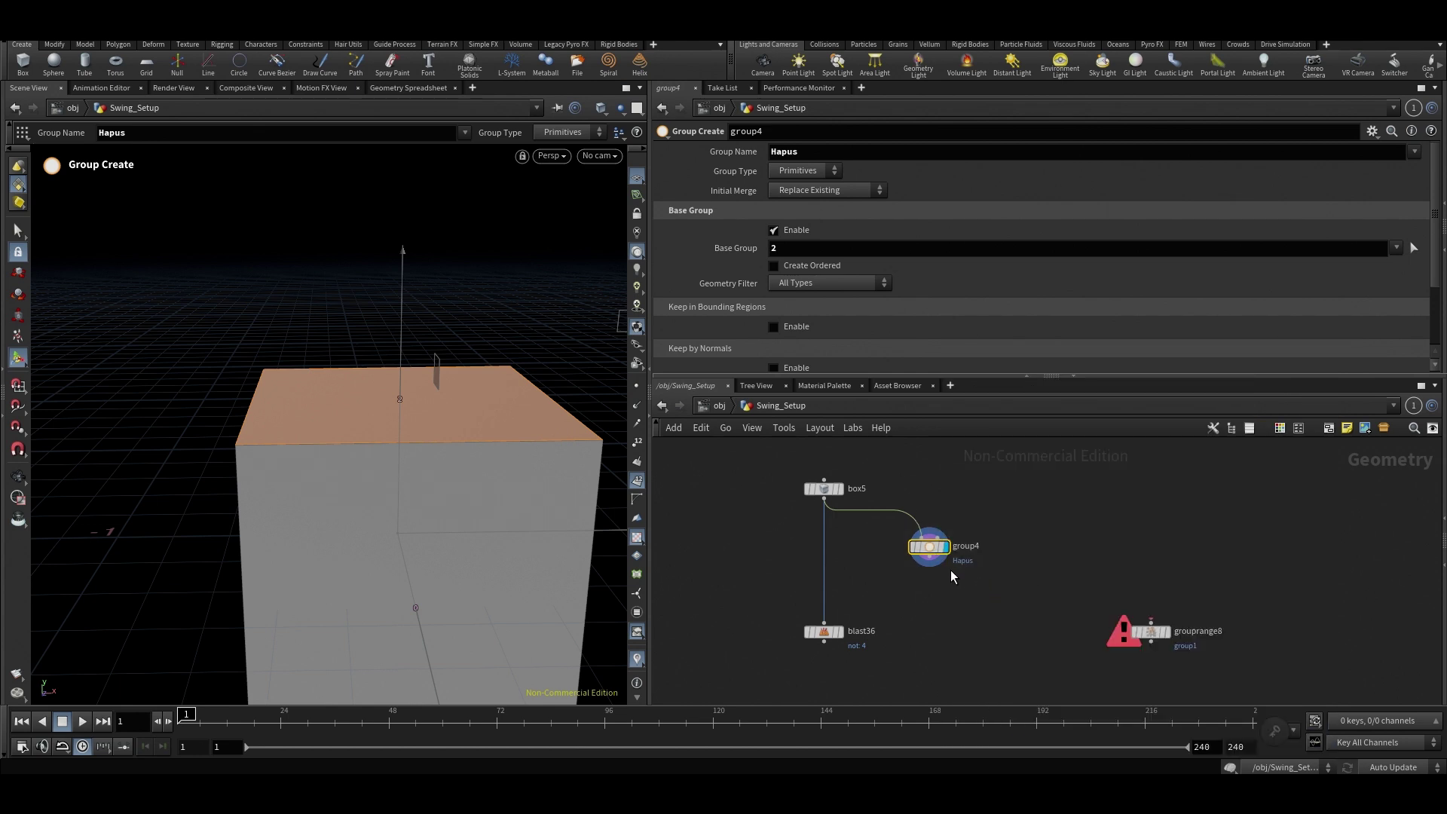
Wire the Group node into the Blast node, place it between box and Blast, and display the Blast result.
{"action": "mouse_move", "coordinate": [777, 582]}
{"action": "left_mouse_down"}
{"action": "mouse_move", "coordinate": [879, 665]}
{"action": "mouse_move", "coordinate": [784, 612]}
{"action": "mouse_move", "coordinate": [929, 697]}
{"action": "left_mouse_up"}
{"action": "left_click_drag", "start_coordinate": [763, 543], "coordinate": [906, 640]}
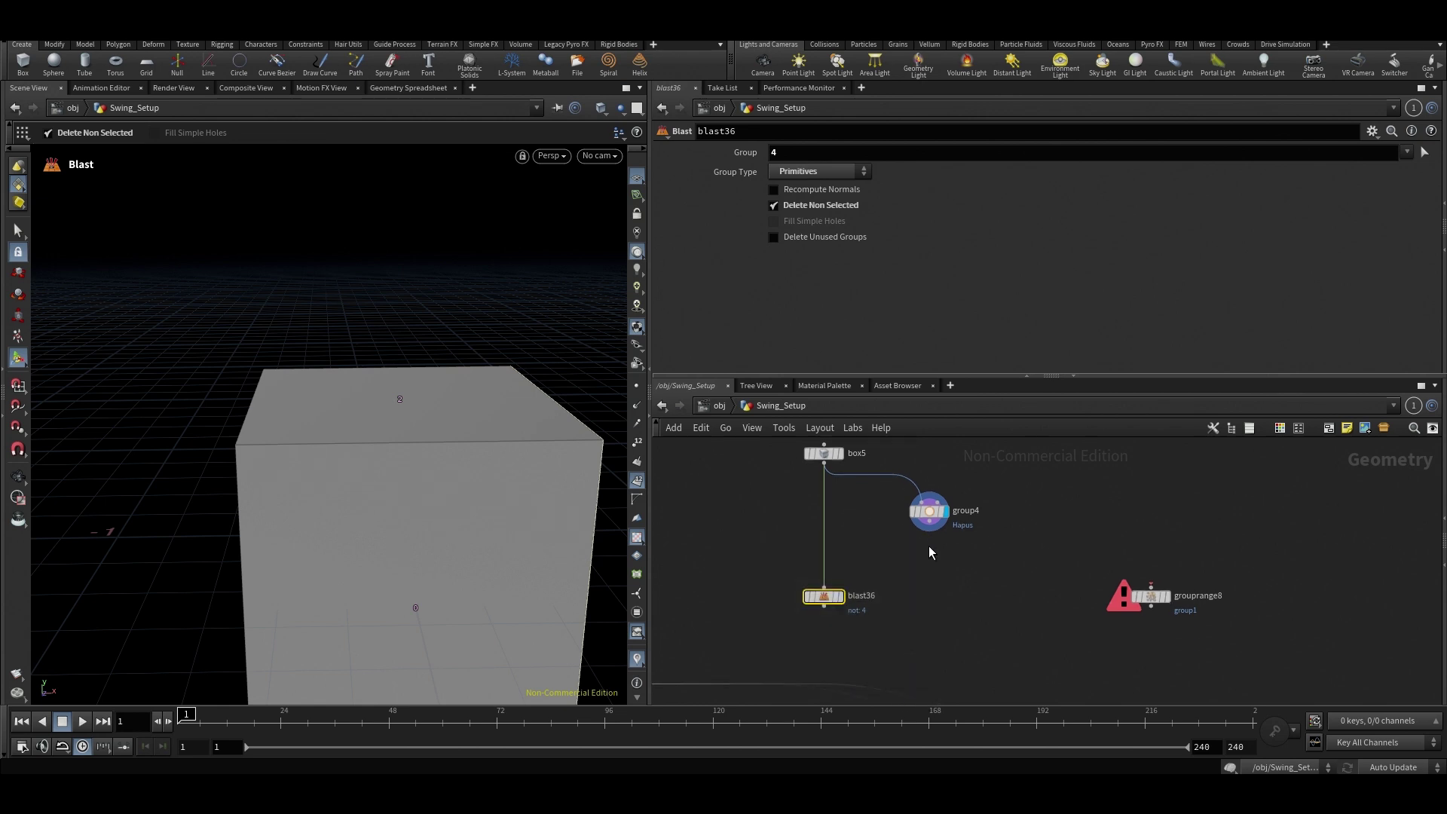
{"action": "left_click_drag", "start_coordinate": [930, 530], "coordinate": [824, 589]}
{"action": "left_click_drag", "start_coordinate": [932, 513], "coordinate": [824, 530]}
{"action": "left_click", "coordinate": [838, 596]}
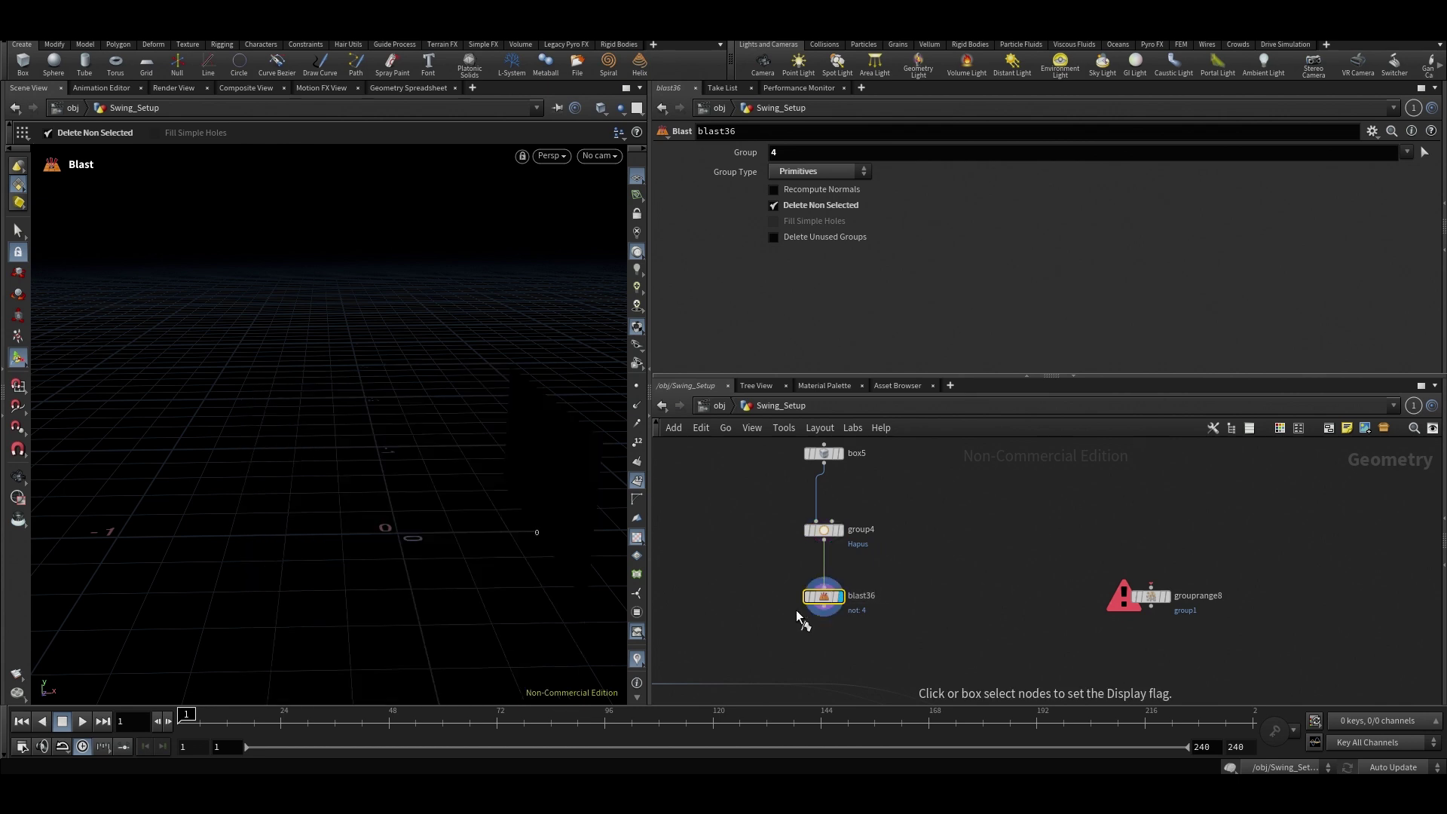
Replace the Blast node's group with the Hapus group so only that face is kept.
{"action": "left_click", "coordinate": [839, 171]}
{"action": "left_click", "coordinate": [834, 160]}
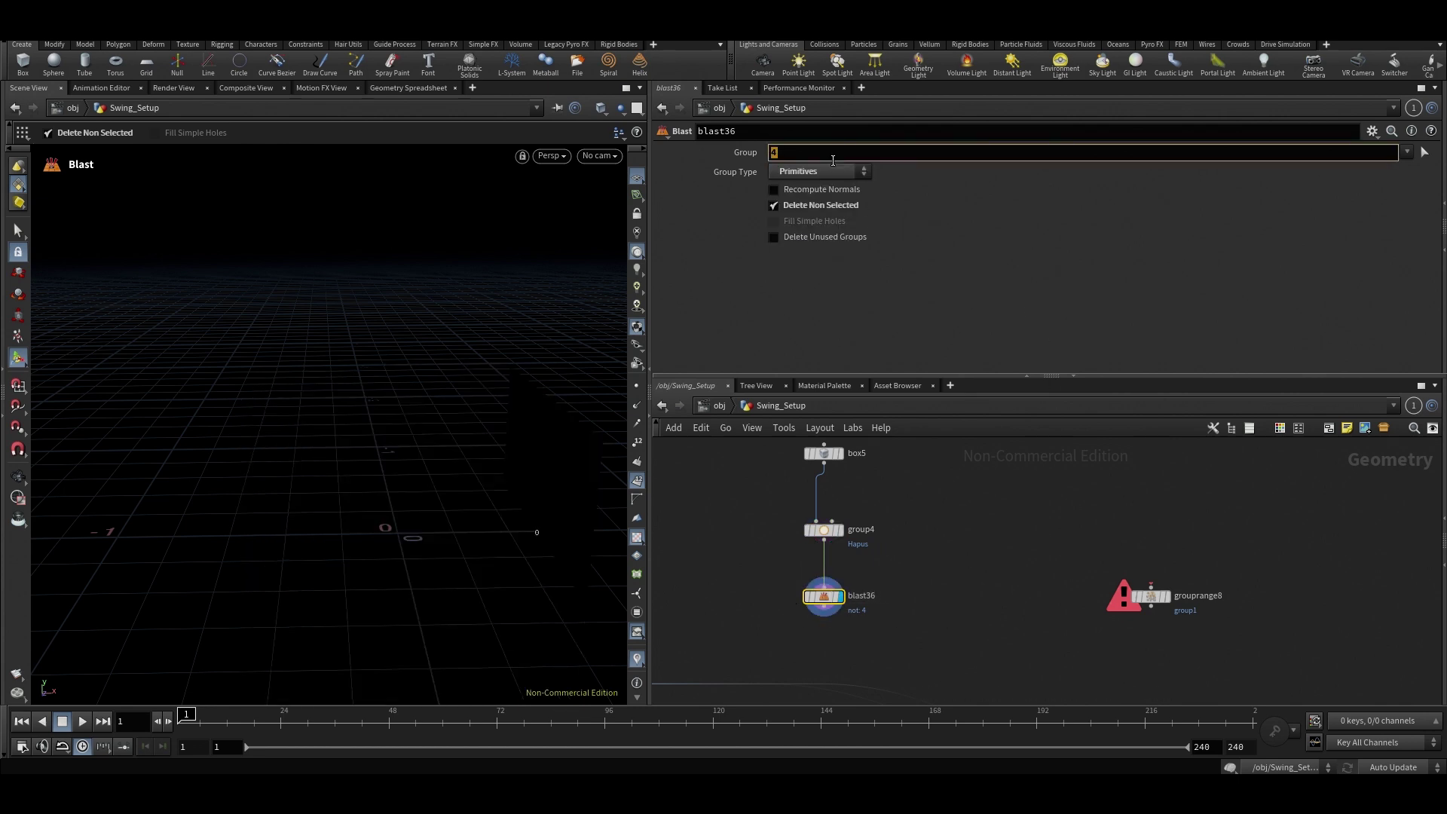
{"action": "key", "text": "BackSpace"}
{"action": "key", "text": "Return"}
{"action": "left_click", "coordinate": [1408, 154]}
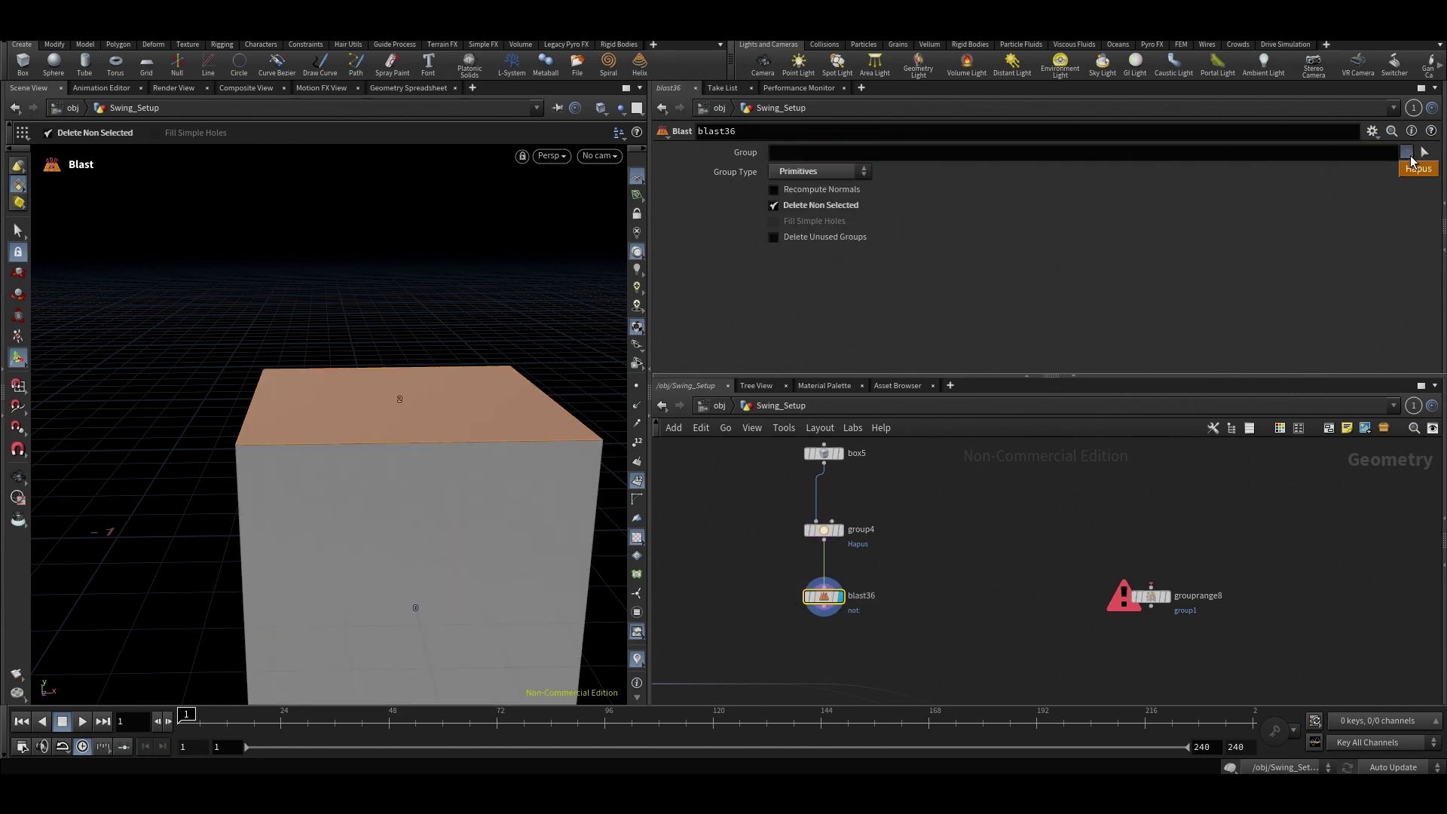
{"action": "left_click", "coordinate": [1406, 153]}
{"action": "left_click", "coordinate": [1408, 154]}
{"action": "left_click", "coordinate": [1418, 169]}
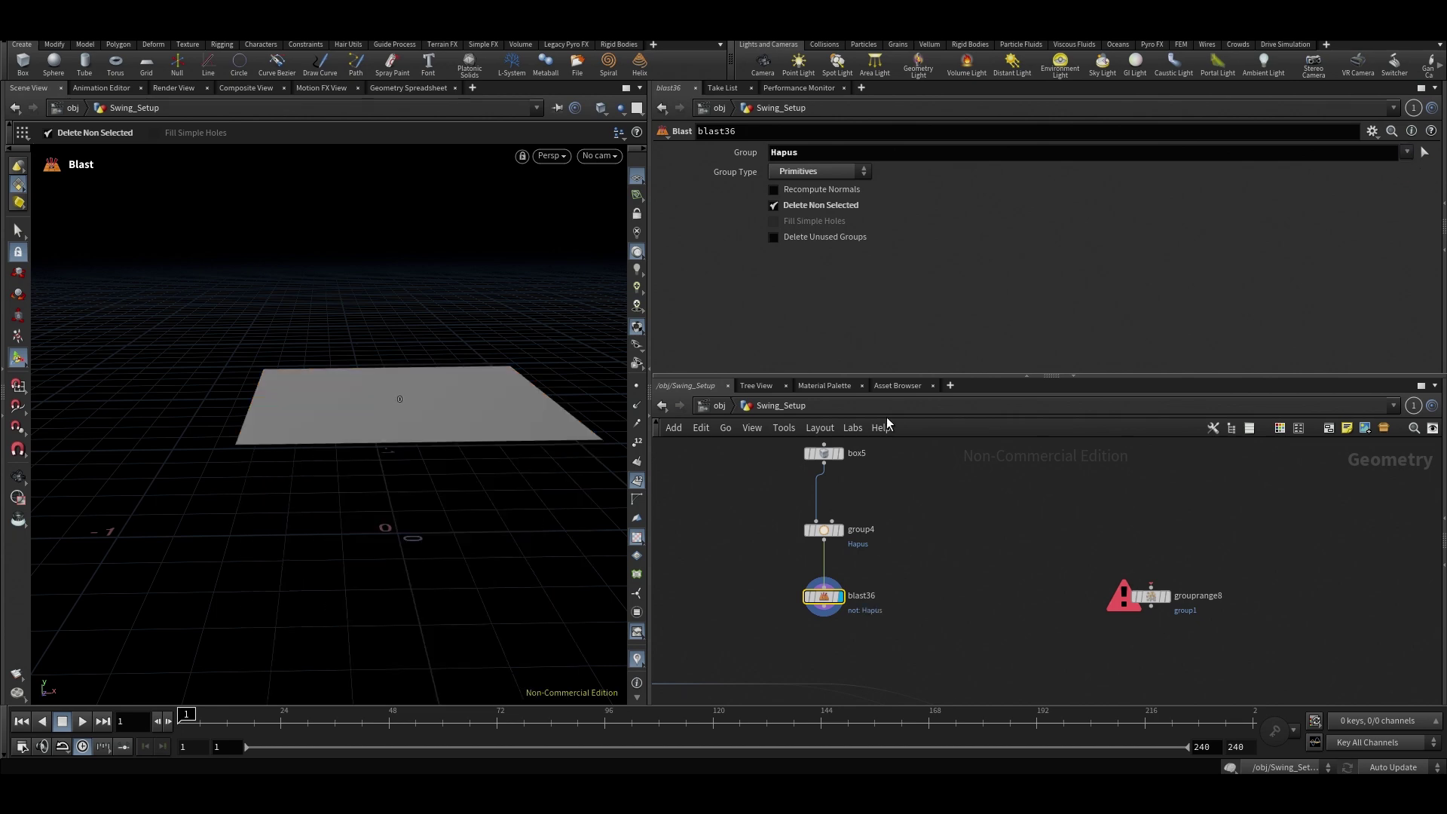
{"action": "left_click_drag", "start_coordinate": [384, 403], "coordinate": [442, 414], "text": "alt"}
{"action": "scroll", "coordinate": [439, 427], "scroll_direction": "down", "scroll_amount": 2}
Move the Group node aside, place the Group by Range node under the box, wire the box into it and display it.
{"action": "left_click", "coordinate": [824, 530]}
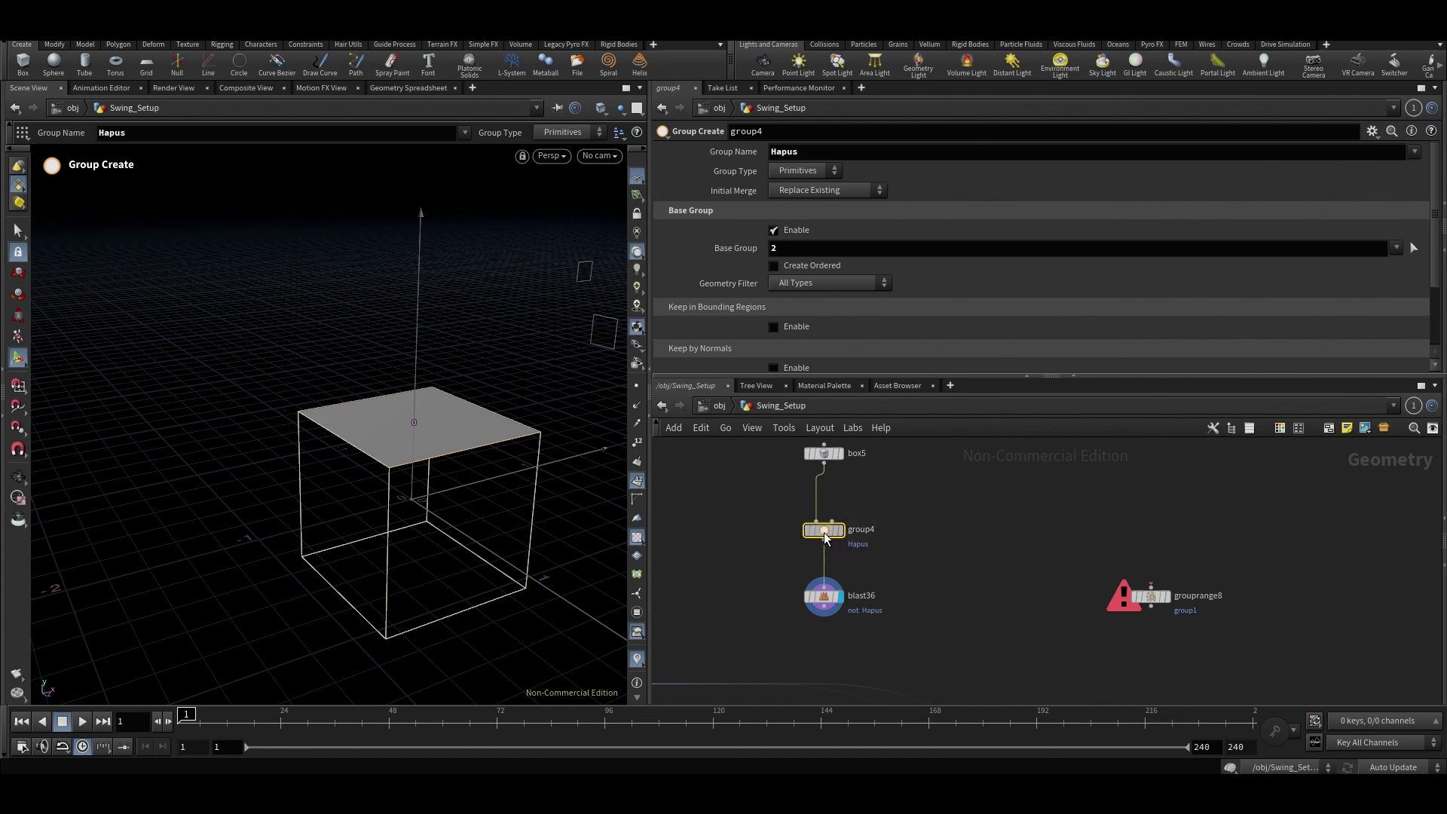
{"action": "left_click_drag", "start_coordinate": [841, 533], "coordinate": [776, 536]}
{"action": "left_click_drag", "start_coordinate": [1159, 603], "coordinate": [910, 538]}
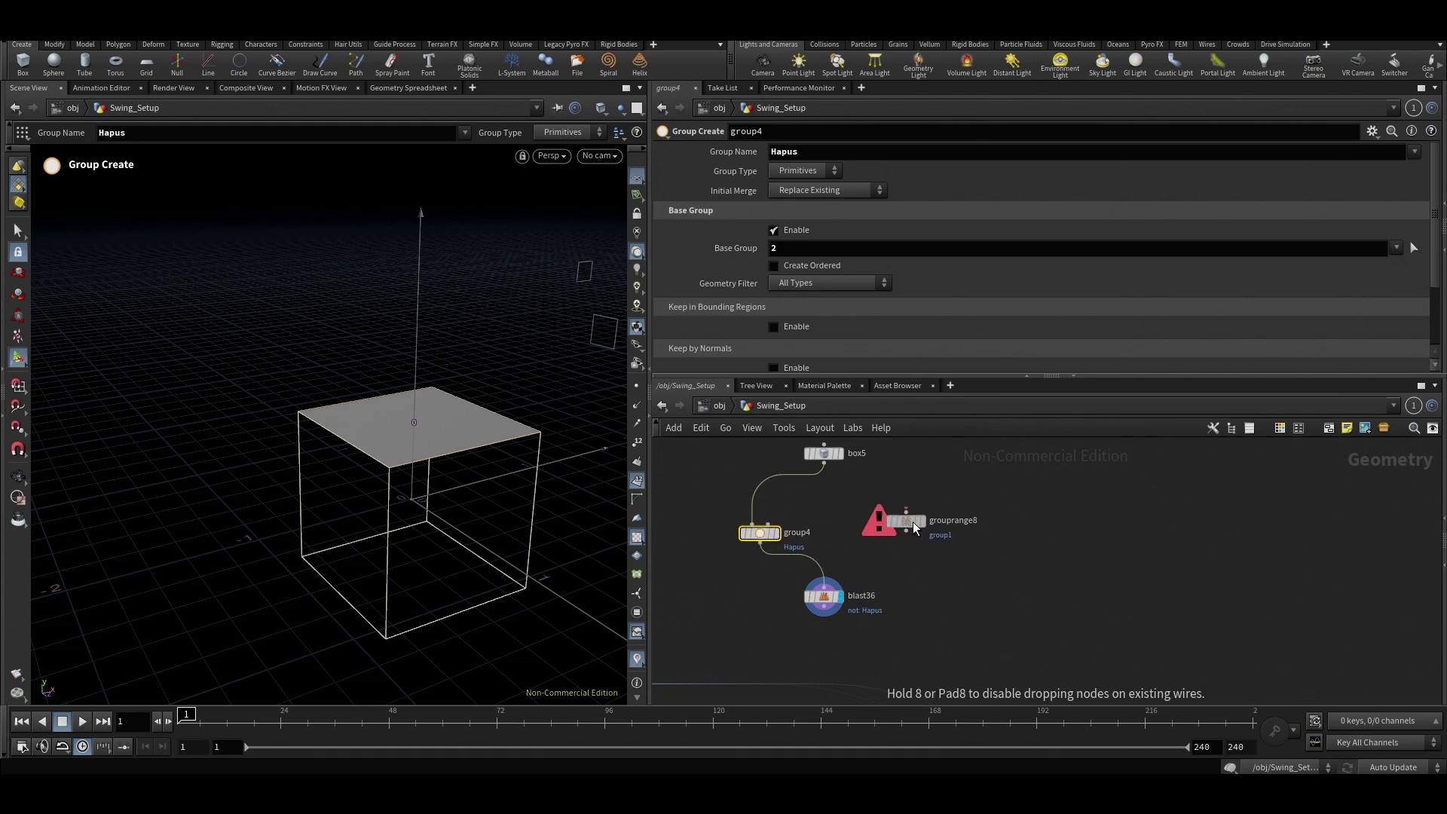
{"action": "left_click_drag", "start_coordinate": [824, 463], "coordinate": [880, 558]}
{"action": "left_click", "coordinate": [917, 533]}
Examine which faces of the box the Group by Range node selects, viewing it from several angles.
{"action": "key", "text": "space+f"}
{"action": "left_click_drag", "start_coordinate": [430, 444], "coordinate": [382, 426]}
{"action": "scroll", "coordinate": [483, 437], "scroll_direction": "down", "scroll_amount": 3}
{"action": "key", "text": "Return"}
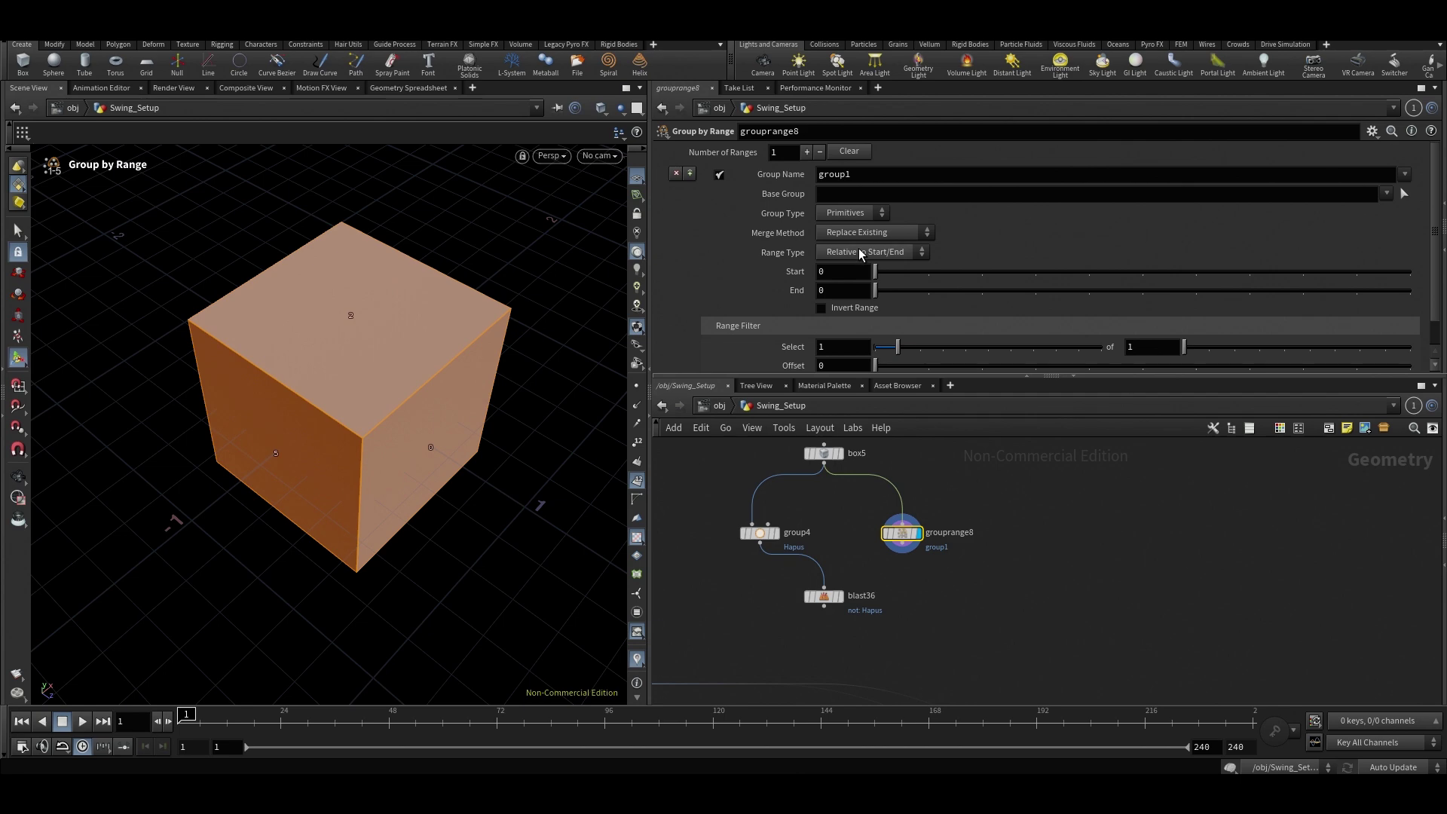
{"action": "key", "text": "Escape"}
{"action": "left_click_drag", "start_coordinate": [407, 326], "coordinate": [424, 383]}
{"action": "key", "text": "Return"}
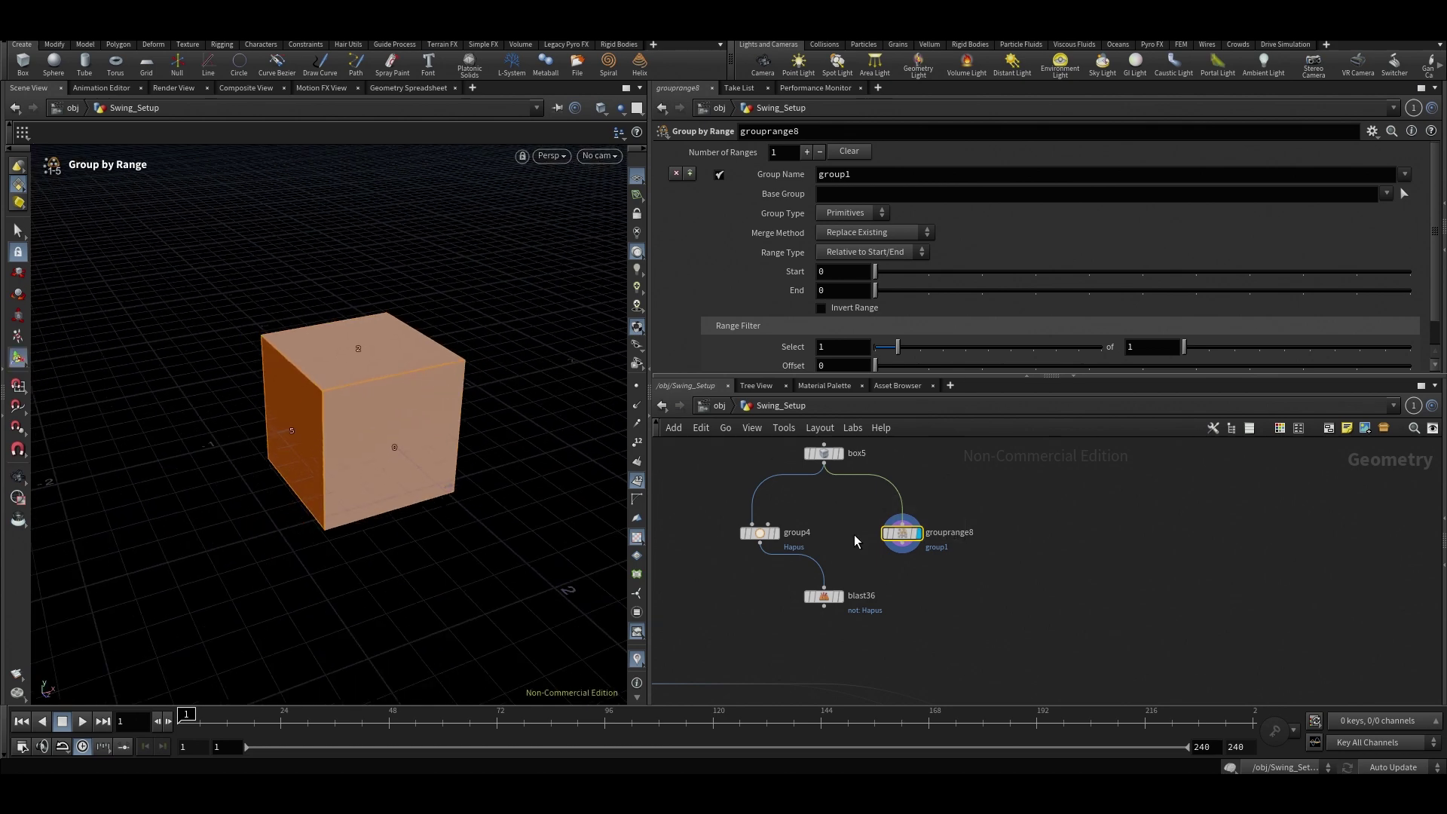
{"action": "left_click_drag", "start_coordinate": [305, 318], "coordinate": [396, 371], "text": "alt"}
{"action": "scroll", "coordinate": [343, 357], "scroll_direction": "up", "scroll_amount": 3}
{"action": "key", "text": "Return"}
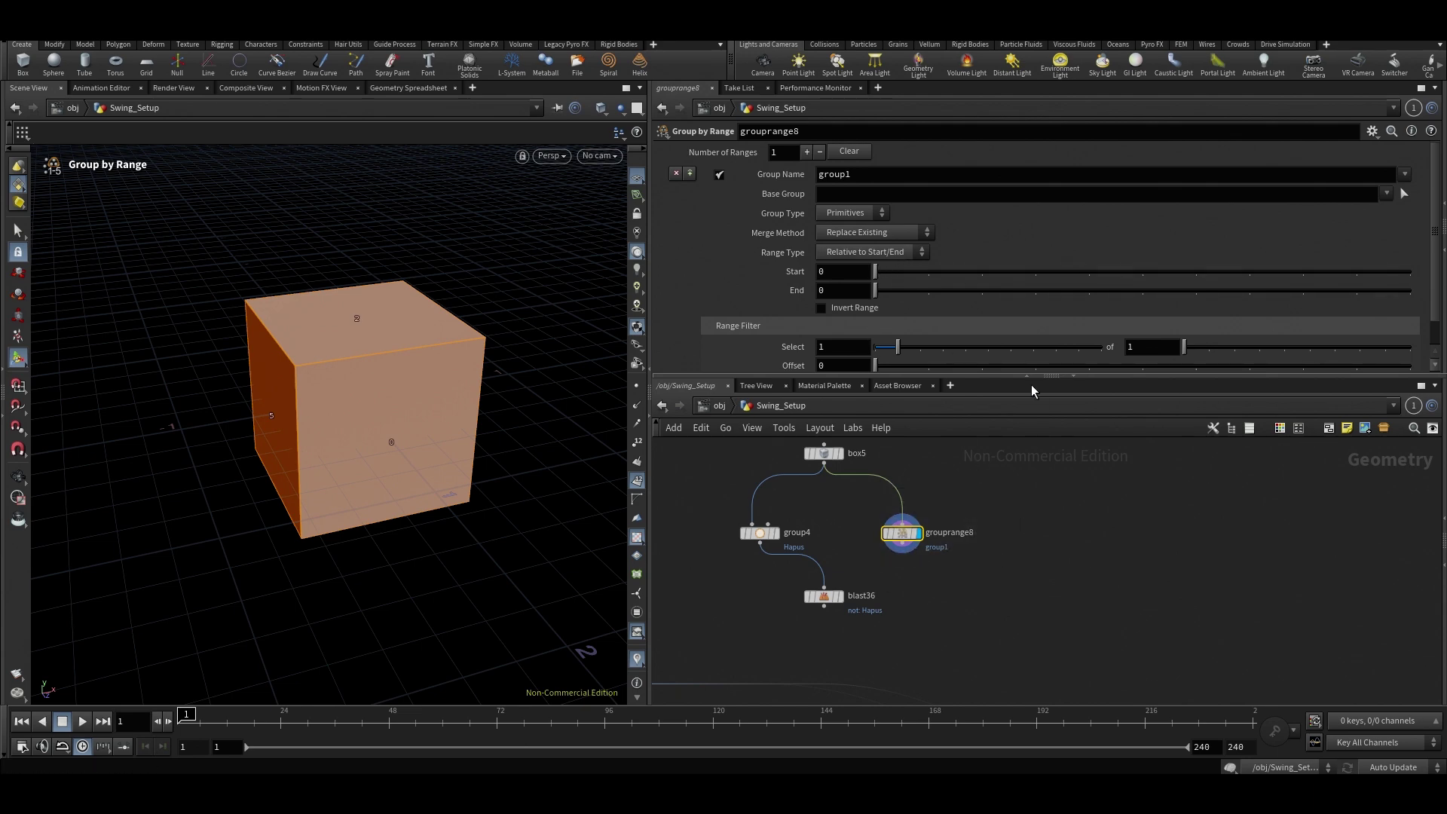
Keep Replace Existing as the Group by Range merge method and set the range's Start to 1.
{"action": "left_click", "coordinate": [856, 232]}
{"action": "left_click", "coordinate": [857, 236]}
{"action": "left_click_drag", "start_coordinate": [880, 273], "coordinate": [903, 279]}
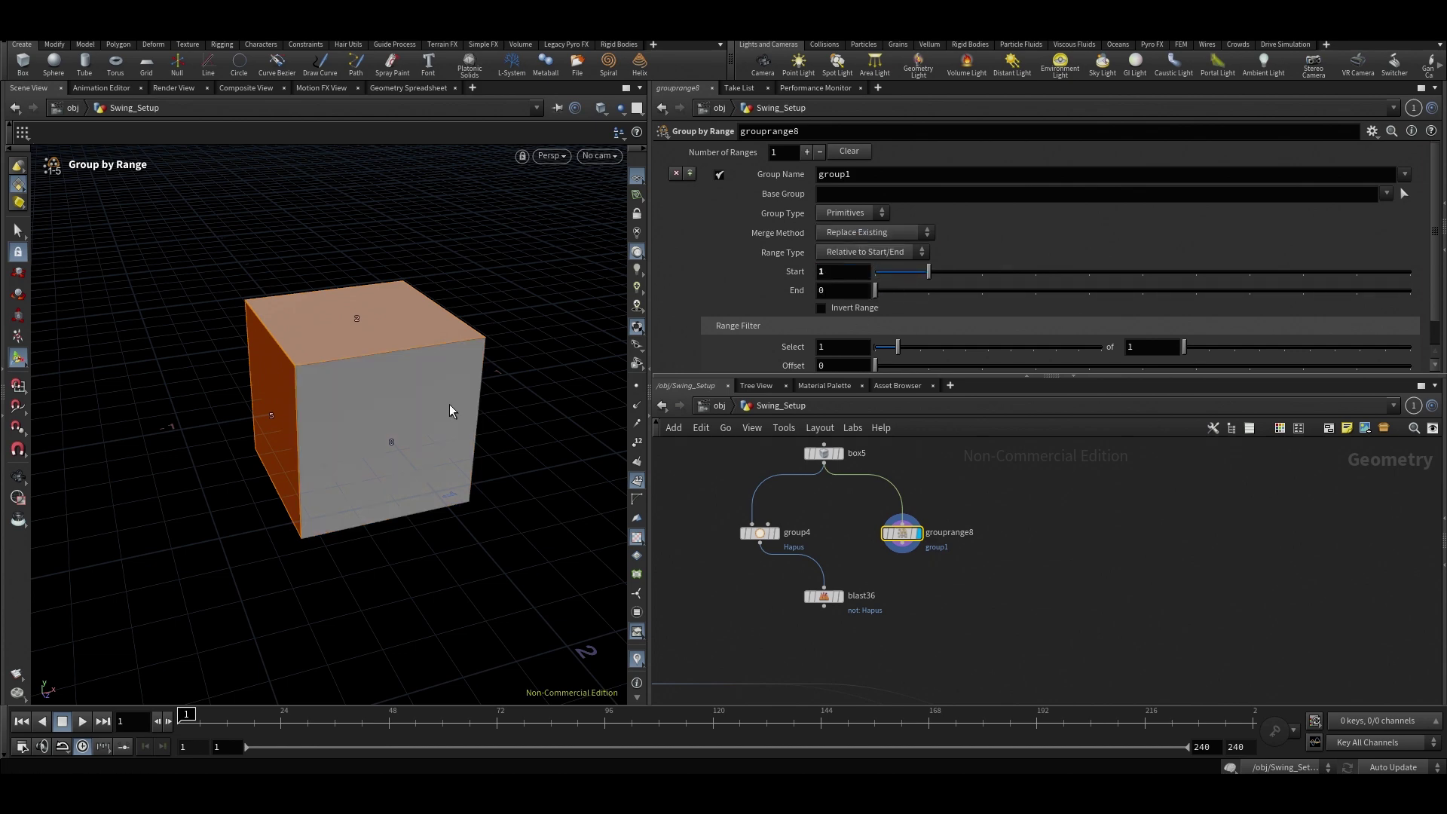
{"action": "mouse_move", "coordinate": [450, 404]}
{"action": "left_mouse_down", "text": "alt"}
{"action": "mouse_move", "coordinate": [462, 332]}
{"action": "mouse_move", "coordinate": [442, 261]}
{"action": "mouse_move", "coordinate": [372, 346]}
{"action": "mouse_move", "coordinate": [429, 392]}
{"action": "left_mouse_up", "text": "alt"}
{"action": "key", "text": "Return"}
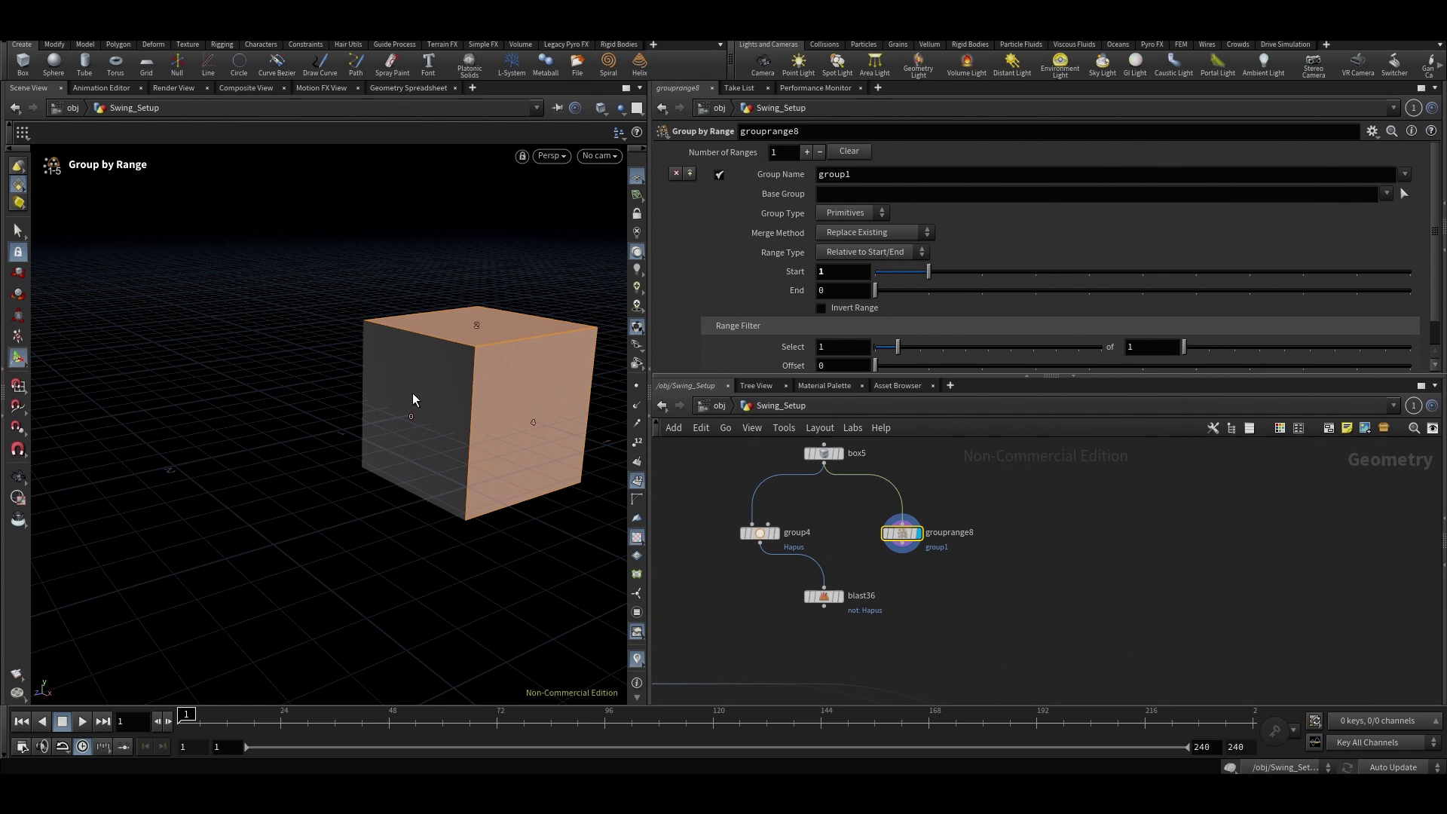
Turn on Invert Range on the Group by Range node and check the grouped face around the box.
{"action": "left_click", "coordinate": [831, 311]}
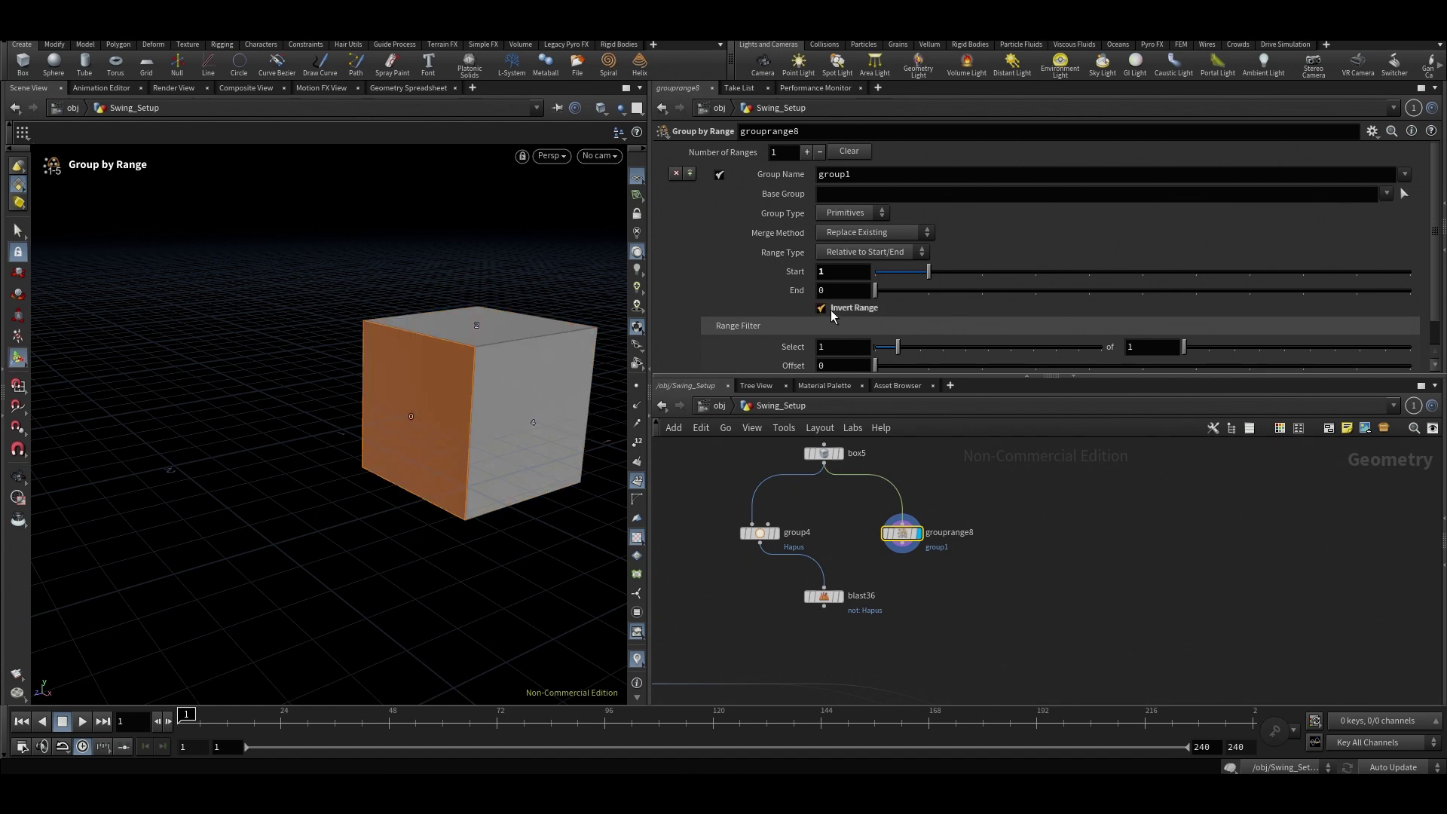
{"action": "key", "text": "Escape"}
{"action": "left_click_drag", "start_coordinate": [452, 377], "coordinate": [433, 324]}
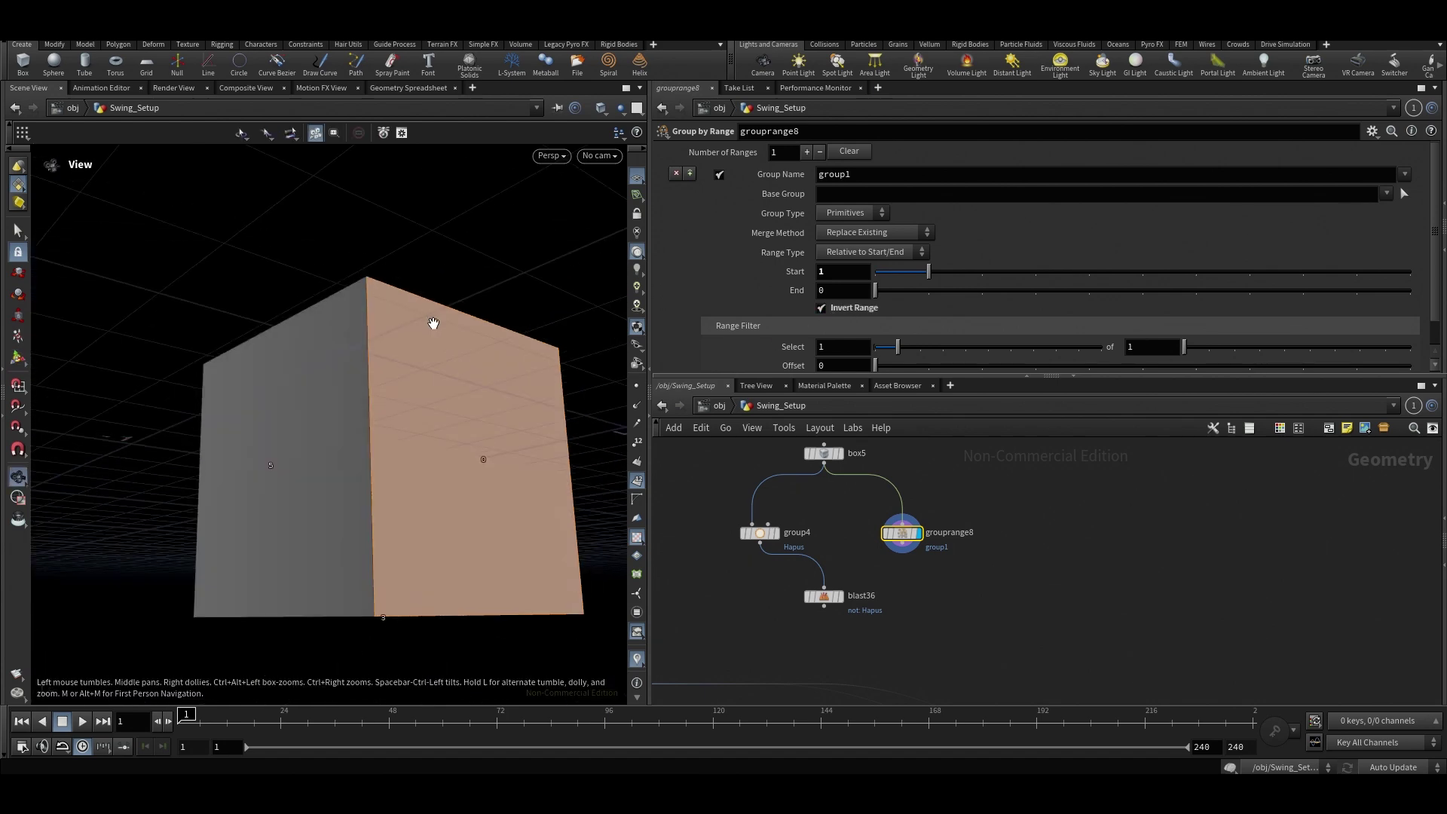
{"action": "scroll", "coordinate": [449, 346], "scroll_direction": "down", "scroll_amount": 3}
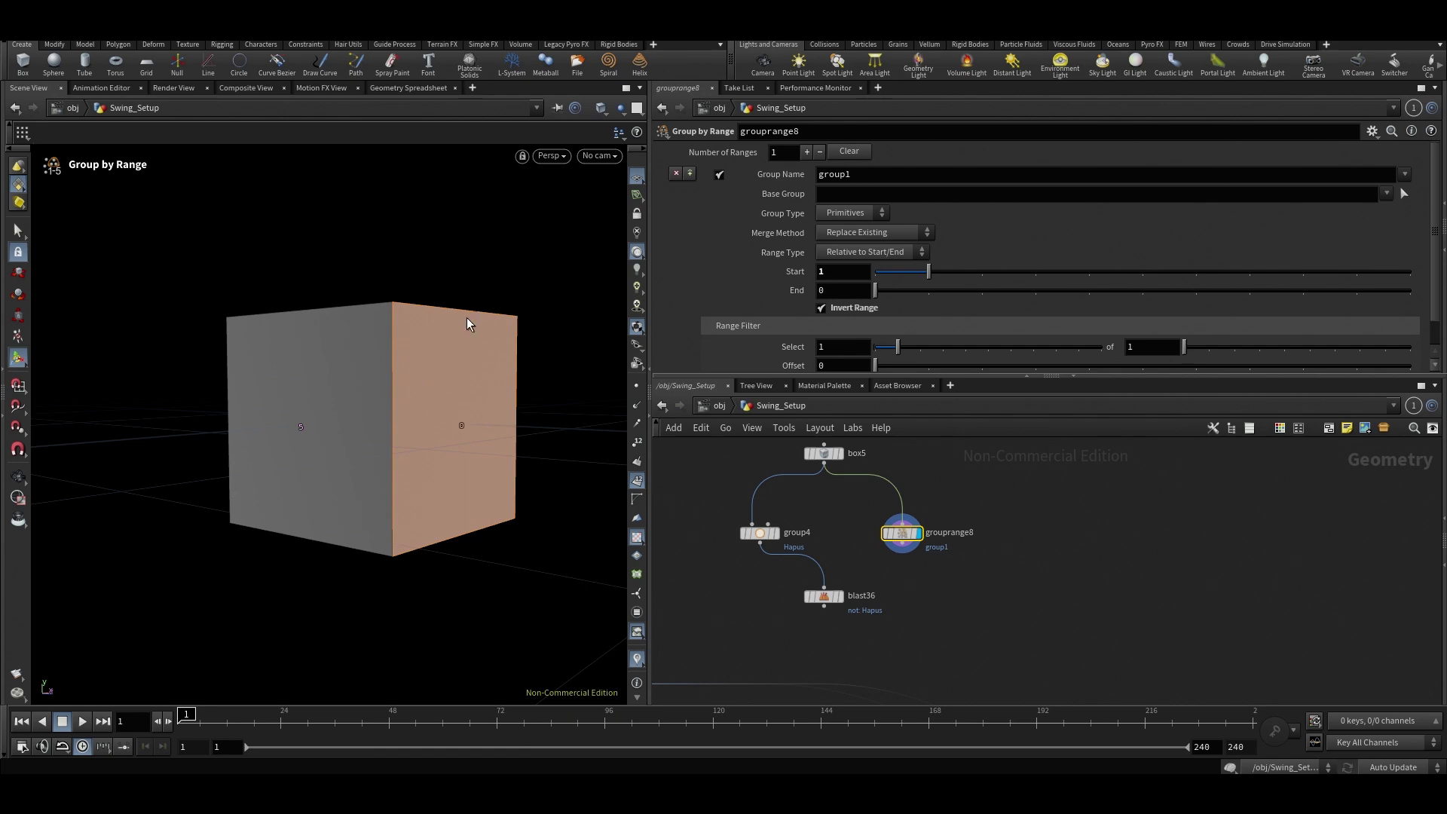
{"action": "key", "text": "Escape"}
{"action": "left_click_drag", "start_coordinate": [432, 284], "coordinate": [452, 336]}
{"action": "key", "text": "Return"}
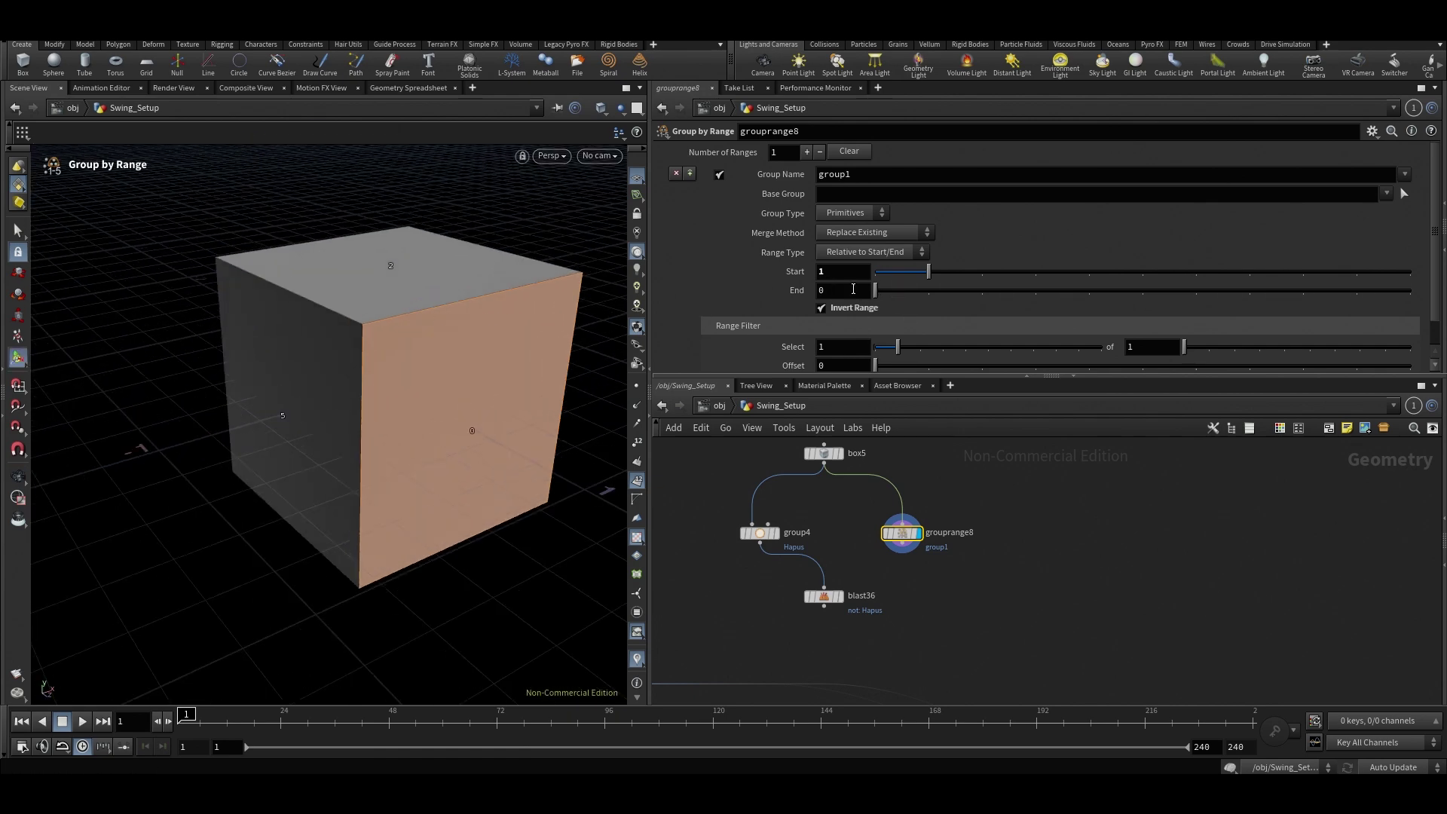
Set the Group by Range node's Start to 0 and check the box's faces.
{"action": "left_click_drag", "start_coordinate": [923, 274], "coordinate": [874, 273]}
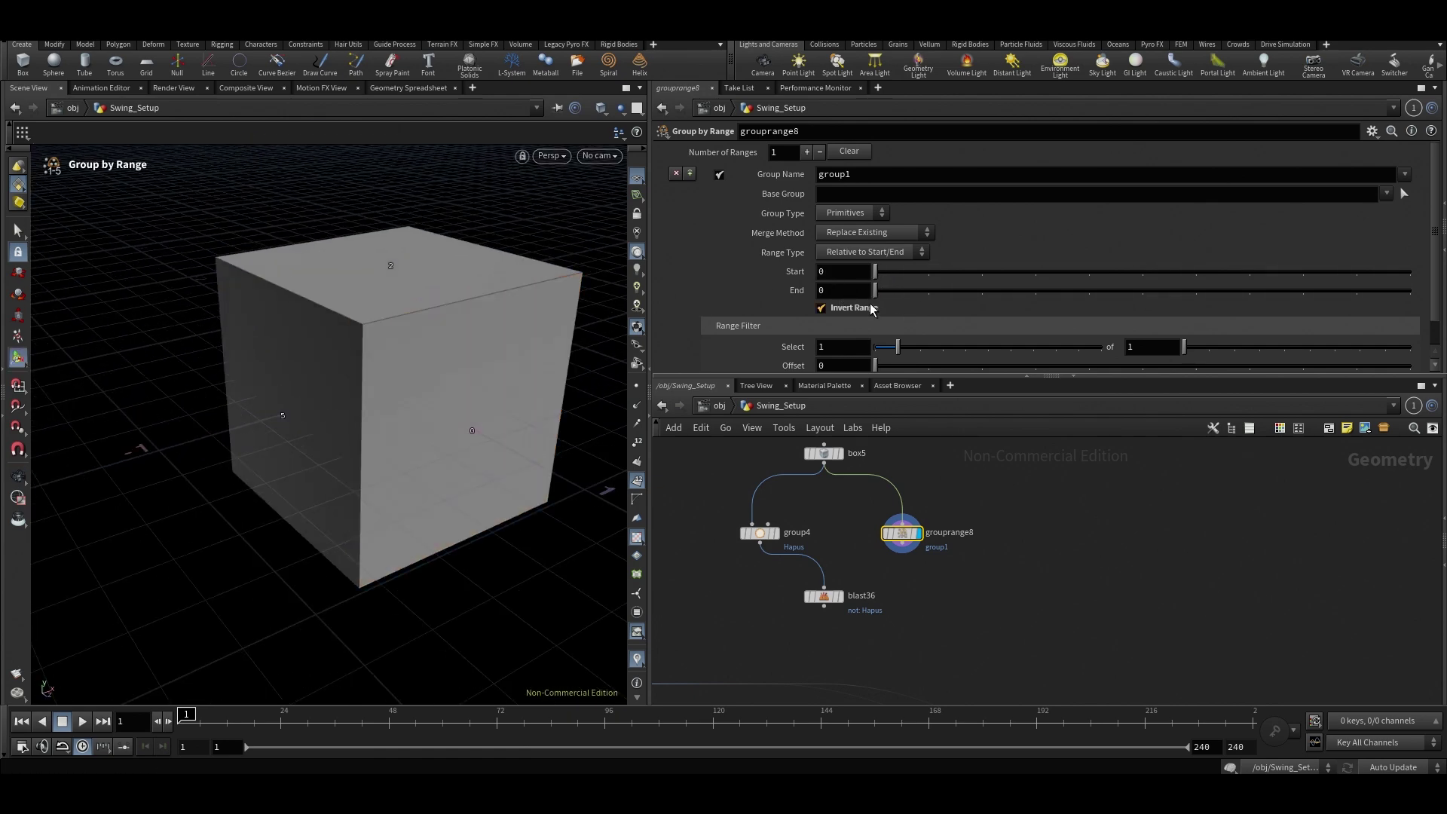
{"action": "key", "text": "Escape"}
{"action": "left_click_drag", "start_coordinate": [472, 299], "coordinate": [485, 301]}
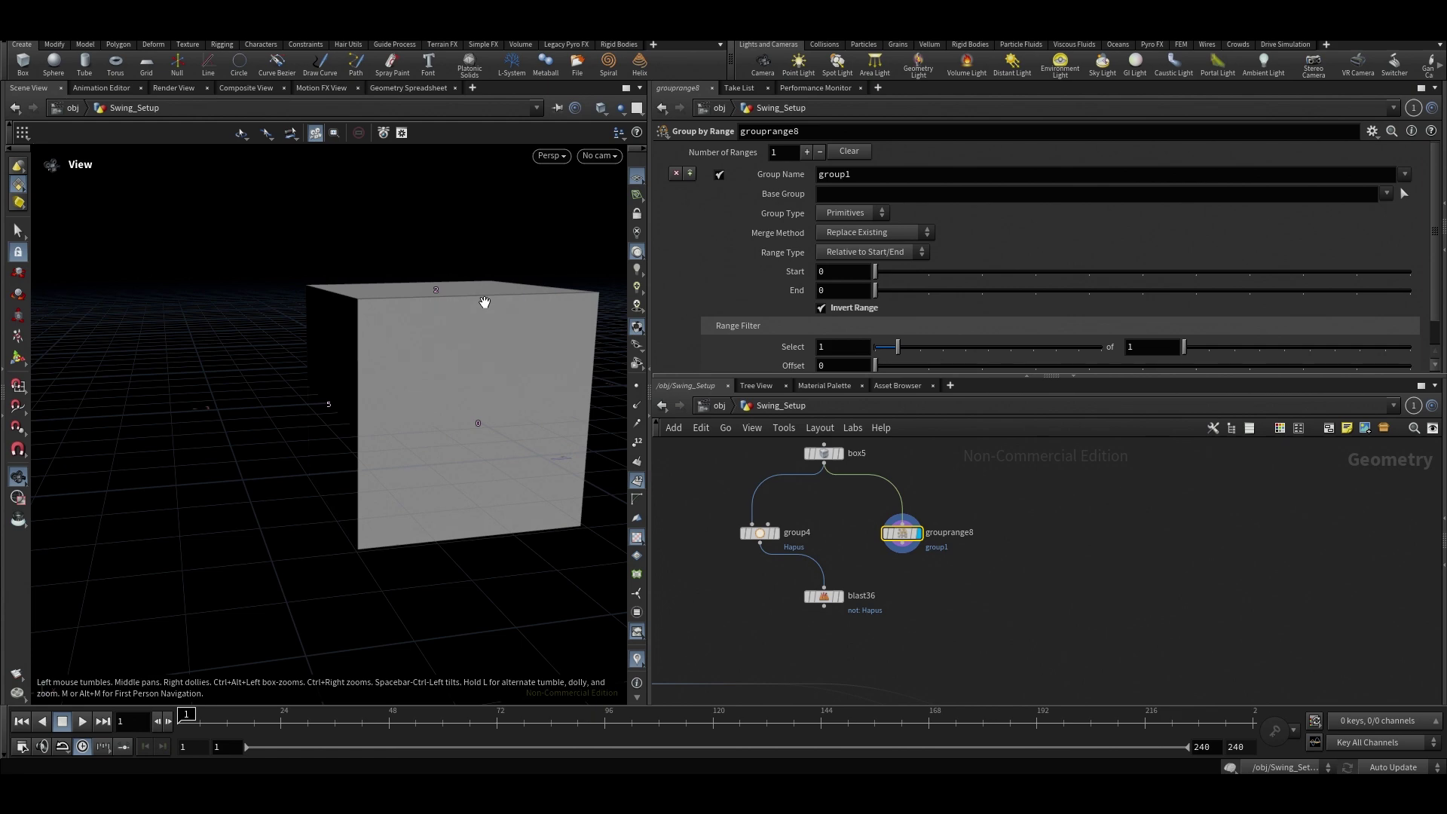
{"action": "key", "text": "Return"}
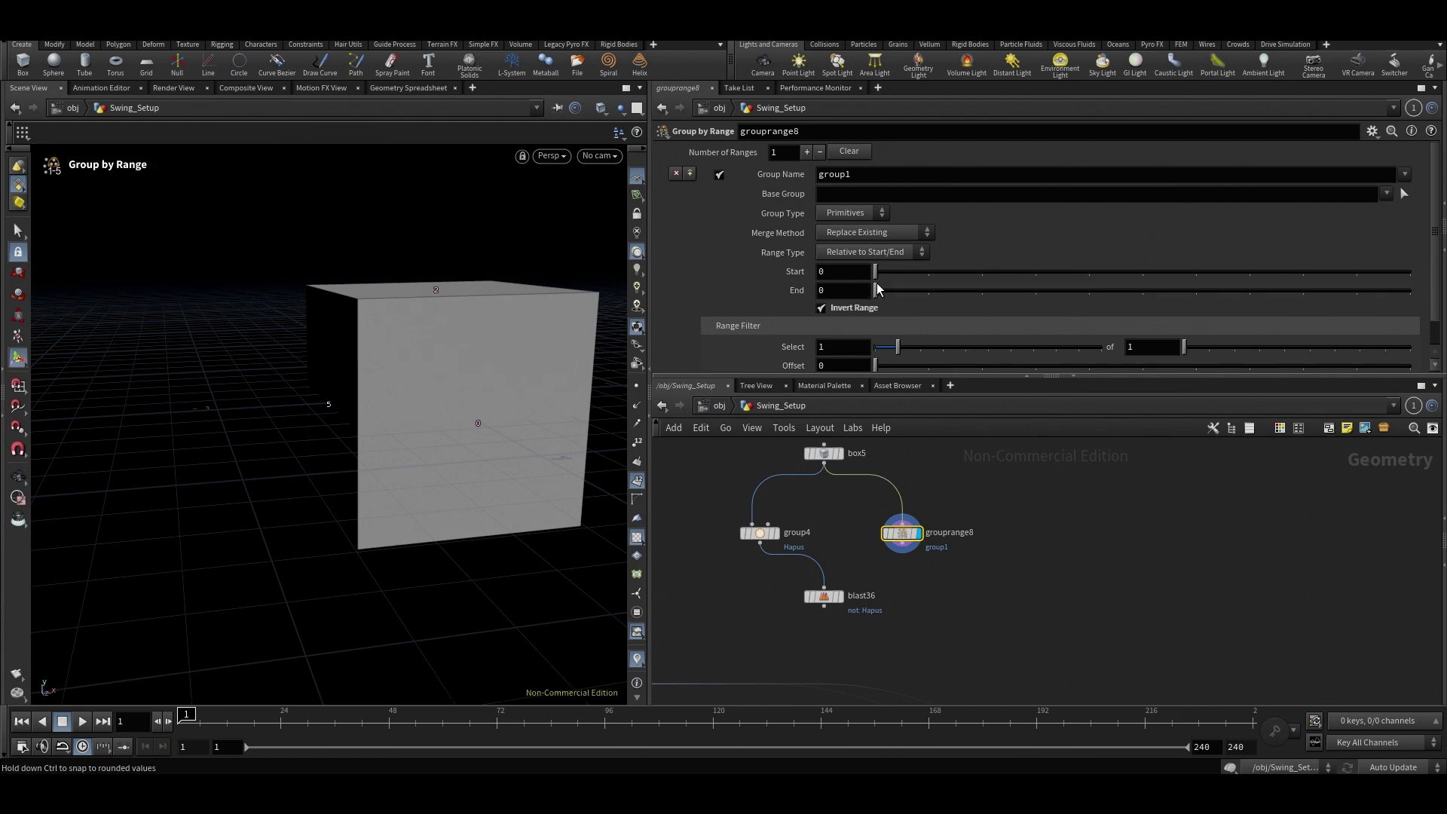
Set the Group by Range node's Start to 1, turn off Invert Range, and check the grouped faces around the box.
{"action": "left_click_drag", "start_coordinate": [876, 272], "coordinate": [929, 271]}
{"action": "left_click", "coordinate": [822, 308]}
{"action": "key", "text": "Escape"}
{"action": "left_click_drag", "start_coordinate": [426, 305], "coordinate": [484, 323]}
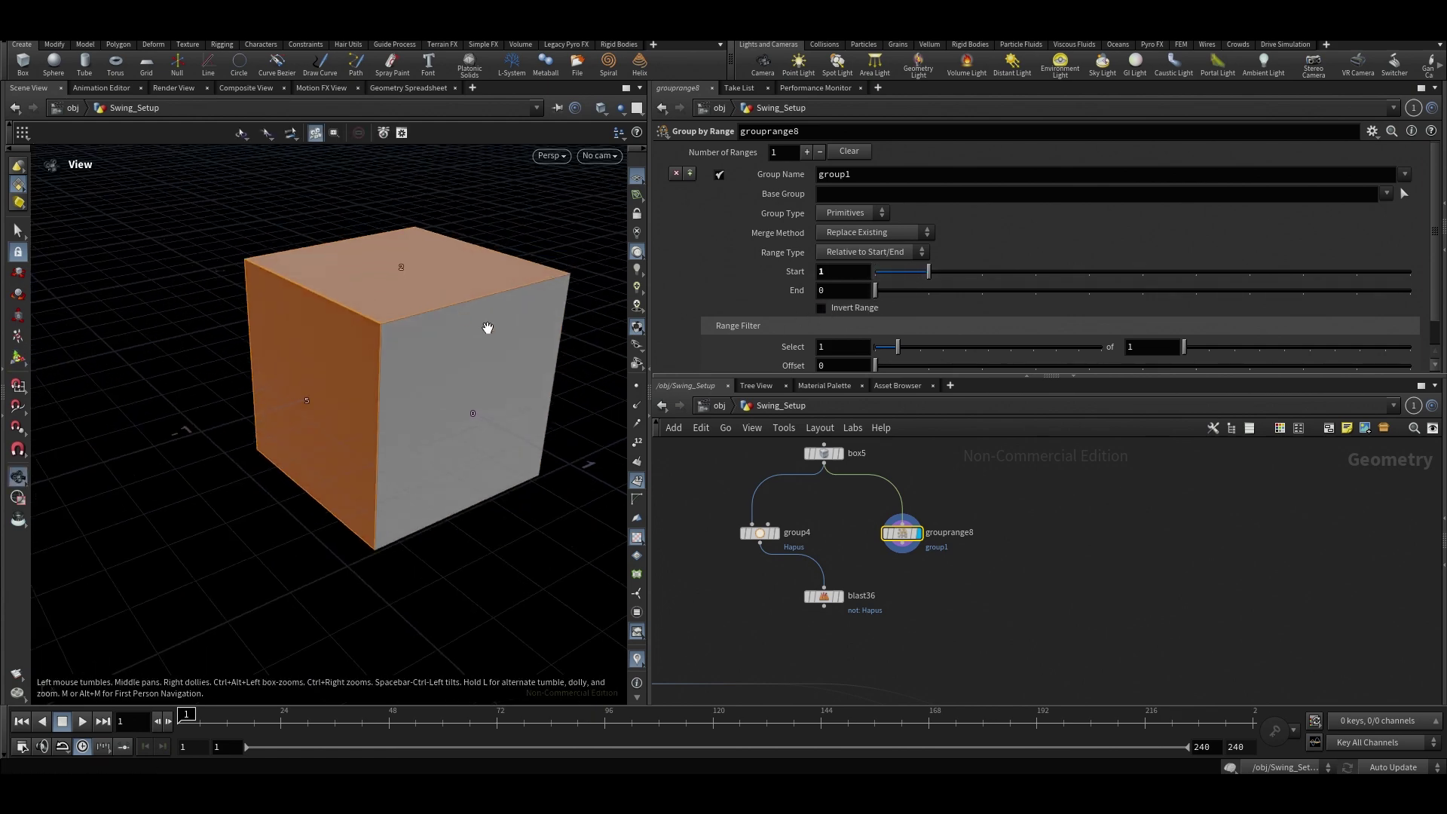
{"action": "key", "text": "Return"}
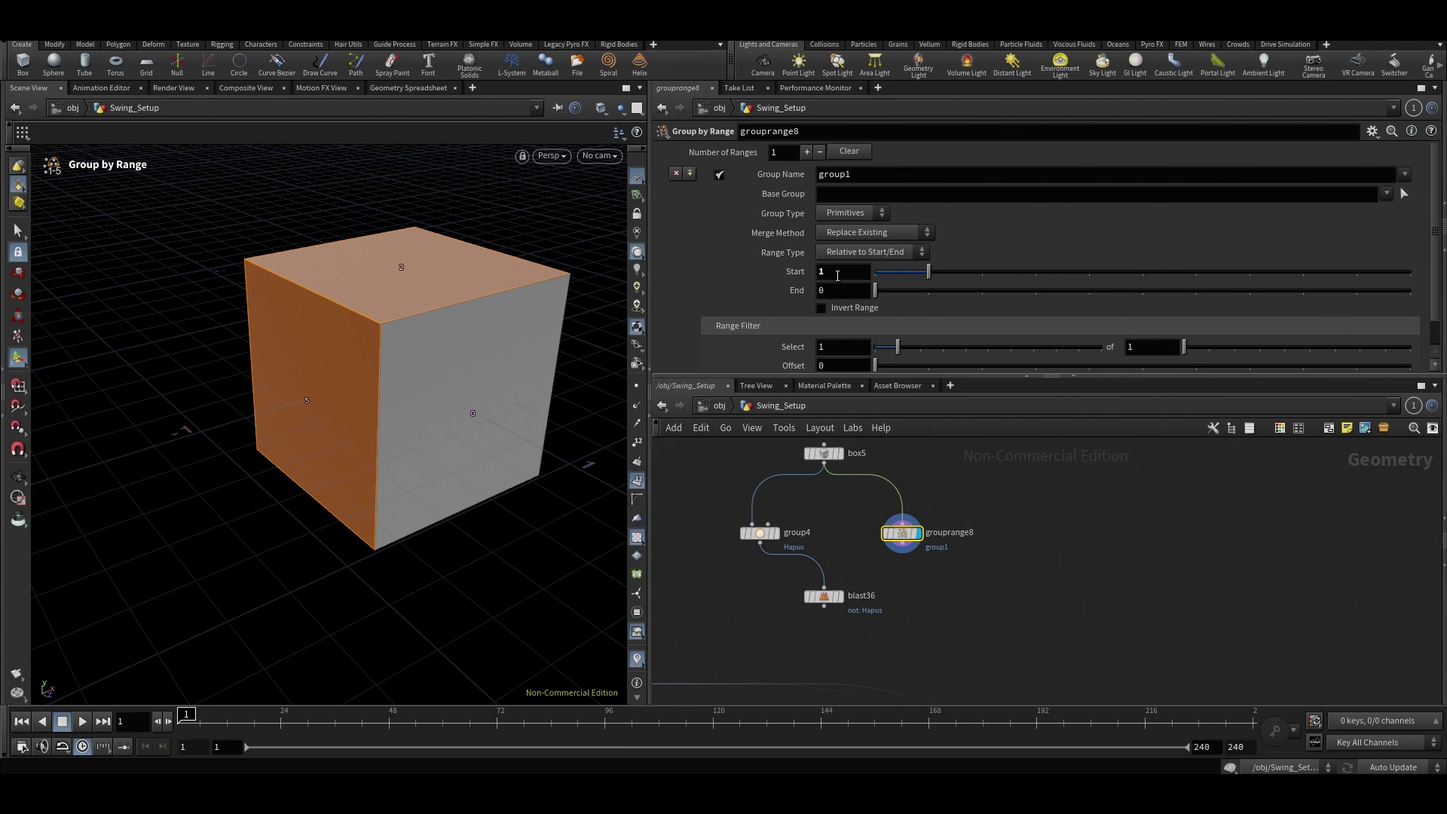
{"action": "left_click_drag", "start_coordinate": [426, 369], "coordinate": [499, 349], "text": "alt"}
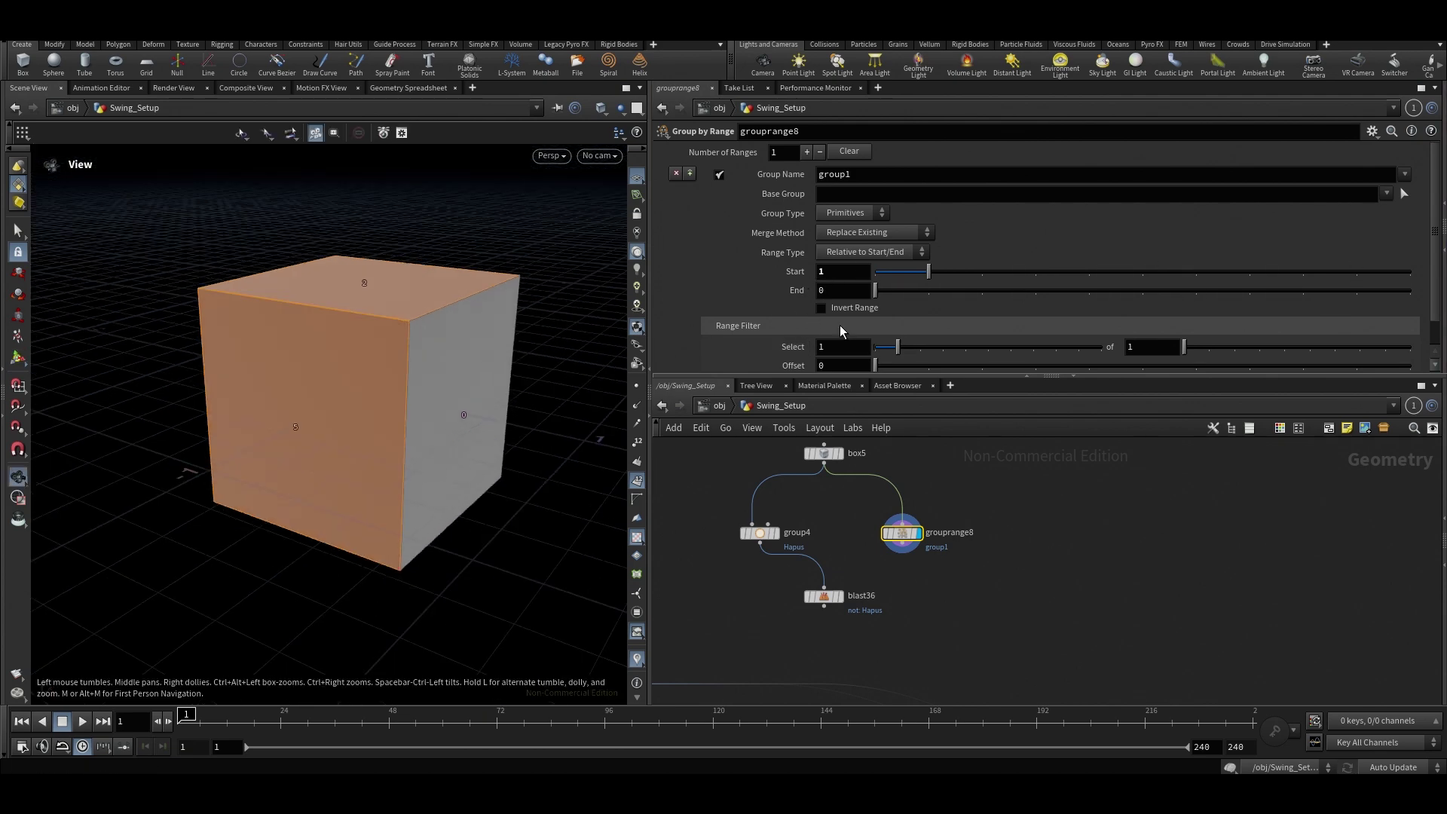
{"action": "scroll", "coordinate": [843, 332], "scroll_direction": "down", "scroll_amount": 1}
{"action": "left_click", "coordinate": [668, 430]}
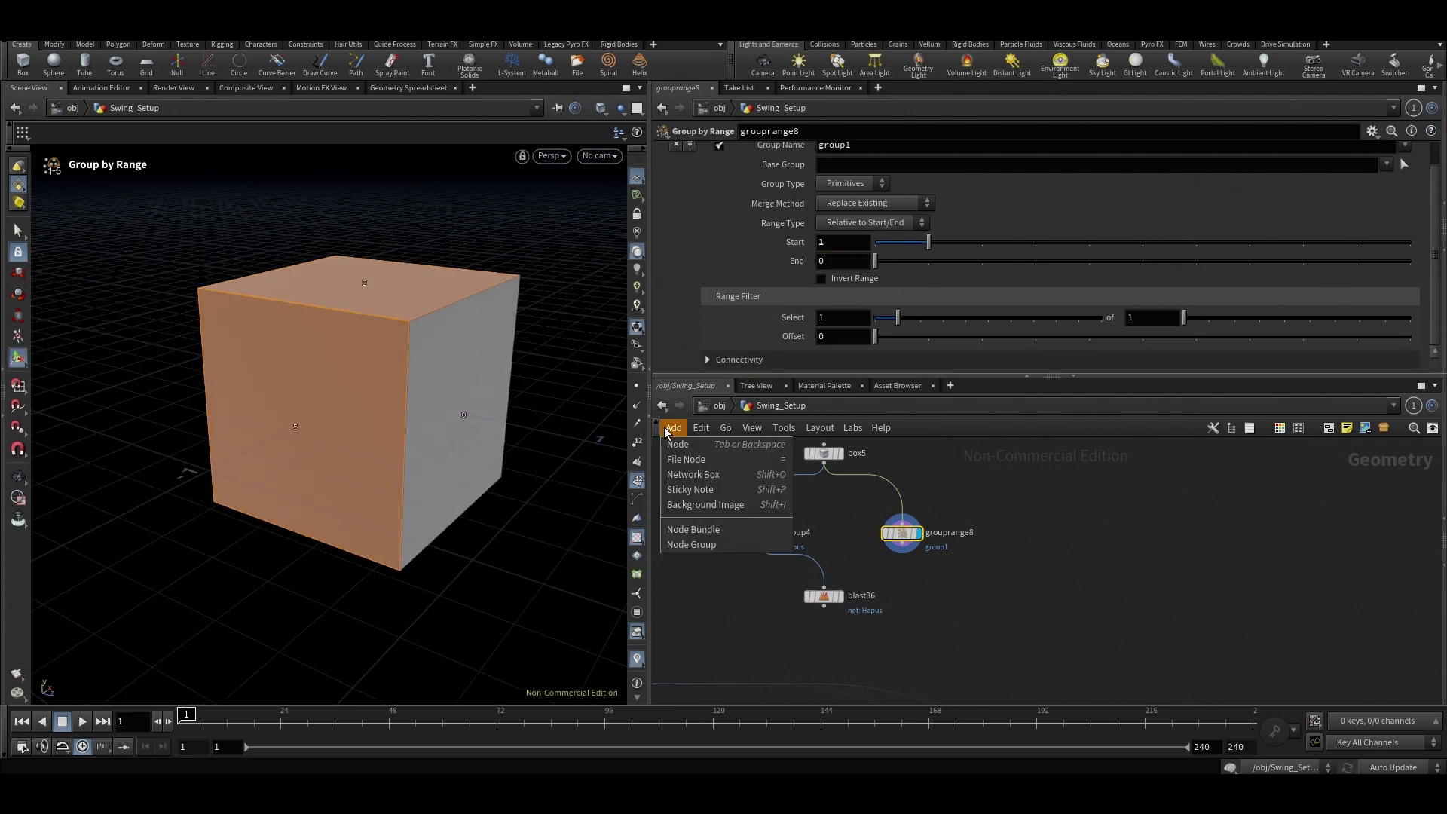
{"action": "left_click", "coordinate": [721, 635]}
{"action": "left_click_drag", "start_coordinate": [300, 335], "coordinate": [459, 397], "text": "alt"}
{"action": "key", "text": "Return"}
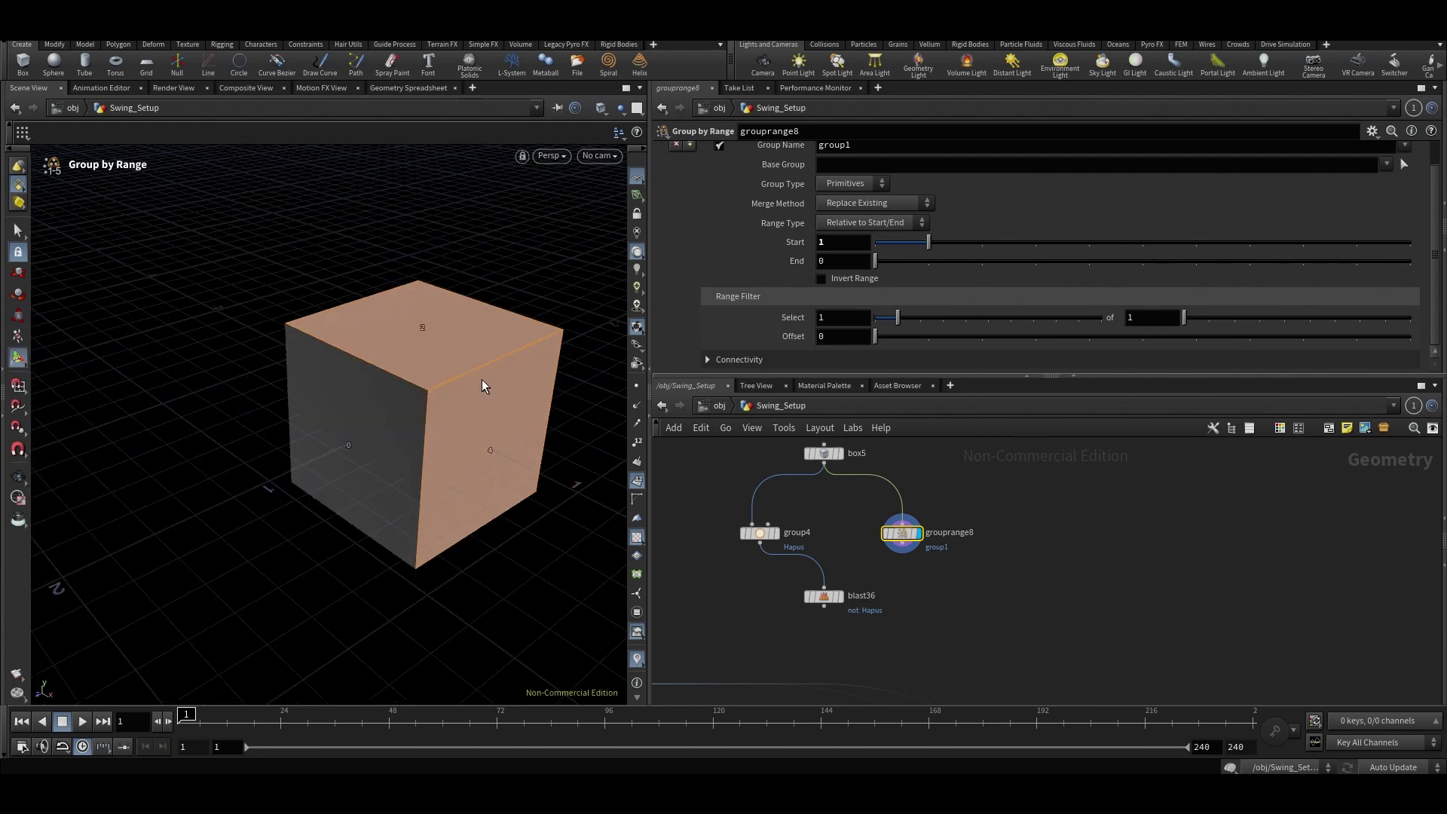
Review the Group by Range node's range type options, keeping Relative to Start/End.
{"action": "left_click", "coordinate": [879, 223]}
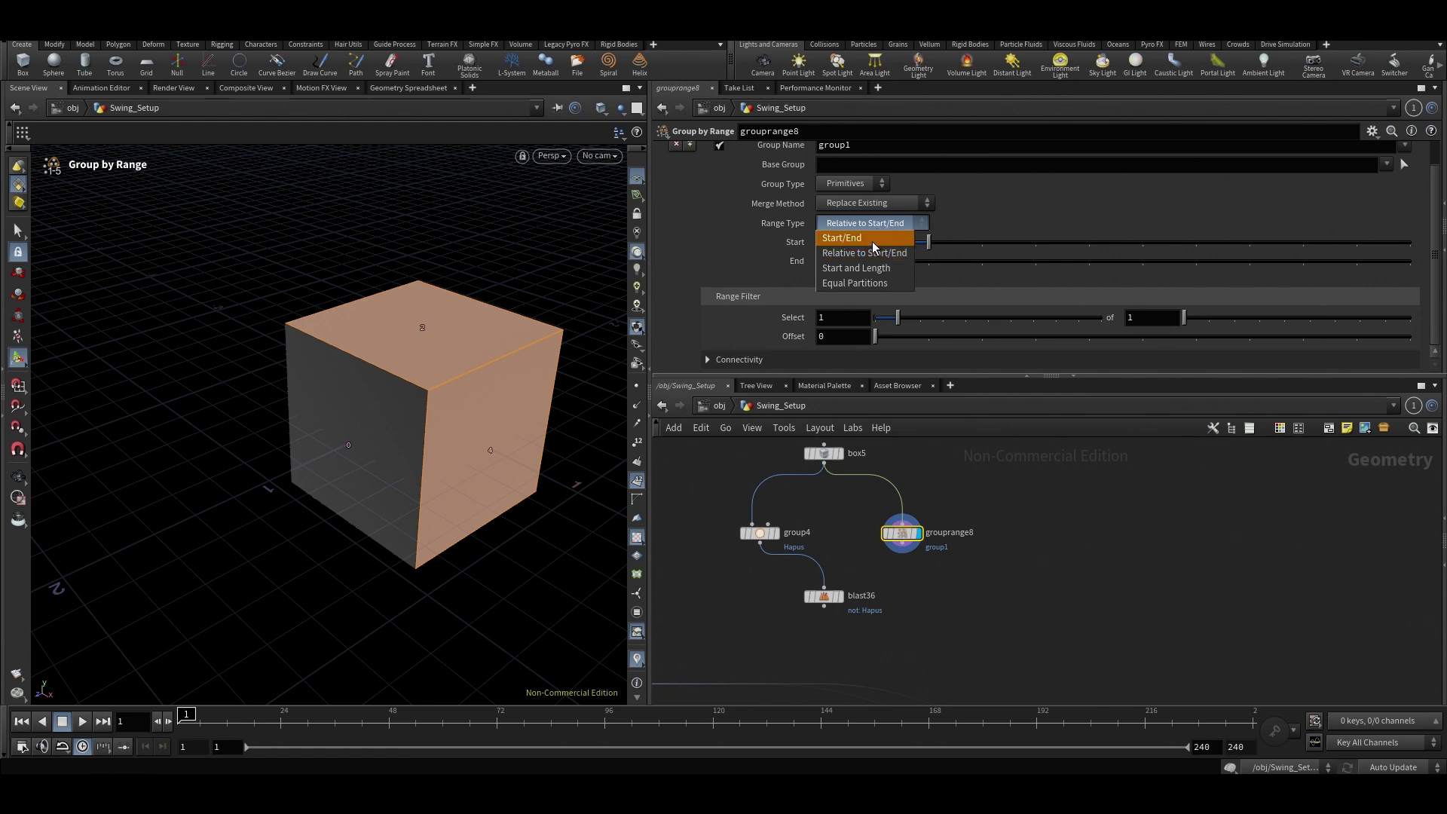
{"action": "left_click", "coordinate": [871, 254]}
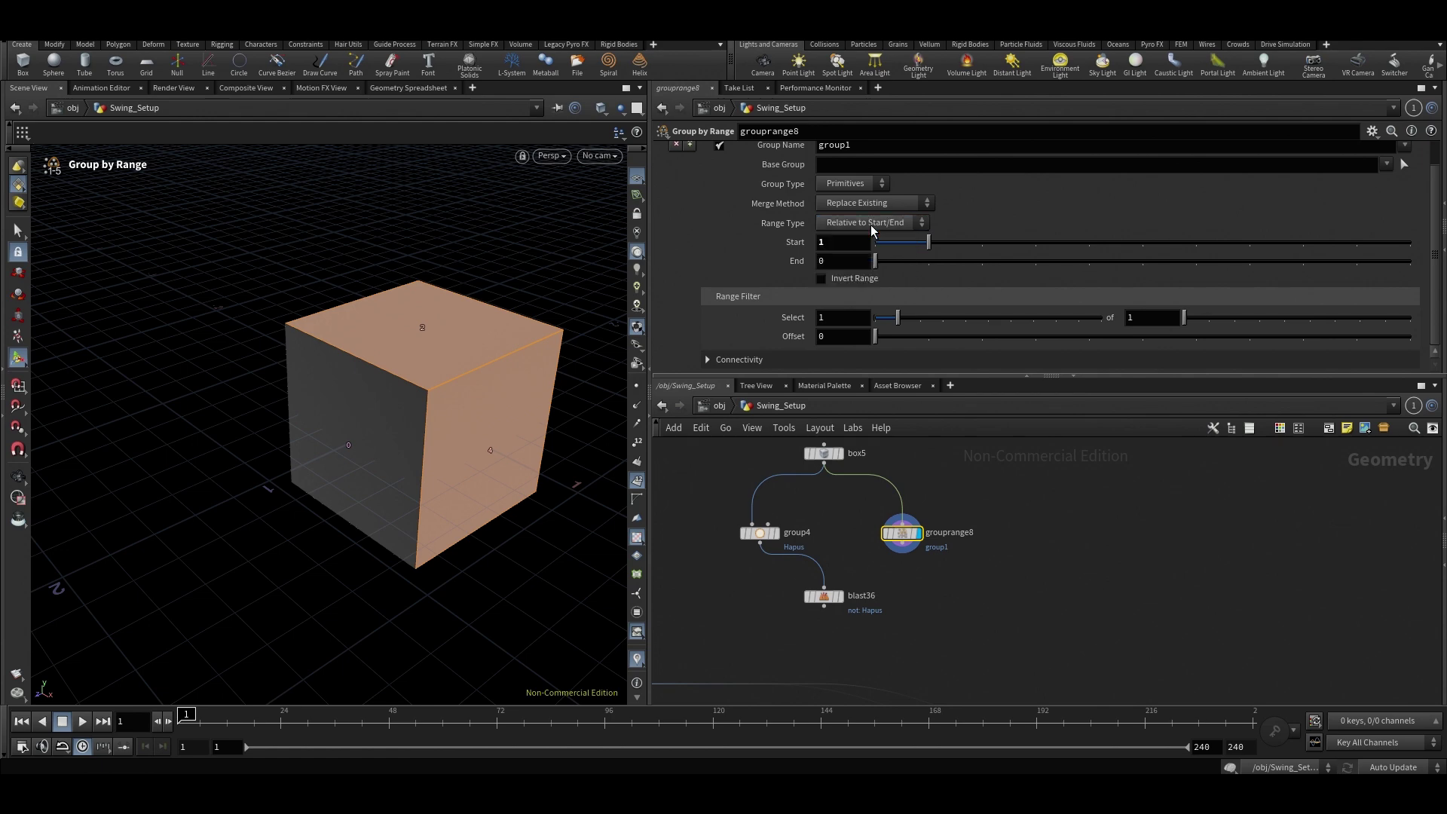
{"action": "scroll", "coordinate": [869, 229], "scroll_direction": "up", "scroll_amount": 1}
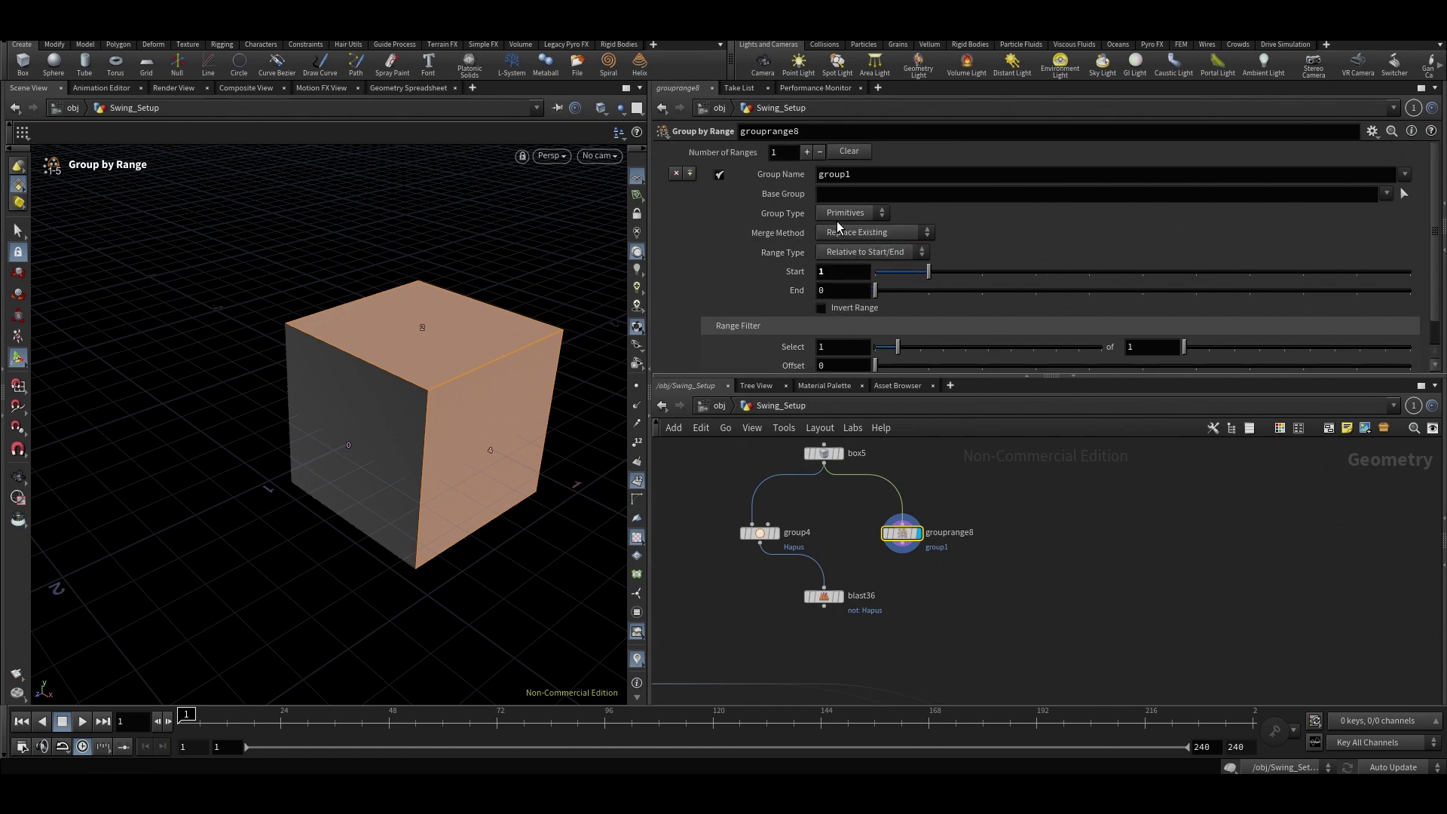
{"action": "left_click", "coordinate": [868, 247]}
{"action": "left_click", "coordinate": [870, 252]}
Connect grouprange8 to blast36 in place of group4, display blast36, and inspect its Group setting.
{"action": "left_click_drag", "start_coordinate": [902, 546], "coordinate": [824, 588]}
{"action": "left_click", "coordinate": [839, 596]}
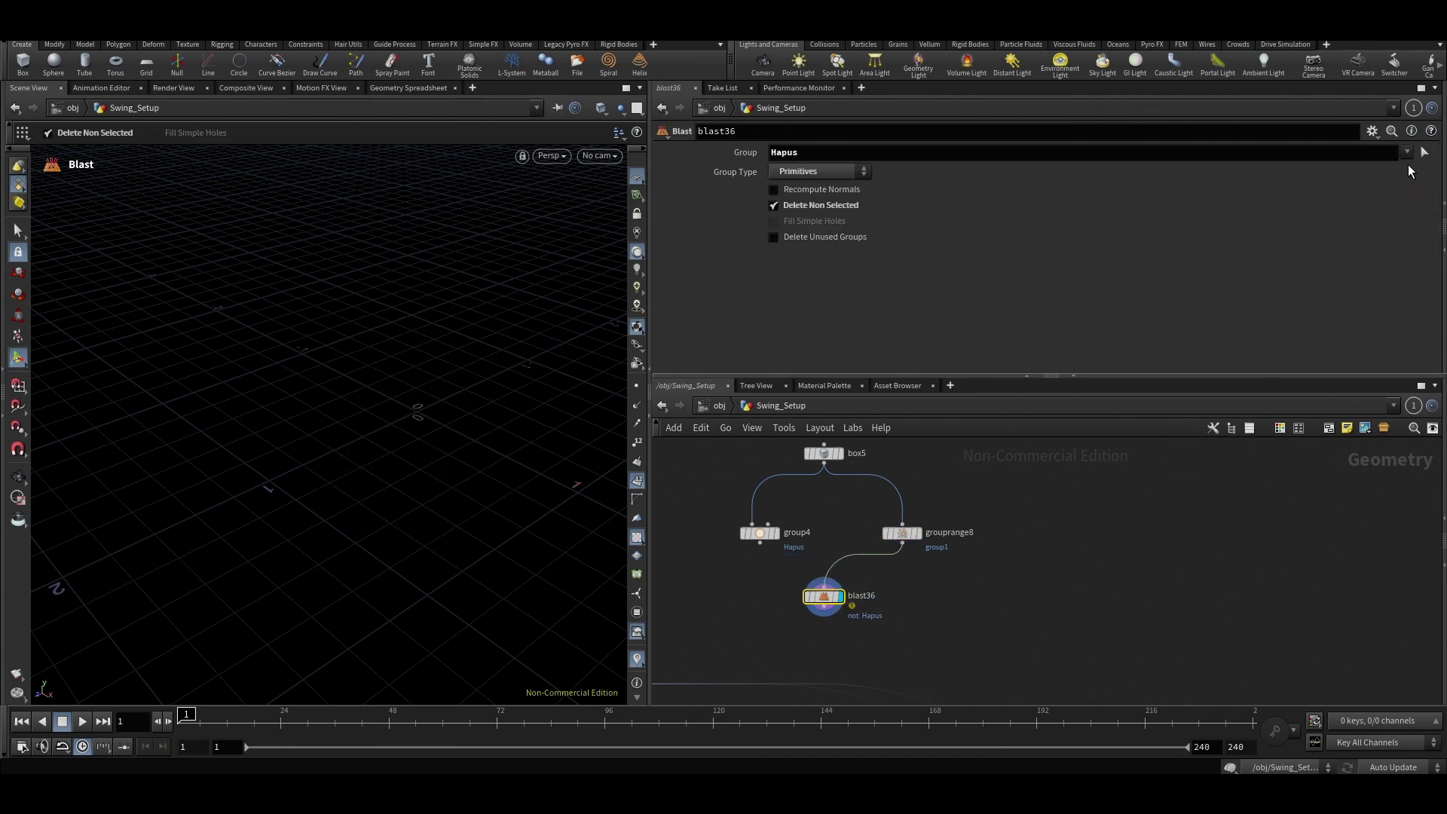
{"action": "left_click", "coordinate": [1406, 152]}
{"action": "left_click", "coordinate": [1105, 151]}
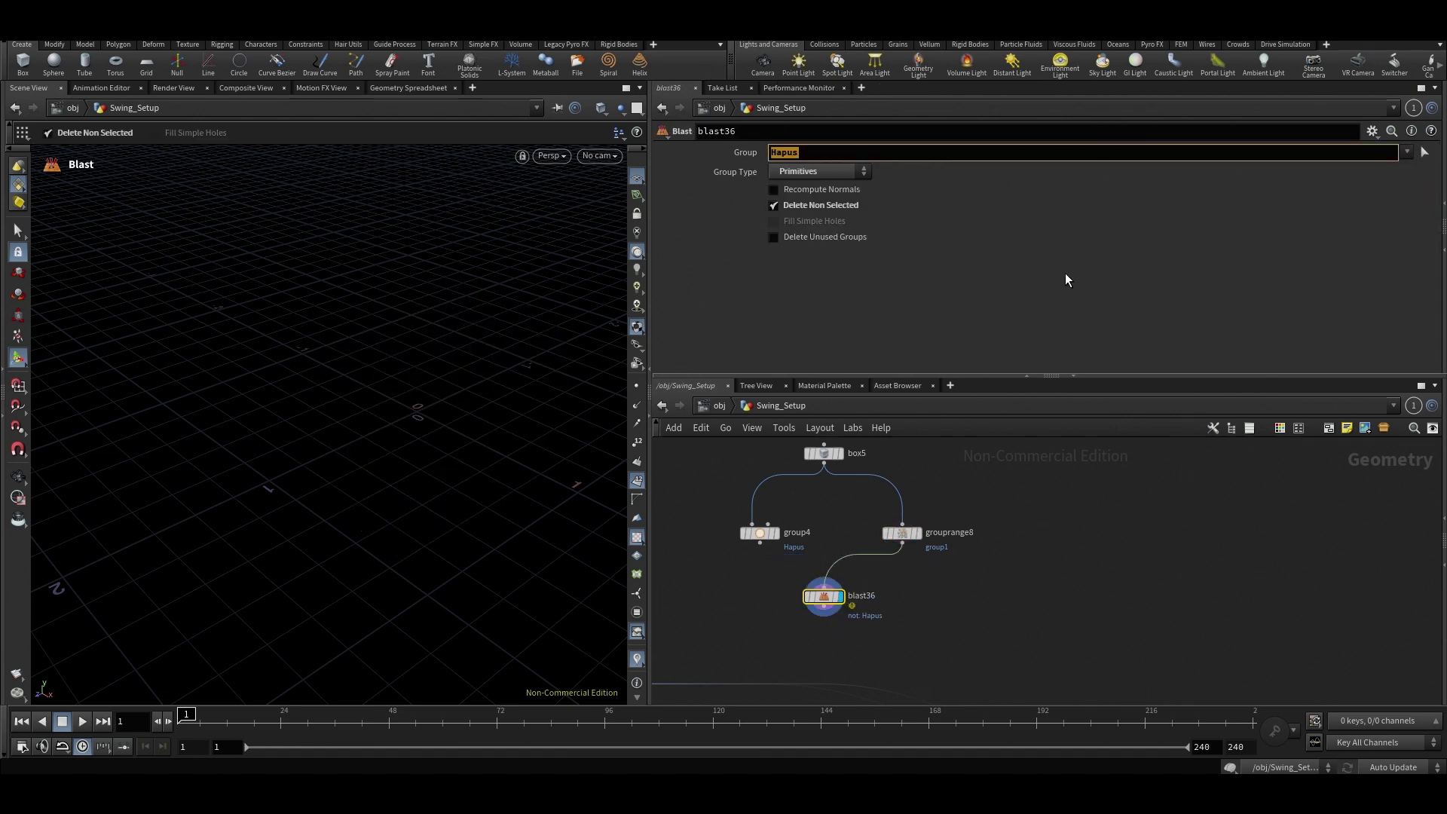
{"action": "left_click", "coordinate": [820, 632]}
Compare the group names set on the group4 and grouprange8 nodes.
{"action": "scroll", "coordinate": [829, 603], "scroll_direction": "up", "scroll_amount": 2}
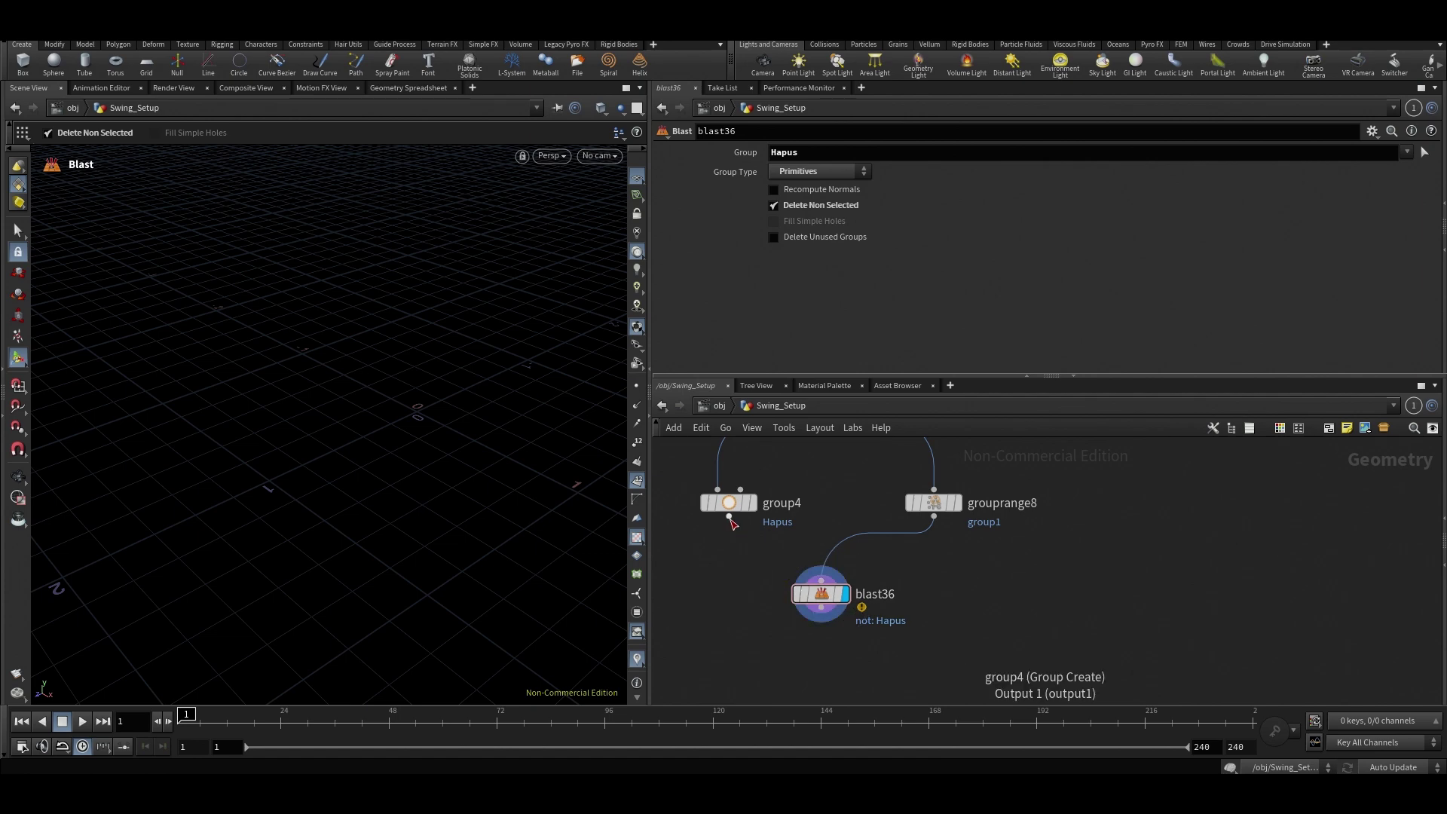
{"action": "left_click_drag", "start_coordinate": [781, 558], "coordinate": [682, 466]}
{"action": "left_click_drag", "start_coordinate": [685, 455], "coordinate": [784, 555]}
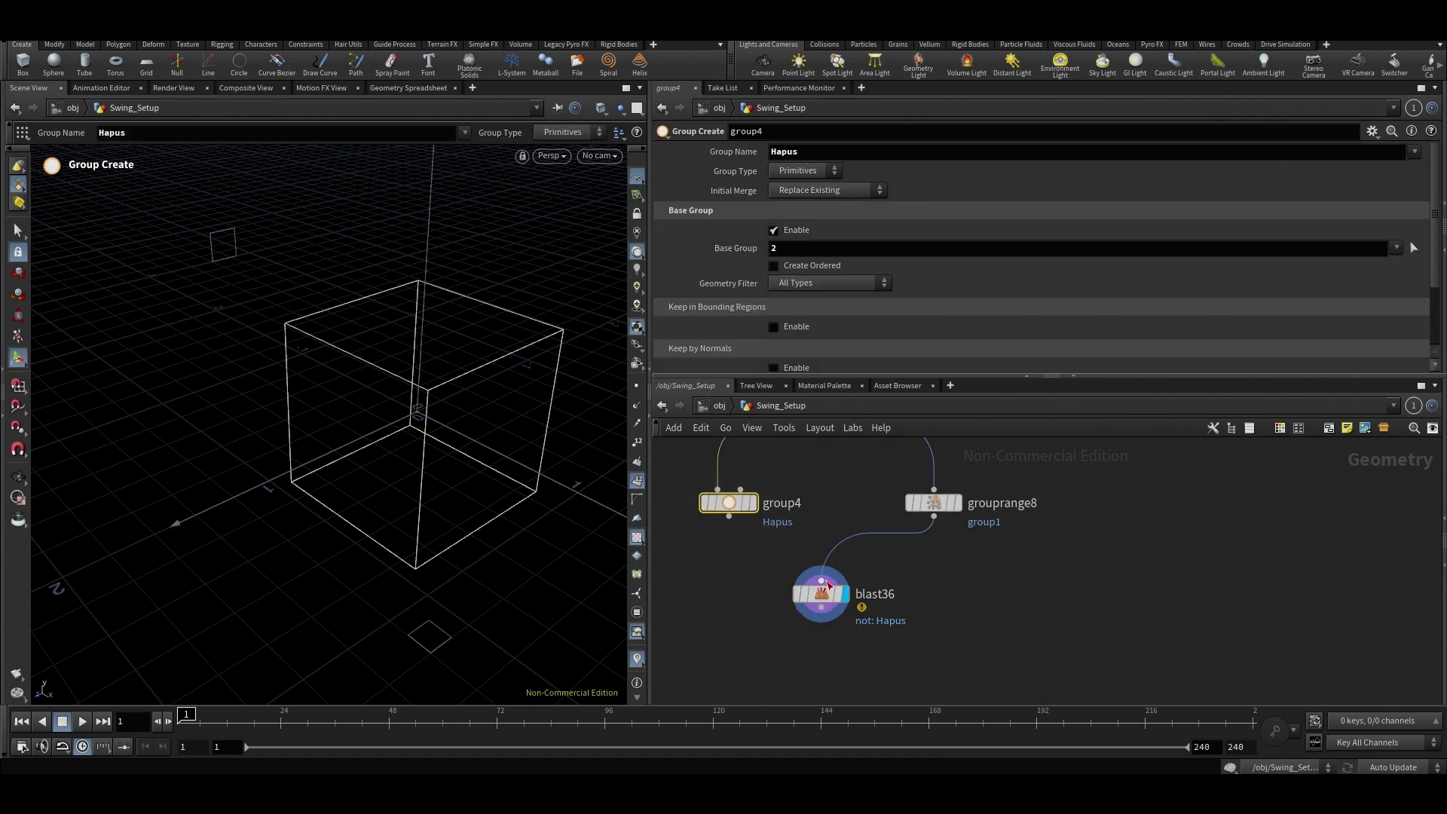
{"action": "left_click", "coordinate": [827, 584]}
{"action": "left_click", "coordinate": [734, 511]}
{"action": "left_click", "coordinate": [933, 503]}
{"action": "left_click", "coordinate": [954, 556]}
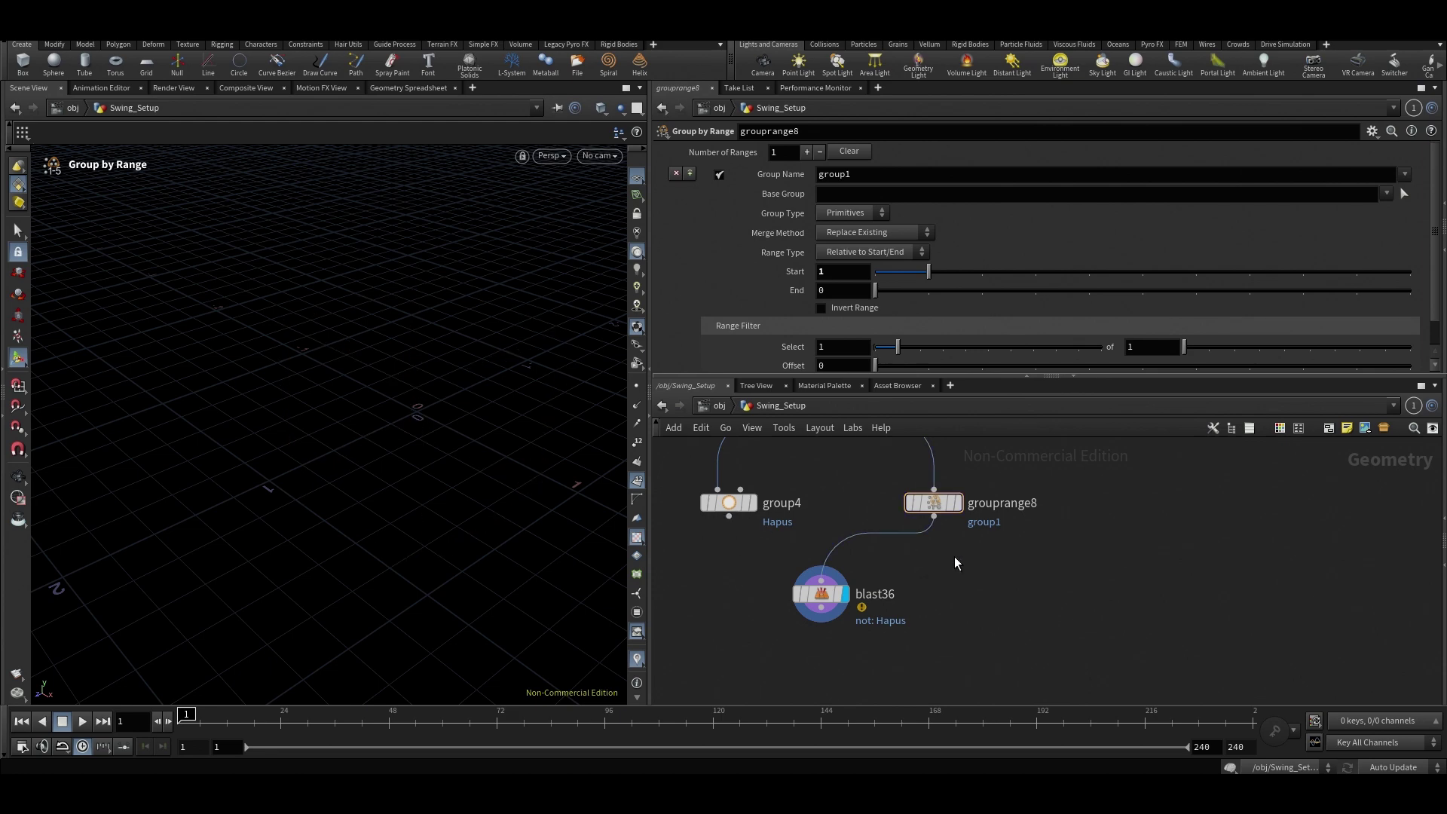
Rename the group on grouprange8 to Hapus.
{"action": "left_click", "coordinate": [921, 503]}
{"action": "left_click", "coordinate": [879, 174]}
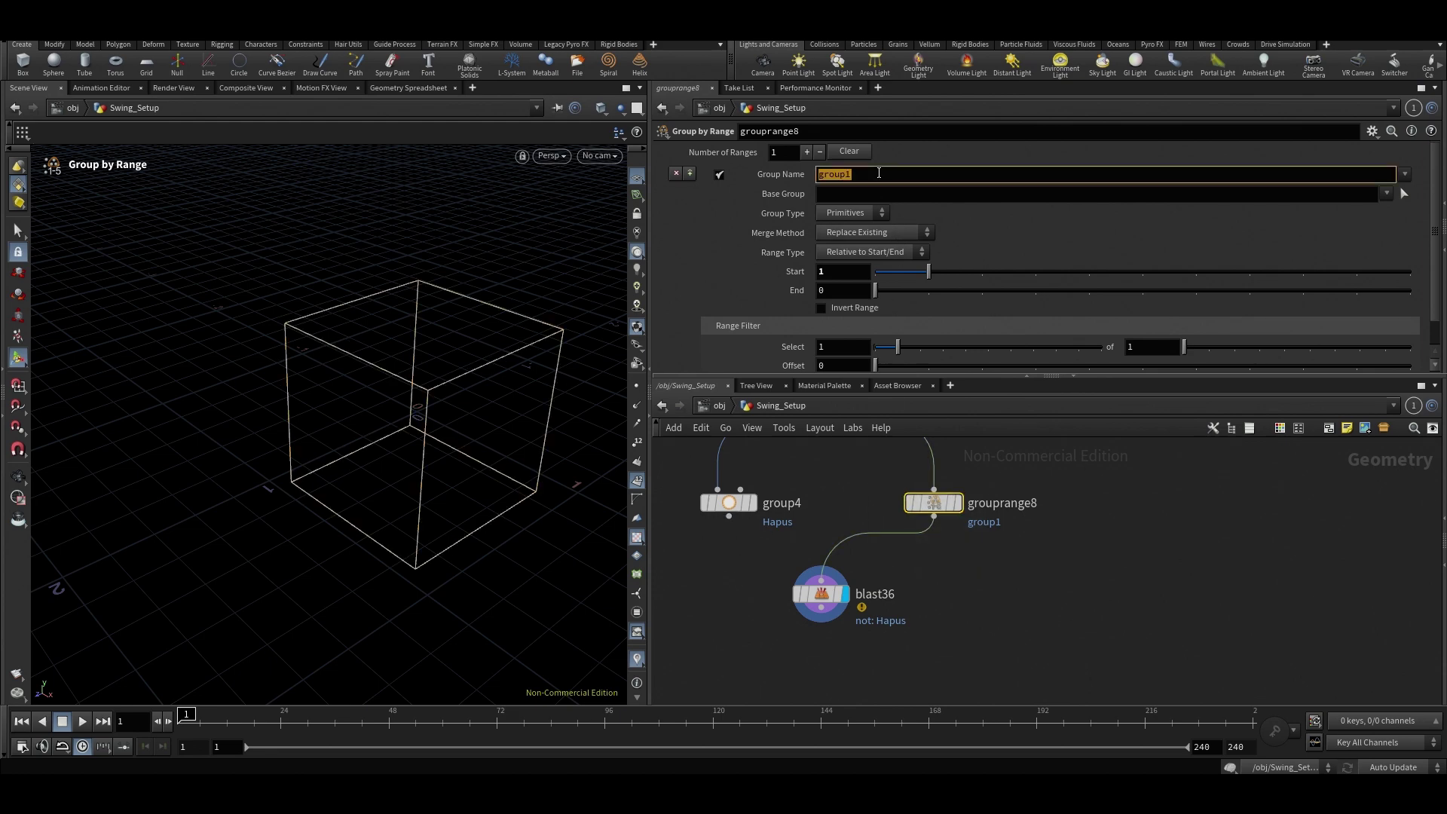
{"action": "type", "text": "Hapus"}
{"action": "key", "text": "Return"}
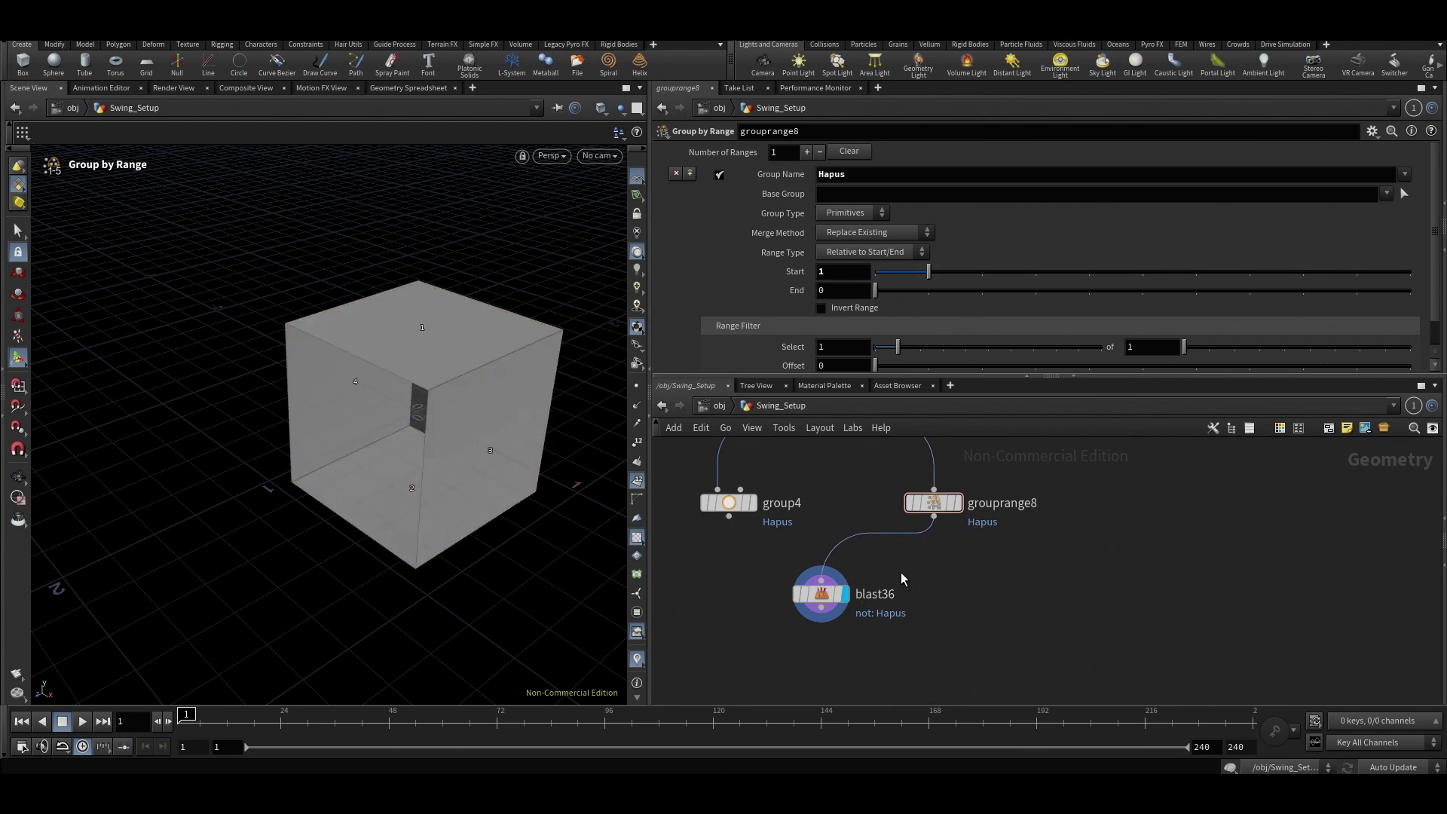
Select blast36 and examine the box faces it keeps from several angles.
{"action": "left_click", "coordinate": [822, 594]}
{"action": "key", "text": "Escape"}
{"action": "left_click_drag", "start_coordinate": [450, 405], "coordinate": [527, 452]}
{"action": "scroll", "coordinate": [806, 648], "scroll_direction": "down", "scroll_amount": 6}
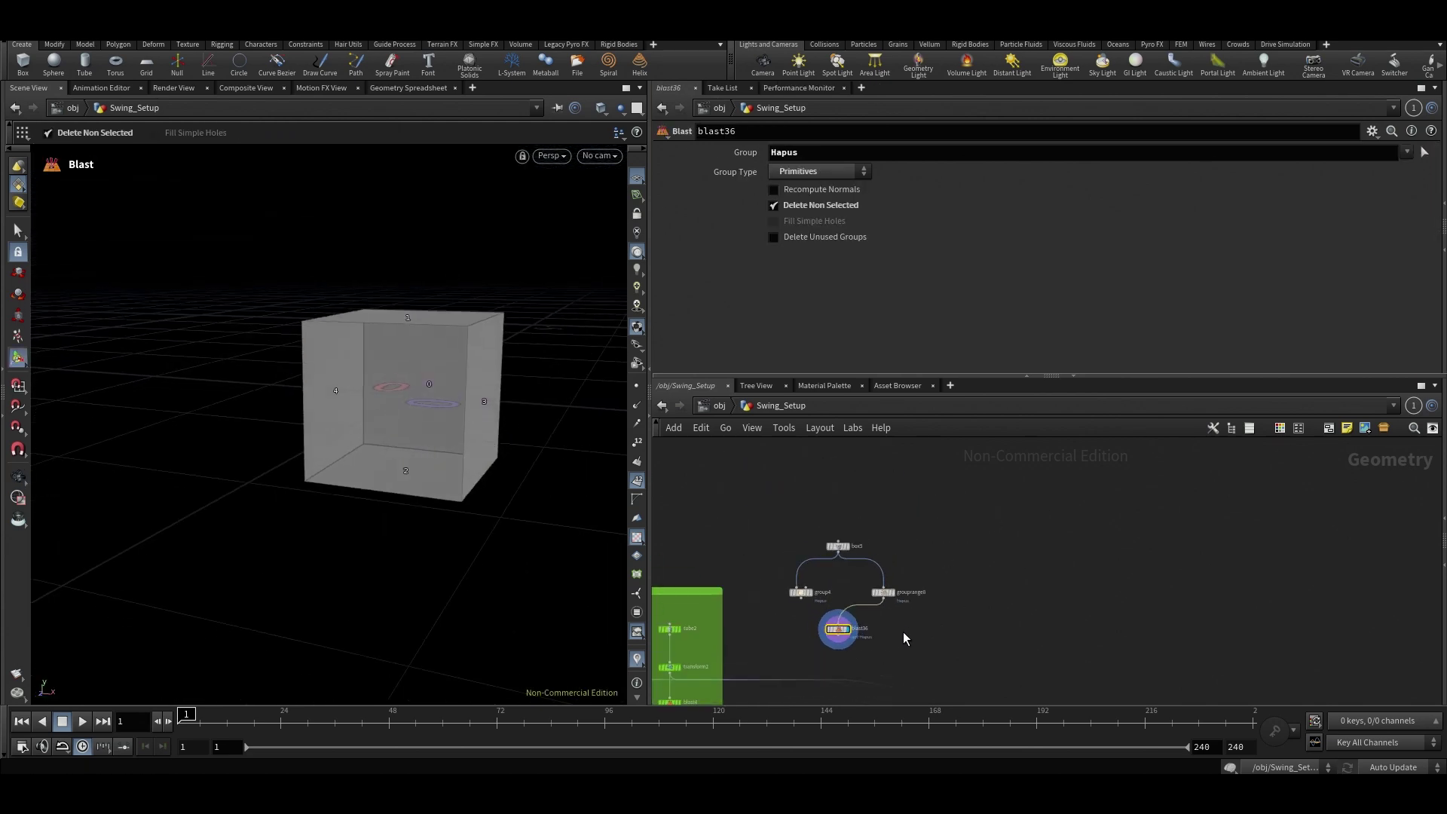
{"action": "scroll", "coordinate": [957, 527], "scroll_direction": "up", "scroll_amount": 6}
{"action": "left_click_drag", "start_coordinate": [517, 446], "coordinate": [377, 362]}
{"action": "middle_click_drag", "start_coordinate": [1063, 497], "coordinate": [1026, 581]}
{"action": "left_click_drag", "start_coordinate": [404, 331], "coordinate": [591, 404]}
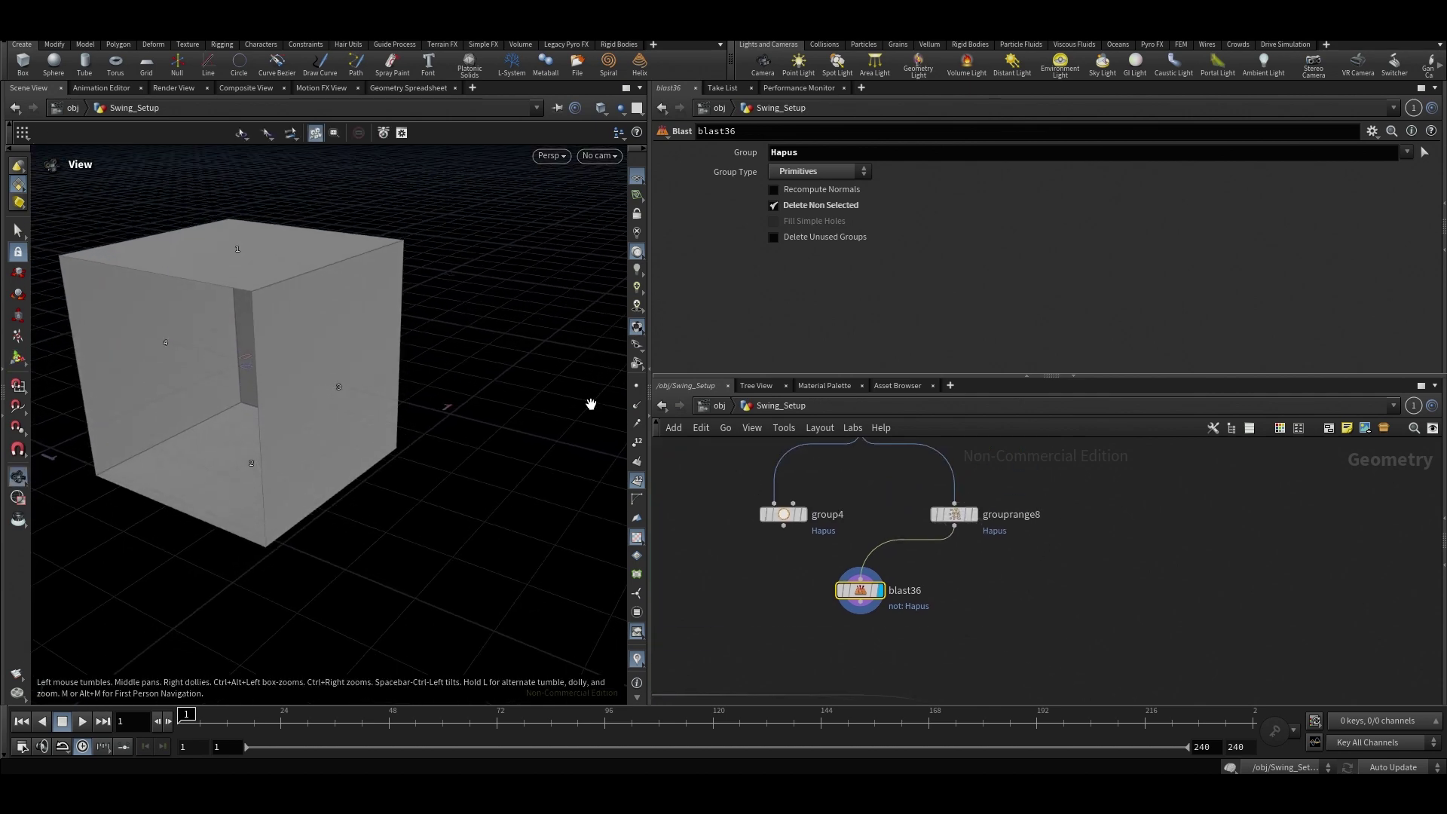
Display group4, connect it to blast36 in place of grouprange8, and inspect the Blast result.
{"action": "left_click", "coordinate": [802, 514]}
{"action": "left_click", "coordinate": [795, 516]}
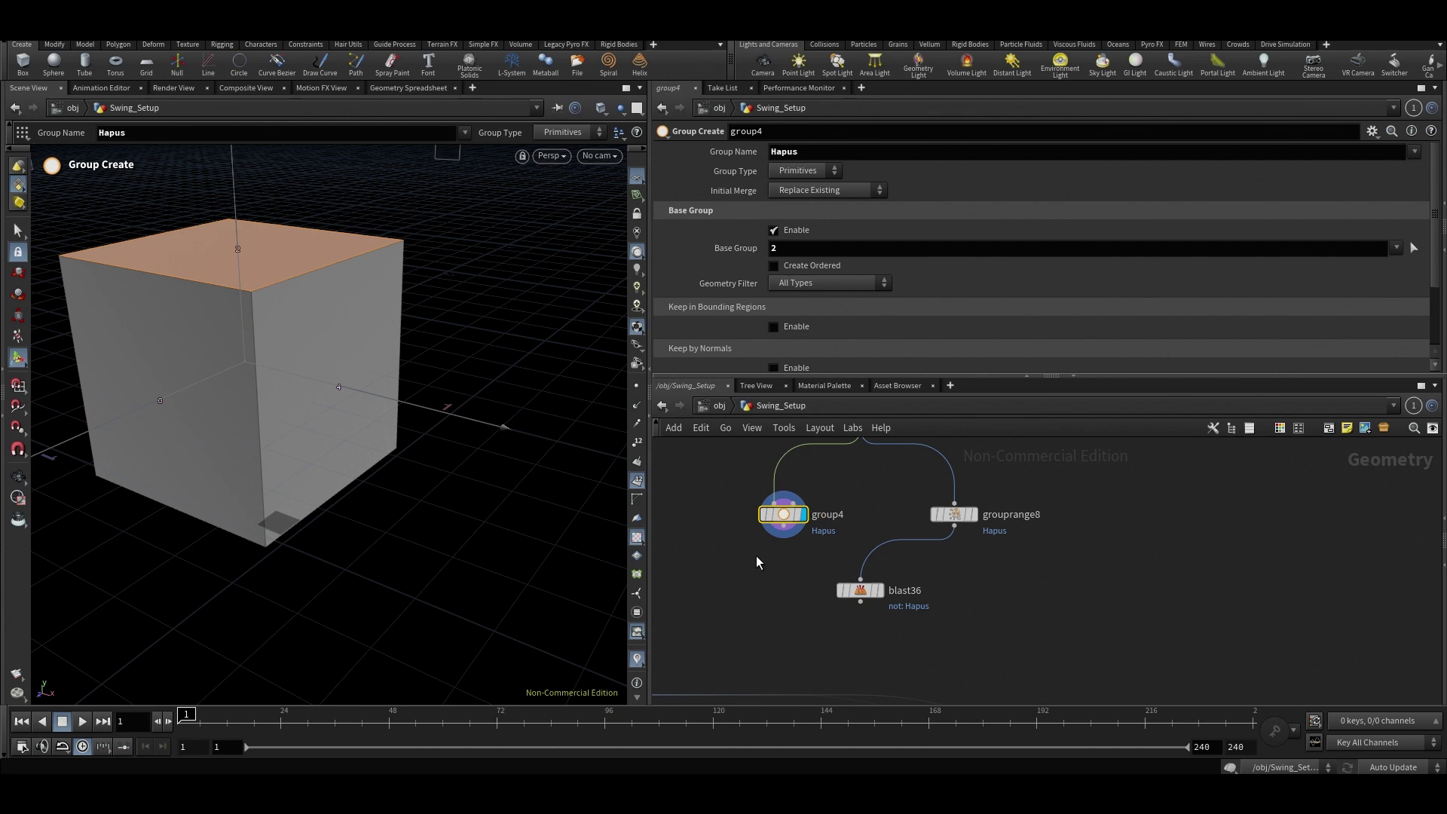
{"action": "left_click_drag", "start_coordinate": [784, 526], "coordinate": [860, 582]}
{"action": "key", "text": "r"}
{"action": "left_click", "coordinate": [863, 592]}
{"action": "left_click", "coordinate": [861, 591]}
{"action": "left_click_drag", "start_coordinate": [339, 385], "coordinate": [460, 392]}
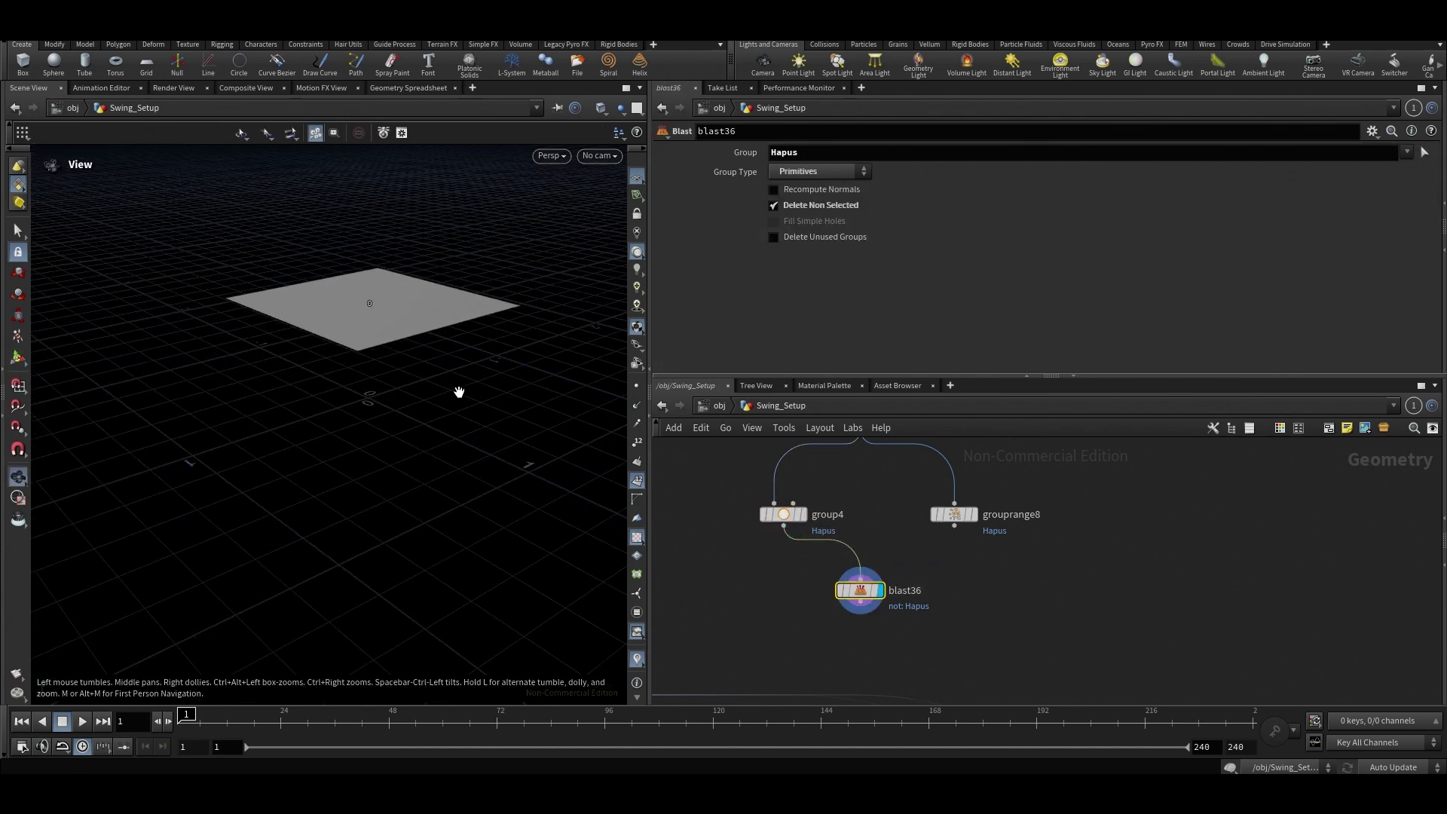
{"action": "key", "text": "Return"}
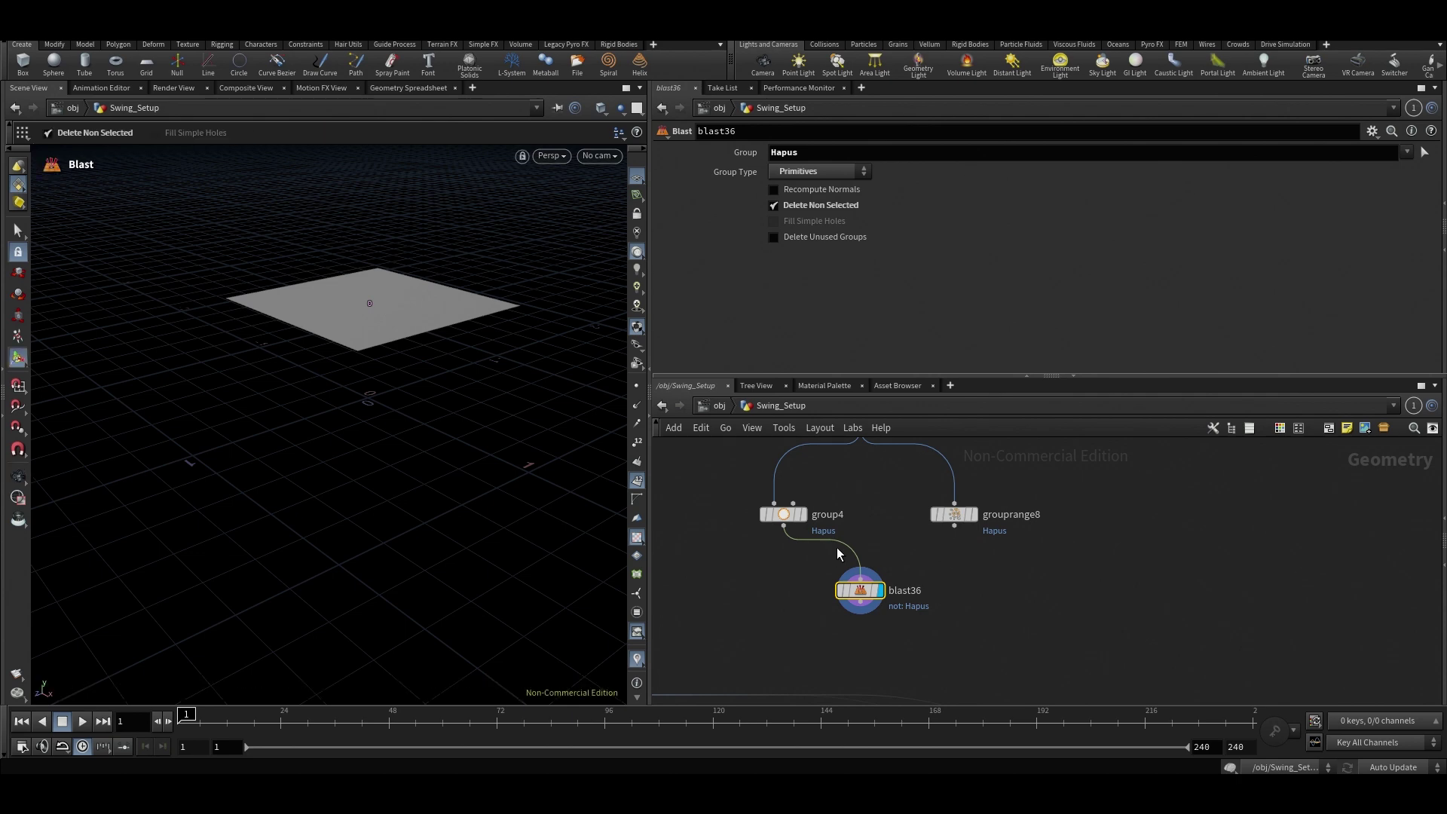
Reconnect grouprange8 to blast36 and inspect the resulting box faces.
{"action": "left_click_drag", "start_coordinate": [954, 525], "coordinate": [860, 574]}
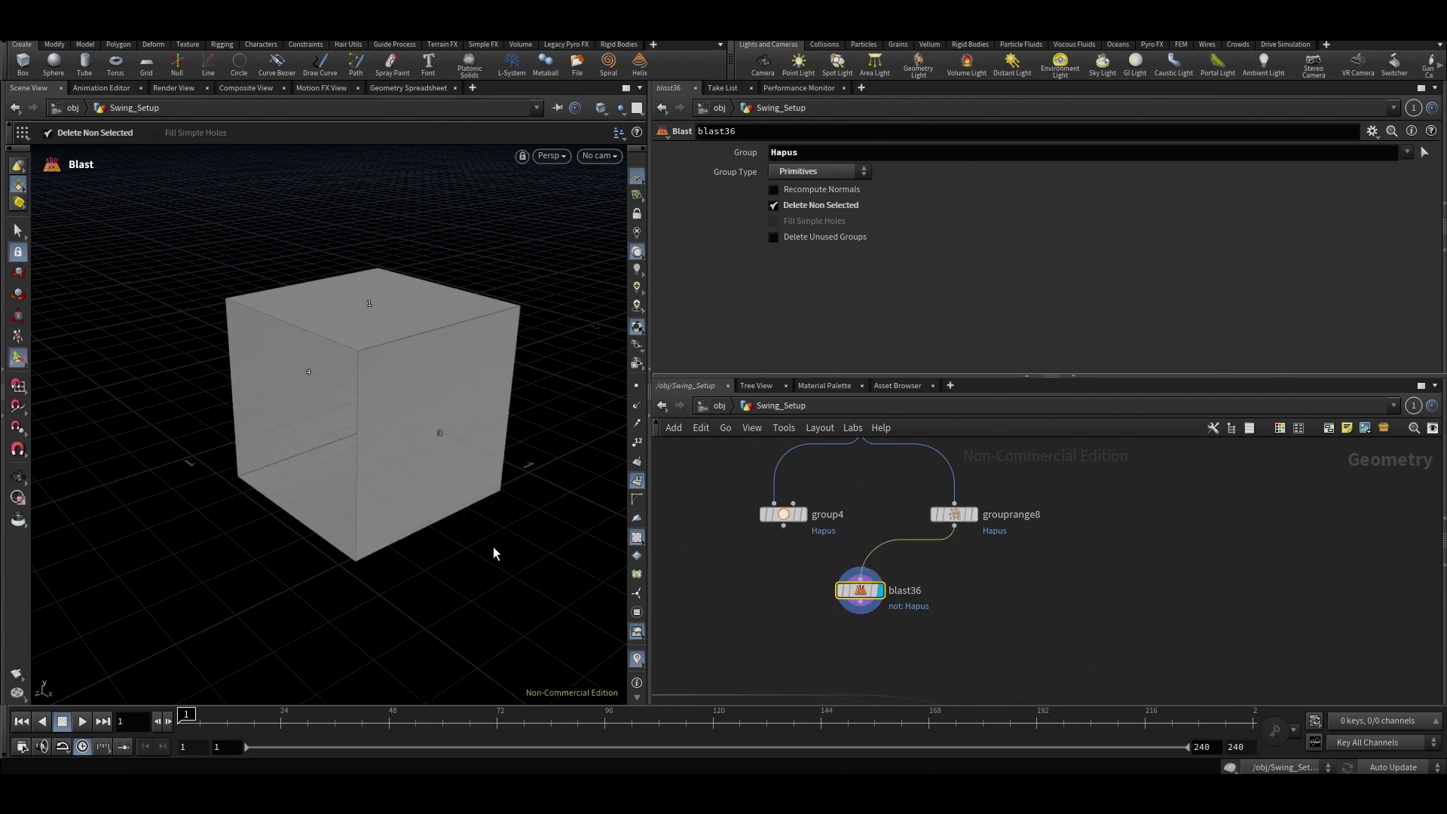
{"action": "key", "text": "Escape"}
{"action": "left_click_drag", "start_coordinate": [494, 555], "coordinate": [564, 484]}
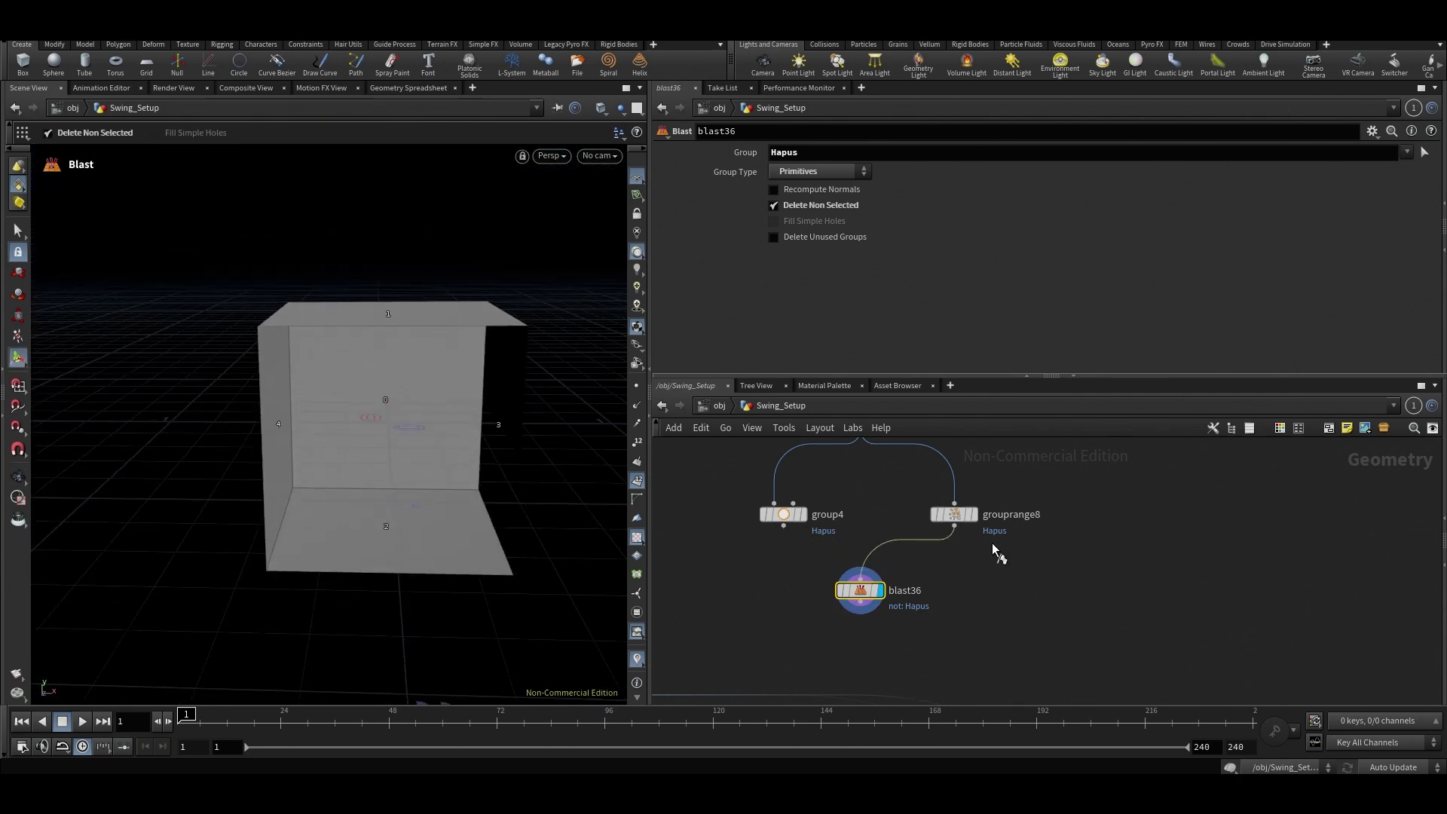
Compare the faces grouped by grouprange8 with the faces kept by blast36, displaying each node in turn.
{"action": "left_click", "coordinate": [965, 514]}
{"action": "left_click_drag", "start_coordinate": [382, 336], "coordinate": [475, 475]}
{"action": "key", "text": "Return"}
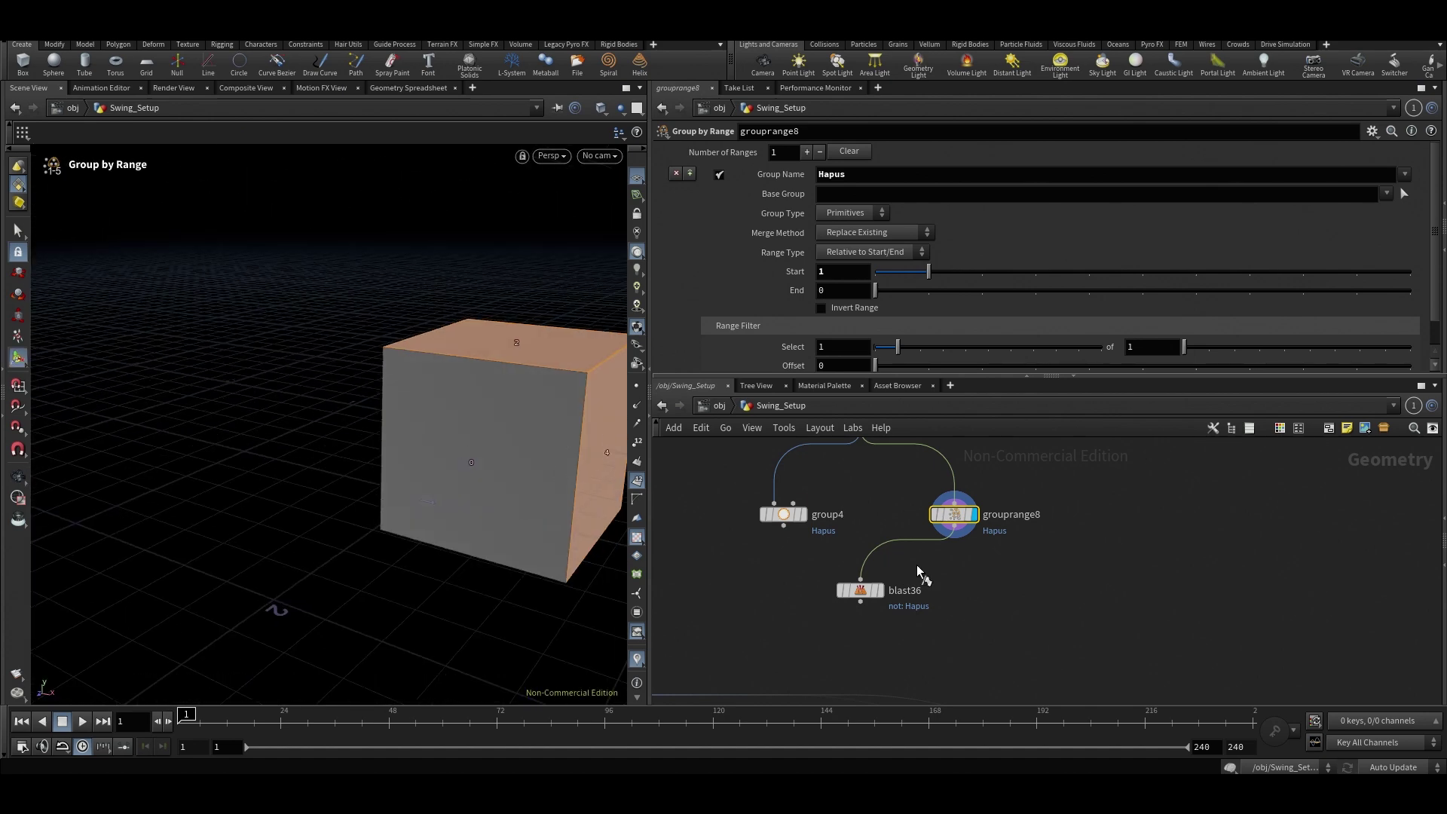
{"action": "left_click", "coordinate": [856, 587]}
{"action": "key", "text": "Escape"}
{"action": "left_click_drag", "start_coordinate": [381, 434], "coordinate": [429, 400]}
{"action": "right_click_drag", "start_coordinate": [430, 400], "coordinate": [448, 431]}
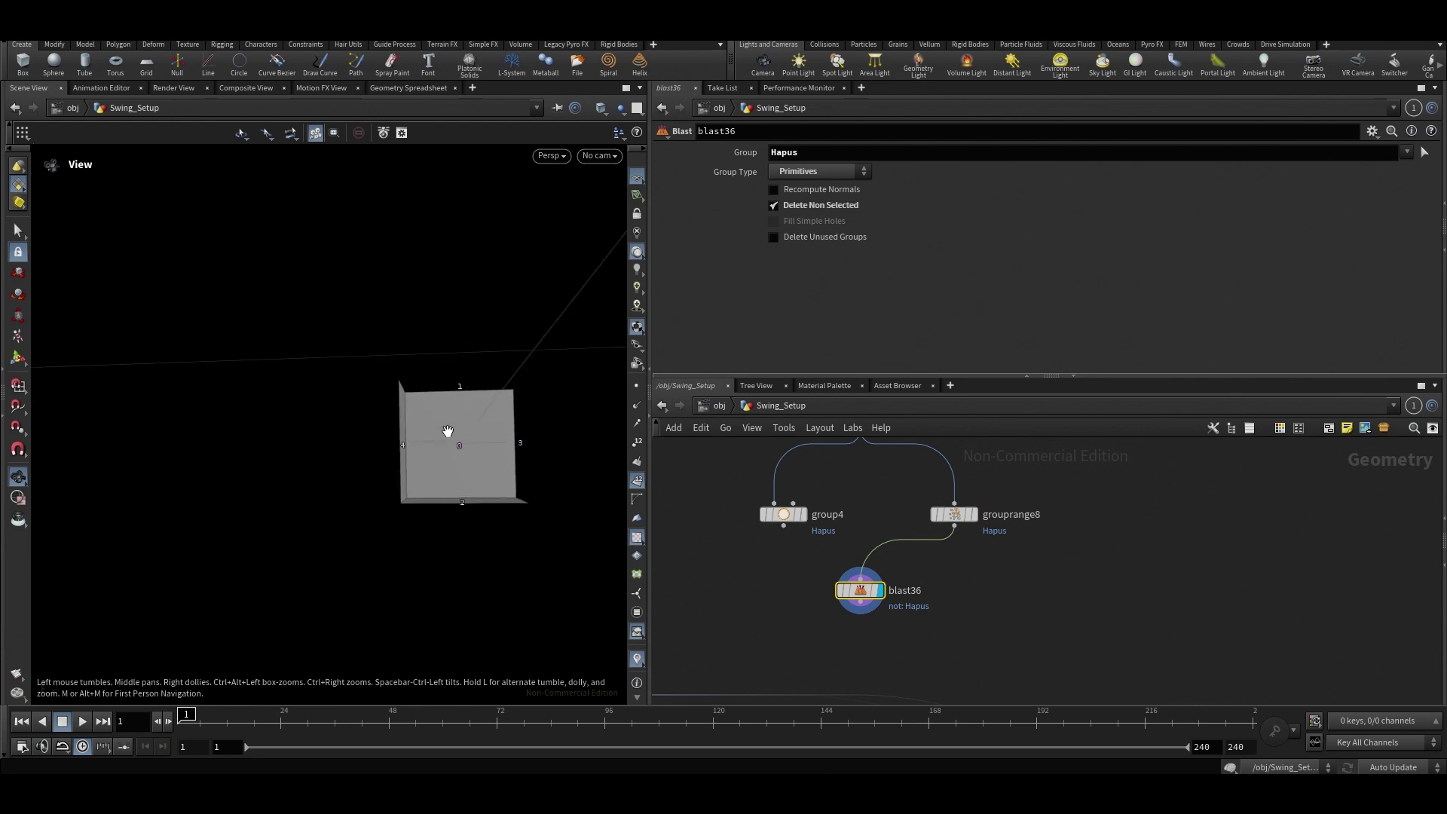
{"action": "left_click_drag", "start_coordinate": [448, 431], "coordinate": [490, 457], "text": "alt"}
Move blast36 beside grouprange8 and cut the wire between the two nodes.
{"action": "middle_click_drag", "start_coordinate": [942, 591], "coordinate": [934, 528]}
{"action": "scroll", "coordinate": [933, 532], "scroll_direction": "down", "scroll_amount": 5}
{"action": "scroll", "coordinate": [940, 532], "scroll_direction": "up", "scroll_amount": 4}
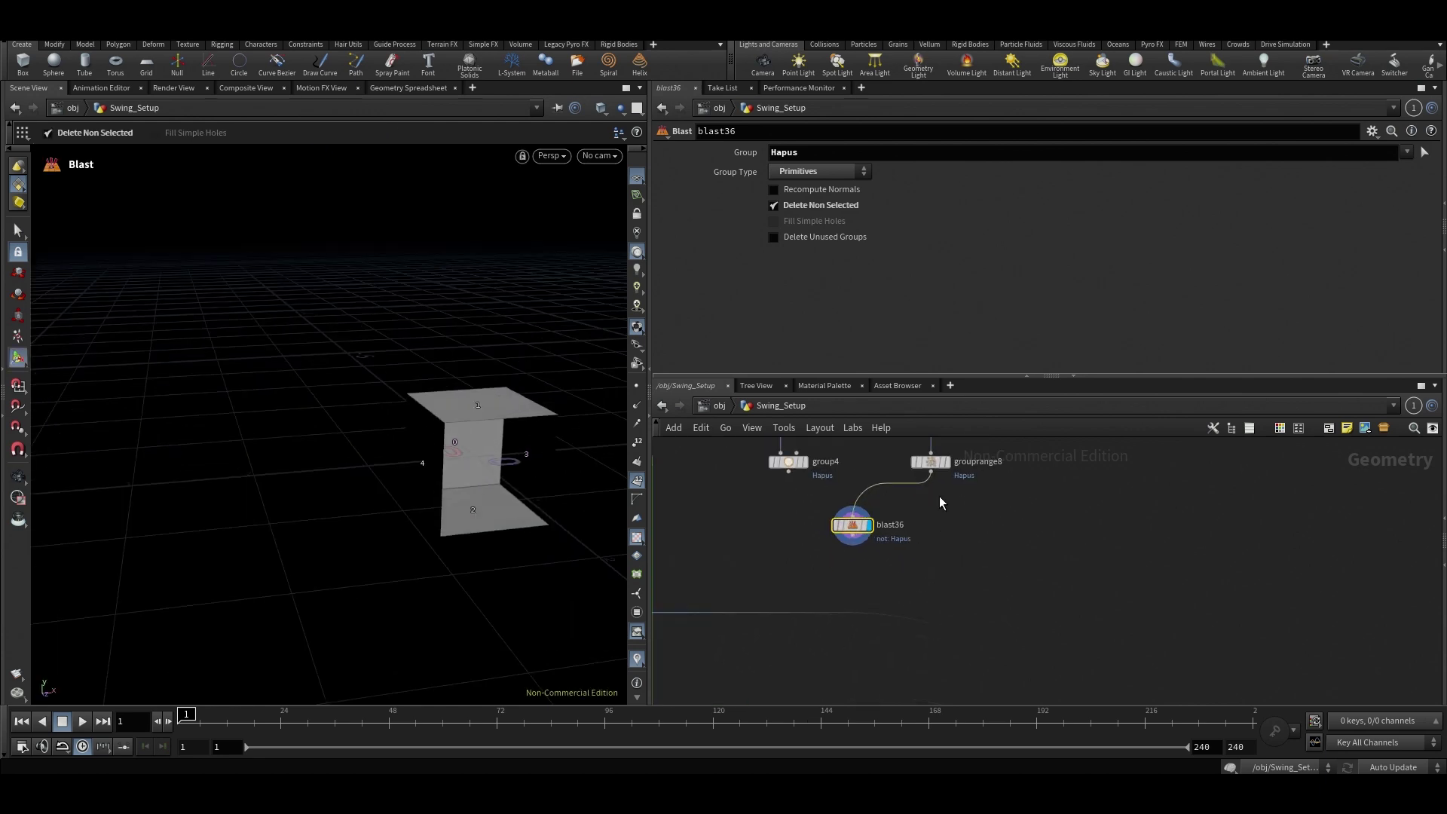
{"action": "scroll", "coordinate": [940, 499], "scroll_direction": "down", "scroll_amount": 2}
{"action": "left_click_drag", "start_coordinate": [883, 570], "coordinate": [985, 505]}
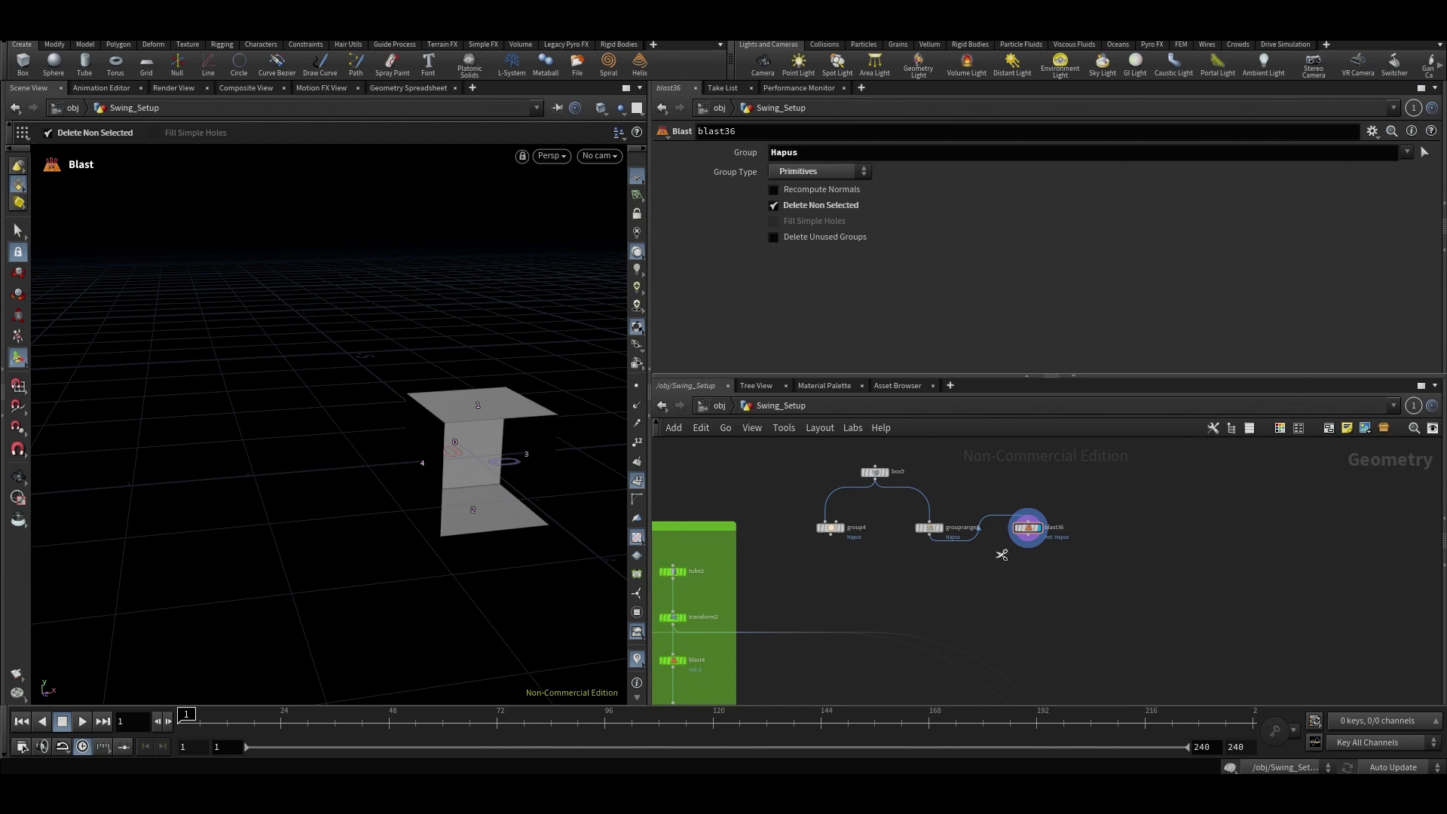
{"action": "left_click_drag", "start_coordinate": [1002, 554], "coordinate": [959, 525]}
Display and select tube1 in the Pillar Creation network box, hide the primitive numbers, and frame the tube.
{"action": "middle_click_drag", "start_coordinate": [841, 560], "coordinate": [1044, 495]}
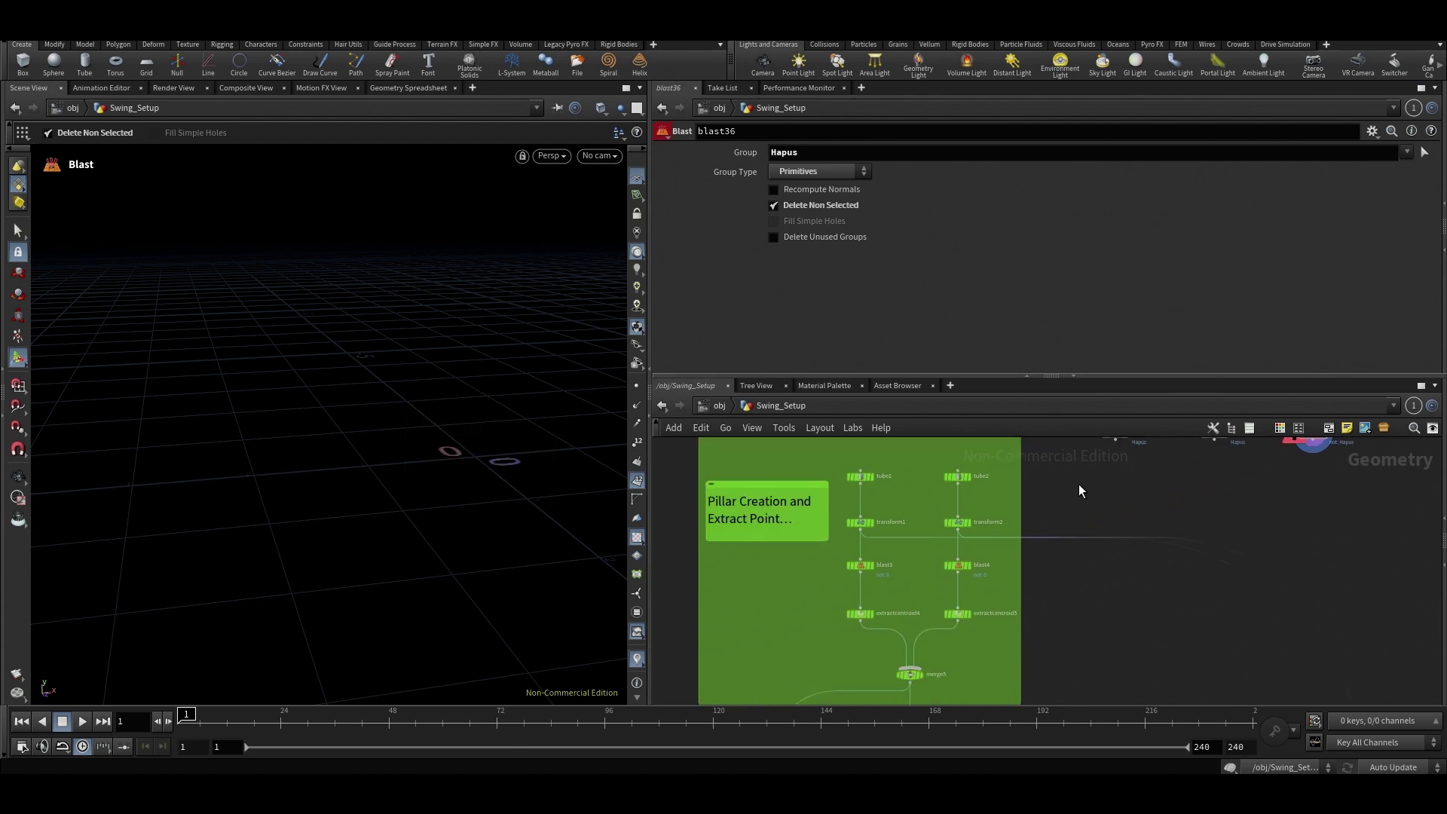
{"action": "scroll", "coordinate": [1007, 475], "scroll_direction": "down", "scroll_amount": 2}
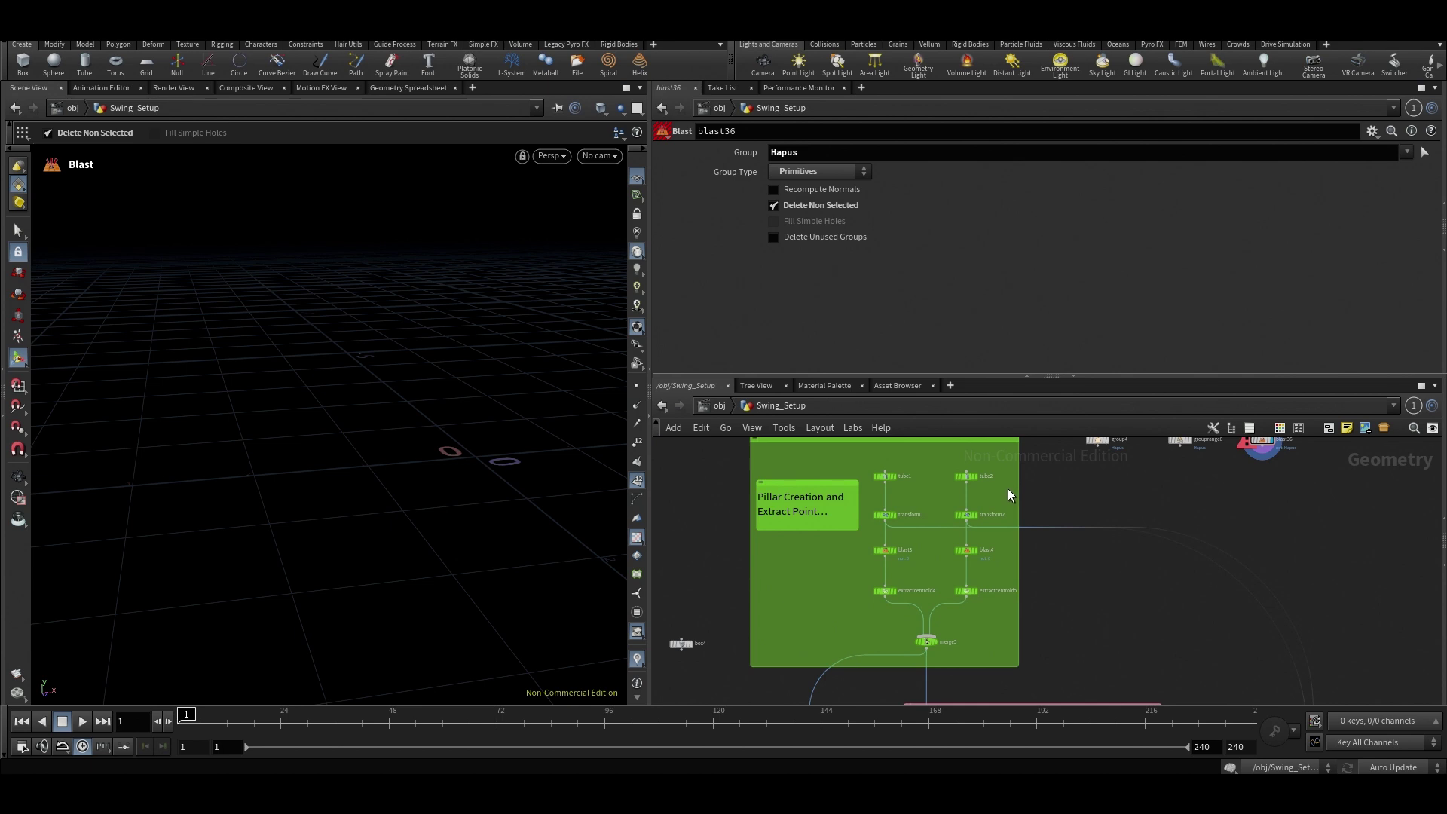
{"action": "scroll", "coordinate": [916, 494], "scroll_direction": "up", "scroll_amount": 4}
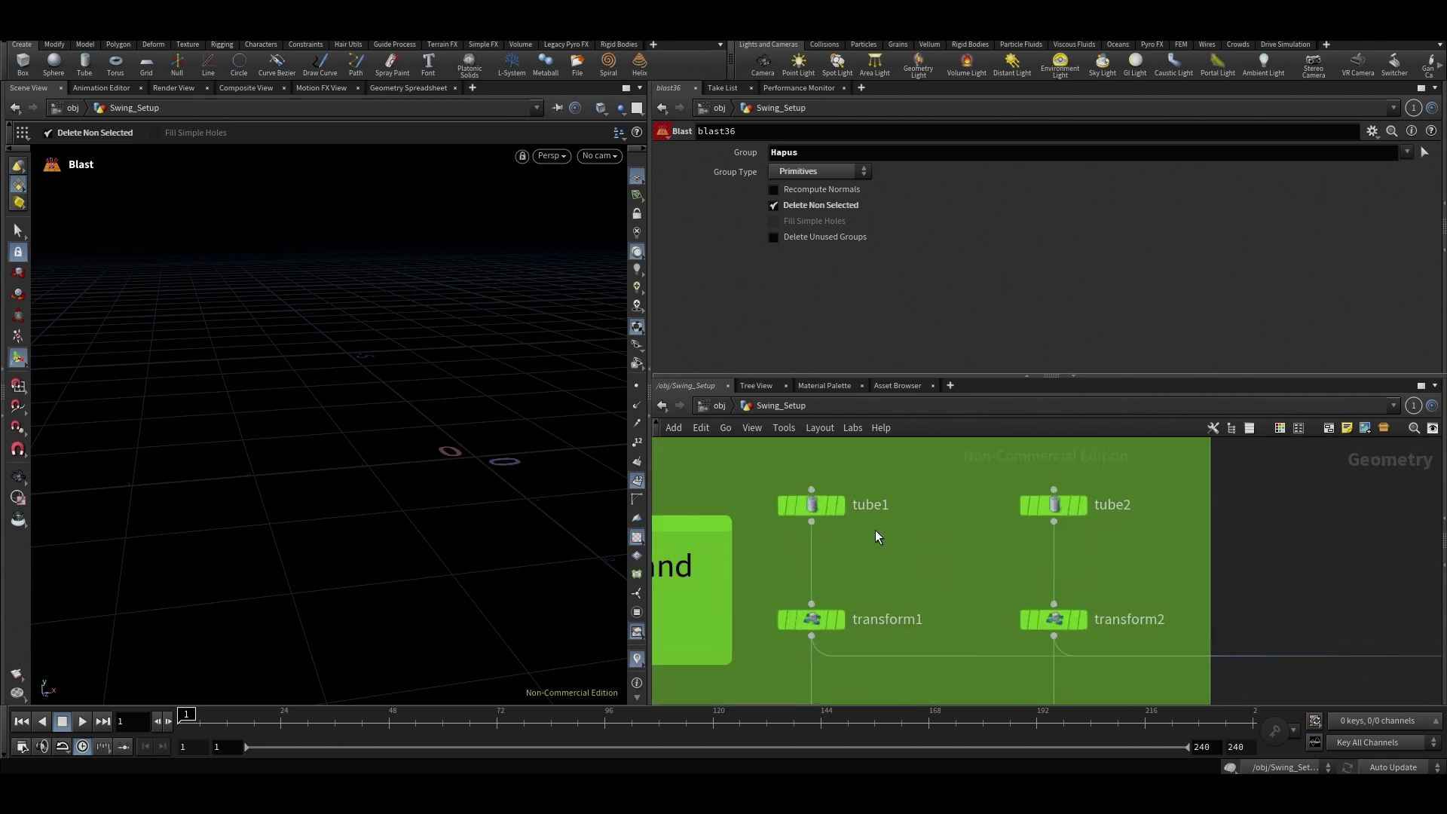
{"action": "key", "text": "r"}
{"action": "left_click_drag", "start_coordinate": [769, 485], "coordinate": [758, 476]}
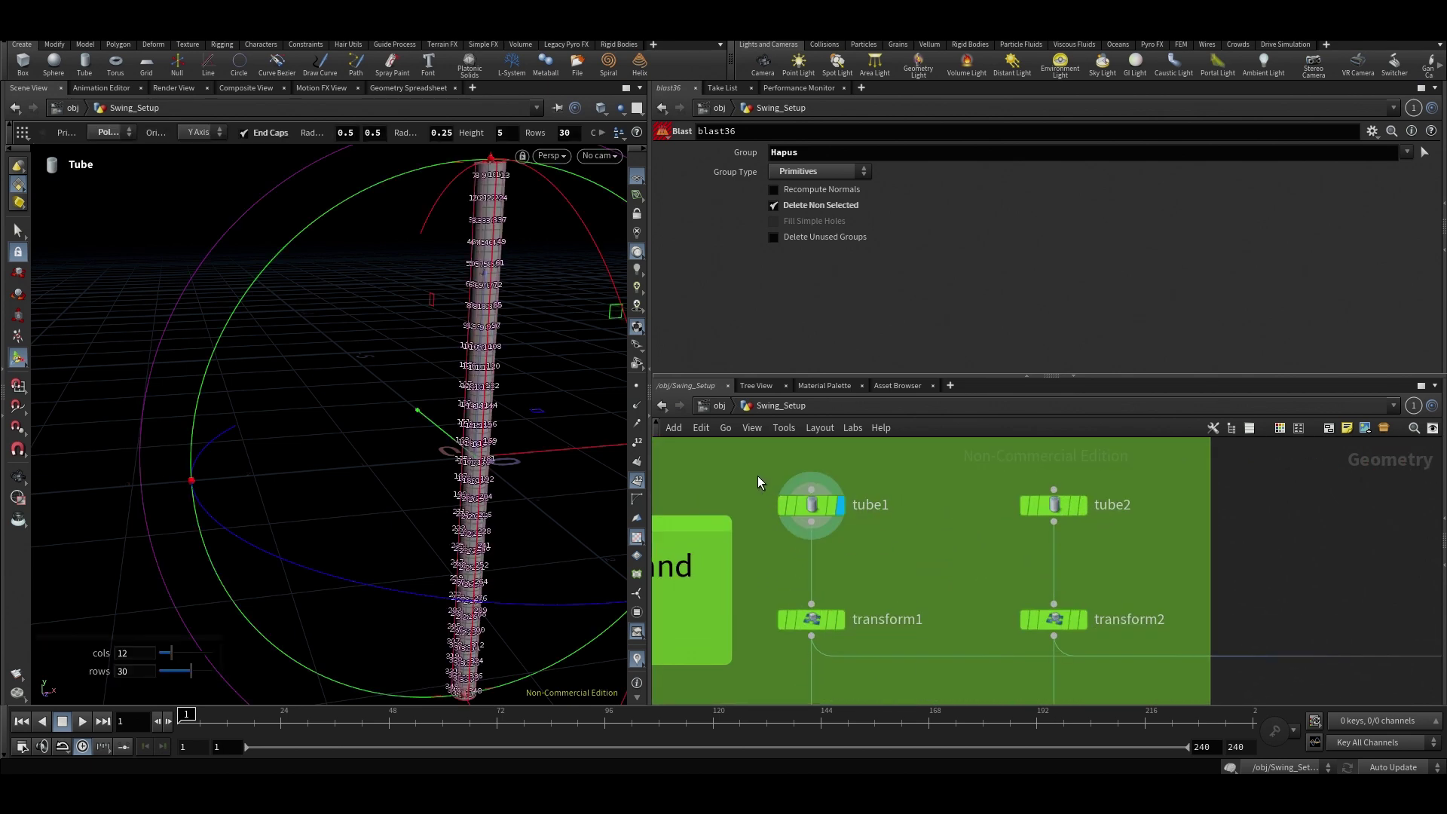
{"action": "left_click", "coordinate": [638, 480]}
{"action": "key", "text": "space+f"}
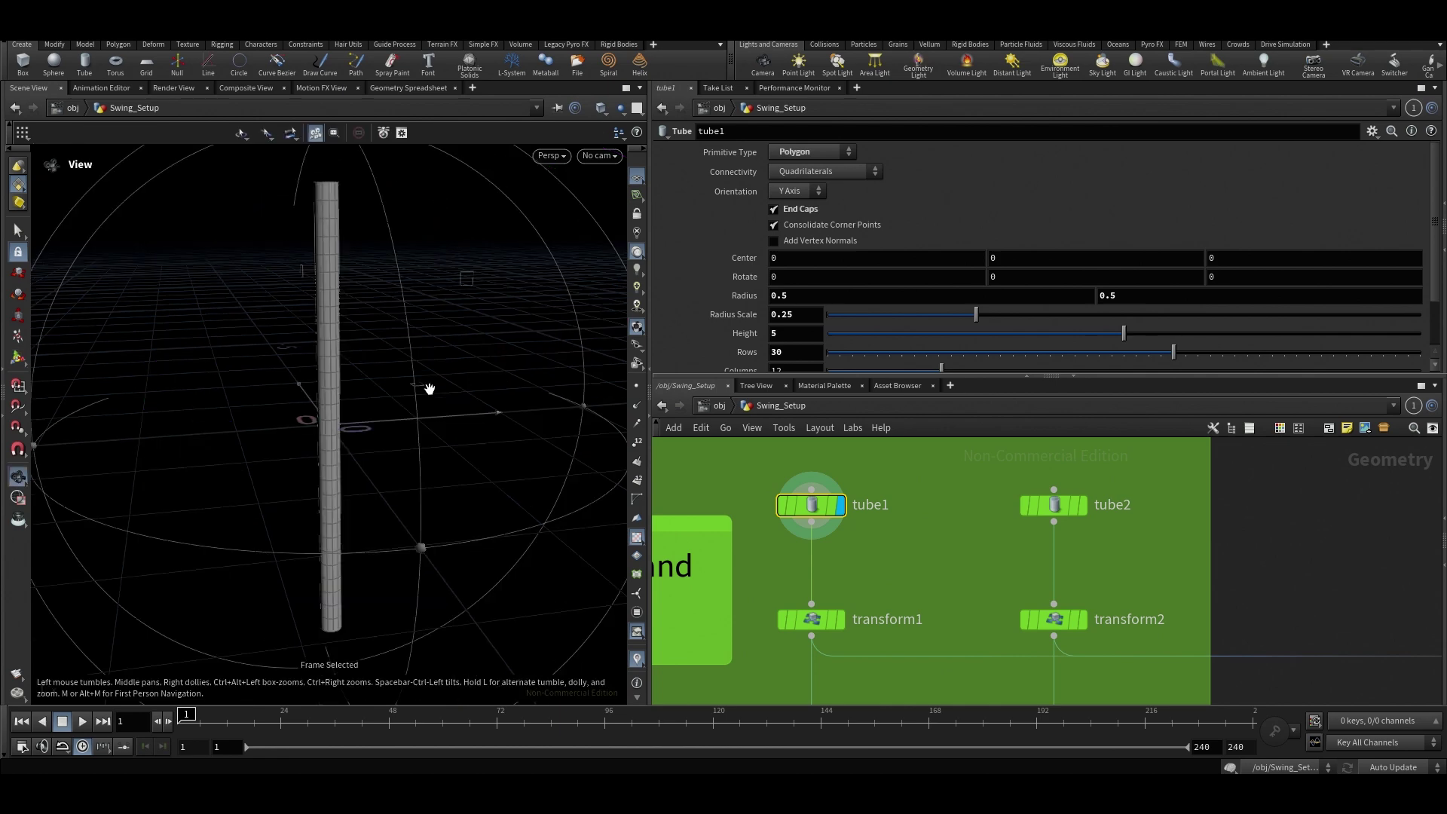
Widen the viewport pane and examine the tube1 pillar alongside its nodes.
{"action": "scroll", "coordinate": [467, 386], "scroll_direction": "down", "scroll_amount": 6}
{"action": "key", "text": "Return"}
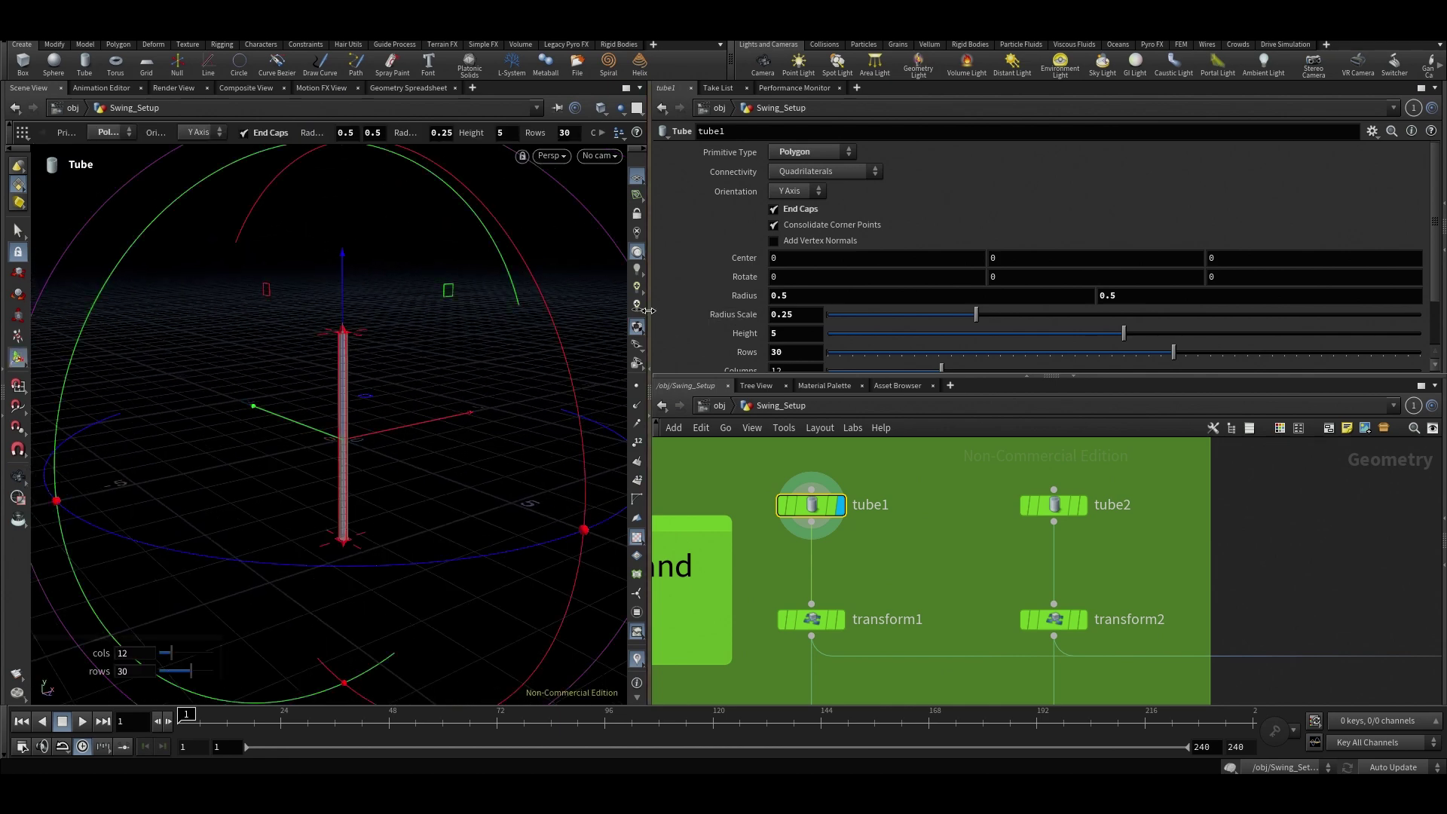
{"action": "left_click_drag", "start_coordinate": [649, 311], "coordinate": [746, 312]}
{"action": "scroll", "coordinate": [964, 473], "scroll_direction": "down", "scroll_amount": 4}
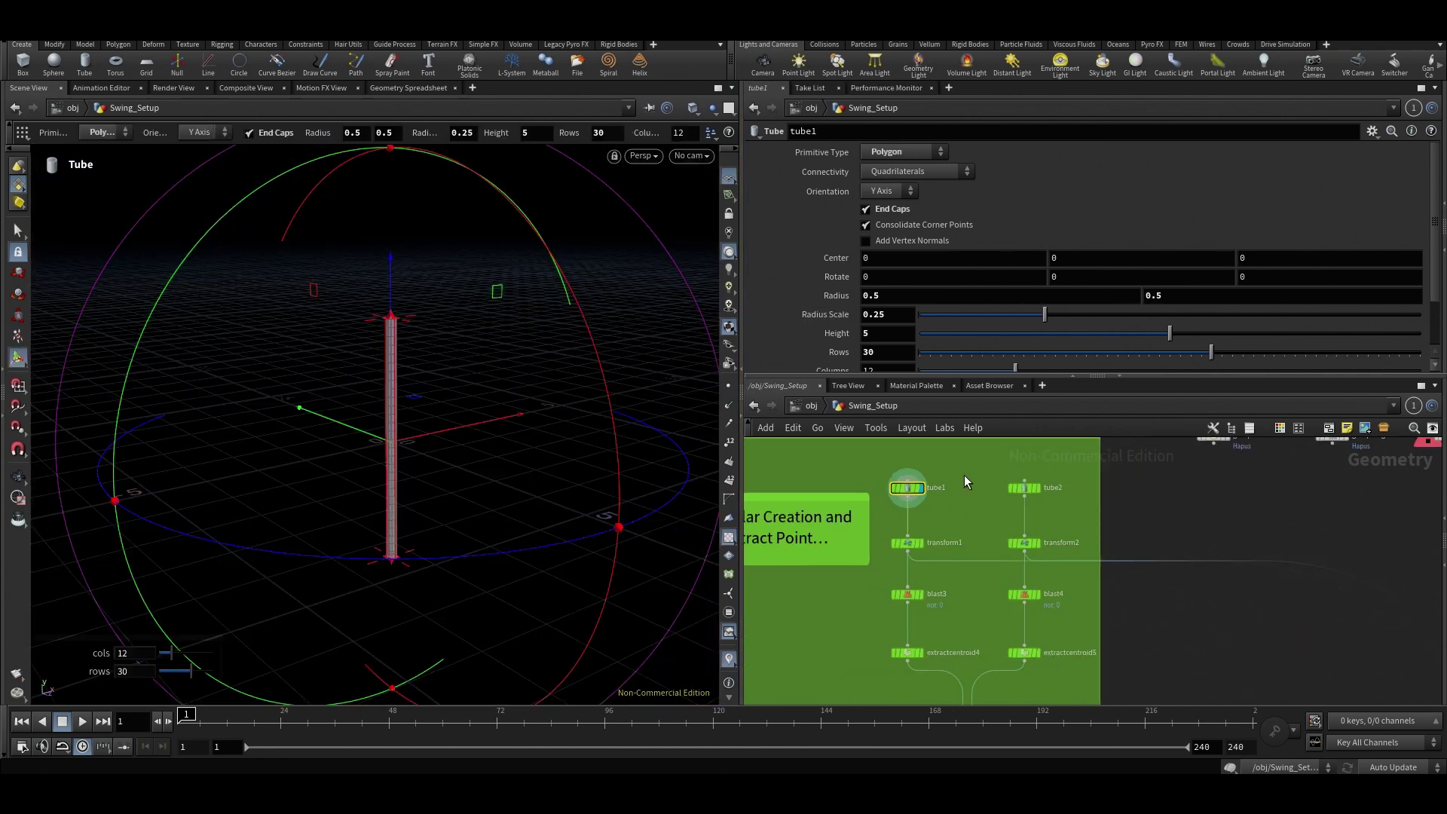
{"action": "middle_click_drag", "start_coordinate": [989, 466], "coordinate": [952, 536]}
{"action": "scroll", "coordinate": [951, 535], "scroll_direction": "up", "scroll_amount": 1}
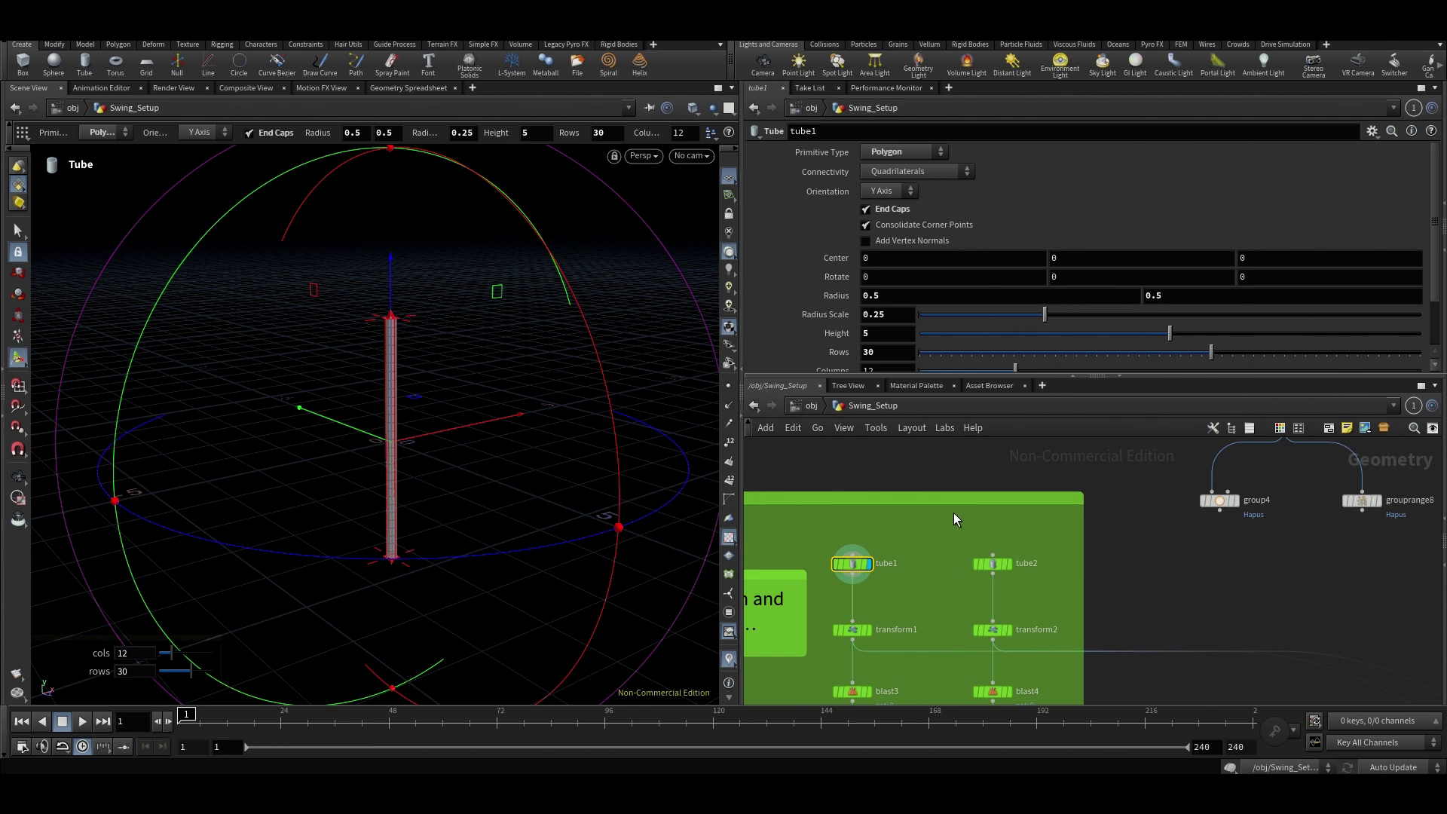
{"action": "left_click_drag", "start_coordinate": [527, 301], "coordinate": [482, 310], "text": "alt"}
{"action": "scroll", "coordinate": [400, 335], "scroll_direction": "up", "scroll_amount": 4}
{"action": "scroll", "coordinate": [402, 338], "scroll_direction": "down", "scroll_amount": 2}
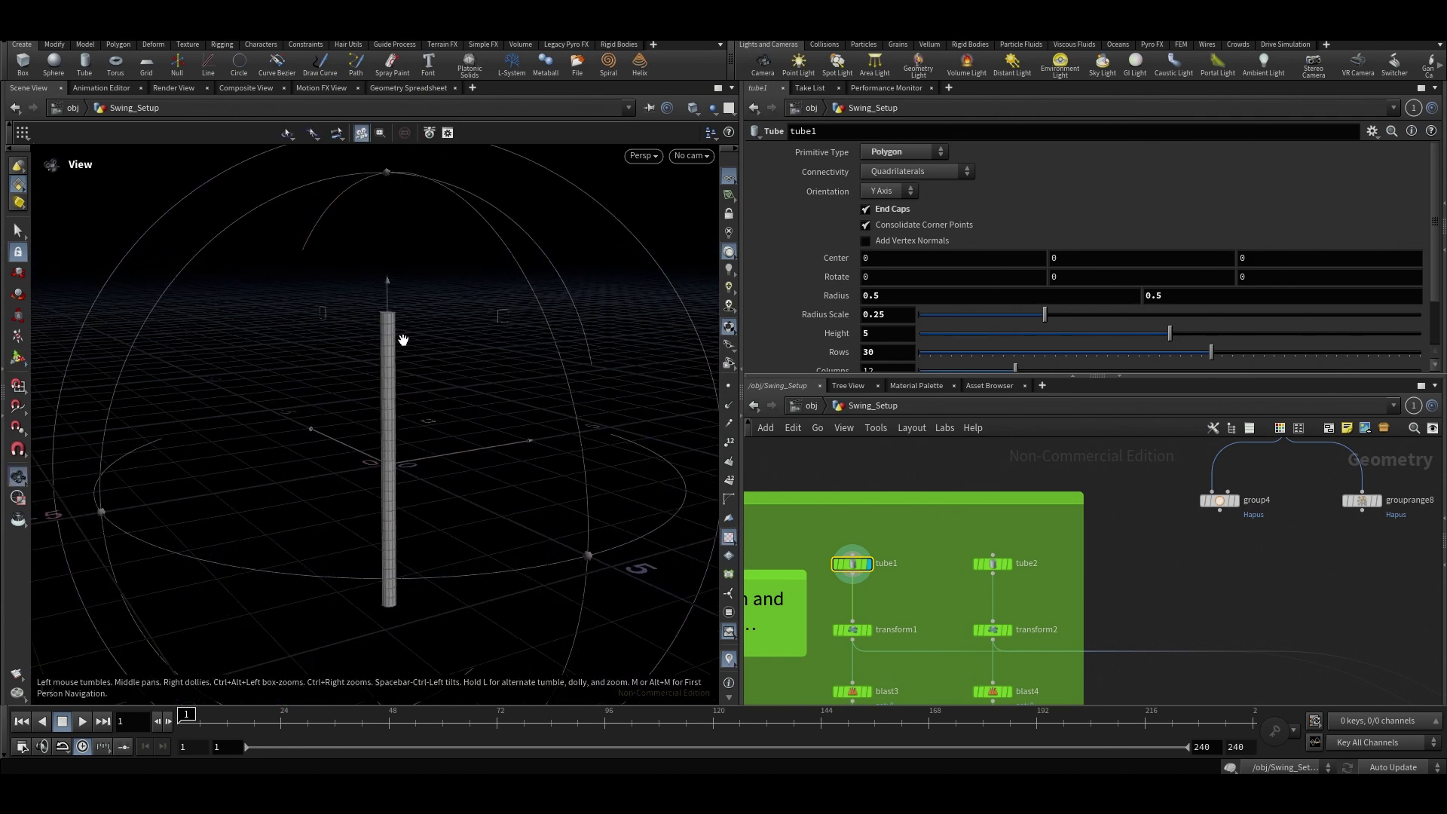
{"action": "middle_click_drag", "start_coordinate": [403, 340], "coordinate": [410, 291], "text": "alt"}
{"action": "scroll", "coordinate": [410, 291], "scroll_direction": "up", "scroll_amount": 2}
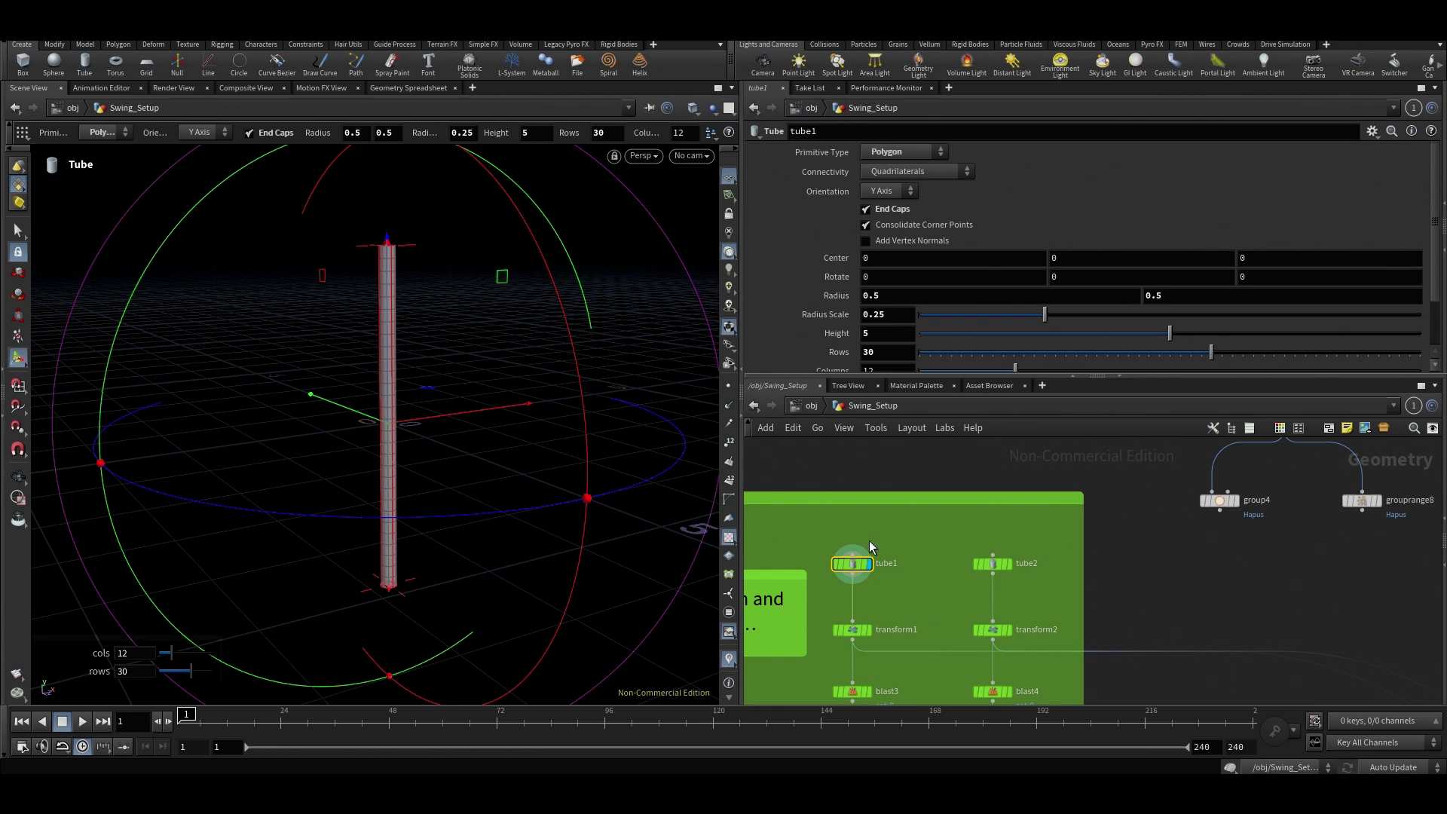
{"action": "left_click_drag", "start_coordinate": [364, 326], "coordinate": [392, 355], "text": "alt"}
{"action": "scroll", "coordinate": [391, 355], "scroll_direction": "up", "scroll_amount": 2}
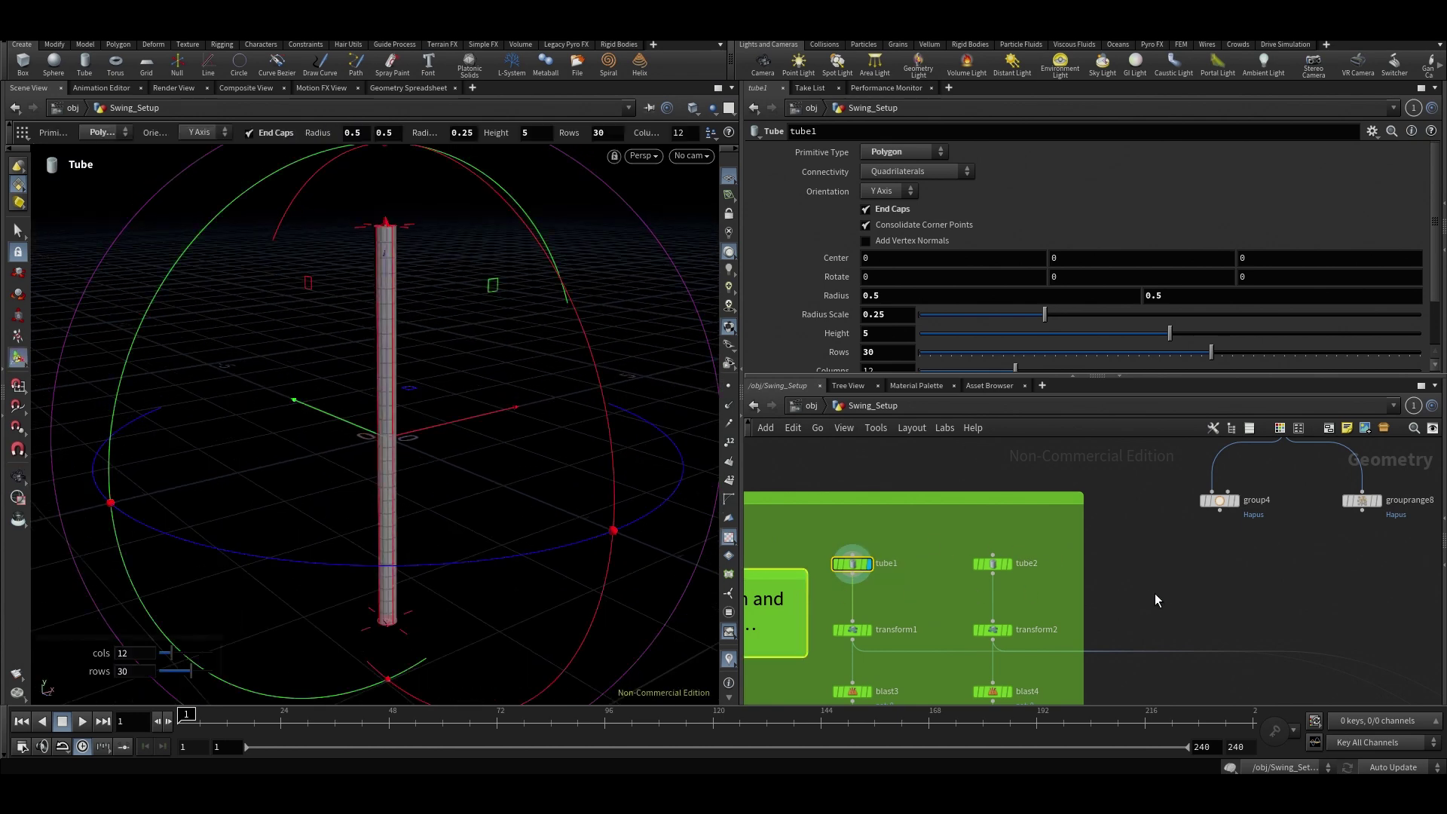
Add a Tube (Polygons) node in the empty area beside the Pillar Creation network box.
{"action": "middle_click_drag", "start_coordinate": [1139, 593], "coordinate": [1081, 553]}
{"action": "scroll", "coordinate": [1081, 553], "scroll_direction": "down", "scroll_amount": 2}
{"action": "scroll", "coordinate": [1070, 561], "scroll_direction": "up", "scroll_amount": 2}
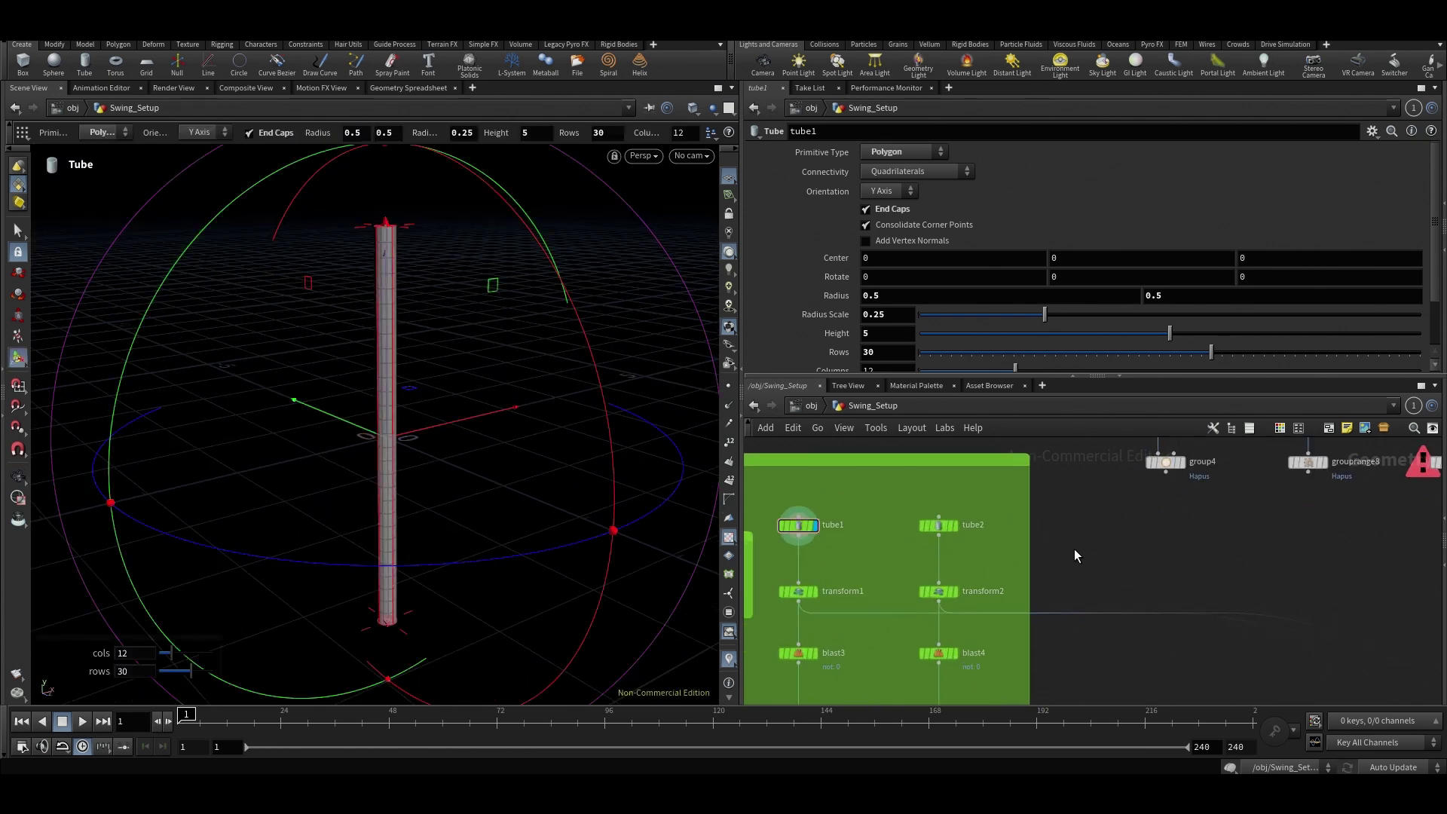
{"action": "key", "text": "Tab"}
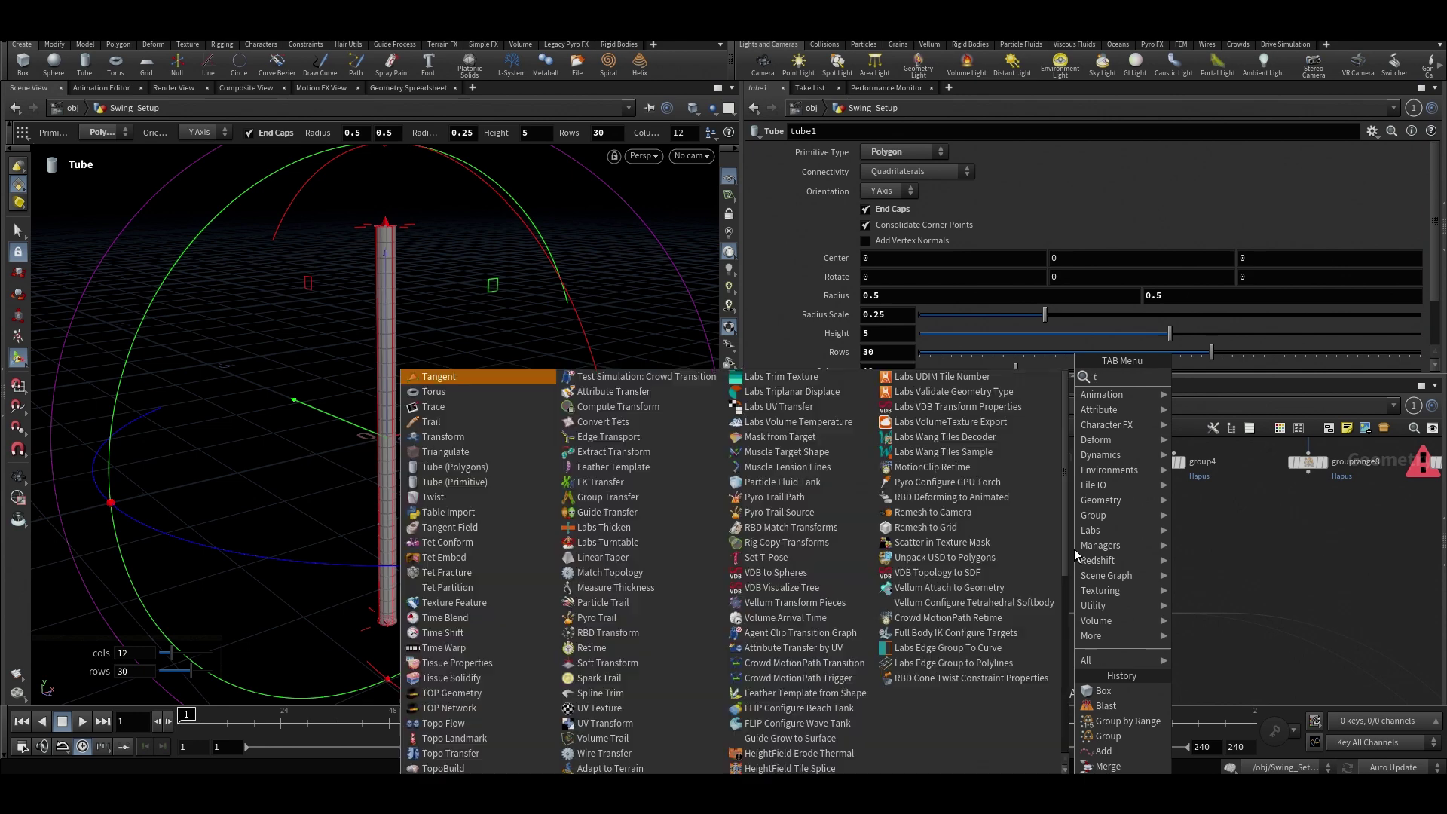
{"action": "type", "text": "tube"}
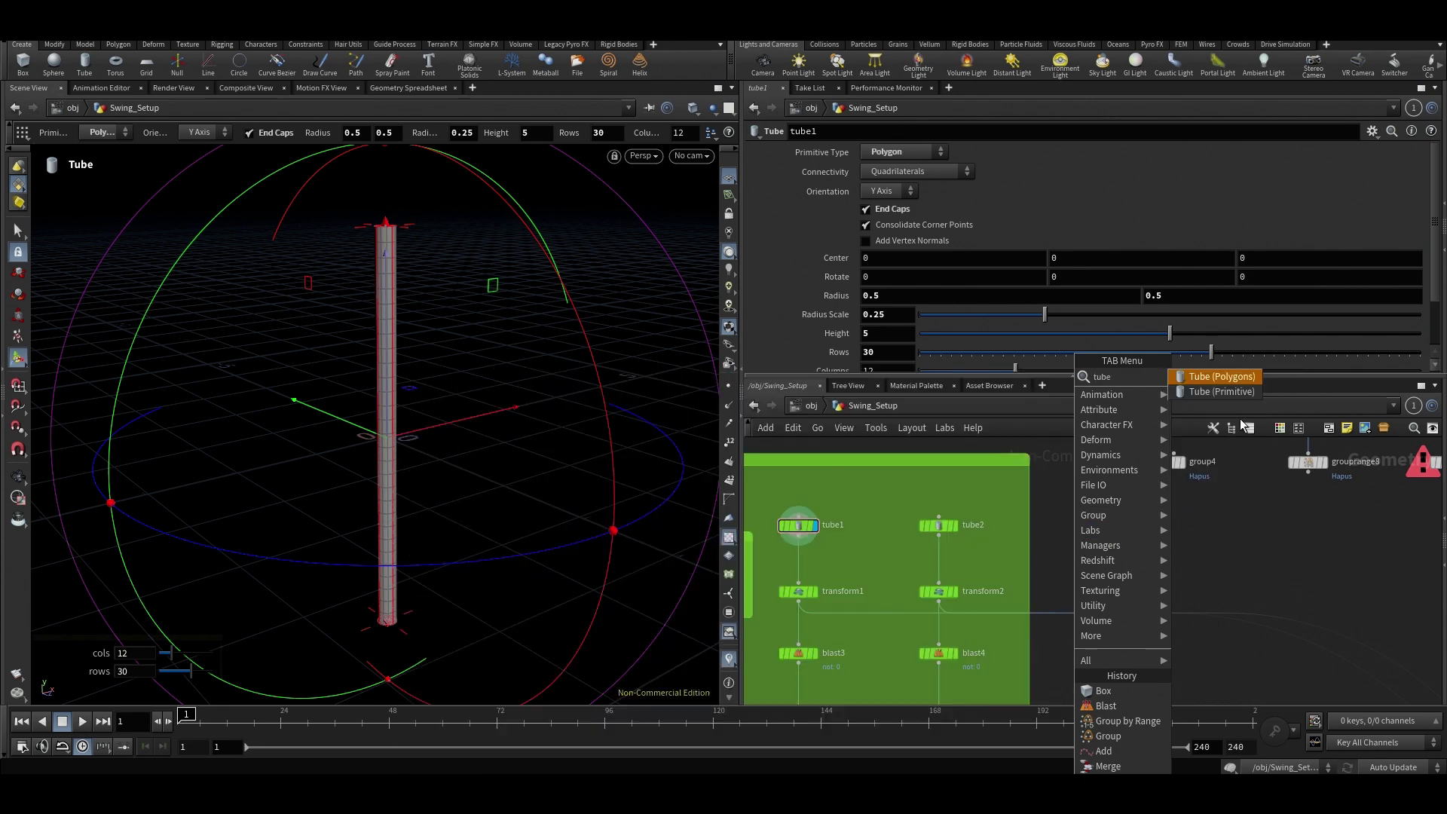
{"action": "left_click", "coordinate": [1226, 380]}
{"action": "left_click", "coordinate": [1111, 522]}
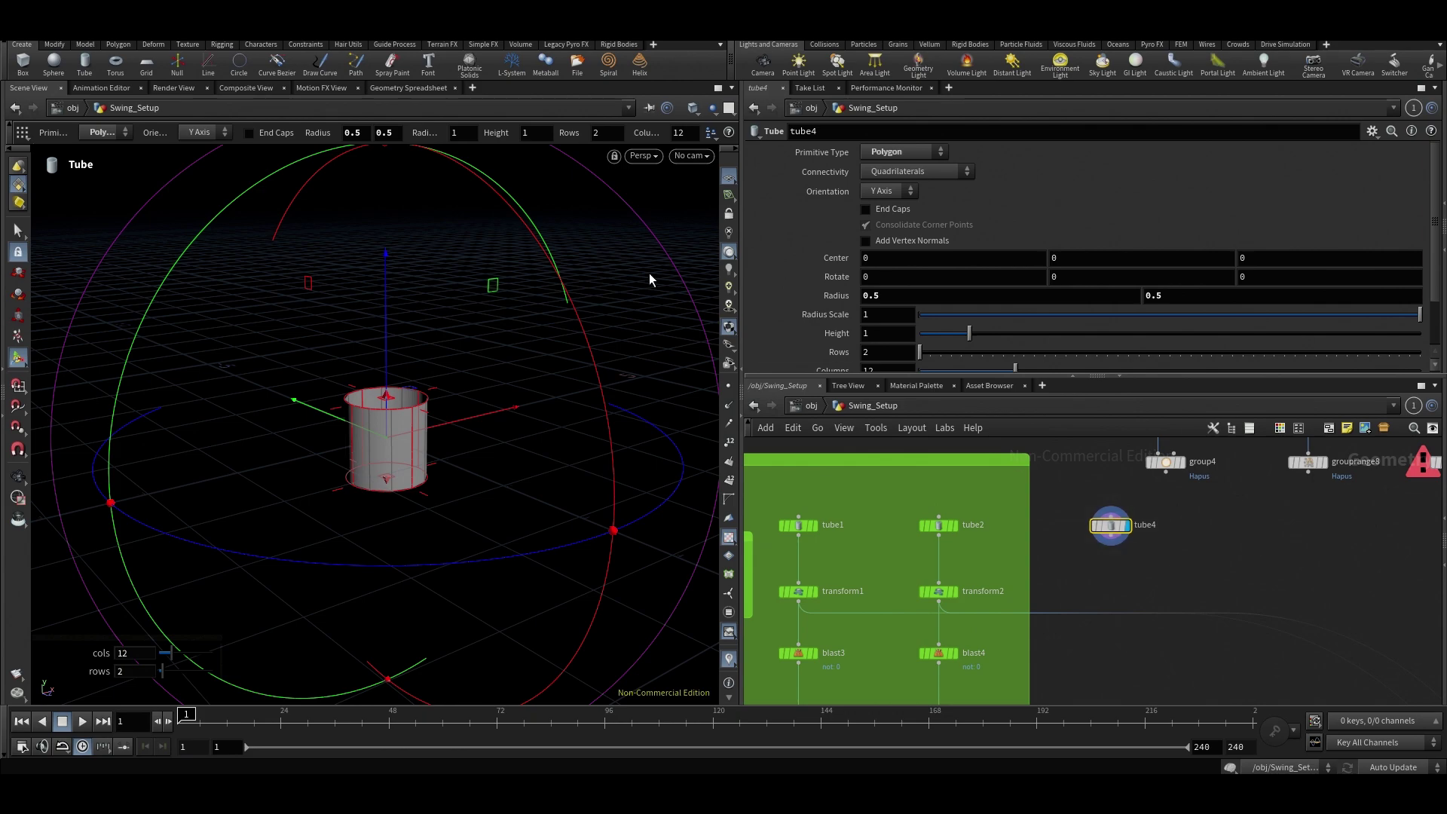
Frame the new default tube and compare its geometry and parameters with those of tube1.
{"action": "key", "text": "Escape"}
{"action": "key", "text": "f"}
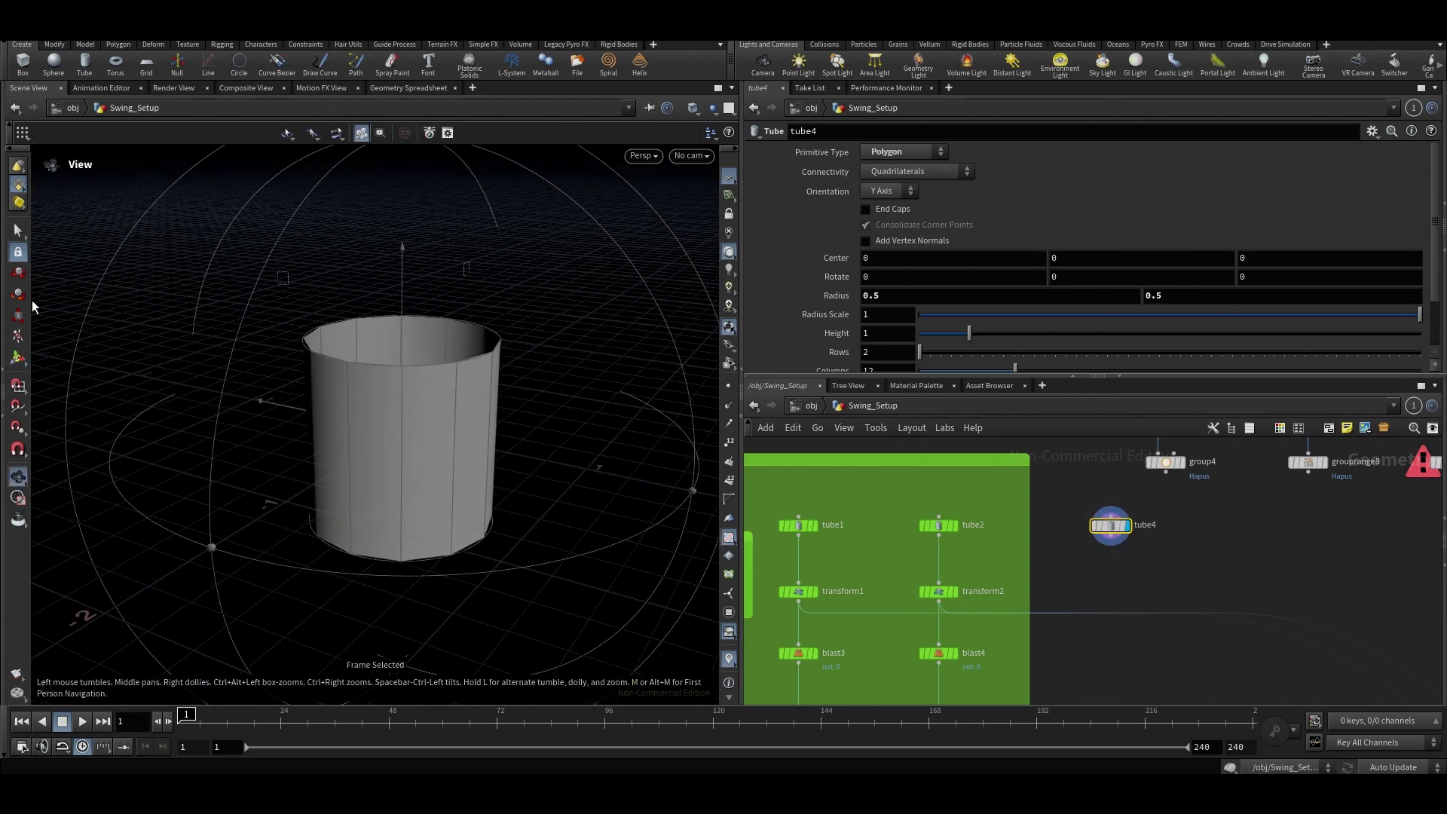
{"action": "key", "text": "Return"}
{"action": "left_click", "coordinate": [18, 234]}
{"action": "scroll", "coordinate": [481, 378], "scroll_direction": "down", "scroll_amount": 2}
{"action": "left_click_drag", "start_coordinate": [481, 378], "coordinate": [453, 392], "text": "alt"}
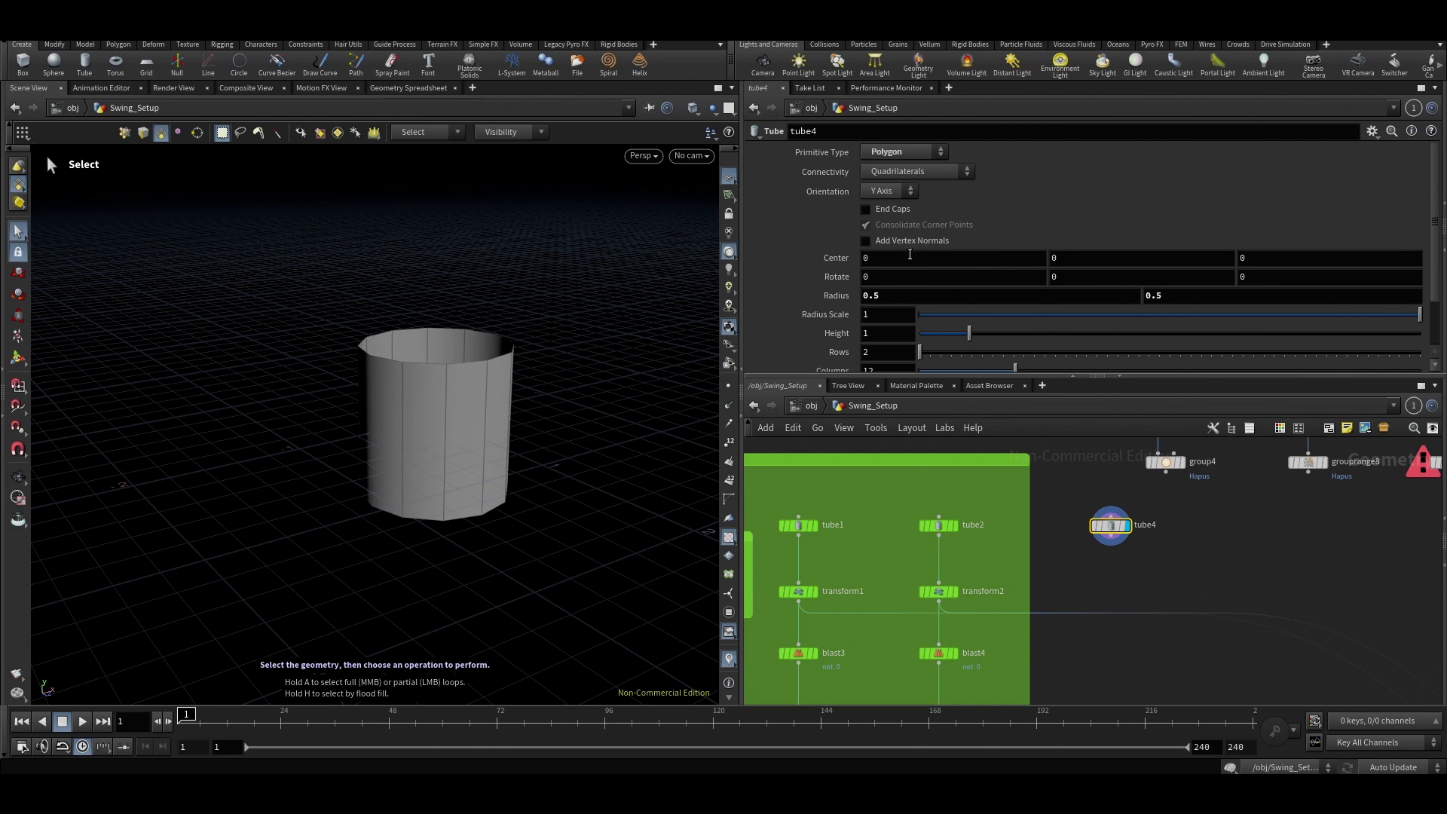
{"action": "left_click", "coordinate": [784, 519]}
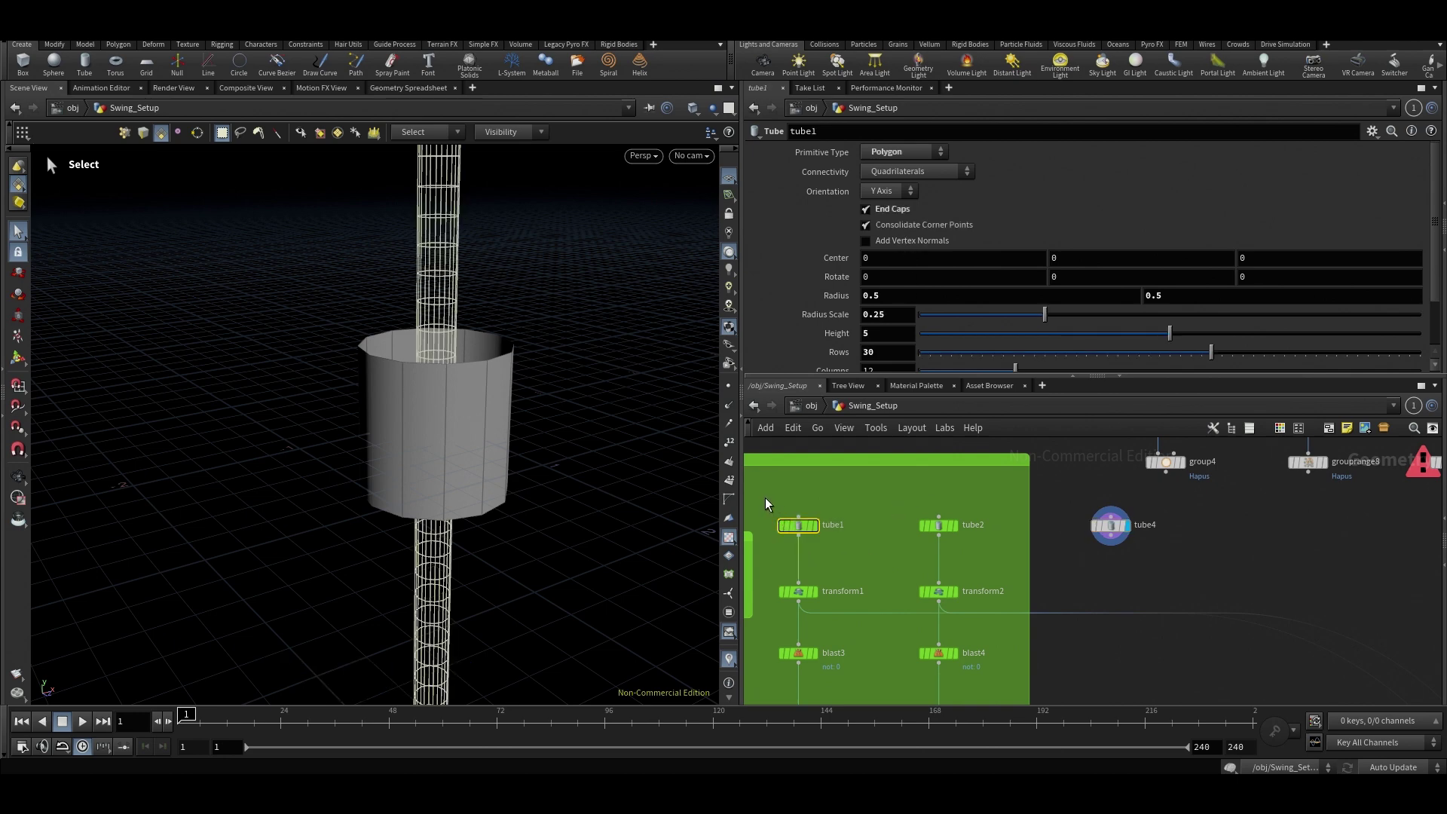
{"action": "left_click", "coordinate": [1110, 525]}
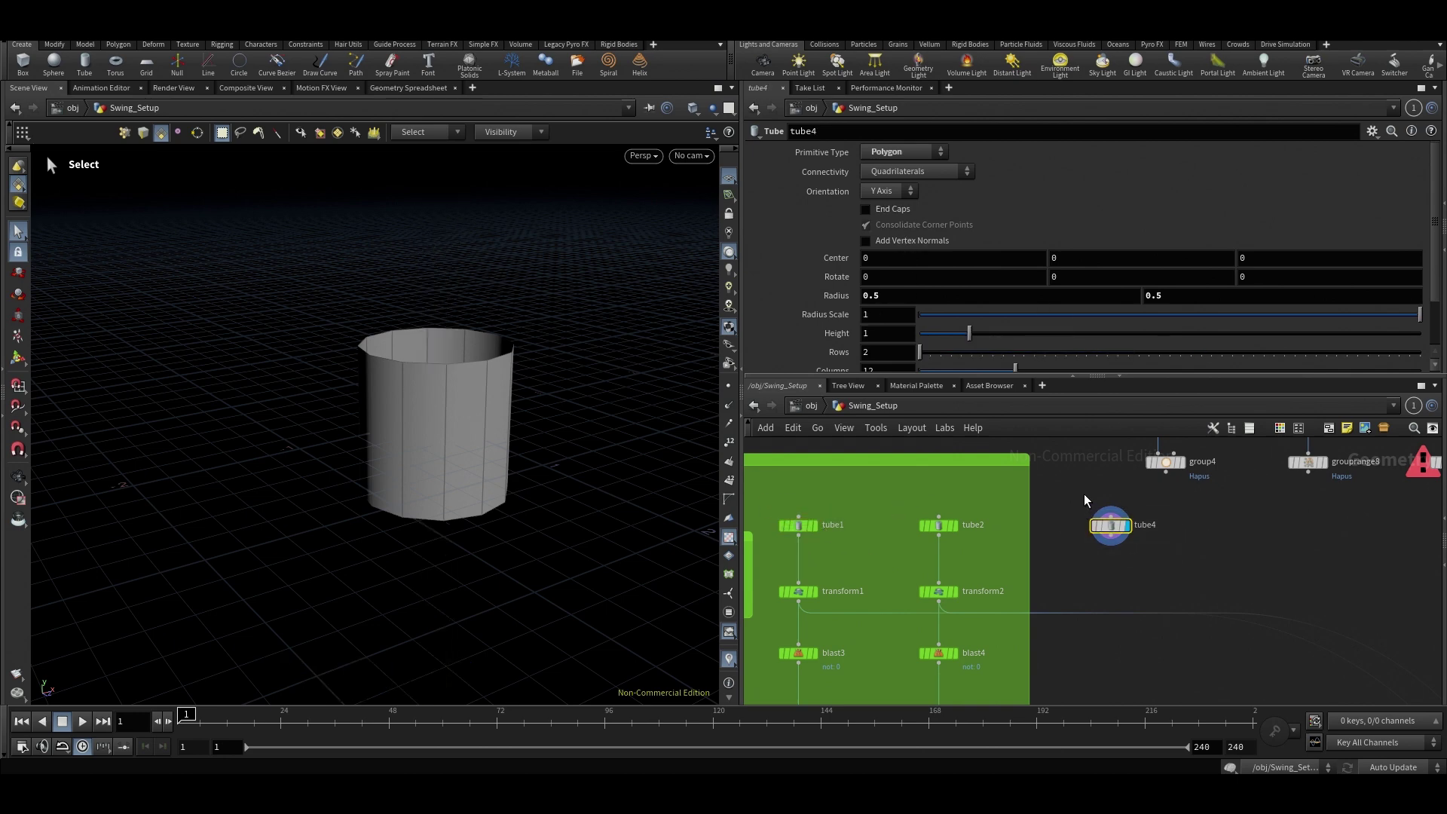
Set tube4's height to 5 and frame the taller tube in the viewport.
{"action": "scroll", "coordinate": [929, 334], "scroll_direction": "down", "scroll_amount": 3}
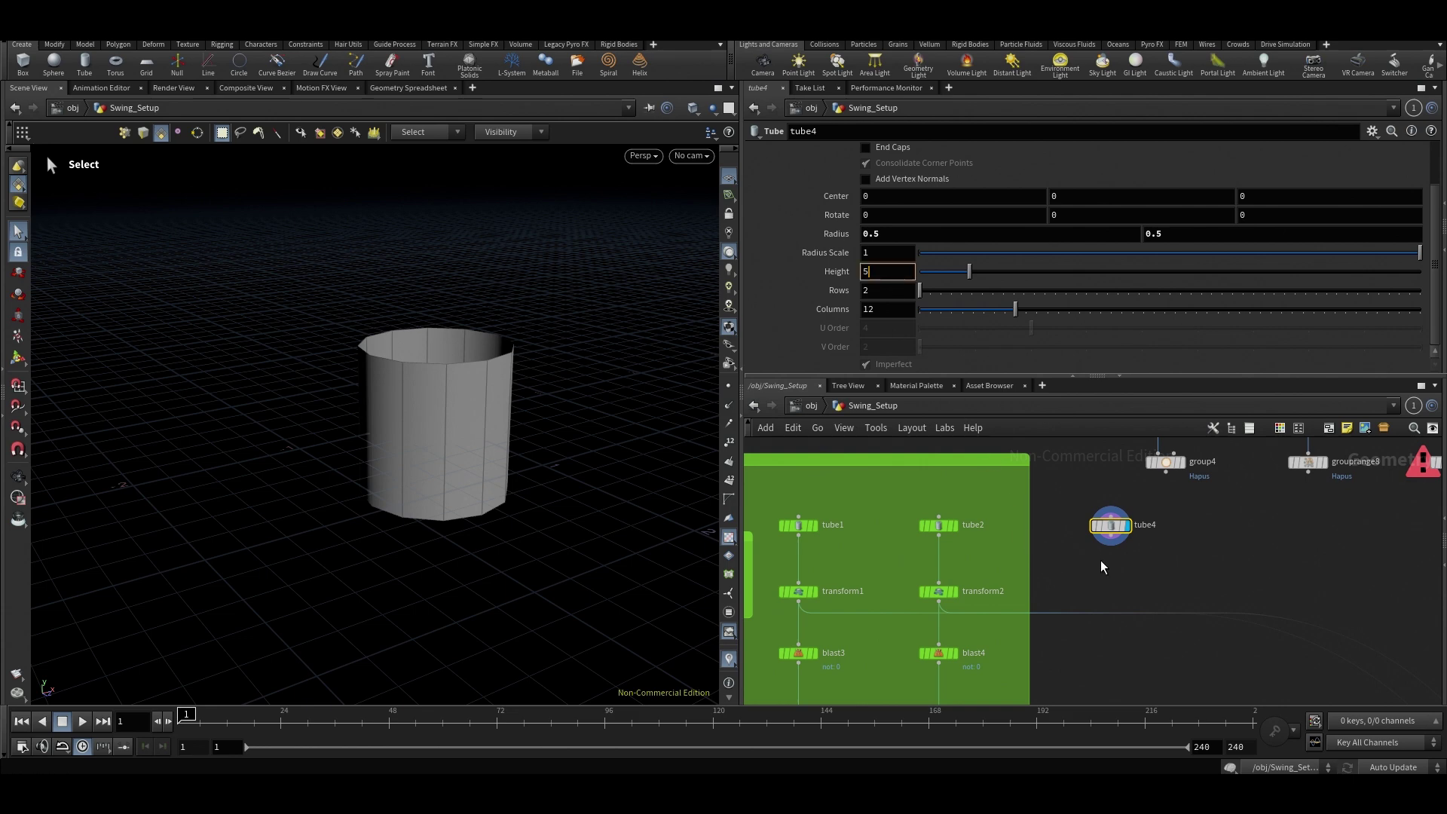
{"action": "key", "text": "Return"}
{"action": "key", "text": "space+f"}
{"action": "scroll", "coordinate": [411, 417], "scroll_direction": "down", "scroll_amount": 2}
{"action": "left_click_drag", "start_coordinate": [452, 413], "coordinate": [429, 399]}
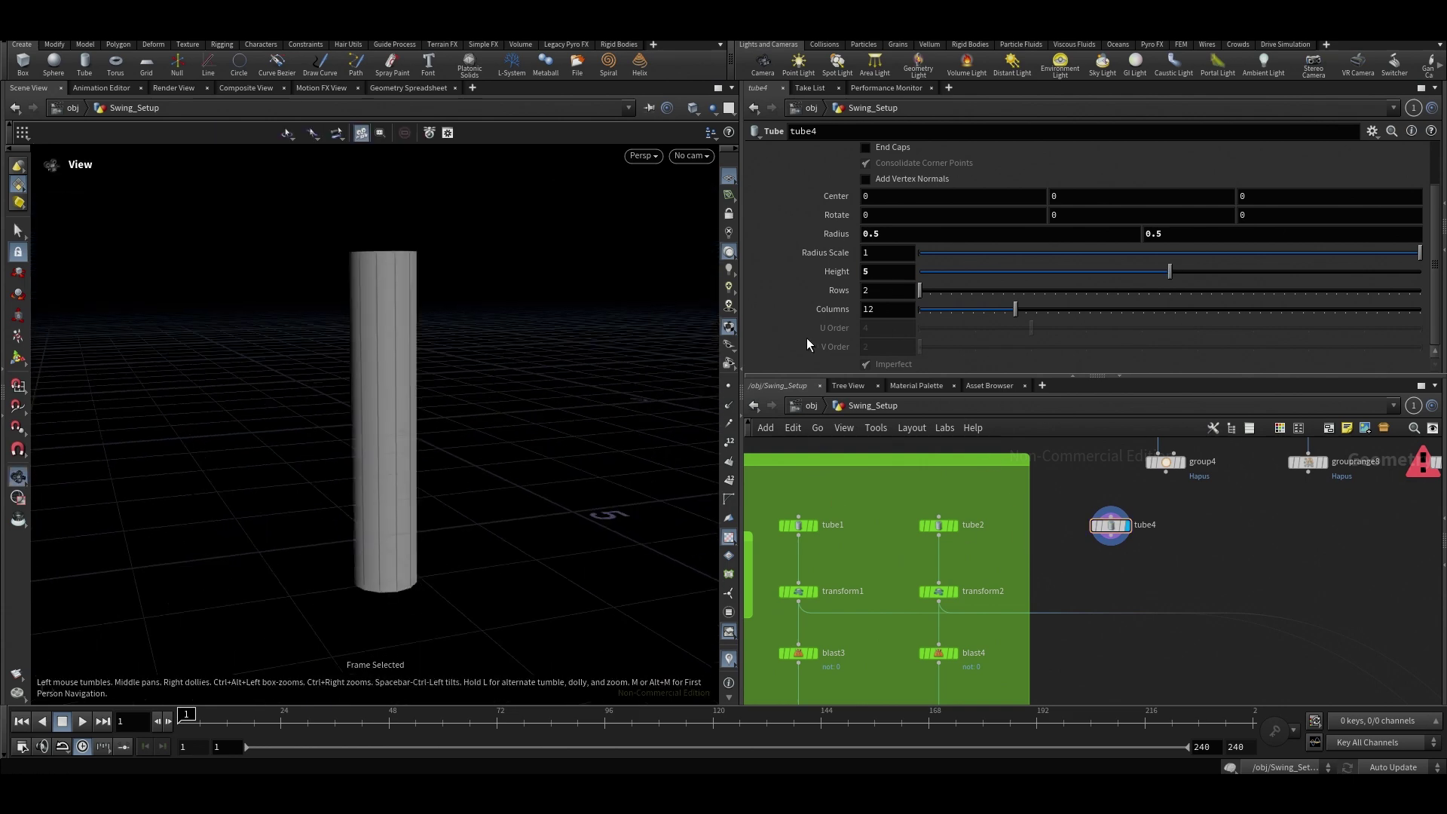
Set tube4's rows to 10 to show horizontal subdivisions along its height.
{"action": "key", "text": "s"}
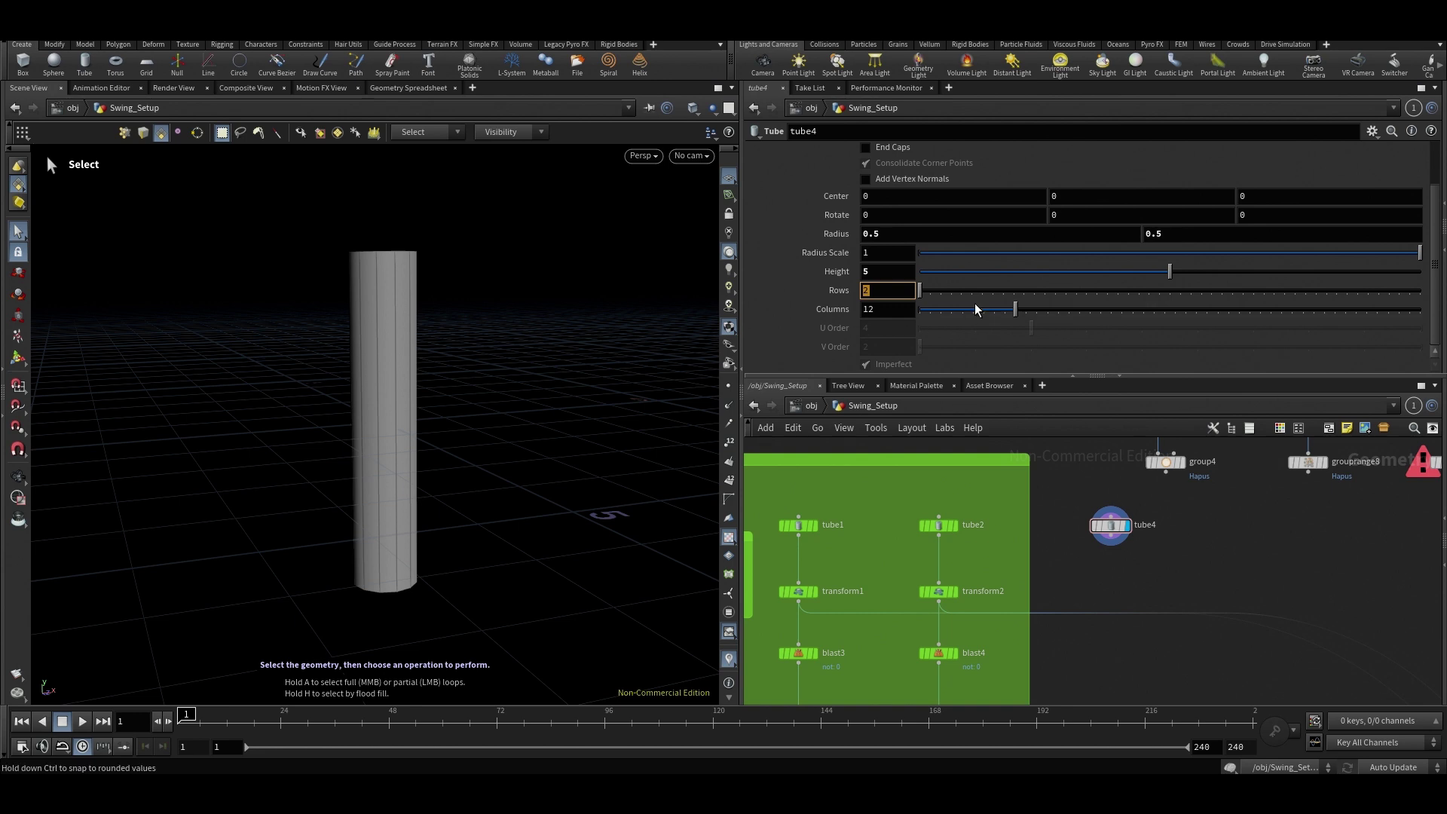
{"action": "left_click_drag", "start_coordinate": [979, 301], "coordinate": [1025, 311]}
{"action": "scroll", "coordinate": [415, 317], "scroll_direction": "up", "scroll_amount": 2}
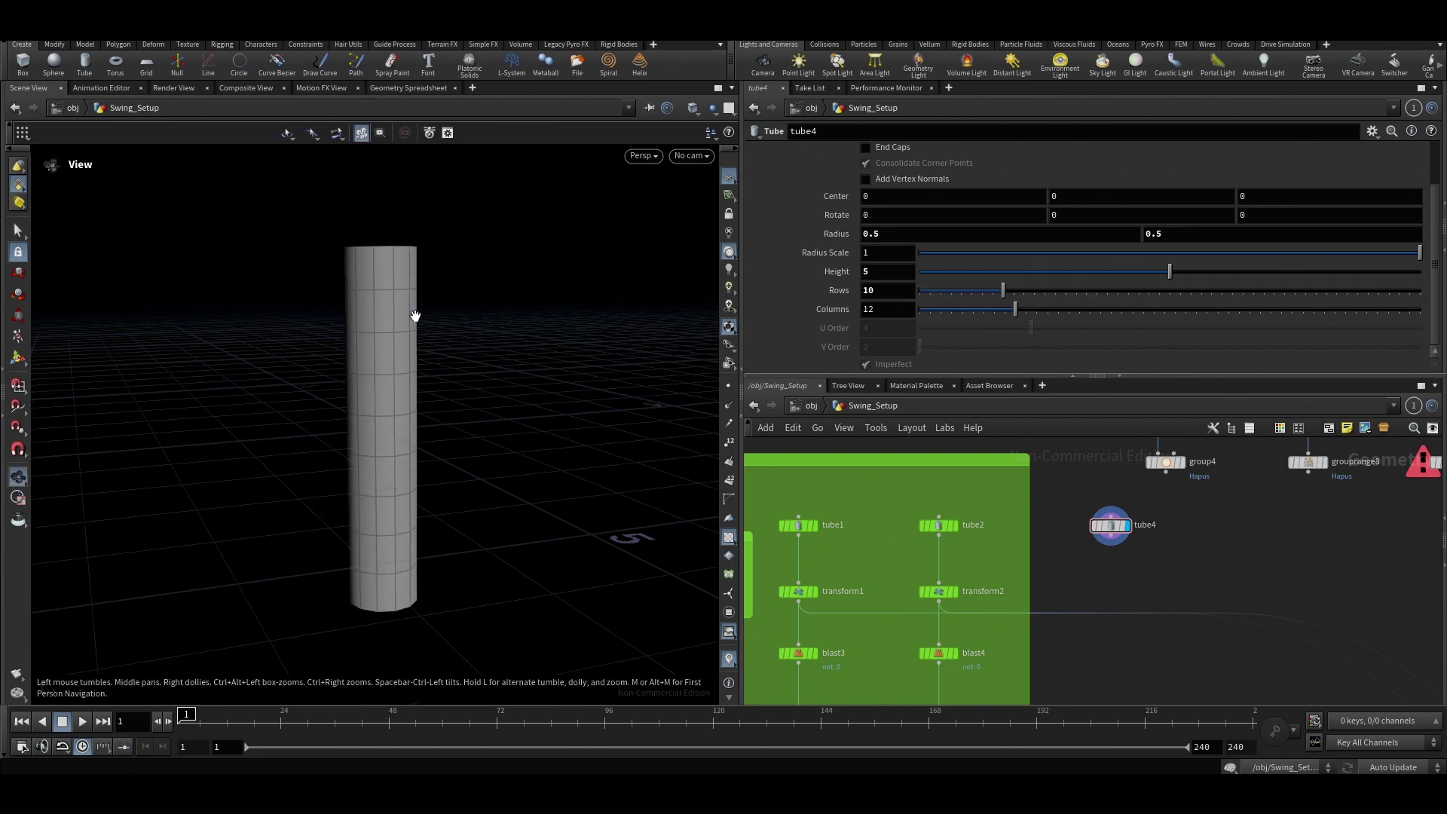
Set tube4's rows back to 2 and inspect the tube without horizontal subdivisions.
{"action": "type", "text": "2"}
{"action": "key", "text": "Return"}
{"action": "left_click_drag", "start_coordinate": [640, 452], "coordinate": [390, 315], "text": "alt"}
{"action": "scroll", "coordinate": [390, 315], "scroll_direction": "up", "scroll_amount": 2}
{"action": "right_click_drag", "start_coordinate": [390, 315], "coordinate": [387, 310], "text": "alt"}
{"action": "left_click_drag", "start_coordinate": [387, 310], "coordinate": [397, 280], "text": "alt"}
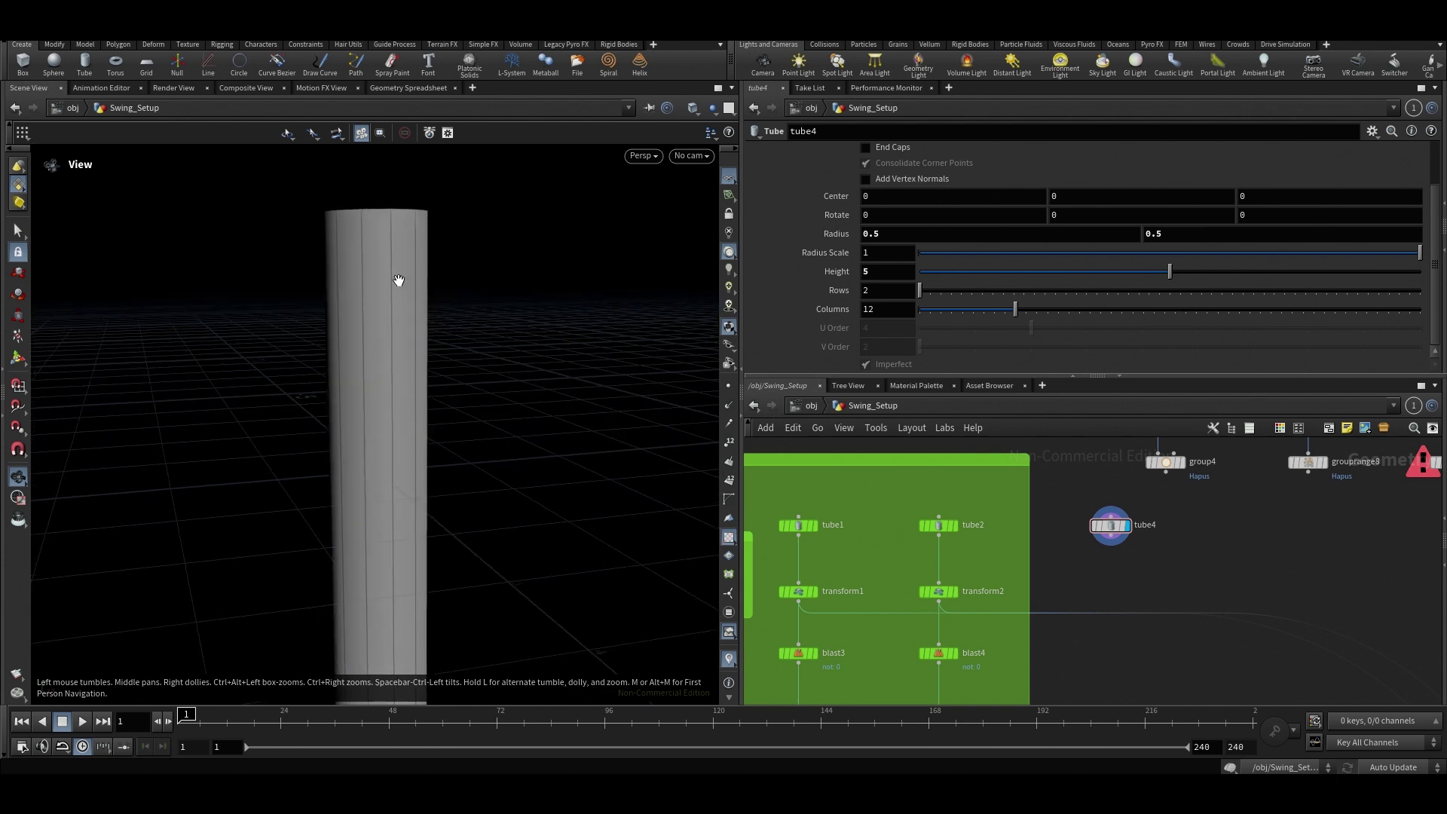
{"action": "key", "text": "Escape"}
{"action": "left_click_drag", "start_coordinate": [391, 420], "coordinate": [387, 351]}
{"action": "key", "text": "s"}
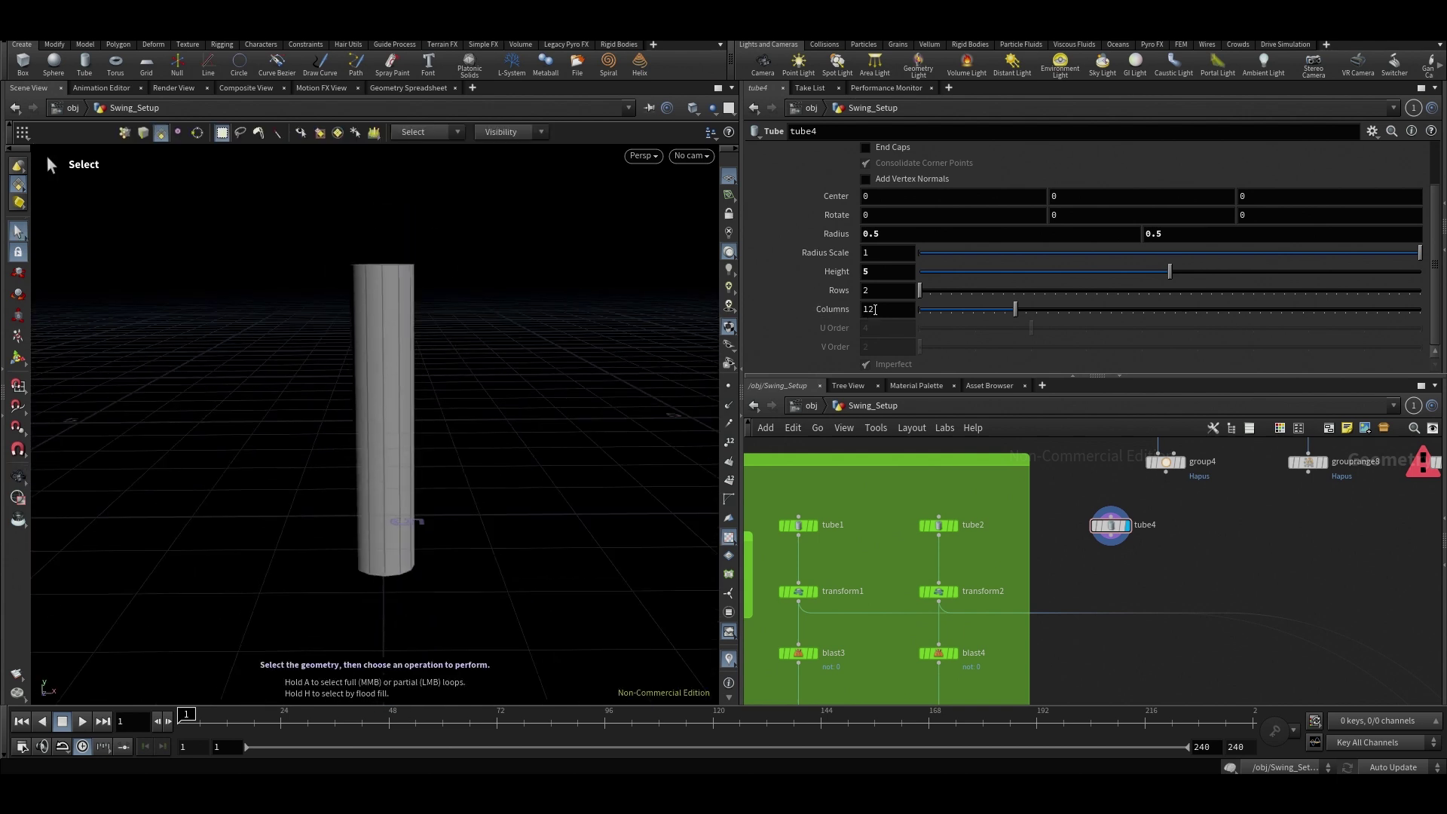
Set tube4's rows to 30 and inspect the denser subdivisions.
{"action": "left_click_drag", "start_coordinate": [919, 291], "coordinate": [1208, 310]}
{"action": "key", "text": "Escape"}
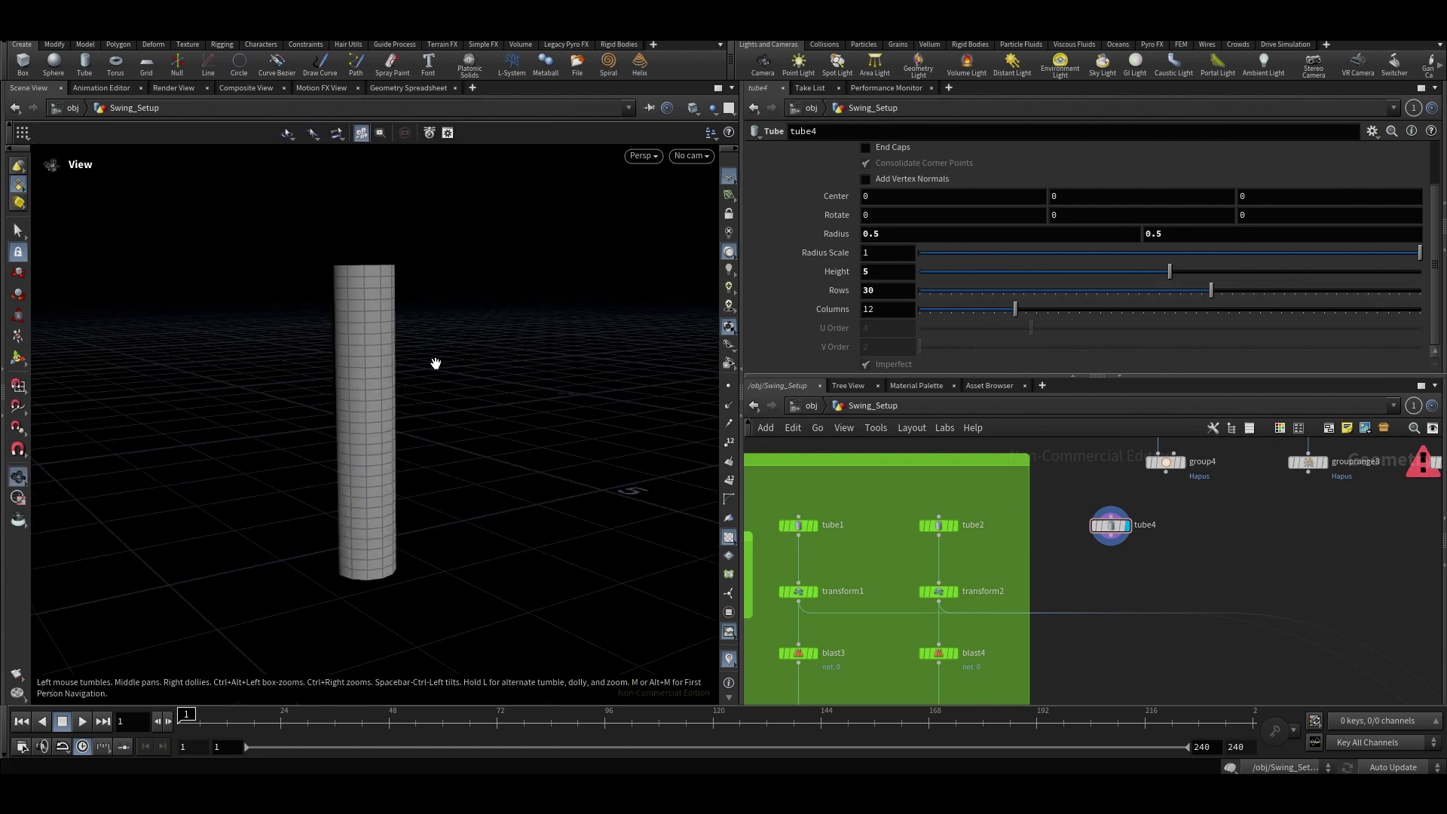
{"action": "left_click_drag", "start_coordinate": [436, 362], "coordinate": [407, 369]}
{"action": "key", "text": "s"}
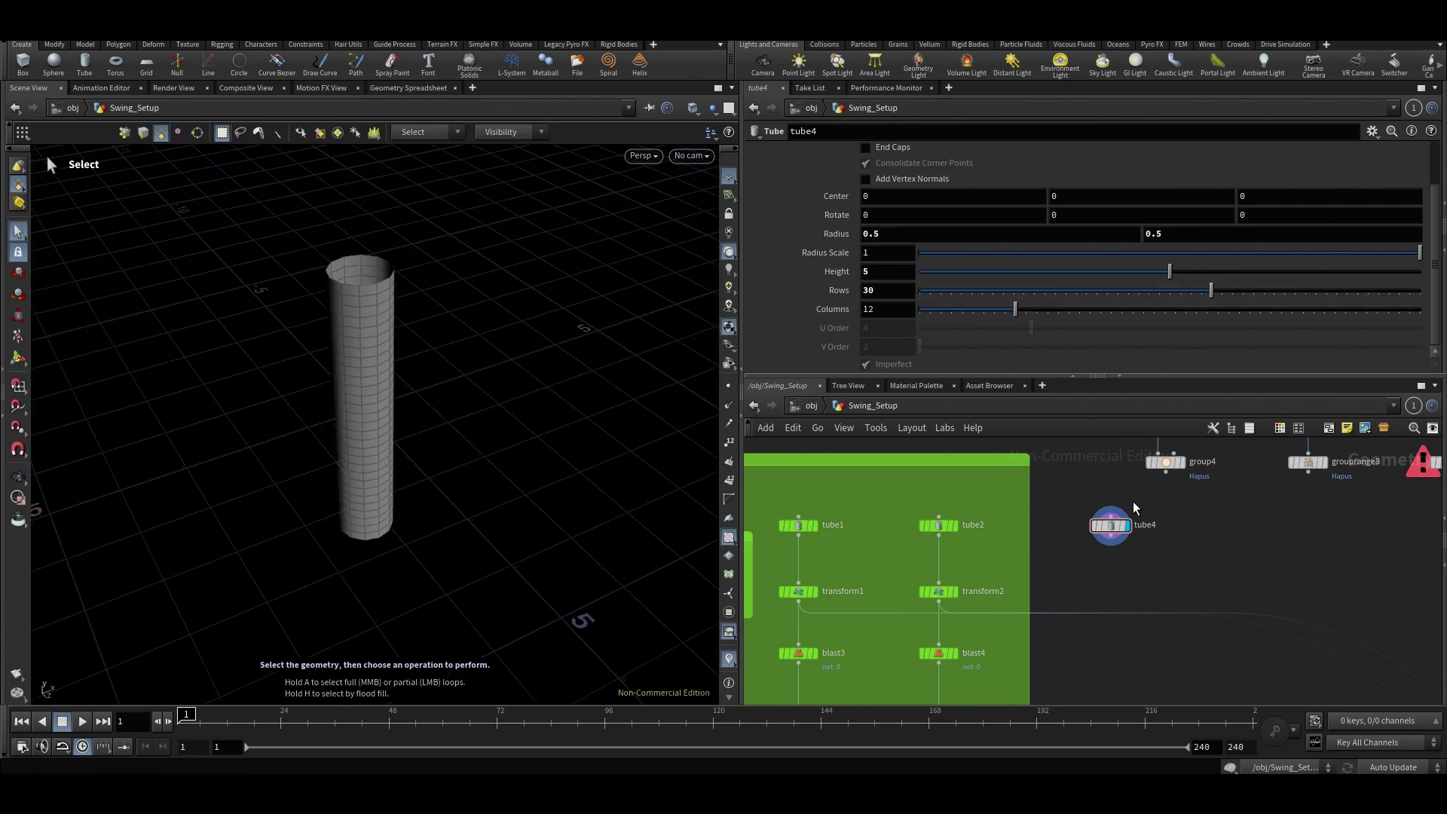
Delete the box demo nodes above tube4, including group4, grouprange8 and blast36.
{"action": "scroll", "coordinate": [1164, 520], "scroll_direction": "down", "scroll_amount": 4}
{"action": "left_click_drag", "start_coordinate": [985, 491], "coordinate": [1154, 572]}
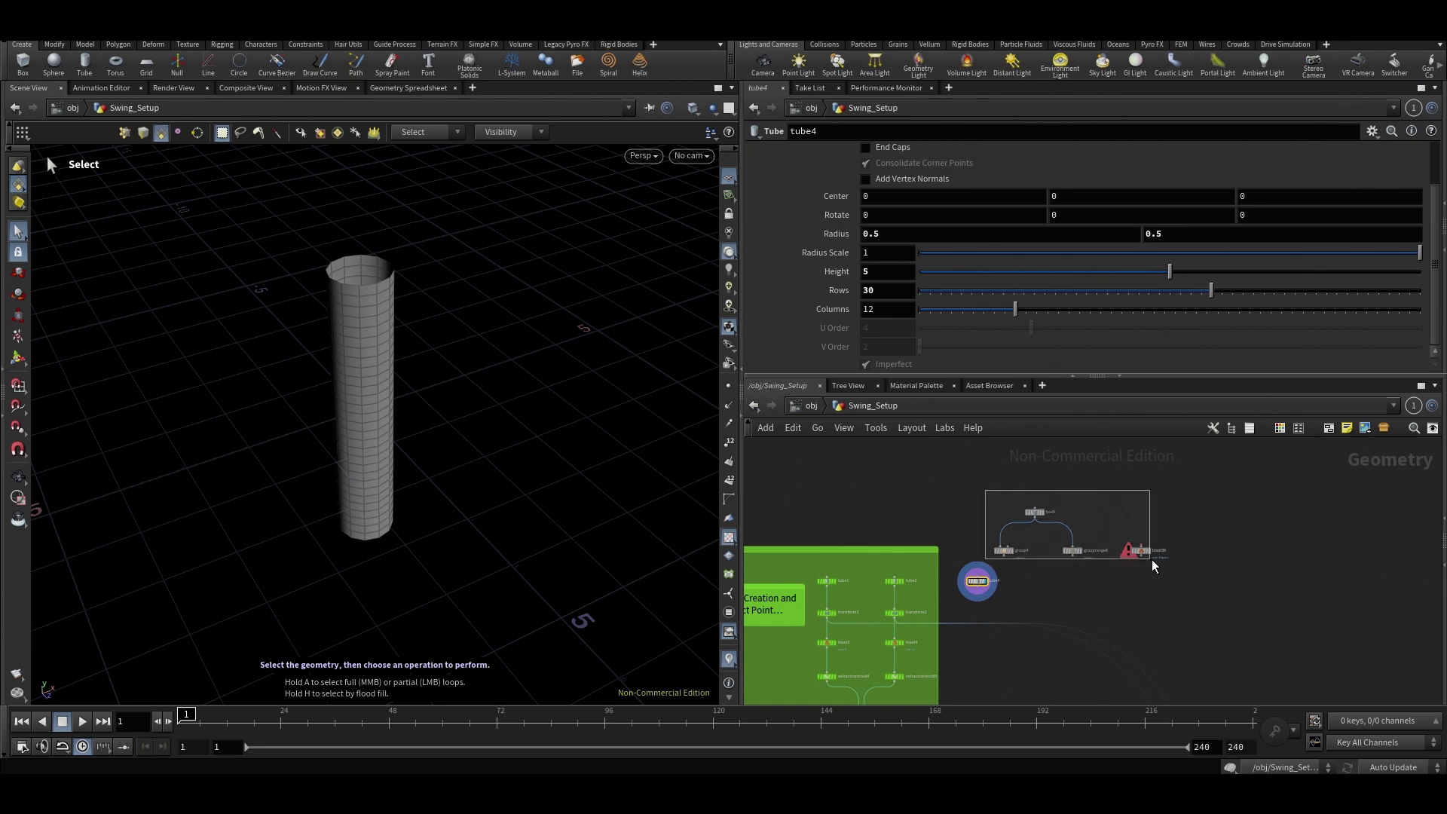
{"action": "key", "text": "Delete"}
{"action": "scroll", "coordinate": [1153, 504], "scroll_direction": "down", "scroll_amount": 1}
{"action": "scroll", "coordinate": [980, 525], "scroll_direction": "up", "scroll_amount": 5}
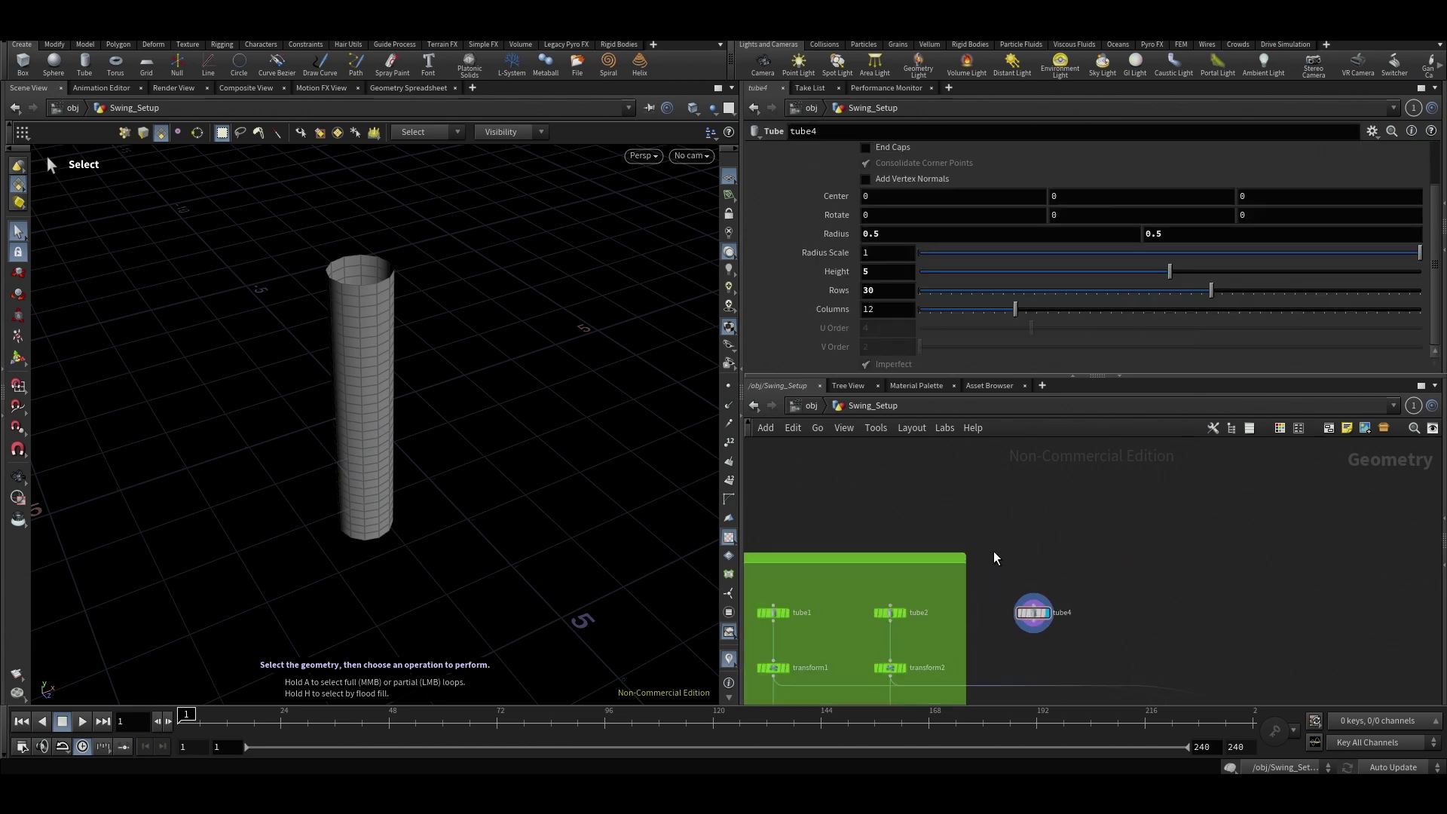
Select tube4 and thin the tube by setting its radius scale to 0.25.
{"action": "middle_click_drag", "start_coordinate": [995, 555], "coordinate": [1055, 486]}
{"action": "left_click_drag", "start_coordinate": [441, 459], "coordinate": [399, 403], "text": "alt"}
{"action": "key", "text": "s"}
{"action": "left_click_drag", "start_coordinate": [1069, 526], "coordinate": [1143, 589]}
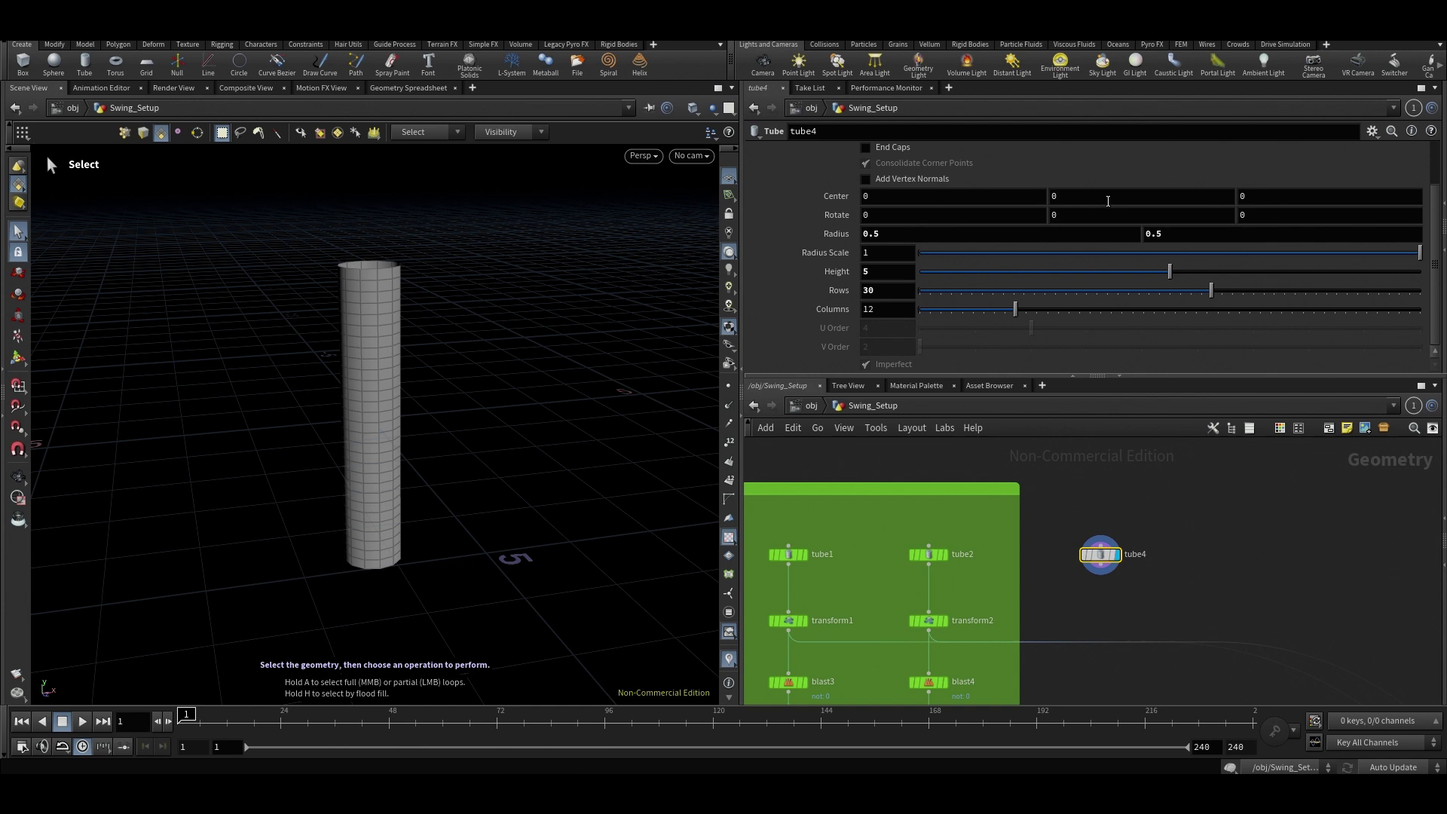
{"action": "mouse_move", "coordinate": [1055, 253]}
{"action": "left_mouse_down"}
{"action": "mouse_move", "coordinate": [1006, 253]}
{"action": "mouse_move", "coordinate": [1066, 262]}
{"action": "left_mouse_up"}
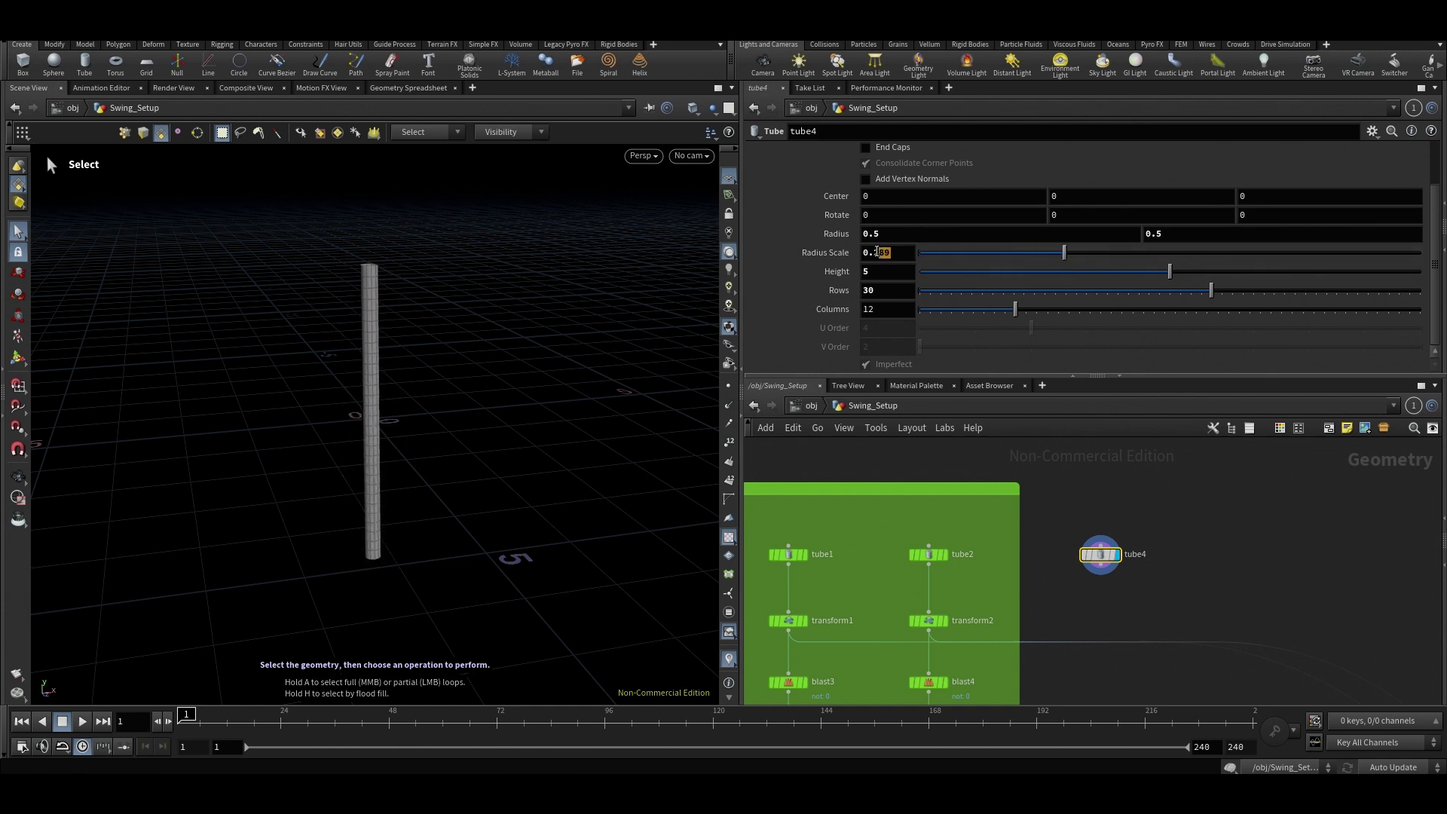
{"action": "key", "text": "Return"}
{"action": "left_click_drag", "start_coordinate": [452, 369], "coordinate": [355, 324], "text": "alt"}
{"action": "scroll", "coordinate": [392, 224], "scroll_direction": "up", "scroll_amount": 2}
{"action": "key", "text": "s"}
Turn on End Caps for tube4 and inspect the closed upper end up close.
{"action": "scroll", "coordinate": [918, 228], "scroll_direction": "up", "scroll_amount": 2}
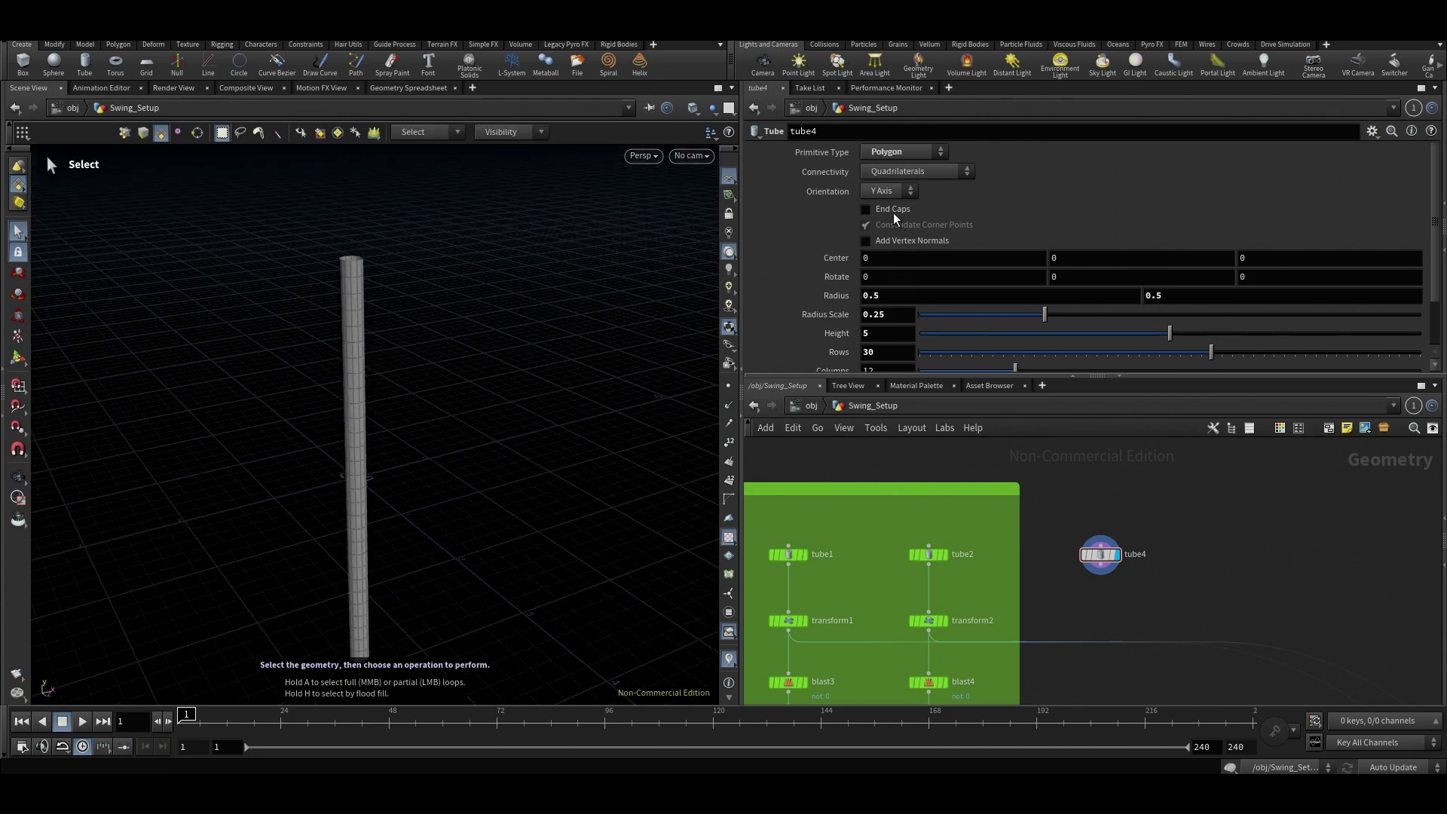
{"action": "left_click", "coordinate": [893, 214]}
{"action": "left_click_drag", "start_coordinate": [331, 241], "coordinate": [397, 310], "text": "alt"}
{"action": "scroll", "coordinate": [337, 262], "scroll_direction": "up", "scroll_amount": 5}
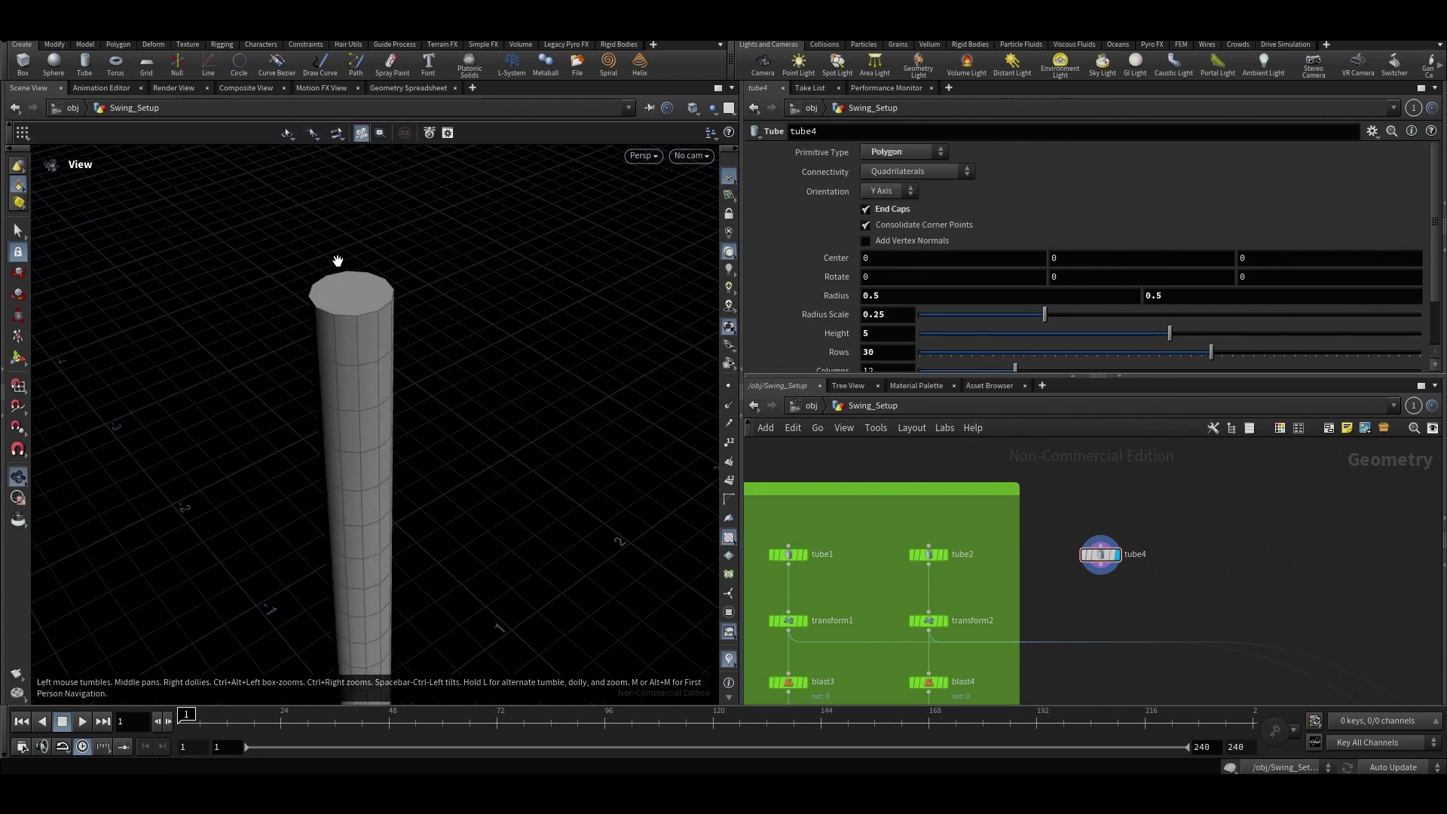
Turn off End Caps for tube4 and look into the open upper end.
{"action": "left_click", "coordinate": [866, 209]}
{"action": "key", "text": "Escape"}
{"action": "left_click_drag", "start_coordinate": [324, 346], "coordinate": [548, 414]}
{"action": "key", "text": "s"}
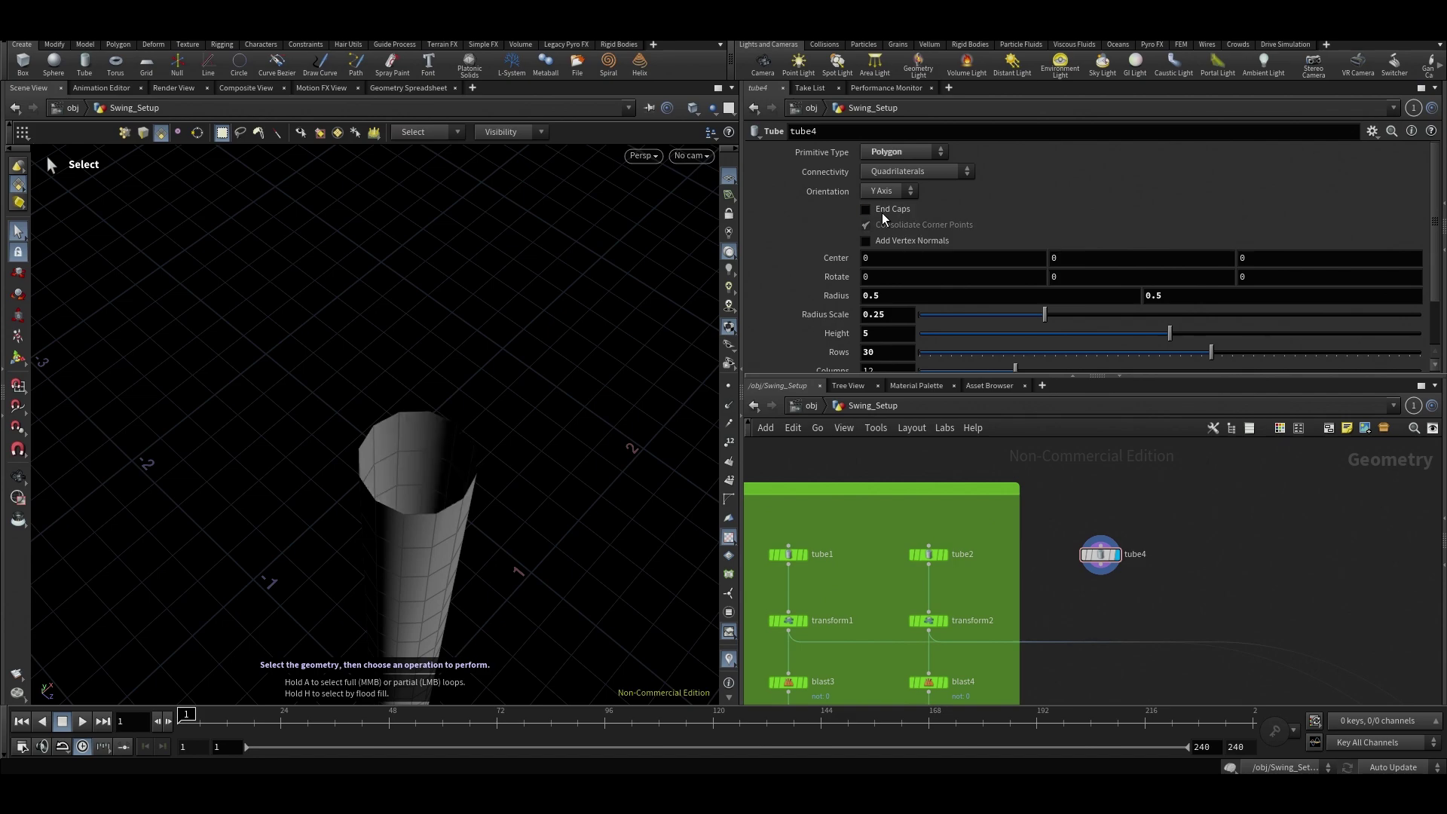
Turn End Caps back on for tube4 and bring the whole capped pillar into view.
{"action": "left_click", "coordinate": [866, 208]}
{"action": "key", "text": "Escape"}
{"action": "left_click_drag", "start_coordinate": [504, 481], "coordinate": [527, 395]}
{"action": "left_click_drag", "start_coordinate": [512, 455], "coordinate": [513, 404]}
{"action": "middle_click_drag", "start_coordinate": [514, 404], "coordinate": [483, 307]}
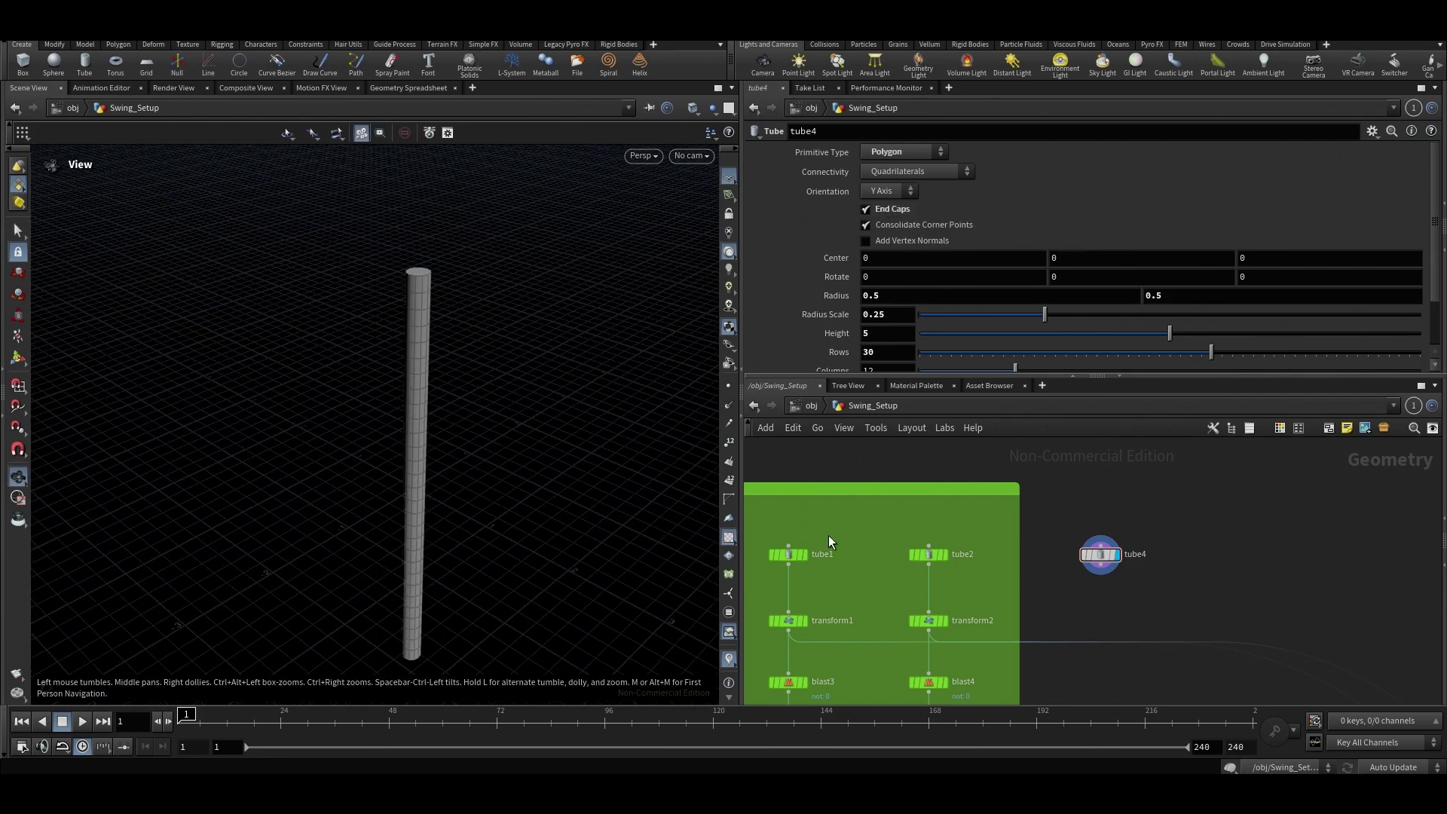
{"action": "key", "text": "s"}
{"action": "middle_click_drag", "start_coordinate": [879, 600], "coordinate": [877, 516]}
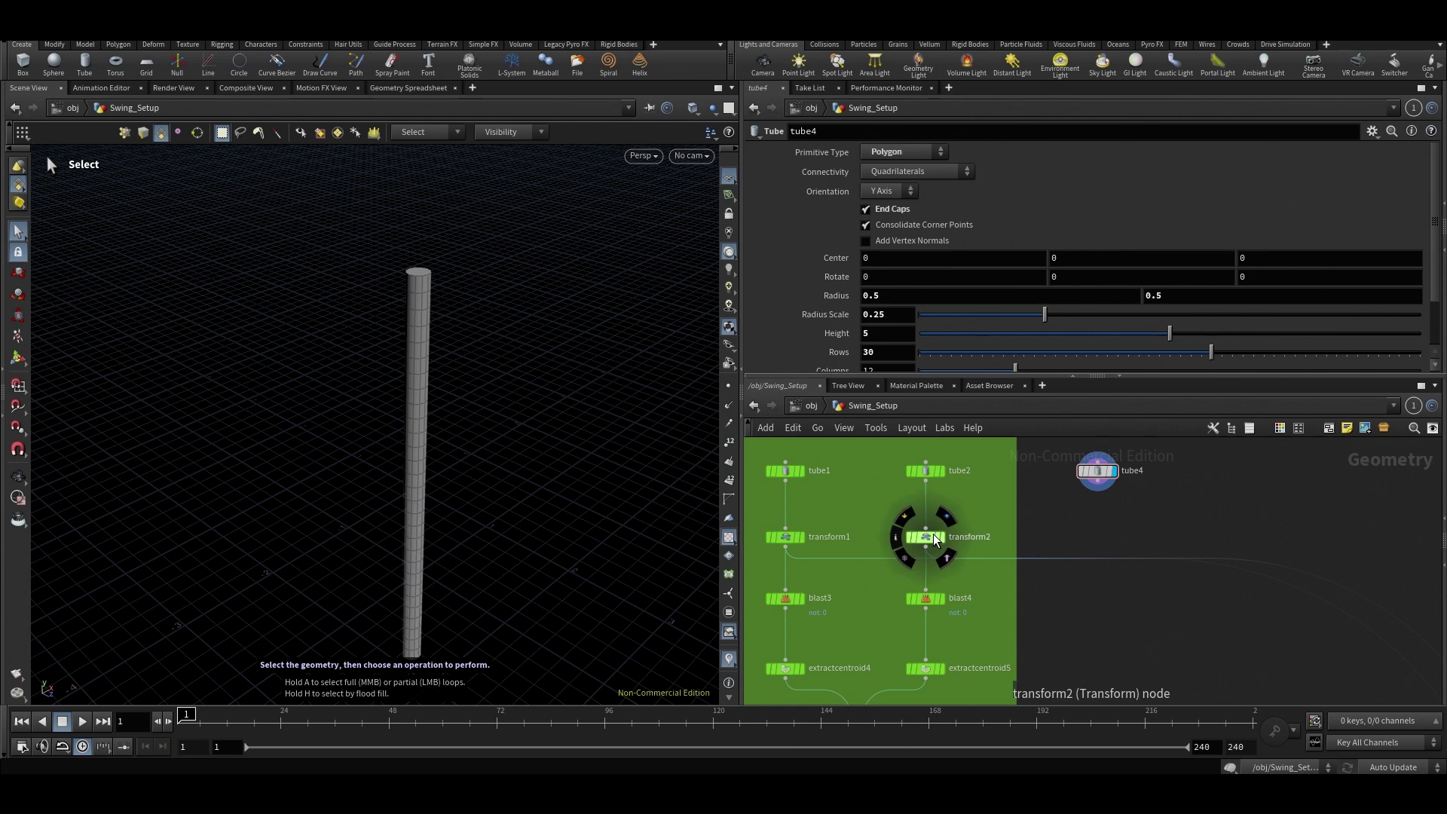
{"action": "left_click", "coordinate": [785, 529]}
{"action": "key", "text": "Escape"}
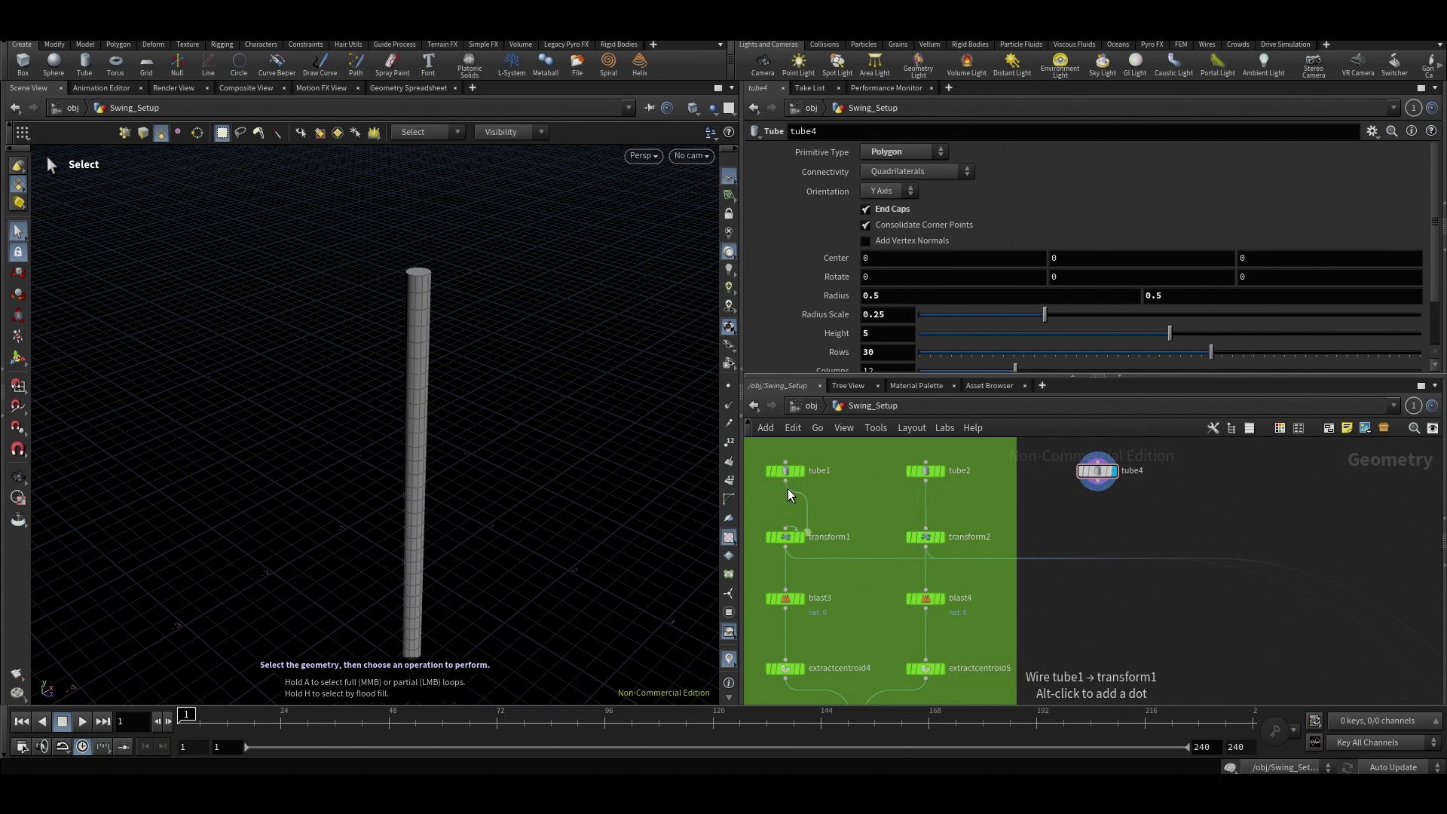
{"action": "key", "text": "ctrl+z"}
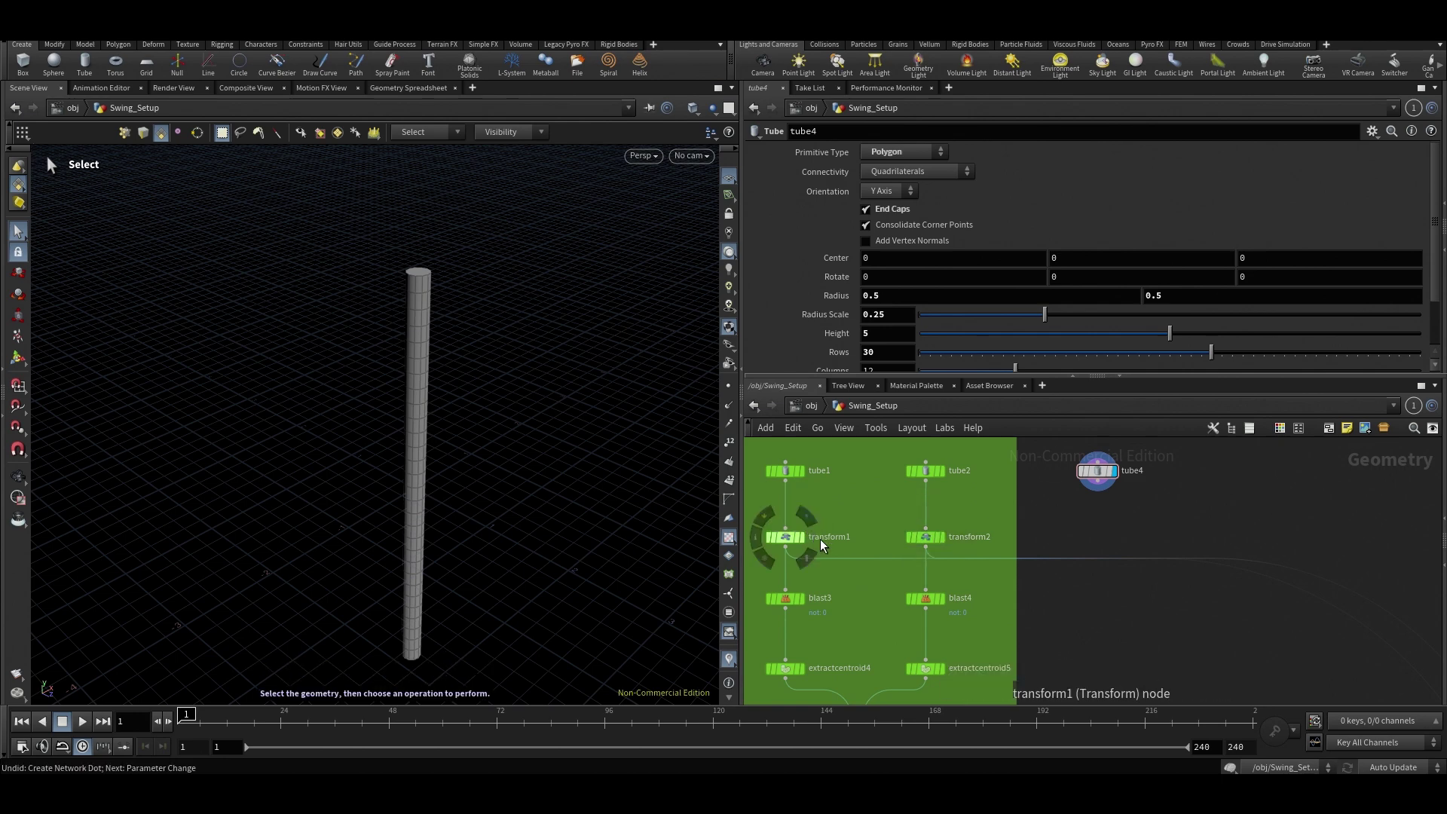
Duplicate transform1 below tube4, feed tube4 into the copy, and display and frame the moved pillar.
{"action": "left_click_drag", "start_coordinate": [793, 544], "coordinate": [1103, 543], "text": "alt"}
{"action": "left_click", "coordinate": [1114, 537]}
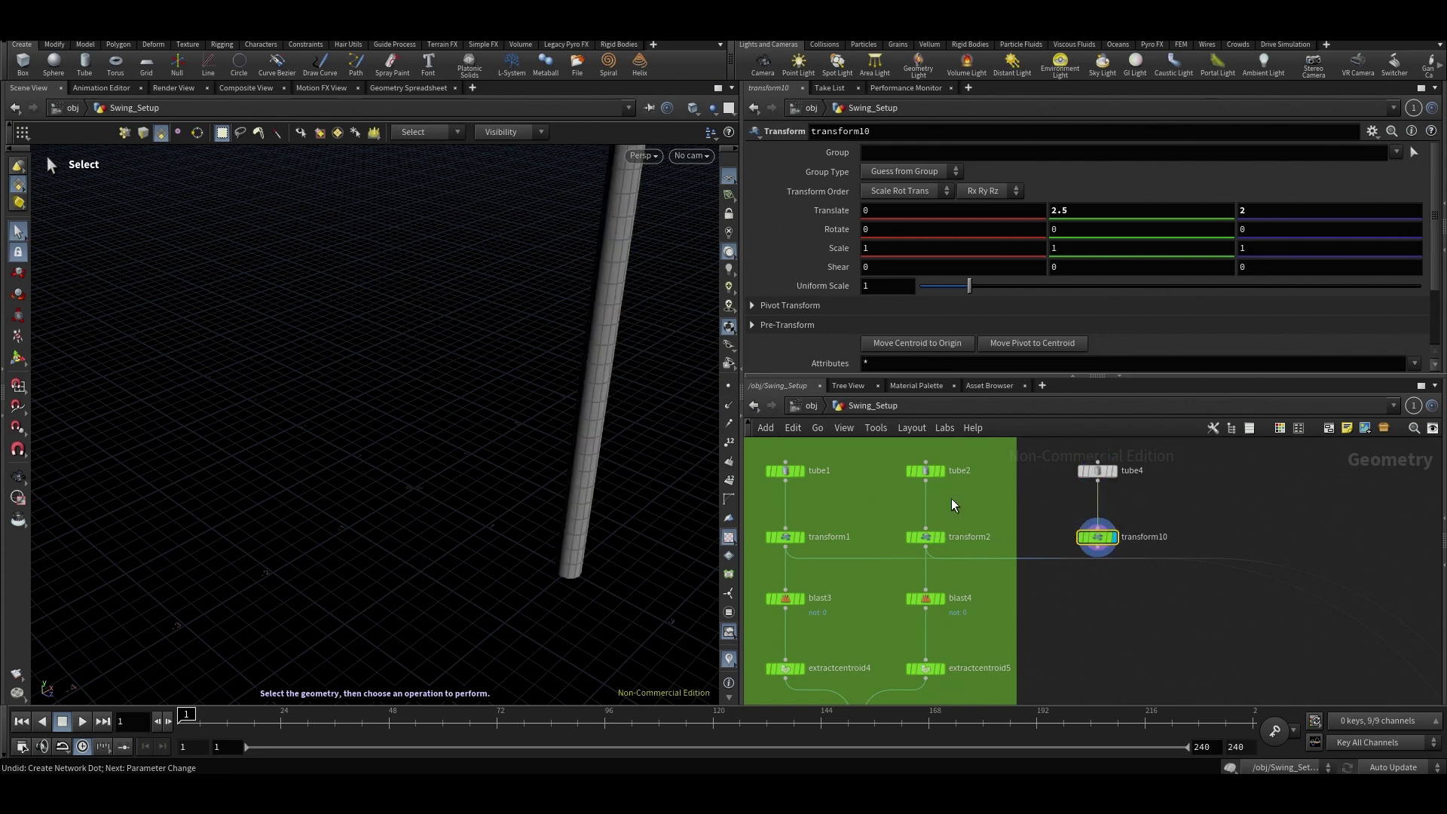
{"action": "key", "text": "Escape"}
{"action": "key", "text": "f"}
{"action": "key", "text": "s"}
Examine transform10's translate parameters and the pillar's position relative to the grid origin.
{"action": "scroll", "coordinate": [1114, 219], "scroll_direction": "down", "scroll_amount": 2}
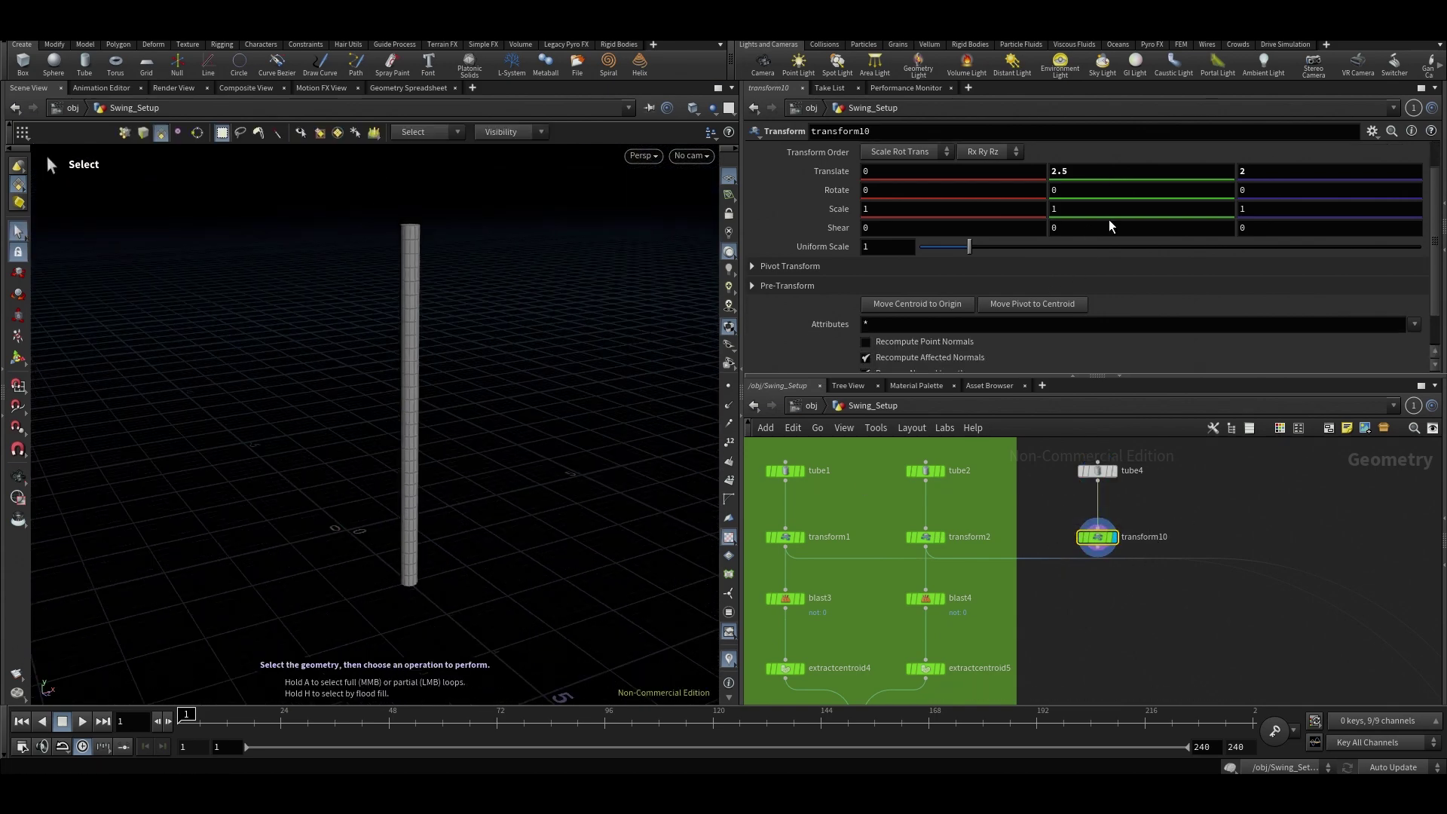
{"action": "scroll", "coordinate": [1084, 212], "scroll_direction": "up", "scroll_amount": 2}
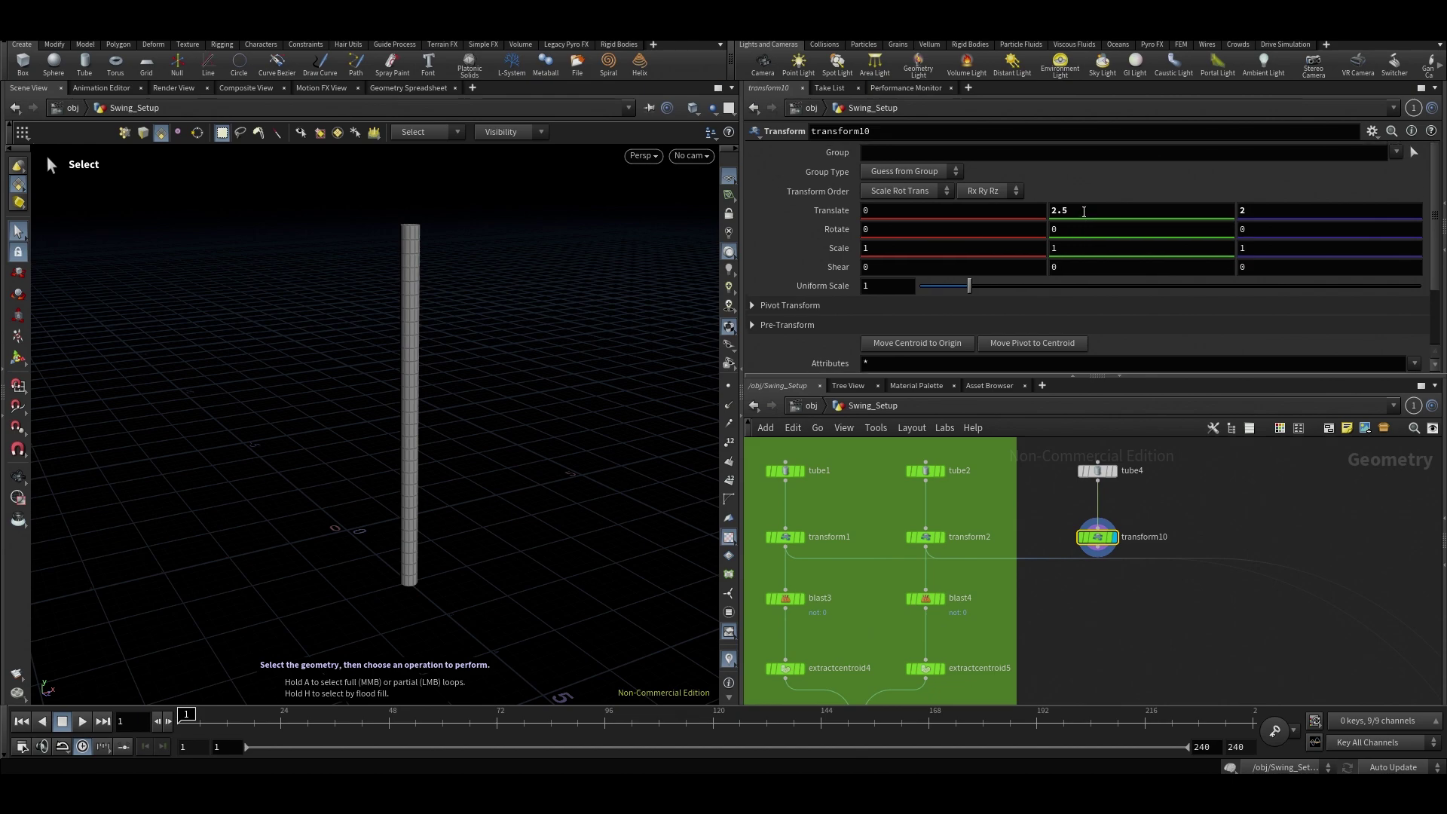
{"action": "left_click", "coordinate": [1179, 483]}
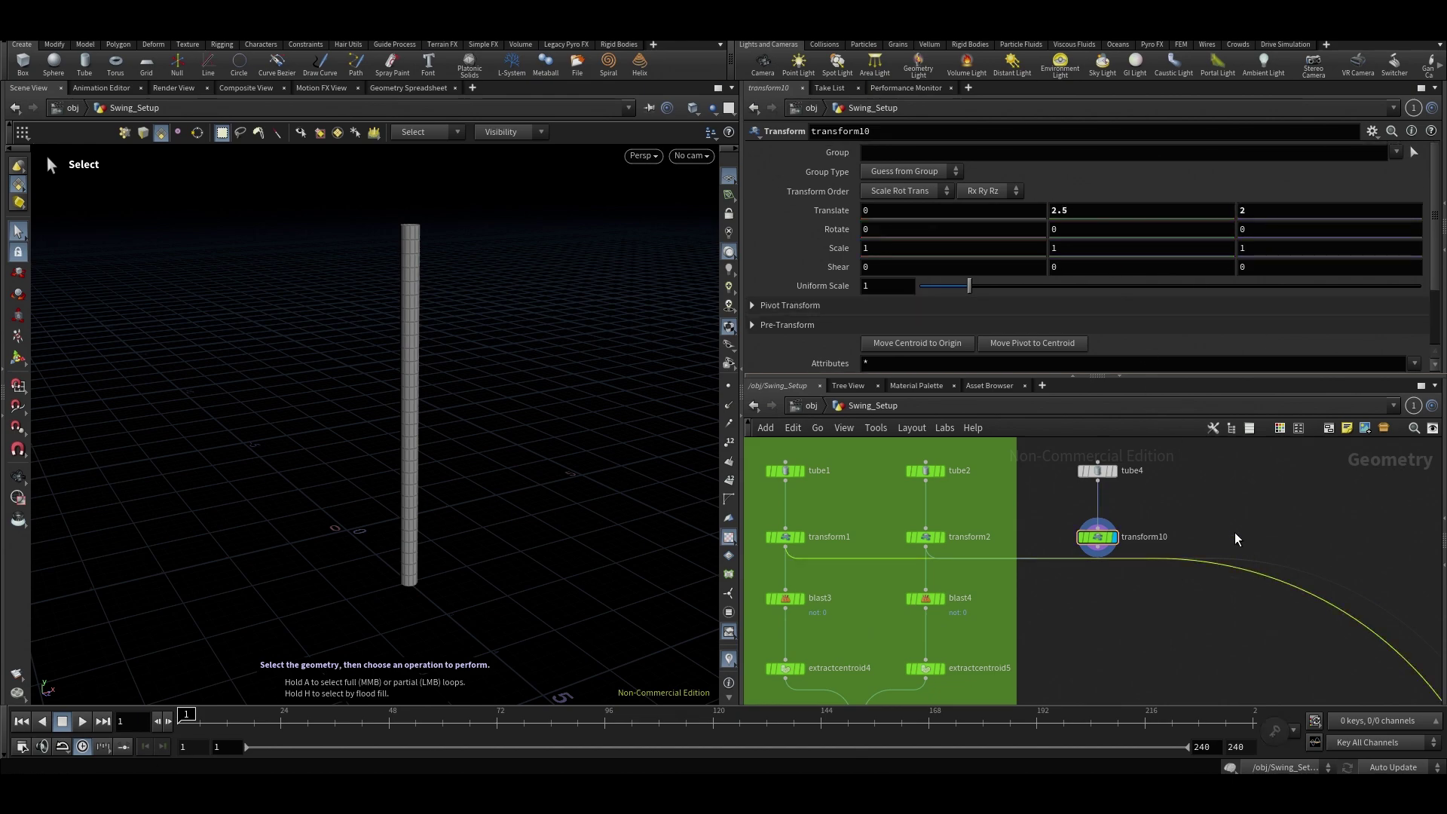
{"action": "left_click_drag", "start_coordinate": [520, 325], "coordinate": [562, 462], "text": "alt"}
{"action": "key", "text": "s"}
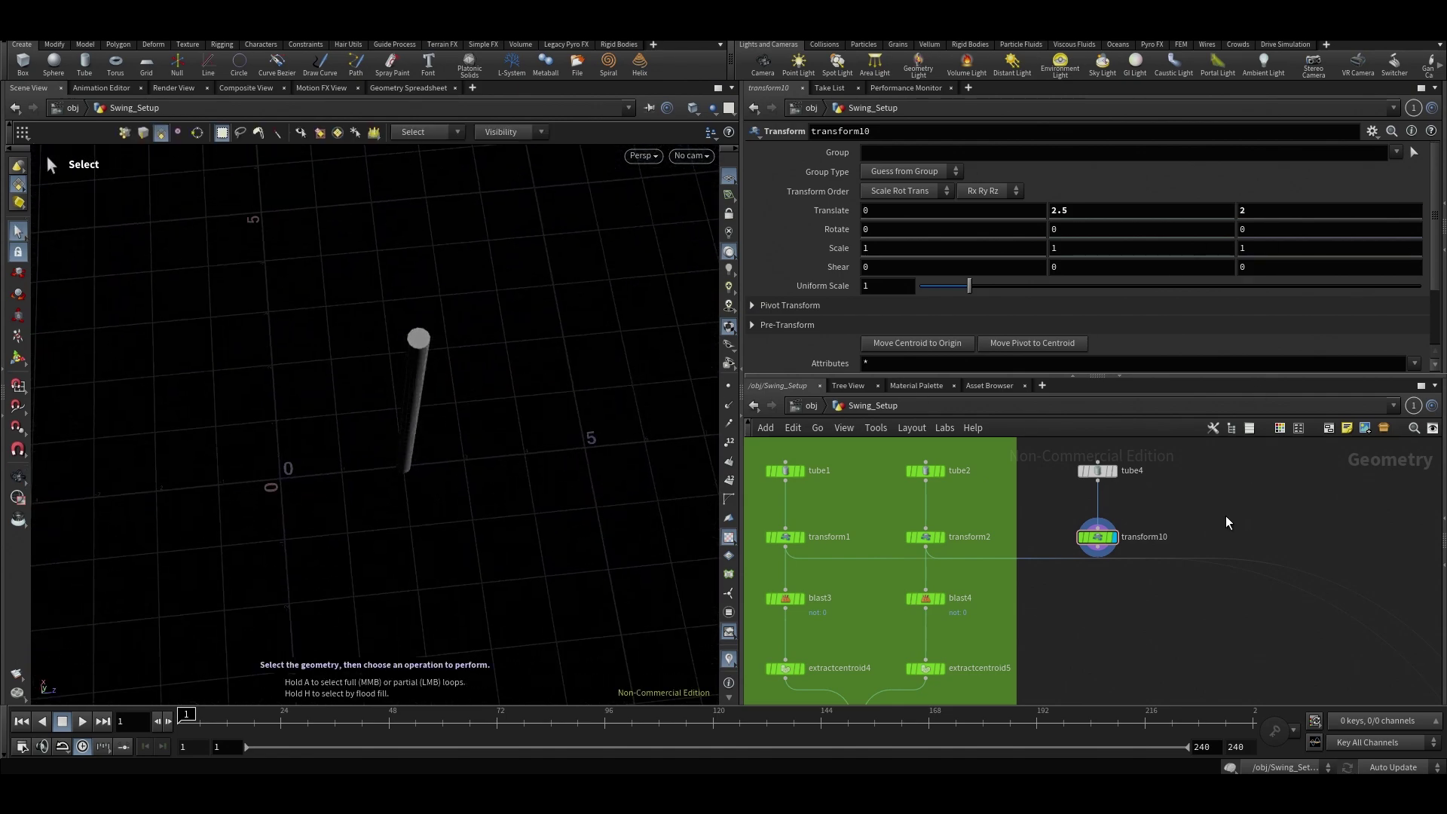
{"action": "middle_click_drag", "start_coordinate": [1201, 530], "coordinate": [1180, 497]}
{"action": "scroll", "coordinate": [1185, 506], "scroll_direction": "down", "scroll_amount": 2}
{"action": "scroll", "coordinate": [1140, 541], "scroll_direction": "up", "scroll_amount": 3}
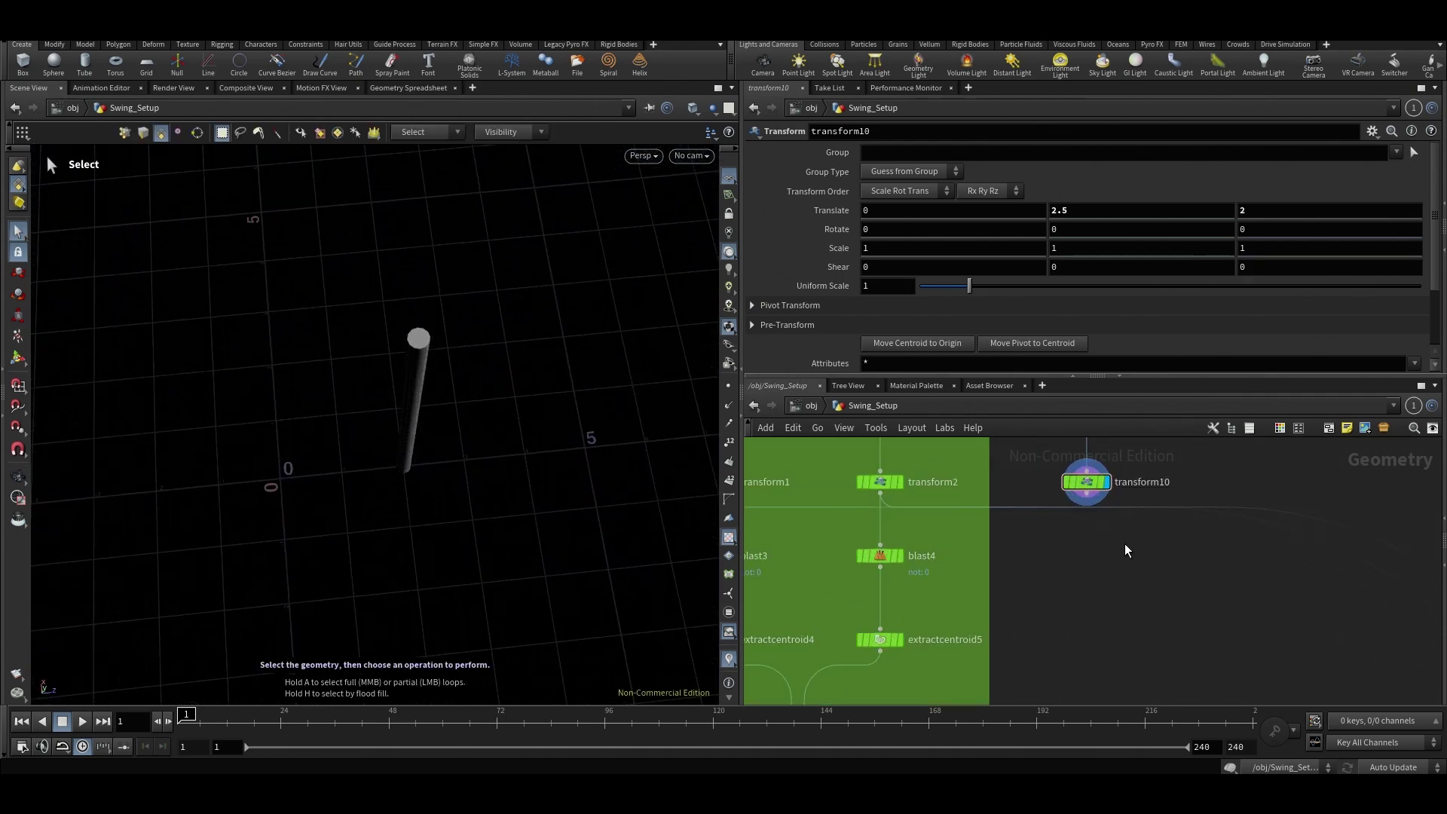
Display and select blast3, then frame the pillar cap it isolates and check its group settings.
{"action": "left_click_drag", "start_coordinate": [1124, 545], "coordinate": [1042, 455]}
{"action": "scroll", "coordinate": [1080, 608], "scroll_direction": "down", "scroll_amount": 4}
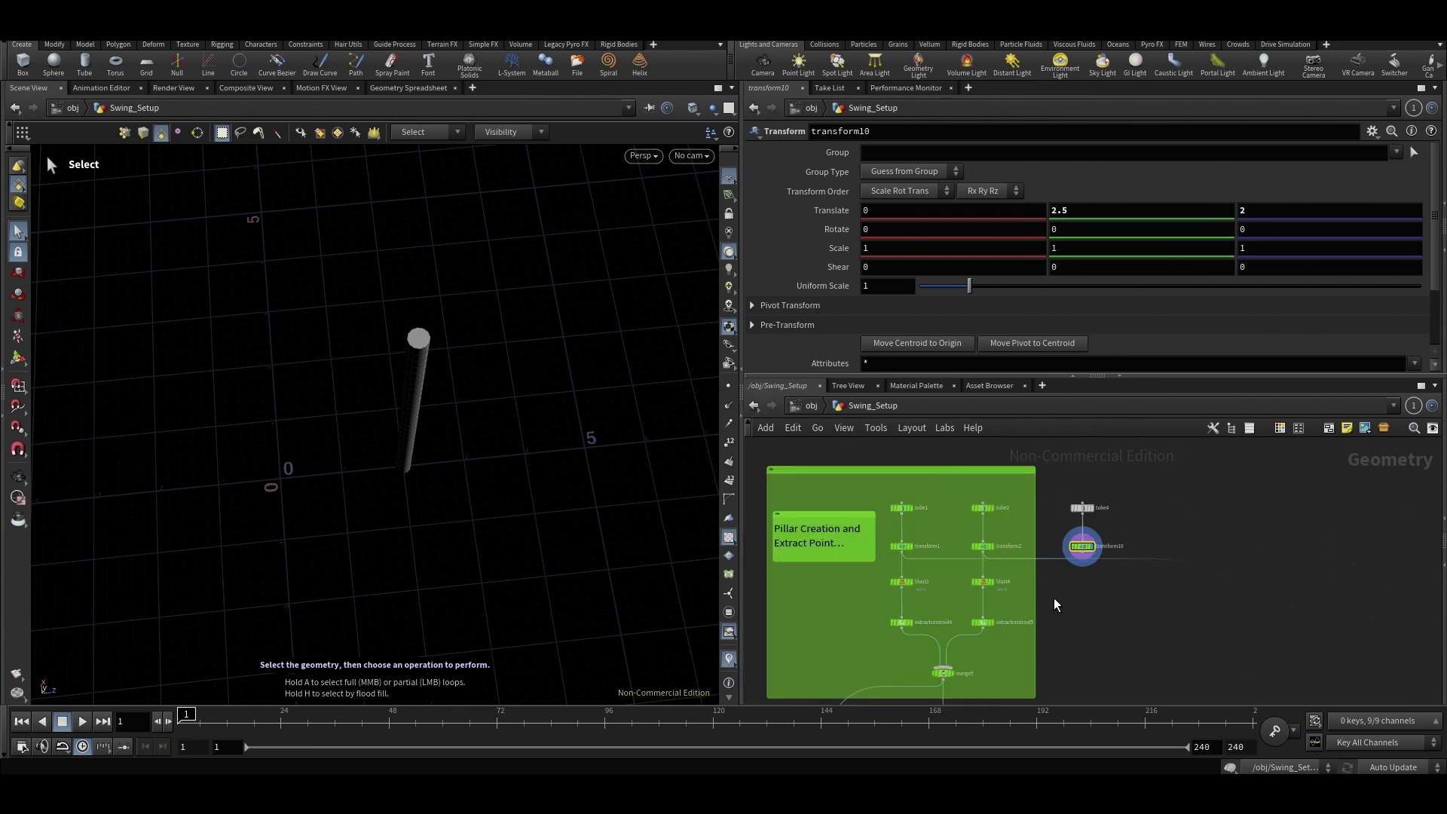
{"action": "scroll", "coordinate": [1055, 600], "scroll_direction": "up", "scroll_amount": 1}
{"action": "key", "text": "Tab"}
{"action": "key", "text": "Escape"}
{"action": "left_click", "coordinate": [882, 578]}
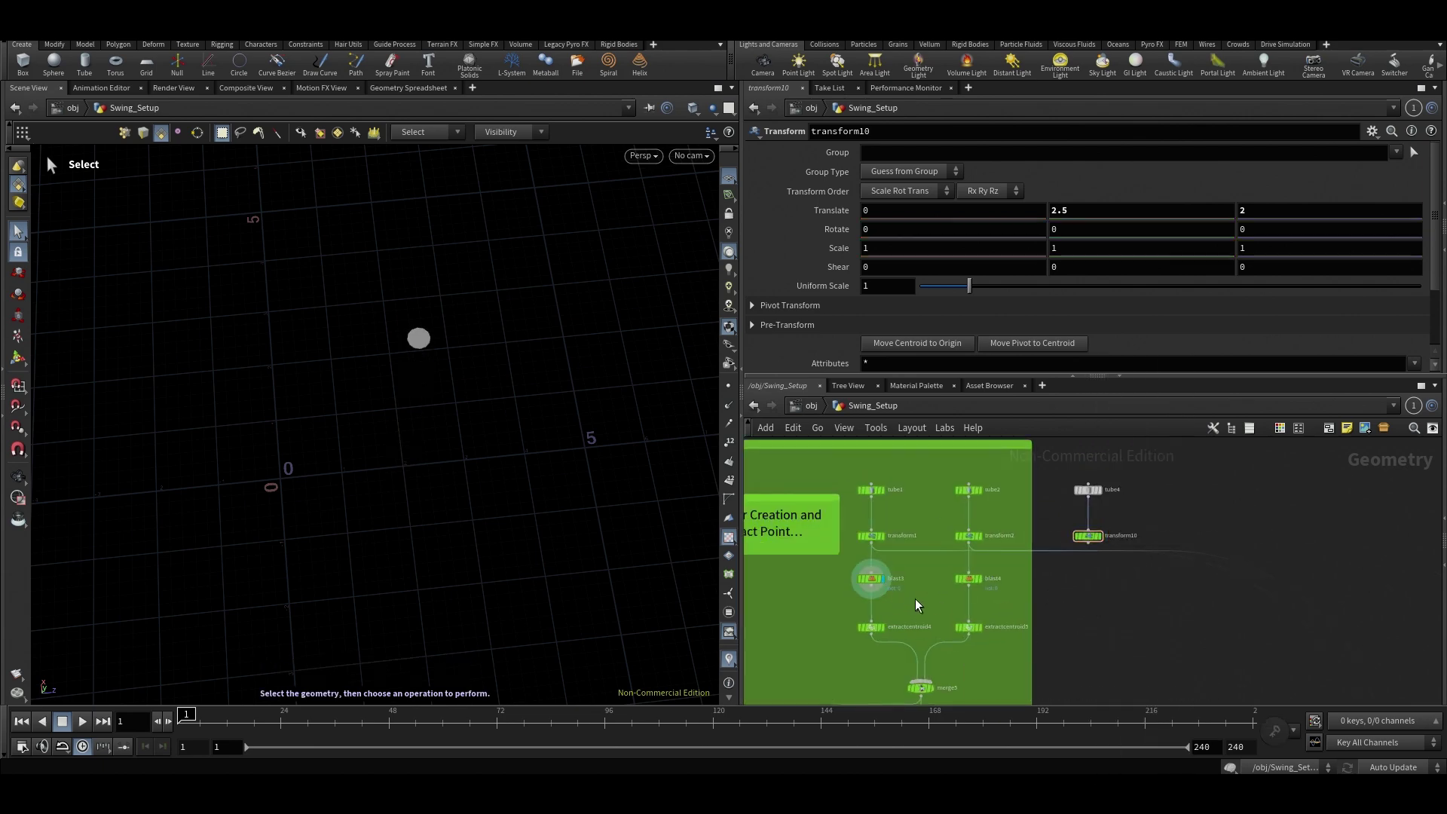
{"action": "left_click", "coordinate": [872, 579]}
{"action": "key", "text": "space+g"}
{"action": "left_click_drag", "start_coordinate": [482, 437], "coordinate": [466, 316]}
{"action": "scroll", "coordinate": [466, 316], "scroll_direction": "down", "scroll_amount": 3}
{"action": "key", "text": "s"}
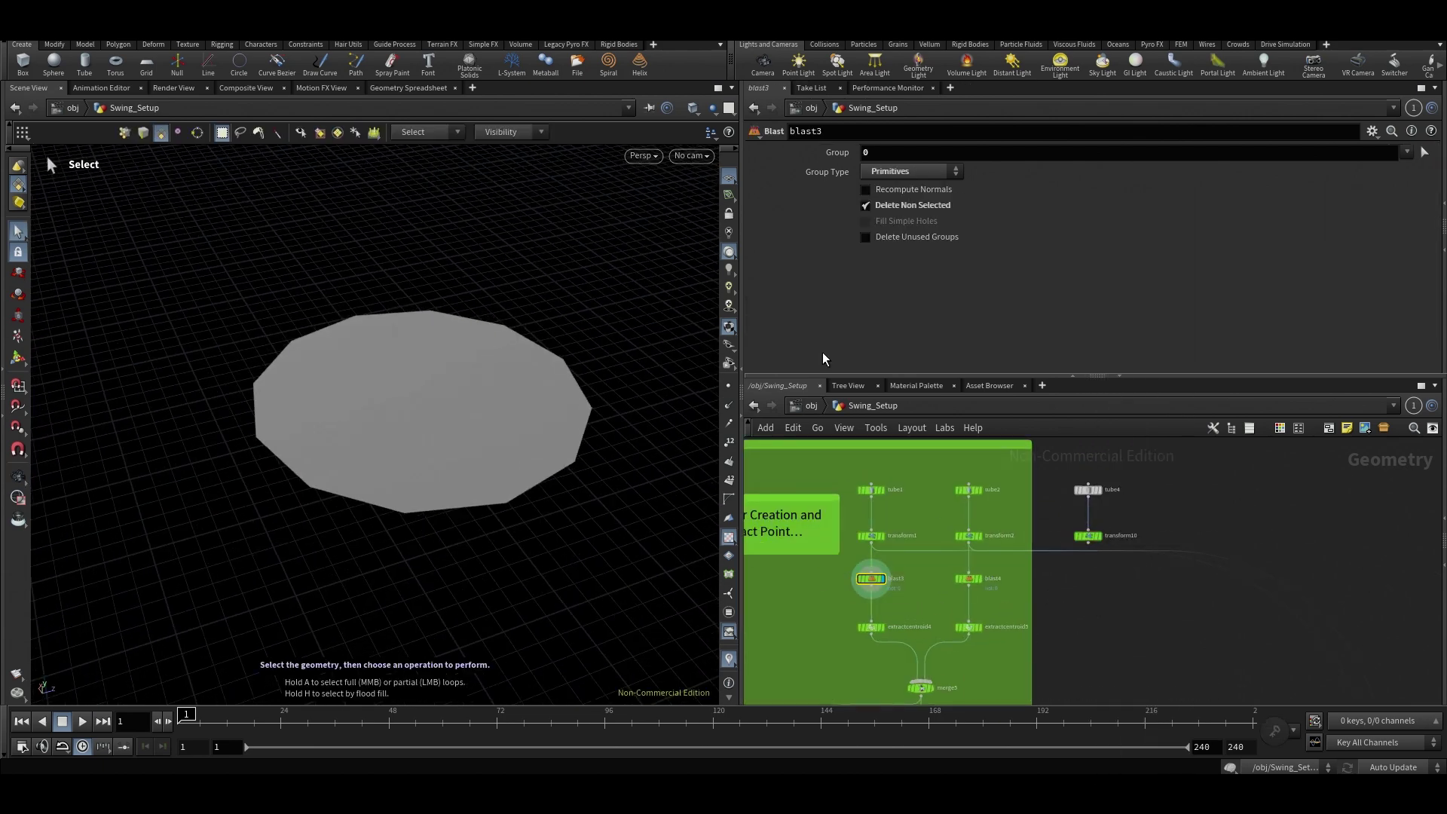
{"action": "scroll", "coordinate": [901, 565], "scroll_direction": "up", "scroll_amount": 3}
Compare the output of extractcentroid4 with the cap from blast3, ending with extractcentroid4 displayed and selected.
{"action": "left_click", "coordinate": [868, 592]}
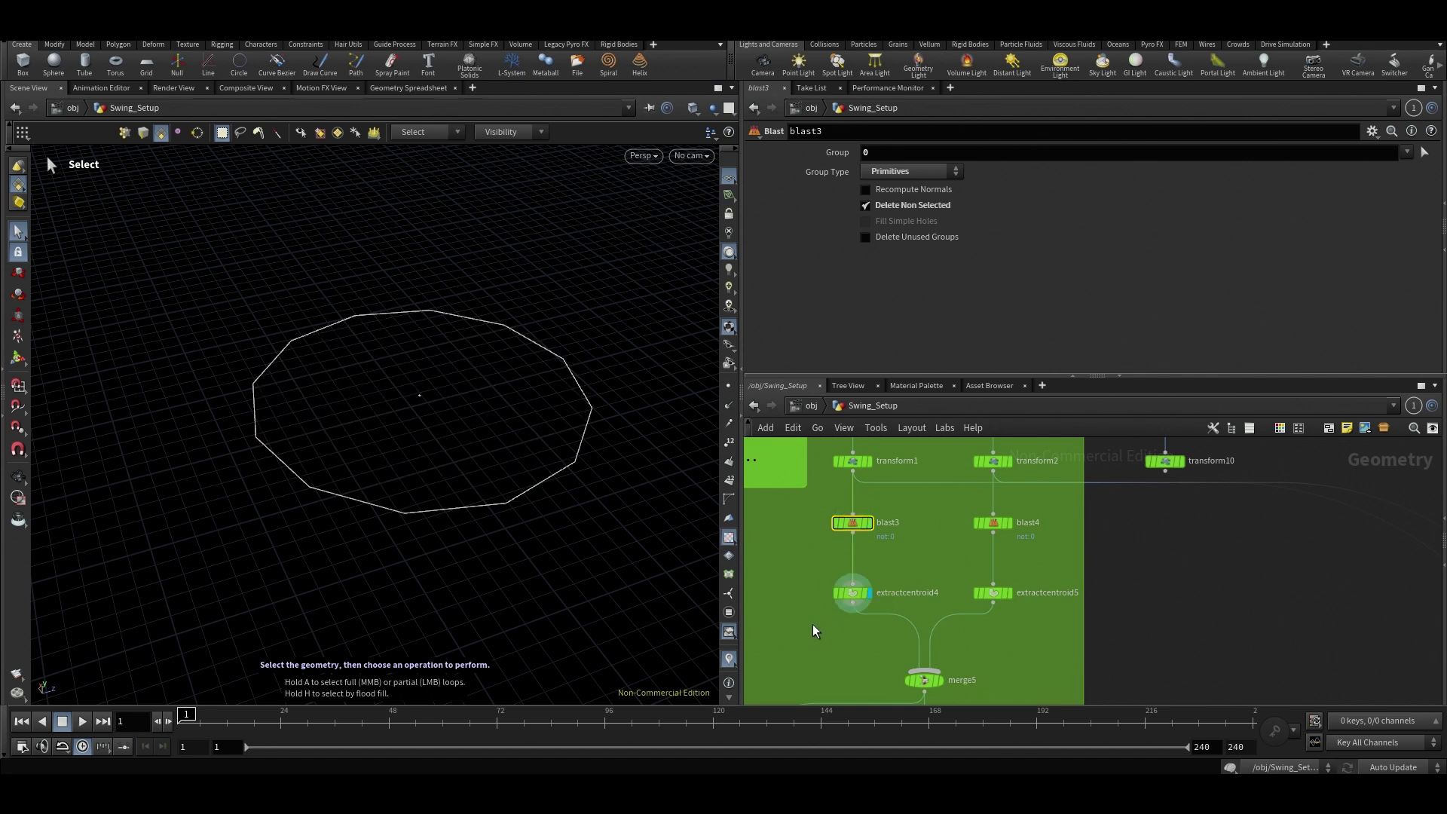
{"action": "left_click", "coordinate": [852, 592]}
{"action": "mouse_move", "coordinate": [887, 559]}
{"action": "left_mouse_down"}
{"action": "mouse_move", "coordinate": [800, 642]}
{"action": "mouse_move", "coordinate": [819, 632]}
{"action": "left_mouse_up"}
{"action": "mouse_move", "coordinate": [802, 542]}
{"action": "left_mouse_down"}
{"action": "mouse_move", "coordinate": [909, 645]}
{"action": "mouse_move", "coordinate": [881, 634]}
{"action": "left_mouse_up"}
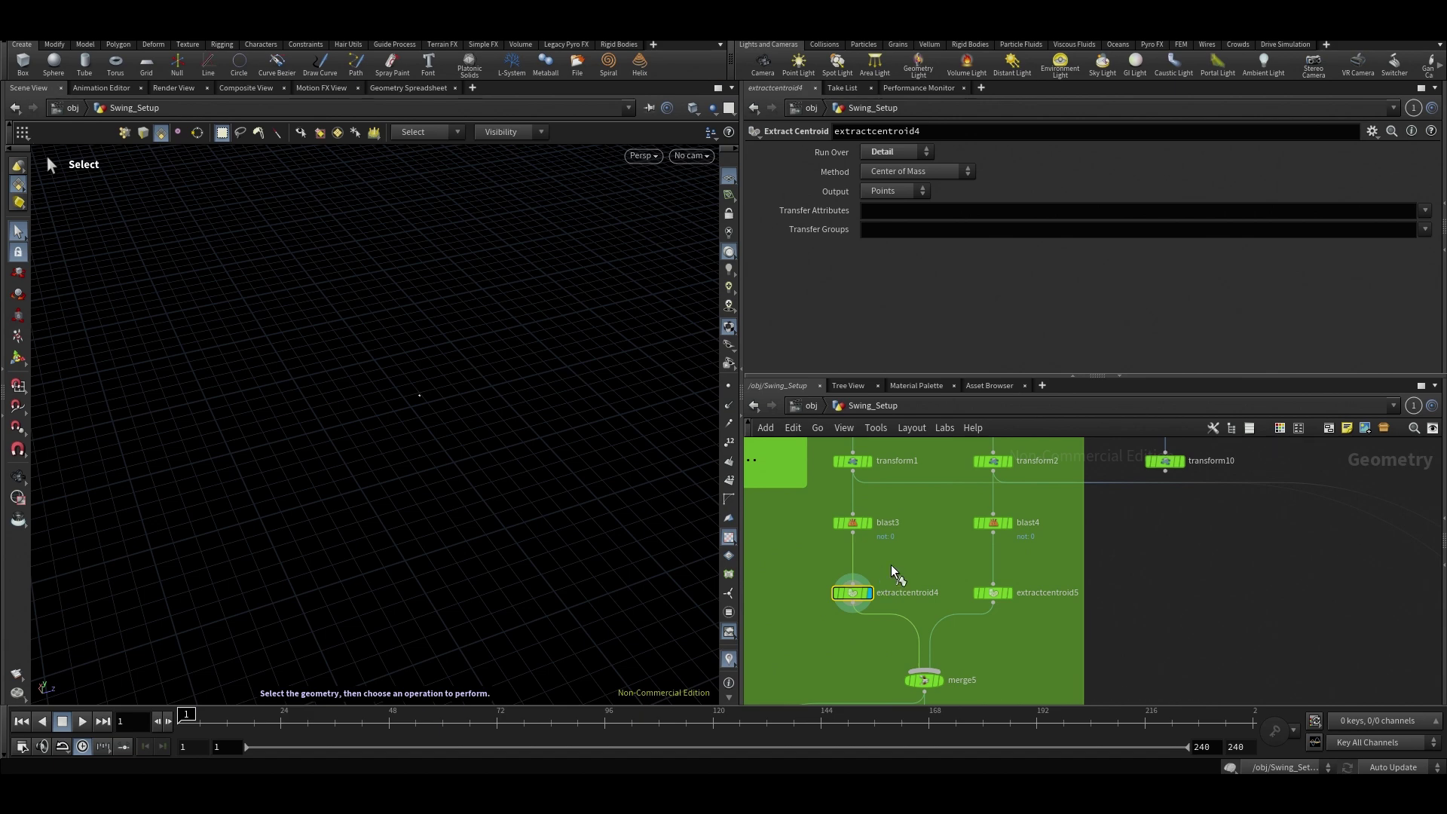
{"action": "key", "text": "Up"}
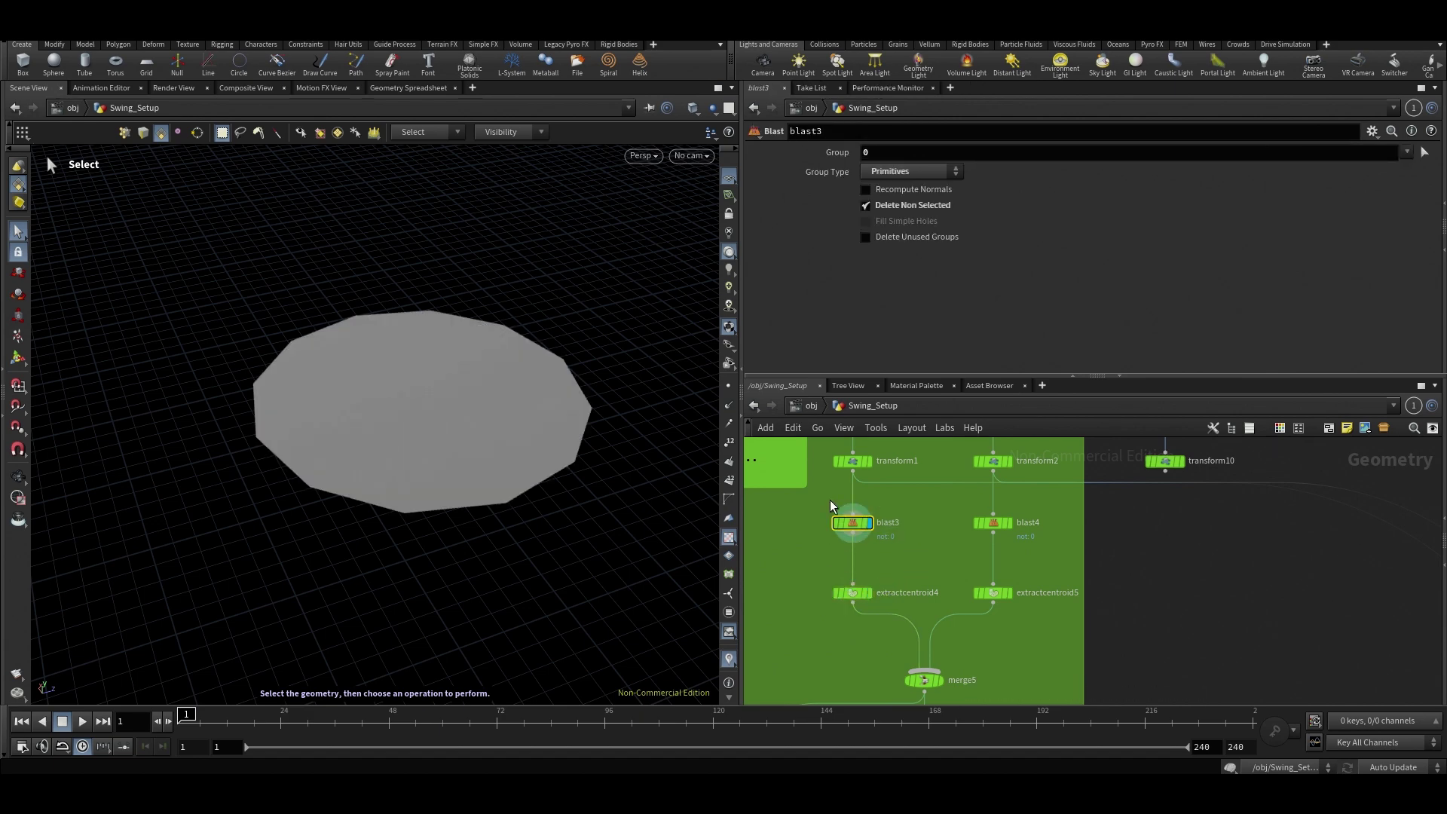
{"action": "left_click_drag", "start_coordinate": [577, 407], "coordinate": [478, 420], "text": "alt"}
{"action": "key", "text": "s"}
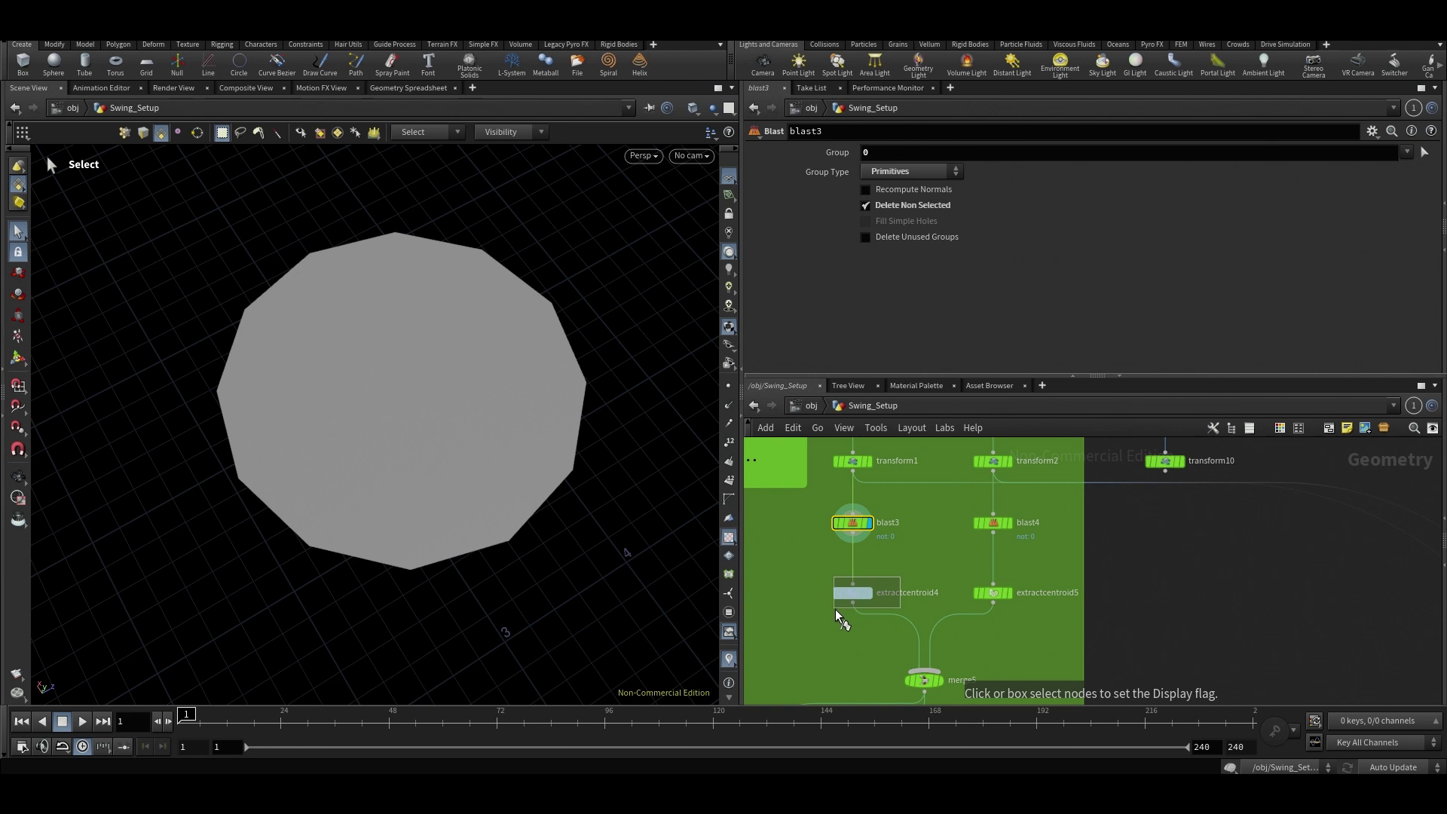
{"action": "left_click_drag", "start_coordinate": [834, 615], "coordinate": [833, 618]}
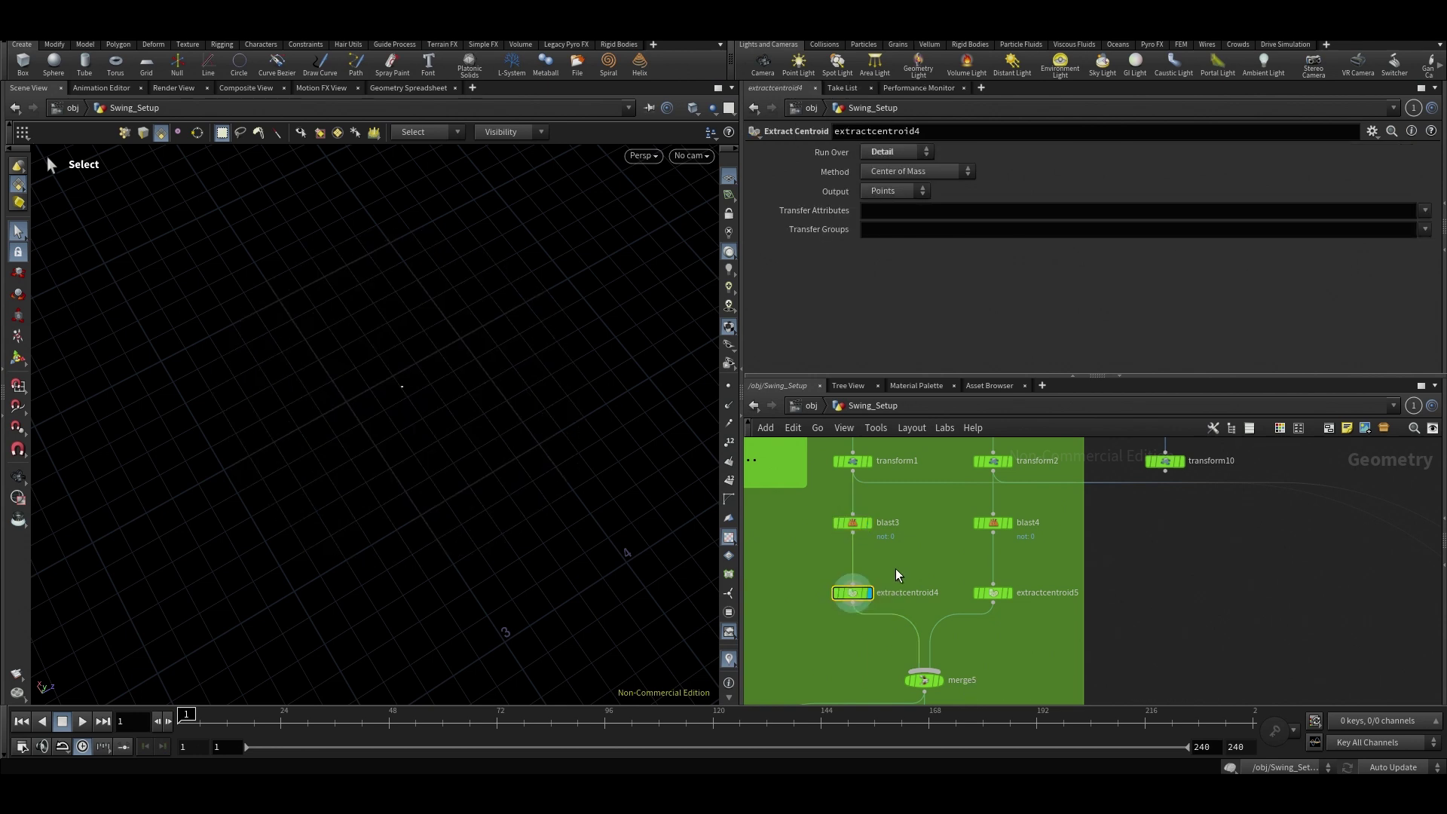
Try Run Over on extractcentroid4 with Primitives and with Pieces.
{"action": "left_click", "coordinate": [896, 155]}
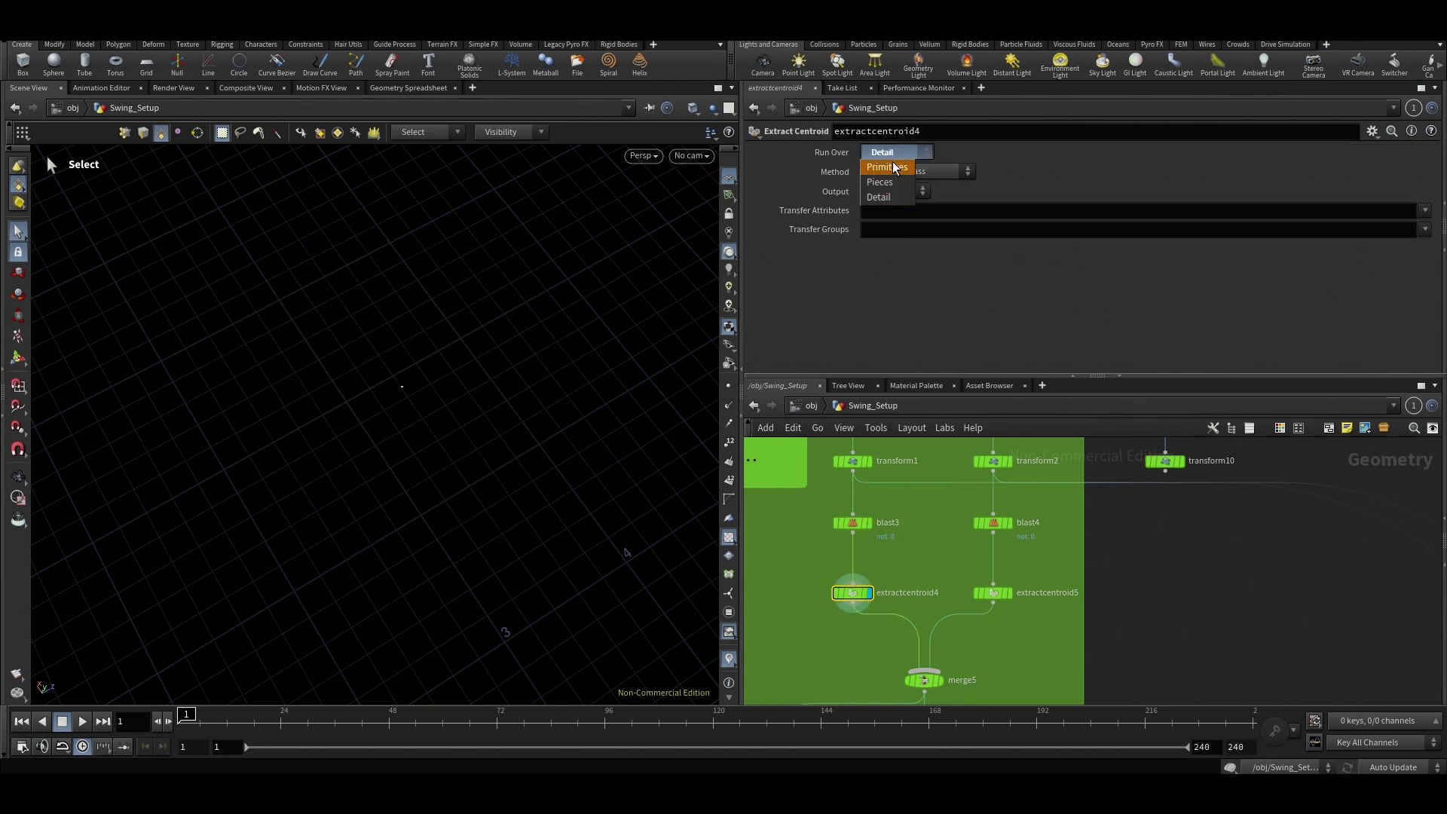
{"action": "left_click", "coordinate": [896, 167]}
{"action": "left_click", "coordinate": [897, 152]}
{"action": "left_click", "coordinate": [868, 182]}
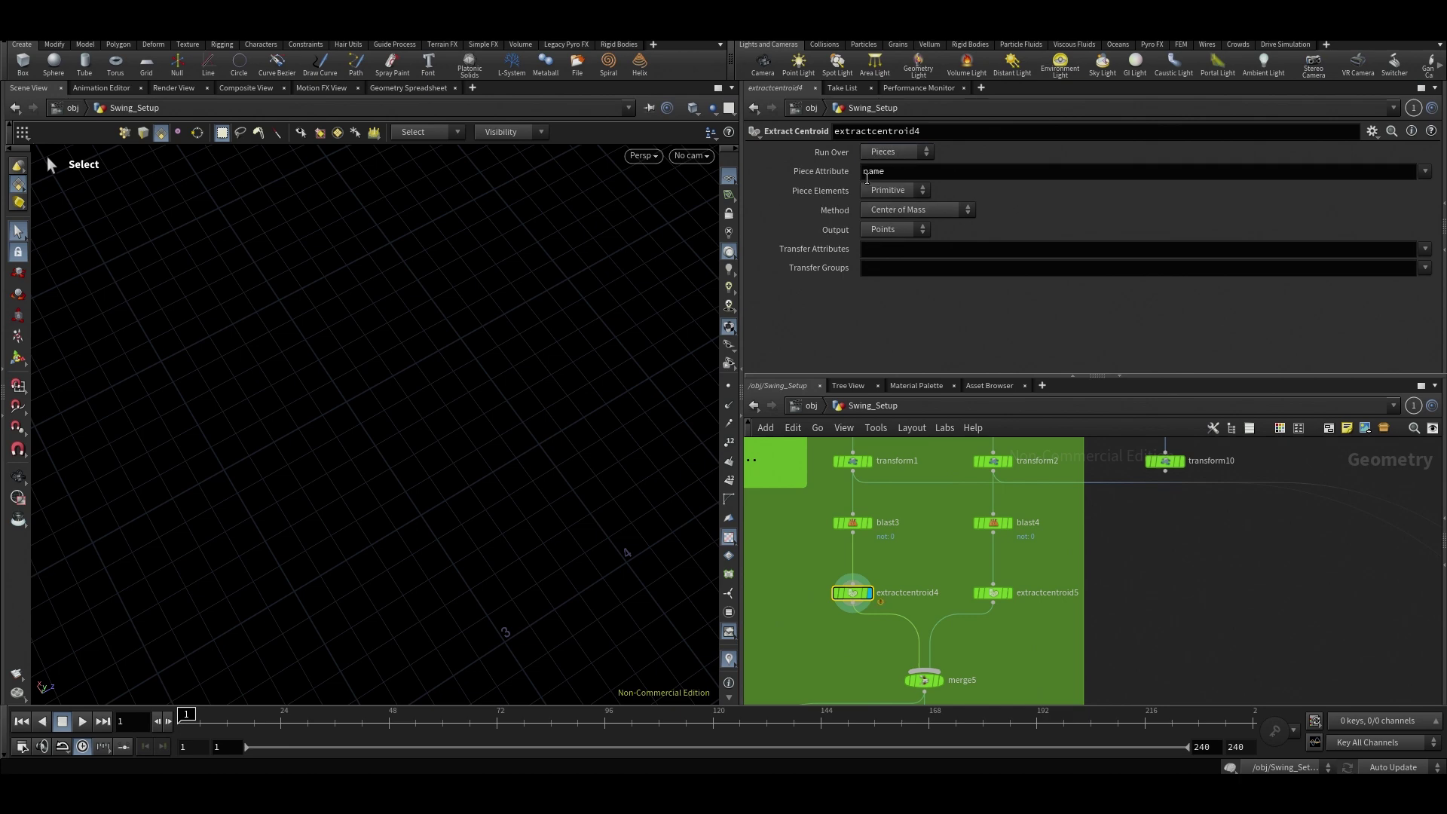
Place an unconnected Extract Centroid node below transform10 with Run Over on Pieces.
{"action": "key", "text": "Tab"}
{"action": "type", "text": "extra"}
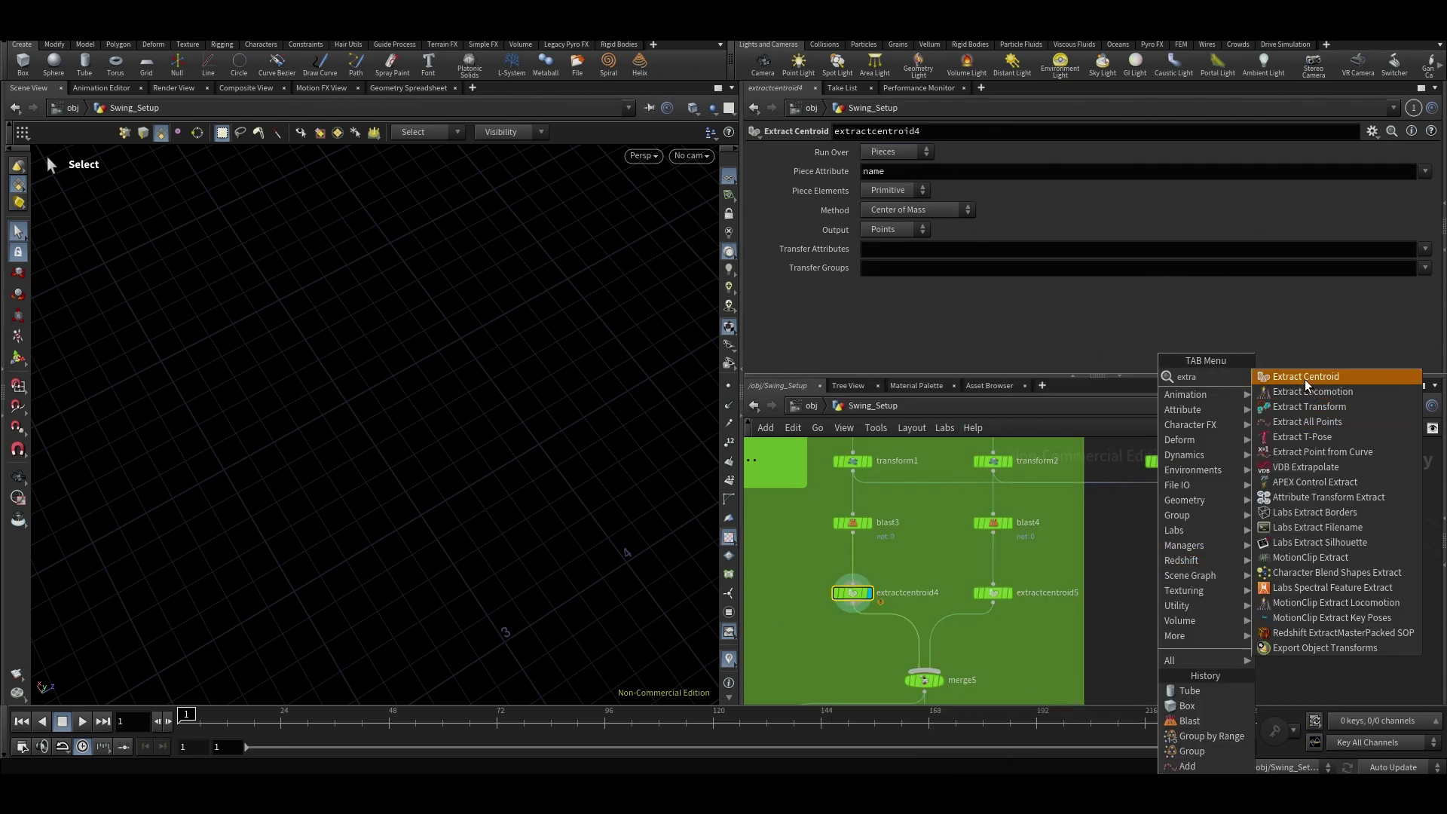
{"action": "left_click", "coordinate": [1307, 378]}
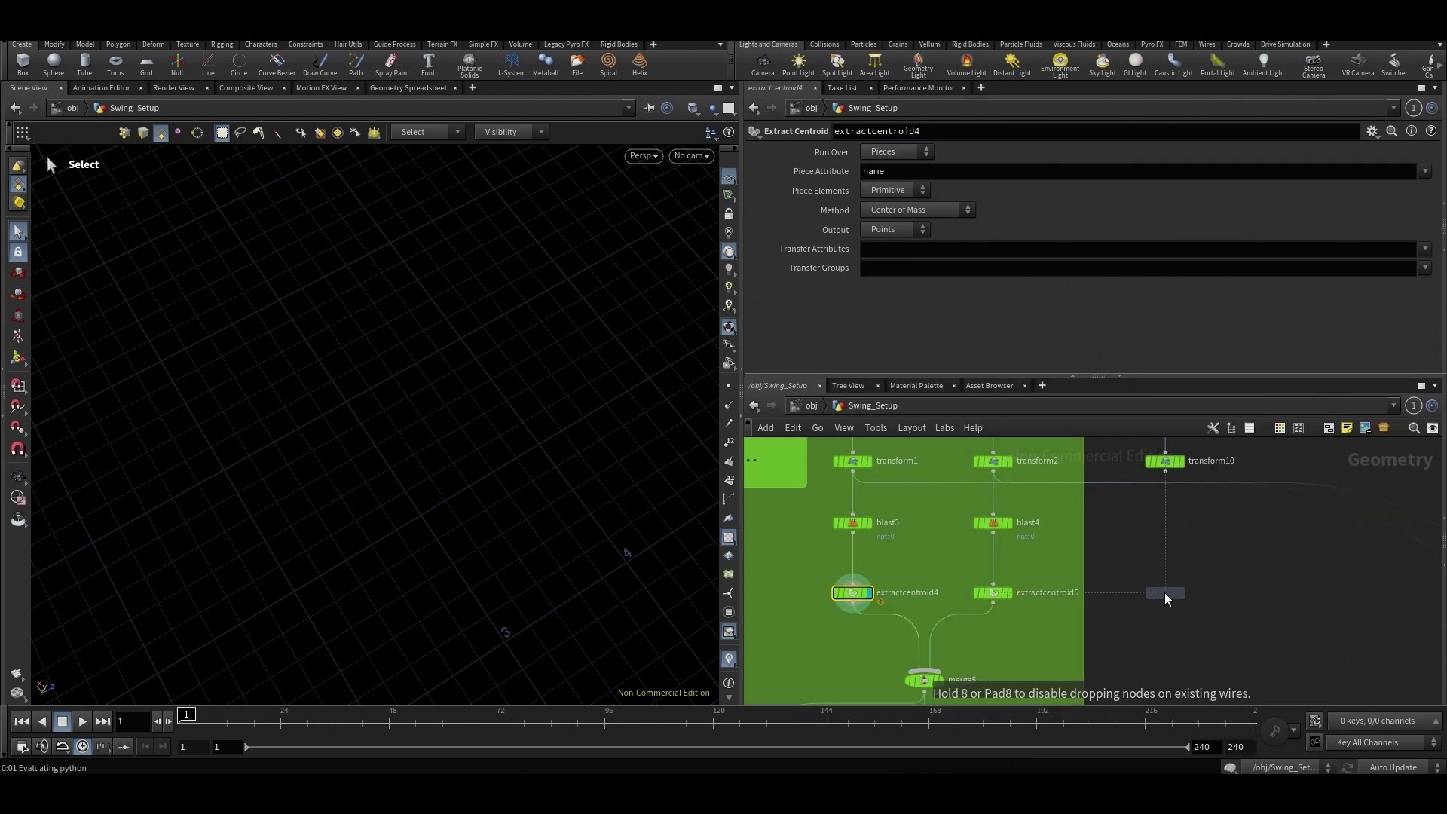
{"action": "left_click", "coordinate": [1166, 596]}
{"action": "left_click", "coordinate": [897, 153]}
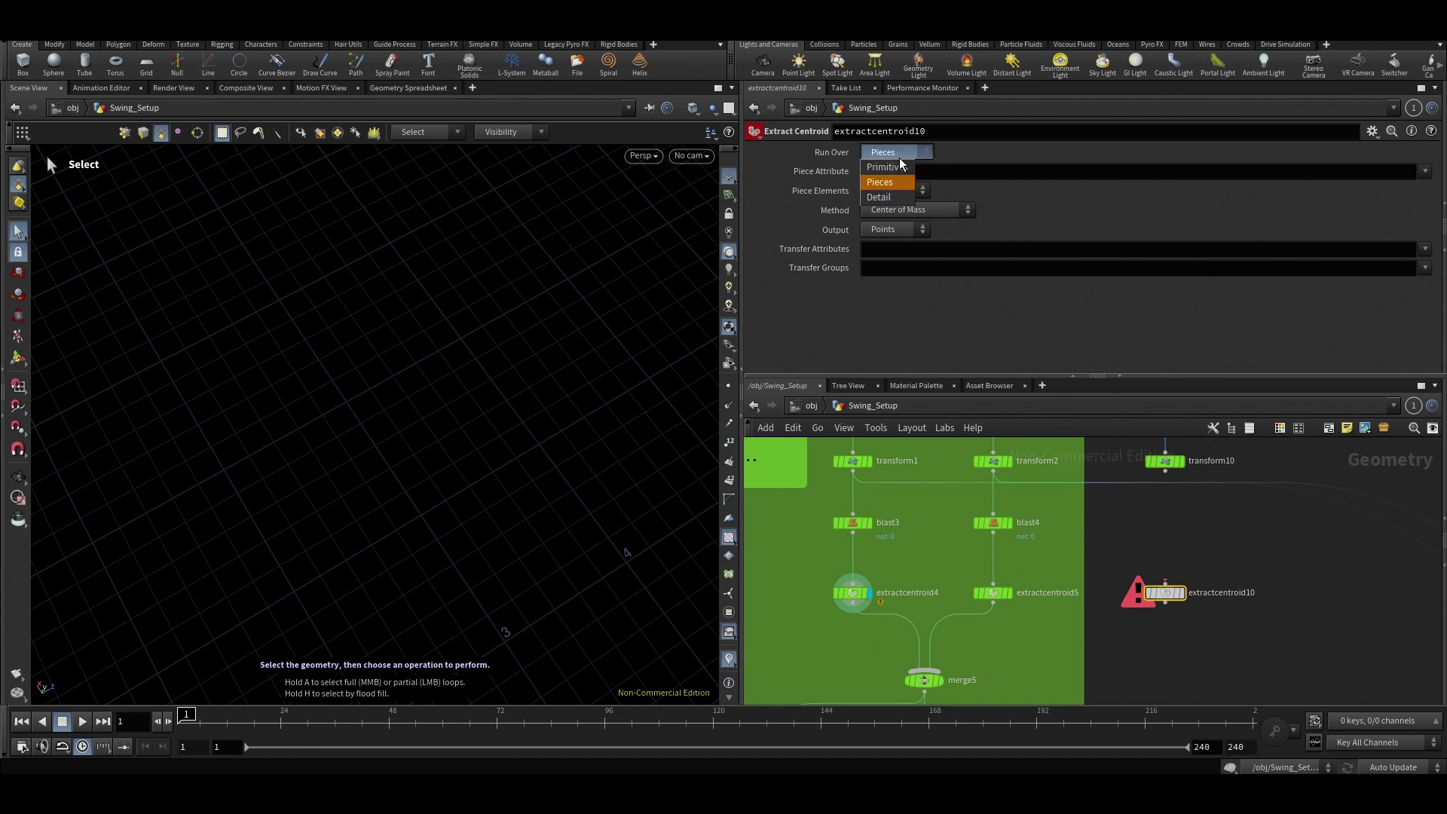
{"action": "left_click", "coordinate": [881, 183]}
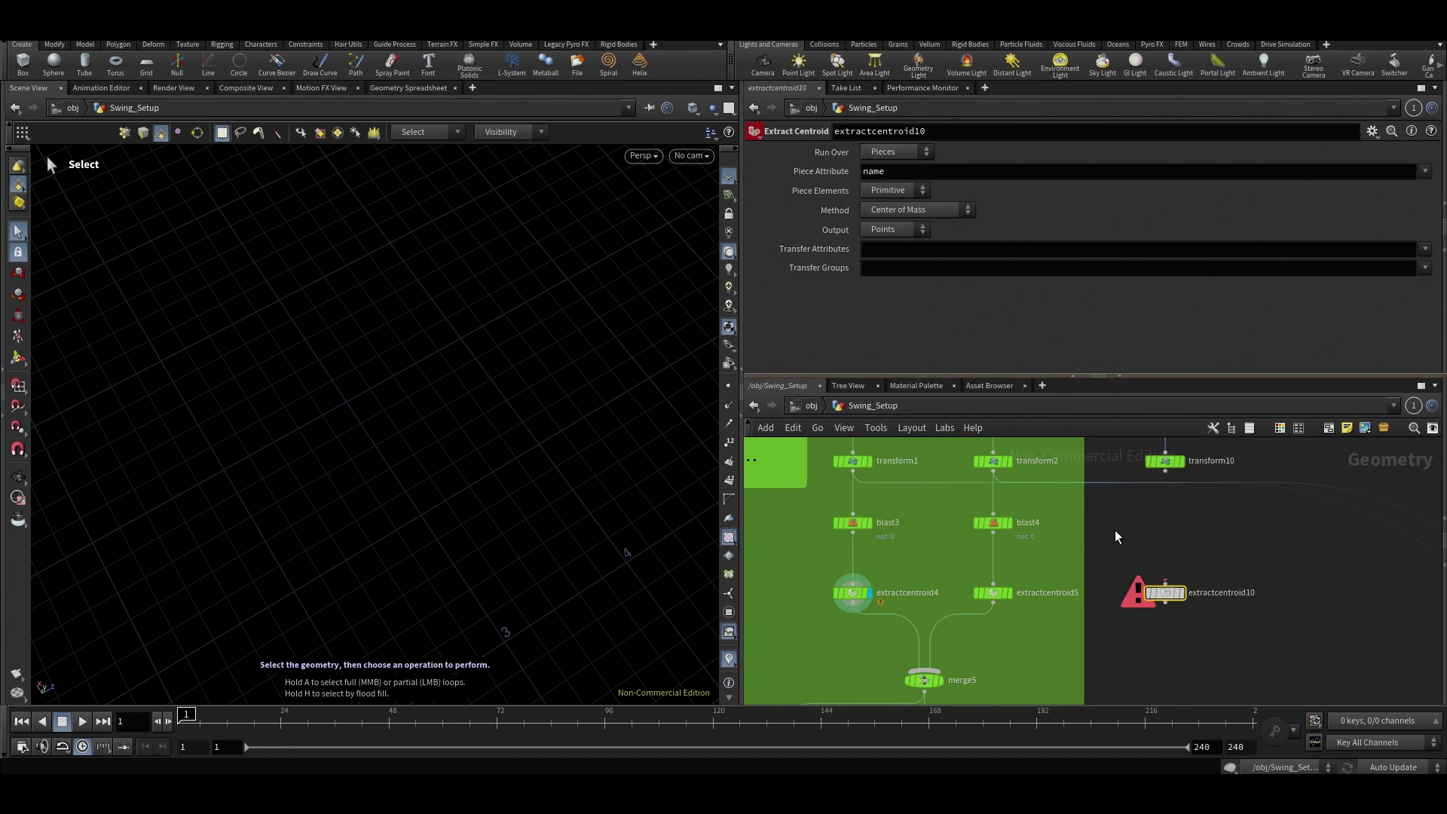
Set Run Over of extractcentroid4 back to Detail and view the centroid point in the viewport.
{"action": "left_click", "coordinate": [857, 593]}
{"action": "left_click", "coordinate": [897, 153]}
{"action": "left_click", "coordinate": [900, 199]}
{"action": "right_click_drag", "start_coordinate": [459, 386], "coordinate": [459, 350], "text": "alt"}
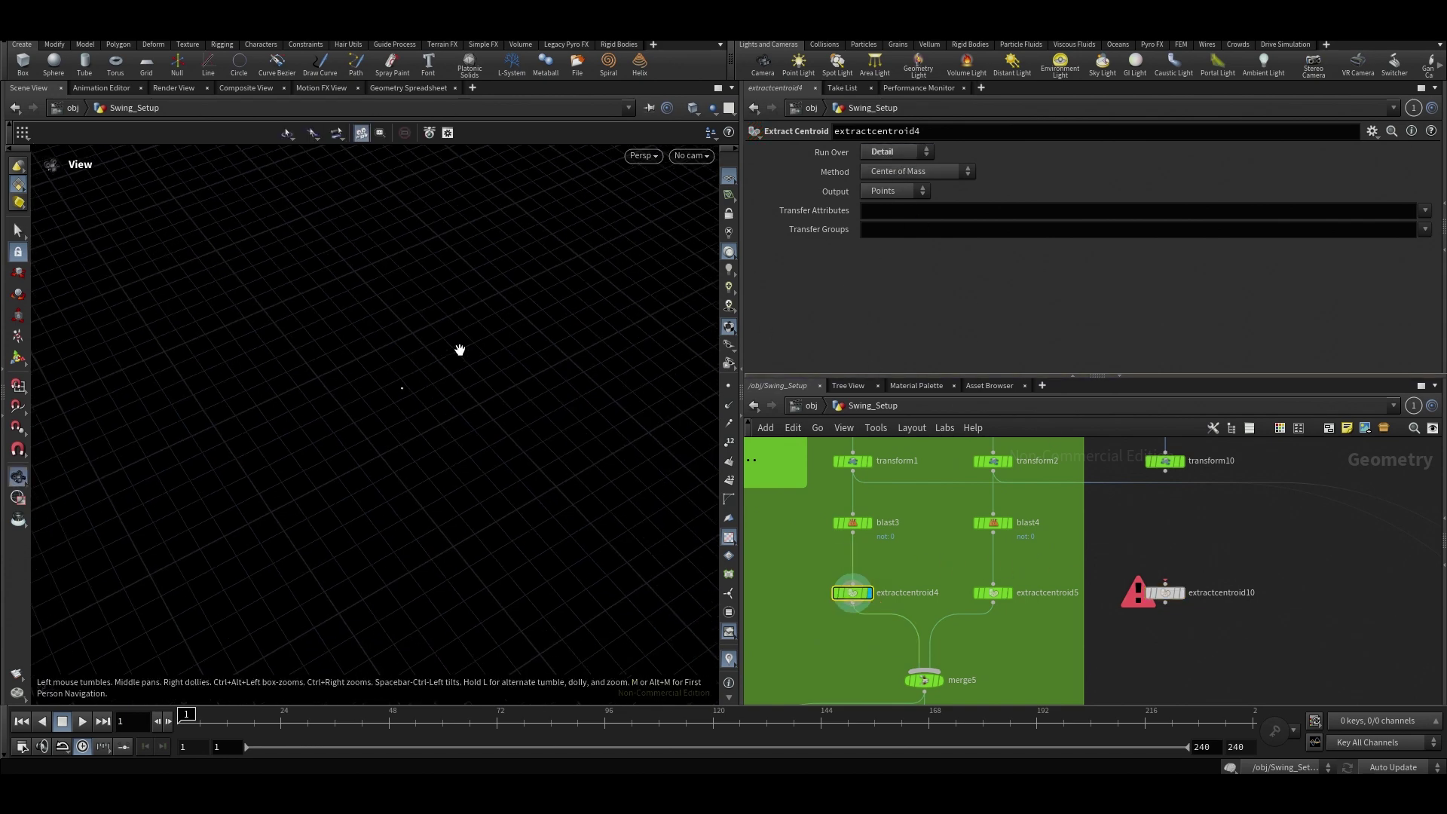
{"action": "scroll", "coordinate": [460, 350], "scroll_direction": "down", "scroll_amount": 5}
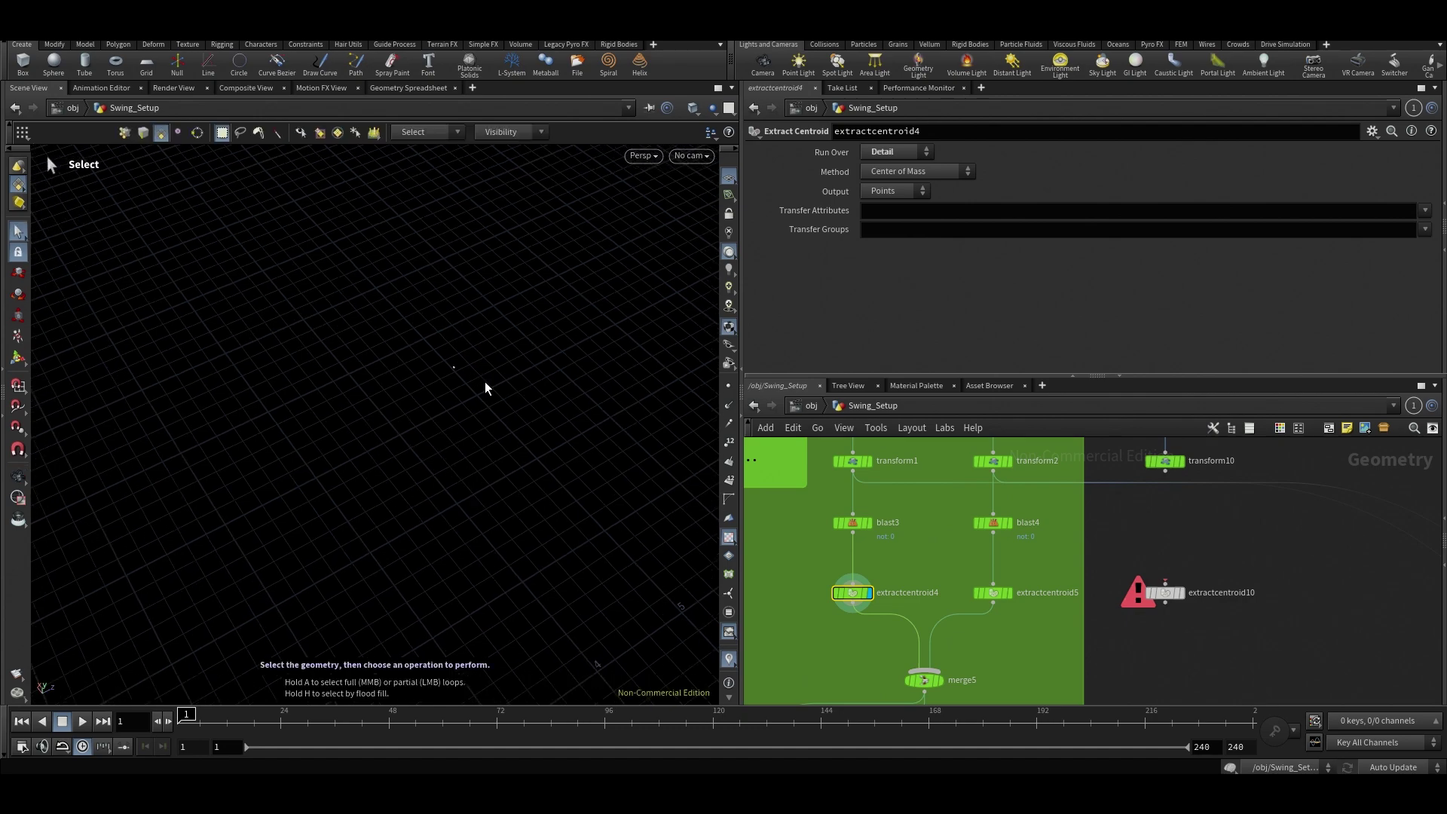
{"action": "left_click_drag", "start_coordinate": [485, 381], "coordinate": [596, 275], "text": "alt"}
Display and select merge5, and frame the centroid points of both pillars.
{"action": "left_click_drag", "start_coordinate": [795, 562], "coordinate": [912, 640]}
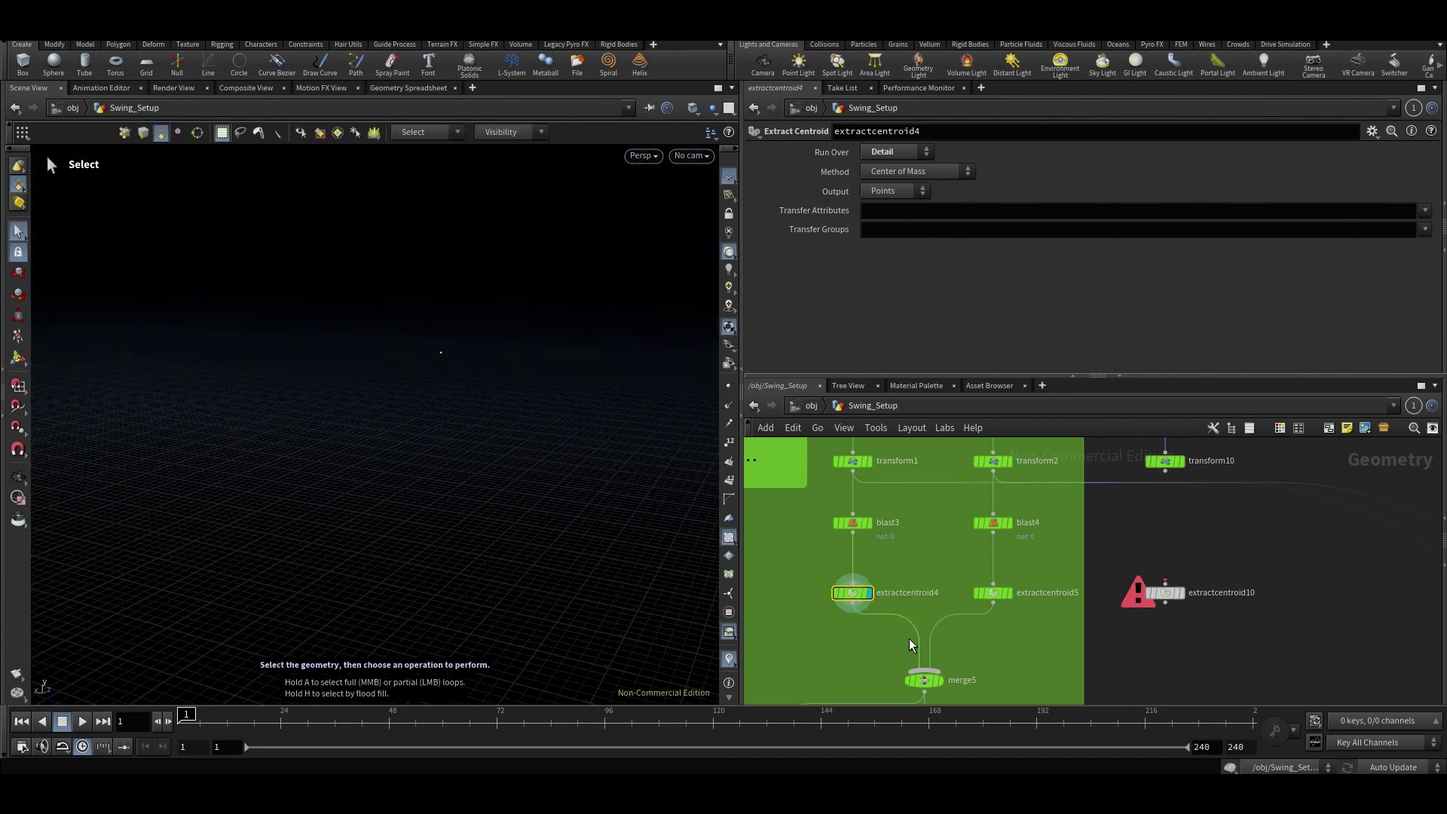
{"action": "middle_click_drag", "start_coordinate": [867, 646], "coordinate": [856, 578]}
{"action": "scroll", "coordinate": [857, 579], "scroll_direction": "down", "scroll_amount": 2}
{"action": "left_click_drag", "start_coordinate": [860, 585], "coordinate": [916, 614]}
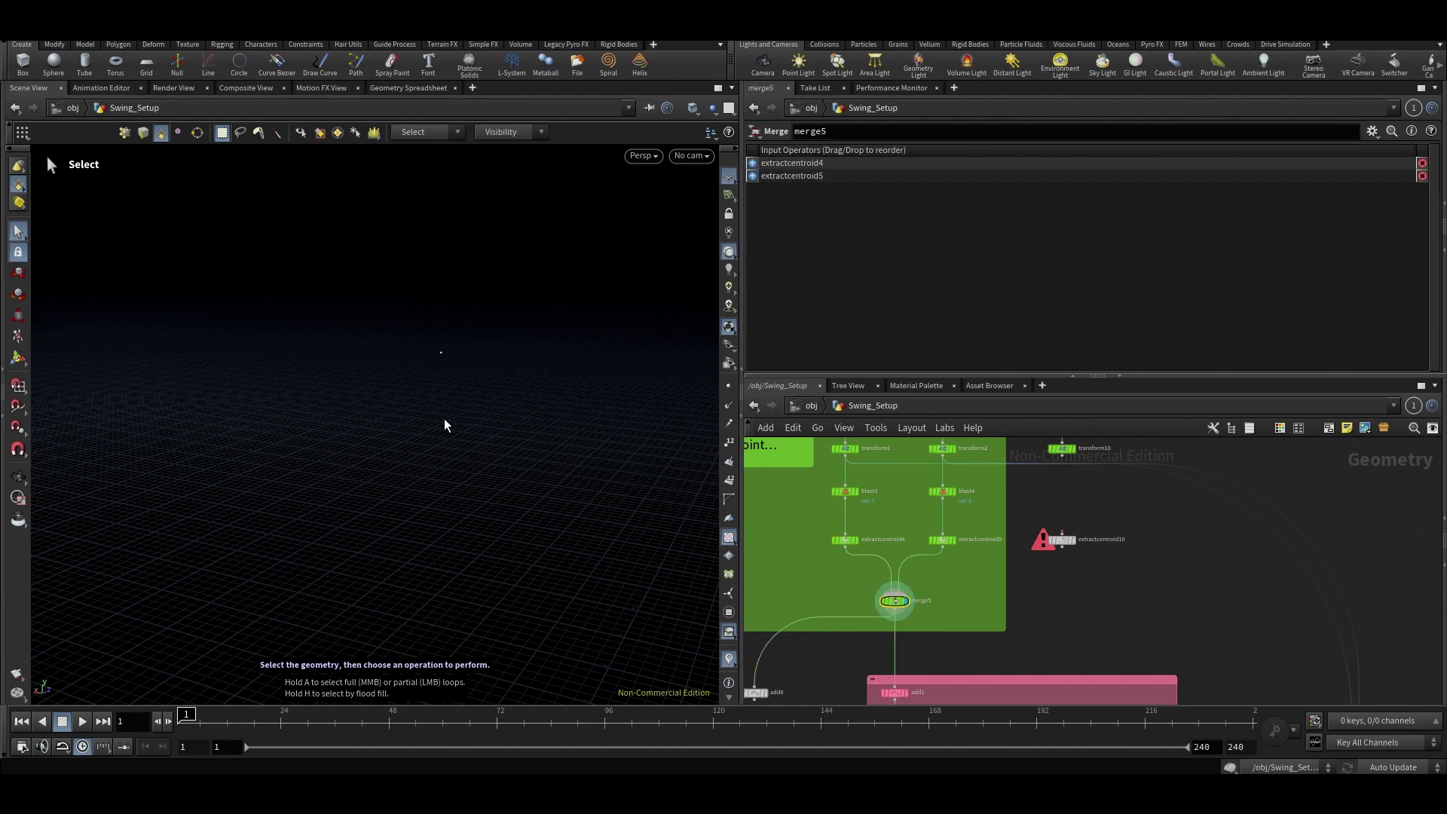
{"action": "key", "text": "Escape"}
{"action": "key", "text": "f"}
{"action": "left_click_drag", "start_coordinate": [555, 430], "coordinate": [500, 437]}
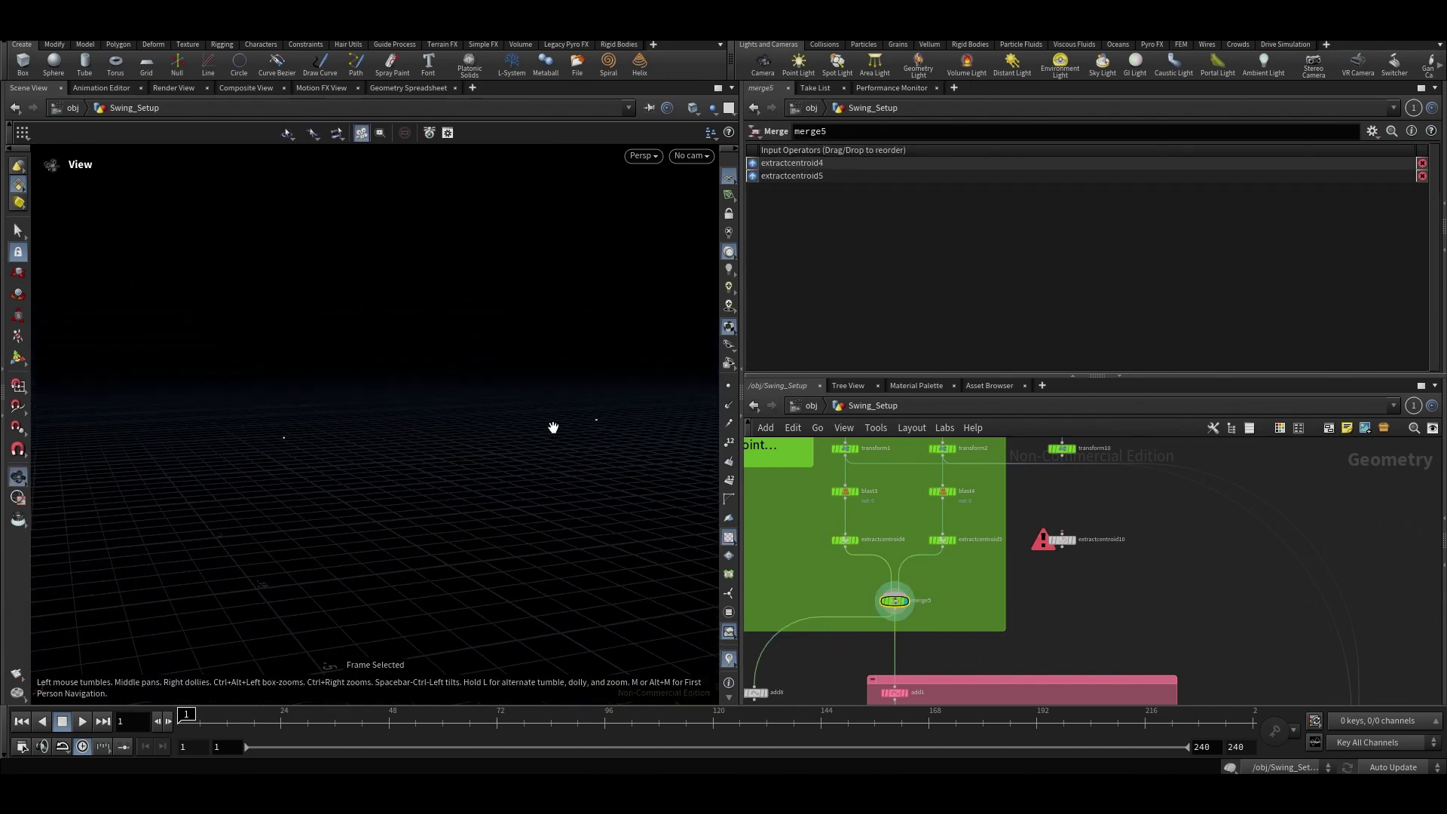
{"action": "key", "text": "s"}
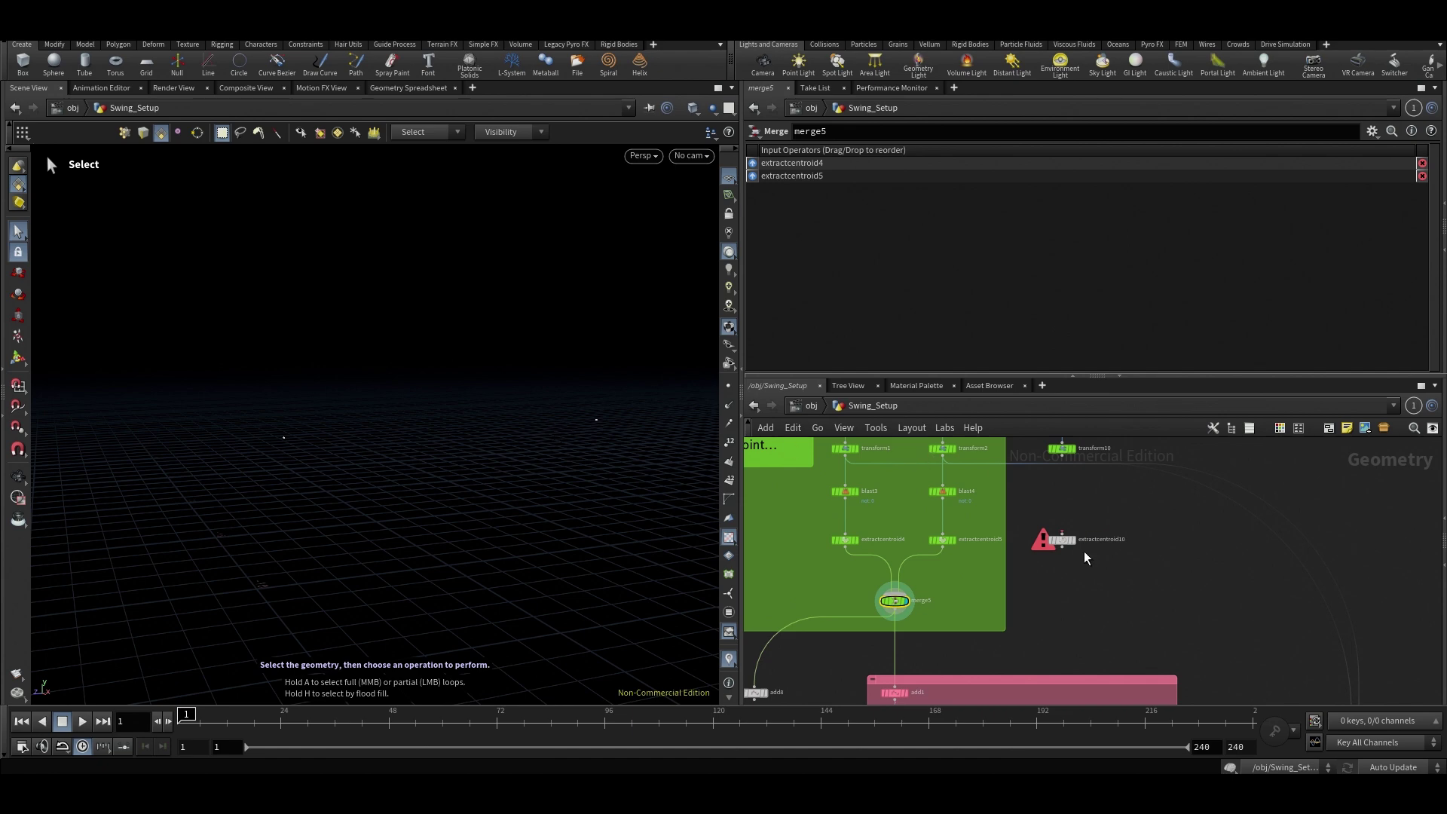
Delete the unconnected Extract Centroid node below transform10.
{"action": "left_click_drag", "start_coordinate": [1094, 588], "coordinate": [1028, 526]}
{"action": "key", "text": "Delete"}
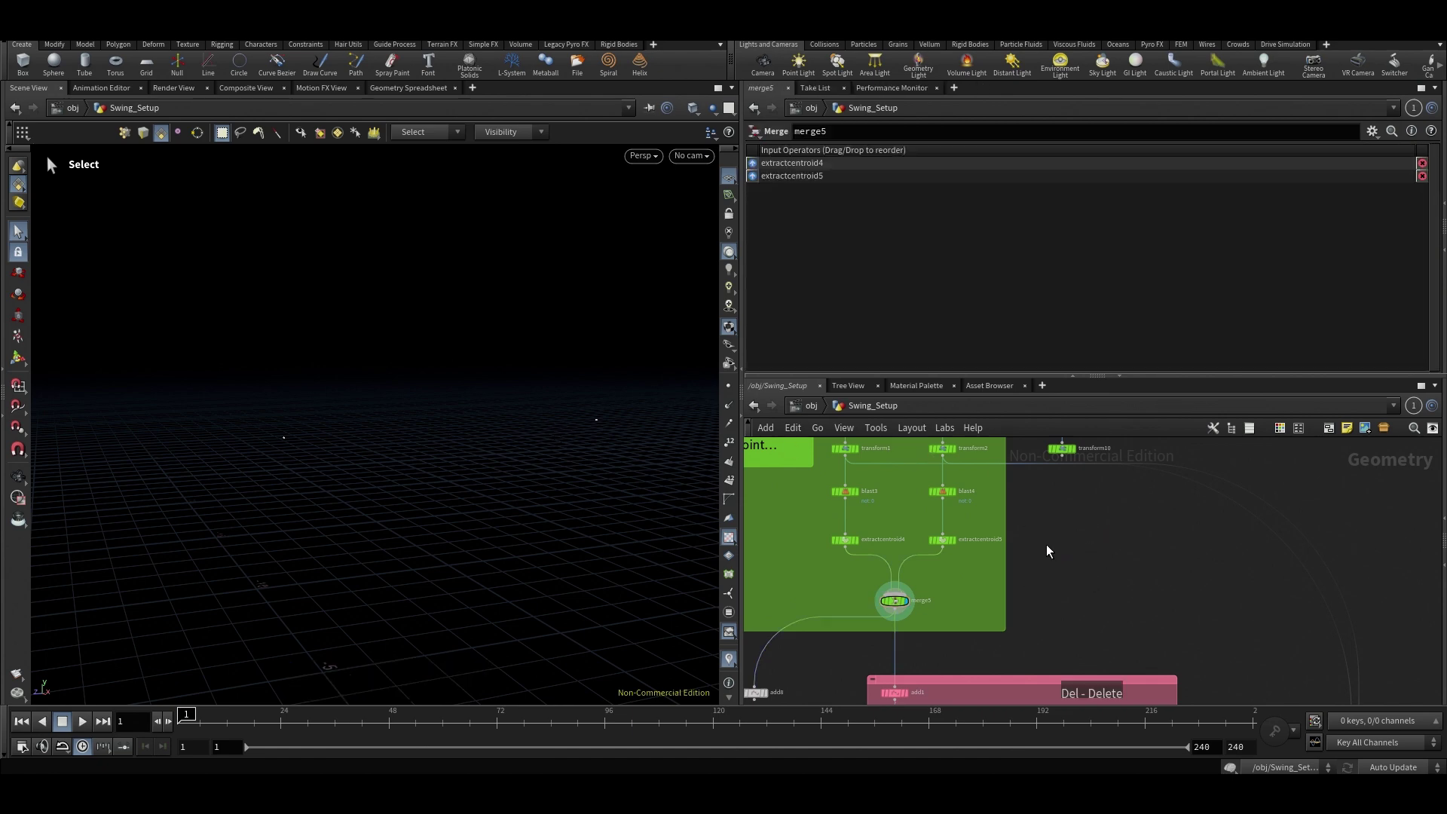
{"action": "scroll", "coordinate": [1049, 551], "scroll_direction": "down", "scroll_amount": 2}
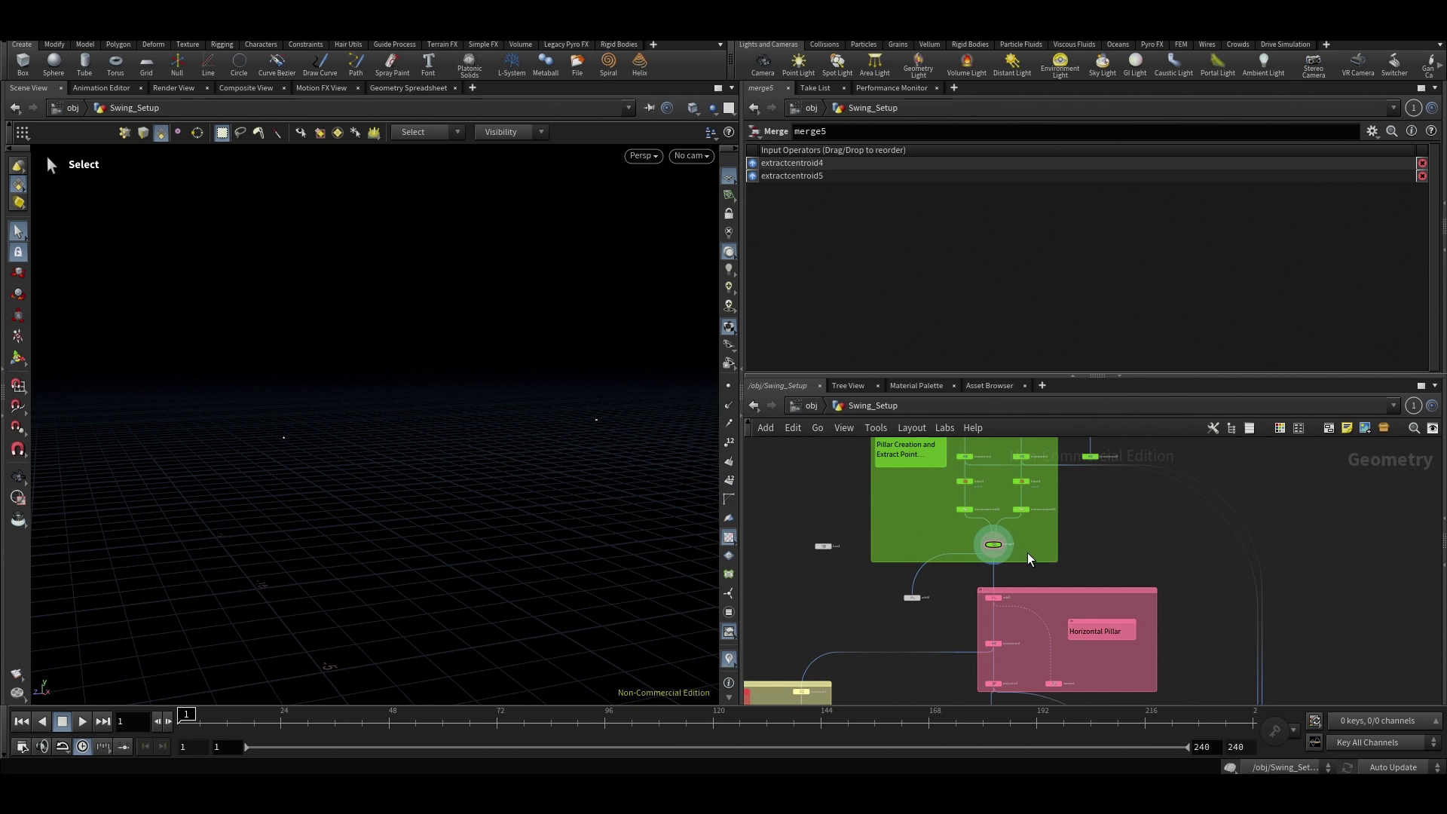
Display add1 in the Horizontal Pillar box and view the line joining the two centroid points.
{"action": "scroll", "coordinate": [1030, 558], "scroll_direction": "up", "scroll_amount": 5}
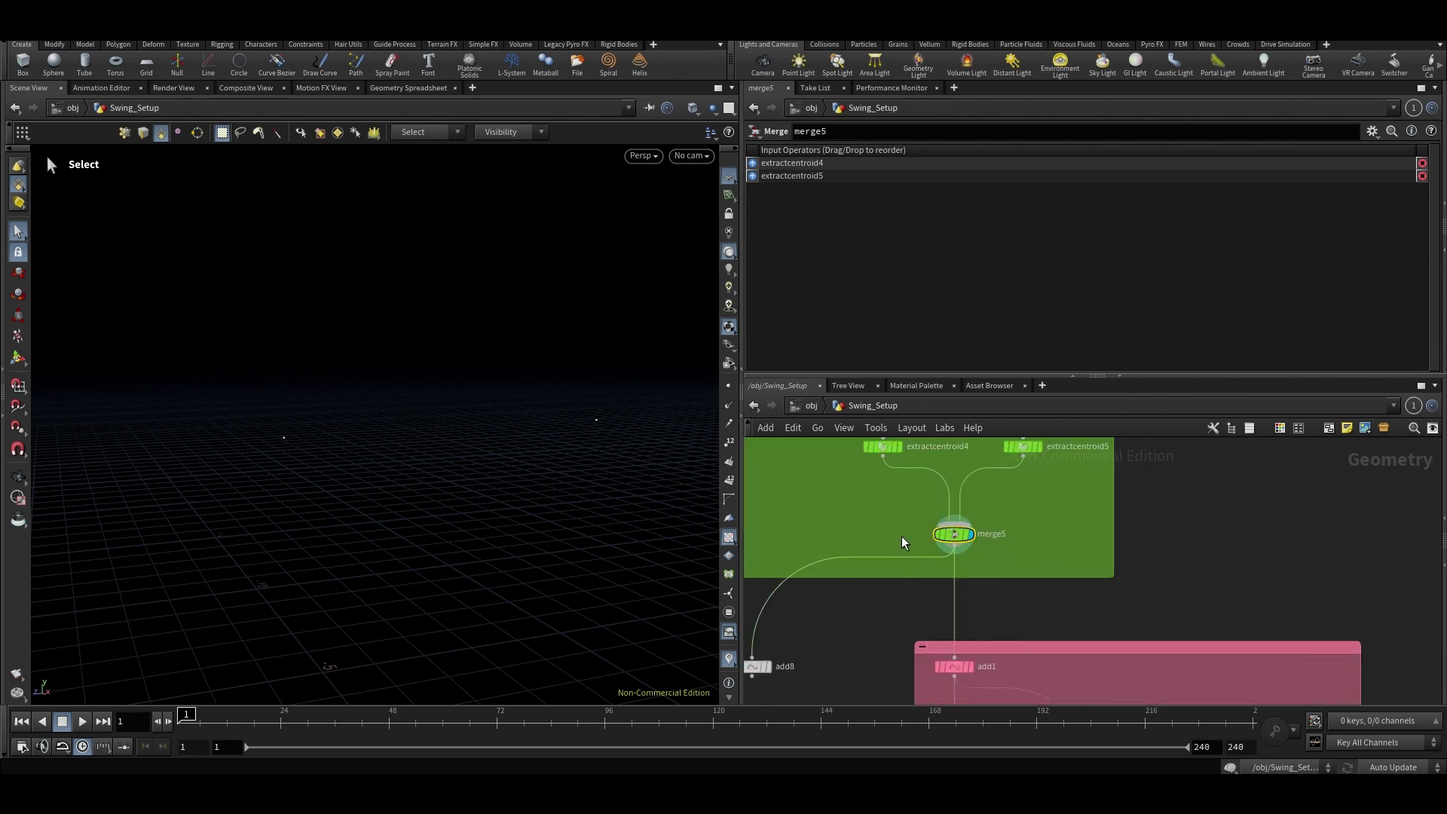
{"action": "scroll", "coordinate": [998, 588], "scroll_direction": "down", "scroll_amount": 3}
{"action": "middle_click_drag", "start_coordinate": [999, 587], "coordinate": [1008, 519]}
{"action": "scroll", "coordinate": [996, 590], "scroll_direction": "up", "scroll_amount": 3}
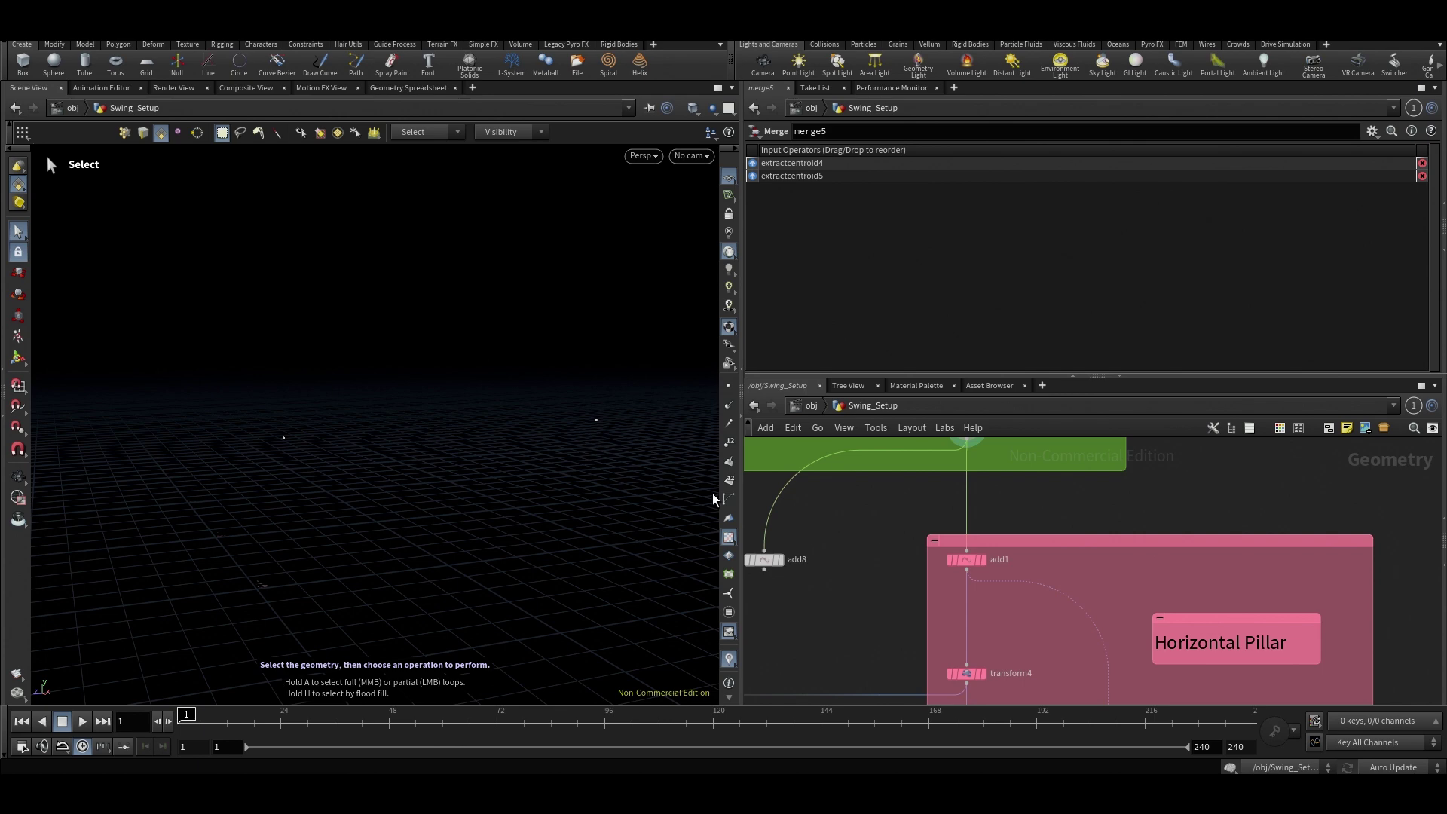
{"action": "left_click", "coordinate": [967, 560]}
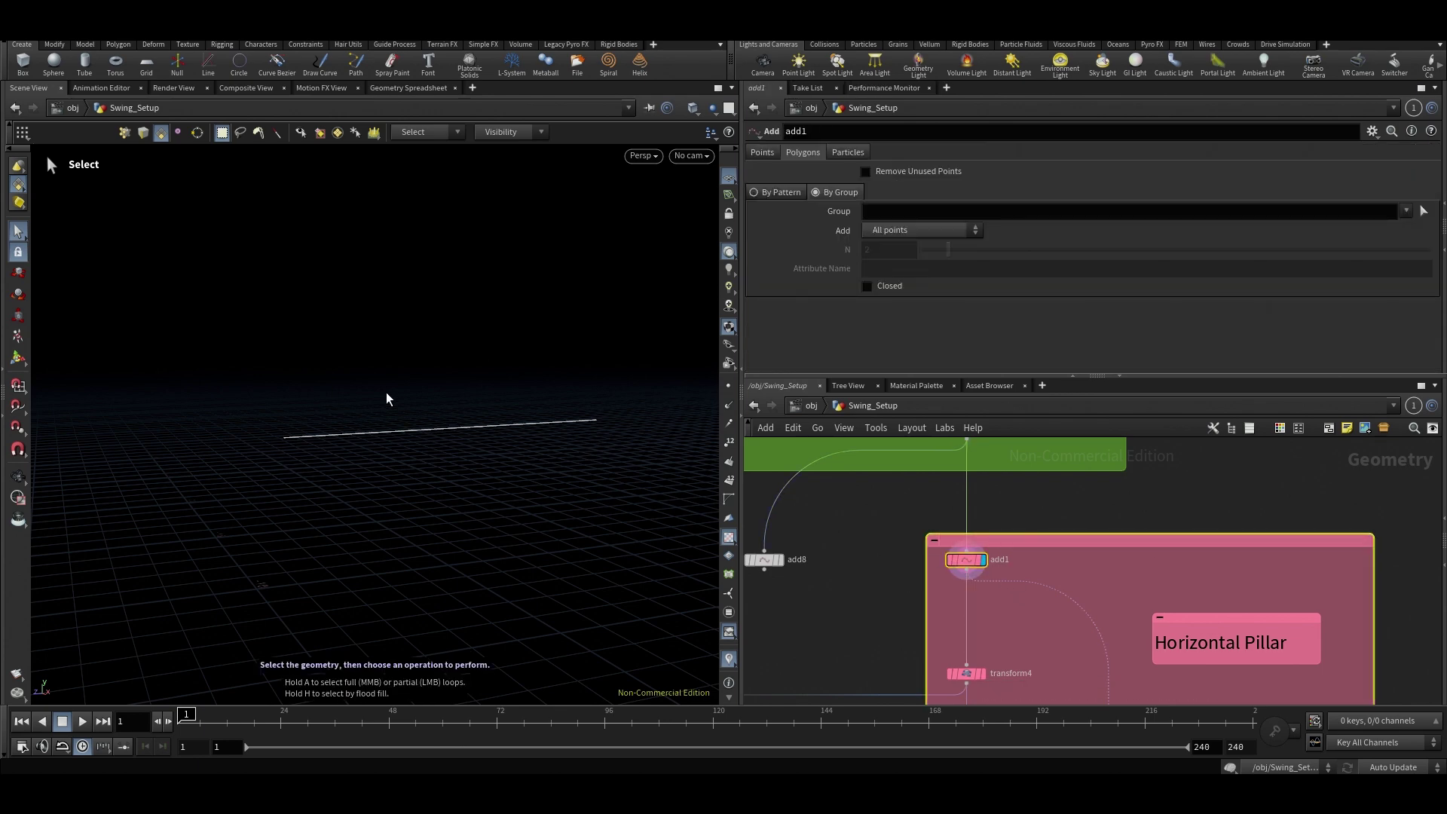
{"action": "key", "text": "Escape"}
{"action": "left_click_drag", "start_coordinate": [387, 399], "coordinate": [464, 435]}
{"action": "key", "text": "s"}
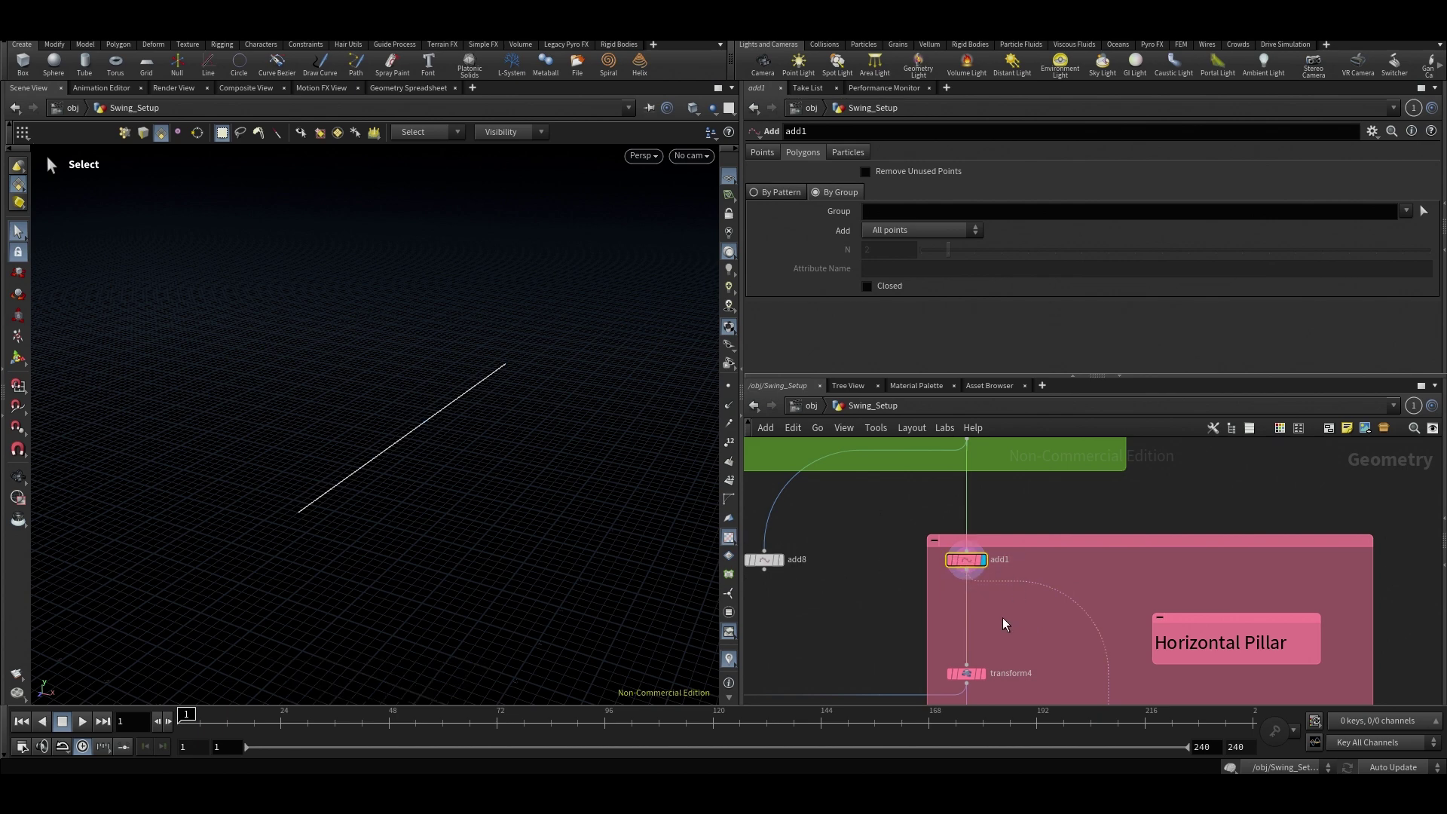
Examine the Horizontal Pillar nodes and view the add1 line from other angles.
{"action": "scroll", "coordinate": [1006, 630], "scroll_direction": "down", "scroll_amount": 3}
{"action": "middle_click_drag", "start_coordinate": [1028, 671], "coordinate": [1017, 581]}
{"action": "scroll", "coordinate": [1011, 575], "scroll_direction": "up", "scroll_amount": 3}
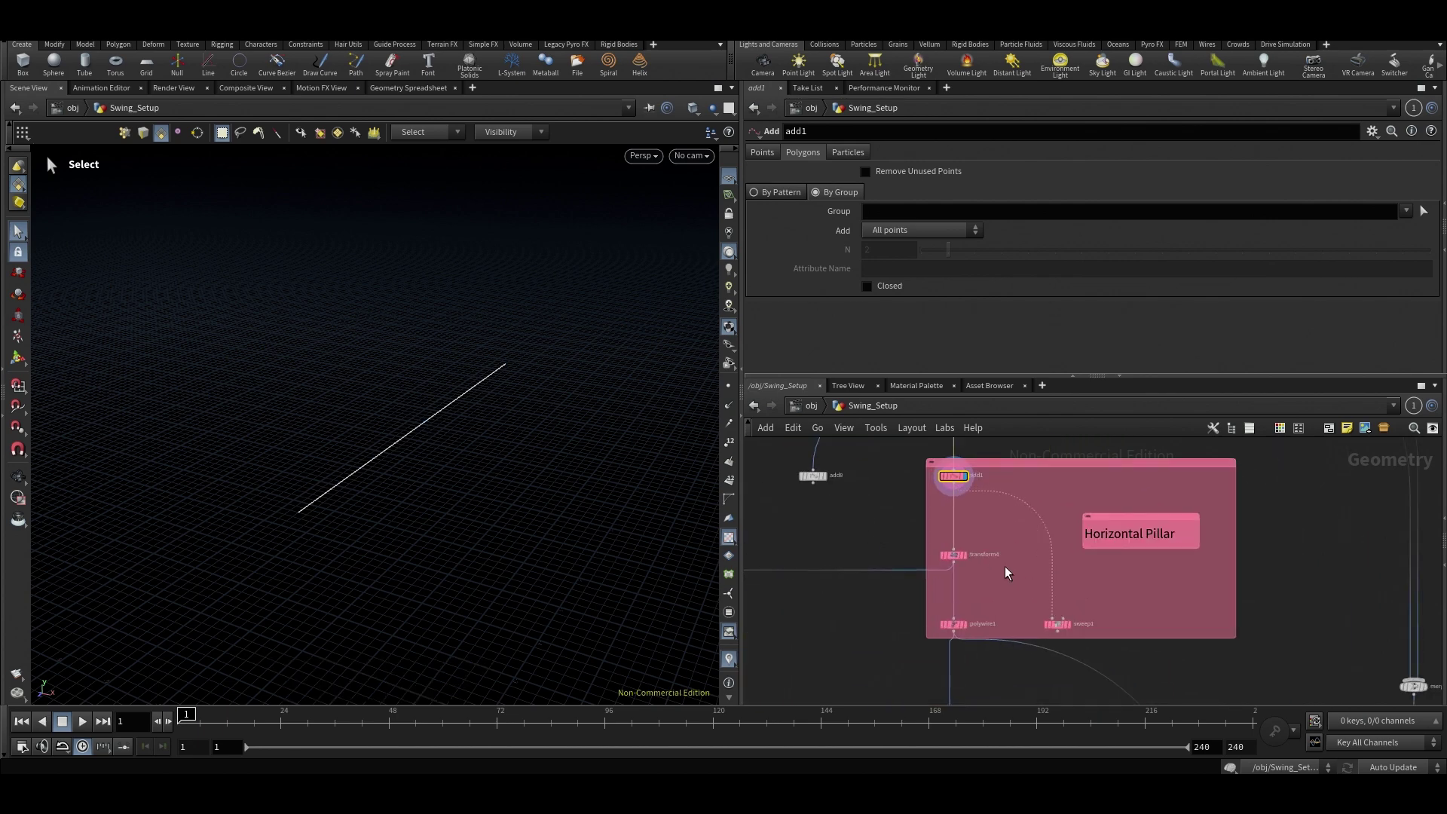
{"action": "middle_click_drag", "start_coordinate": [984, 529], "coordinate": [1073, 533]}
{"action": "scroll", "coordinate": [1021, 618], "scroll_direction": "down", "scroll_amount": 1}
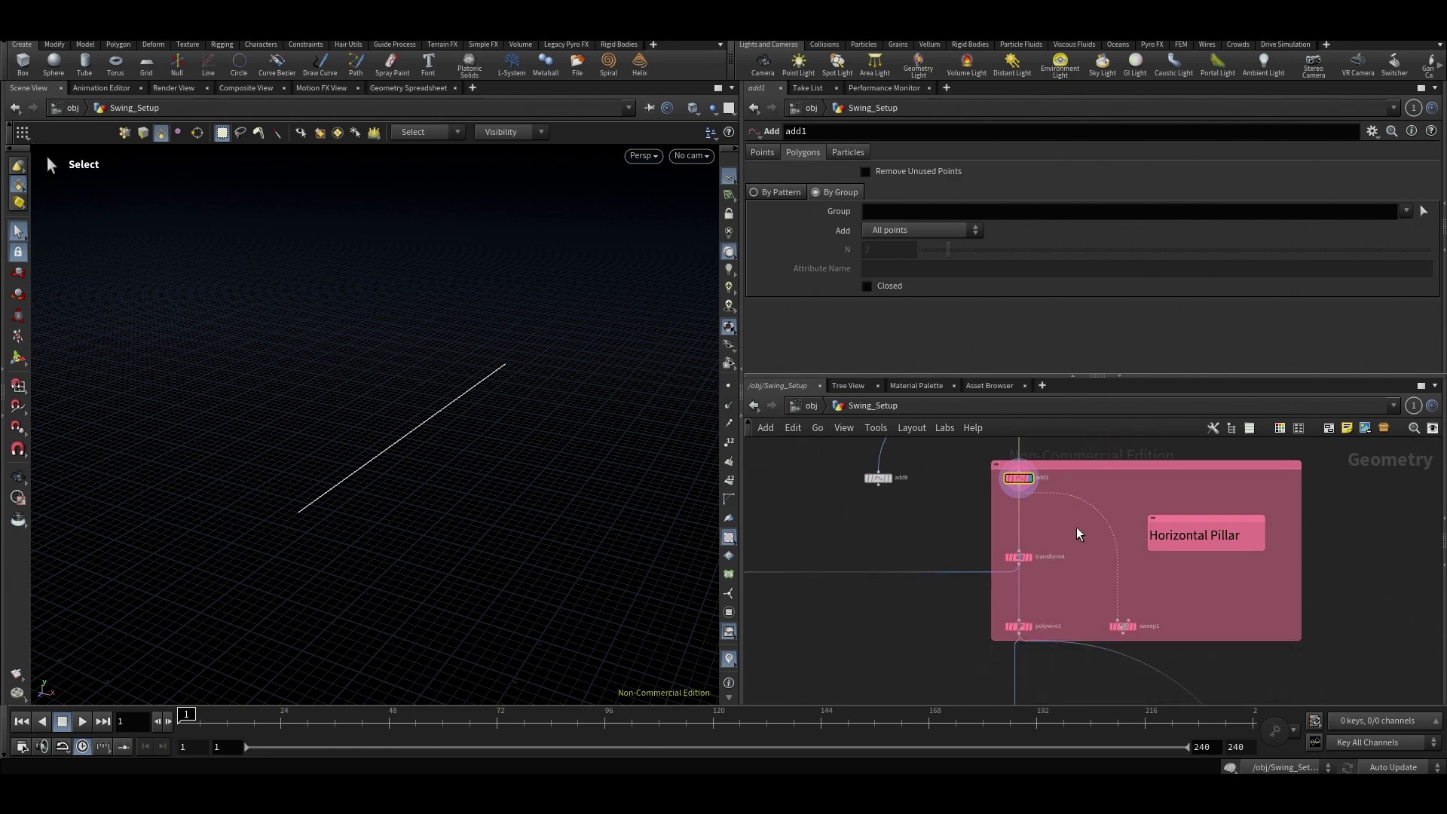
{"action": "left_click_drag", "start_coordinate": [538, 473], "coordinate": [754, 450], "text": "alt"}
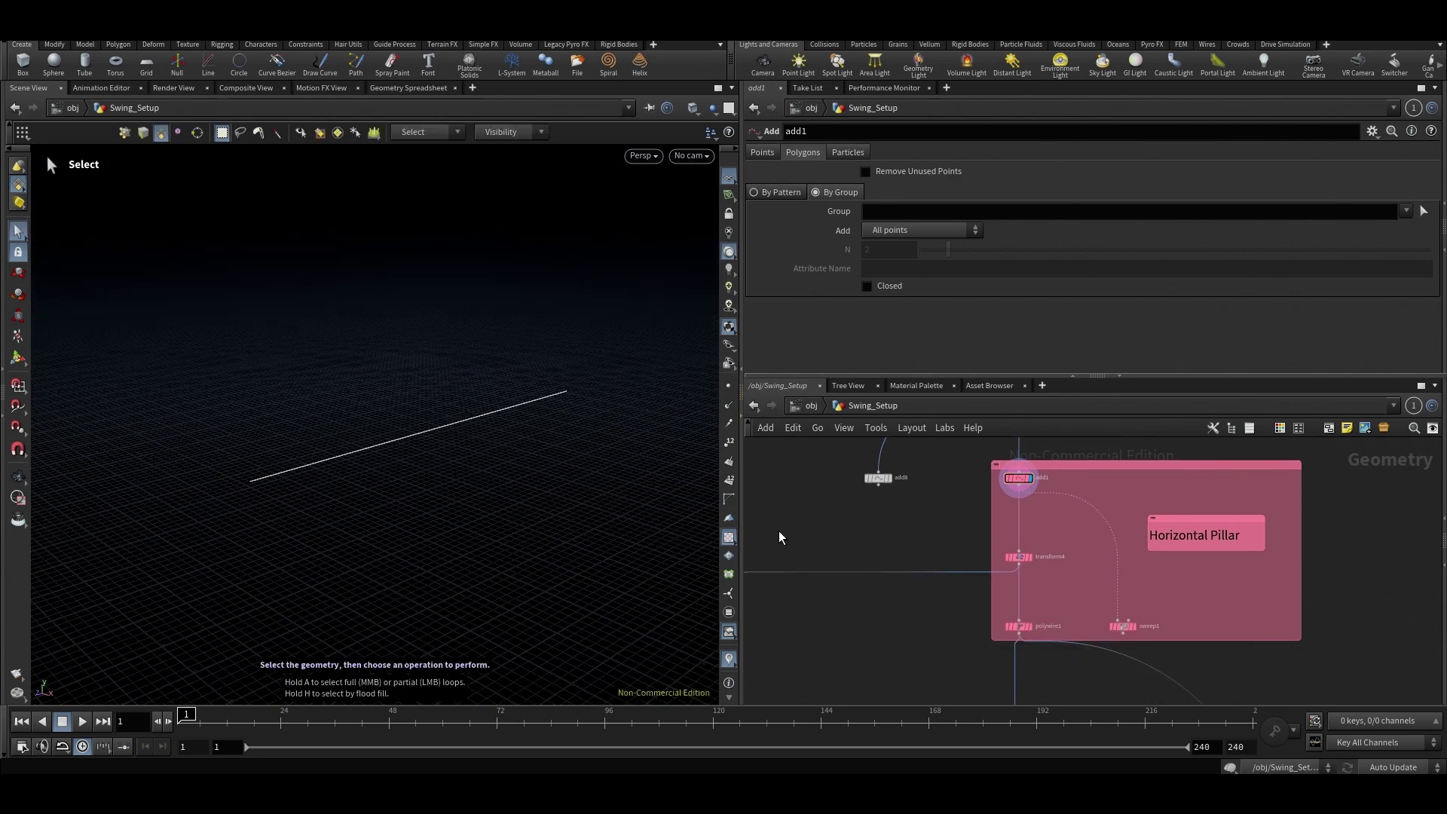
{"action": "left_click_drag", "start_coordinate": [464, 448], "coordinate": [444, 438], "text": "alt"}
{"action": "key", "text": "s"}
{"action": "left_click_drag", "start_coordinate": [1153, 499], "coordinate": [1255, 591]}
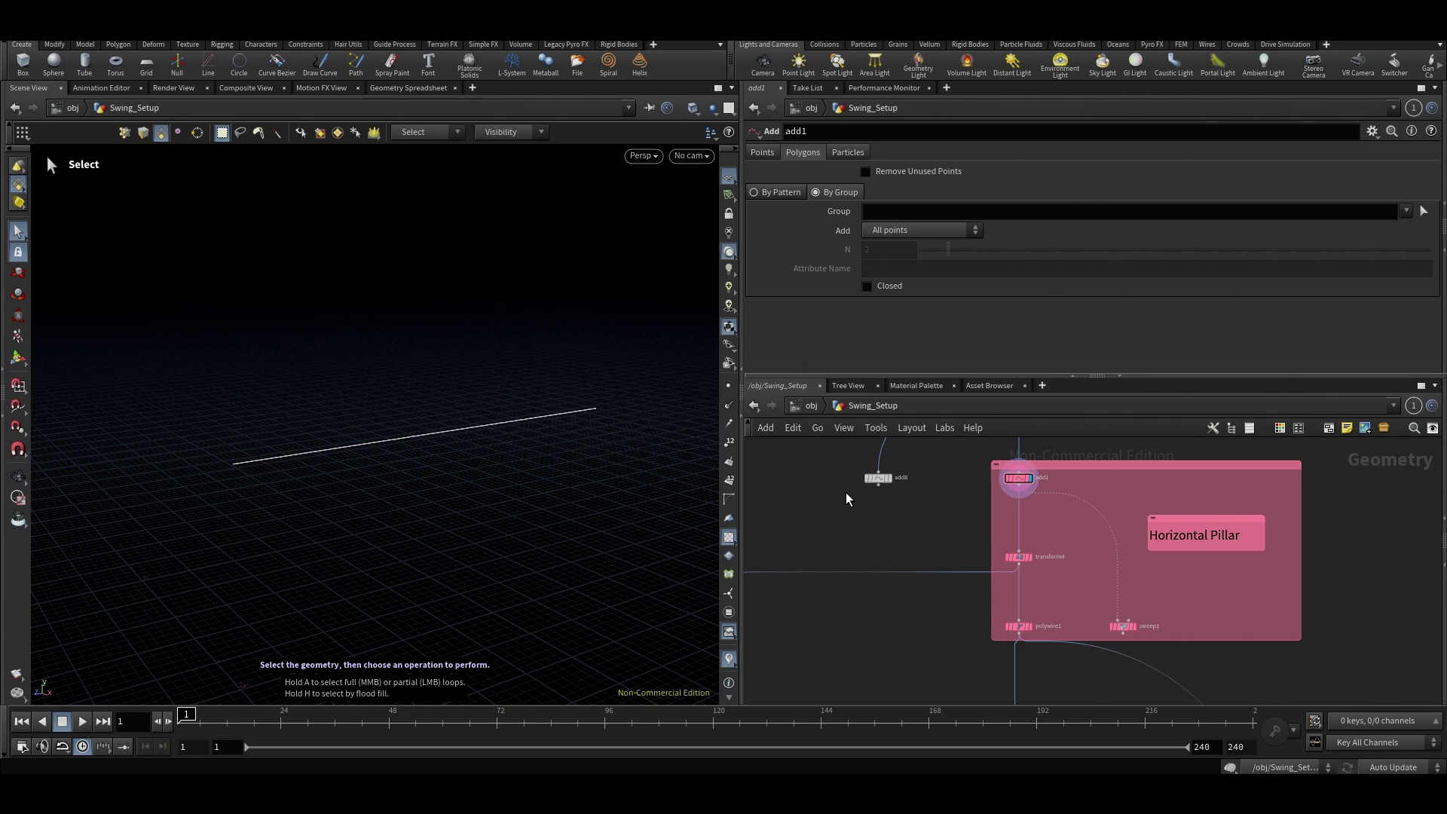
Display merge8 with both vertical pillars and try templating polywire1 over them.
{"action": "scroll", "coordinate": [948, 503], "scroll_direction": "down", "scroll_amount": 4}
{"action": "middle_click_drag", "start_coordinate": [949, 502], "coordinate": [923, 634]}
{"action": "scroll", "coordinate": [1070, 539], "scroll_direction": "up", "scroll_amount": 2}
{"action": "middle_click_drag", "start_coordinate": [1105, 612], "coordinate": [1033, 414]}
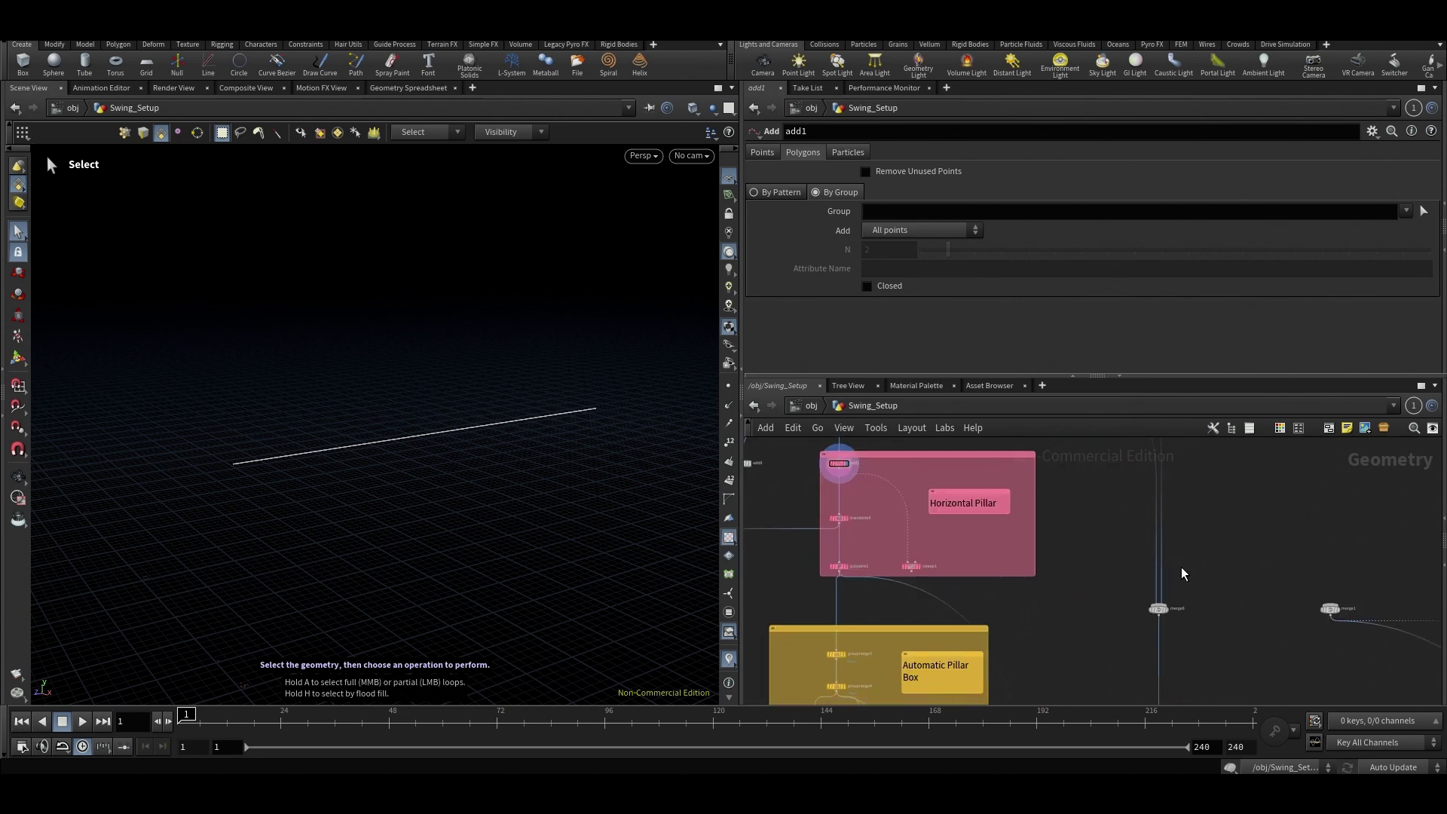
{"action": "left_click", "coordinate": [1166, 608]}
{"action": "scroll", "coordinate": [951, 517], "scroll_direction": "up", "scroll_amount": 3}
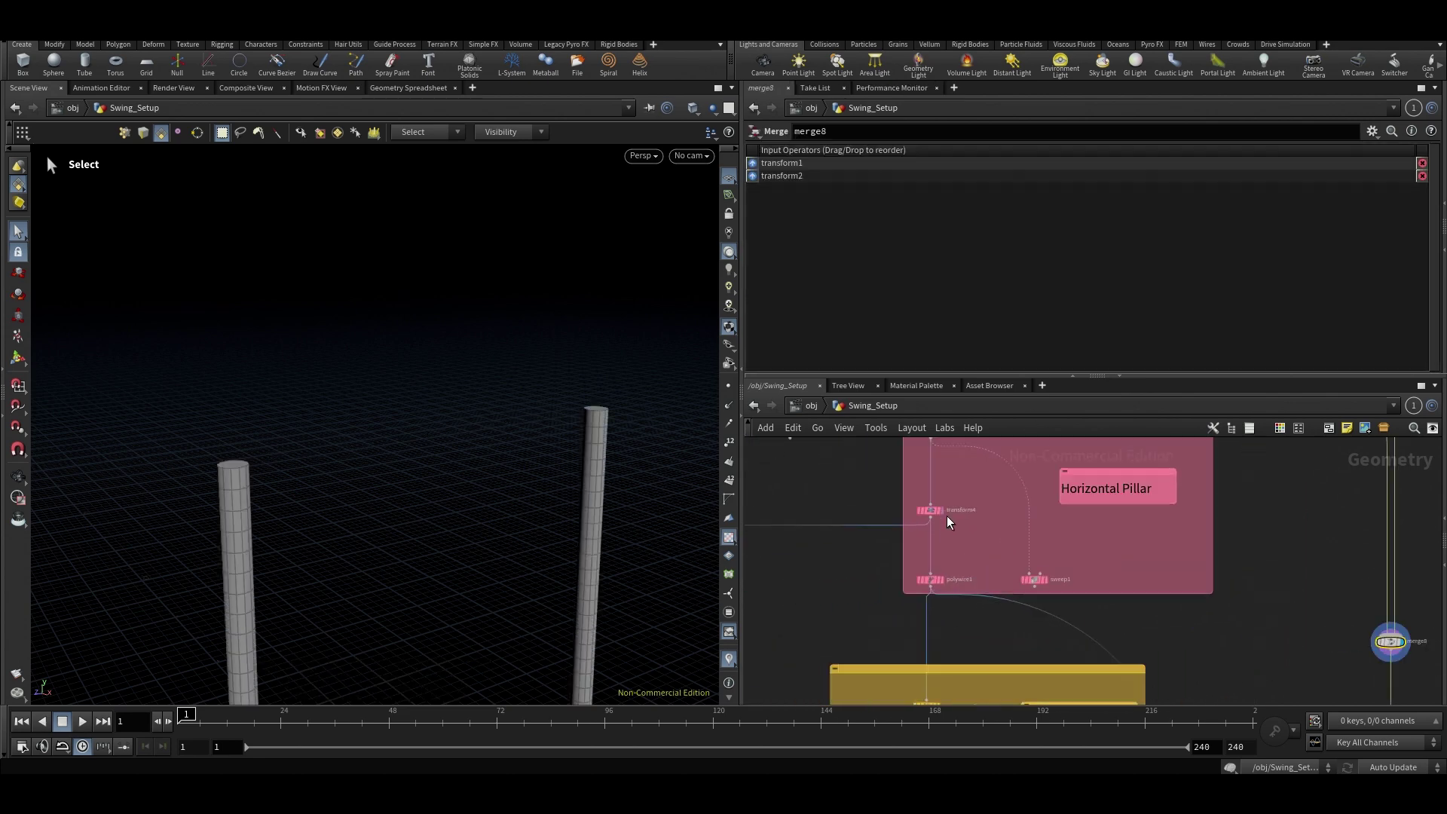
{"action": "scroll", "coordinate": [949, 516], "scroll_direction": "up", "scroll_amount": 1}
{"action": "left_click", "coordinate": [946, 682]}
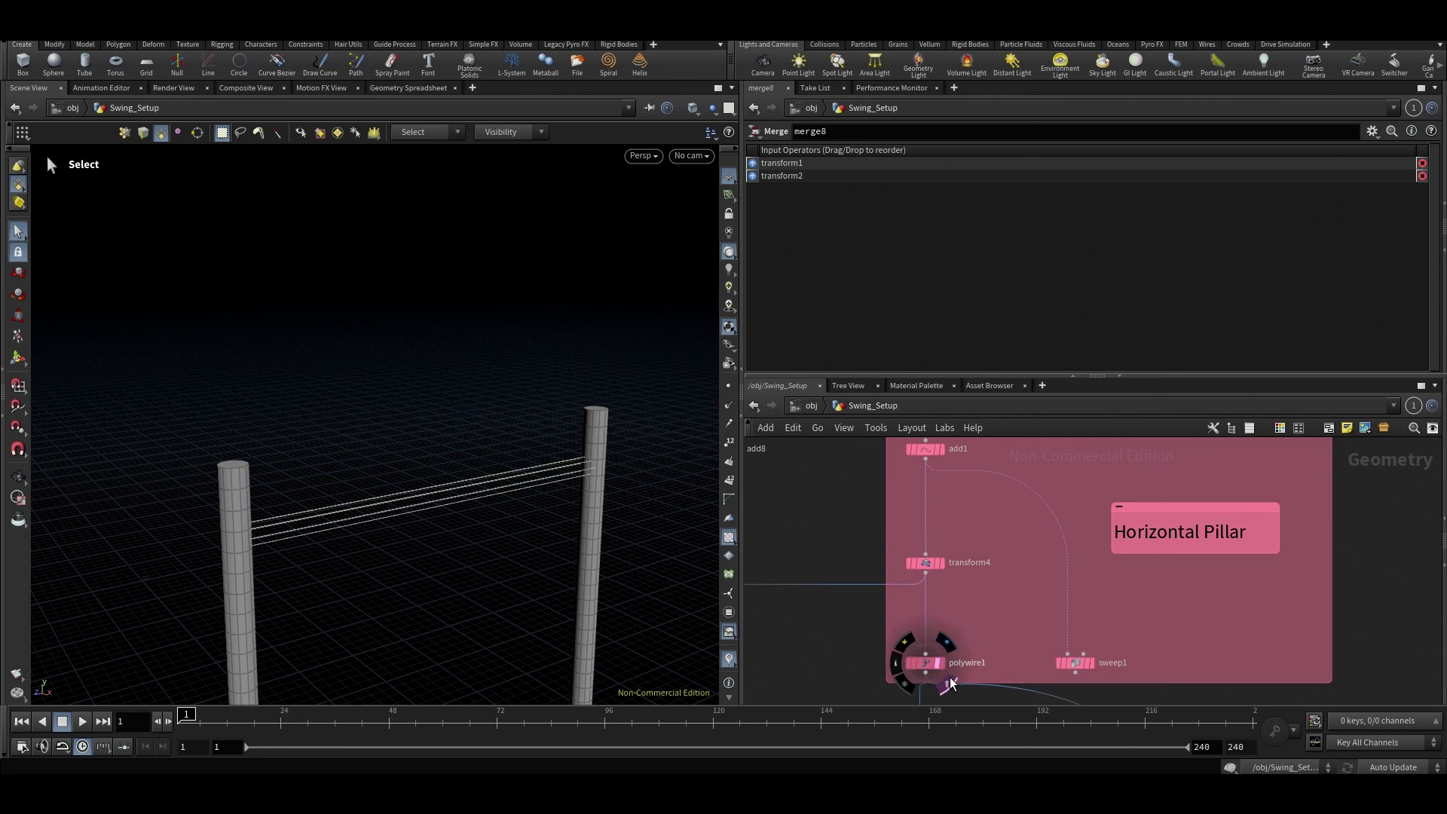
Template merge8, then display and select polywire1 to show the horizontal beam with the wireframe pillars.
{"action": "middle_click_drag", "start_coordinate": [1207, 663], "coordinate": [990, 556]}
{"action": "mouse_move", "coordinate": [1380, 647]}
{"action": "left_click", "coordinate": [1395, 673]}
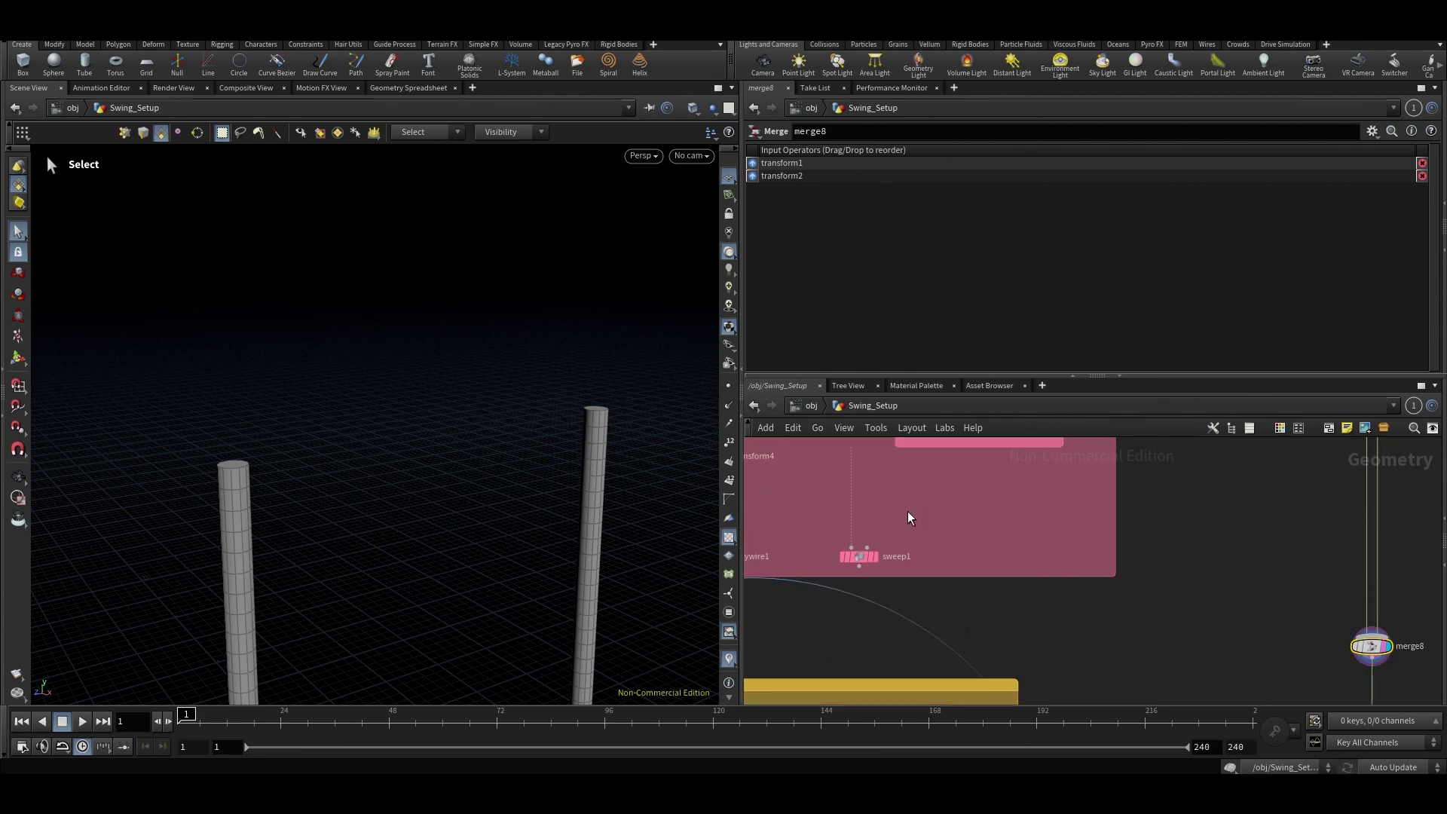
{"action": "middle_click_drag", "start_coordinate": [918, 516], "coordinate": [1033, 514]}
{"action": "left_click", "coordinate": [845, 533]}
{"action": "left_click_drag", "start_coordinate": [865, 526], "coordinate": [768, 576]}
{"action": "middle_click_drag", "start_coordinate": [1236, 496], "coordinate": [1027, 553]}
{"action": "scroll", "coordinate": [1028, 553], "scroll_direction": "down", "scroll_amount": 3}
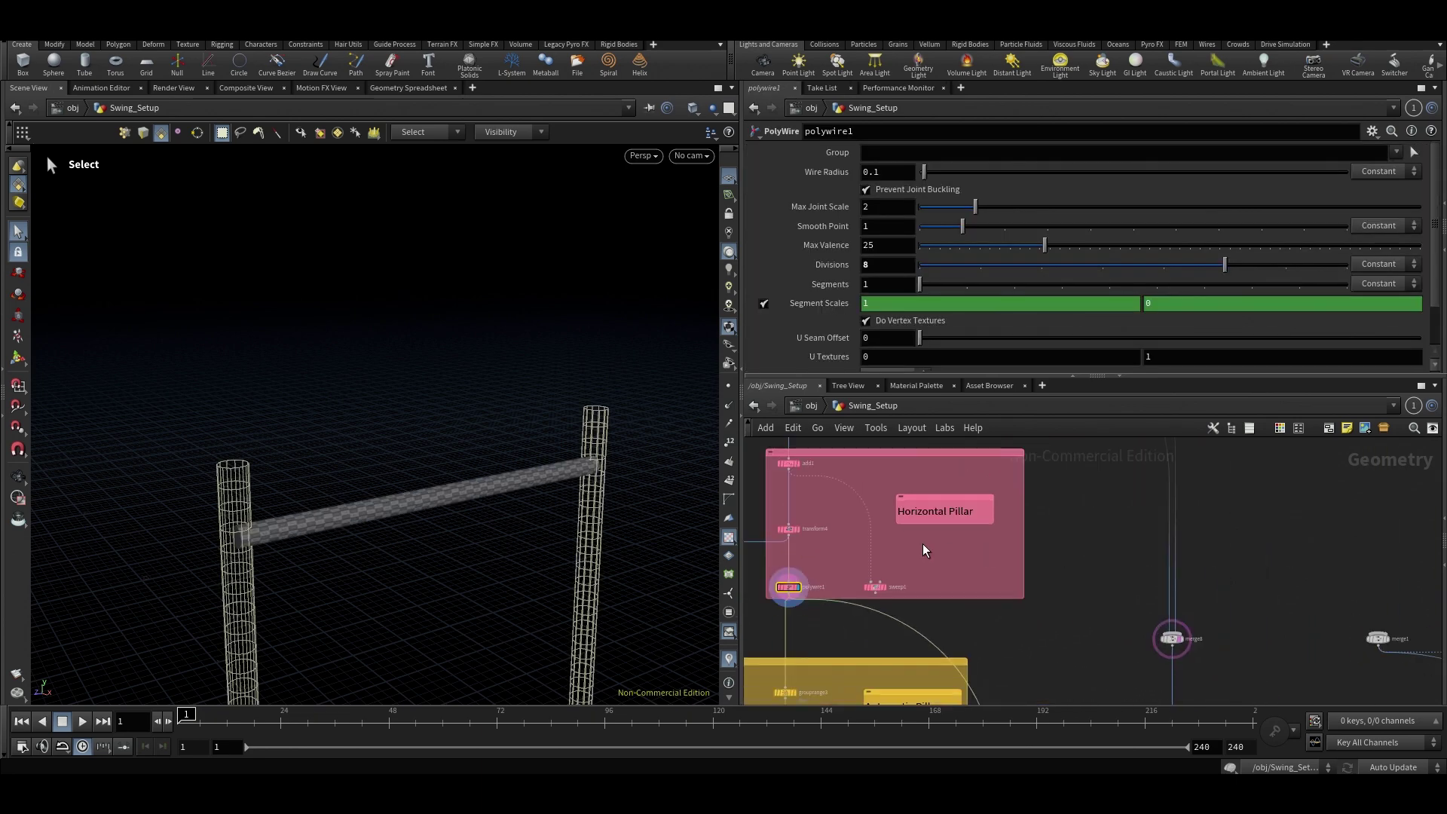
Examine where the polywire1 beam meets the templated vertical pillars.
{"action": "middle_click_drag", "start_coordinate": [796, 534], "coordinate": [973, 518]}
{"action": "scroll", "coordinate": [973, 518], "scroll_direction": "up", "scroll_amount": 4}
{"action": "left_click_drag", "start_coordinate": [872, 592], "coordinate": [1072, 674]}
{"action": "left_click_drag", "start_coordinate": [499, 529], "coordinate": [452, 468], "text": "alt"}
{"action": "middle_click_drag", "start_coordinate": [1083, 557], "coordinate": [858, 529]}
{"action": "scroll", "coordinate": [857, 530], "scroll_direction": "down", "scroll_amount": 3}
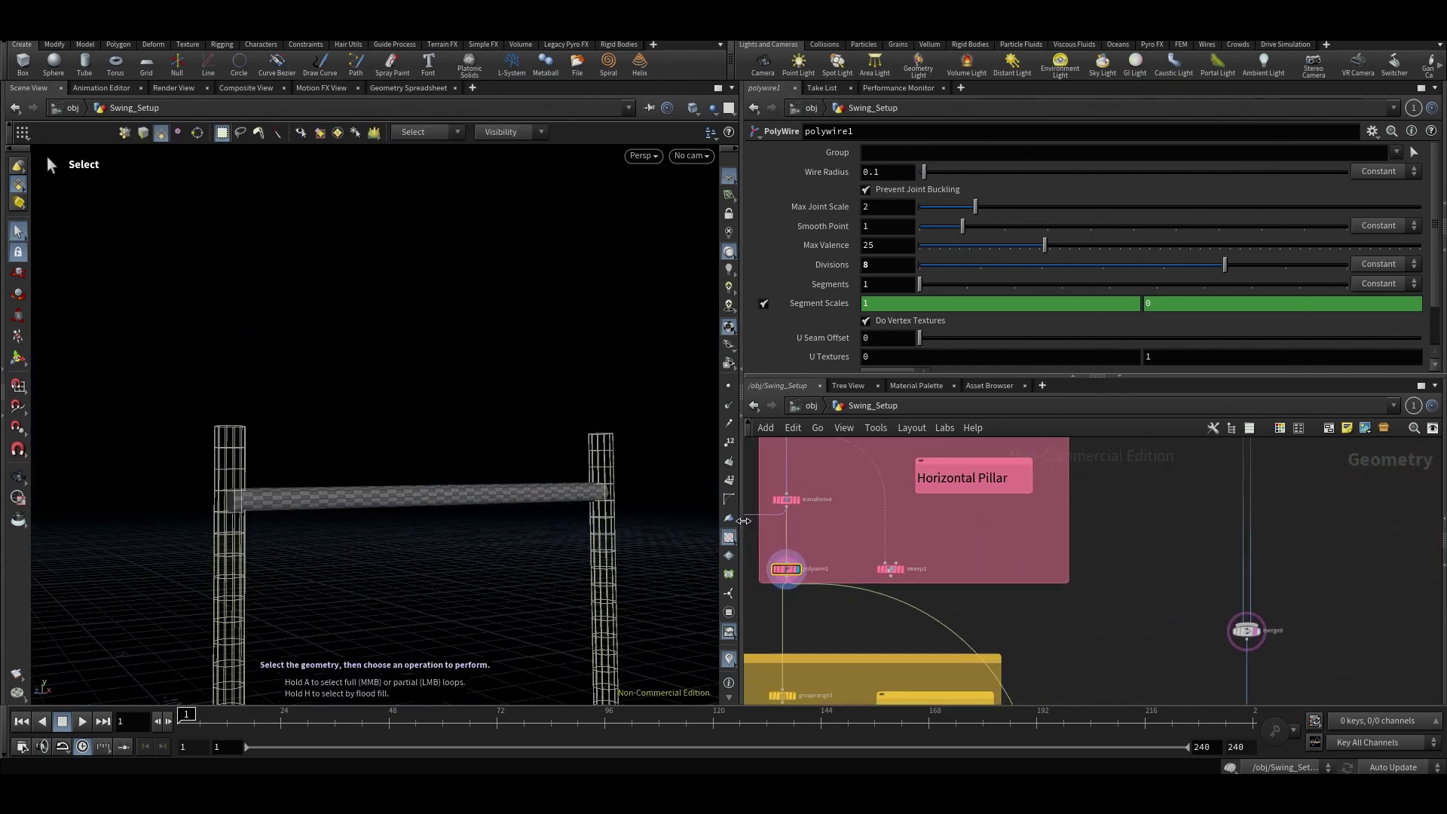
Turn on template display for the merge1 node instead of merge8.
{"action": "scroll", "coordinate": [468, 474], "scroll_direction": "down", "scroll_amount": 4}
{"action": "middle_click_drag", "start_coordinate": [536, 487], "coordinate": [505, 417], "text": "alt"}
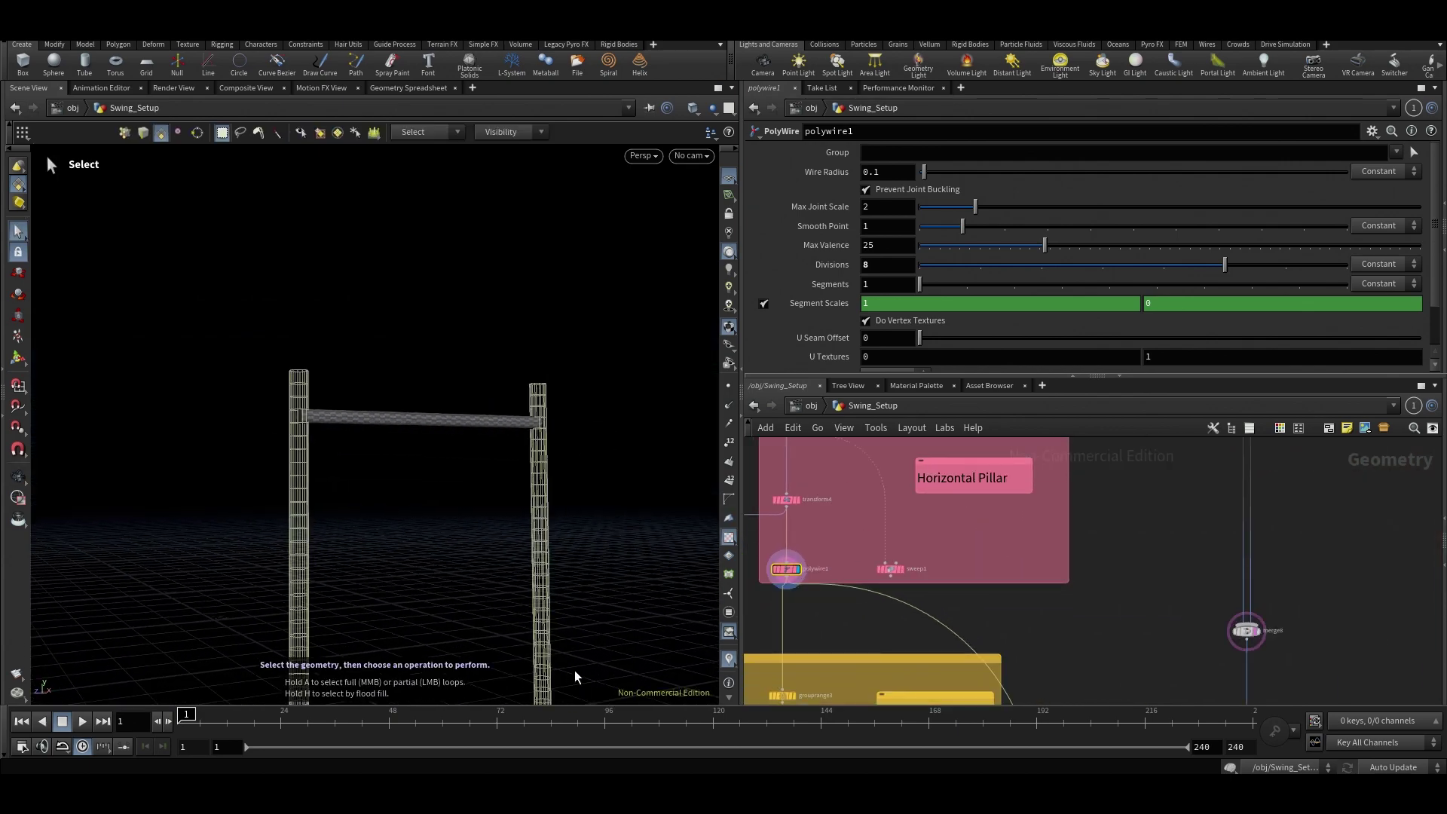
{"action": "middle_click_drag", "start_coordinate": [1245, 630], "coordinate": [1068, 528]}
{"action": "scroll", "coordinate": [1068, 529], "scroll_direction": "up", "scroll_amount": 3}
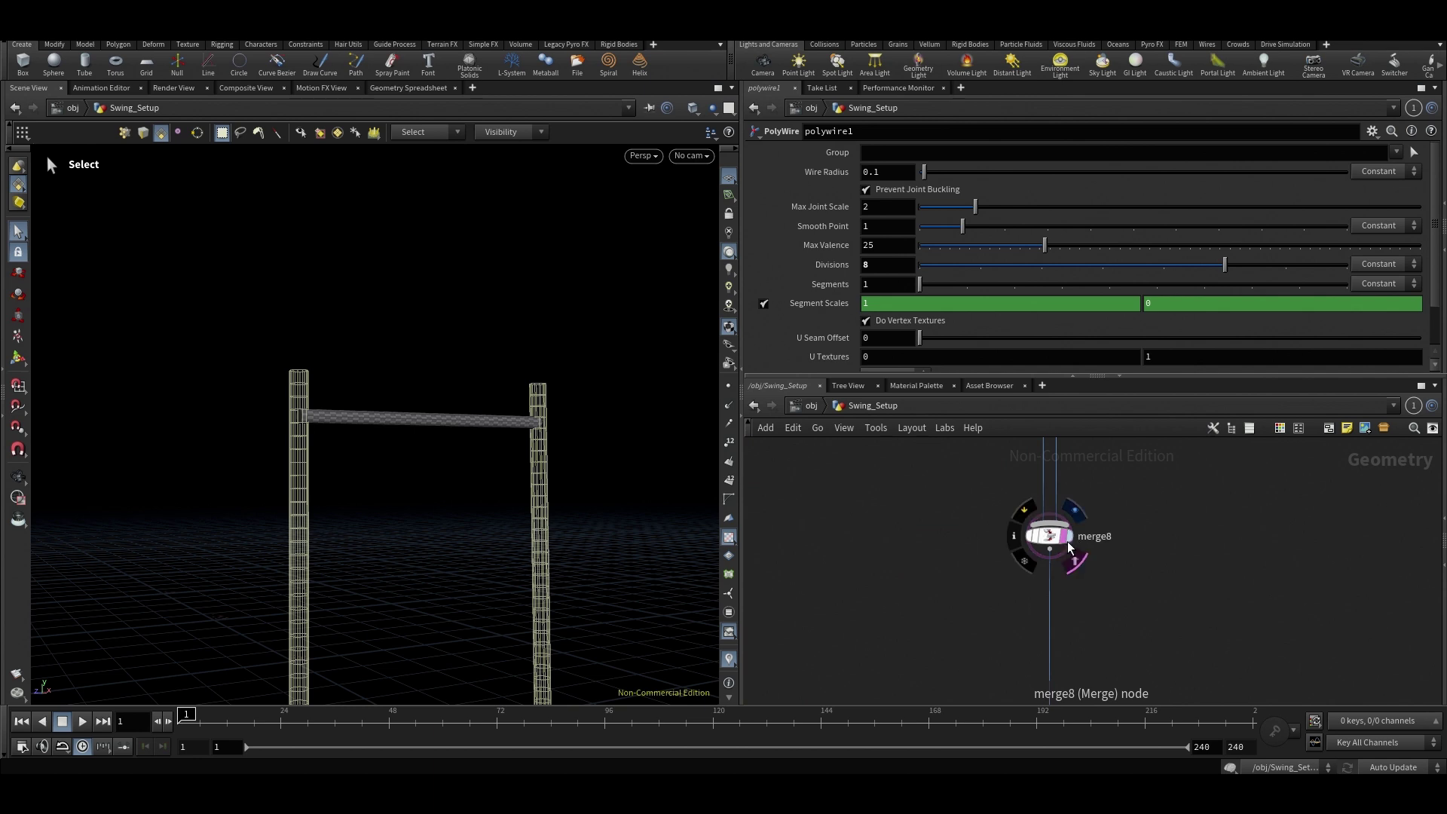
{"action": "scroll", "coordinate": [1203, 552], "scroll_direction": "down", "scroll_amount": 3}
{"action": "middle_click_drag", "start_coordinate": [1203, 553], "coordinate": [1027, 617]}
{"action": "scroll", "coordinate": [1212, 606], "scroll_direction": "up", "scroll_amount": 3}
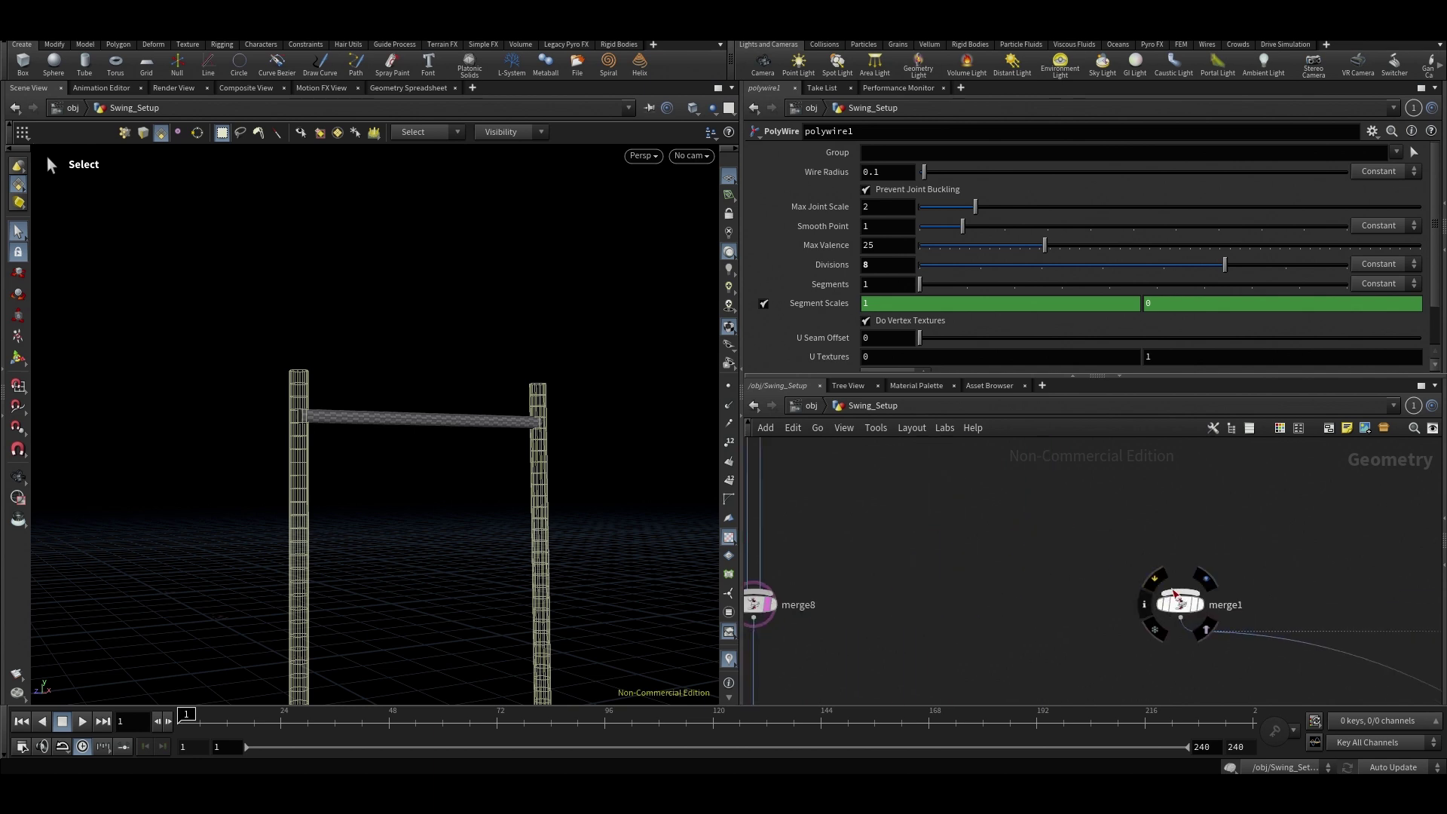
{"action": "middle_click_drag", "start_coordinate": [1226, 613], "coordinate": [1108, 553]}
{"action": "scroll", "coordinate": [1108, 552], "scroll_direction": "up", "scroll_amount": 1}
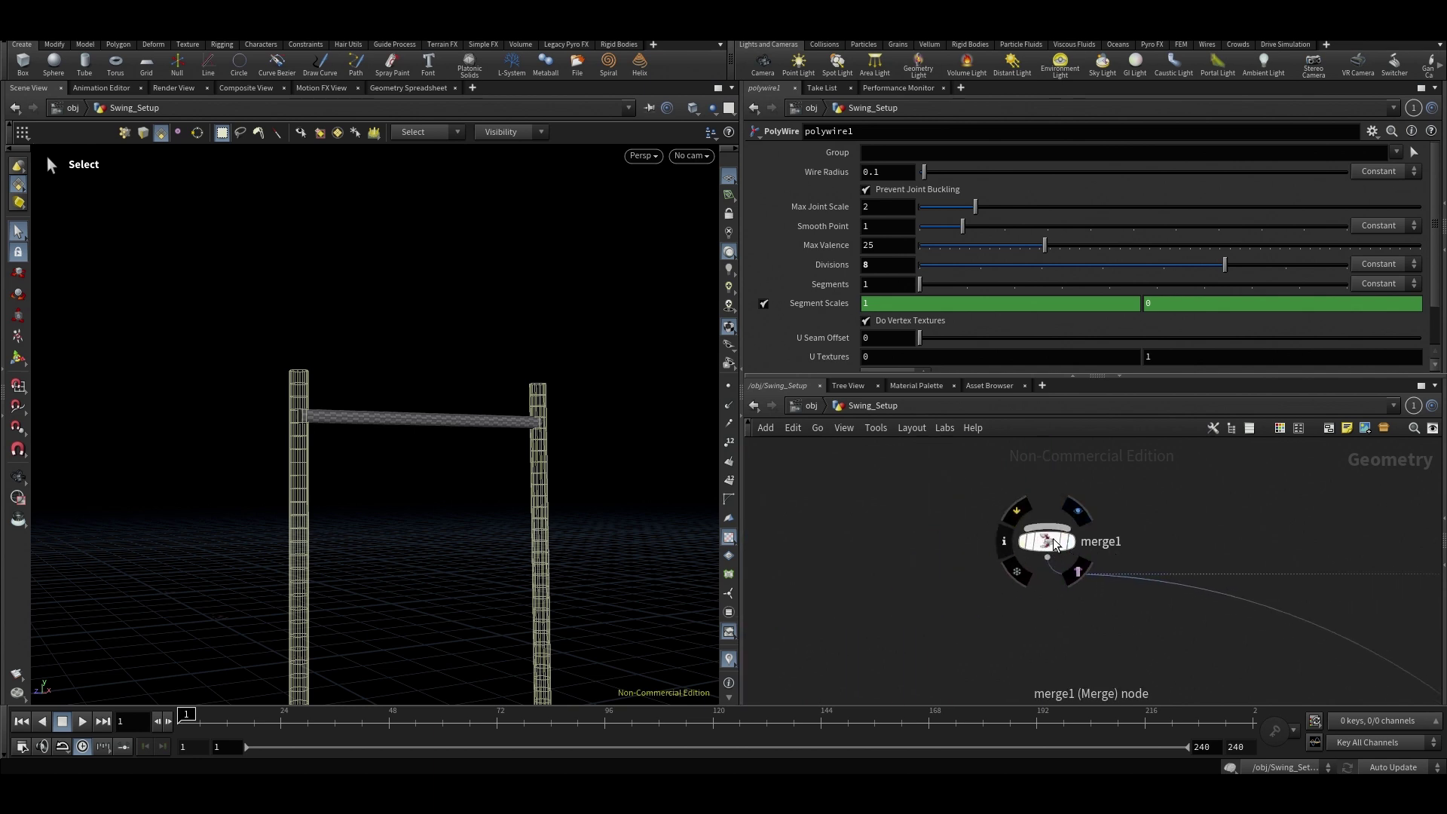
{"action": "left_click", "coordinate": [1077, 577]}
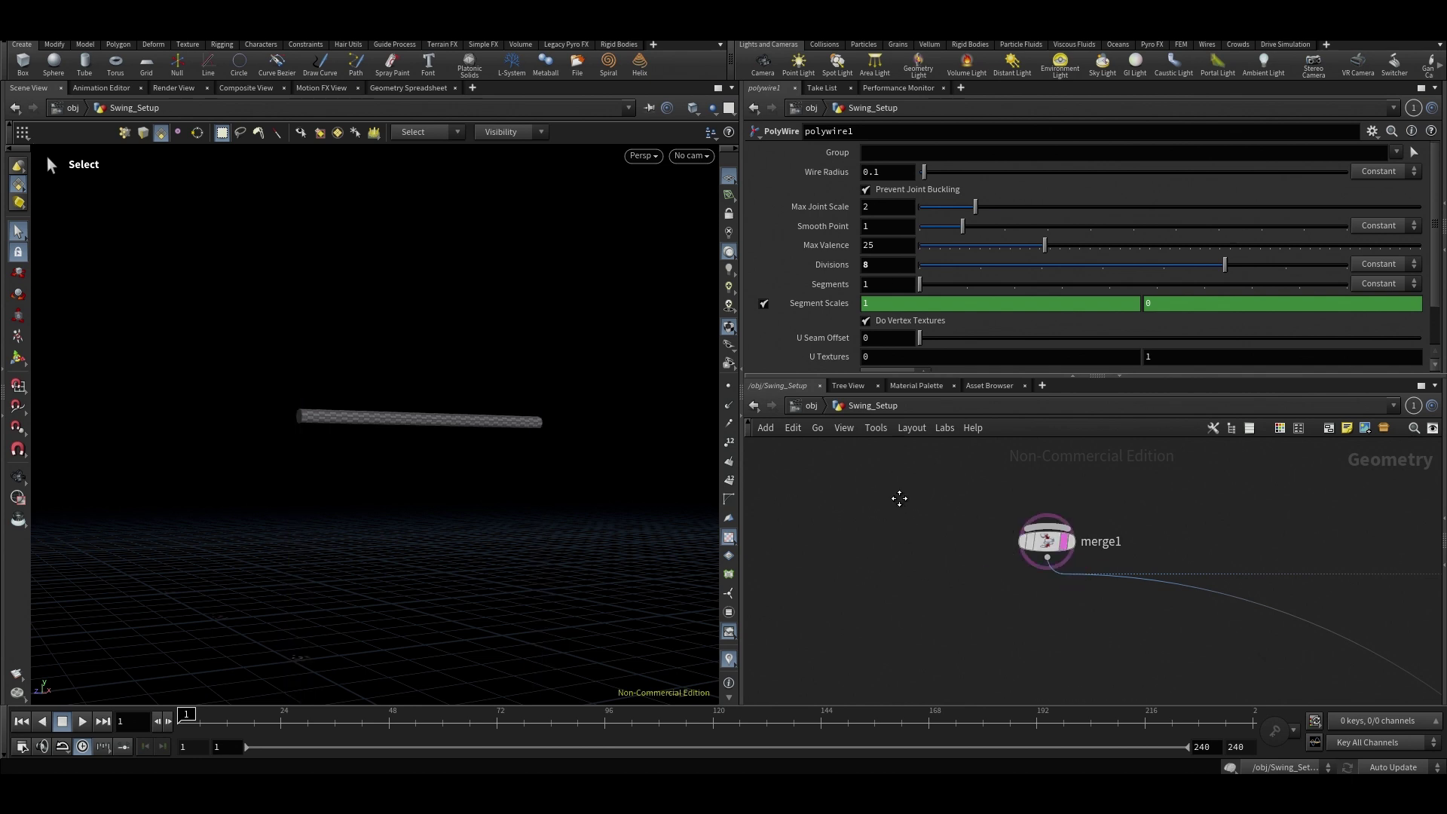
Turn template display back on for the merge8 node.
{"action": "middle_click_drag", "start_coordinate": [900, 498], "coordinate": [1085, 520]}
{"action": "scroll", "coordinate": [945, 546], "scroll_direction": "down", "scroll_amount": 3}
{"action": "middle_click_drag", "start_coordinate": [945, 545], "coordinate": [1106, 549]}
{"action": "scroll", "coordinate": [1041, 579], "scroll_direction": "up", "scroll_amount": 1}
{"action": "left_click", "coordinate": [1030, 569]}
Select the polywire1 node in the Horizontal Pillar network and inspect the crossbar between the two pillars.
{"action": "middle_click_drag", "start_coordinate": [921, 537], "coordinate": [1128, 665]}
{"action": "scroll", "coordinate": [1031, 601], "scroll_direction": "down", "scroll_amount": 2}
{"action": "middle_click_drag", "start_coordinate": [947, 558], "coordinate": [1058, 568]}
{"action": "scroll", "coordinate": [1241, 644], "scroll_direction": "up", "scroll_amount": 1}
{"action": "scroll", "coordinate": [962, 560], "scroll_direction": "down", "scroll_amount": 1}
{"action": "scroll", "coordinate": [871, 568], "scroll_direction": "up", "scroll_amount": 2}
{"action": "middle_click_drag", "start_coordinate": [872, 569], "coordinate": [929, 561]}
{"action": "scroll", "coordinate": [928, 561], "scroll_direction": "down", "scroll_amount": 1}
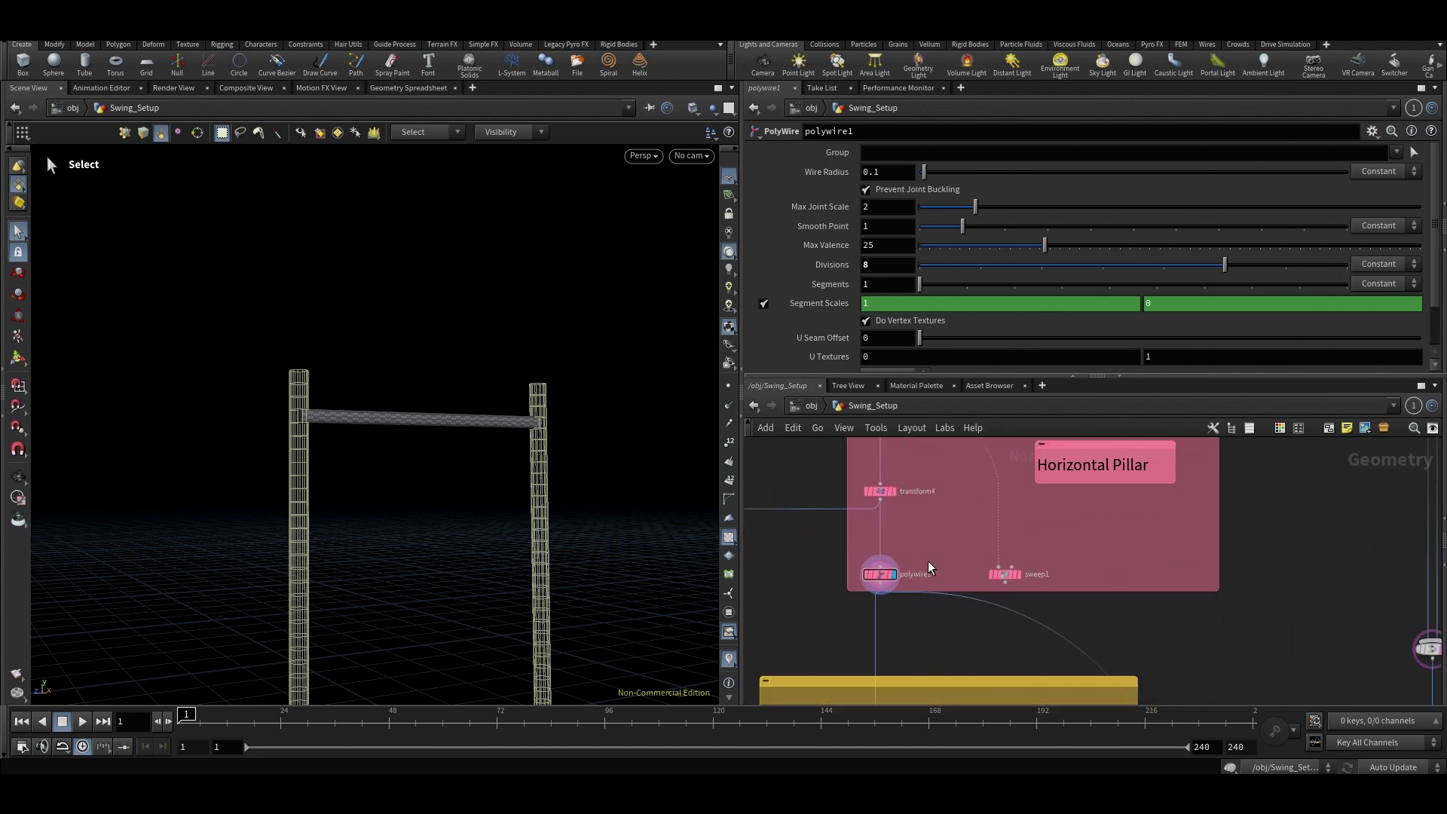
{"action": "scroll", "coordinate": [929, 567], "scroll_direction": "down", "scroll_amount": 1}
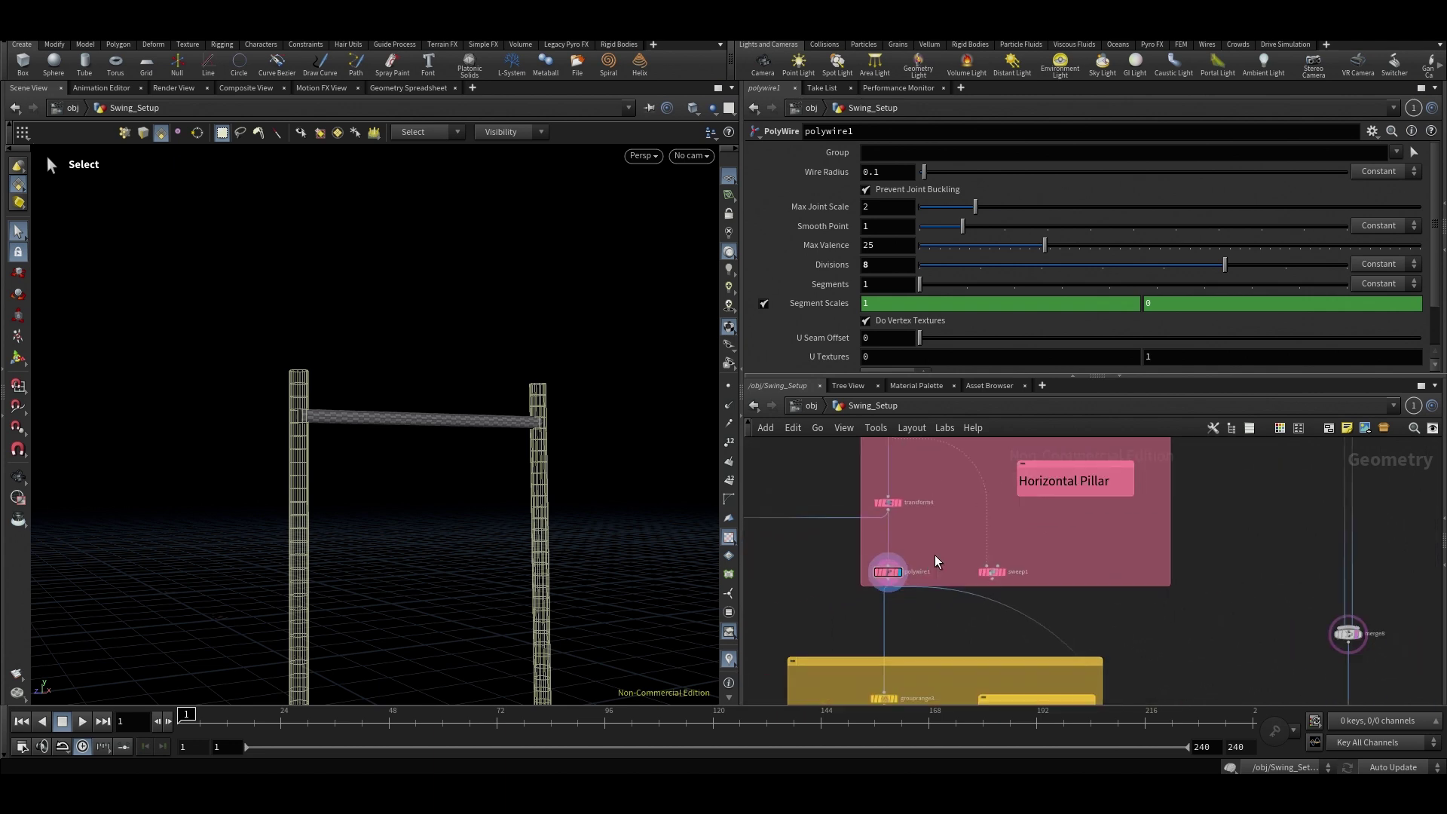
{"action": "left_click_drag", "start_coordinate": [927, 543], "coordinate": [842, 614]}
{"action": "key", "text": "Escape"}
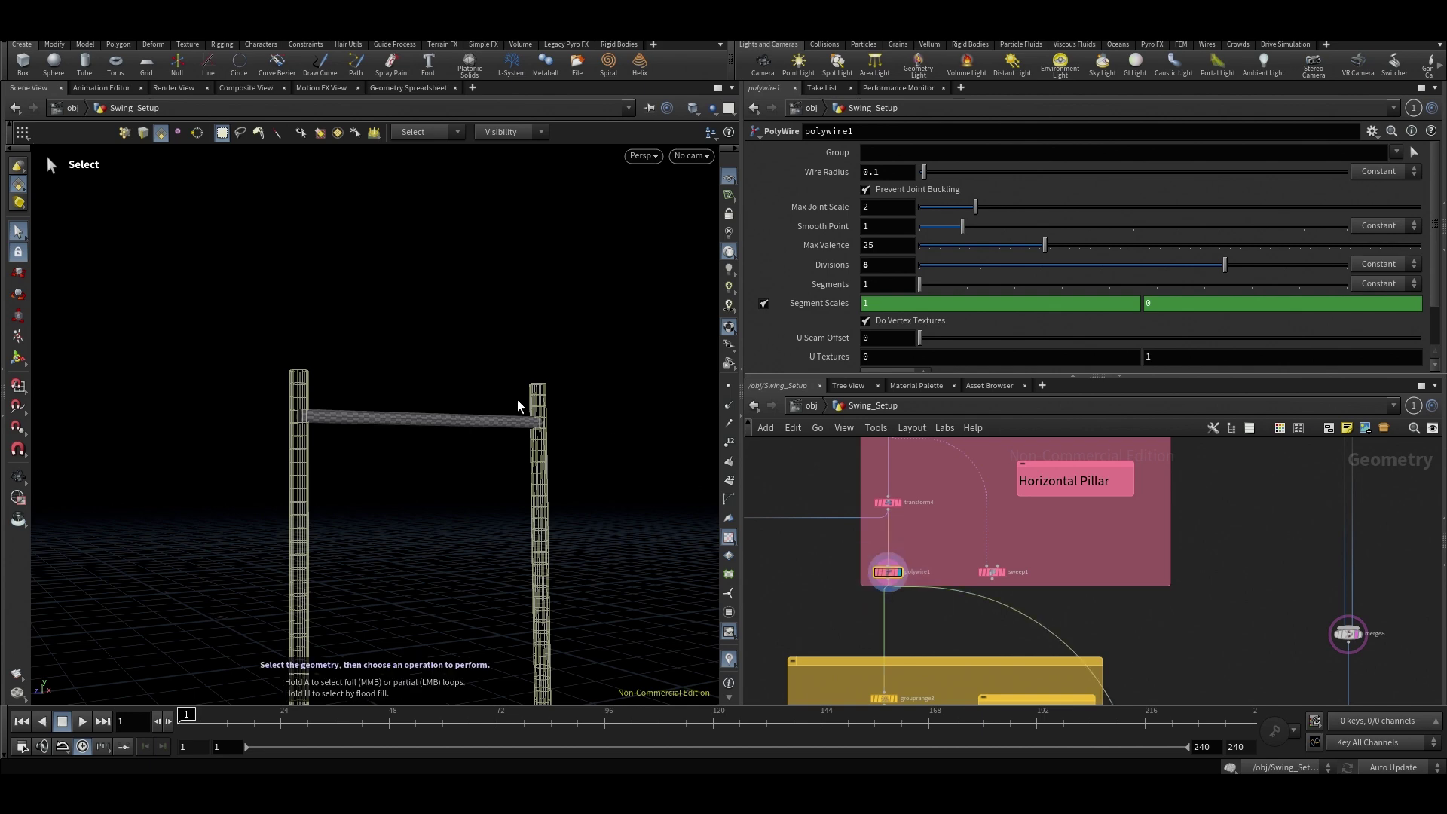
{"action": "left_click_drag", "start_coordinate": [525, 409], "coordinate": [543, 415]}
{"action": "left_click_drag", "start_coordinate": [394, 414], "coordinate": [373, 439]}
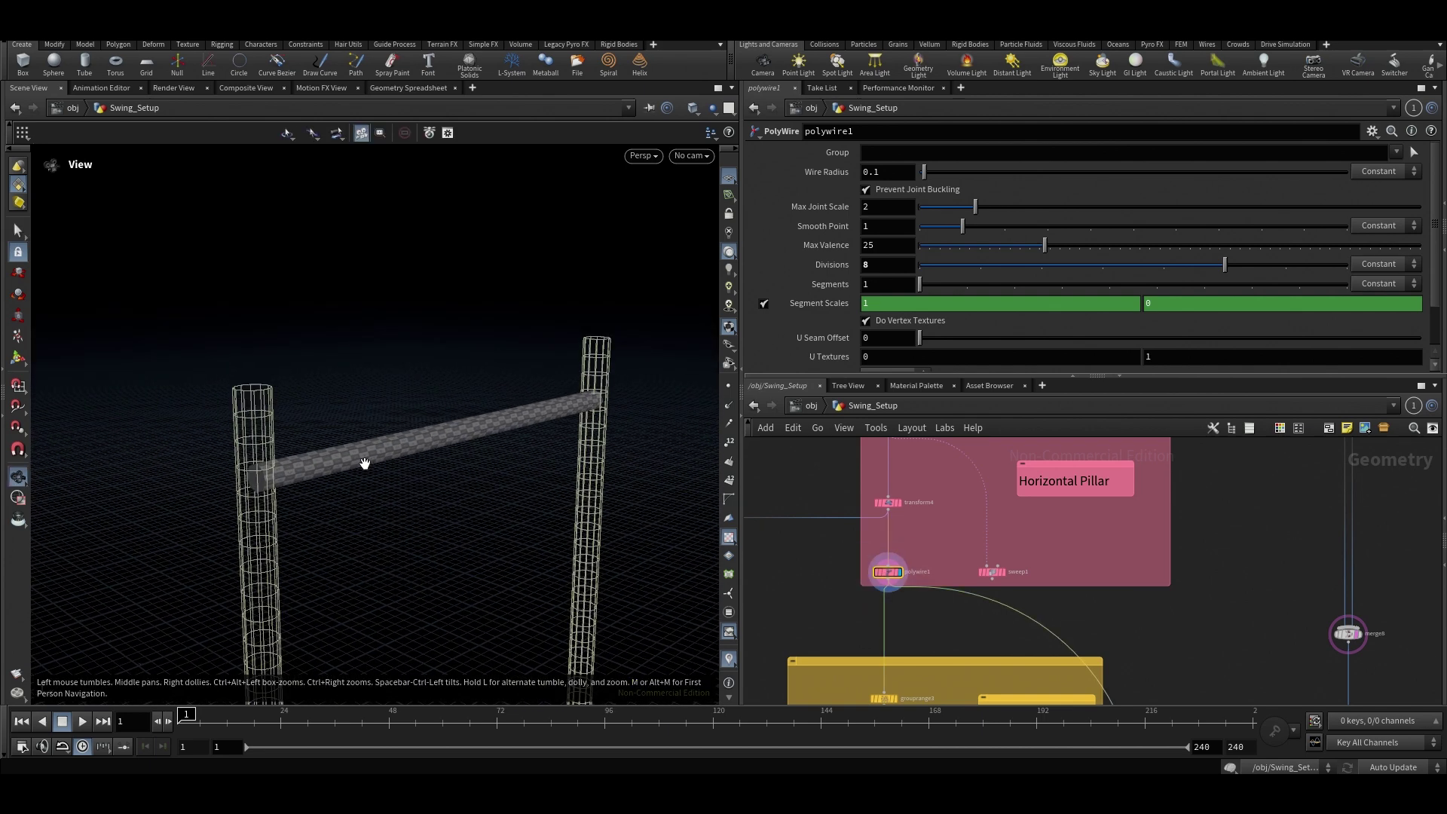
{"action": "key", "text": "s"}
Display the add1 node of the Horizontal Pillar network to view the line joining the pillar tops.
{"action": "scroll", "coordinate": [948, 507], "scroll_direction": "up", "scroll_amount": 3}
{"action": "middle_click_drag", "start_coordinate": [869, 478], "coordinate": [905, 551]}
{"action": "scroll", "coordinate": [906, 550], "scroll_direction": "down", "scroll_amount": 2}
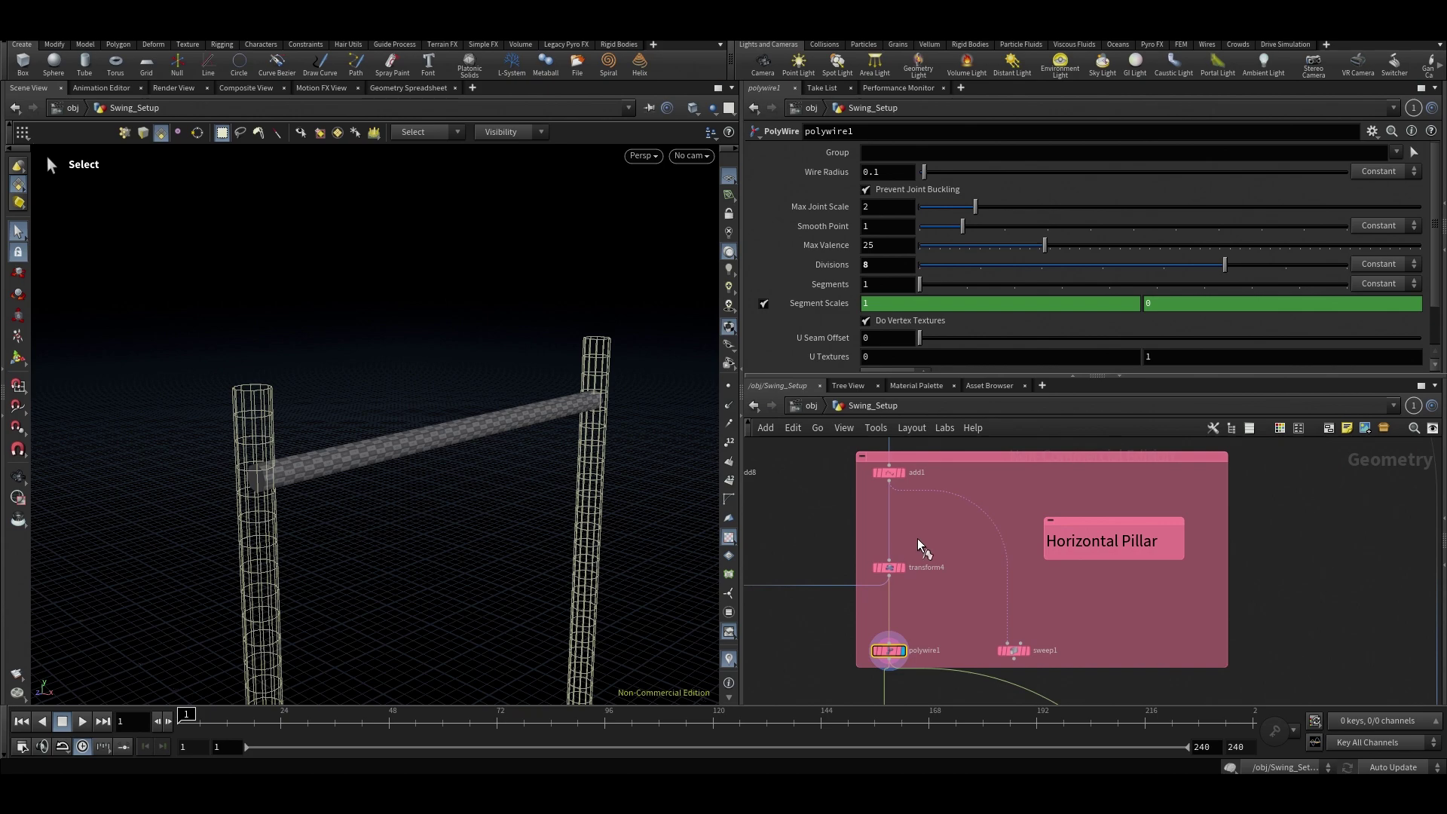
{"action": "left_click", "coordinate": [889, 566]}
{"action": "left_click", "coordinate": [890, 473]}
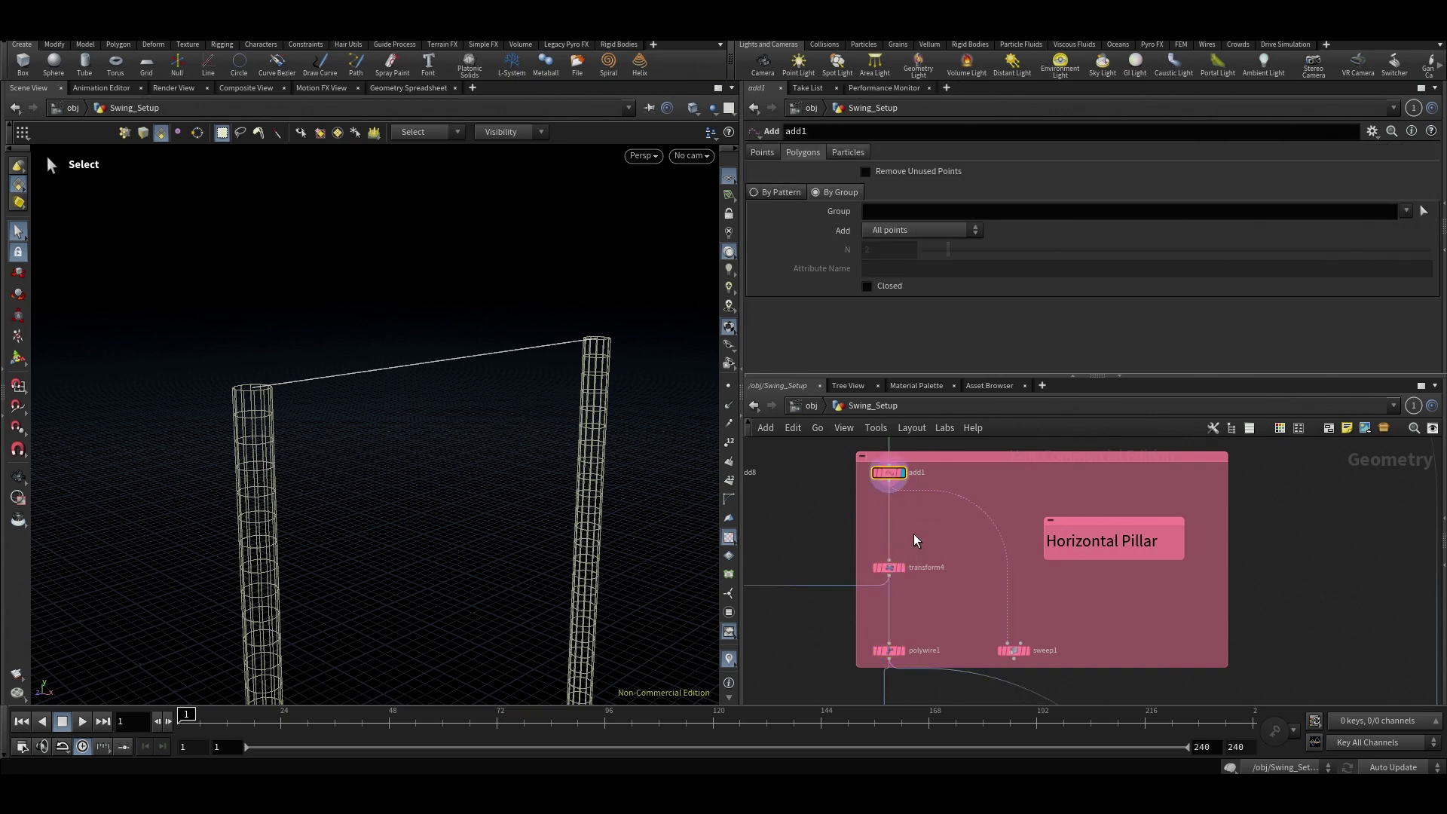
Display the transform4 node and inspect the lowered line between the pillars from several angles.
{"action": "left_click", "coordinate": [890, 567]}
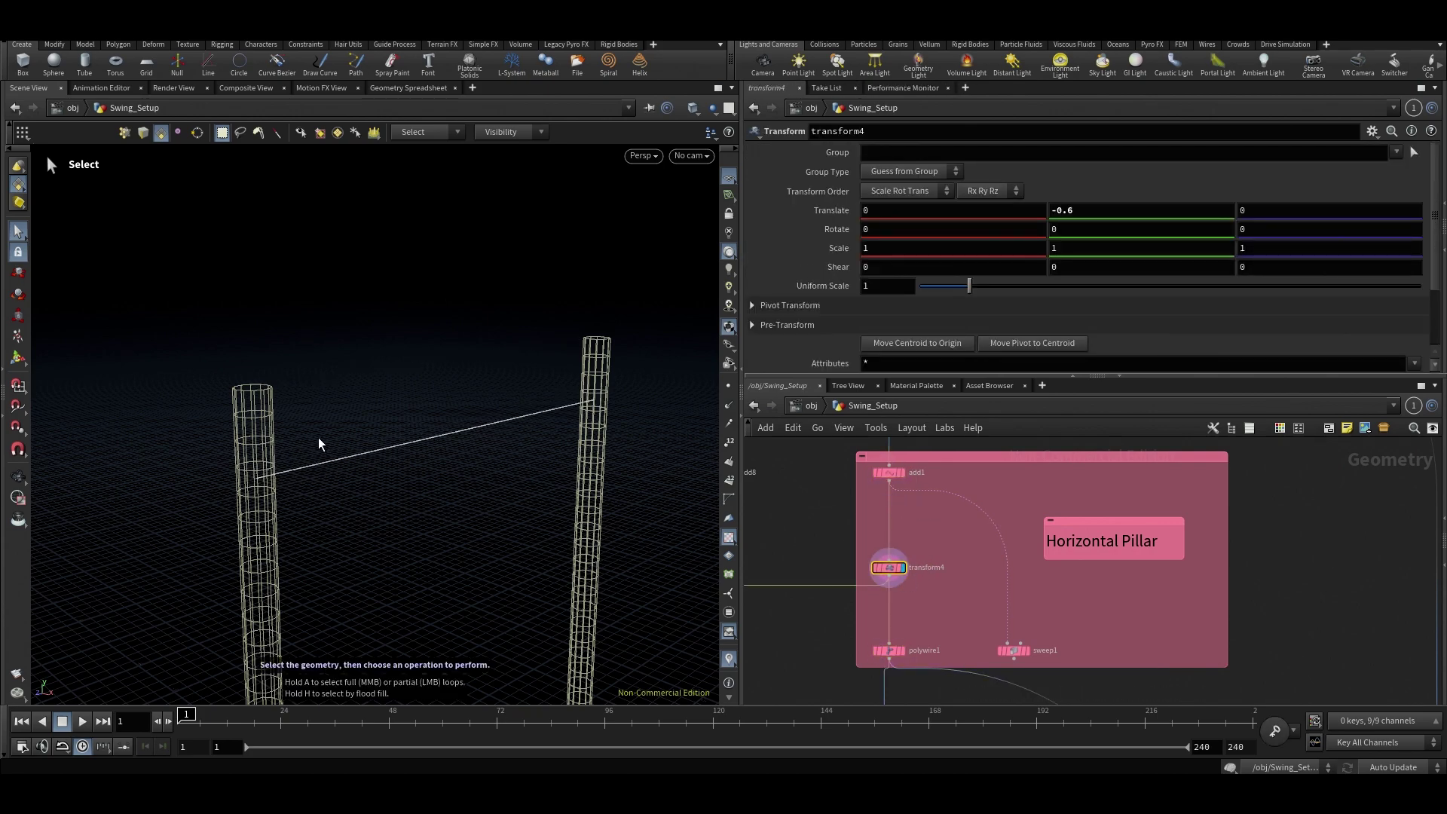
{"action": "left_click_drag", "start_coordinate": [319, 445], "coordinate": [258, 410], "text": "alt"}
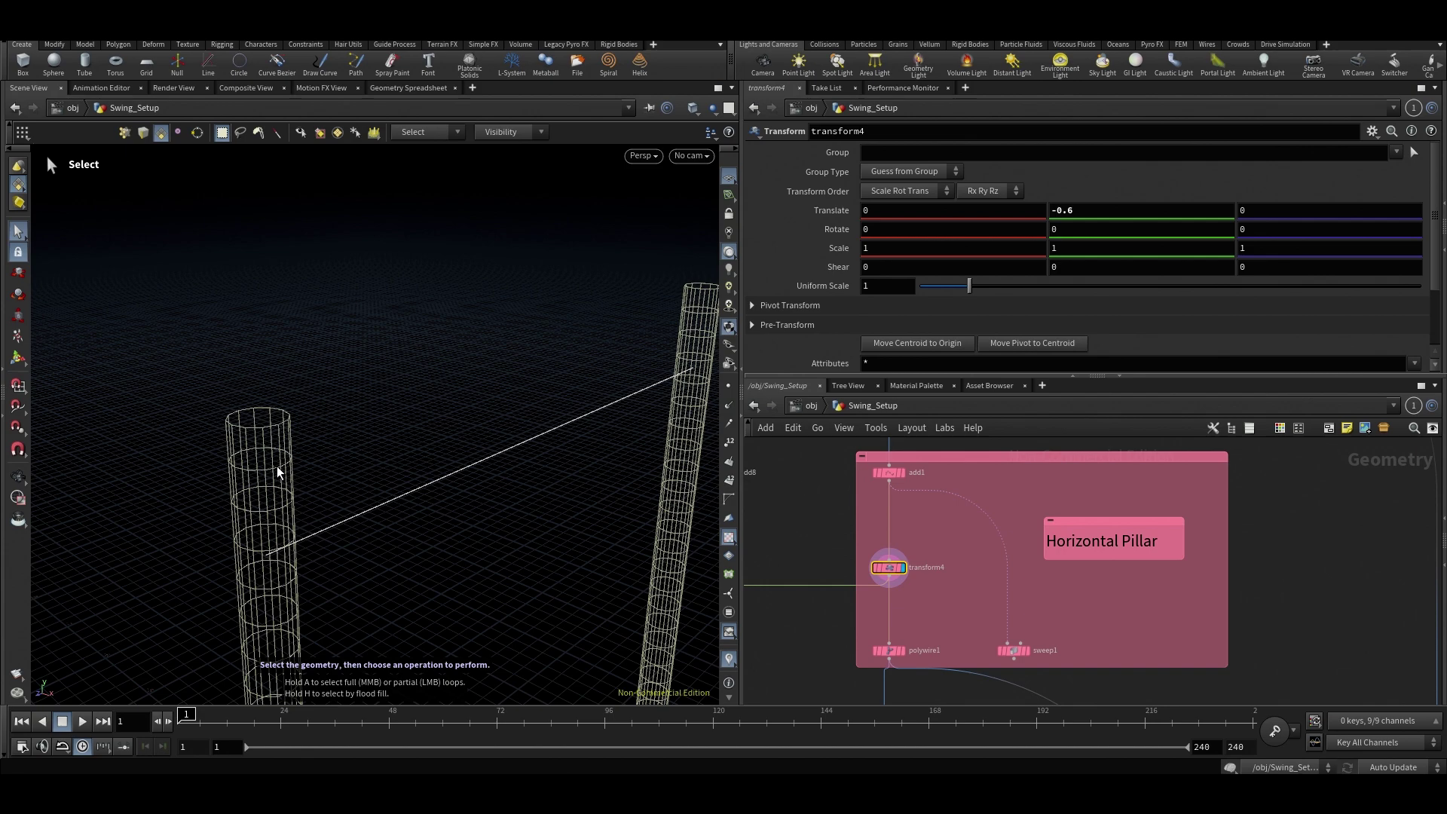
{"action": "key", "text": "Escape"}
{"action": "left_click_drag", "start_coordinate": [440, 536], "coordinate": [451, 453]}
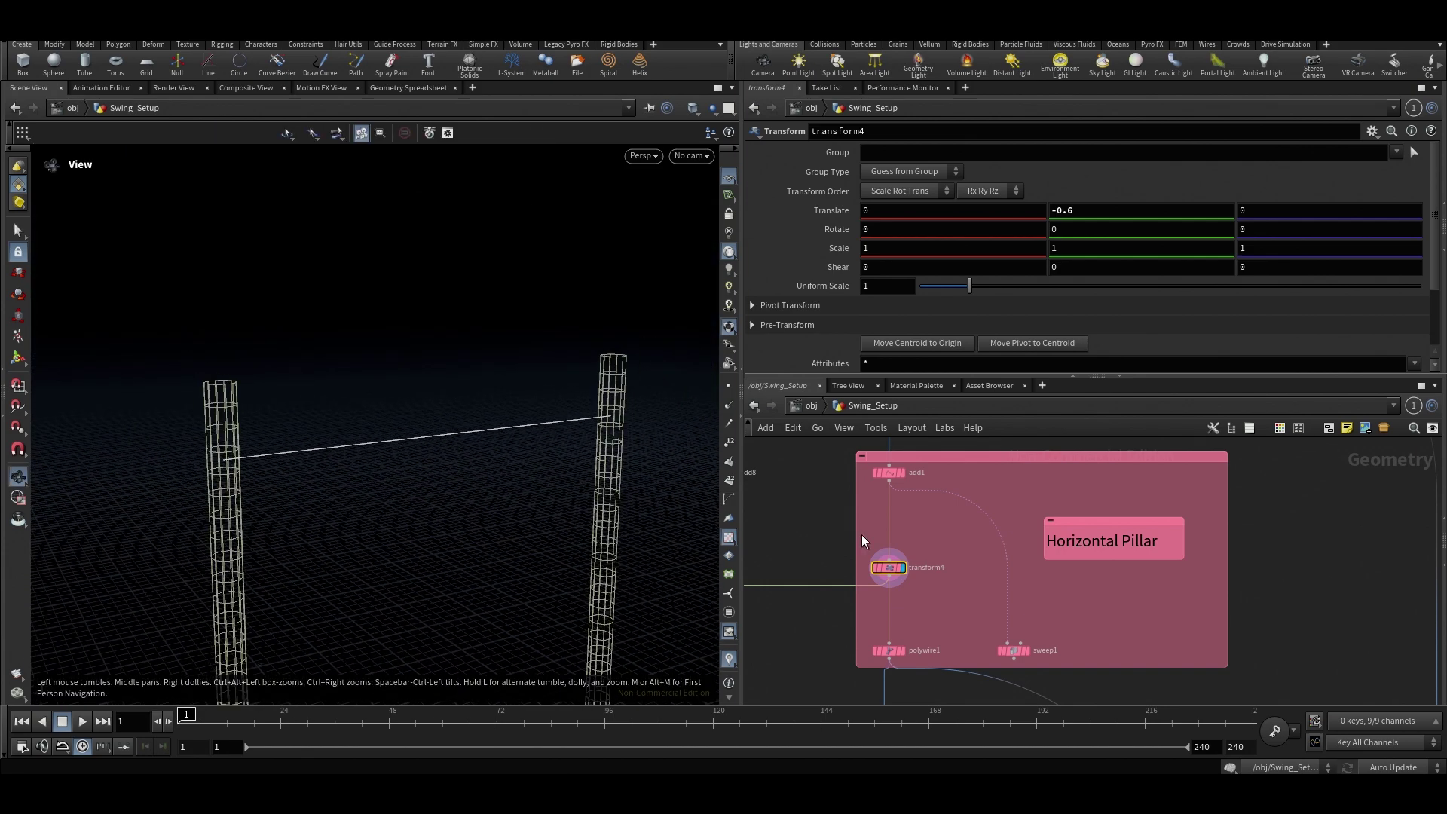
{"action": "middle_click_drag", "start_coordinate": [938, 581], "coordinate": [970, 501]}
{"action": "scroll", "coordinate": [951, 490], "scroll_direction": "down", "scroll_amount": 3}
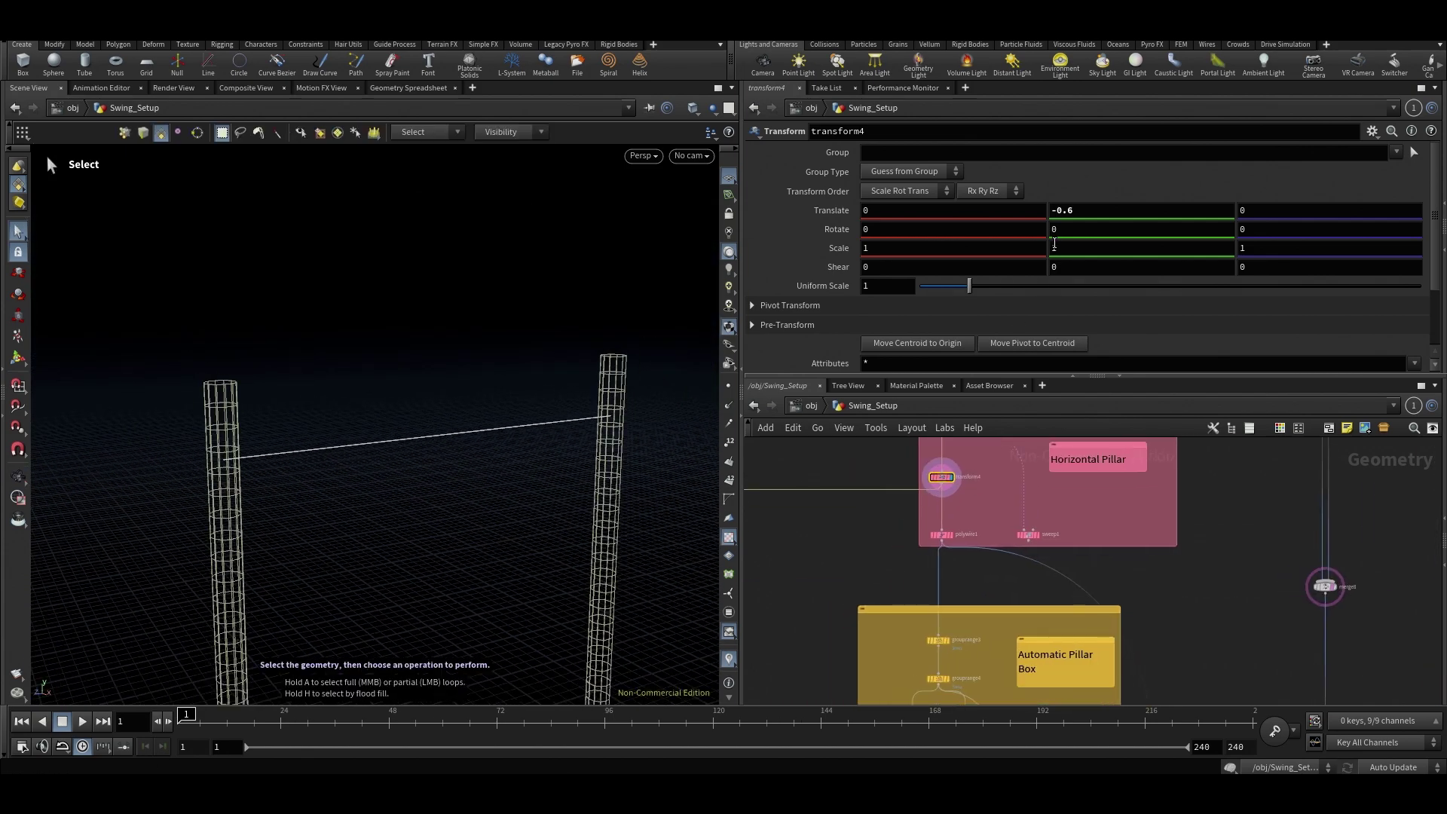
{"action": "left_click_drag", "start_coordinate": [520, 396], "coordinate": [543, 498], "text": "alt"}
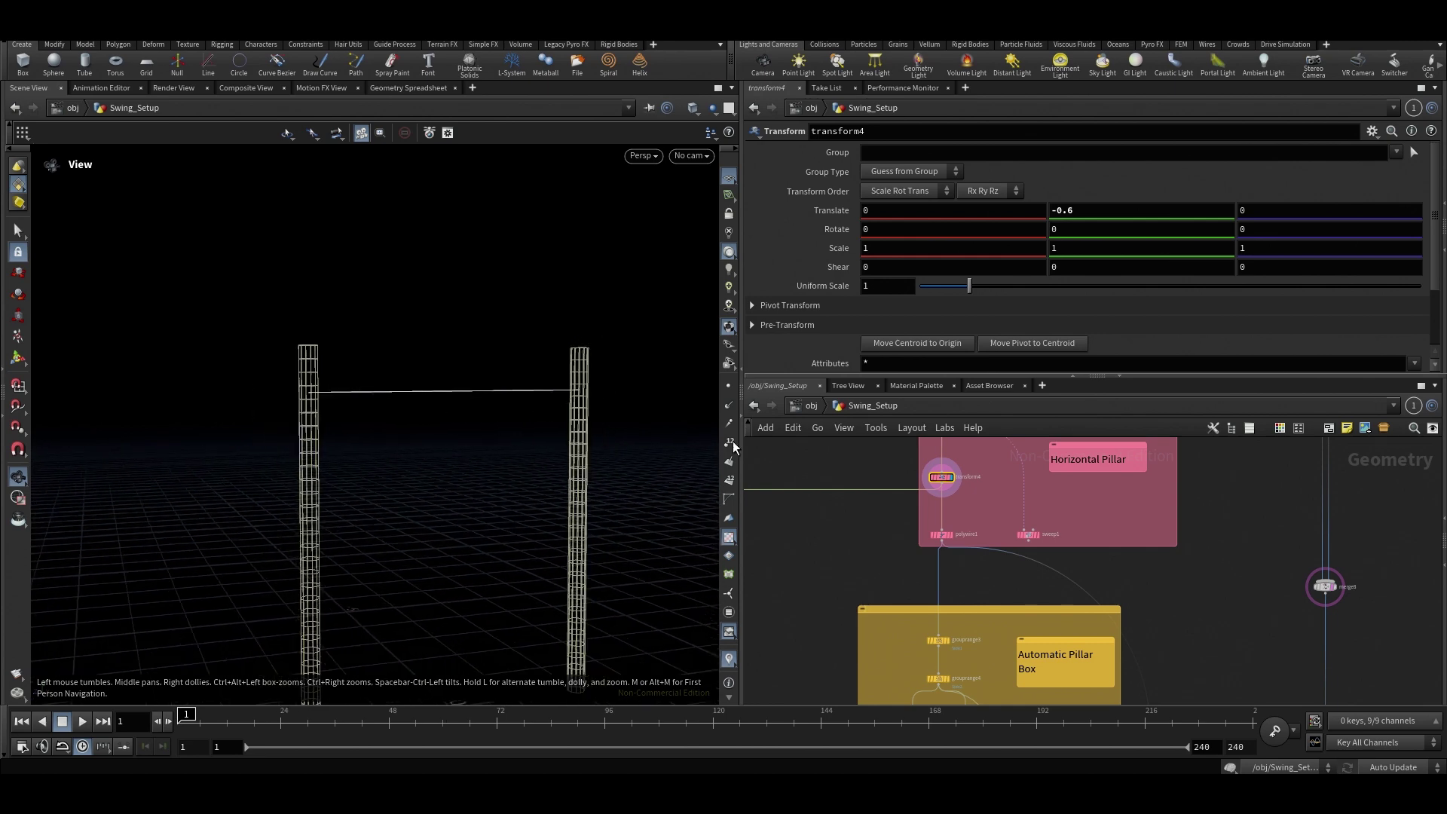
Display the polywire1 node to view the line as a thick horizontal bar.
{"action": "scroll", "coordinate": [972, 530], "scroll_direction": "up", "scroll_amount": 3}
{"action": "left_click", "coordinate": [921, 543]}
{"action": "scroll", "coordinate": [871, 584], "scroll_direction": "down", "scroll_amount": 3}
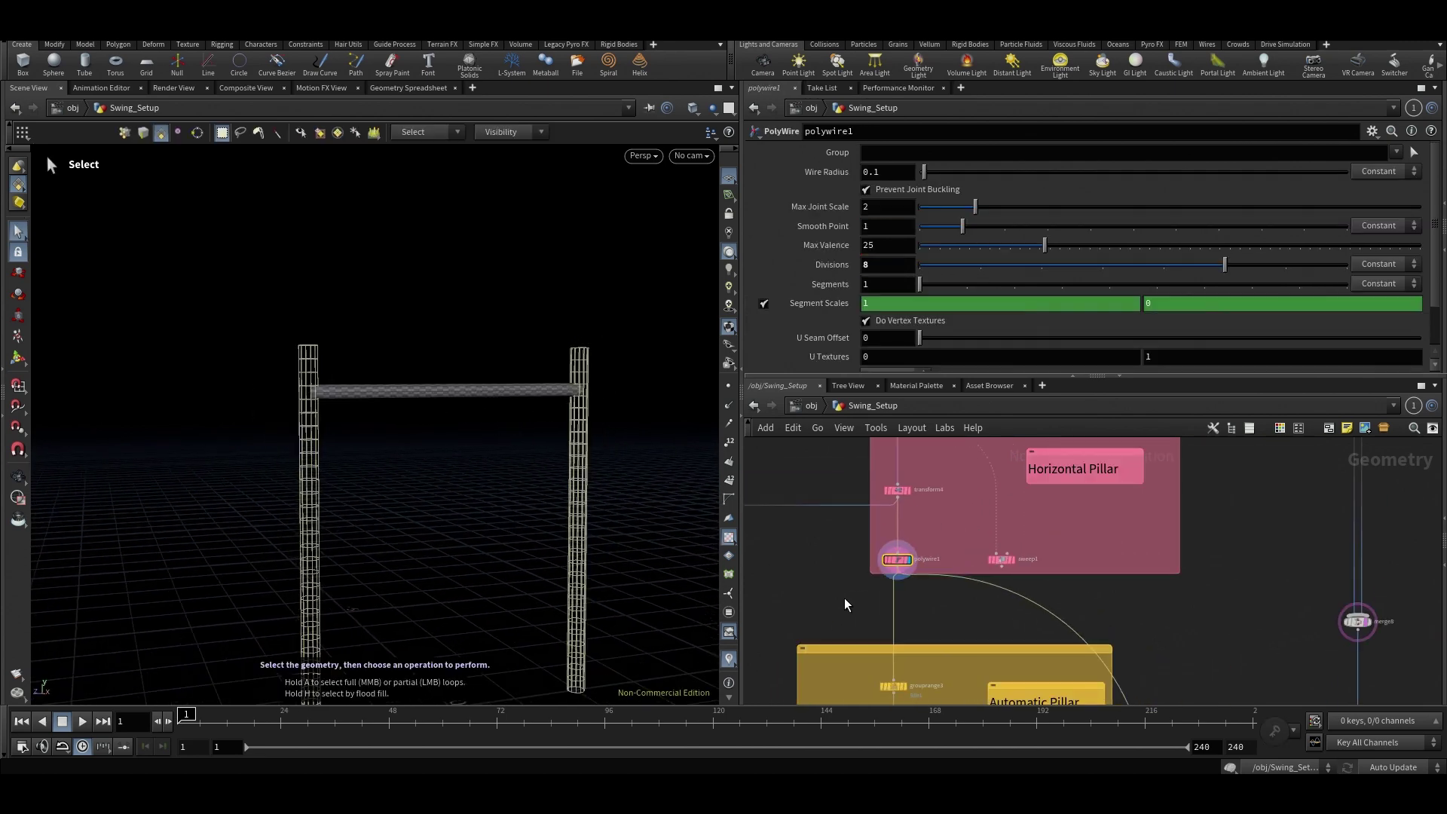
{"action": "middle_click_drag", "start_coordinate": [908, 570], "coordinate": [957, 585]}
{"action": "scroll", "coordinate": [945, 582], "scroll_direction": "down", "scroll_amount": 2}
{"action": "scroll", "coordinate": [1078, 515], "scroll_direction": "up", "scroll_amount": 4}
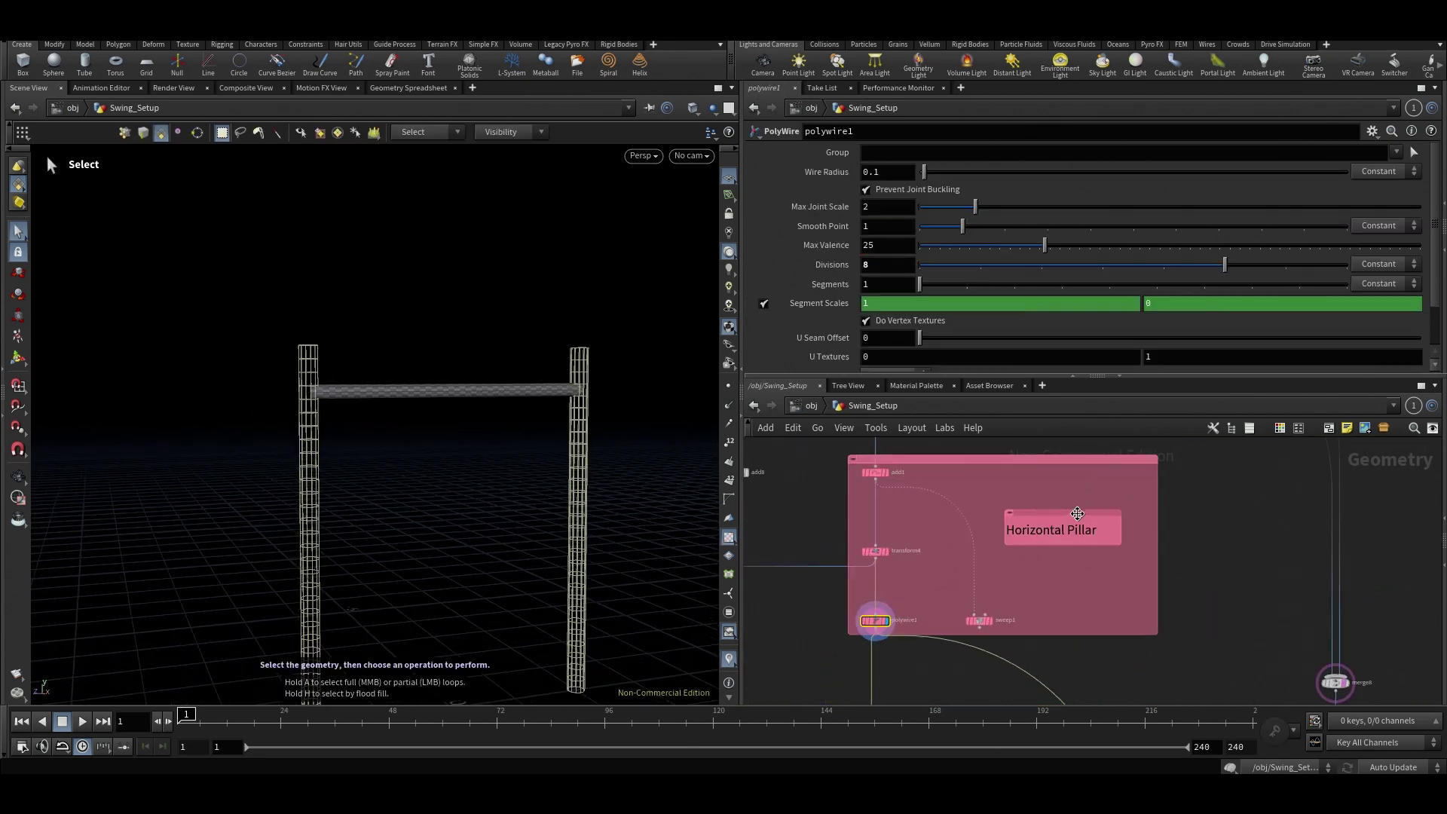
Select the transform2 node in the Pillar Creation network.
{"action": "middle_click_drag", "start_coordinate": [1079, 517], "coordinate": [1091, 632]}
{"action": "middle_click_drag", "start_coordinate": [964, 454], "coordinate": [992, 649]}
{"action": "scroll", "coordinate": [982, 612], "scroll_direction": "down", "scroll_amount": 2}
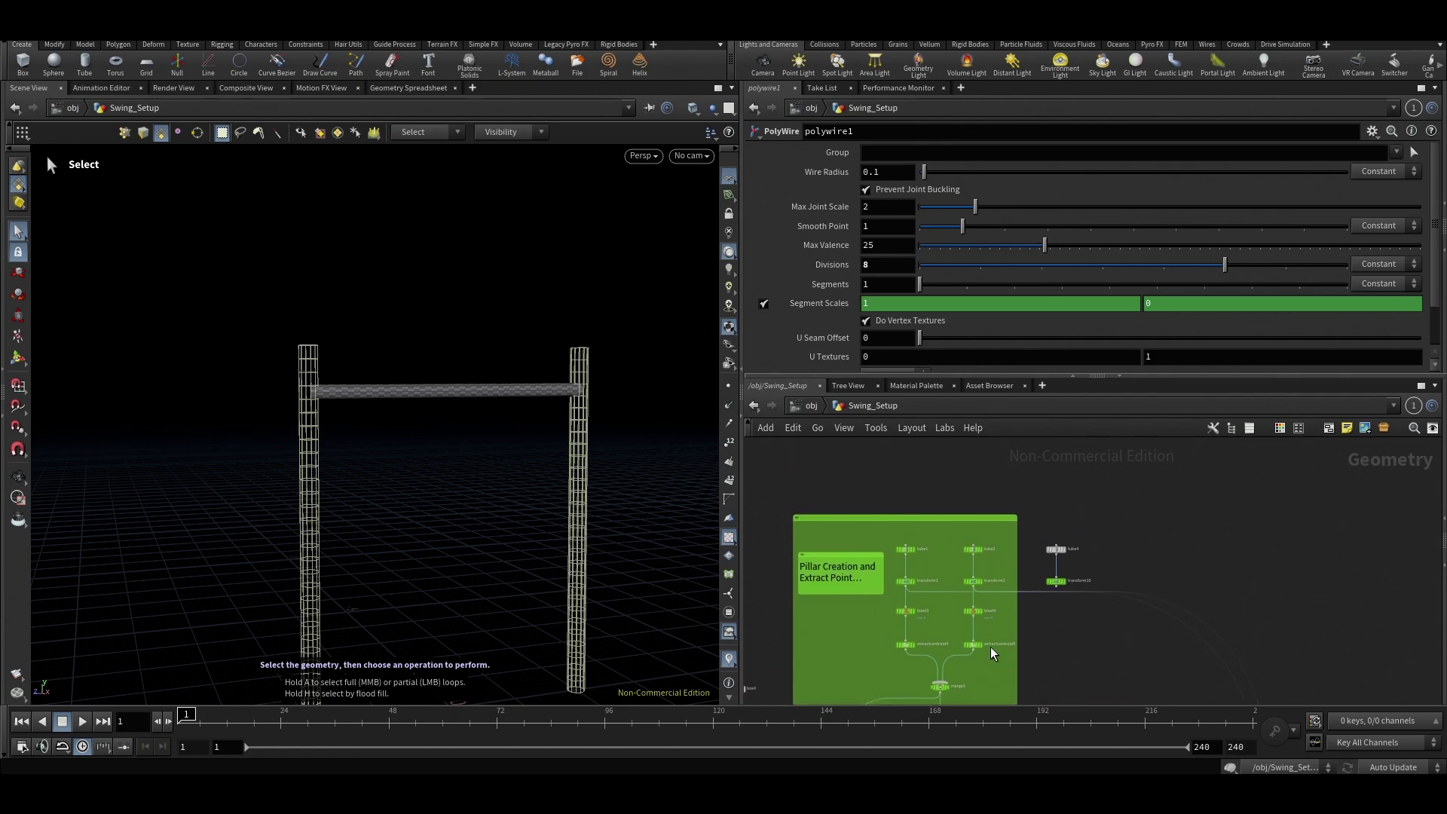
{"action": "scroll", "coordinate": [943, 577], "scroll_direction": "up", "scroll_amount": 2}
{"action": "left_click", "coordinate": [986, 584]}
Try moving the second pillar with transform2, raising it to about 3.49 in Y and shifting it to about -6.43 in Z.
{"action": "left_click_drag", "start_coordinate": [475, 377], "coordinate": [453, 436], "text": "alt"}
{"action": "right_click_drag", "start_coordinate": [452, 437], "coordinate": [297, 433], "text": "alt"}
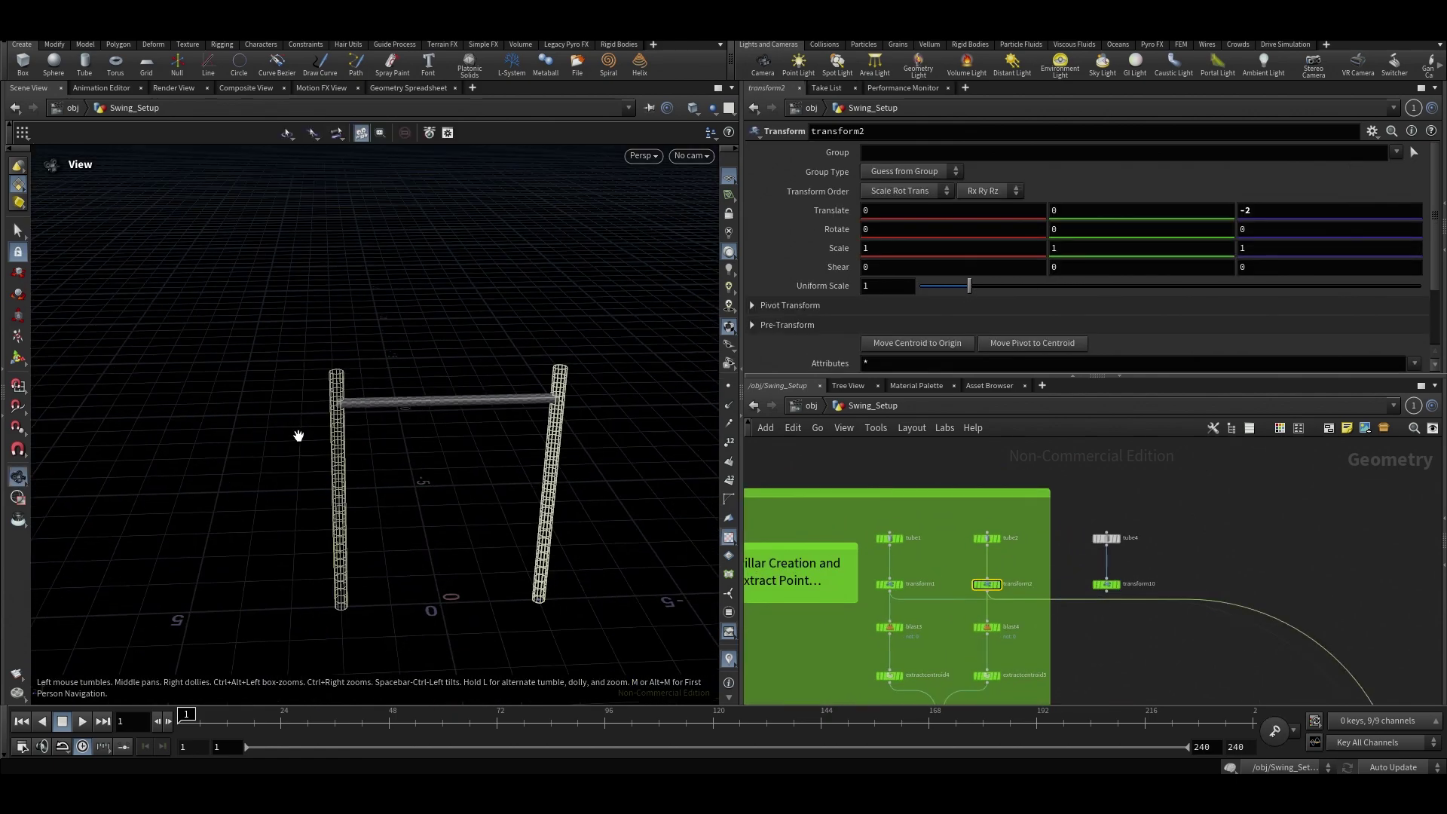
{"action": "left_click_drag", "start_coordinate": [416, 368], "coordinate": [477, 324], "text": "alt"}
{"action": "key", "text": "Return"}
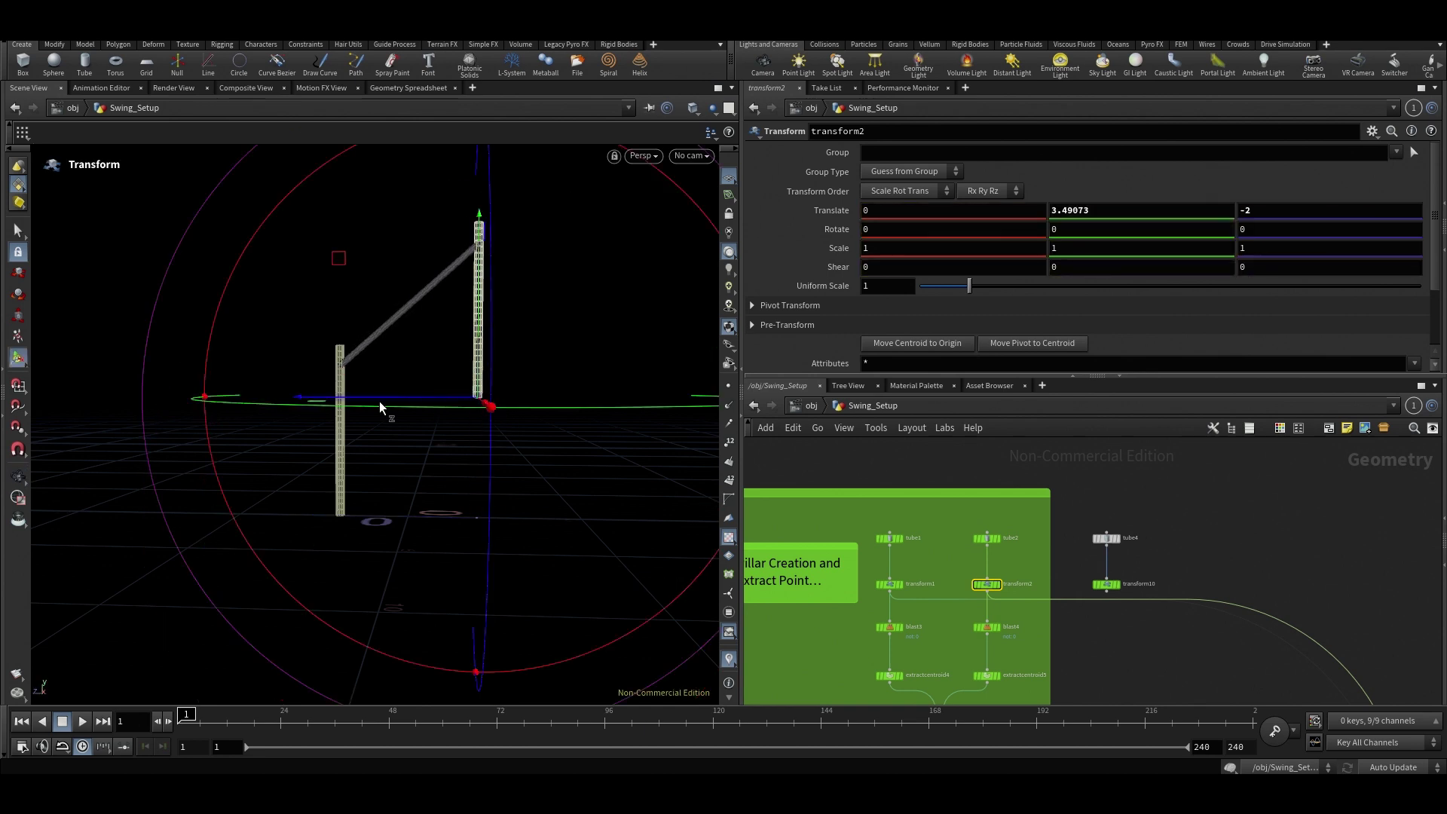
{"action": "left_click_drag", "start_coordinate": [376, 401], "coordinate": [601, 391]}
{"action": "right_click_drag", "start_coordinate": [601, 391], "coordinate": [468, 374], "text": "alt"}
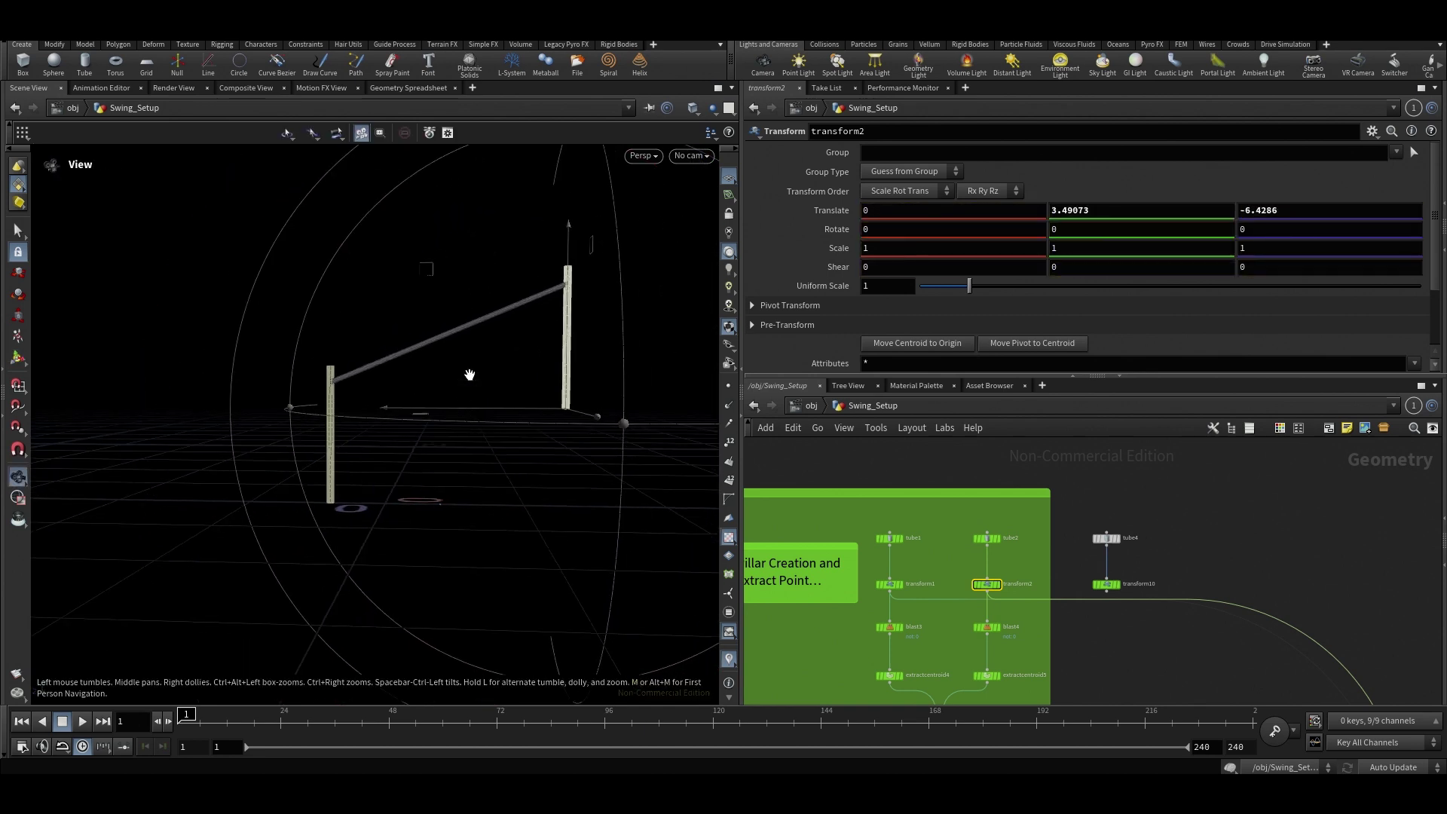
{"action": "left_click_drag", "start_coordinate": [571, 261], "coordinate": [558, 319]}
Undo the test moves of the second pillar.
{"action": "key", "text": "ctrl+z"}
{"action": "key", "text": "ctrl+z"}
{"action": "key", "text": "ctrl+z"}
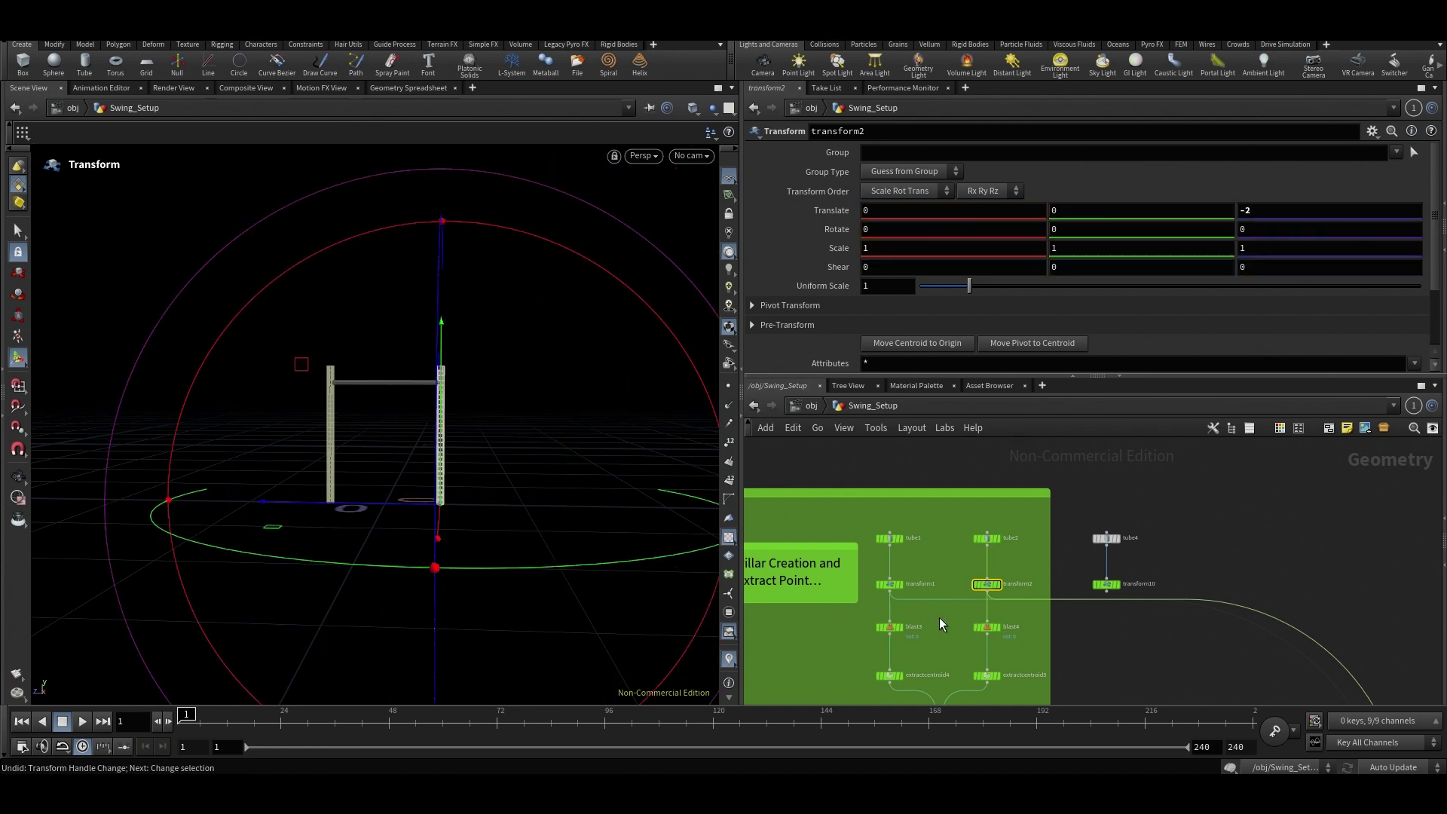
Try lowering the horizontal bar with transform4 to about -3.52 in Y.
{"action": "middle_click_drag", "start_coordinate": [954, 679], "coordinate": [963, 468]}
{"action": "middle_click_drag", "start_coordinate": [1004, 638], "coordinate": [1016, 496]}
{"action": "scroll", "coordinate": [968, 535], "scroll_direction": "up", "scroll_amount": 3}
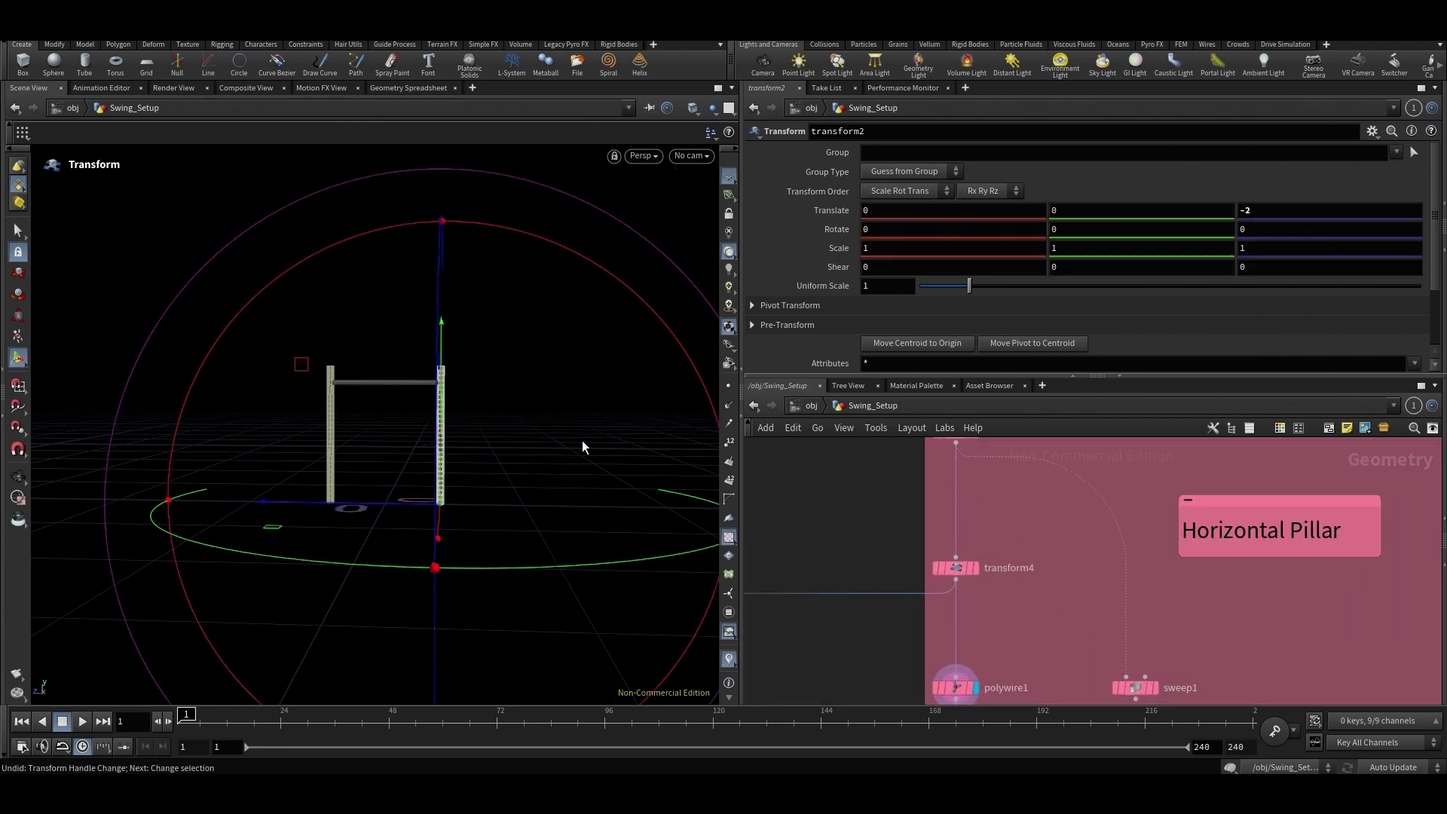
{"action": "left_click", "coordinate": [956, 567]}
{"action": "left_click_drag", "start_coordinate": [385, 346], "coordinate": [387, 437]}
{"action": "key", "text": "ctrl+z"}
Try moving the second pillar away with transform2, to about -8.24 in Z and 0.05 in Y.
{"action": "middle_click_drag", "start_coordinate": [1063, 588], "coordinate": [980, 717]}
{"action": "middle_click_drag", "start_coordinate": [1012, 507], "coordinate": [975, 617]}
{"action": "scroll", "coordinate": [978, 537], "scroll_direction": "down", "scroll_amount": 5}
{"action": "middle_click_drag", "start_coordinate": [975, 524], "coordinate": [970, 555]}
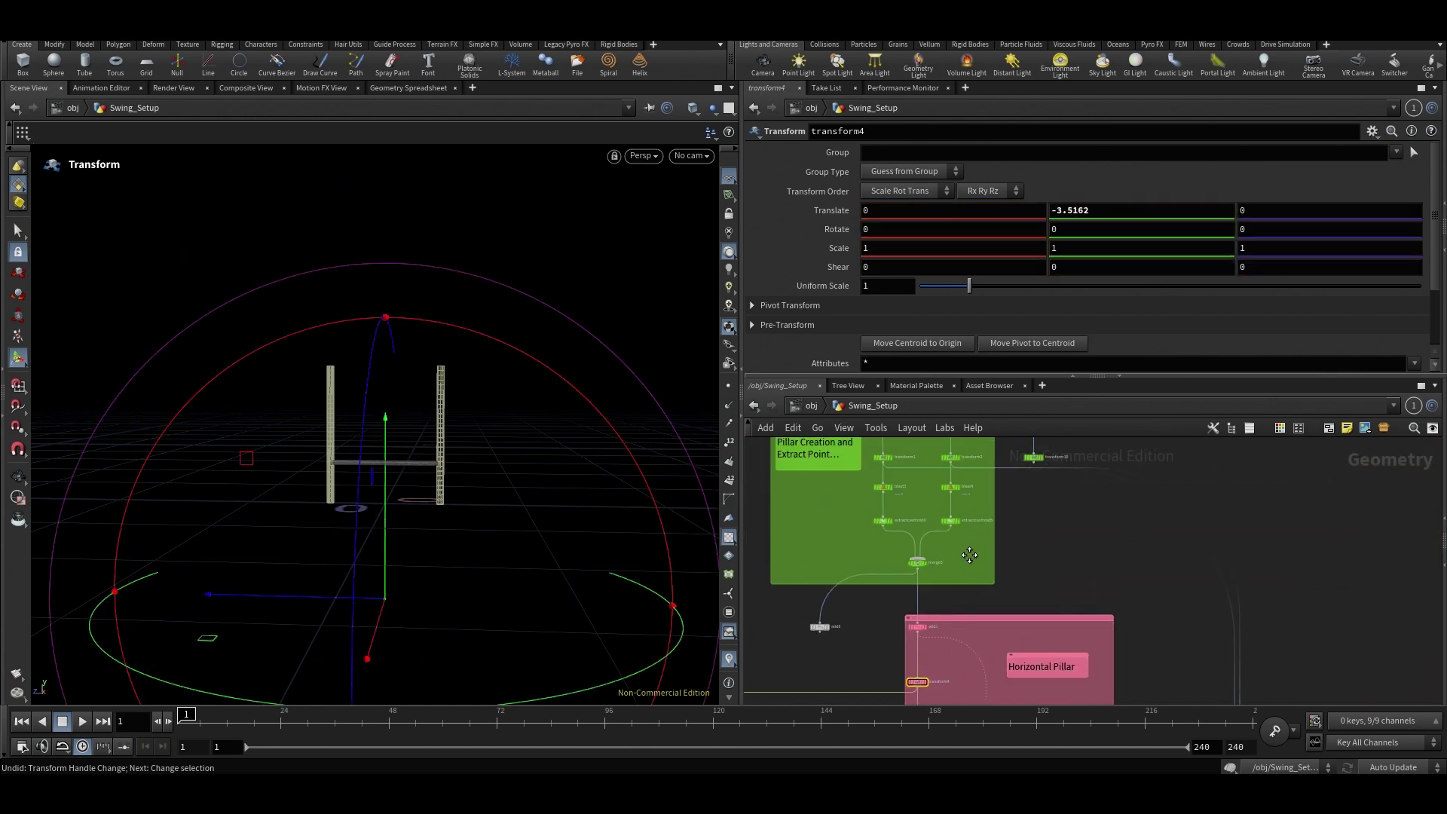
{"action": "scroll", "coordinate": [970, 554], "scroll_direction": "up", "scroll_amount": 3}
{"action": "left_click", "coordinate": [914, 448]}
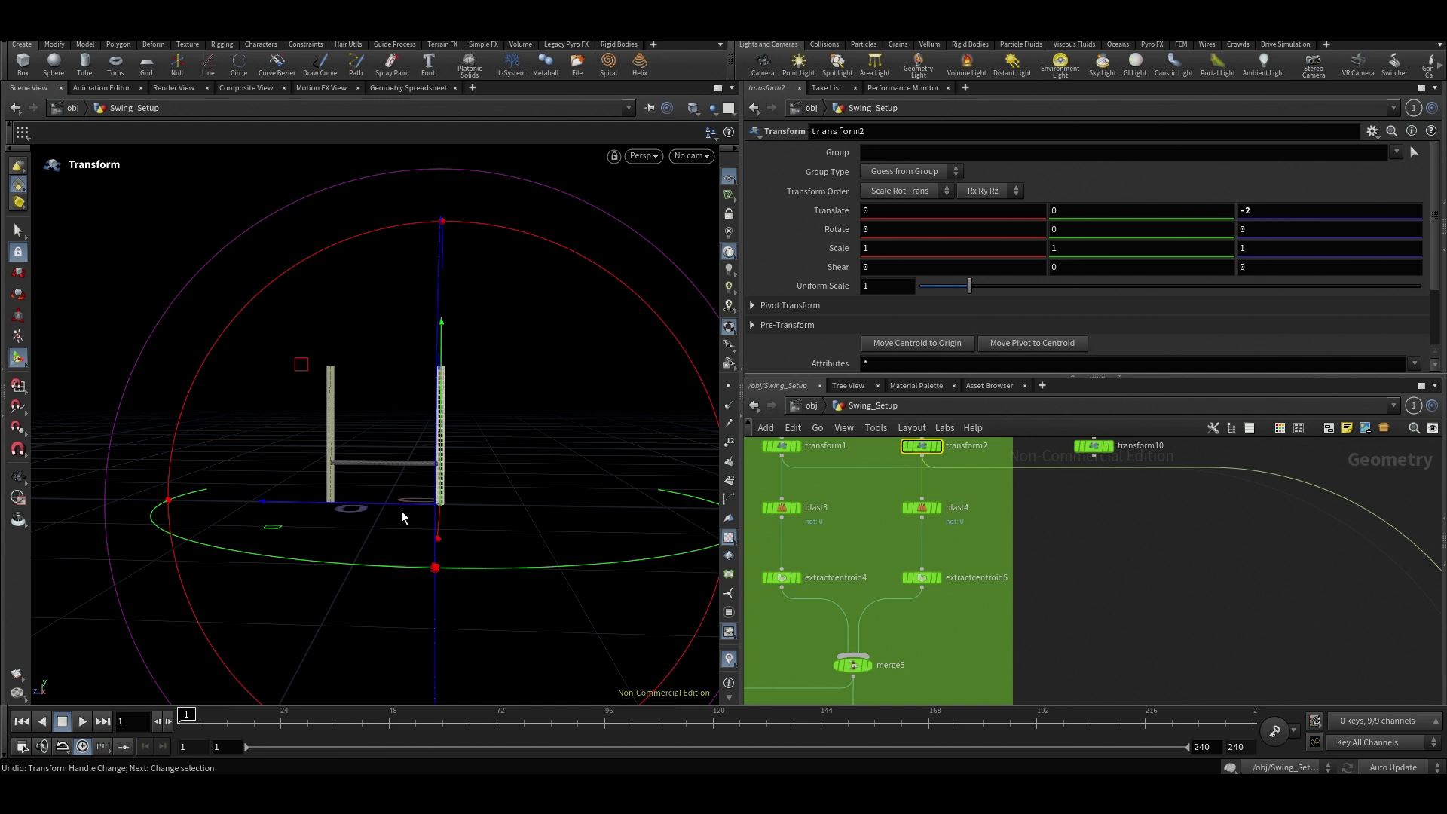
{"action": "left_click_drag", "start_coordinate": [401, 510], "coordinate": [608, 466]}
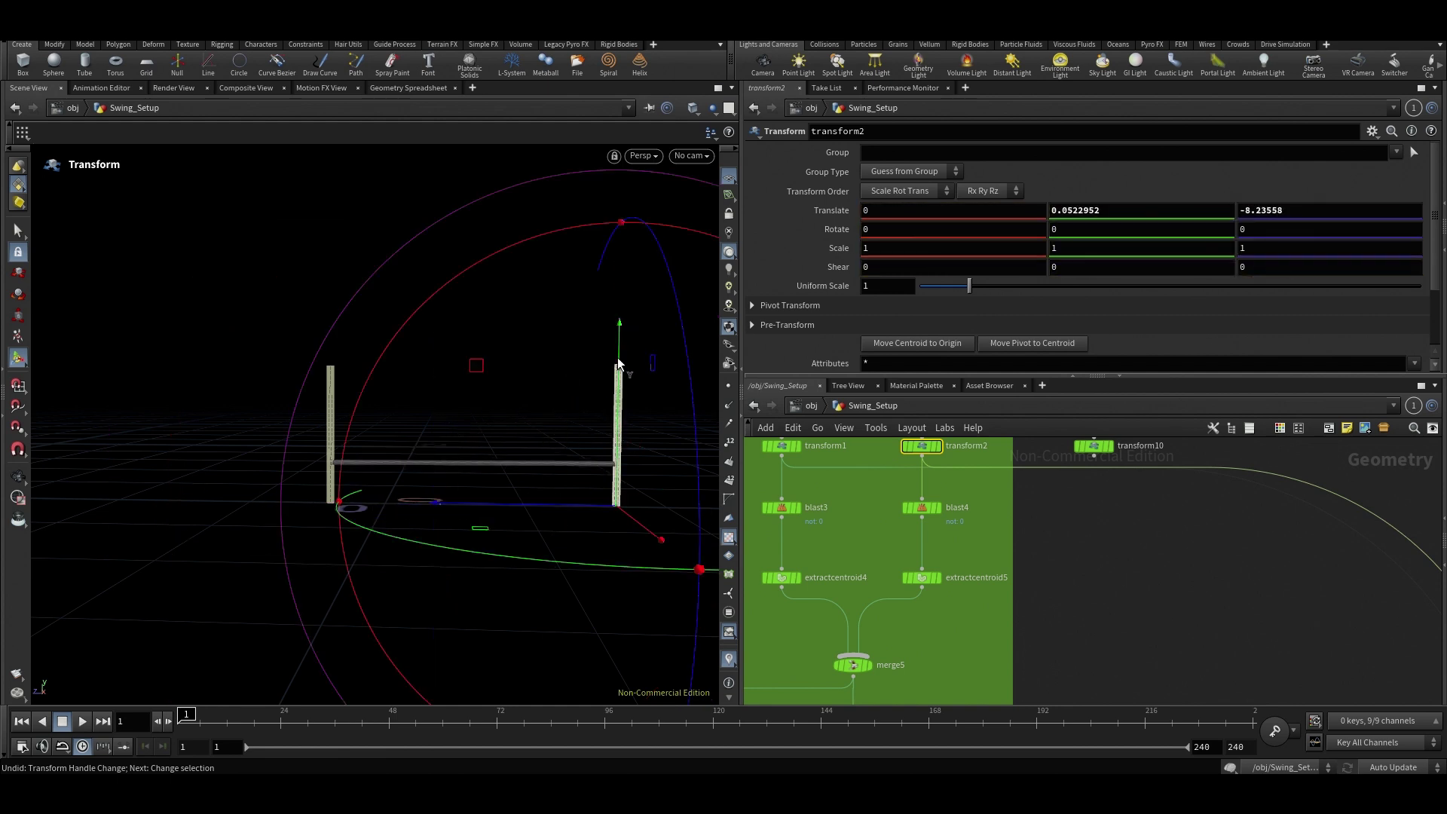
Undo the test moves of the second pillar and the horizontal bar.
{"action": "key", "text": "ctrl+z"}
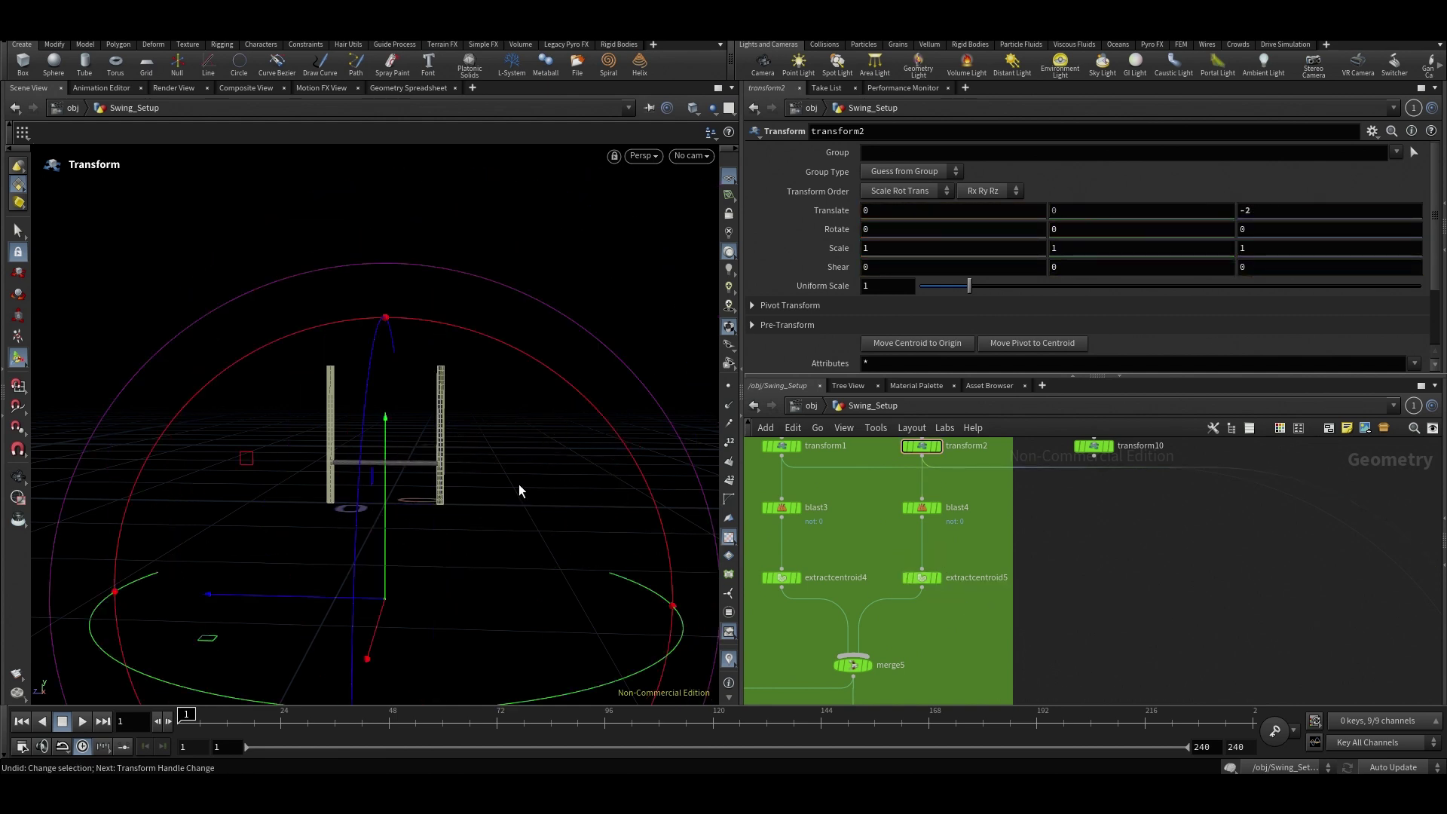
{"action": "key", "text": "ctrl+z"}
{"action": "scroll", "coordinate": [973, 554], "scroll_direction": "down", "scroll_amount": 4}
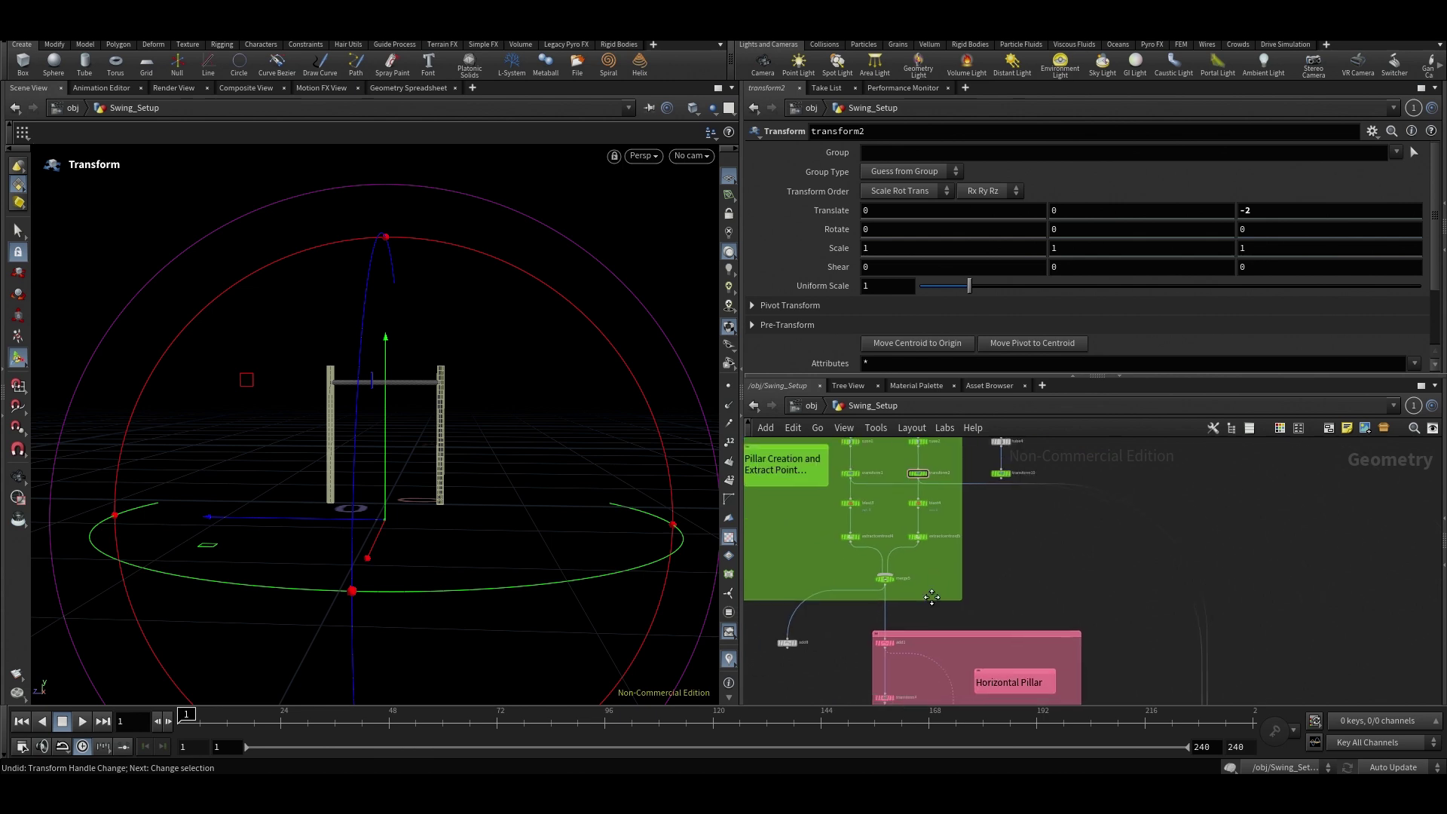
Select the polywire1 node and frame the horizontal bar in the viewport.
{"action": "scroll", "coordinate": [916, 616], "scroll_direction": "up", "scroll_amount": 4}
{"action": "middle_click_drag", "start_coordinate": [932, 597], "coordinate": [915, 465]}
{"action": "left_click", "coordinate": [825, 563]}
{"action": "scroll", "coordinate": [893, 519], "scroll_direction": "down", "scroll_amount": 3}
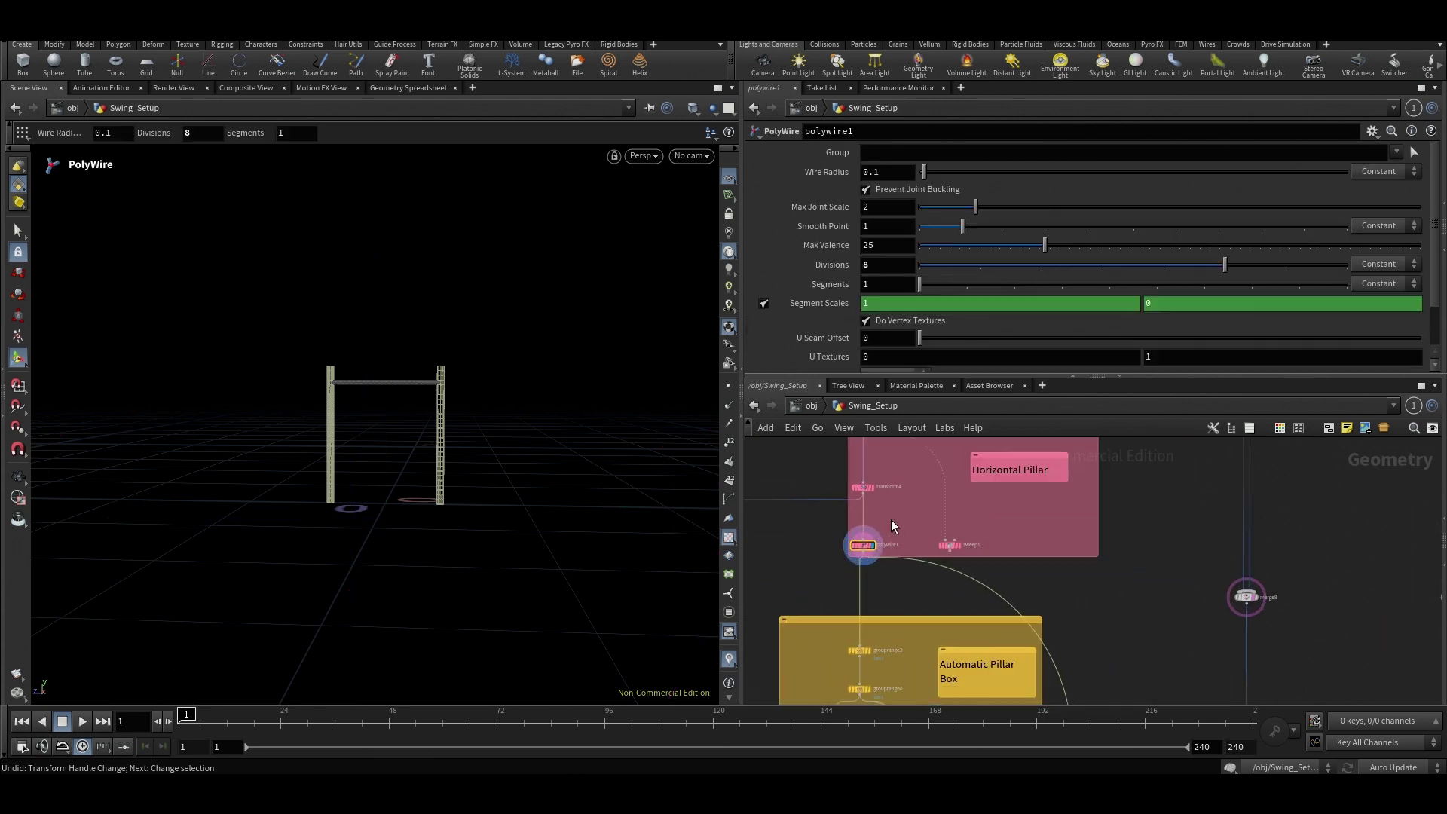
{"action": "scroll", "coordinate": [882, 513], "scroll_direction": "down", "scroll_amount": 1}
{"action": "mouse_move", "coordinate": [891, 518]}
{"action": "middle_mouse_down"}
{"action": "mouse_move", "coordinate": [988, 514]}
{"action": "mouse_move", "coordinate": [961, 521]}
{"action": "mouse_move", "coordinate": [1039, 496]}
{"action": "mouse_move", "coordinate": [951, 478]}
{"action": "middle_mouse_up"}
{"action": "scroll", "coordinate": [962, 521], "scroll_direction": "down", "scroll_amount": 1}
{"action": "scroll", "coordinate": [916, 524], "scroll_direction": "up", "scroll_amount": 5}
{"action": "scroll", "coordinate": [888, 504], "scroll_direction": "down", "scroll_amount": 3}
{"action": "scroll", "coordinate": [1038, 497], "scroll_direction": "down", "scroll_amount": 3}
{"action": "scroll", "coordinate": [1094, 499], "scroll_direction": "up", "scroll_amount": 3}
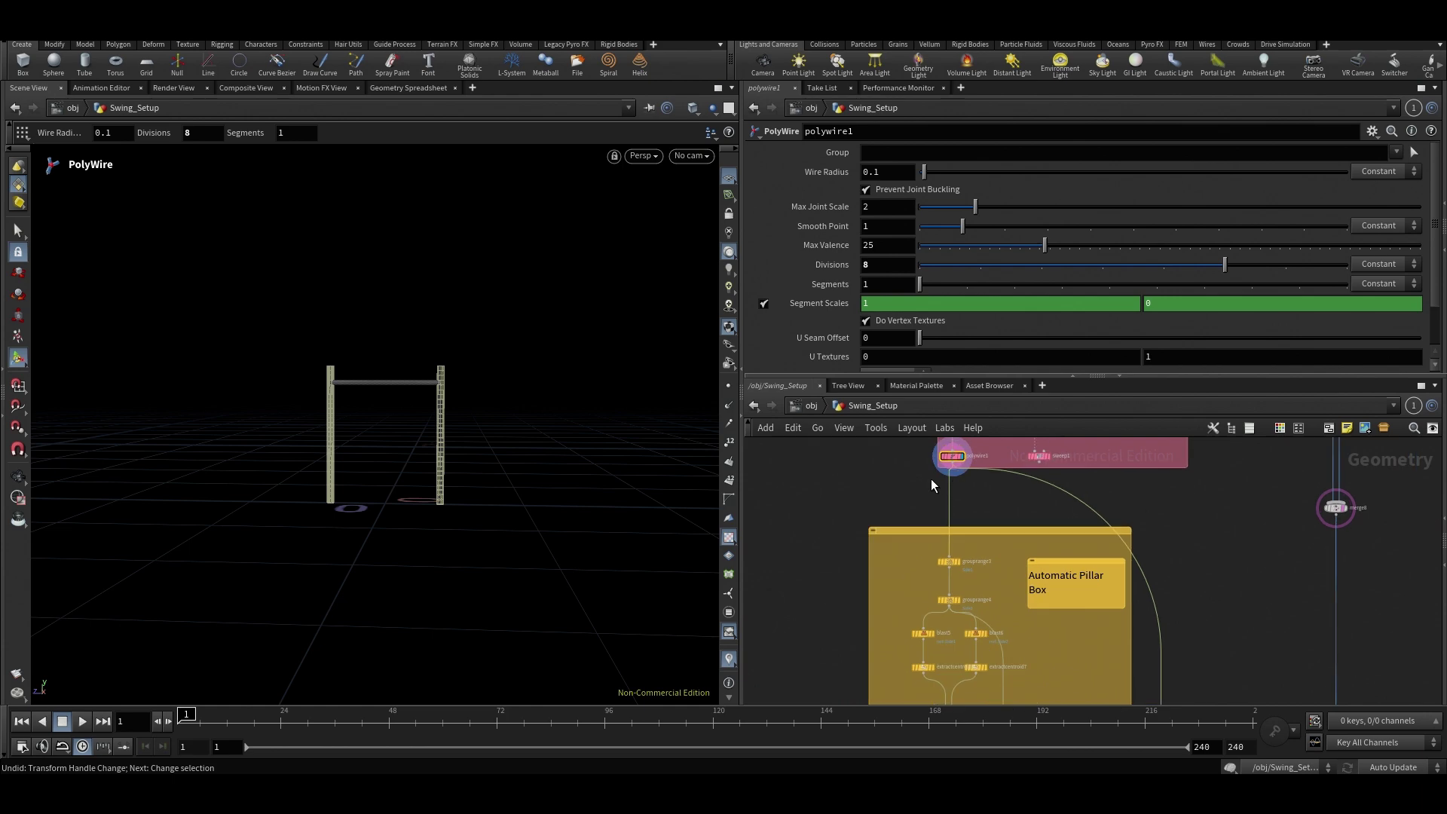
{"action": "scroll", "coordinate": [932, 484], "scroll_direction": "up", "scroll_amount": 1}
{"action": "key", "text": "Escape"}
{"action": "key", "text": "f"}
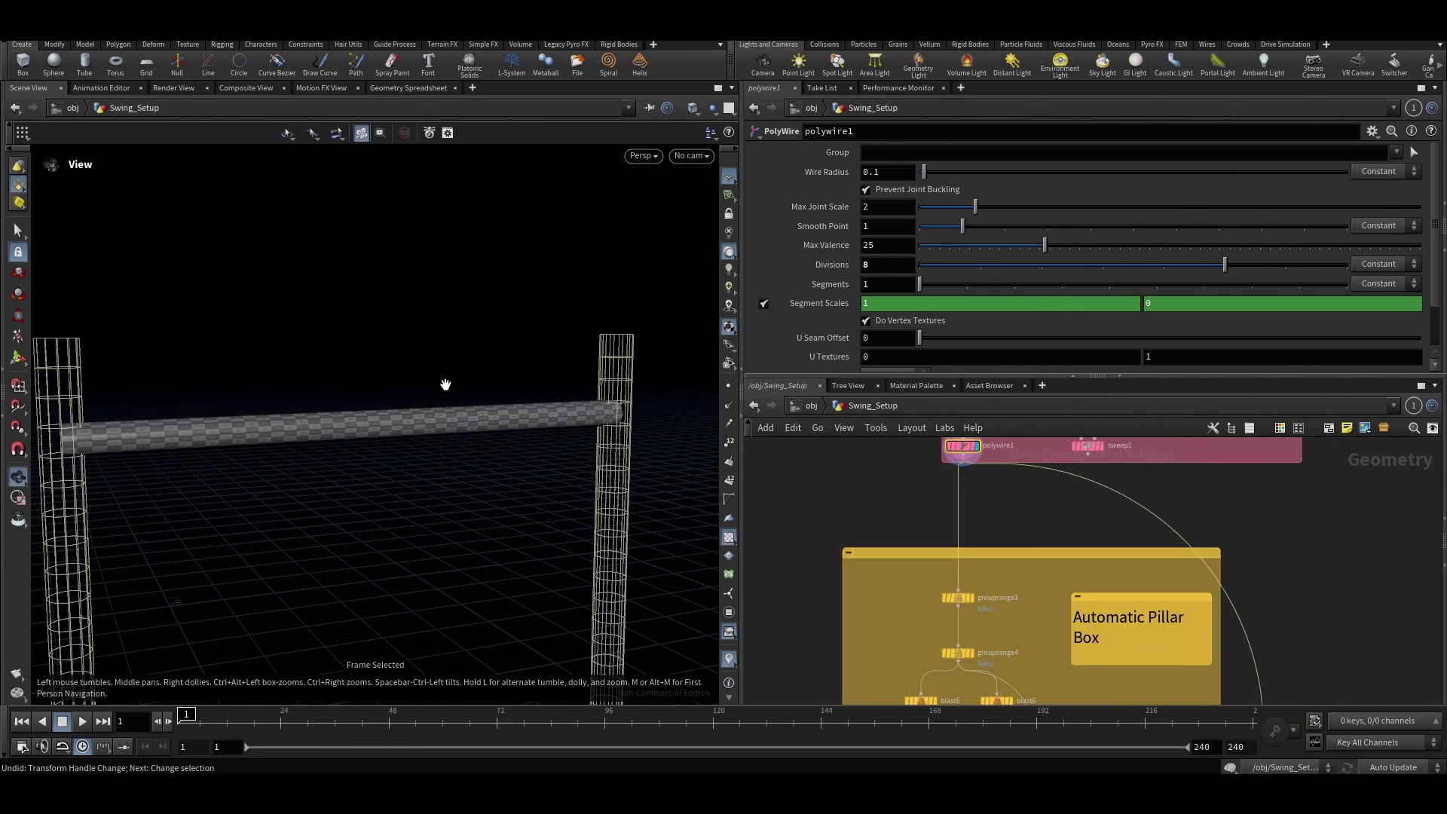
{"action": "key", "text": "Return"}
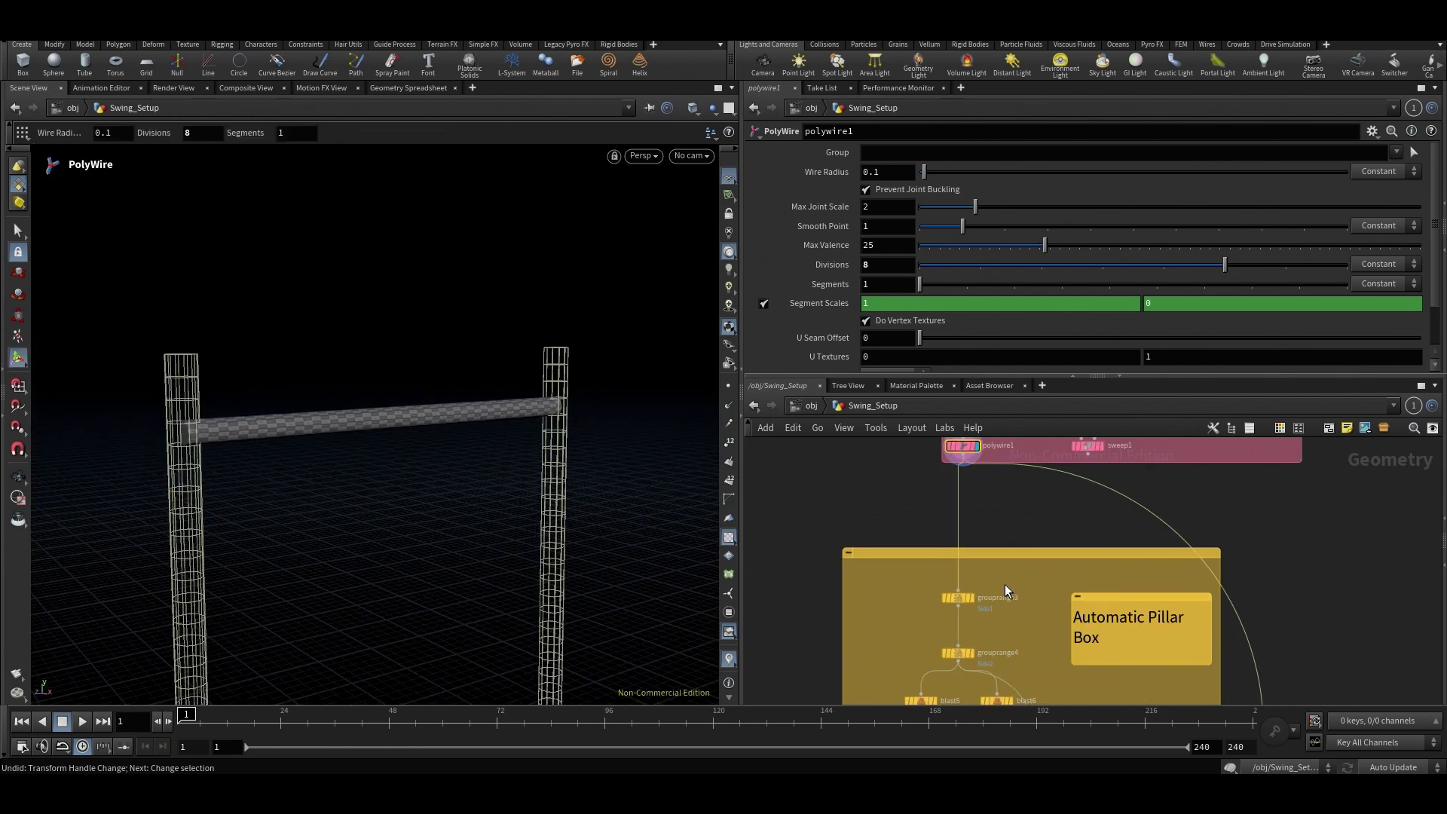
Display the grouprange3 node in the Automatic Pillar Box network and inspect the horizontal bar's end cap up close.
{"action": "left_click", "coordinate": [958, 597]}
{"action": "key", "text": "r"}
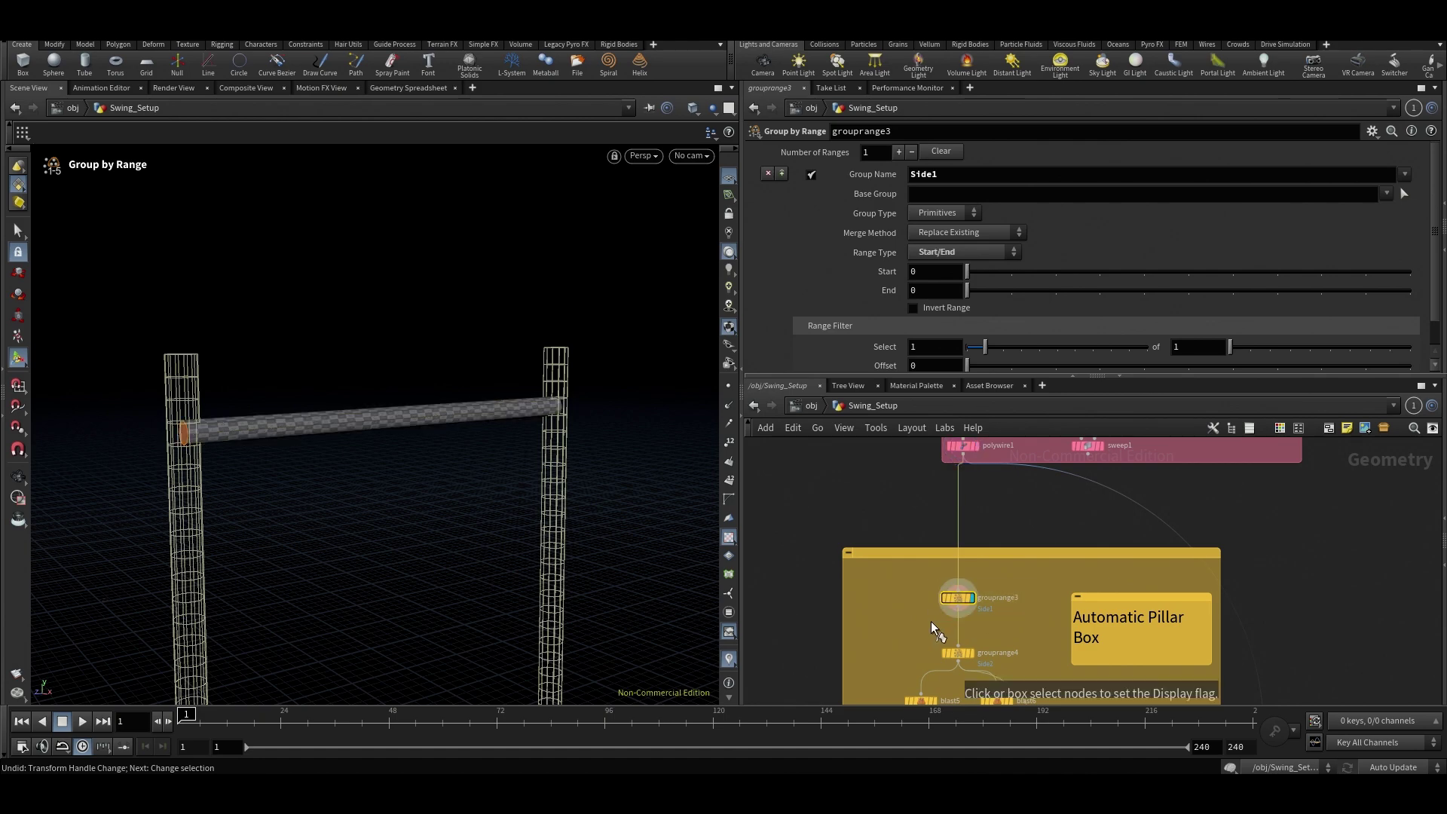
{"action": "left_click_drag", "start_coordinate": [532, 441], "coordinate": [439, 423], "text": "alt"}
{"action": "right_click_drag", "start_coordinate": [440, 423], "coordinate": [542, 429], "text": "alt"}
{"action": "middle_click_drag", "start_coordinate": [596, 453], "coordinate": [383, 445], "text": "alt"}
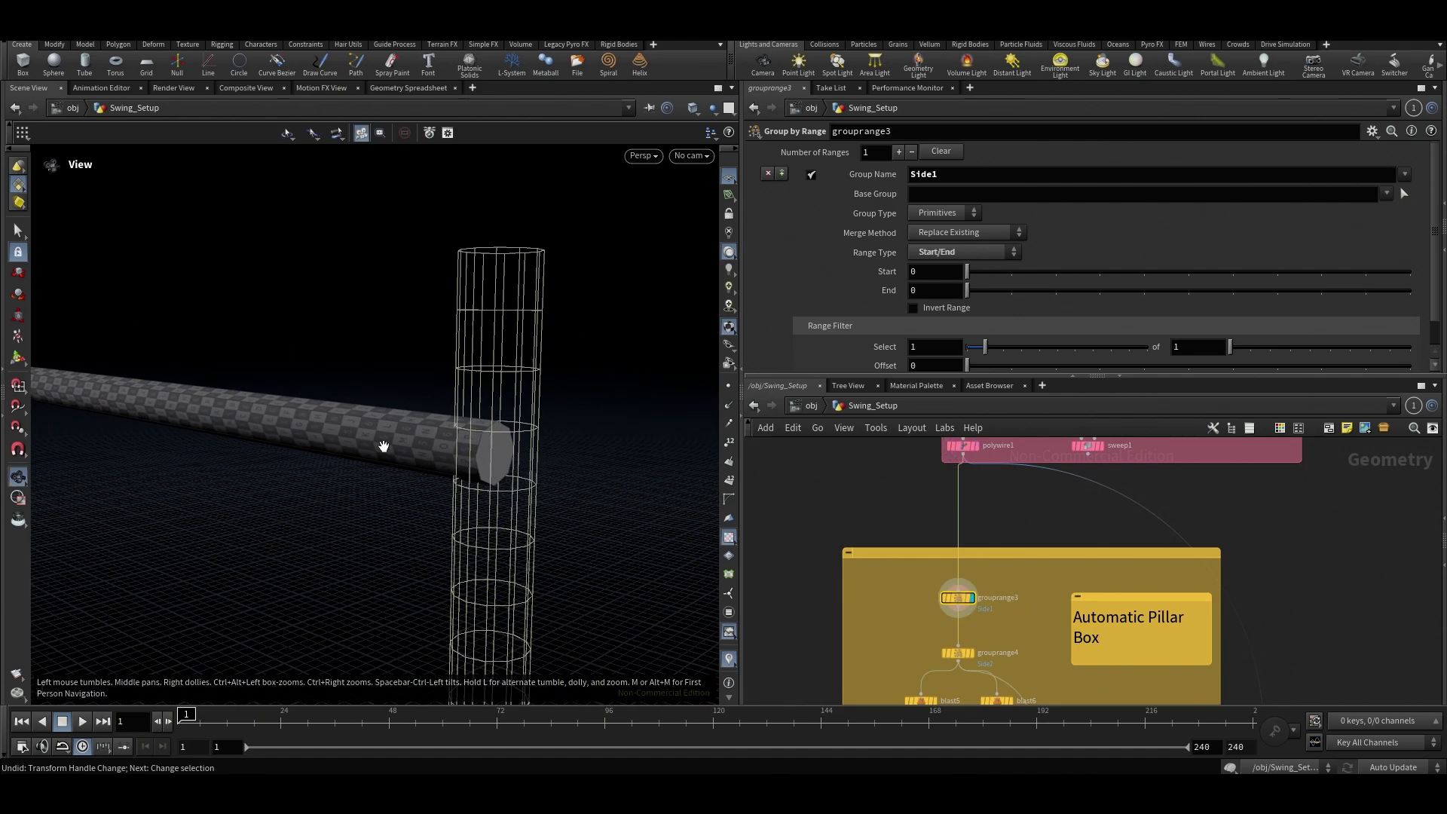
Frame the horizontal bar's end caps and examine the primitive grouped by the grouprange3 node.
{"action": "key", "text": "Escape"}
{"action": "key", "text": "f"}
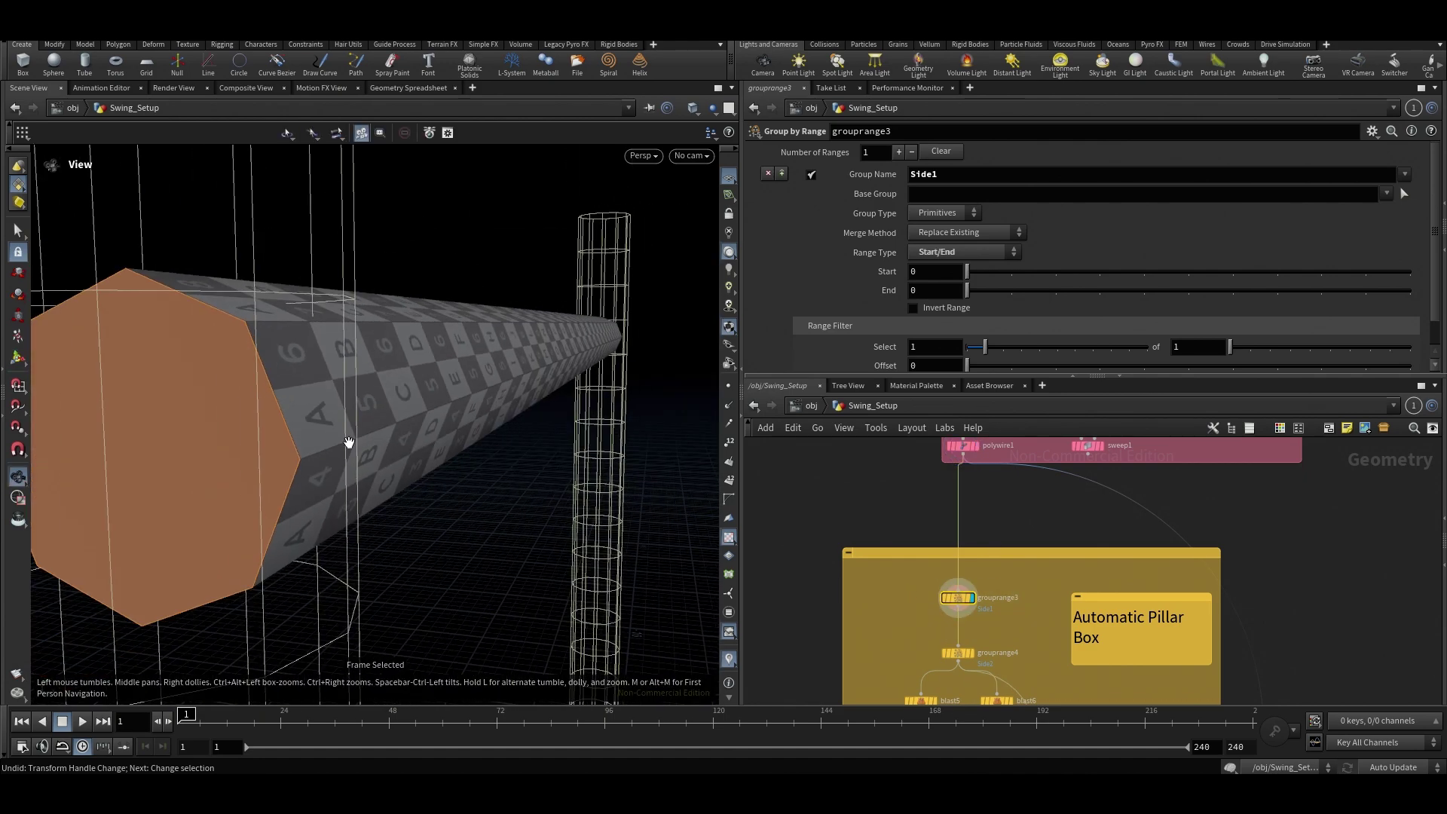
{"action": "left_click_drag", "start_coordinate": [429, 440], "coordinate": [653, 387]}
{"action": "key", "text": "Return"}
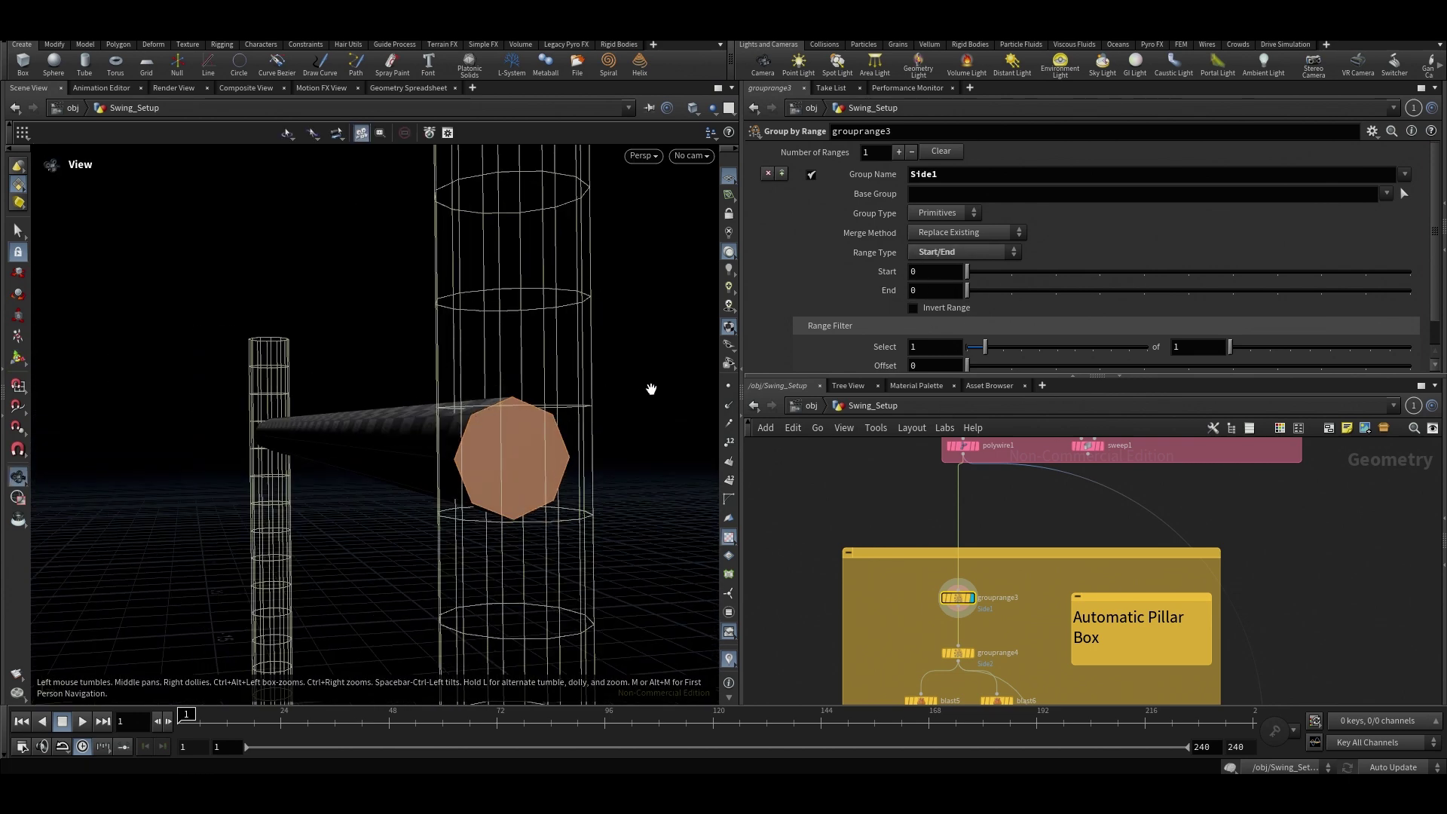
{"action": "left_click", "coordinate": [729, 480]}
{"action": "key", "text": "Escape"}
{"action": "key", "text": "Return"}
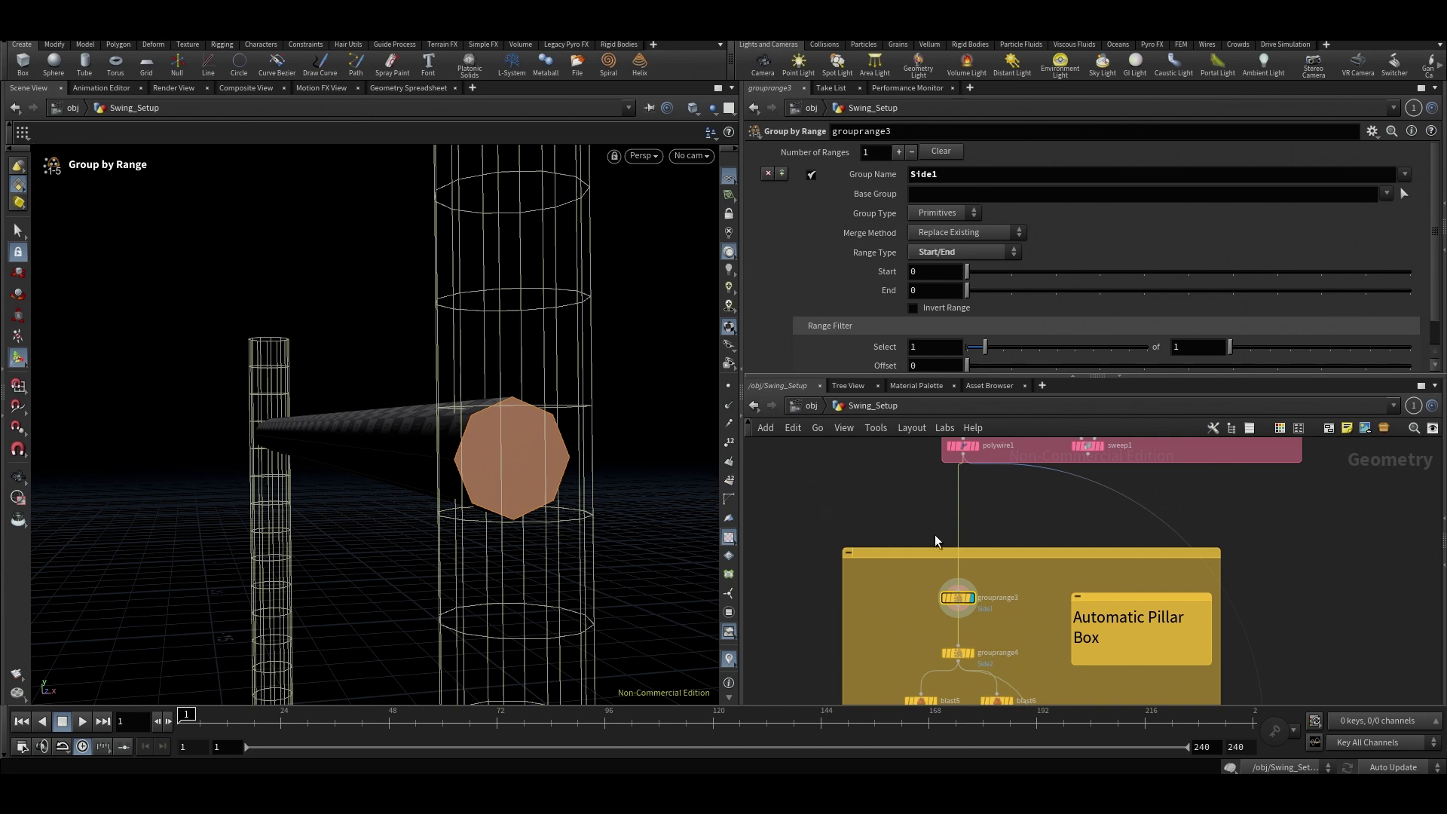
{"action": "middle_click_drag", "start_coordinate": [1005, 626], "coordinate": [991, 536]}
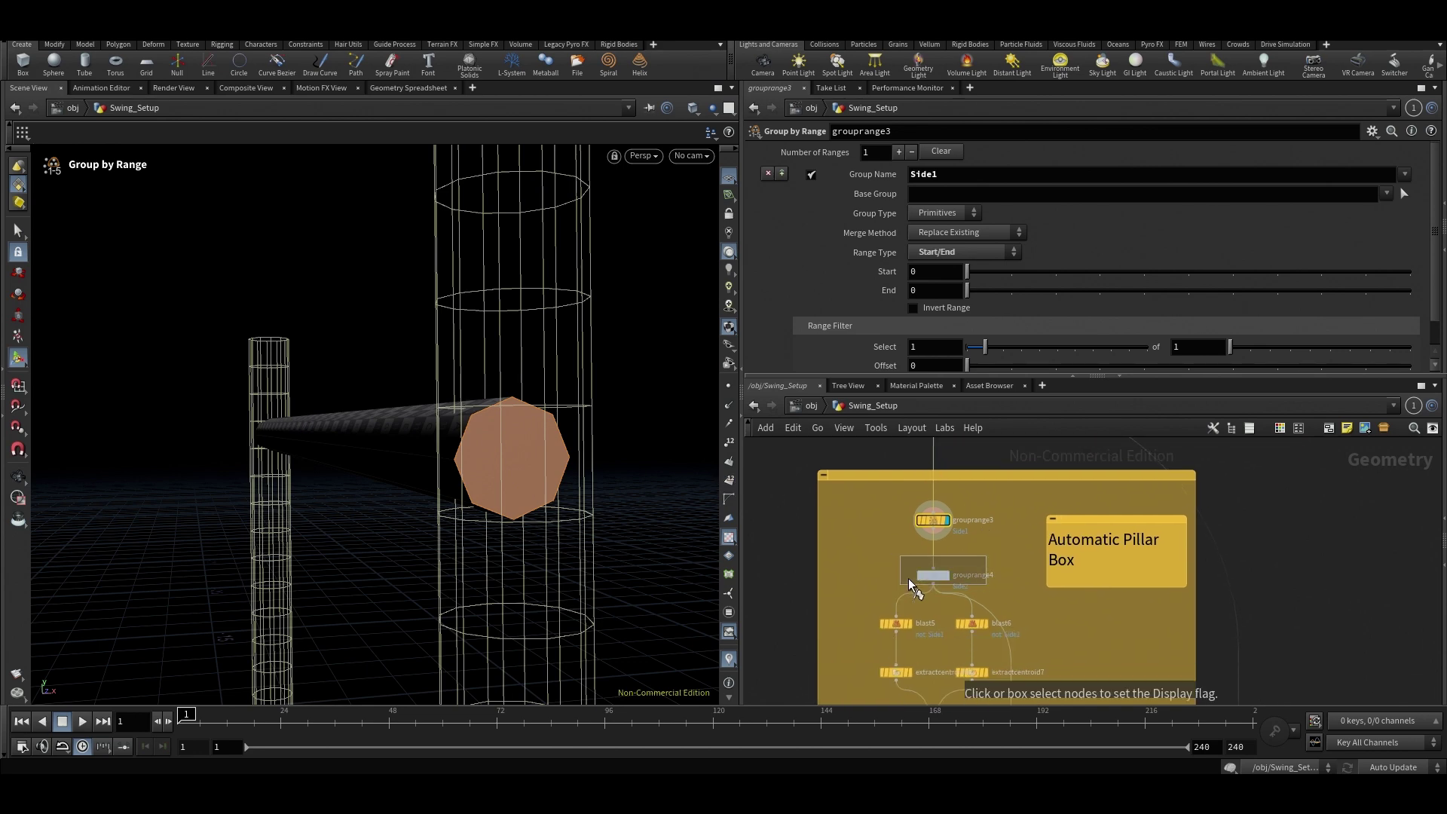
{"action": "left_click_drag", "start_coordinate": [875, 500], "coordinate": [876, 505]}
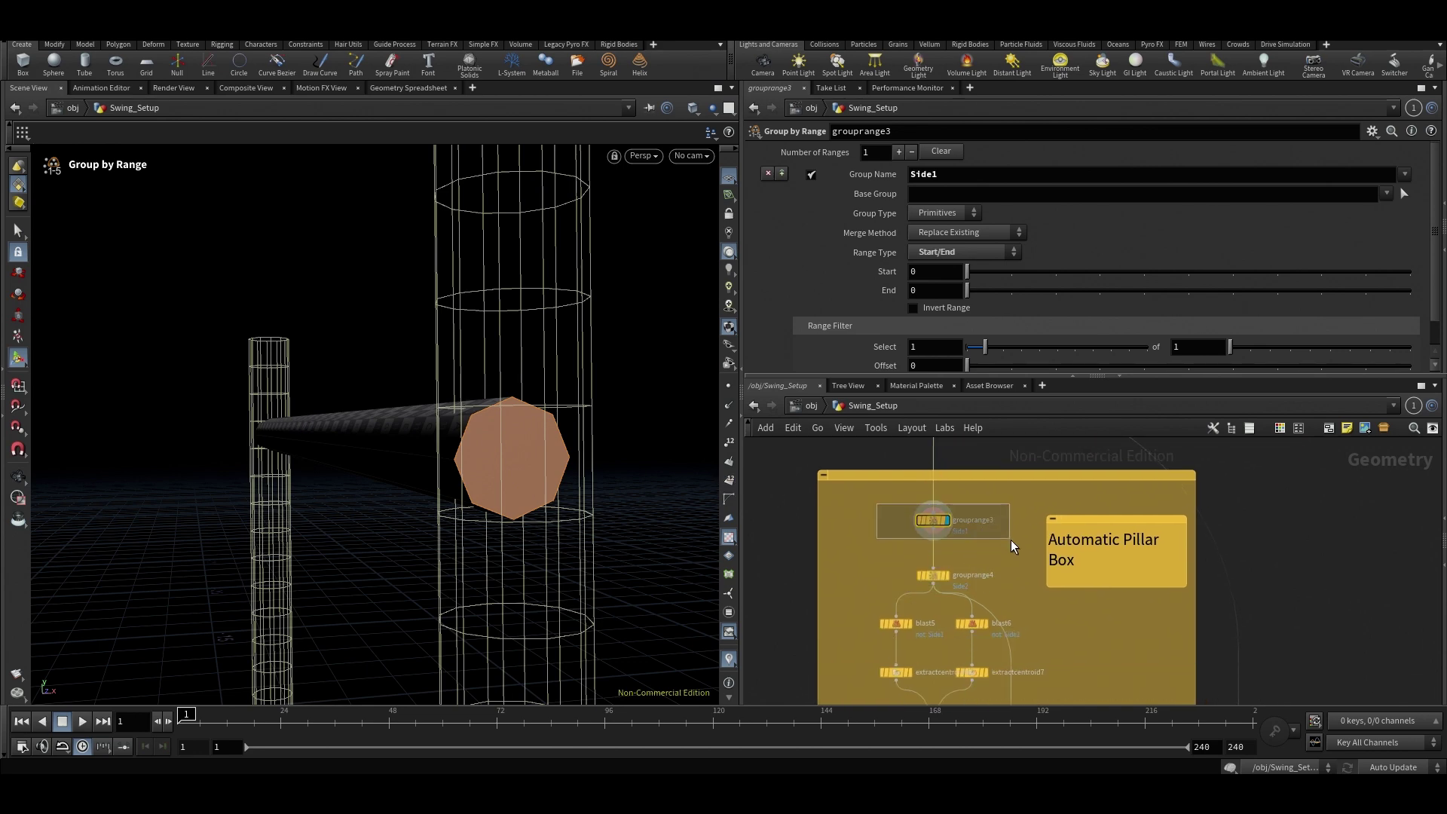
{"action": "left_click_drag", "start_coordinate": [1011, 540], "coordinate": [1007, 535]}
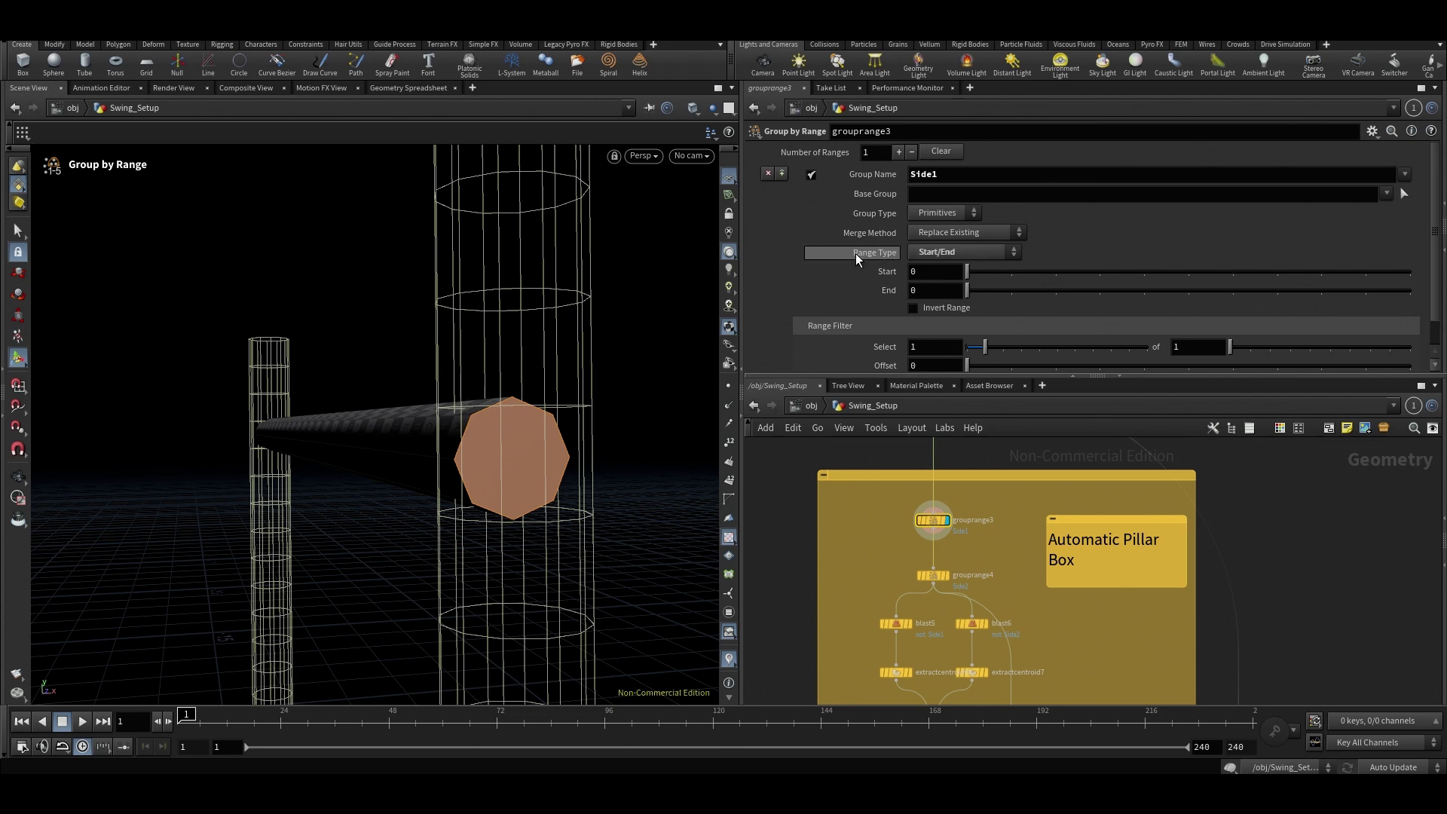
Add a new Group by Range node outside the Automatic Pillar Box network box.
{"action": "middle_click_drag", "start_coordinate": [802, 468], "coordinate": [875, 540]}
{"action": "scroll", "coordinate": [879, 527], "scroll_direction": "down", "scroll_amount": 2}
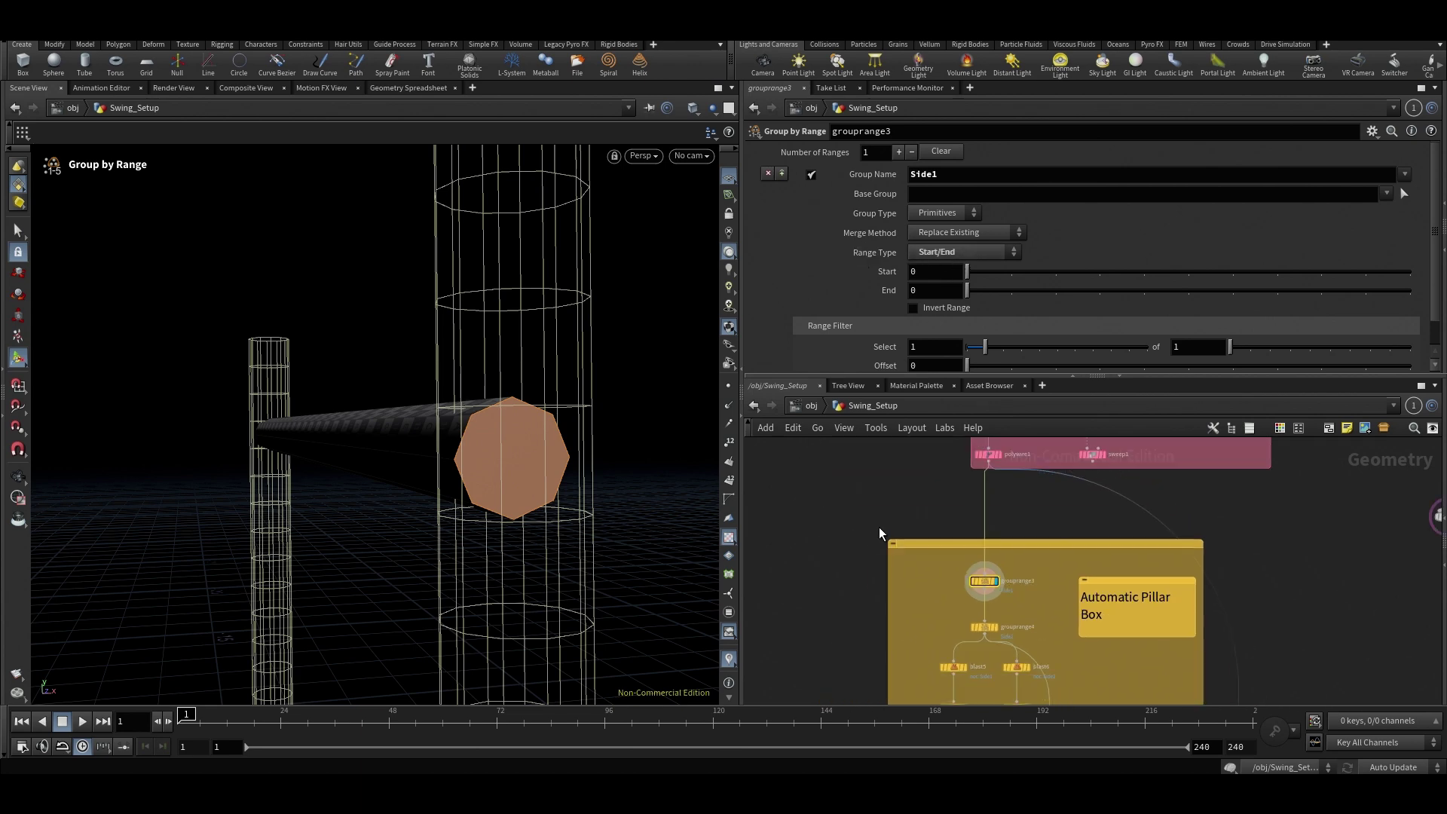
{"action": "key", "text": "Tab"}
{"action": "type", "text": "gr"}
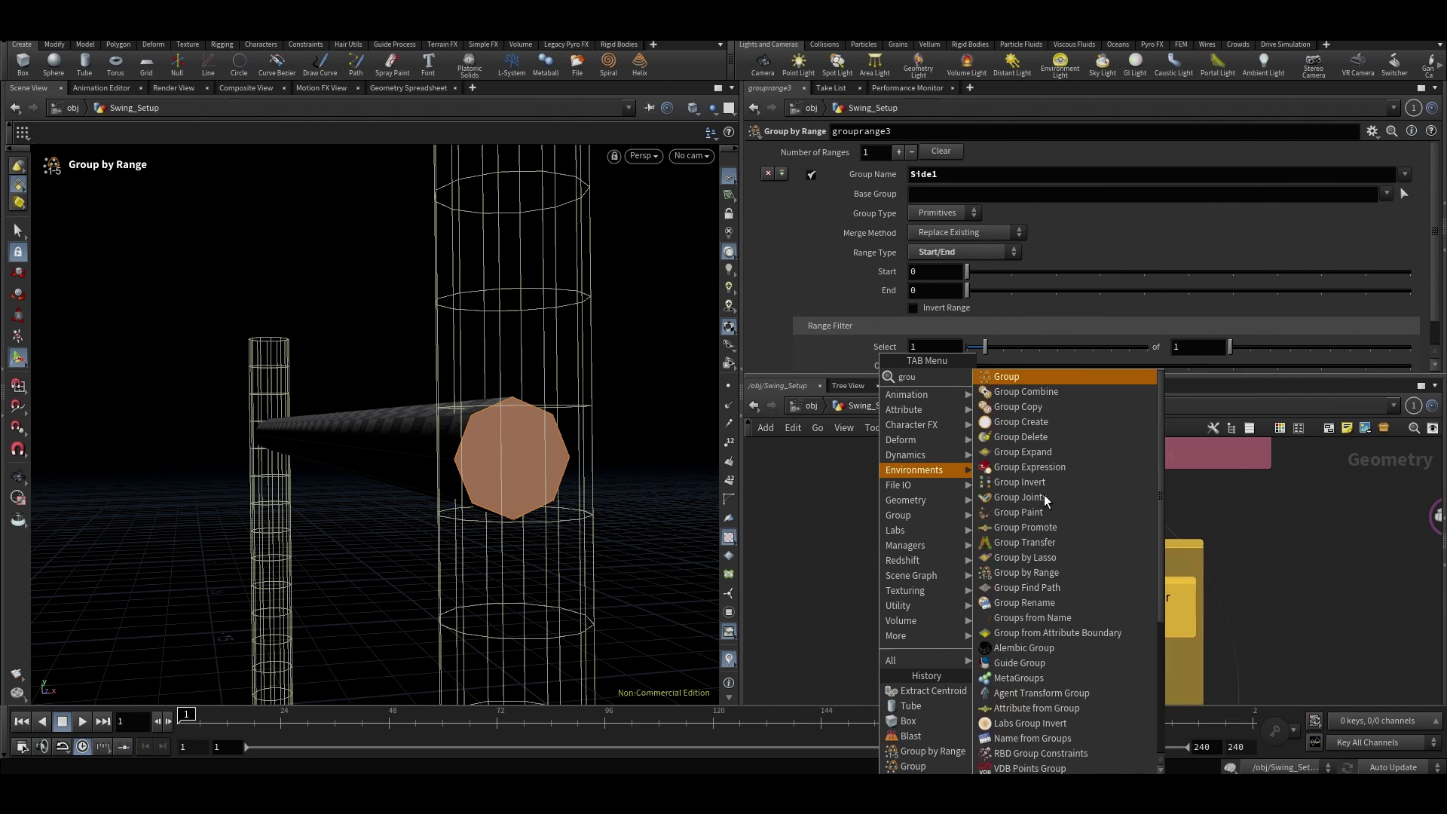
{"action": "type", "text": "oura"}
{"action": "key", "text": "Return"}
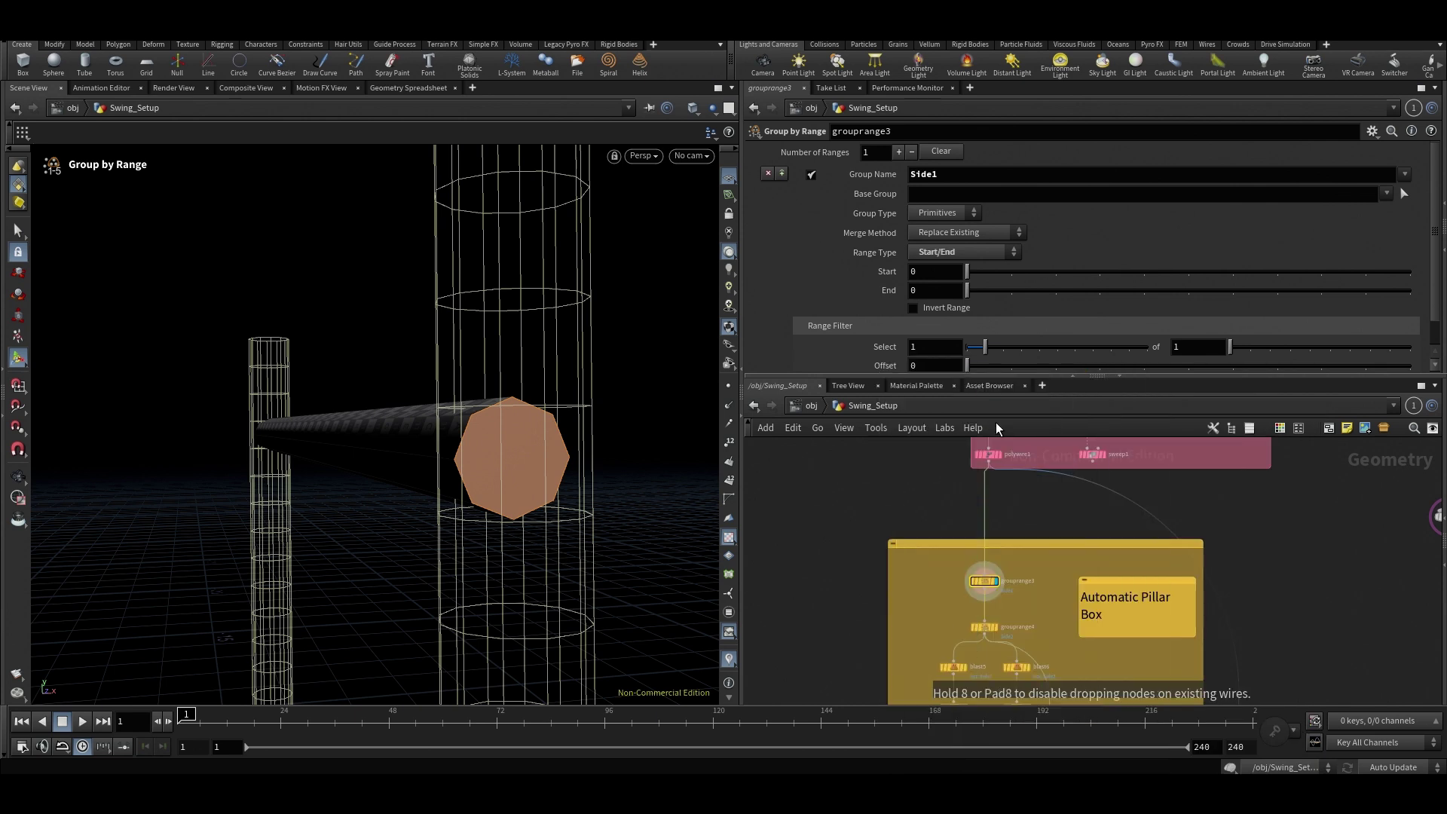
{"action": "left_click", "coordinate": [838, 519]}
{"action": "left_click_drag", "start_coordinate": [811, 536], "coordinate": [810, 537]}
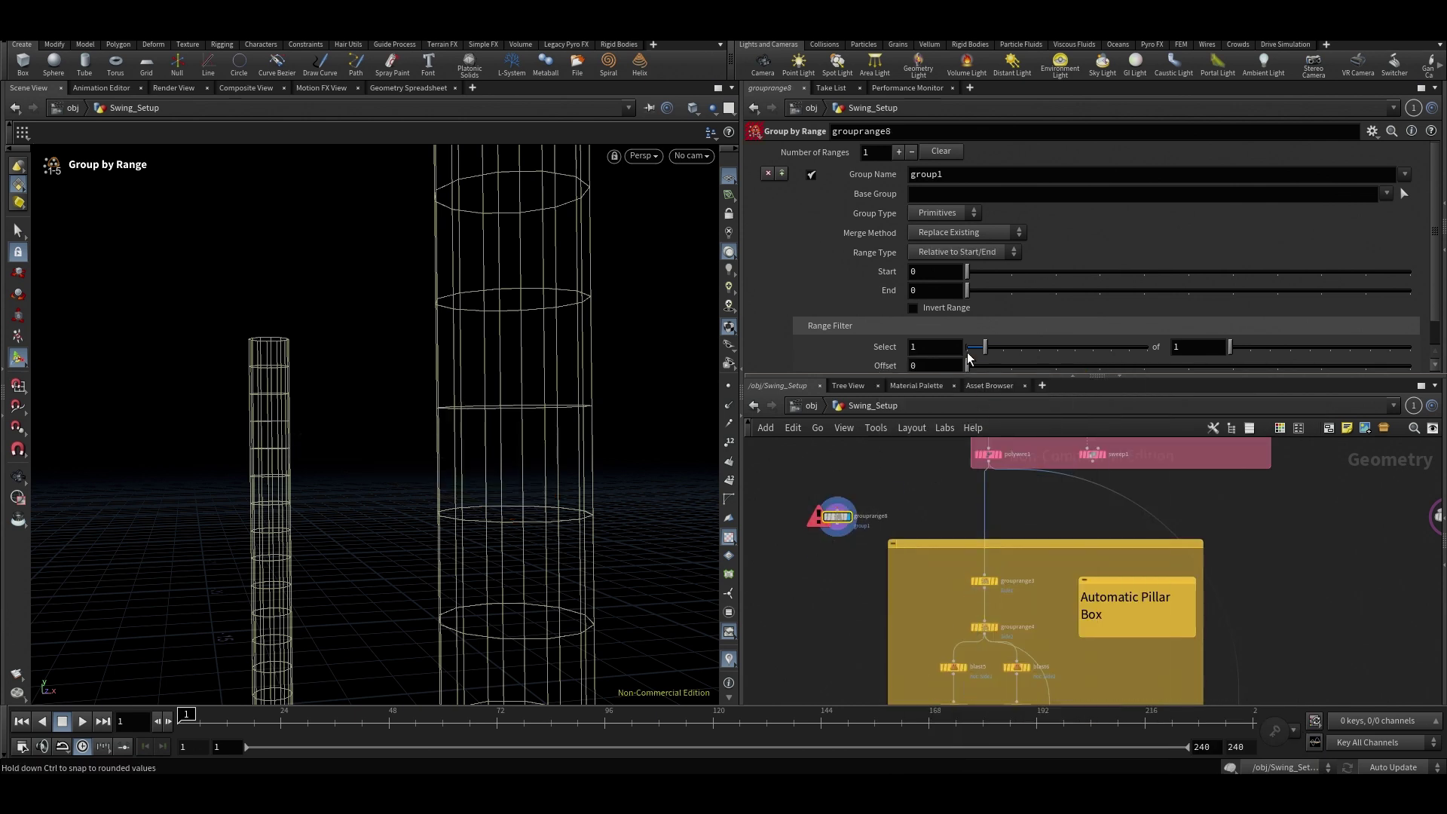
Set the new Group by Range node's Range Type to Start/End.
{"action": "left_click", "coordinate": [961, 252]}
{"action": "left_click", "coordinate": [954, 256]}
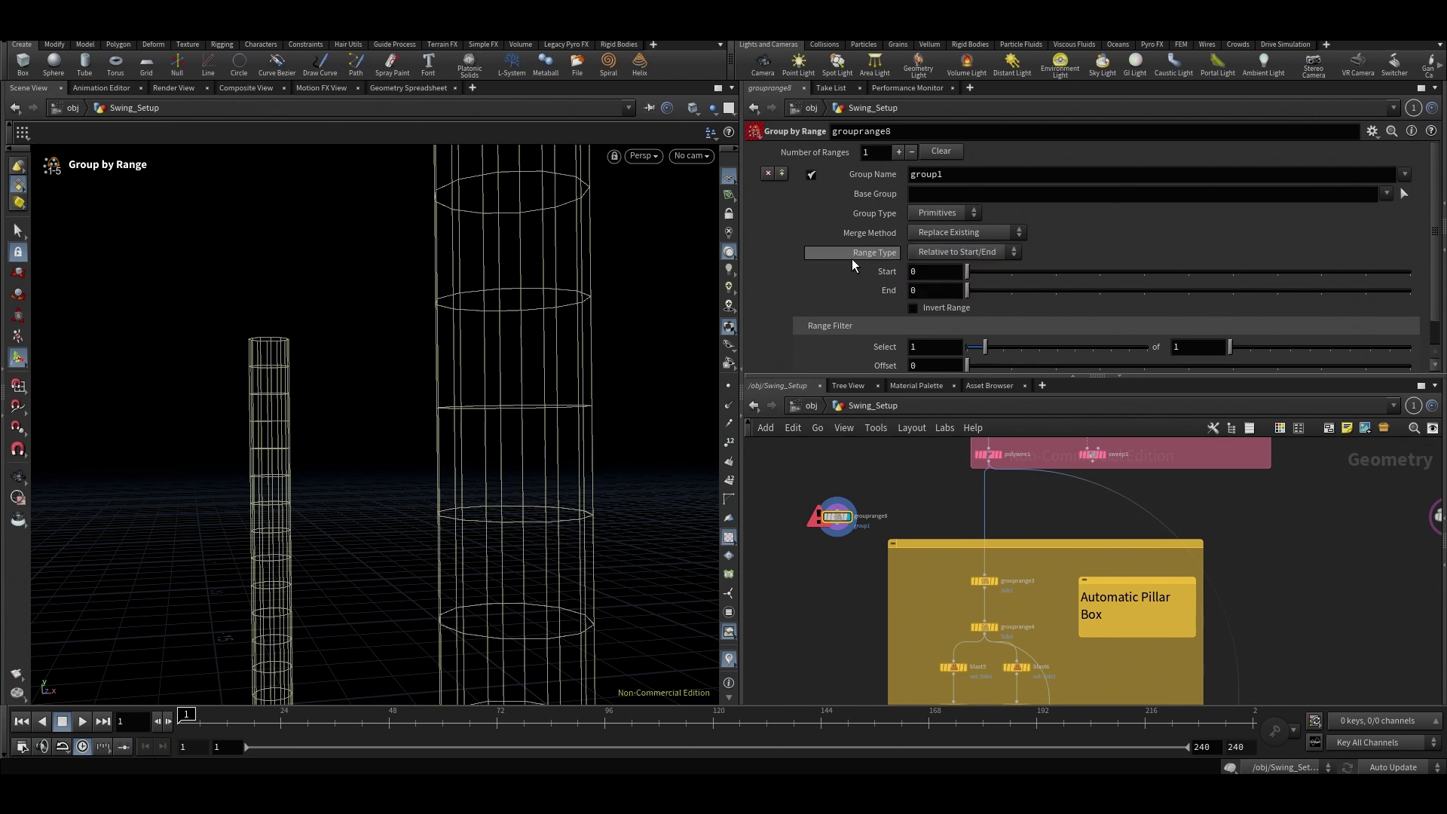
{"action": "left_click", "coordinate": [951, 253]}
{"action": "left_click", "coordinate": [950, 267]}
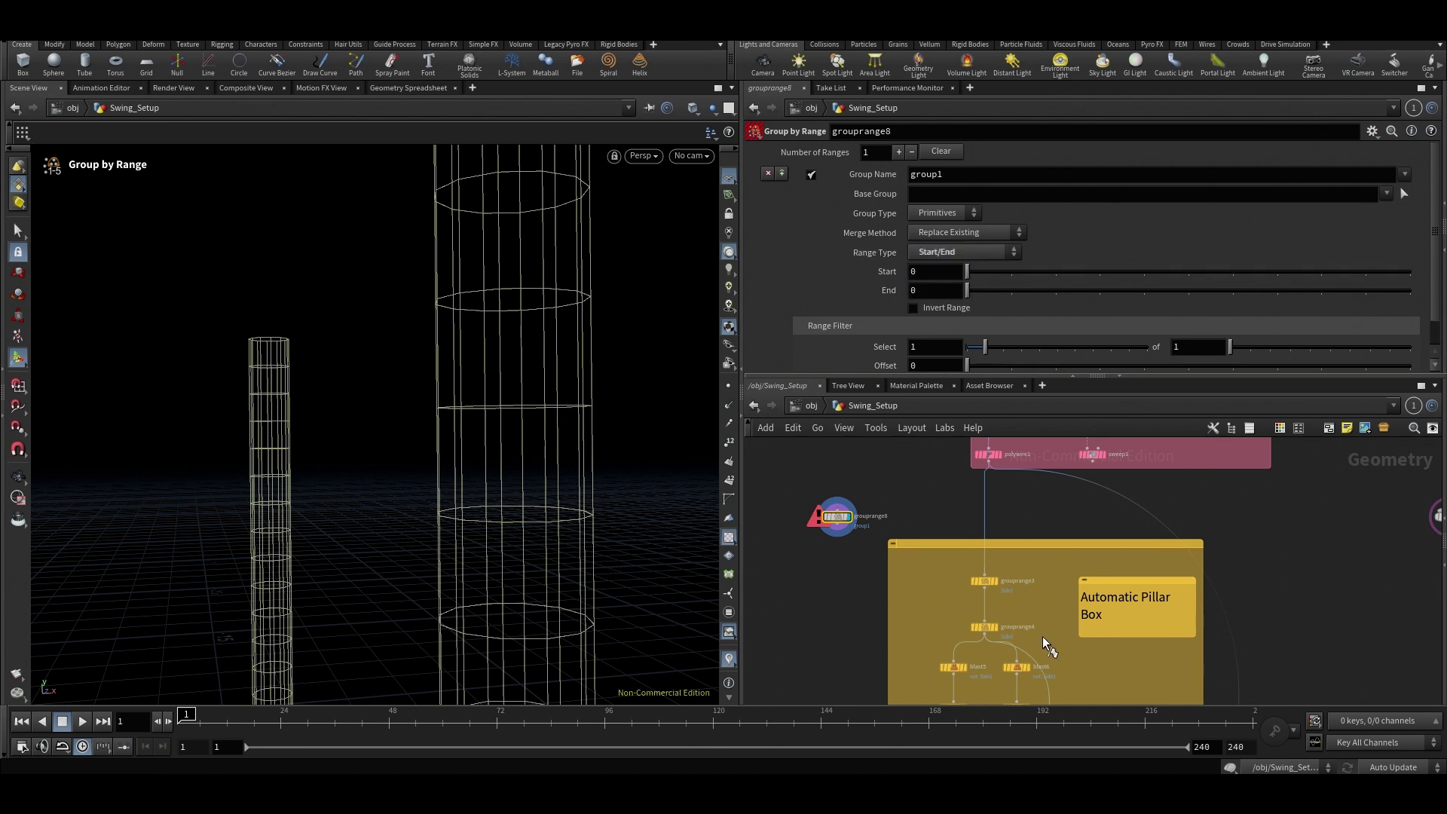
Display the grouprange3 node again and review its Side1 group name.
{"action": "key", "text": "r"}
{"action": "left_click", "coordinate": [980, 581]}
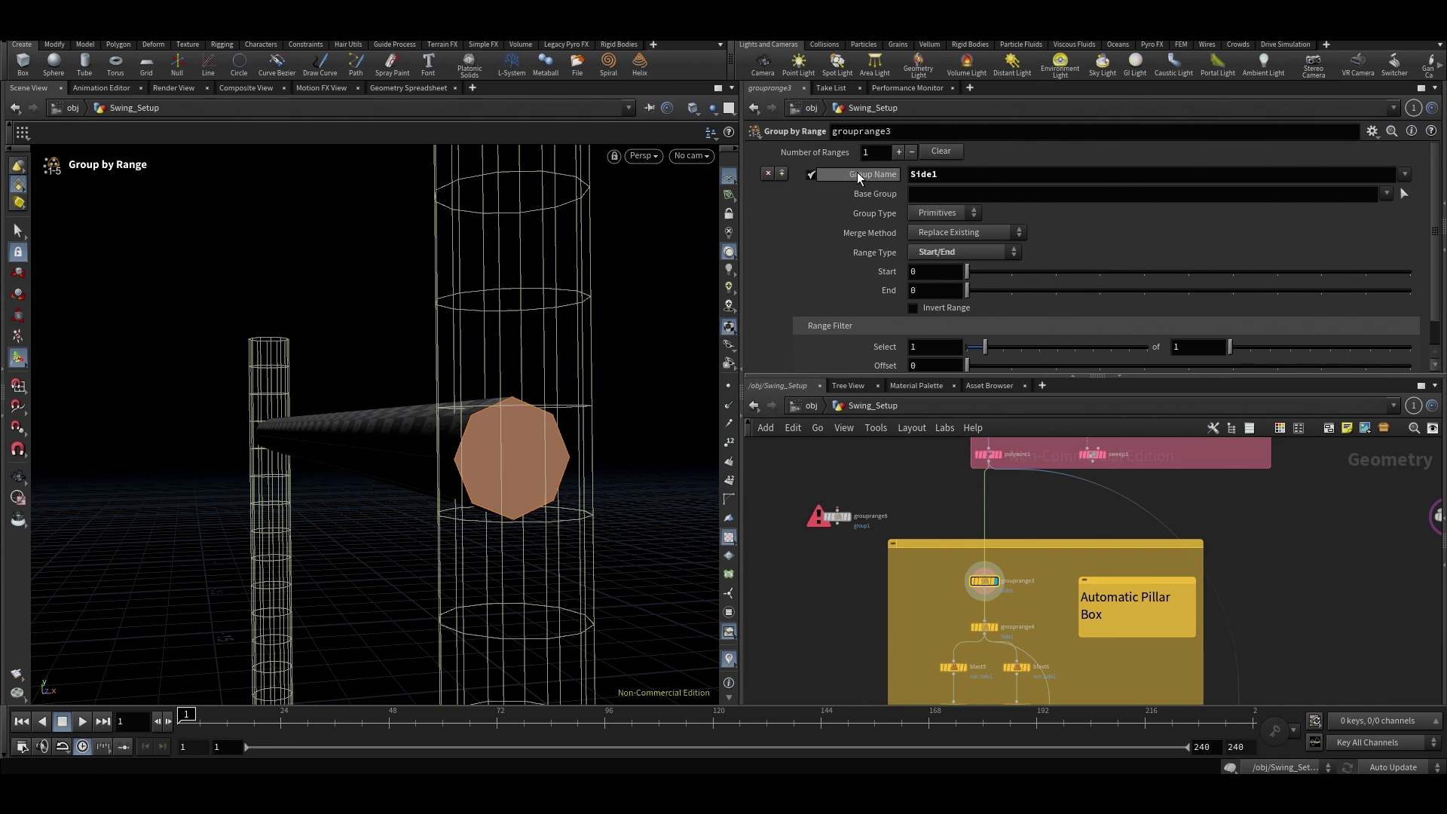
{"action": "left_click", "coordinate": [955, 174]}
{"action": "left_click", "coordinate": [911, 459]}
{"action": "middle_click_drag", "start_coordinate": [935, 505], "coordinate": [929, 433]}
{"action": "scroll", "coordinate": [962, 537], "scroll_direction": "up", "scroll_amount": 2}
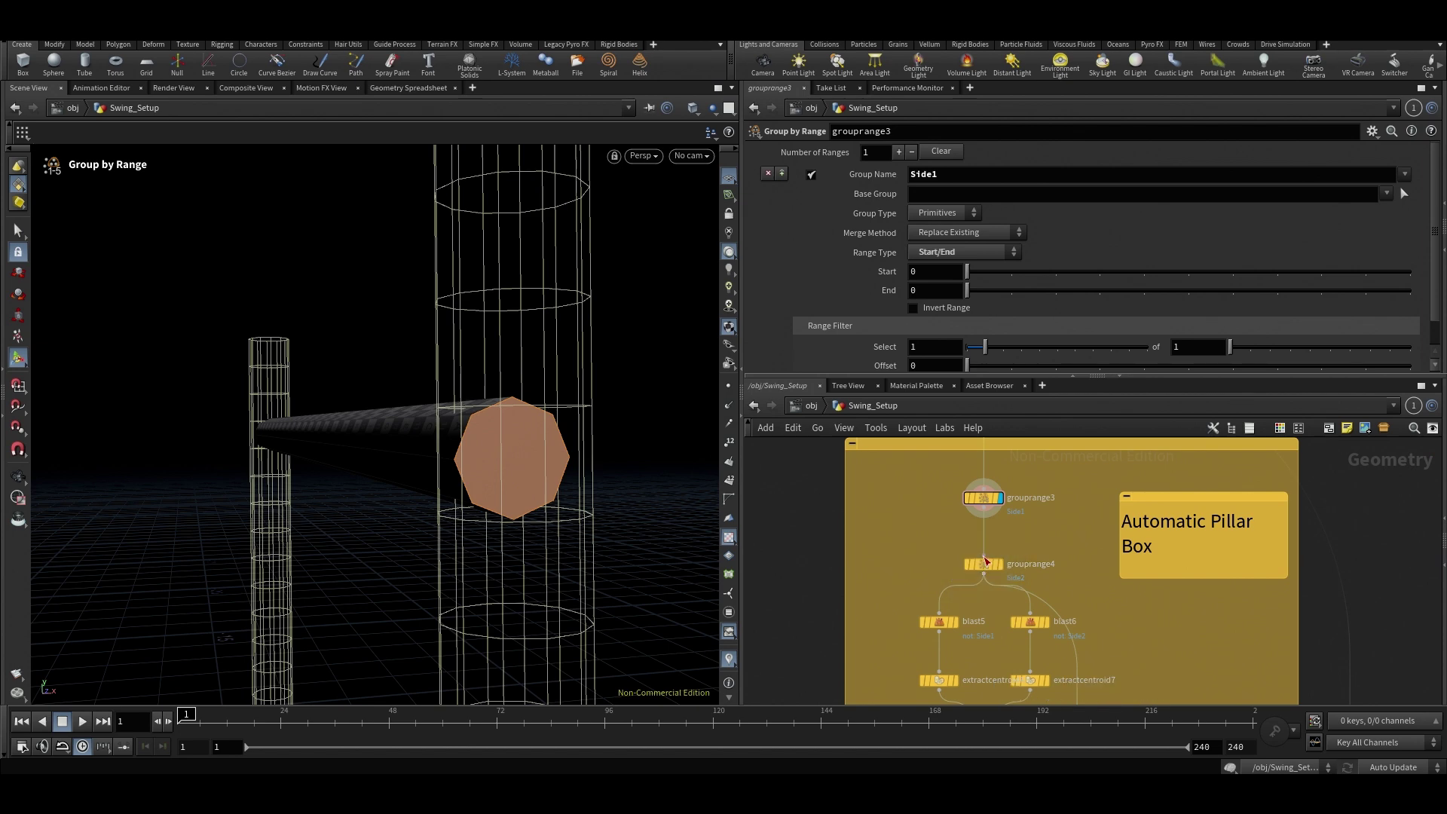
Display the grouprange4 node, review its Side2 group name and inspect the end cap it groups on the horizontal bar.
{"action": "scroll", "coordinate": [959, 301], "scroll_direction": "down", "scroll_amount": 1}
{"action": "scroll", "coordinate": [960, 305], "scroll_direction": "up", "scroll_amount": 1}
{"action": "left_click", "coordinate": [984, 565]}
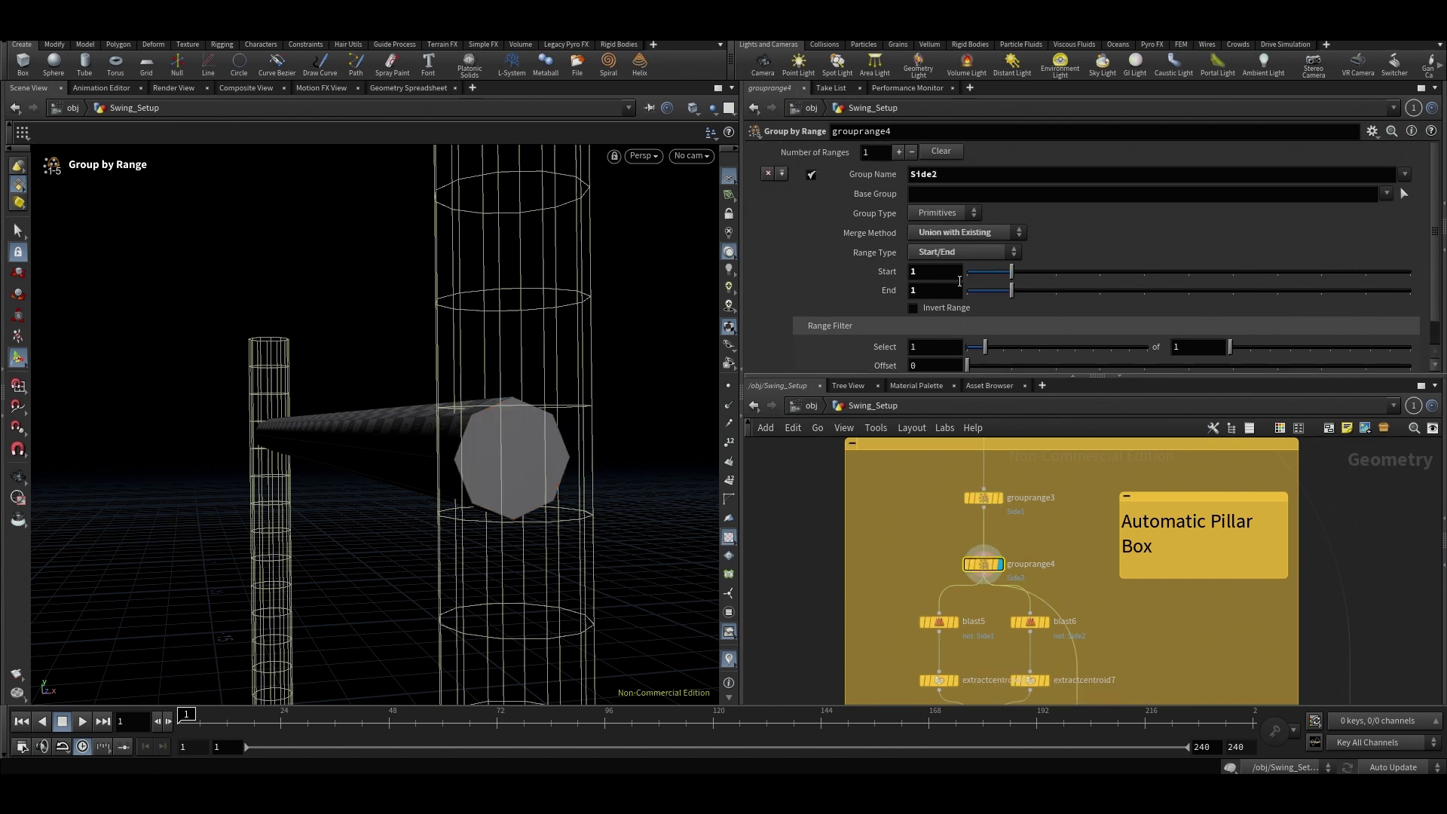
{"action": "double_click", "coordinate": [920, 175]}
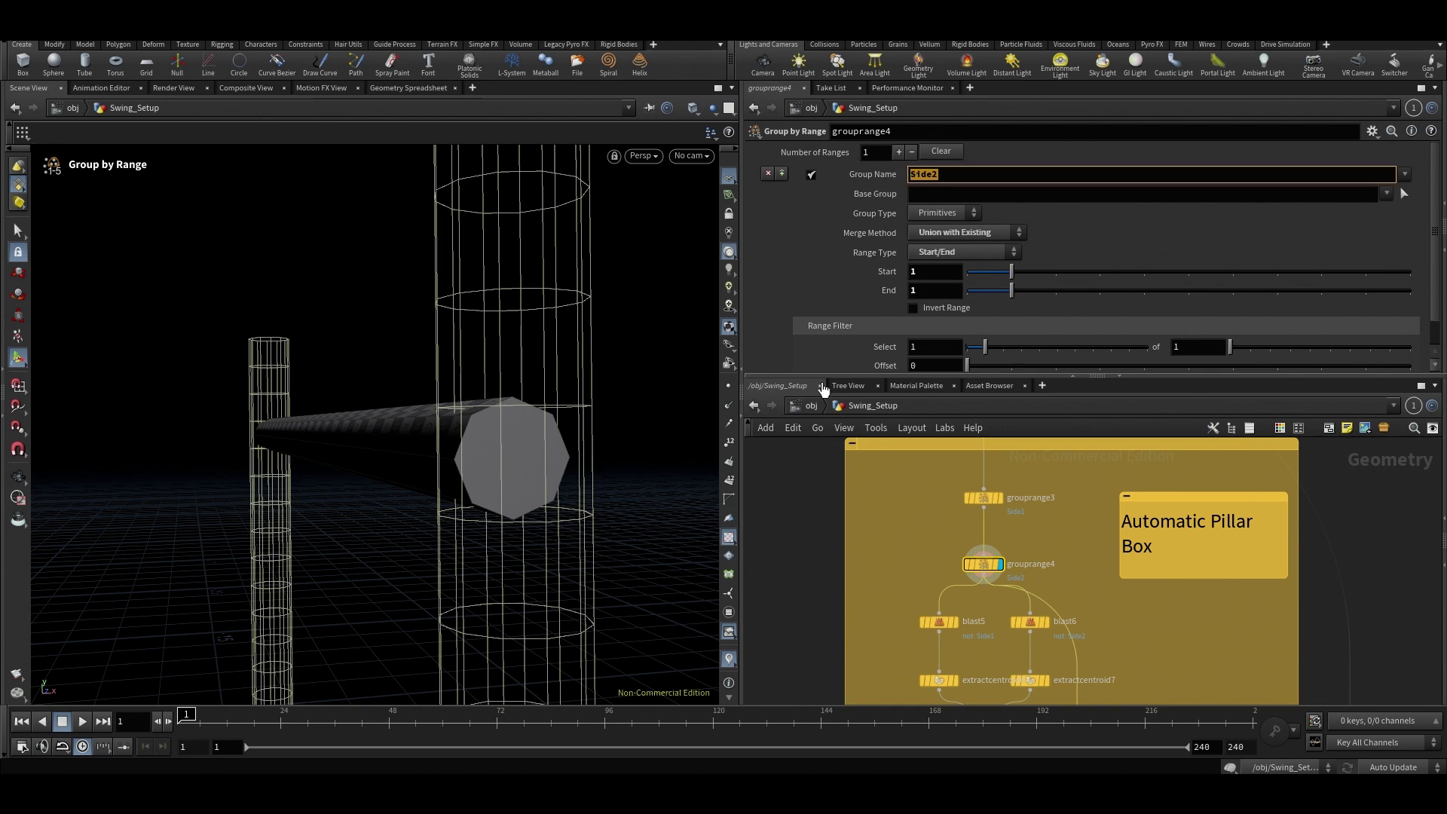
{"action": "left_click", "coordinate": [830, 546]}
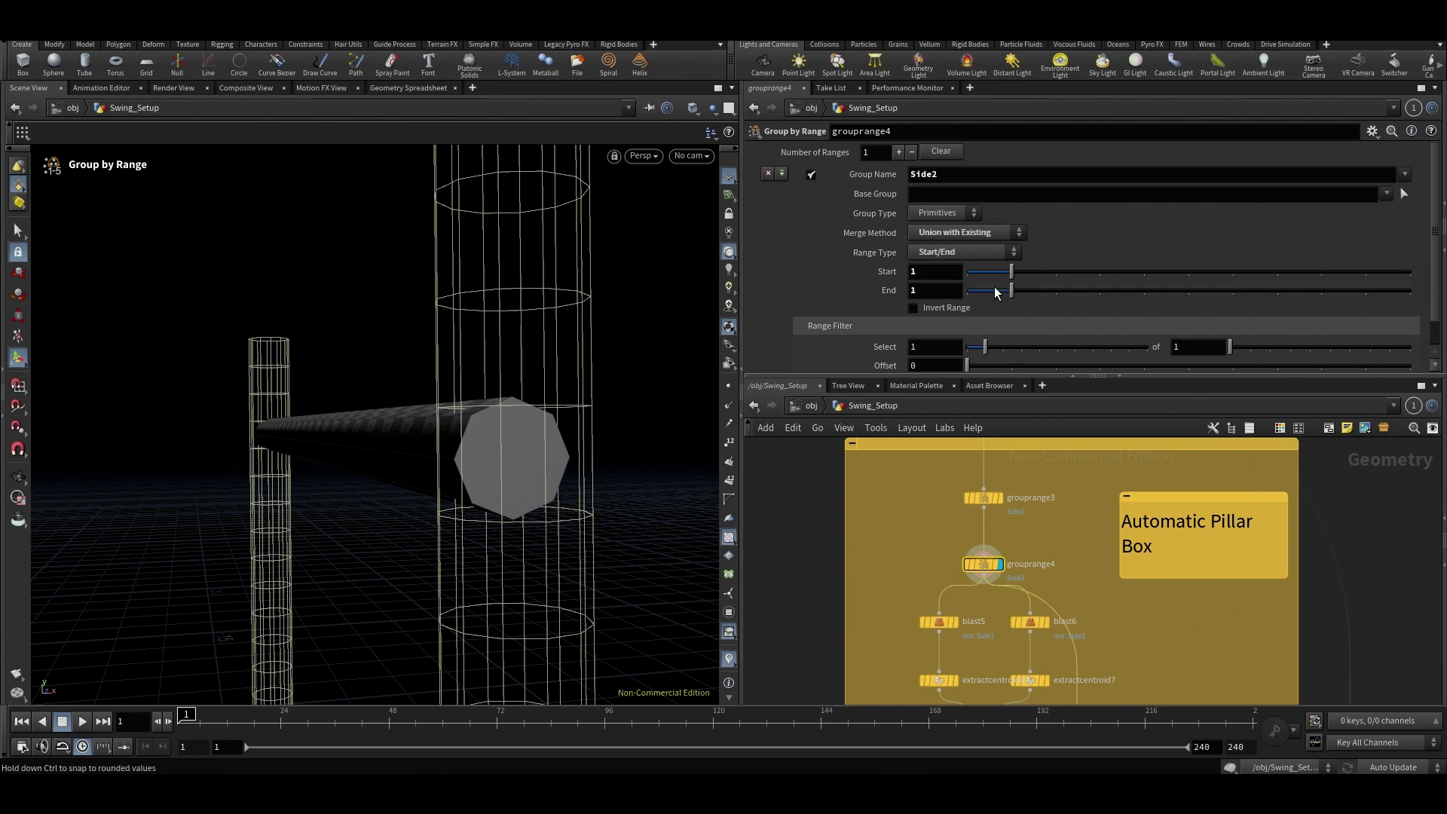
{"action": "left_click_drag", "start_coordinate": [573, 362], "coordinate": [527, 506], "text": "alt"}
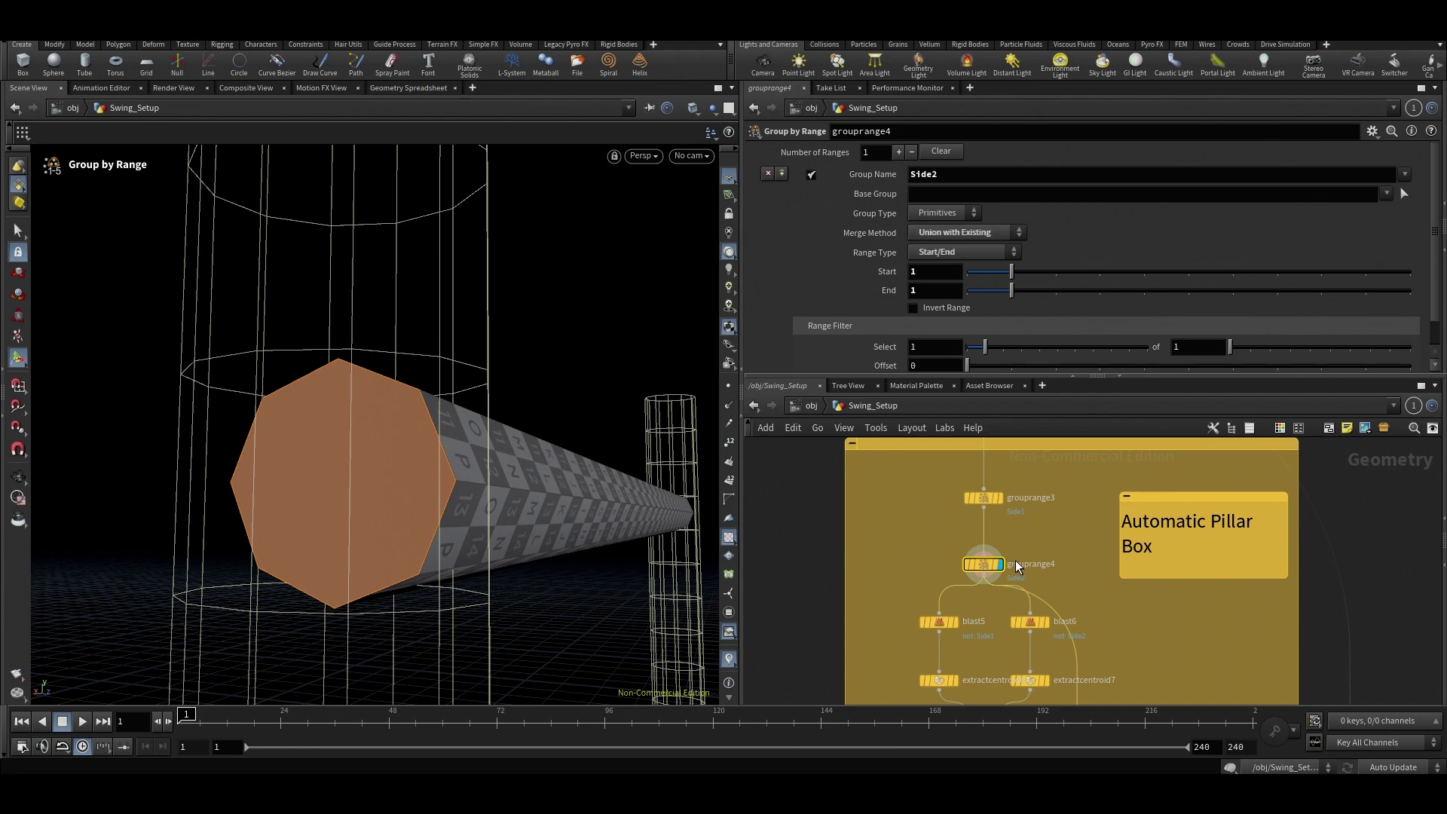
Examine the Merge Method options and range settings of the grouprange4 node.
{"action": "left_click", "coordinate": [948, 253]}
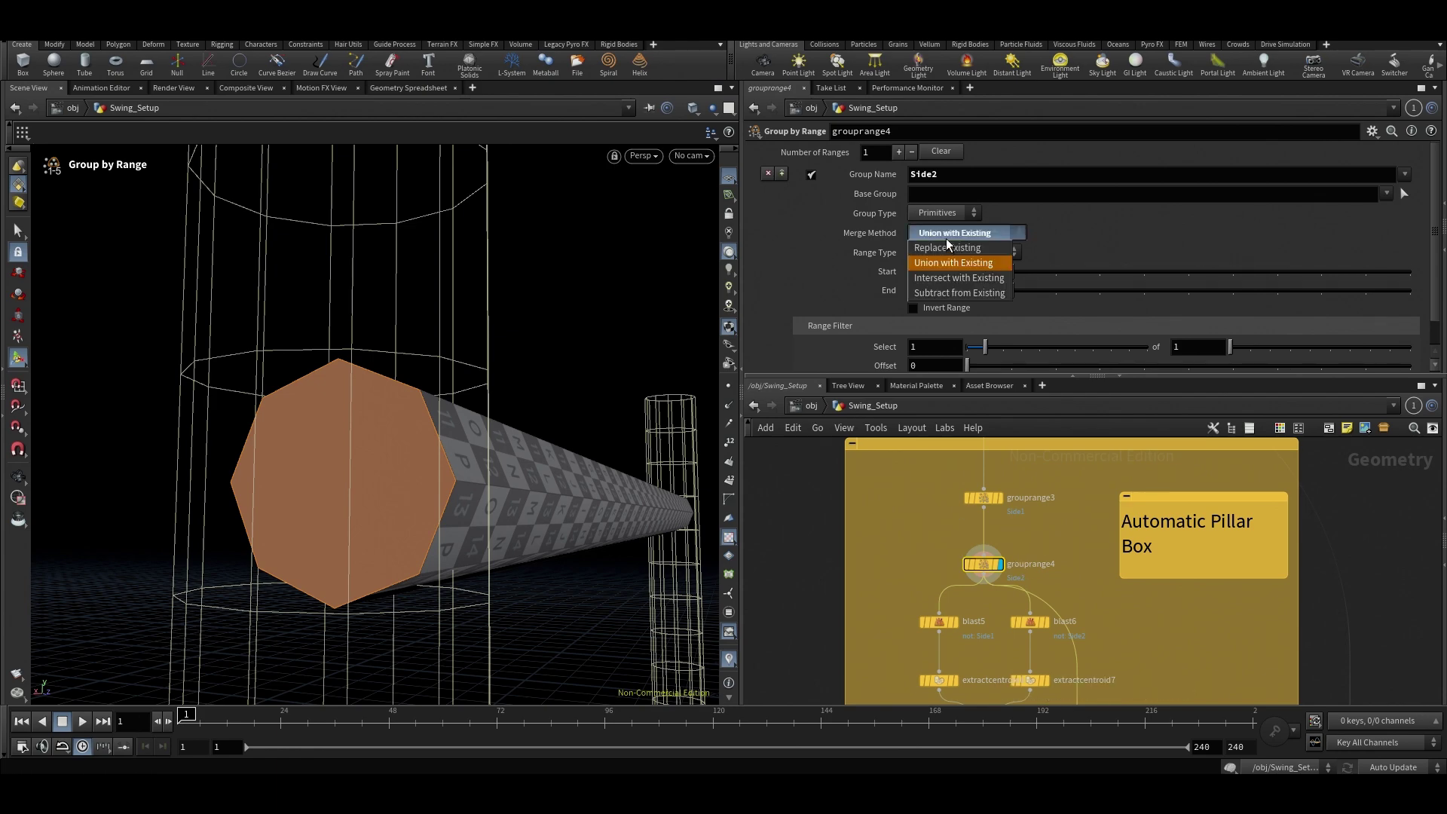
{"action": "left_click", "coordinate": [947, 238]}
{"action": "scroll", "coordinate": [955, 249], "scroll_direction": "down", "scroll_amount": 1}
{"action": "left_click_drag", "start_coordinate": [697, 483], "coordinate": [612, 386], "text": "alt"}
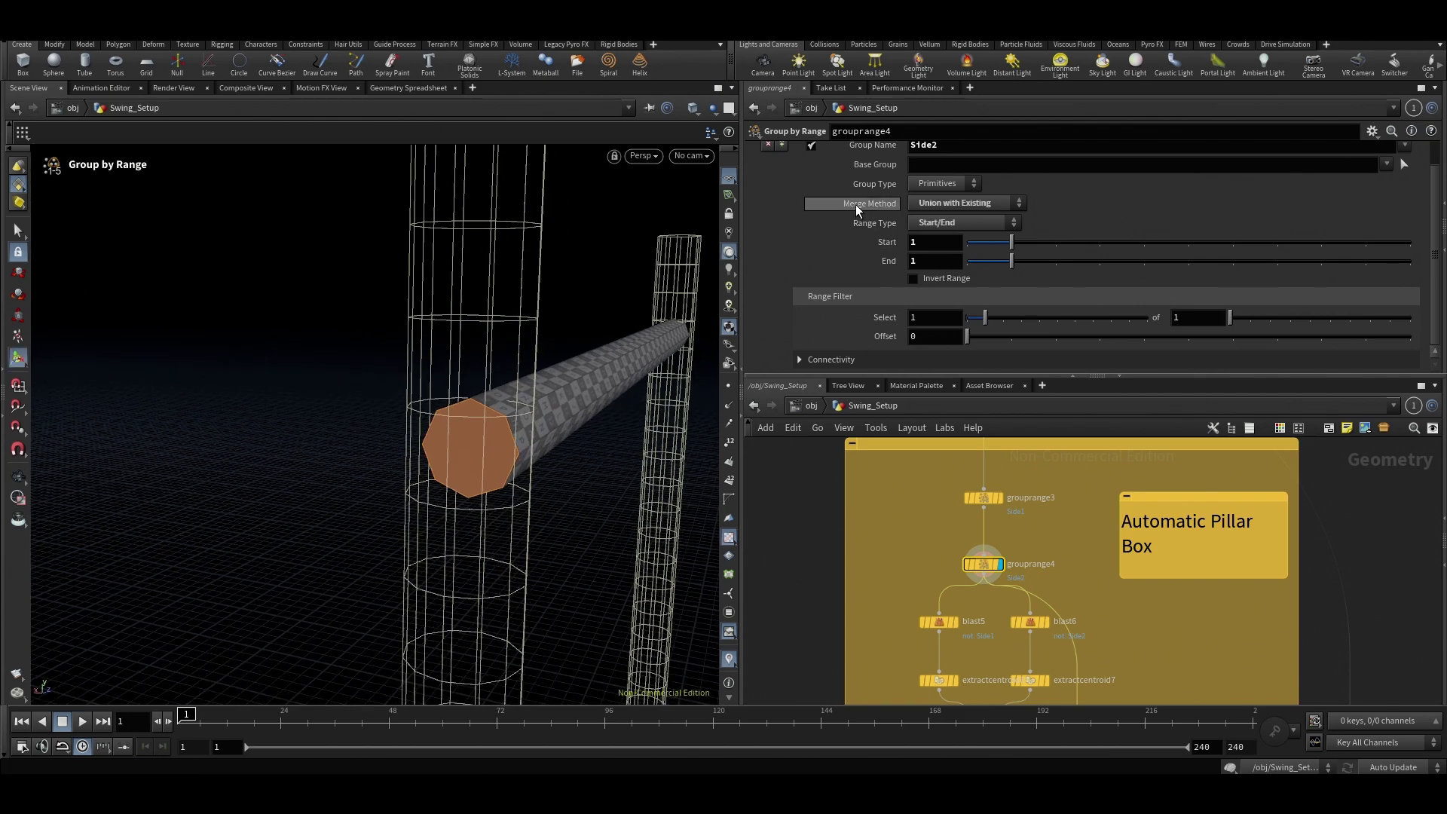
{"action": "left_click", "coordinate": [957, 206]}
{"action": "left_click", "coordinate": [961, 206]}
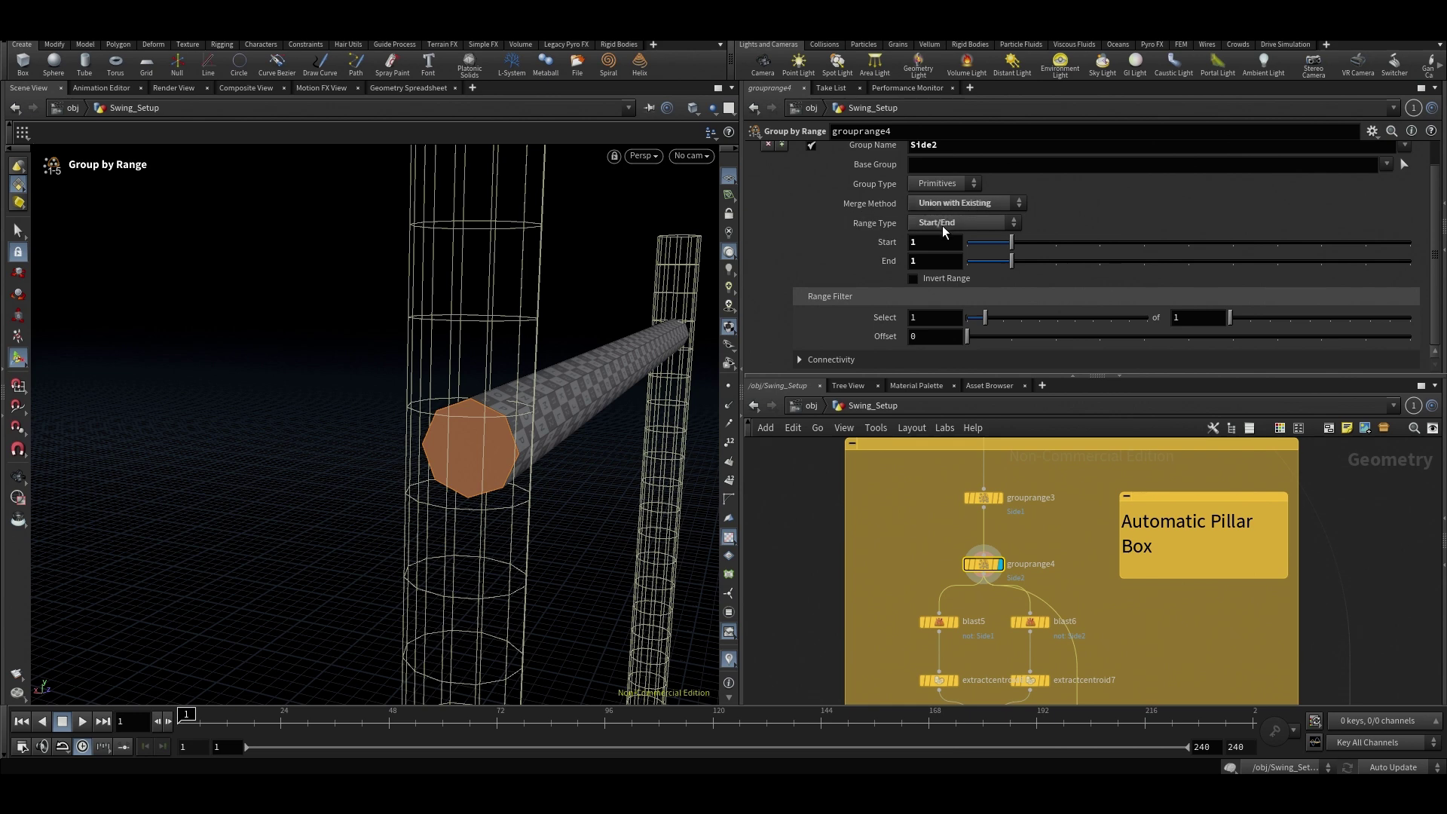
{"action": "scroll", "coordinate": [897, 264], "scroll_direction": "up", "scroll_amount": 1}
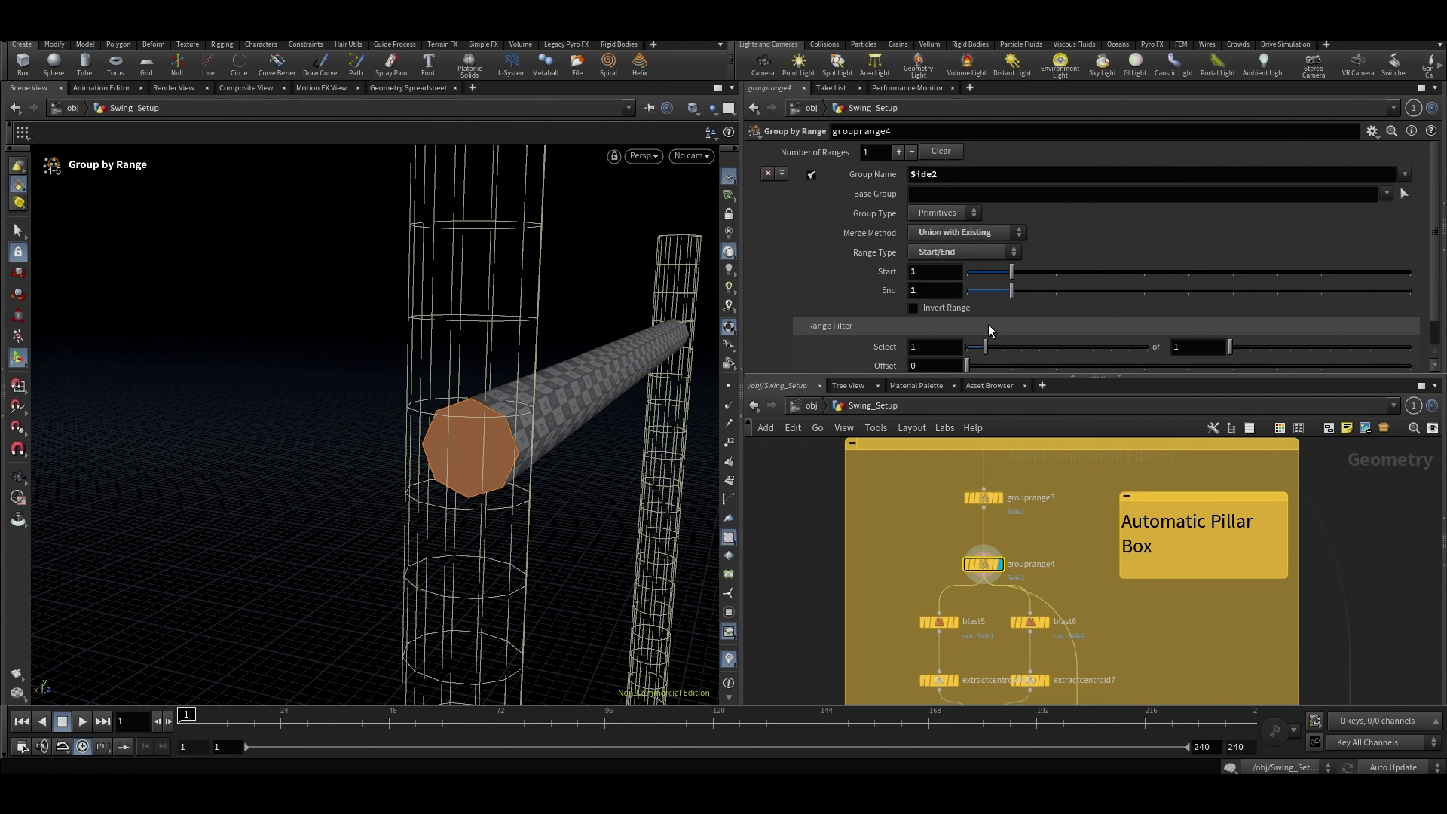
{"action": "left_click", "coordinate": [820, 571]}
{"action": "middle_click_drag", "start_coordinate": [930, 568], "coordinate": [925, 513]}
{"action": "scroll", "coordinate": [925, 513], "scroll_direction": "down", "scroll_amount": 2}
{"action": "scroll", "coordinate": [926, 513], "scroll_direction": "up", "scroll_amount": 4}
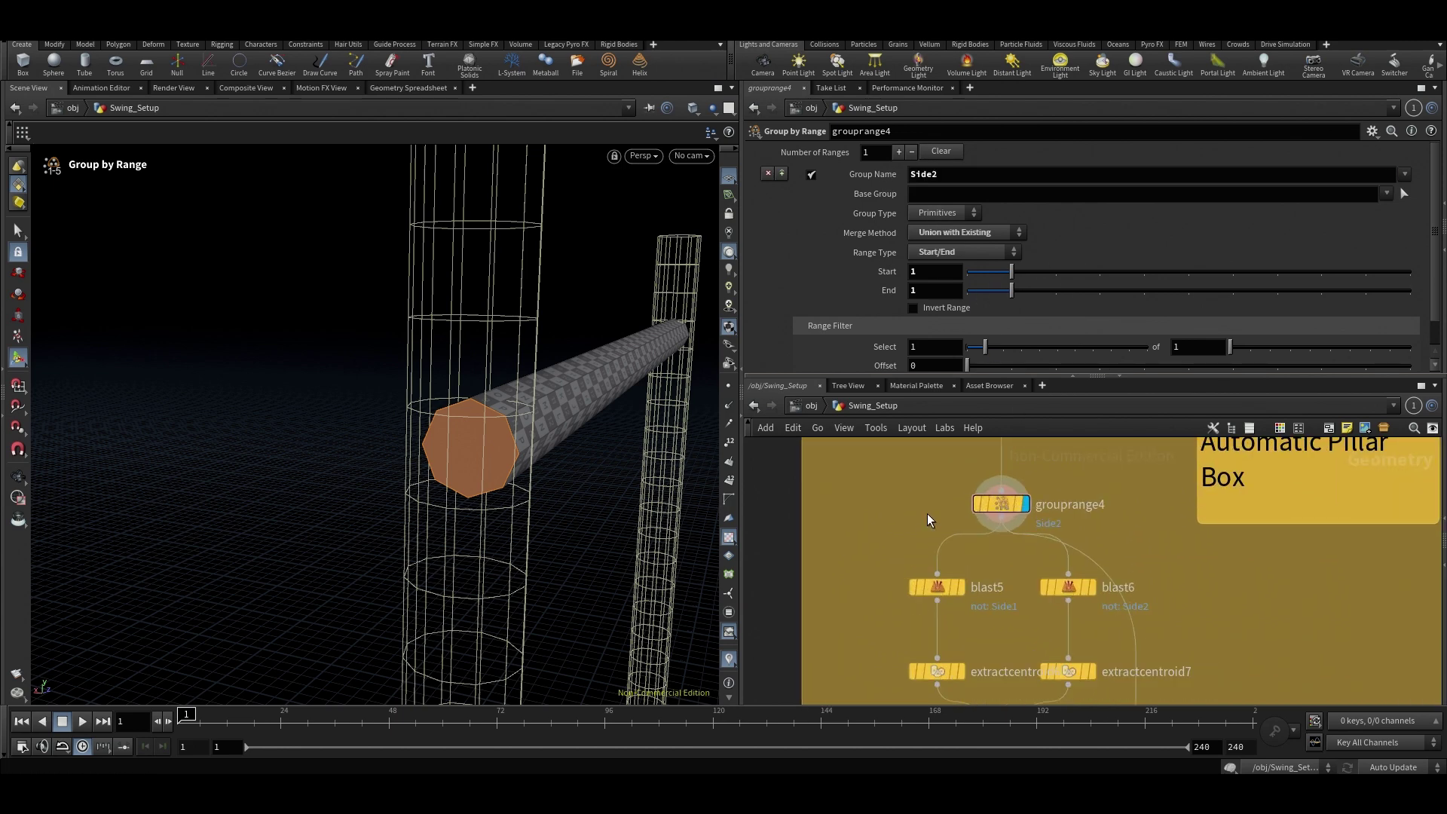
Add a Group node beside grouprange4 in the Automatic Pillar Box network.
{"action": "key", "text": "Escape"}
{"action": "middle_click_drag", "start_coordinate": [1136, 502], "coordinate": [1120, 559]}
{"action": "scroll", "coordinate": [1105, 561], "scroll_direction": "down", "scroll_amount": 2}
{"action": "left_click_drag", "start_coordinate": [1035, 564], "coordinate": [1035, 551]}
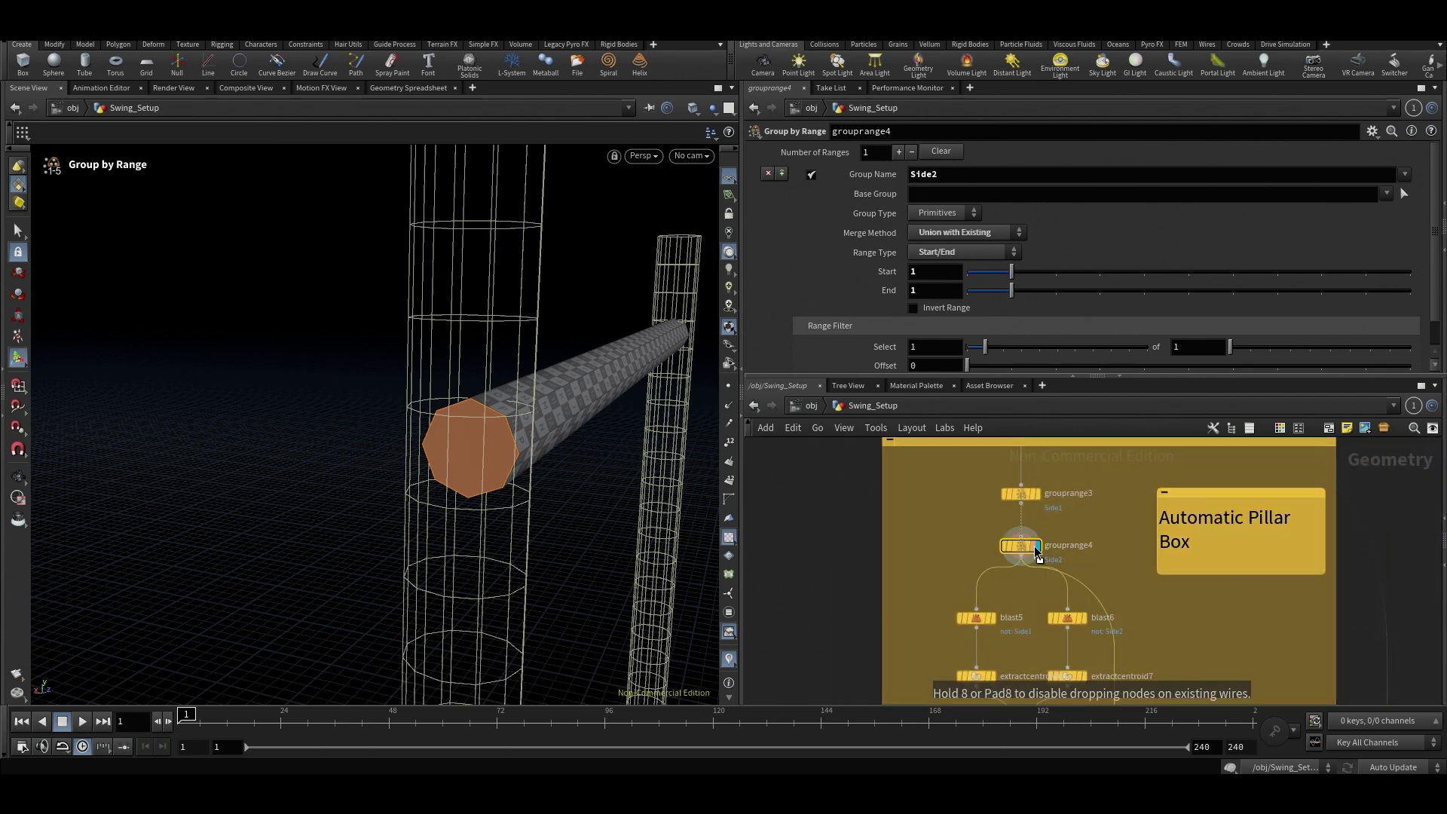
{"action": "middle_click_drag", "start_coordinate": [964, 518], "coordinate": [1014, 544]}
{"action": "key", "text": "Tab"}
{"action": "type", "text": "gr"}
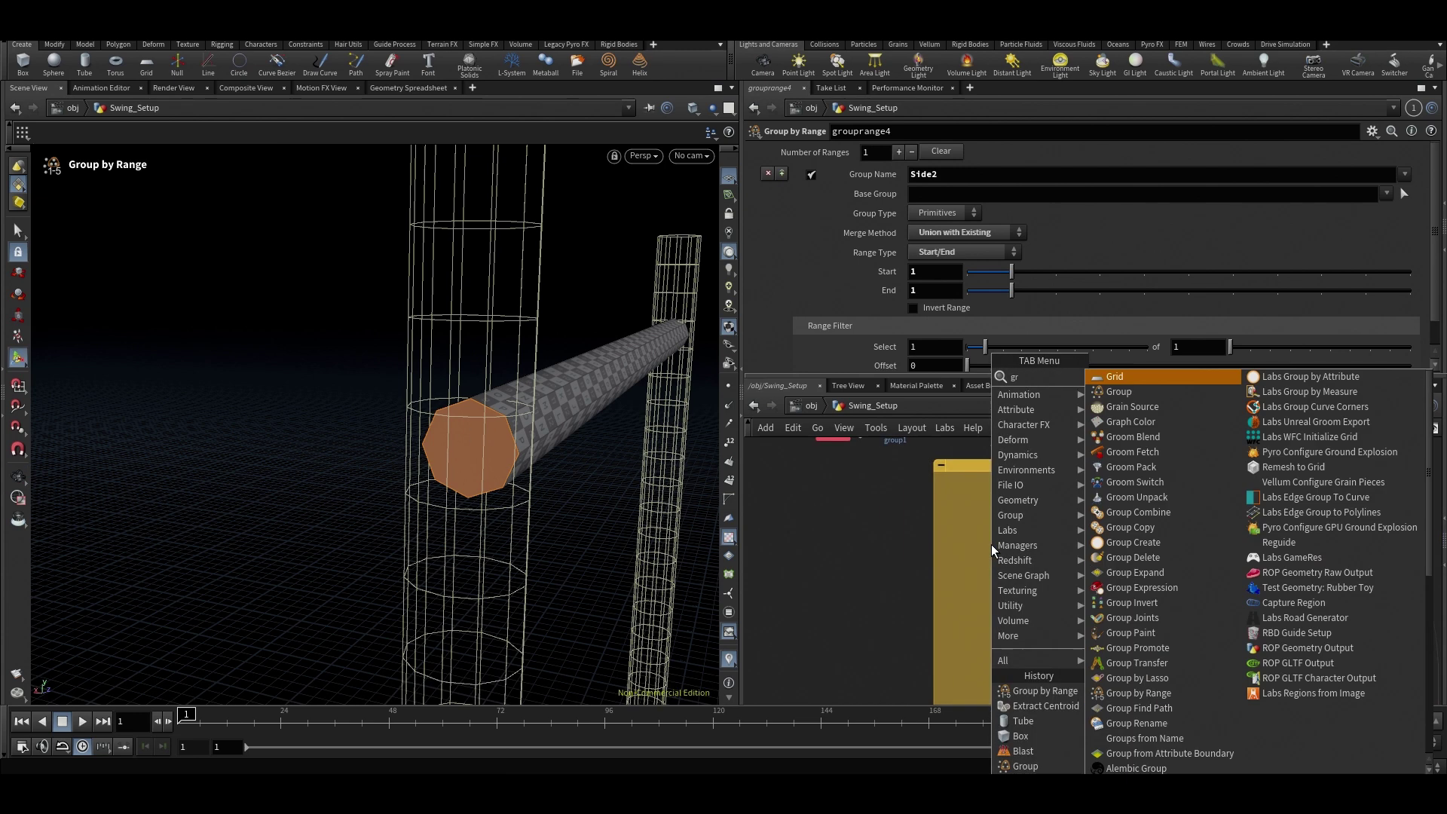
{"action": "left_click", "coordinate": [1160, 393]}
{"action": "left_click", "coordinate": [965, 577]}
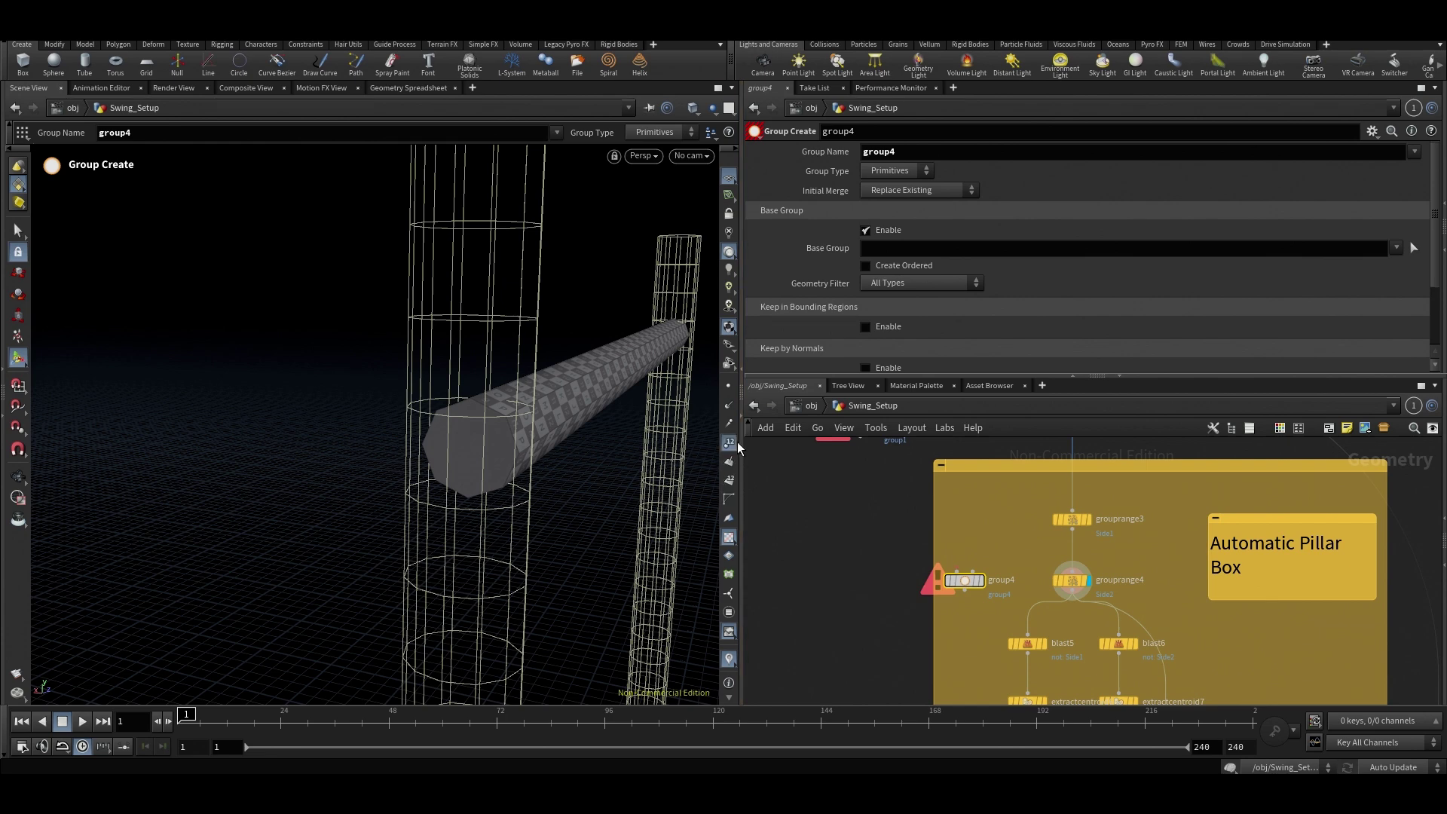
Display the polywire1 node with primitive numbers in the viewport and inspect the horizontal bar's end cap.
{"action": "left_click_drag", "start_coordinate": [513, 468], "coordinate": [506, 454], "text": "alt"}
{"action": "middle_click_drag", "start_coordinate": [1016, 515], "coordinate": [977, 601]}
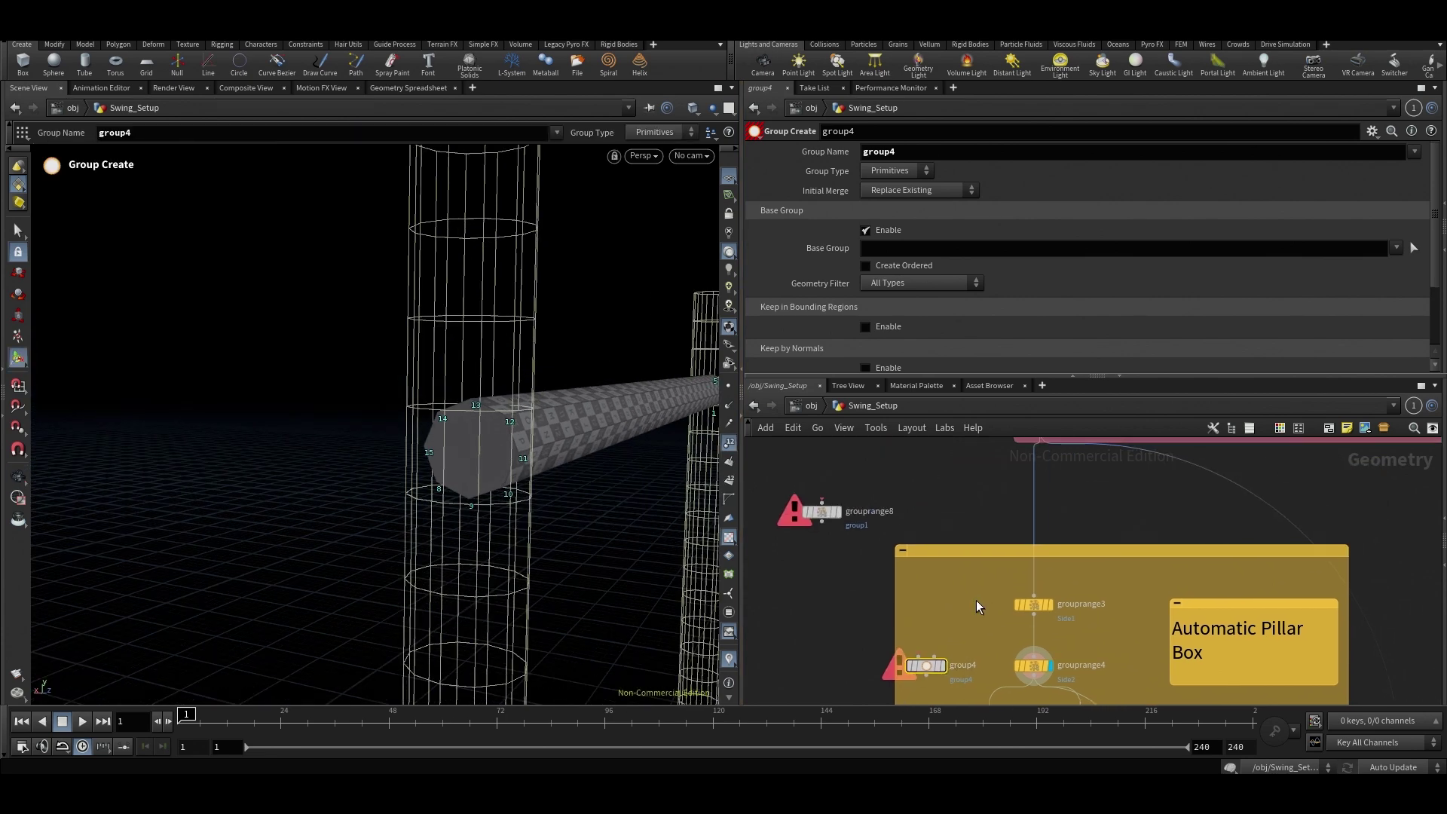
{"action": "scroll", "coordinate": [989, 600], "scroll_direction": "down", "scroll_amount": 3}
{"action": "left_click", "coordinate": [993, 527]}
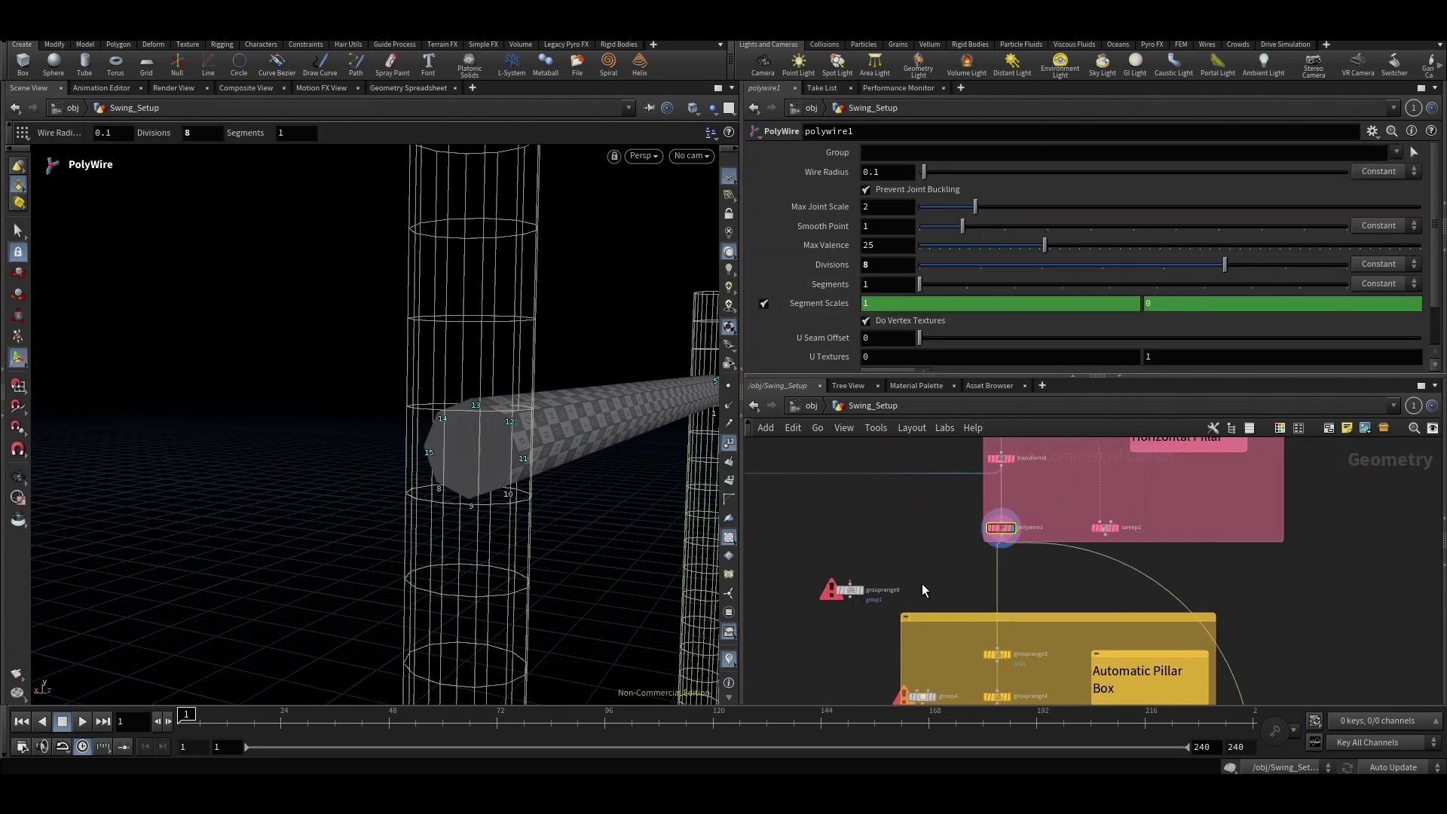
{"action": "left_click", "coordinate": [729, 483]}
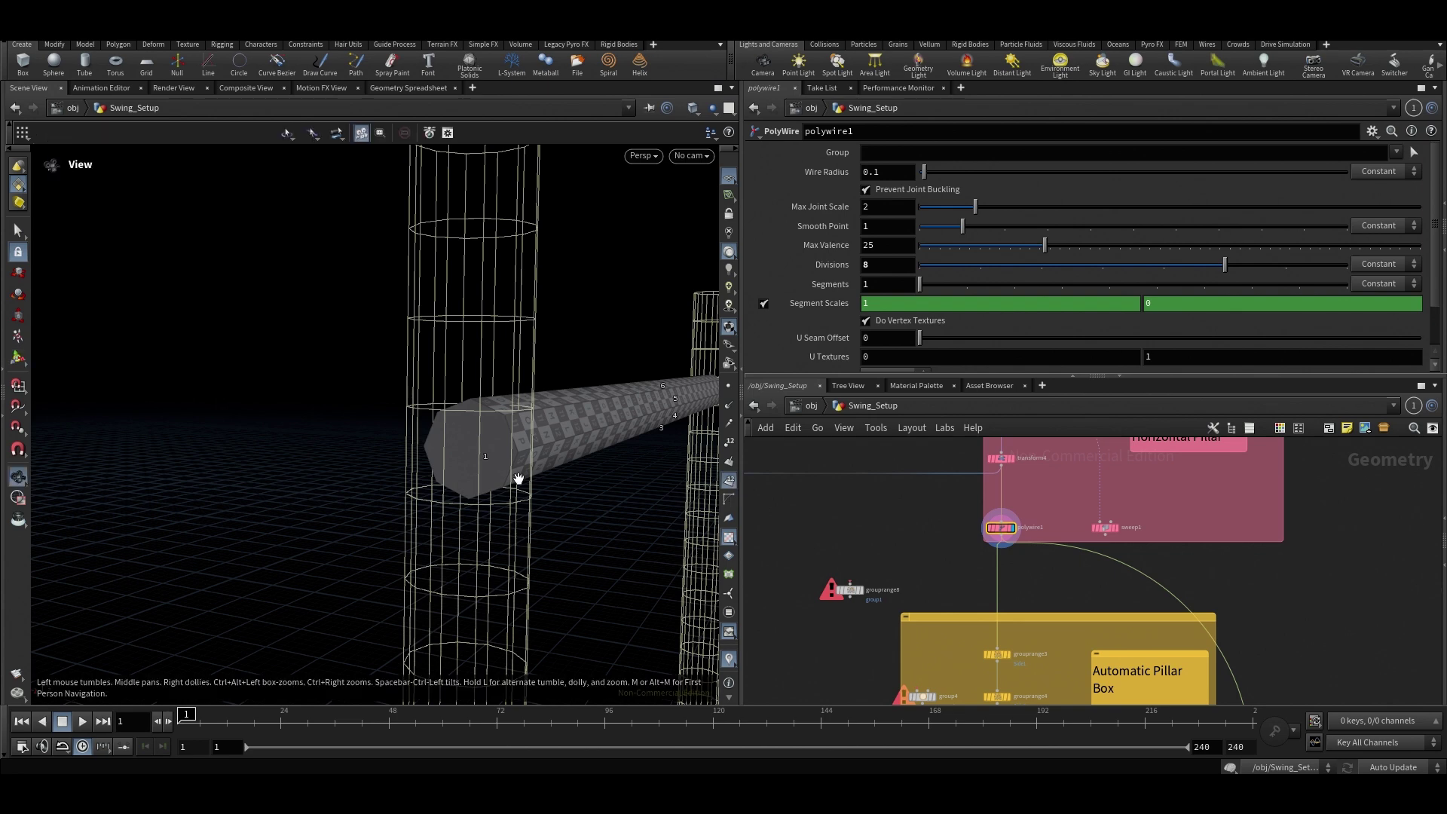
{"action": "left_click_drag", "start_coordinate": [515, 478], "coordinate": [511, 462], "text": "alt"}
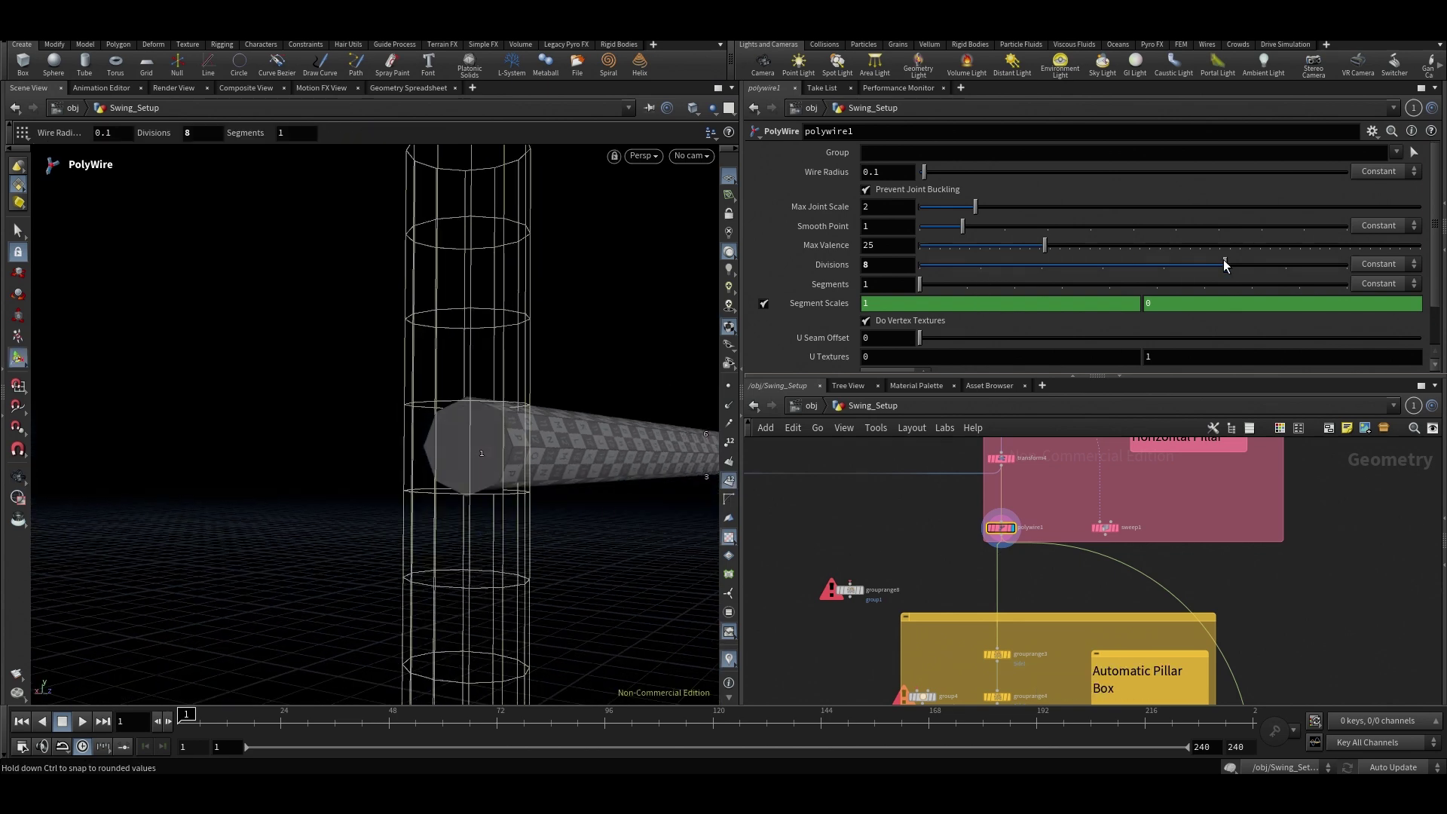
{"action": "mouse_move", "coordinate": [1224, 262]}
{"action": "left_mouse_down"}
{"action": "mouse_move", "coordinate": [1151, 268]}
{"action": "mouse_move", "coordinate": [1225, 270]}
{"action": "left_mouse_up"}
Connect the polywire1 output to the first input of the group4 node.
{"action": "scroll", "coordinate": [949, 560], "scroll_direction": "down", "scroll_amount": 3}
{"action": "middle_click_drag", "start_coordinate": [956, 581], "coordinate": [953, 517]}
{"action": "scroll", "coordinate": [931, 472], "scroll_direction": "up", "scroll_amount": 5}
{"action": "scroll", "coordinate": [953, 517], "scroll_direction": "down", "scroll_amount": 2}
{"action": "scroll", "coordinate": [969, 469], "scroll_direction": "up", "scroll_amount": 3}
{"action": "left_click", "coordinate": [985, 461]}
{"action": "left_click", "coordinate": [866, 679]}
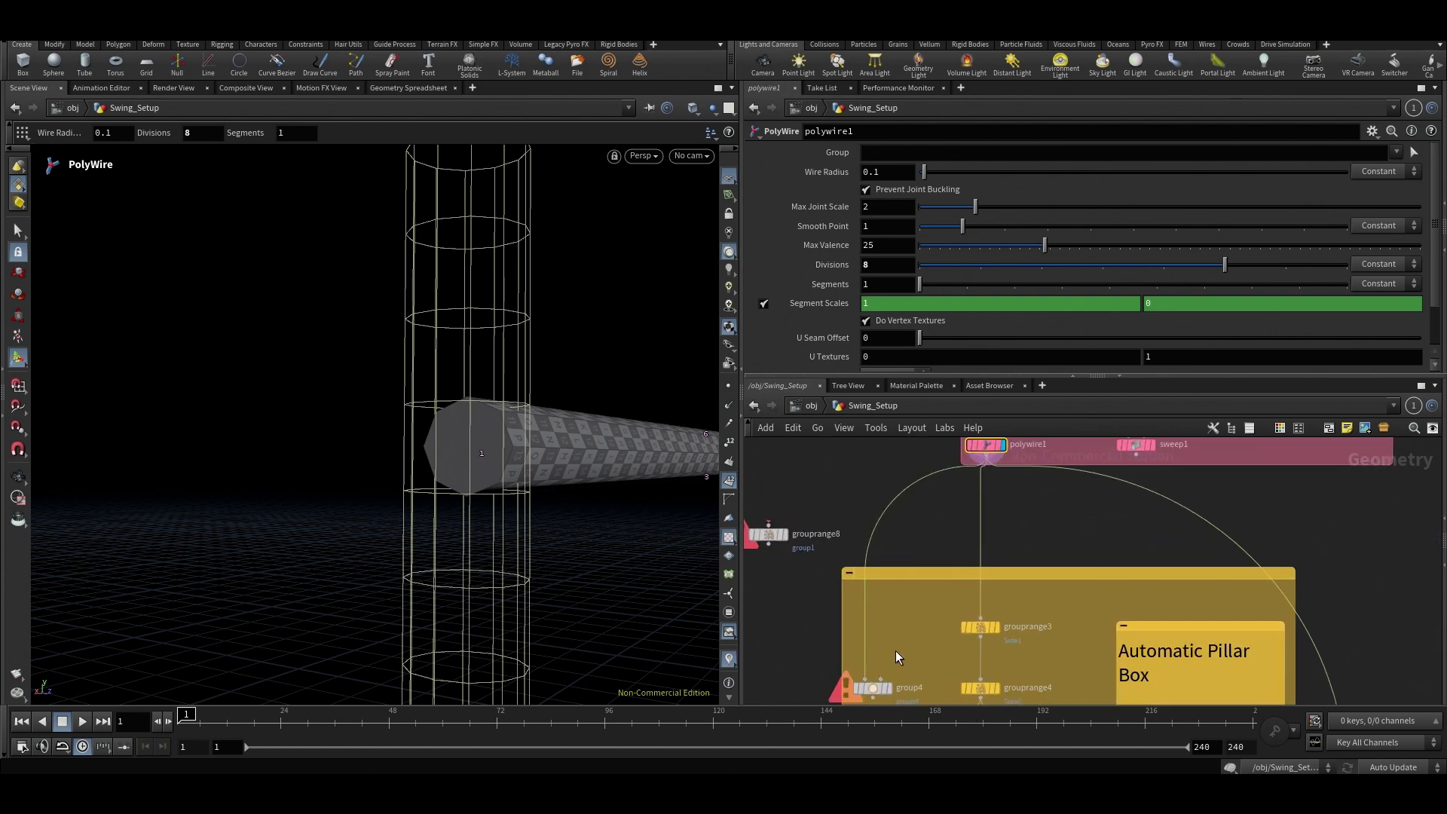
Display the group4 node and set its Base Group to 1.
{"action": "scroll", "coordinate": [928, 605], "scroll_direction": "up", "scroll_amount": 3}
{"action": "middle_click_drag", "start_coordinate": [927, 604], "coordinate": [937, 512]}
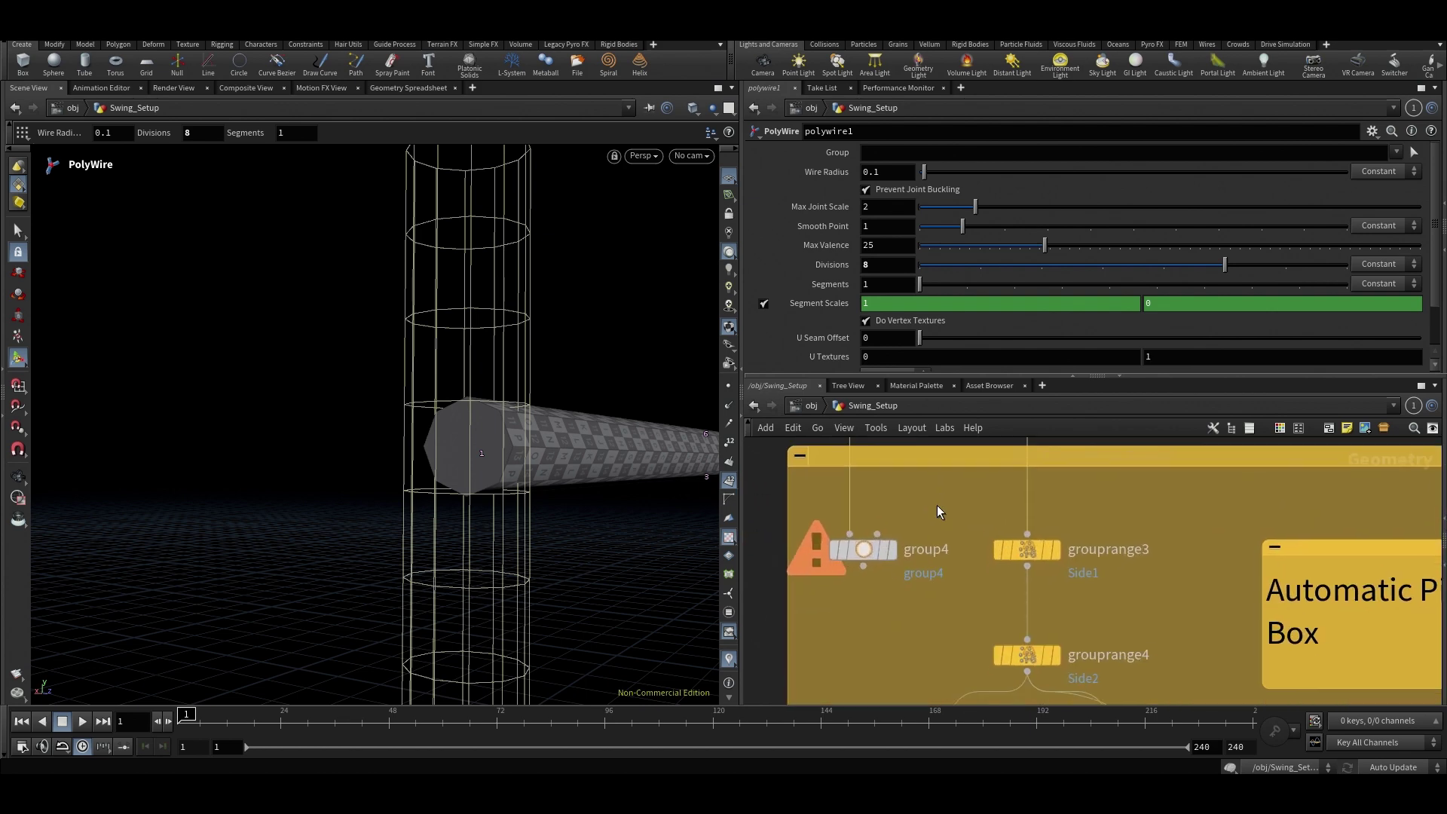
{"action": "scroll", "coordinate": [938, 511], "scroll_direction": "down", "scroll_amount": 2}
{"action": "left_click", "coordinate": [878, 536]}
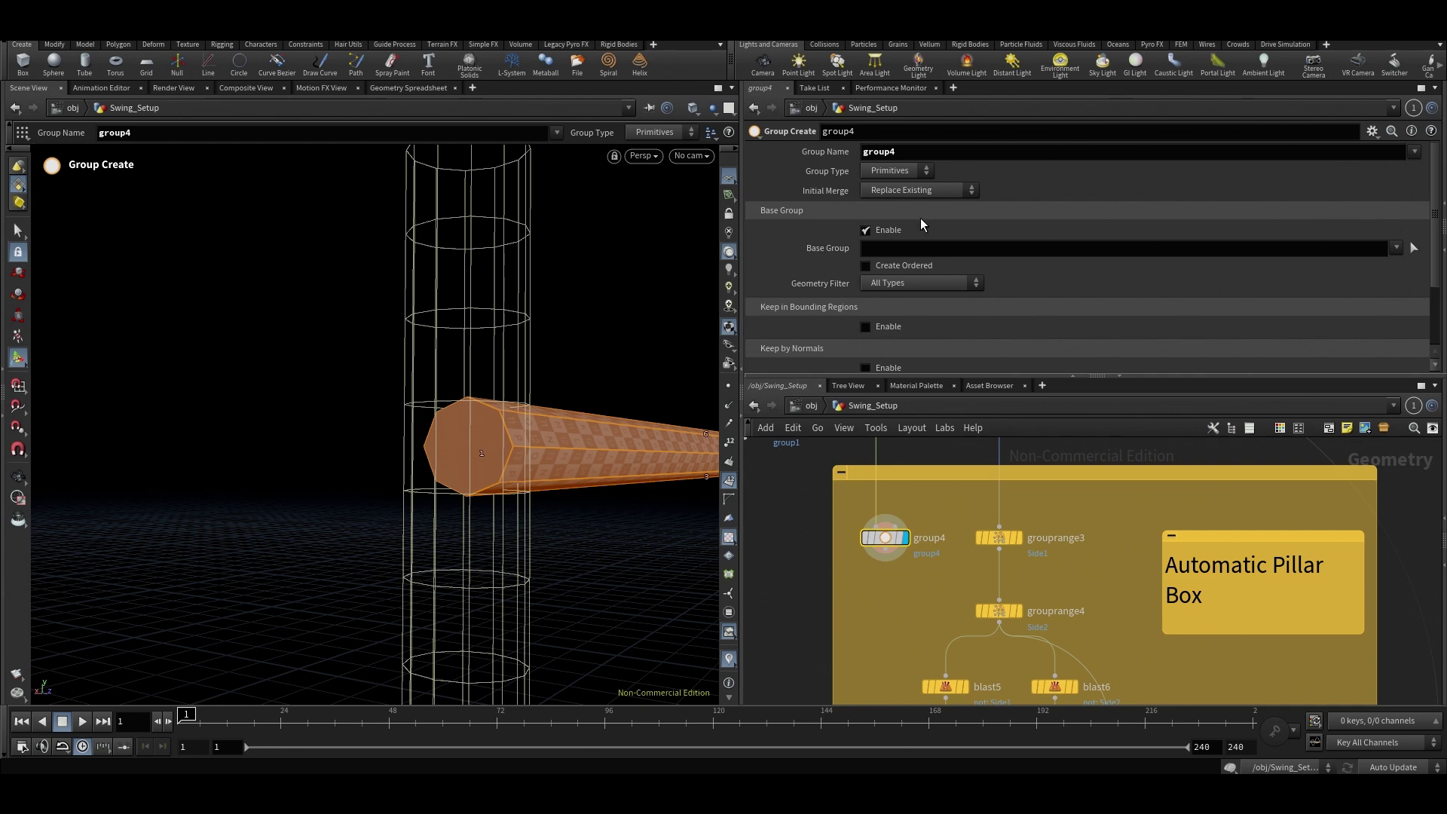
{"action": "key", "text": "Return"}
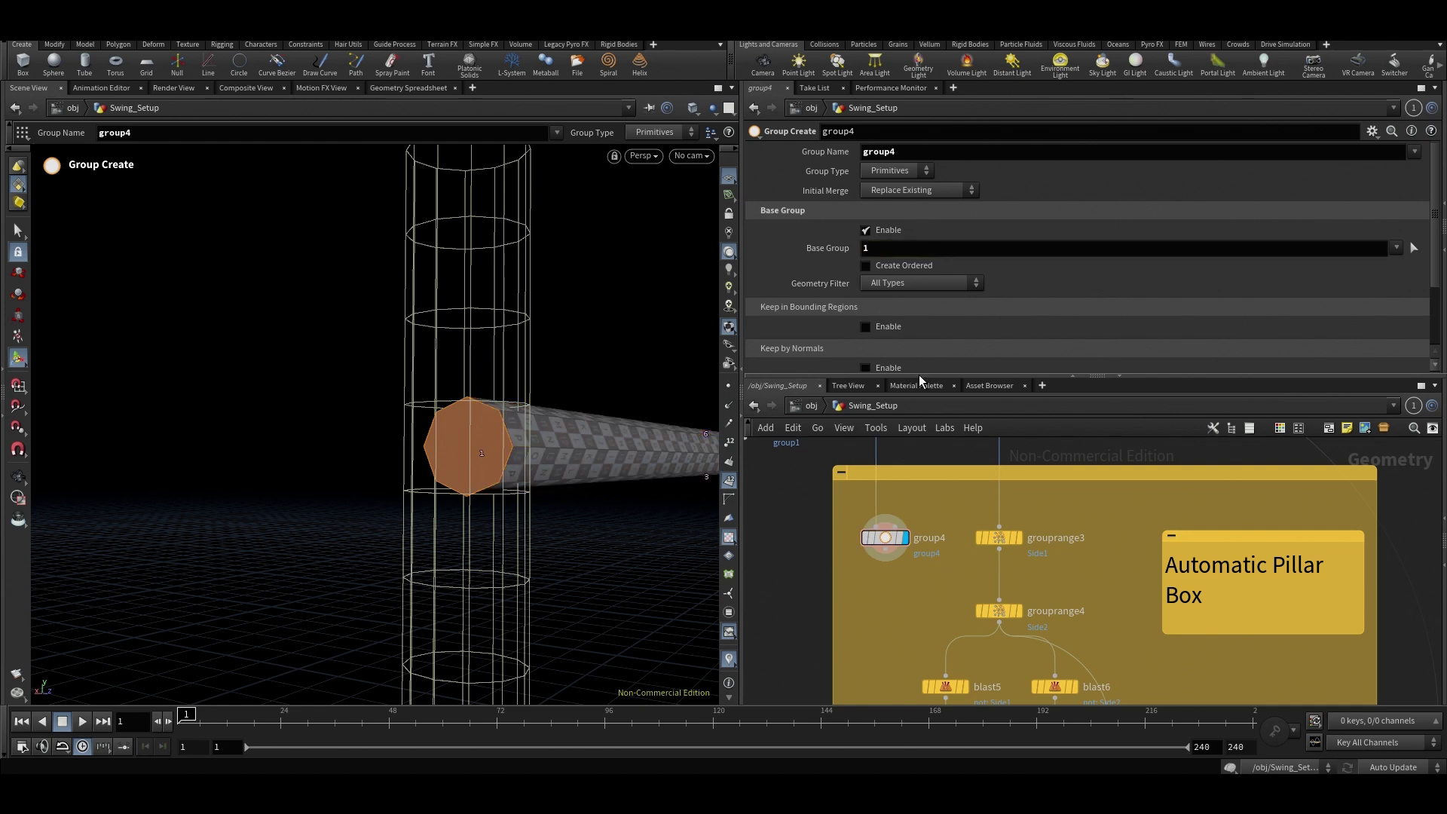
Duplicate group4 directly below itself, wire group4 into the copy, display the copy and set its Base Group to 0.
{"action": "left_click", "coordinate": [886, 549]}
{"action": "left_click", "coordinate": [891, 604], "text": "alt"}
{"action": "left_click_drag", "start_coordinate": [918, 580], "coordinate": [857, 619]}
{"action": "left_click_drag", "start_coordinate": [888, 536], "coordinate": [877, 606], "text": "alt"}
{"action": "left_click_drag", "start_coordinate": [882, 610], "coordinate": [888, 610]}
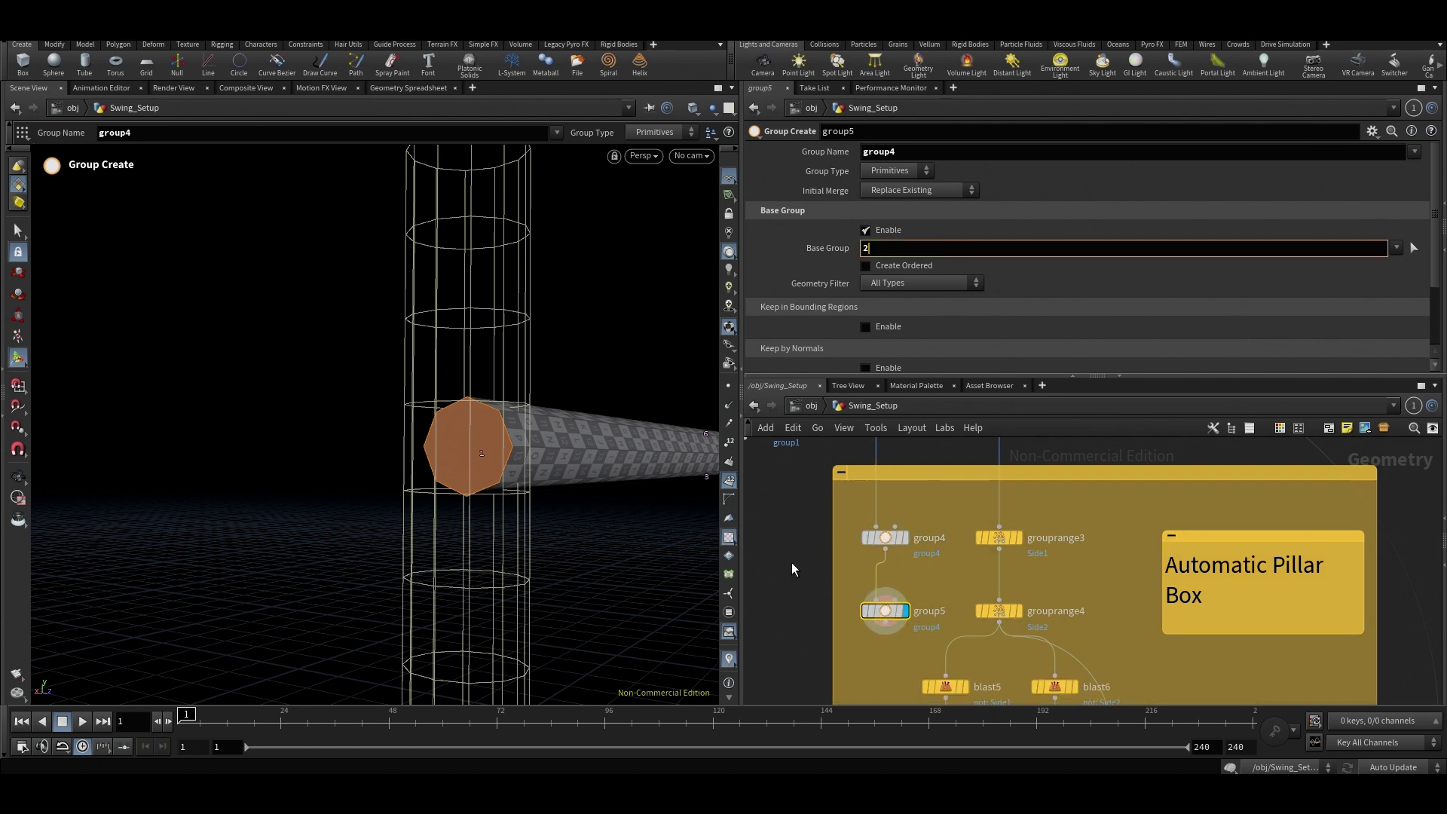
{"action": "key", "text": "Return"}
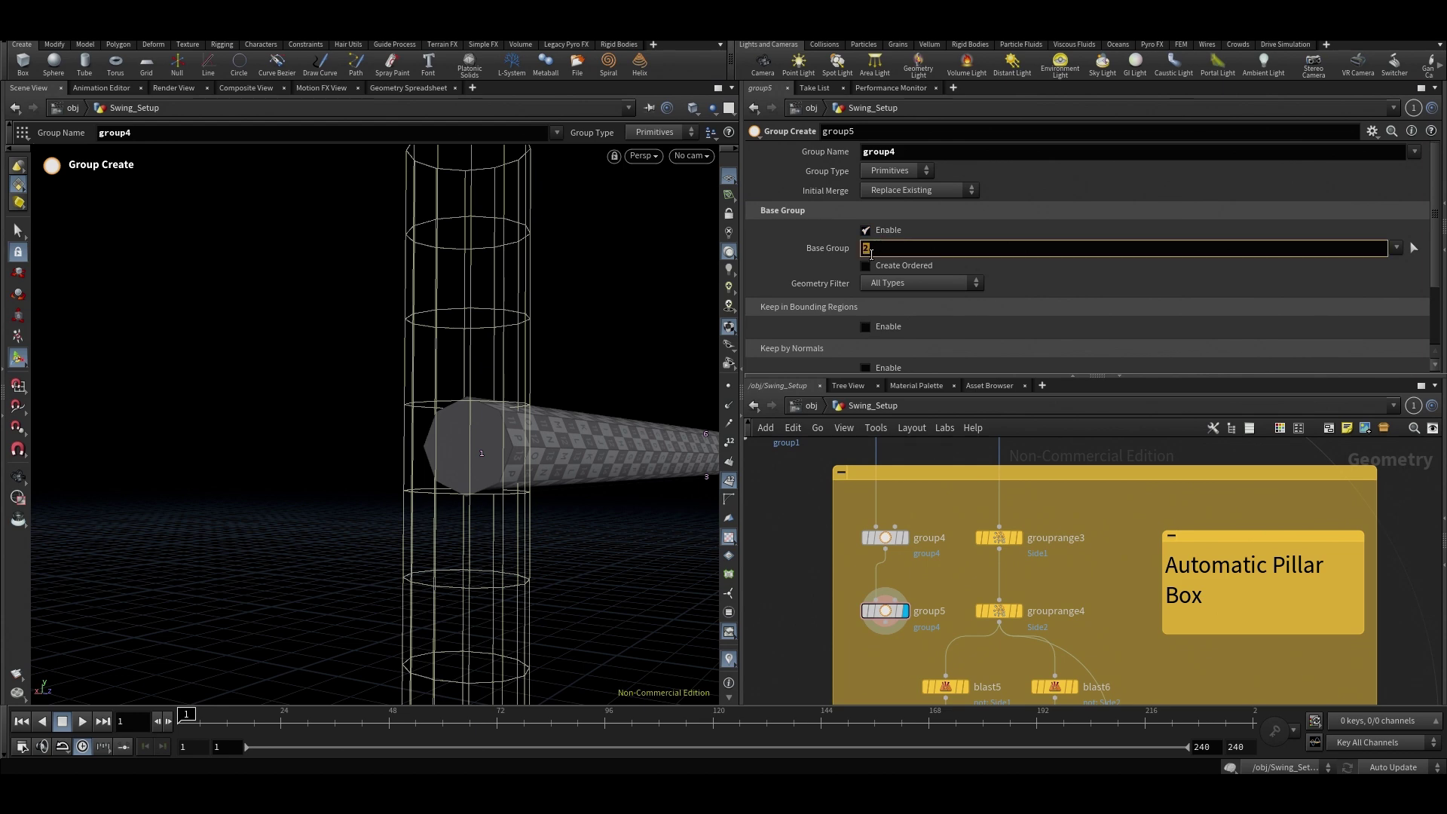
{"action": "left_click_drag", "start_coordinate": [631, 519], "coordinate": [442, 452], "text": "alt"}
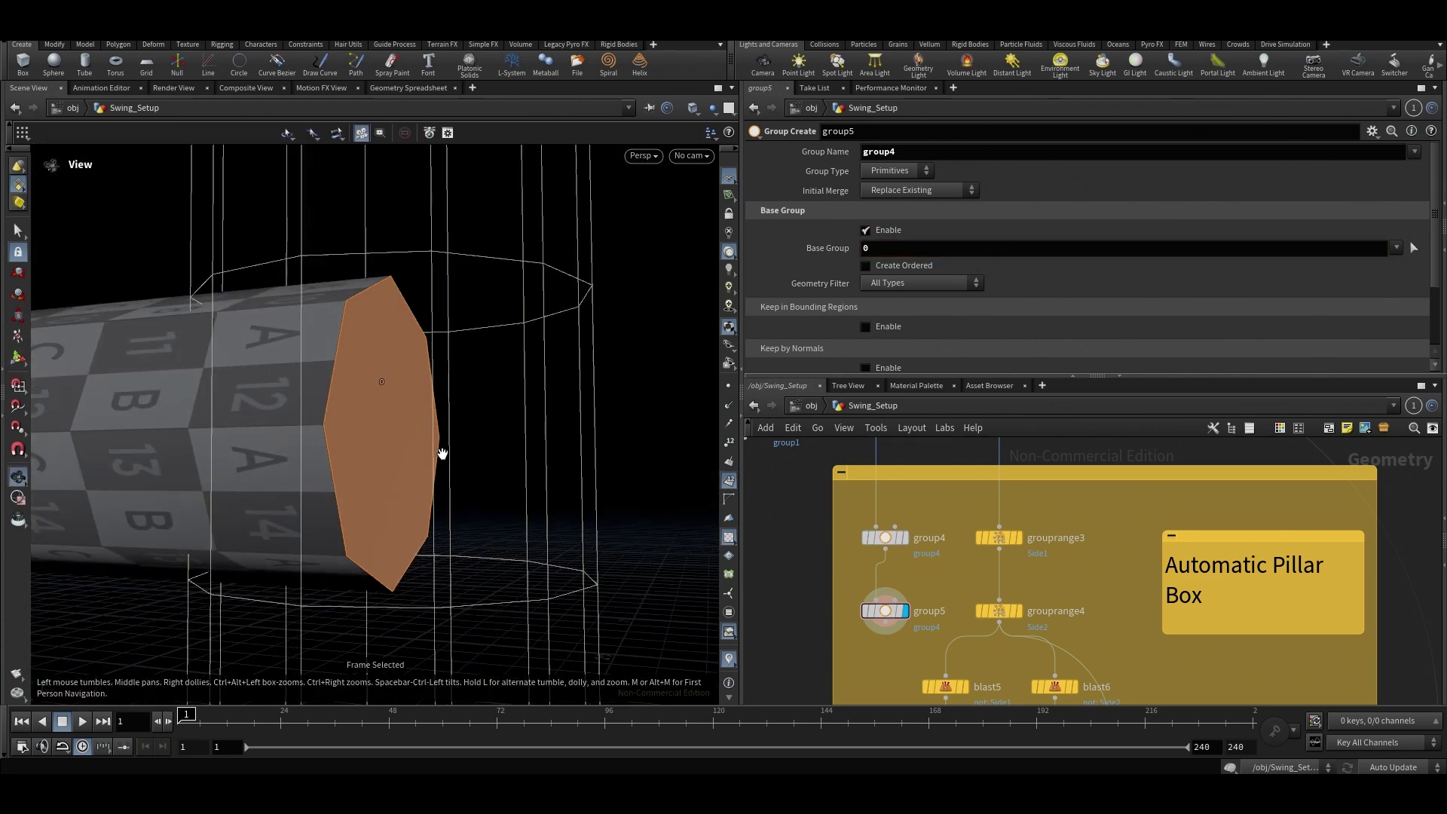
Set the Group Name to Side1 on the group4 node and to Side2 on the group5 node.
{"action": "scroll", "coordinate": [443, 453], "scroll_direction": "down", "scroll_amount": 3}
{"action": "middle_click_drag", "start_coordinate": [934, 591], "coordinate": [925, 528]}
{"action": "scroll", "coordinate": [925, 523], "scroll_direction": "down", "scroll_amount": 3}
{"action": "left_click", "coordinate": [897, 497]}
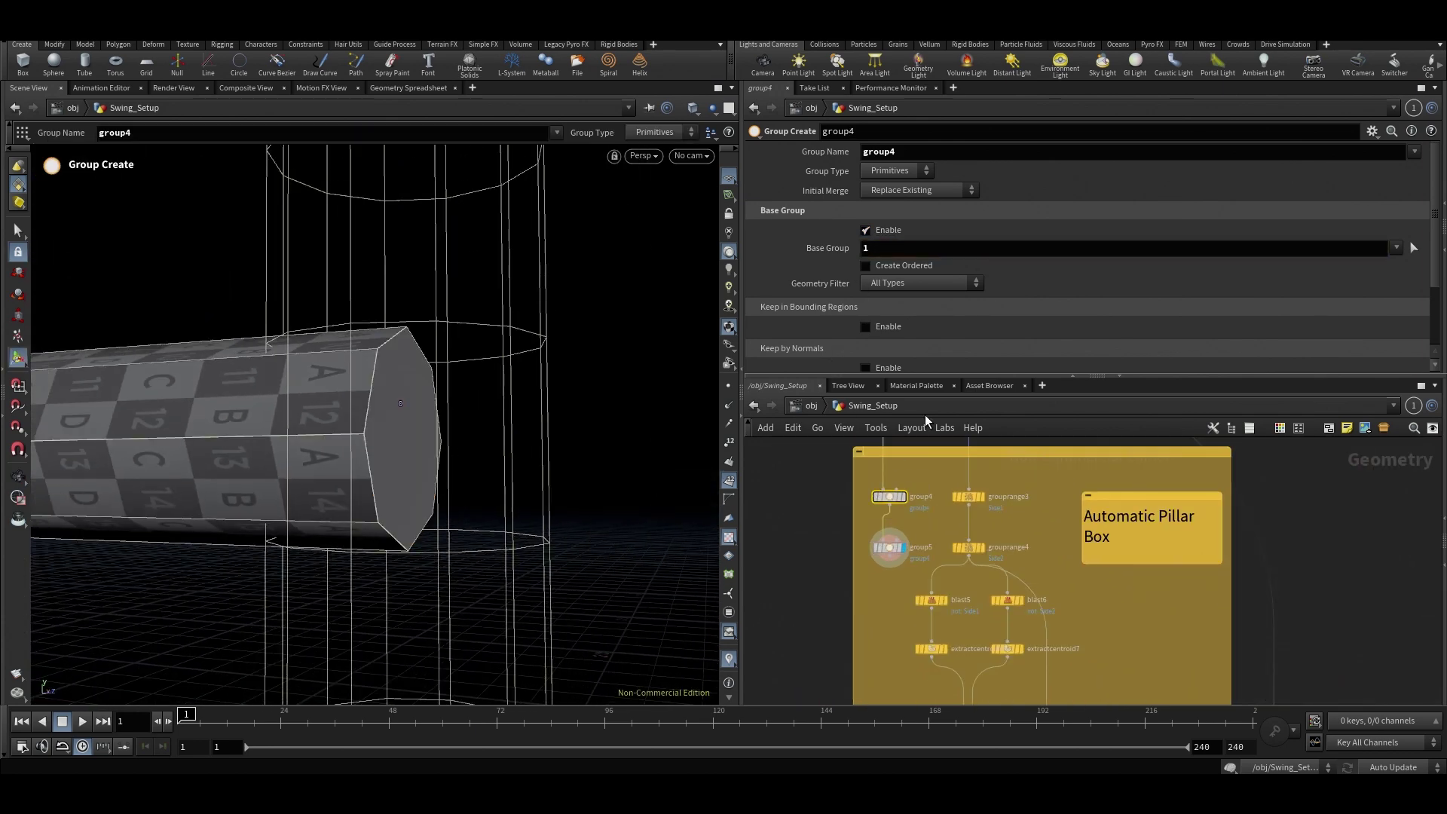
{"action": "left_click", "coordinate": [924, 151]}
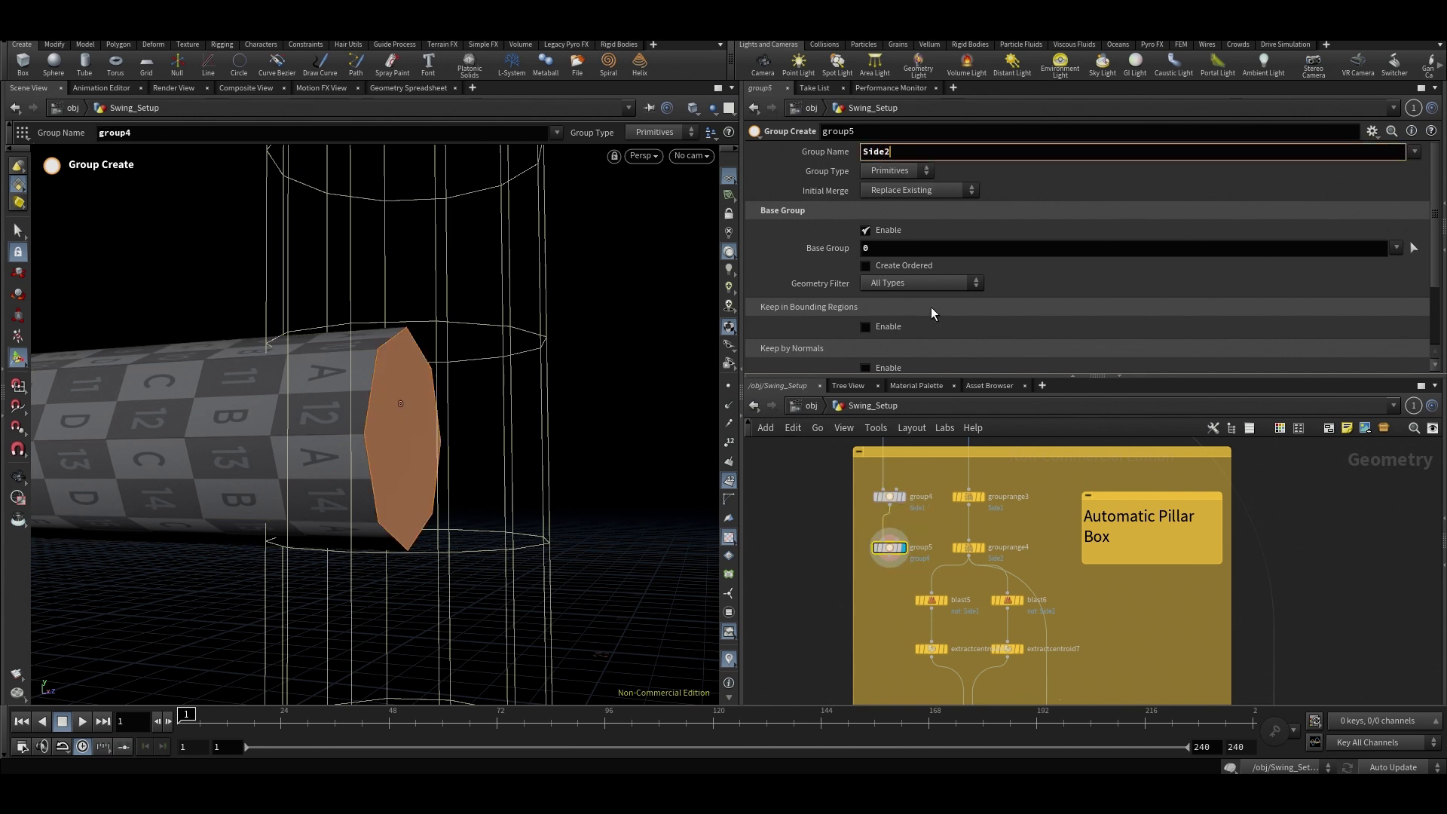
{"action": "type", "text": "Side2"}
{"action": "key", "text": "Return"}
Connect the group5 output to the blast5 and blast6 nodes, then display blast5 framed in the viewport.
{"action": "scroll", "coordinate": [837, 505], "scroll_direction": "up", "scroll_amount": 4}
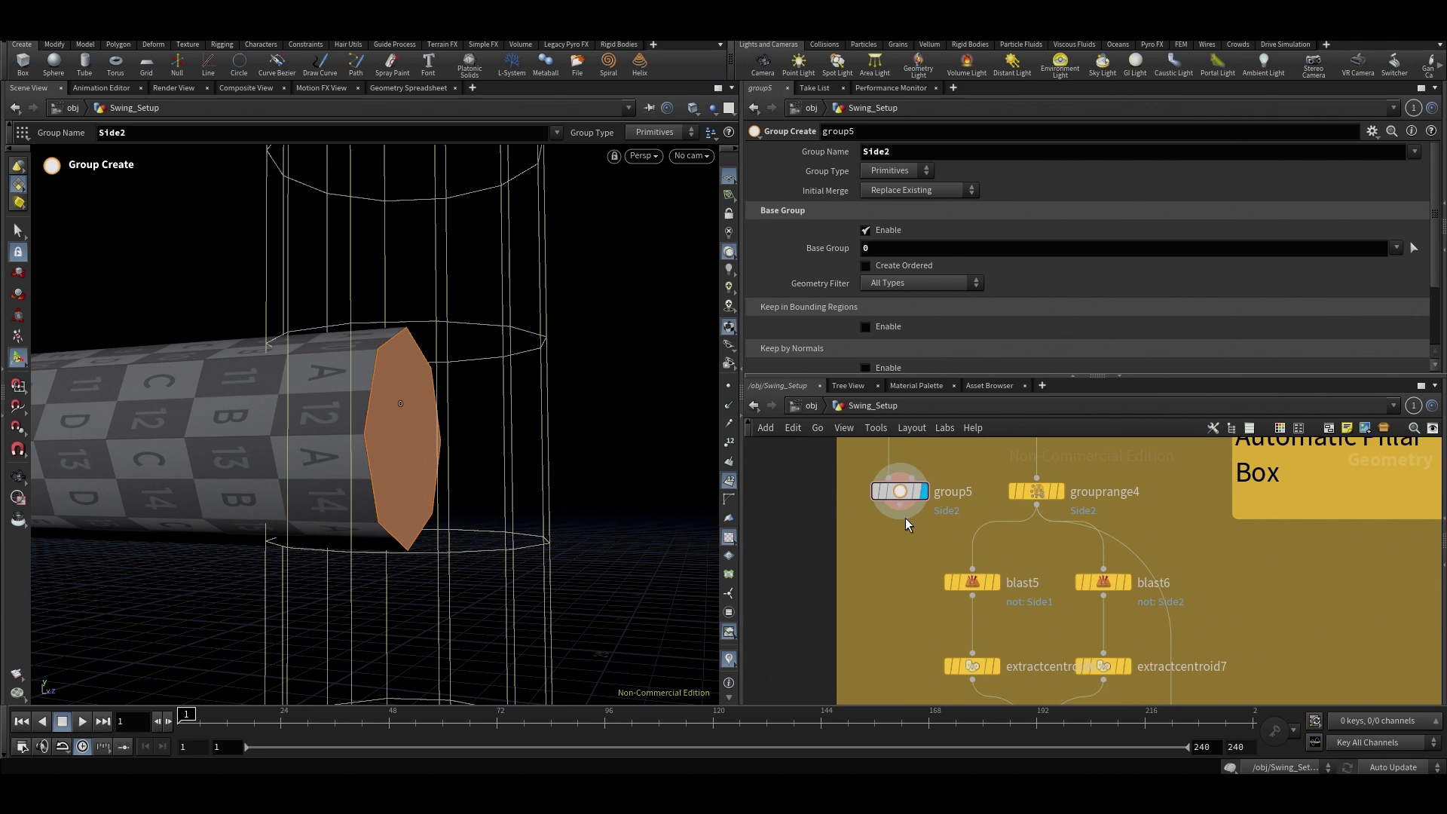
{"action": "left_click_drag", "start_coordinate": [908, 519], "coordinate": [1103, 569]}
{"action": "key", "text": "r"}
{"action": "left_click_drag", "start_coordinate": [1025, 563], "coordinate": [938, 597]}
{"action": "key", "text": "space"}
{"action": "key", "text": "f"}
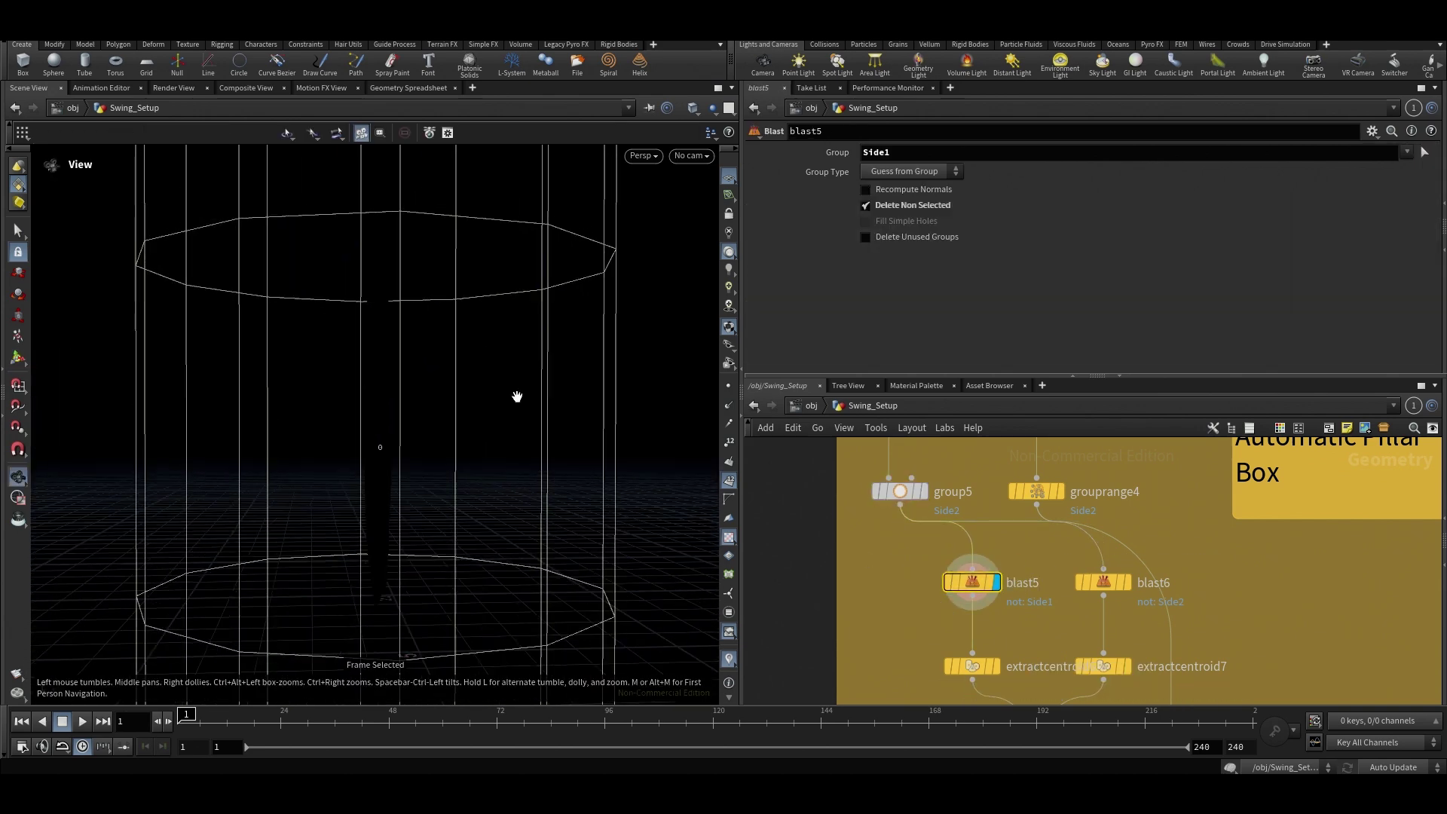
Inspect the end cap isolated by blast5, then display blast6 and frame its end cap against the pillar.
{"action": "scroll", "coordinate": [517, 374], "scroll_direction": "down", "scroll_amount": 5}
{"action": "left_click_drag", "start_coordinate": [518, 373], "coordinate": [658, 429]}
{"action": "scroll", "coordinate": [571, 382], "scroll_direction": "down", "scroll_amount": 2}
{"action": "scroll", "coordinate": [657, 429], "scroll_direction": "down", "scroll_amount": 2}
{"action": "key", "text": "r"}
{"action": "left_click_drag", "start_coordinate": [1065, 609], "coordinate": [1102, 578]}
{"action": "left_click", "coordinate": [1101, 582]}
{"action": "key", "text": "Escape"}
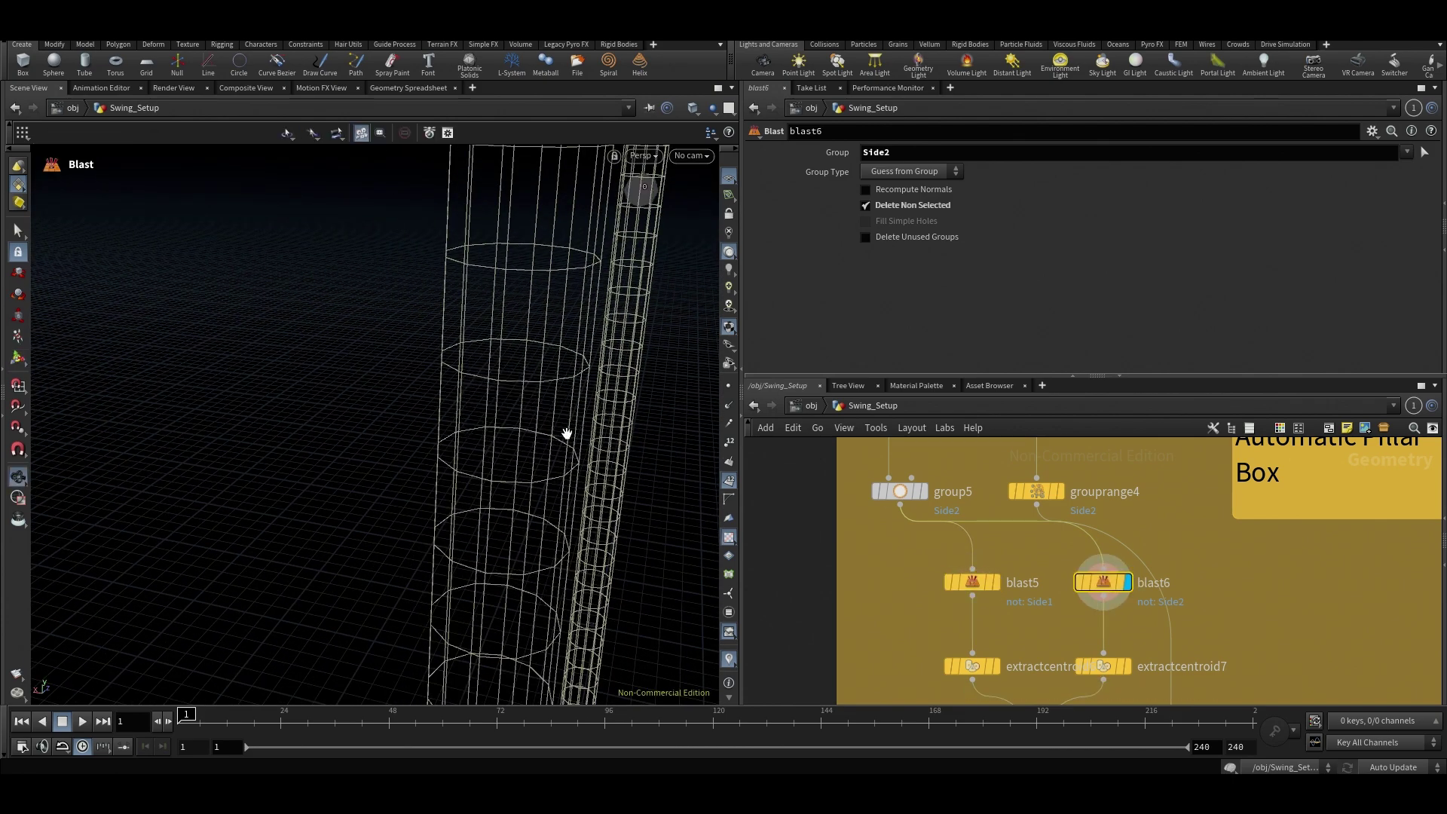
{"action": "key", "text": "f"}
{"action": "scroll", "coordinate": [463, 408], "scroll_direction": "down", "scroll_amount": 3}
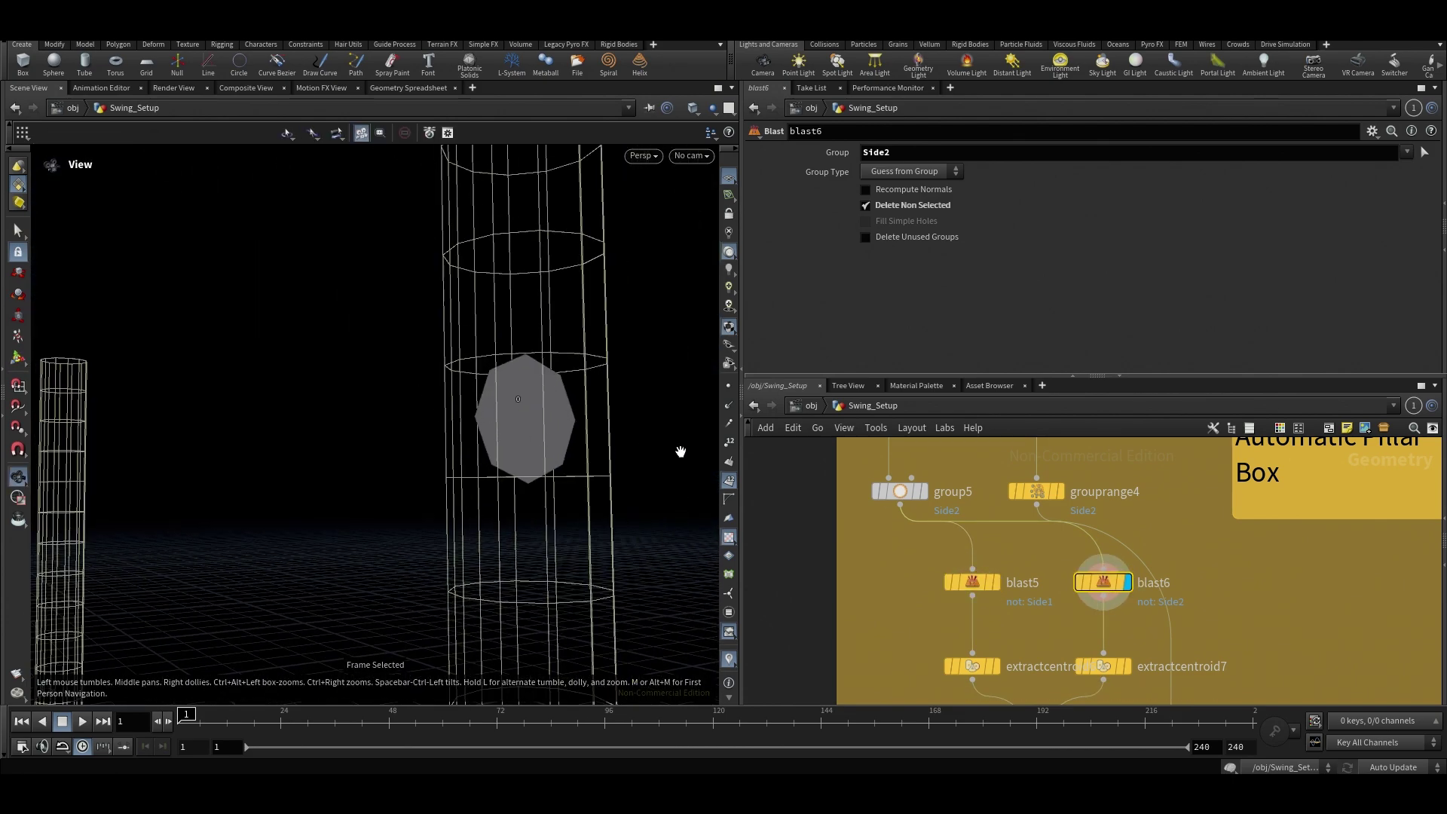
Move the grouprange3 and grouprange4 nodes aside from the group nodes in the Automatic Pillar Box network.
{"action": "scroll", "coordinate": [1006, 504], "scroll_direction": "down", "scroll_amount": 2}
{"action": "middle_click_drag", "start_coordinate": [1007, 504], "coordinate": [974, 578]}
{"action": "scroll", "coordinate": [971, 577], "scroll_direction": "down", "scroll_amount": 3}
{"action": "scroll", "coordinate": [1023, 560], "scroll_direction": "up", "scroll_amount": 1}
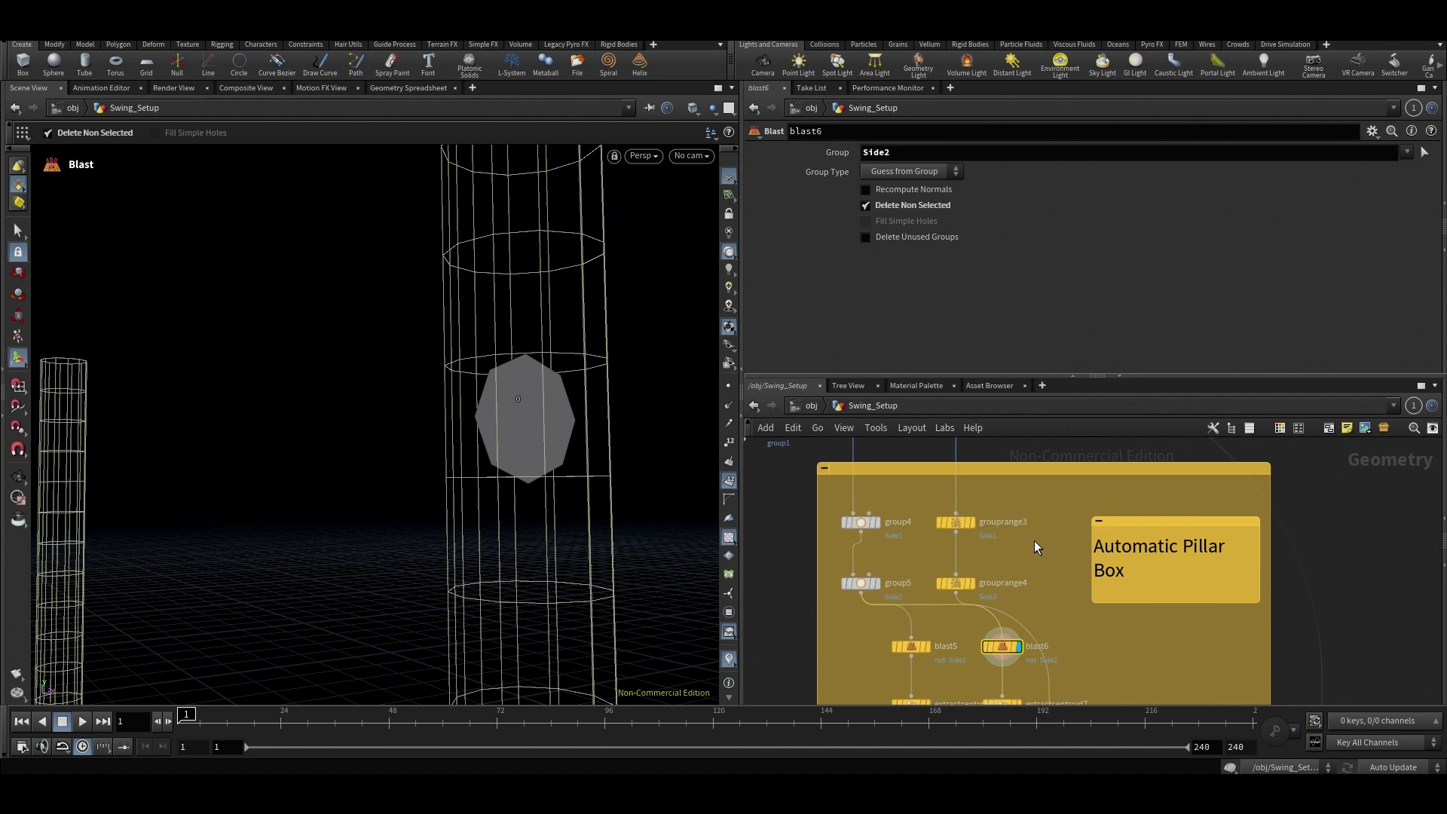
{"action": "left_click", "coordinate": [971, 577]}
{"action": "scroll", "coordinate": [1001, 584], "scroll_direction": "up", "scroll_amount": 5}
{"action": "middle_click_drag", "start_coordinate": [1001, 583], "coordinate": [974, 459]}
{"action": "scroll", "coordinate": [980, 467], "scroll_direction": "down", "scroll_amount": 3}
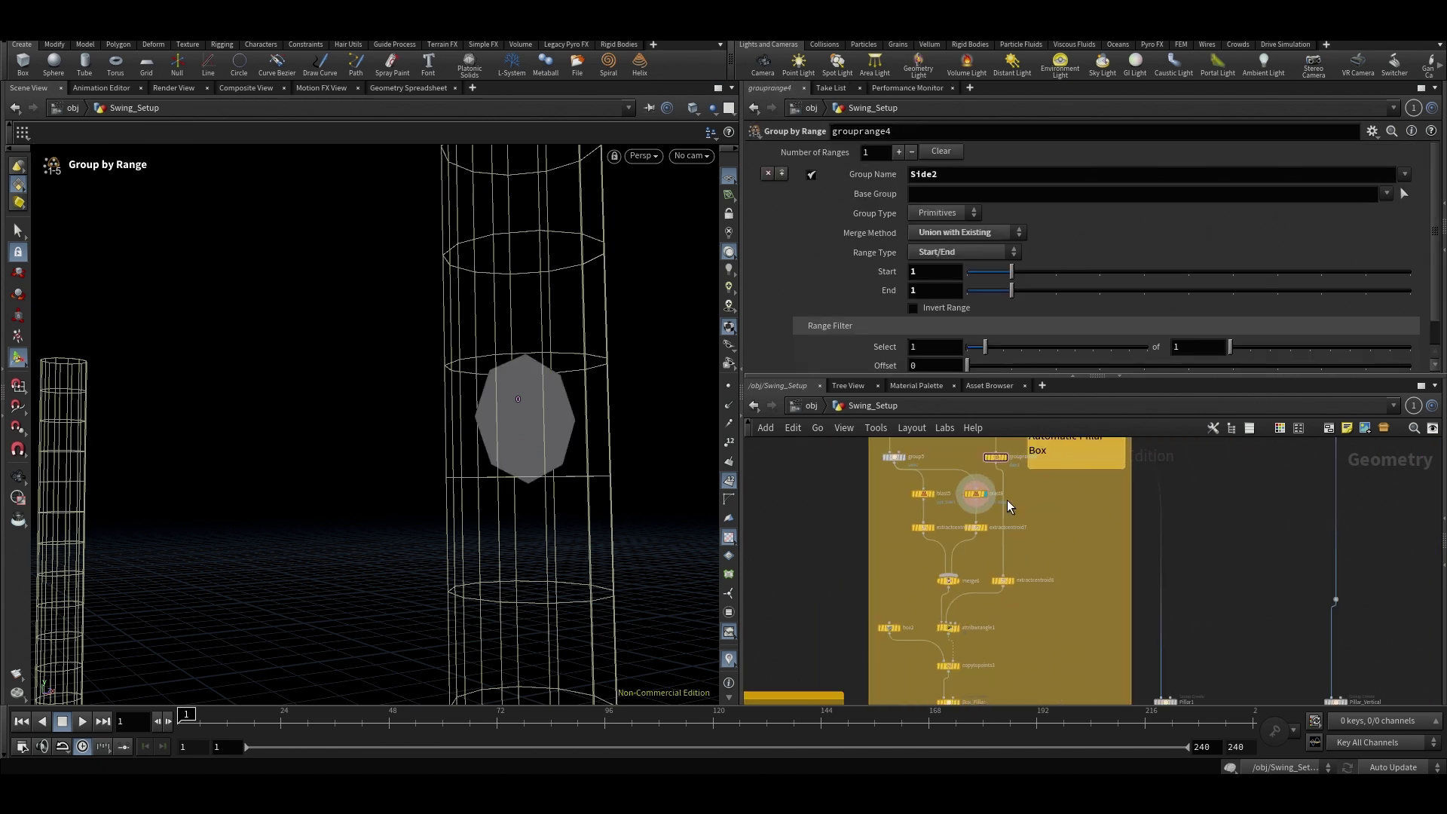
{"action": "scroll", "coordinate": [1010, 502], "scroll_direction": "up", "scroll_amount": 3}
{"action": "middle_click_drag", "start_coordinate": [1053, 568], "coordinate": [1085, 635]}
{"action": "scroll", "coordinate": [1085, 635], "scroll_direction": "down", "scroll_amount": 1}
{"action": "scroll", "coordinate": [888, 536], "scroll_direction": "up", "scroll_amount": 1}
Connect the group5 output to extractcentroid8 and shift the group4 and group5 nodes over above the blast nodes.
{"action": "left_click_drag", "start_coordinate": [1011, 564], "coordinate": [1080, 600]}
{"action": "left_click_drag", "start_coordinate": [1114, 674], "coordinate": [1082, 623]}
{"action": "scroll", "coordinate": [1102, 562], "scroll_direction": "down", "scroll_amount": 3}
{"action": "middle_click_drag", "start_coordinate": [1109, 546], "coordinate": [1102, 589]}
{"action": "scroll", "coordinate": [961, 528], "scroll_direction": "down", "scroll_amount": 2}
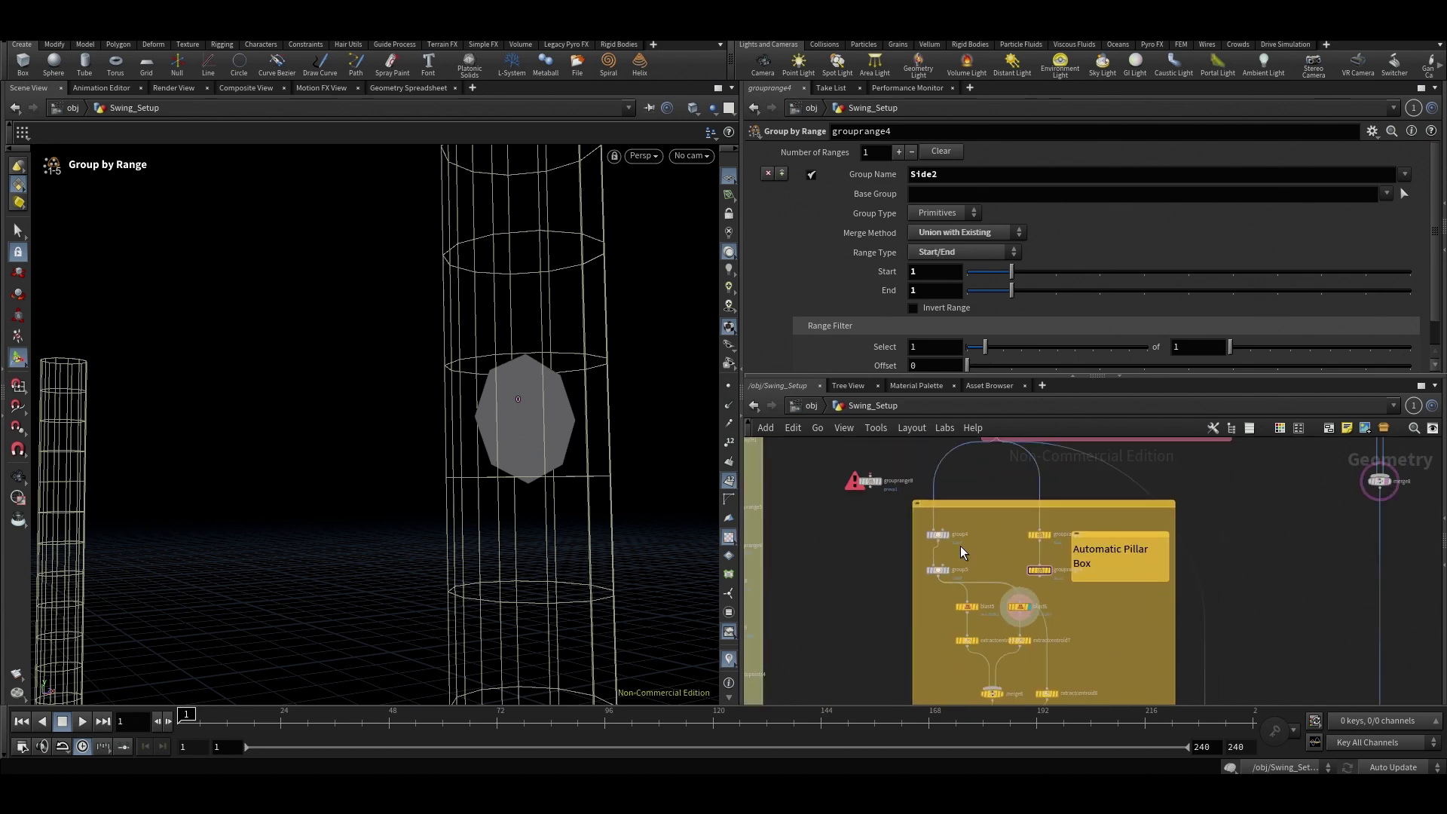
{"action": "left_click", "coordinate": [951, 570], "text": "shift"}
{"action": "left_click_drag", "start_coordinate": [941, 571], "coordinate": [994, 573]}
Display the extractcentroid8 node and examine the bar's centre point between the two pillars.
{"action": "left_click", "coordinate": [1115, 645]}
{"action": "scroll", "coordinate": [1087, 664], "scroll_direction": "up", "scroll_amount": 3}
{"action": "middle_click_drag", "start_coordinate": [1087, 671], "coordinate": [1065, 553]}
{"action": "key", "text": "r"}
{"action": "left_click_drag", "start_coordinate": [1069, 549], "coordinate": [938, 618]}
{"action": "key", "text": "space+f"}
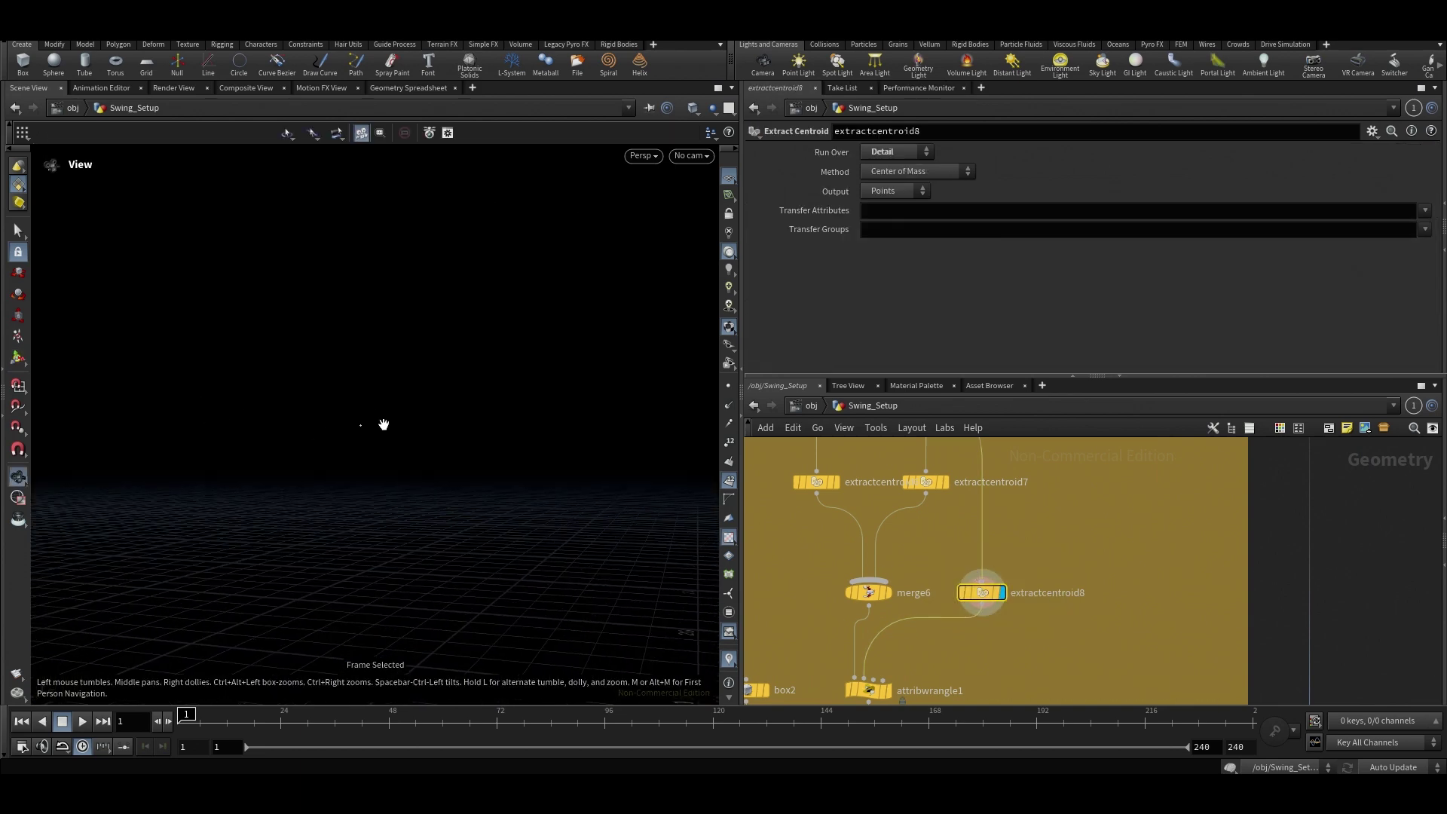
{"action": "mouse_move", "coordinate": [400, 429]}
{"action": "left_mouse_down"}
{"action": "mouse_move", "coordinate": [420, 407]}
{"action": "mouse_move", "coordinate": [452, 407]}
{"action": "mouse_move", "coordinate": [601, 475]}
{"action": "left_mouse_up"}
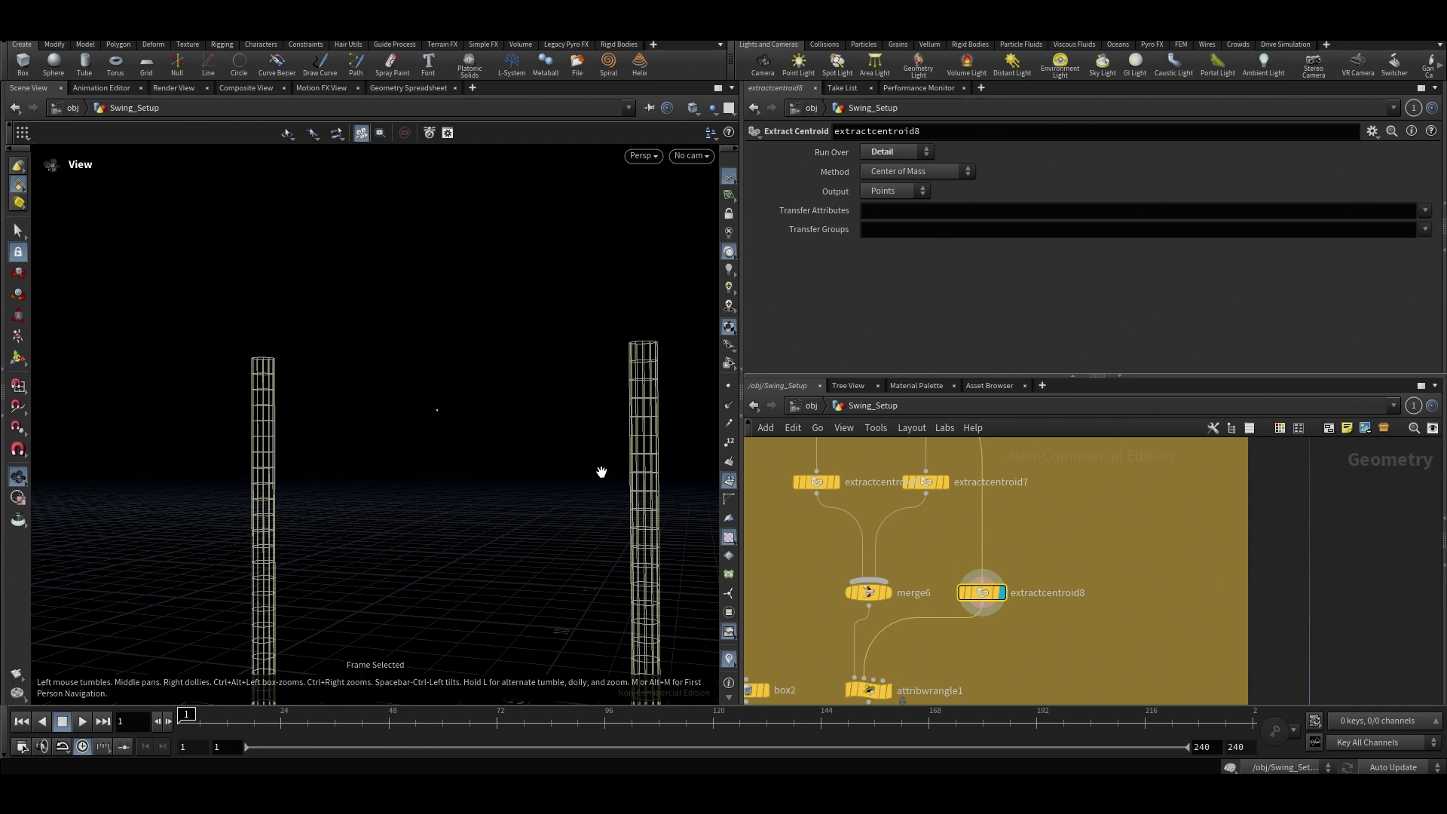
Display the attribwrangle1 node with point normals and inspect their direction at both pillars.
{"action": "left_click", "coordinate": [866, 691]}
{"action": "middle_click_drag", "start_coordinate": [926, 700], "coordinate": [940, 572]}
{"action": "left_click_drag", "start_coordinate": [543, 410], "coordinate": [697, 430], "text": "alt"}
{"action": "middle_click_drag", "start_coordinate": [852, 511], "coordinate": [865, 475]}
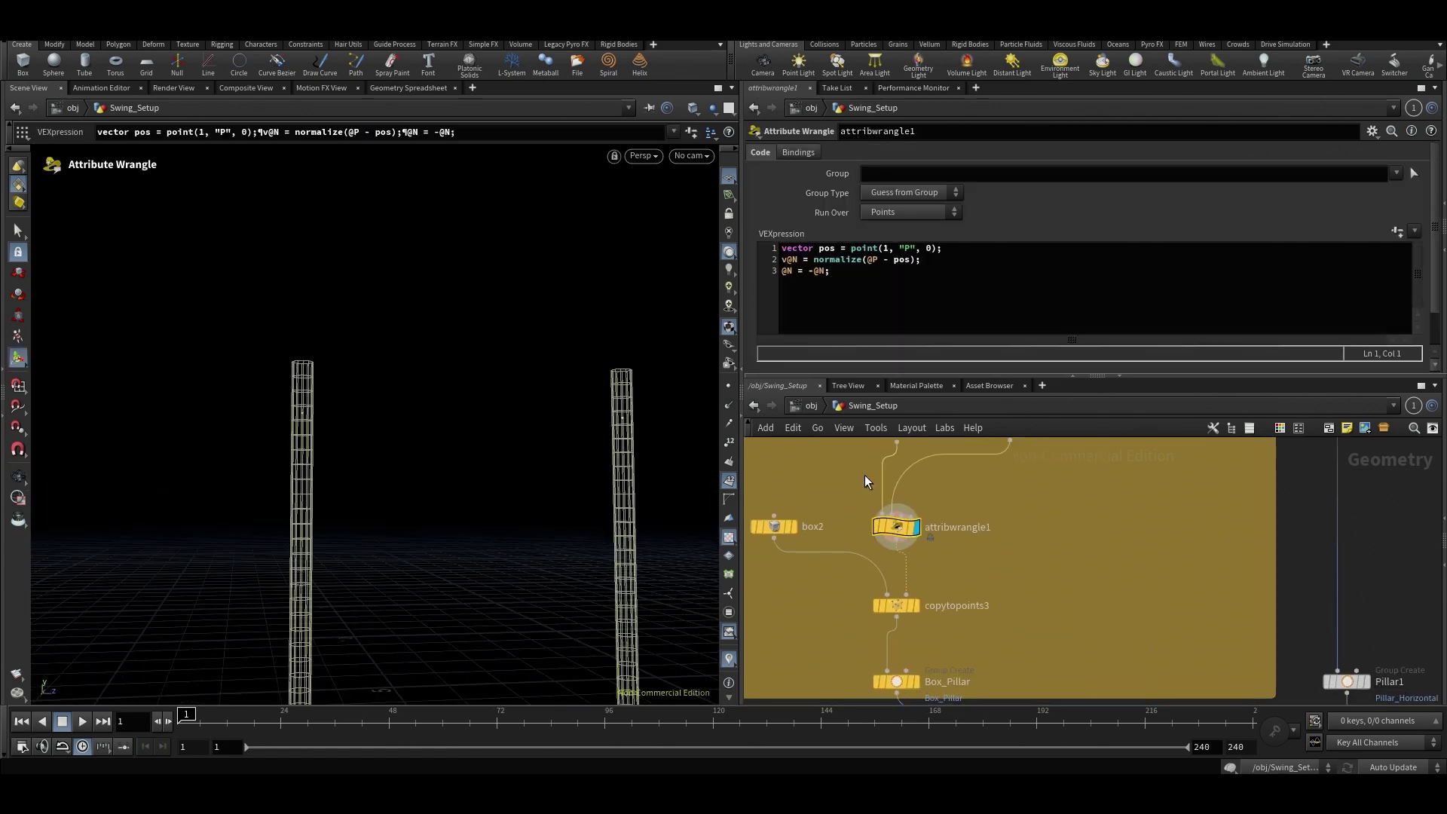
{"action": "left_click", "coordinate": [729, 407]}
{"action": "left_click_drag", "start_coordinate": [517, 449], "coordinate": [597, 430]}
{"action": "key", "text": "Return"}
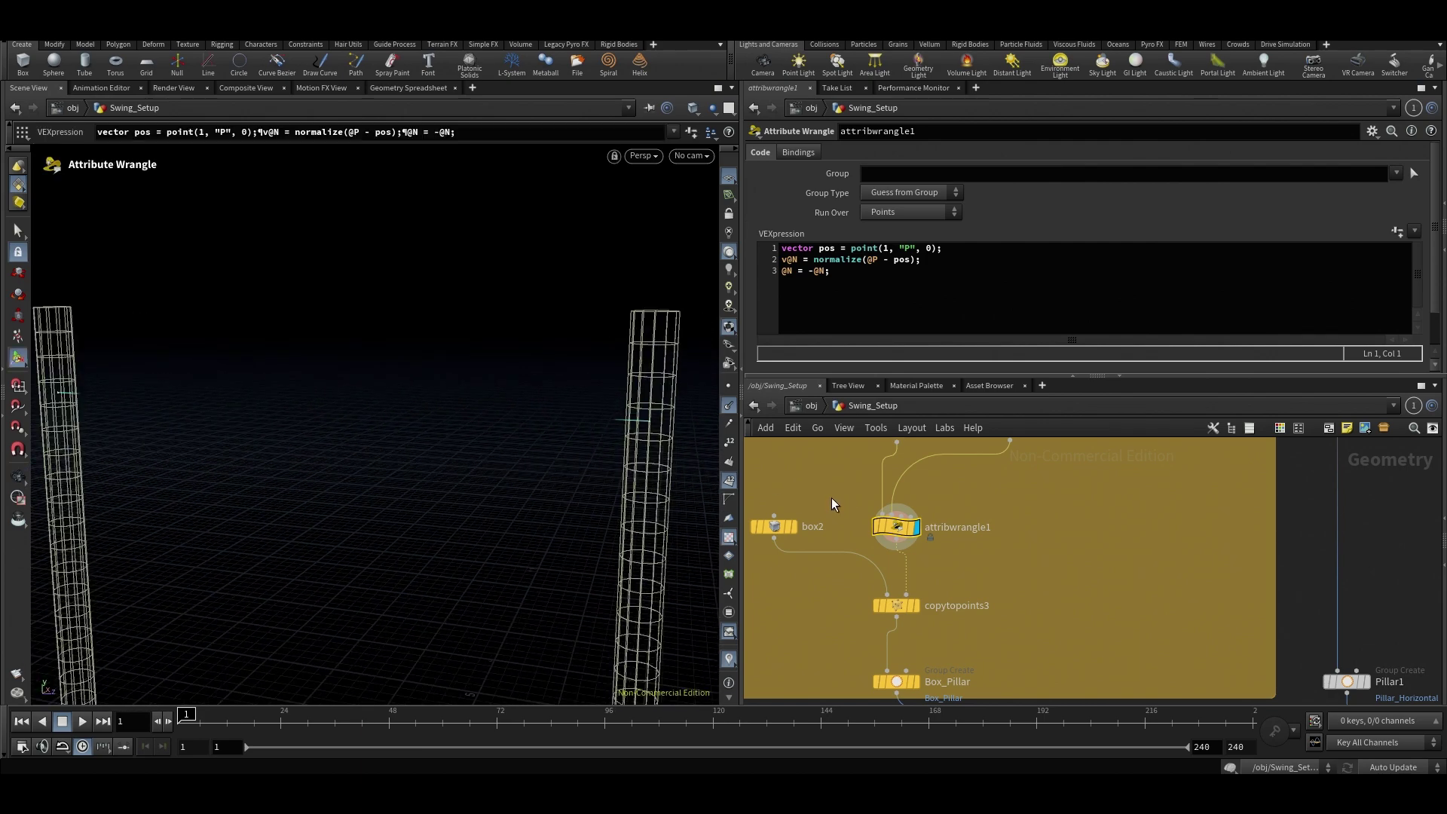
Display the merge6 node that combines the two end cap centroids.
{"action": "scroll", "coordinate": [1025, 589], "scroll_direction": "down", "scroll_amount": 3}
{"action": "middle_click_drag", "start_coordinate": [1000, 531], "coordinate": [1020, 641]}
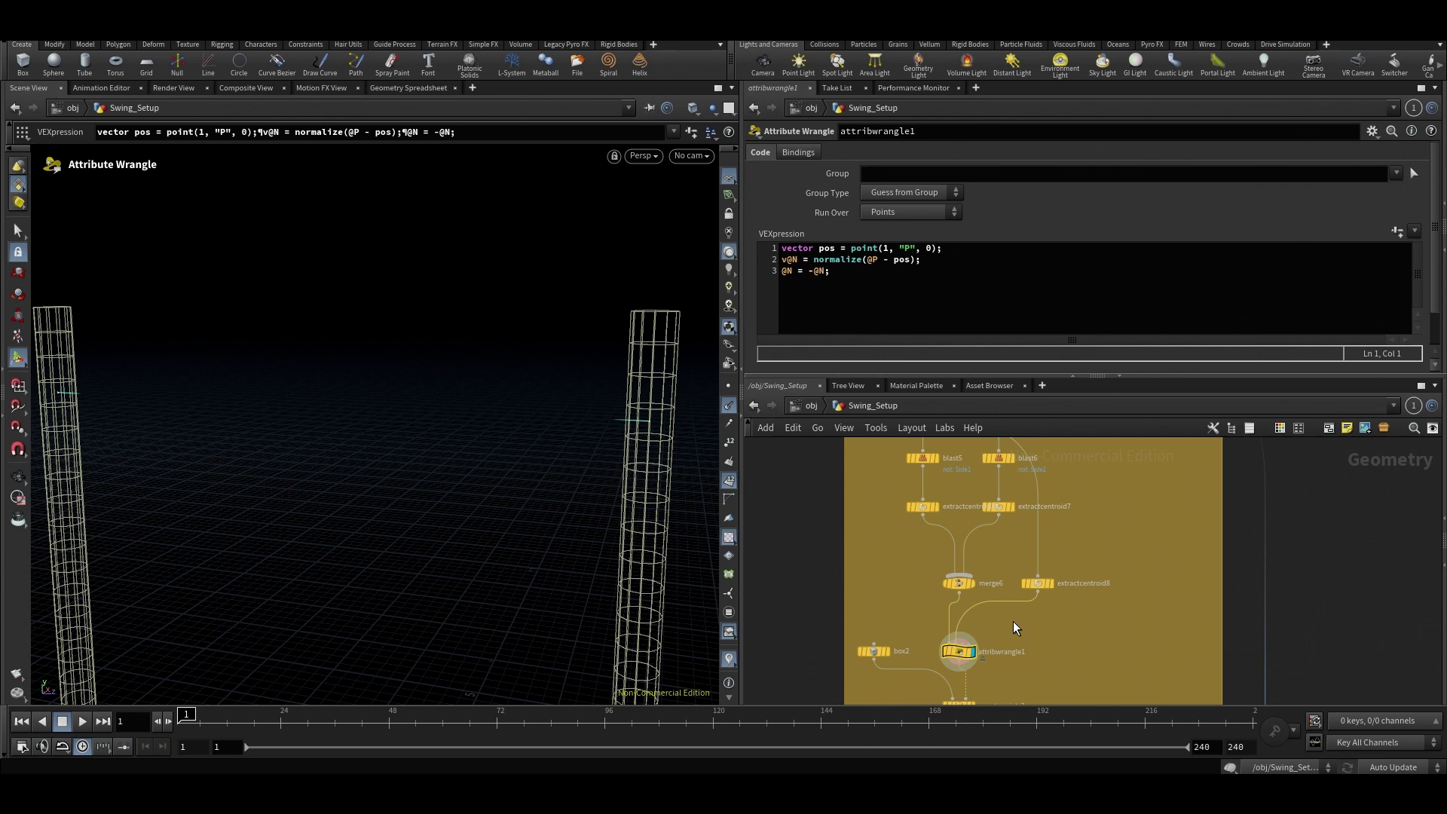
{"action": "left_click", "coordinate": [960, 584]}
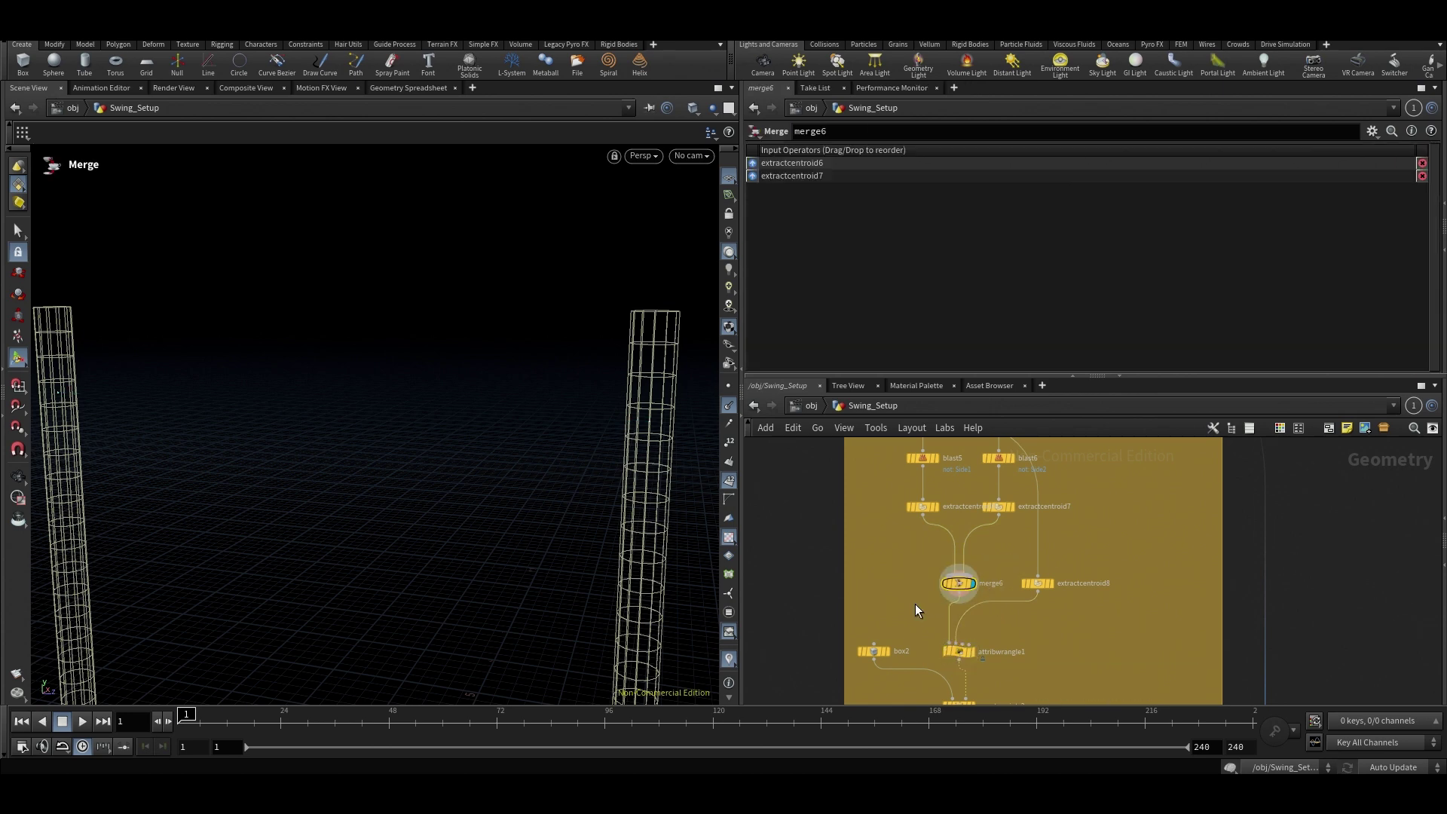
Move the second pillar in the viewport with transform2, to about 8.41 along X.
{"action": "mouse_move", "coordinate": [1029, 542]}
{"action": "middle_mouse_down"}
{"action": "mouse_move", "coordinate": [1016, 631]}
{"action": "mouse_move", "coordinate": [1047, 679]}
{"action": "mouse_move", "coordinate": [1014, 713]}
{"action": "mouse_move", "coordinate": [1024, 732]}
{"action": "middle_mouse_up"}
{"action": "scroll", "coordinate": [980, 540], "scroll_direction": "down", "scroll_amount": 3}
{"action": "scroll", "coordinate": [998, 519], "scroll_direction": "up", "scroll_amount": 1}
{"action": "middle_click_drag", "start_coordinate": [980, 540], "coordinate": [994, 634]}
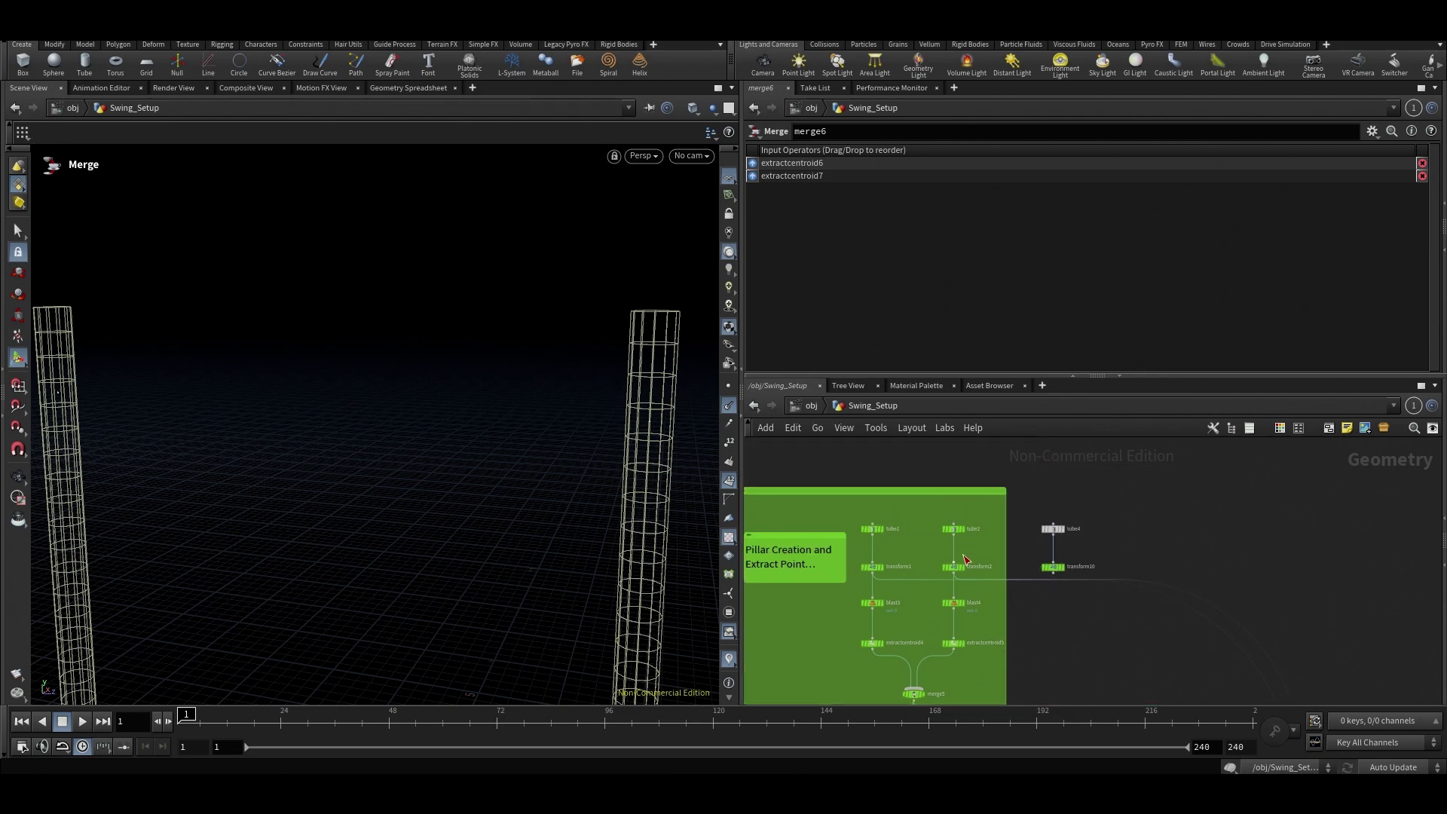
{"action": "scroll", "coordinate": [965, 558], "scroll_direction": "up", "scroll_amount": 1}
{"action": "left_click", "coordinate": [946, 571]}
{"action": "left_click_drag", "start_coordinate": [520, 429], "coordinate": [455, 346], "text": "alt"}
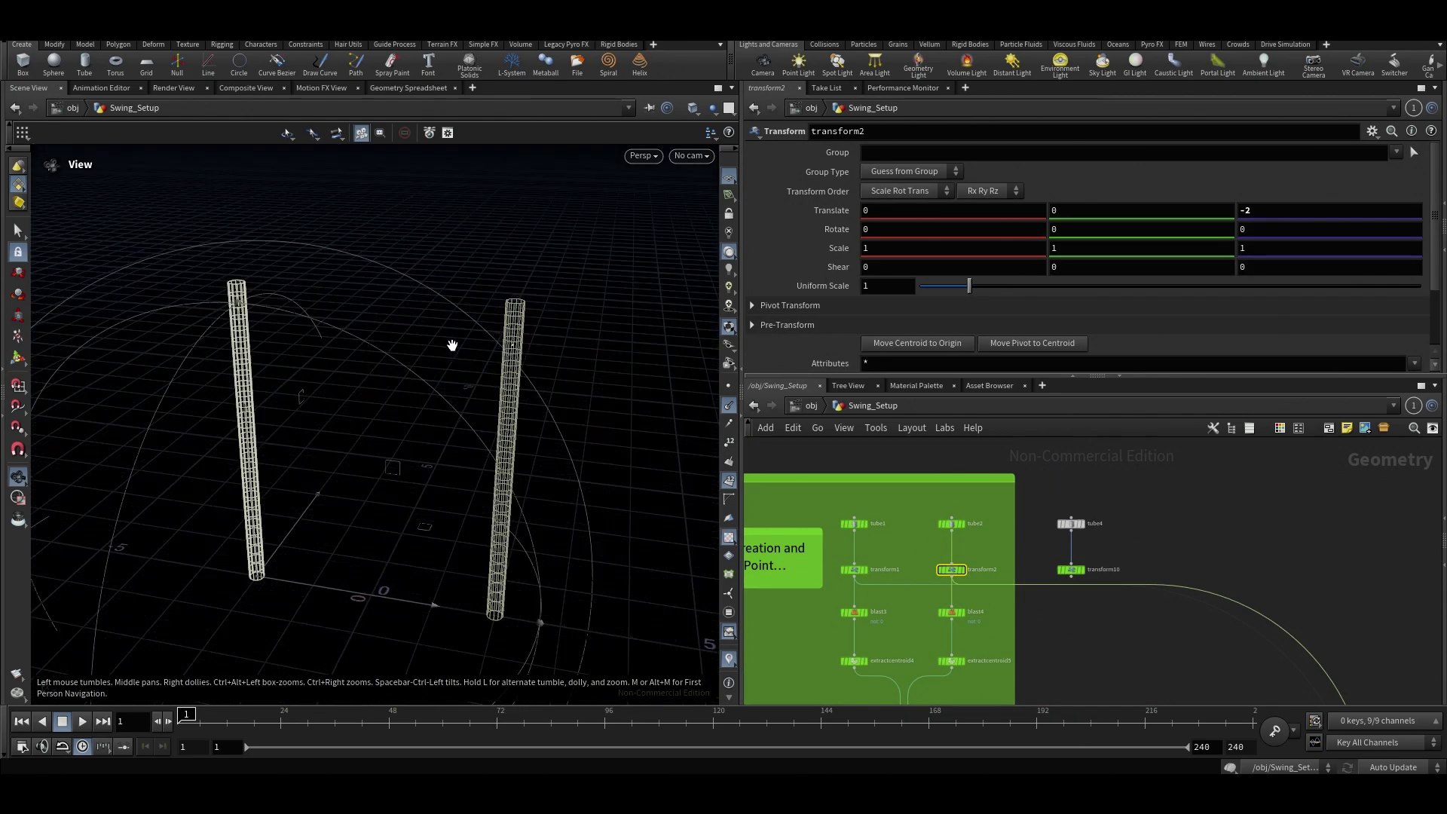
{"action": "key", "text": "Return"}
{"action": "left_click_drag", "start_coordinate": [326, 507], "coordinate": [475, 369]}
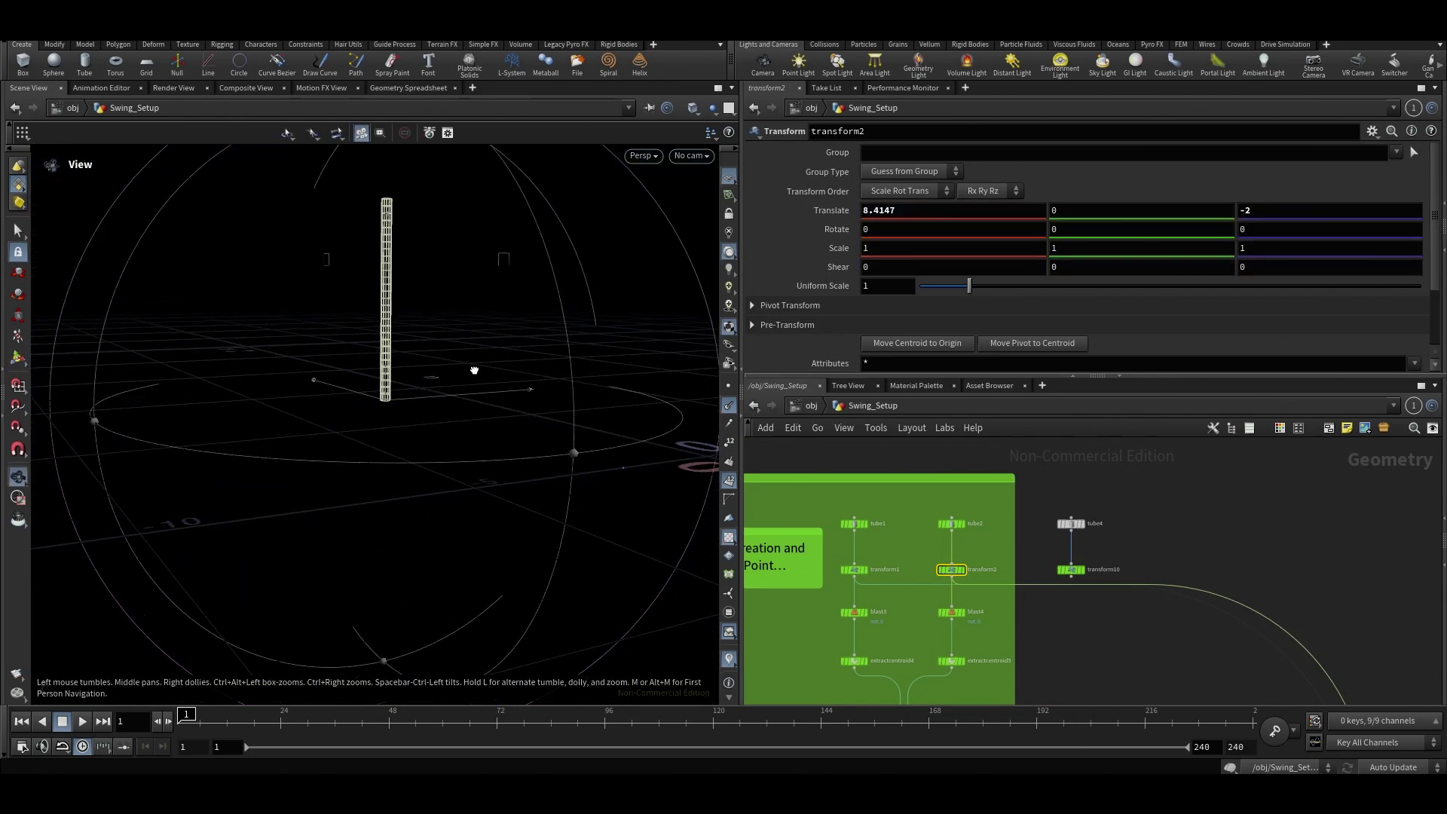
{"action": "middle_click_drag", "start_coordinate": [474, 369], "coordinate": [346, 430], "text": "alt"}
{"action": "left_click_drag", "start_coordinate": [545, 415], "coordinate": [523, 443], "text": "alt"}
Display the copytopoints3 node, turn off the point normals and primitive numbers, and view the boxes on both pillars.
{"action": "middle_click_drag", "start_coordinate": [929, 608], "coordinate": [901, 445]}
{"action": "middle_click_drag", "start_coordinate": [935, 671], "coordinate": [952, 370]}
{"action": "middle_click_drag", "start_coordinate": [927, 690], "coordinate": [951, 556]}
{"action": "scroll", "coordinate": [943, 630], "scroll_direction": "up", "scroll_amount": 3}
{"action": "key", "text": "r"}
{"action": "mouse_move", "coordinate": [942, 558]}
{"action": "left_mouse_down"}
{"action": "mouse_move", "coordinate": [855, 602]}
{"action": "mouse_move", "coordinate": [915, 555]}
{"action": "left_mouse_up"}
{"action": "left_click_drag", "start_coordinate": [603, 438], "coordinate": [631, 404], "text": "alt"}
{"action": "left_click", "coordinate": [728, 405]}
{"action": "left_click_drag", "start_coordinate": [517, 345], "coordinate": [567, 407], "text": "alt"}
{"action": "left_click", "coordinate": [729, 480]}
{"action": "left_click_drag", "start_coordinate": [496, 347], "coordinate": [474, 456]}
{"action": "key", "text": "Return"}
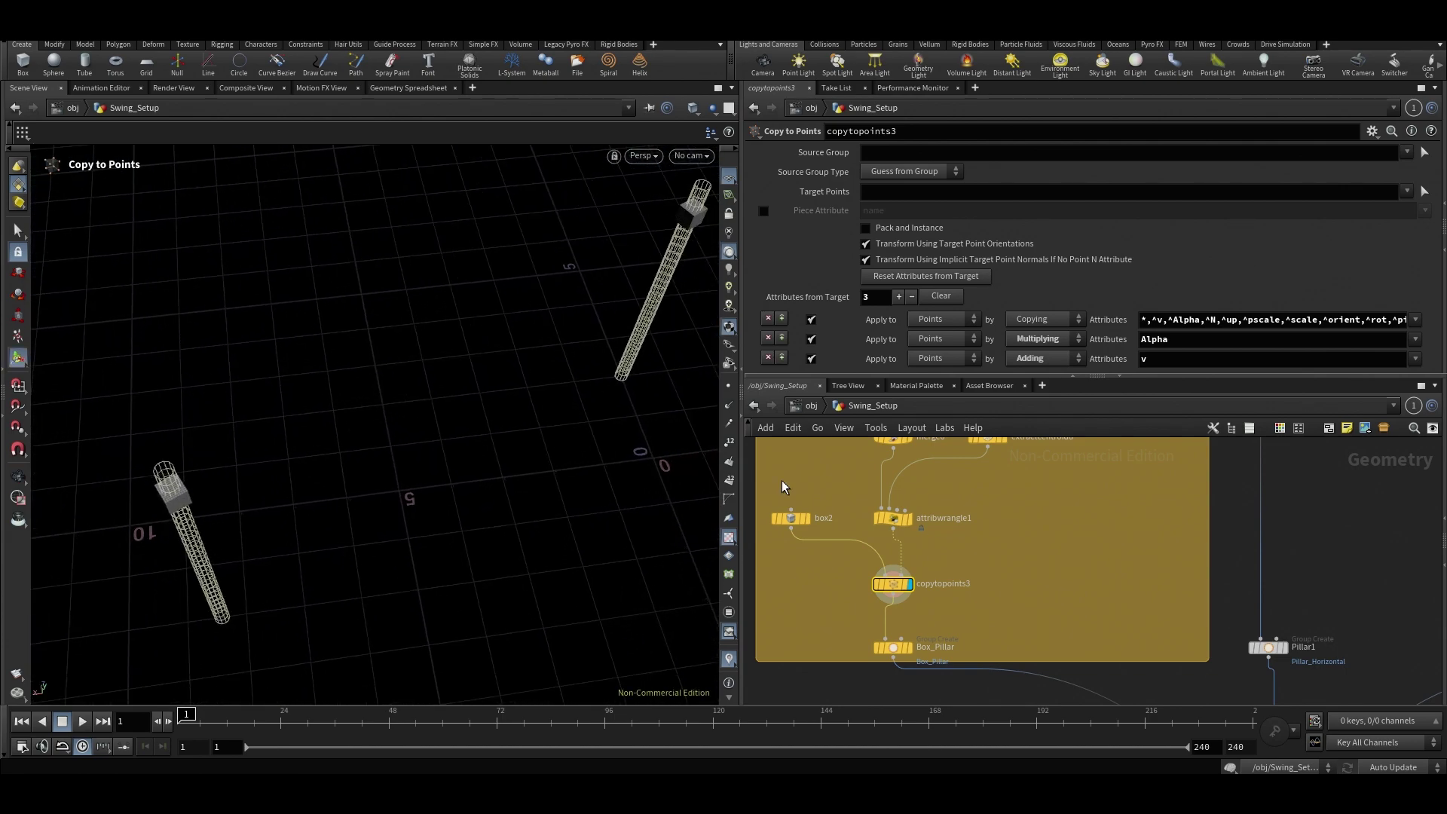
Turn on the template display of polywire1 to show the horizontal bar's wireframe together with the boxes.
{"action": "scroll", "coordinate": [800, 478], "scroll_direction": "down", "scroll_amount": 4}
{"action": "middle_click_drag", "start_coordinate": [1012, 538], "coordinate": [1002, 637]}
{"action": "middle_click_drag", "start_coordinate": [1058, 490], "coordinate": [1041, 660]}
{"action": "scroll", "coordinate": [1014, 504], "scroll_direction": "up", "scroll_amount": 3}
{"action": "left_click", "coordinate": [906, 492]}
{"action": "left_click_drag", "start_coordinate": [307, 428], "coordinate": [306, 401], "text": "alt"}
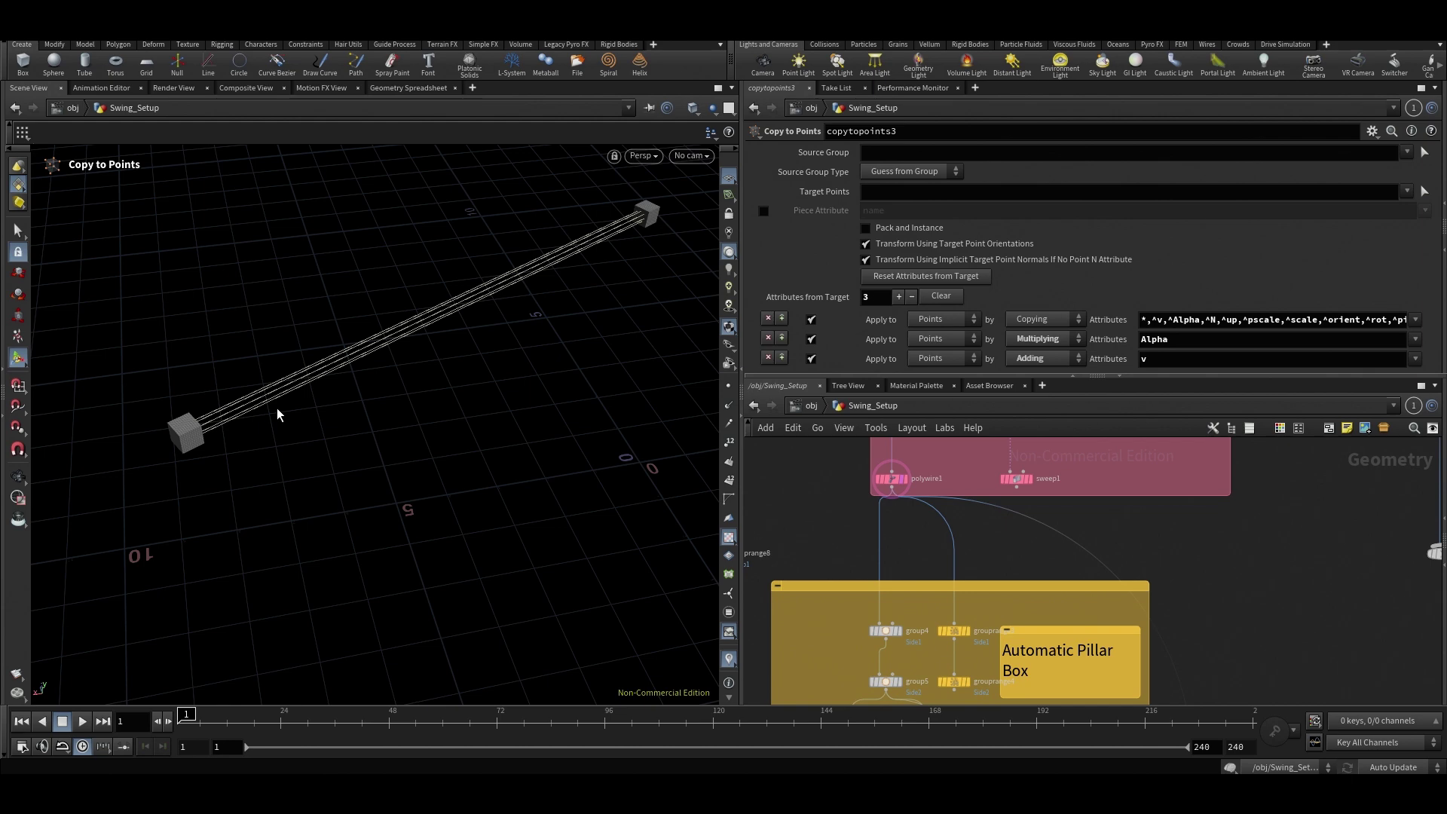
{"action": "left_click_drag", "start_coordinate": [277, 409], "coordinate": [281, 372], "text": "alt"}
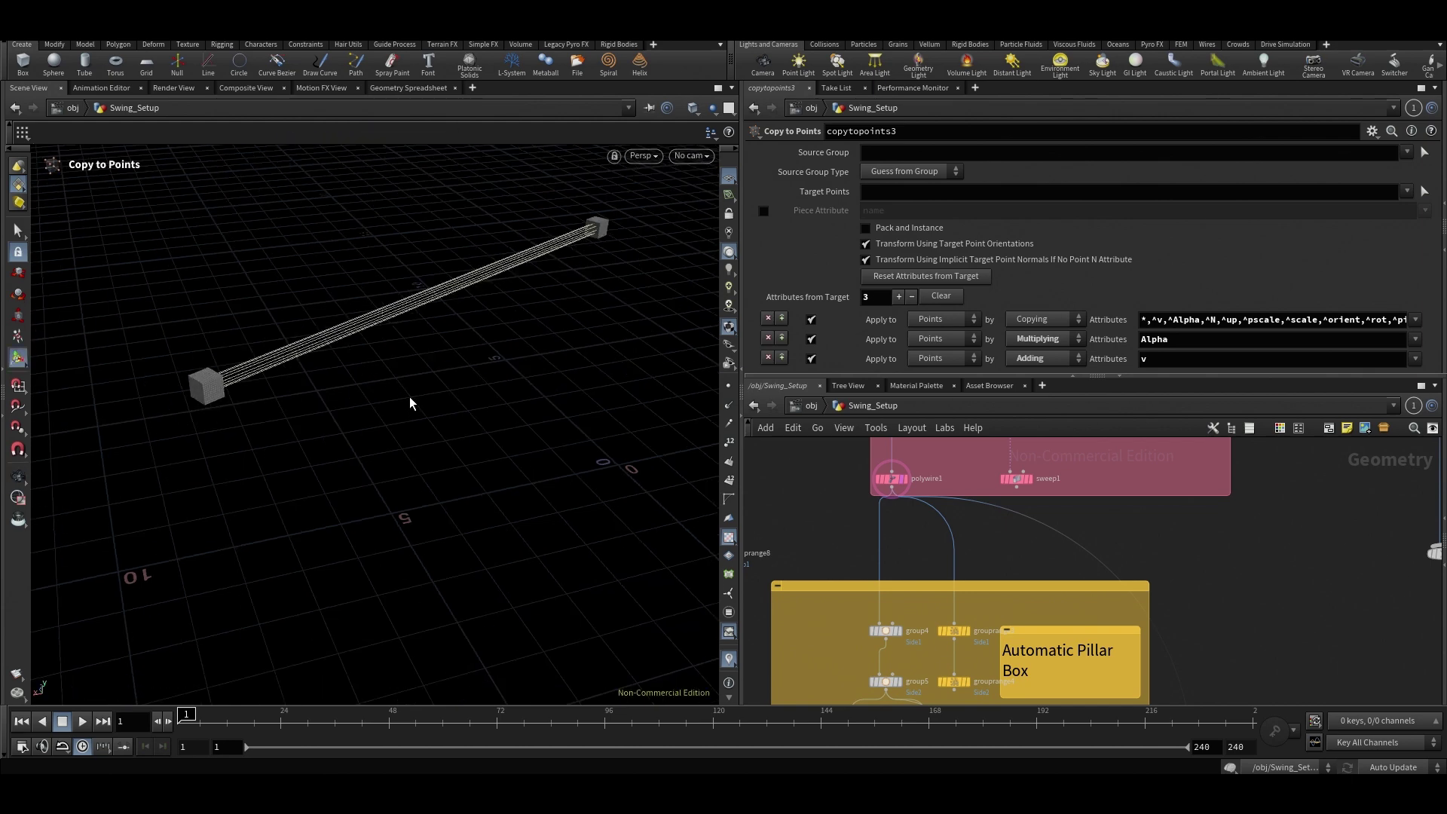
{"action": "key", "text": "Escape"}
Bypass the attribwrangle1 node and inspect how the boxes are oriented at the bar's ends.
{"action": "middle_click_drag", "start_coordinate": [1006, 602], "coordinate": [1001, 479]}
{"action": "middle_click_drag", "start_coordinate": [963, 687], "coordinate": [979, 463]}
{"action": "scroll", "coordinate": [938, 585], "scroll_direction": "up", "scroll_amount": 2}
{"action": "left_click", "coordinate": [858, 576]}
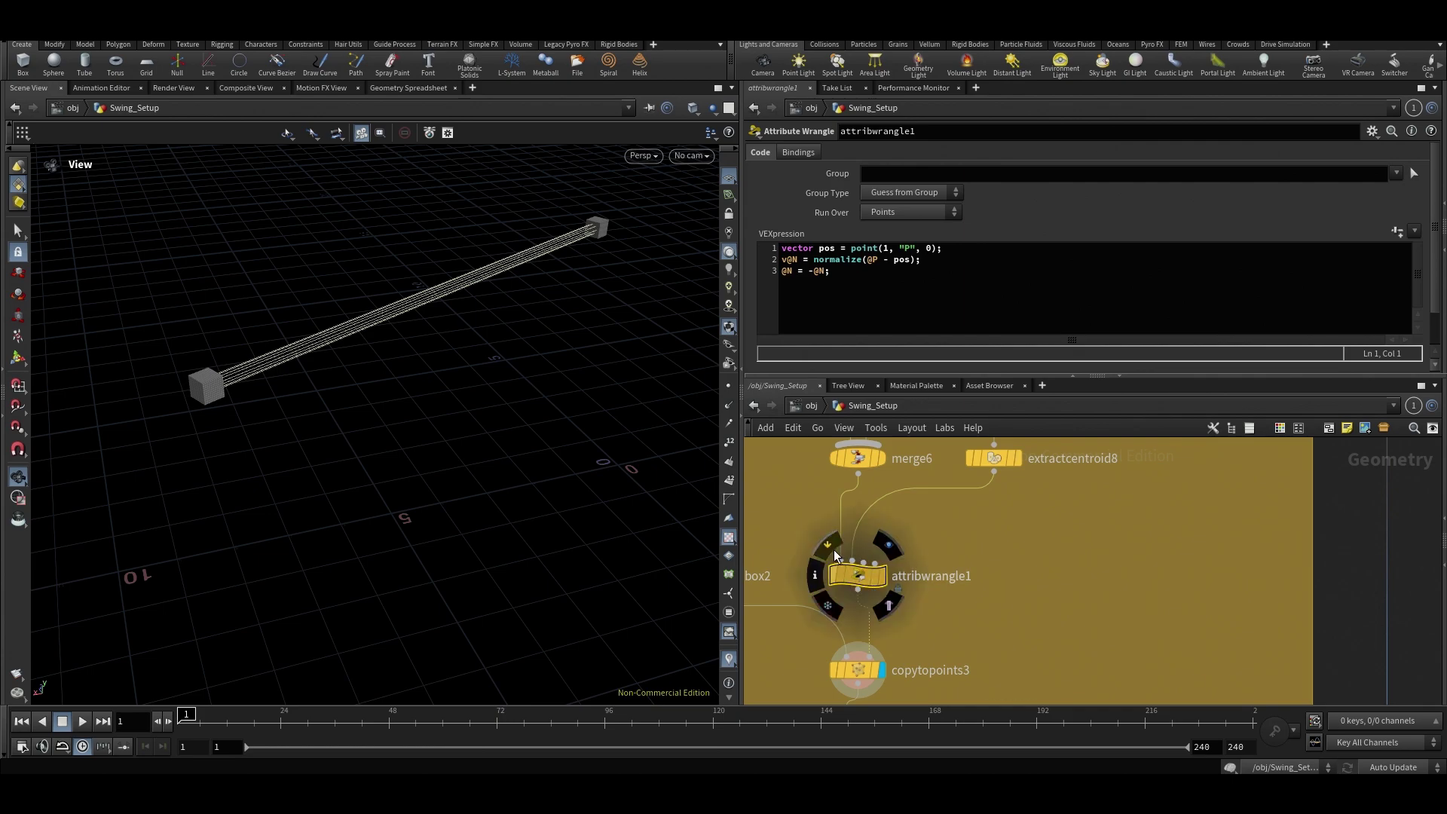
{"action": "left_click", "coordinate": [833, 556]}
{"action": "left_click_drag", "start_coordinate": [291, 426], "coordinate": [288, 419]}
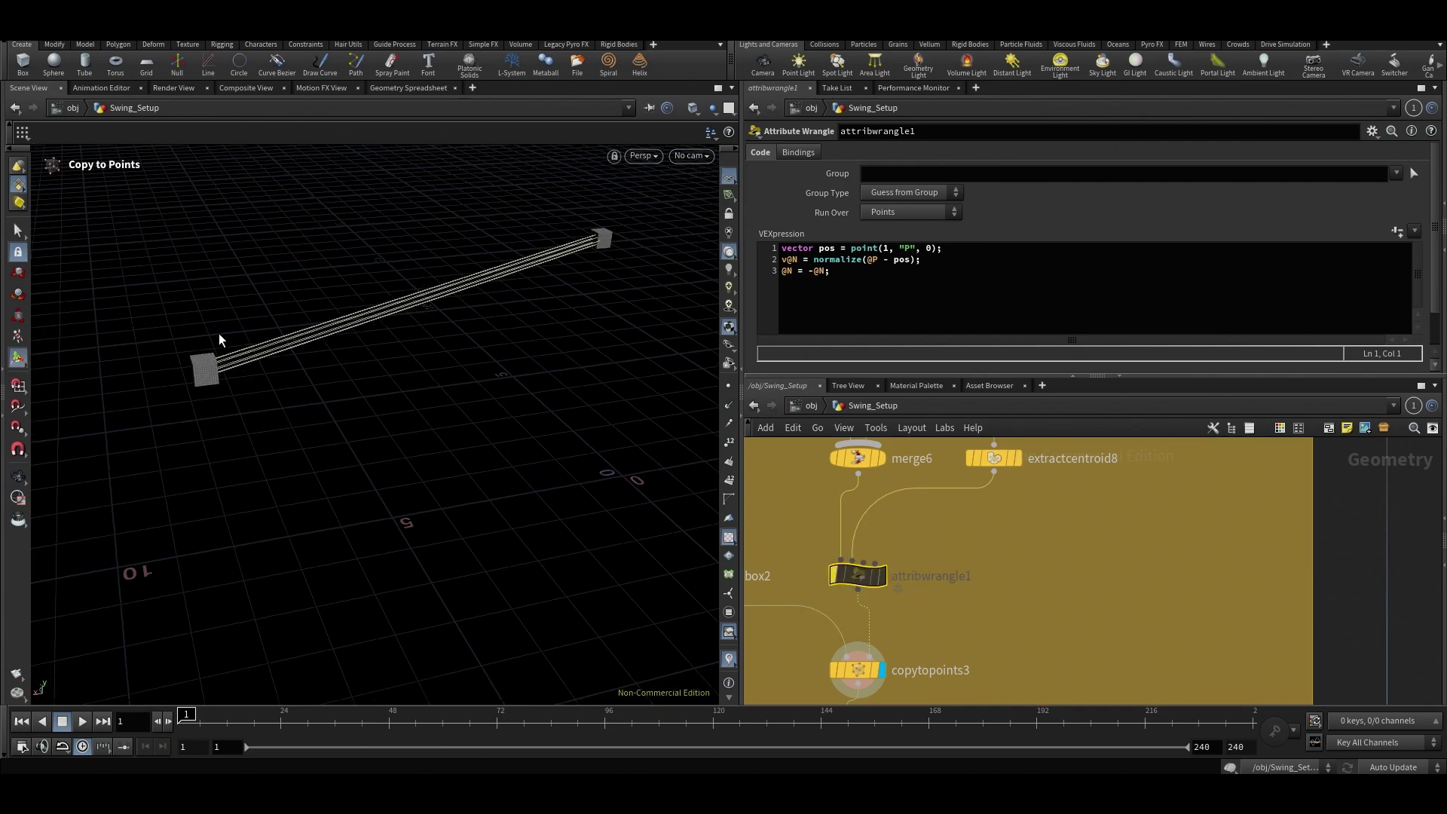
{"action": "left_click_drag", "start_coordinate": [226, 355], "coordinate": [283, 406]}
{"action": "left_click_drag", "start_coordinate": [339, 471], "coordinate": [427, 451]}
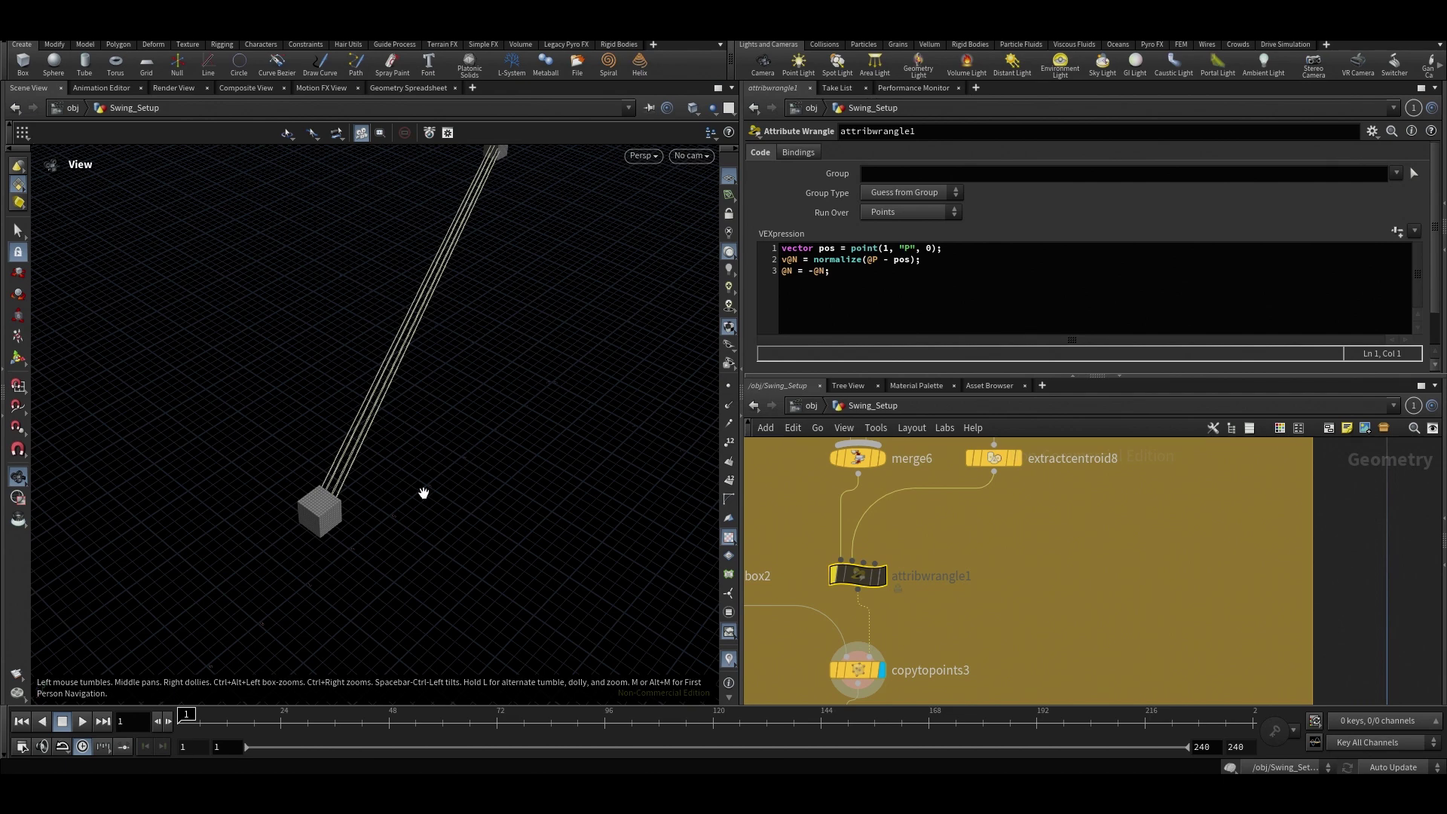
{"action": "left_click_drag", "start_coordinate": [448, 526], "coordinate": [366, 496]}
{"action": "key", "text": "Return"}
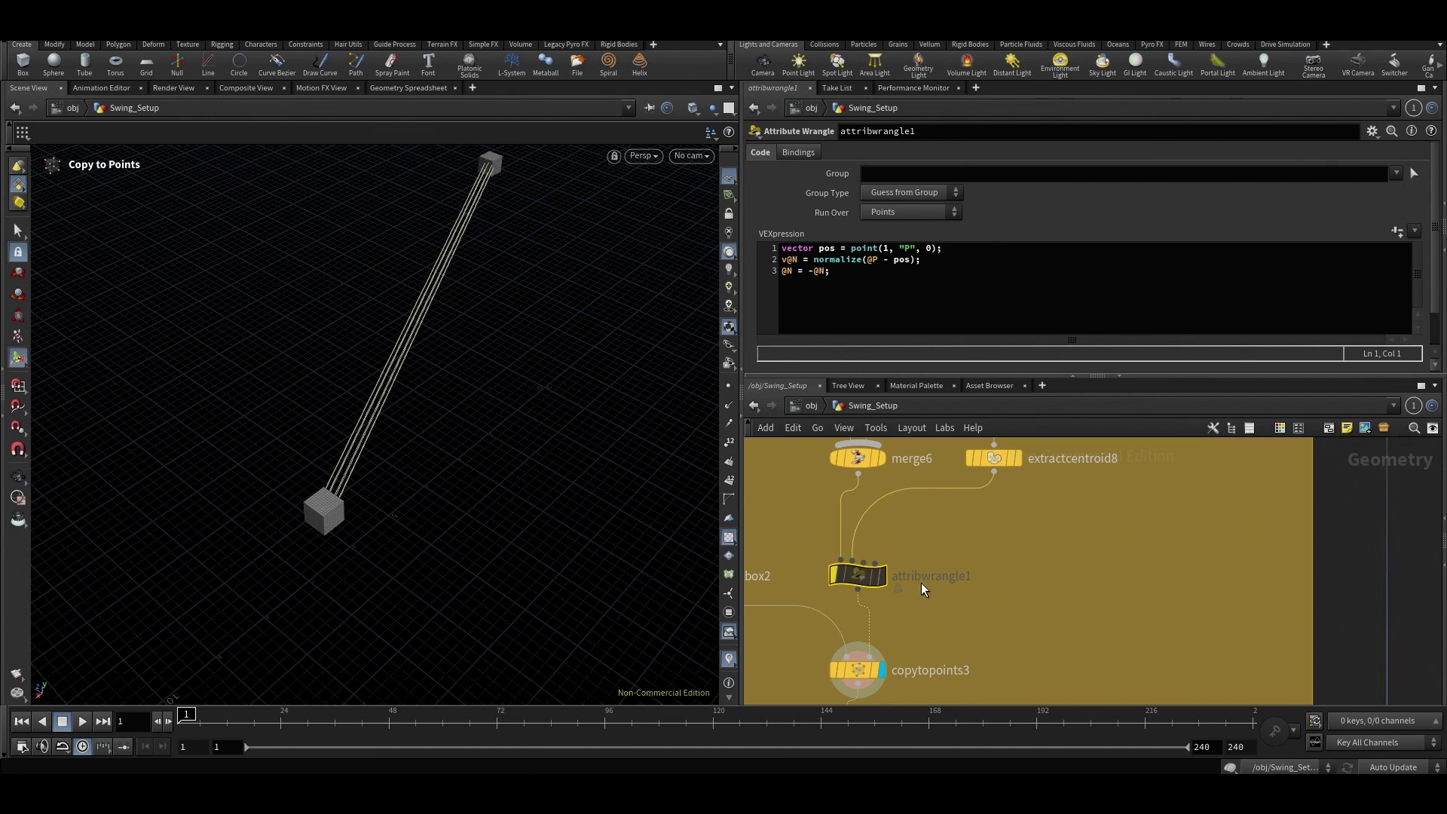
Re-enable the attribwrangle1 node and select it to review its VEX code and the nodes feeding it.
{"action": "middle_click_drag", "start_coordinate": [943, 634], "coordinate": [941, 613]}
{"action": "left_click", "coordinate": [827, 532]}
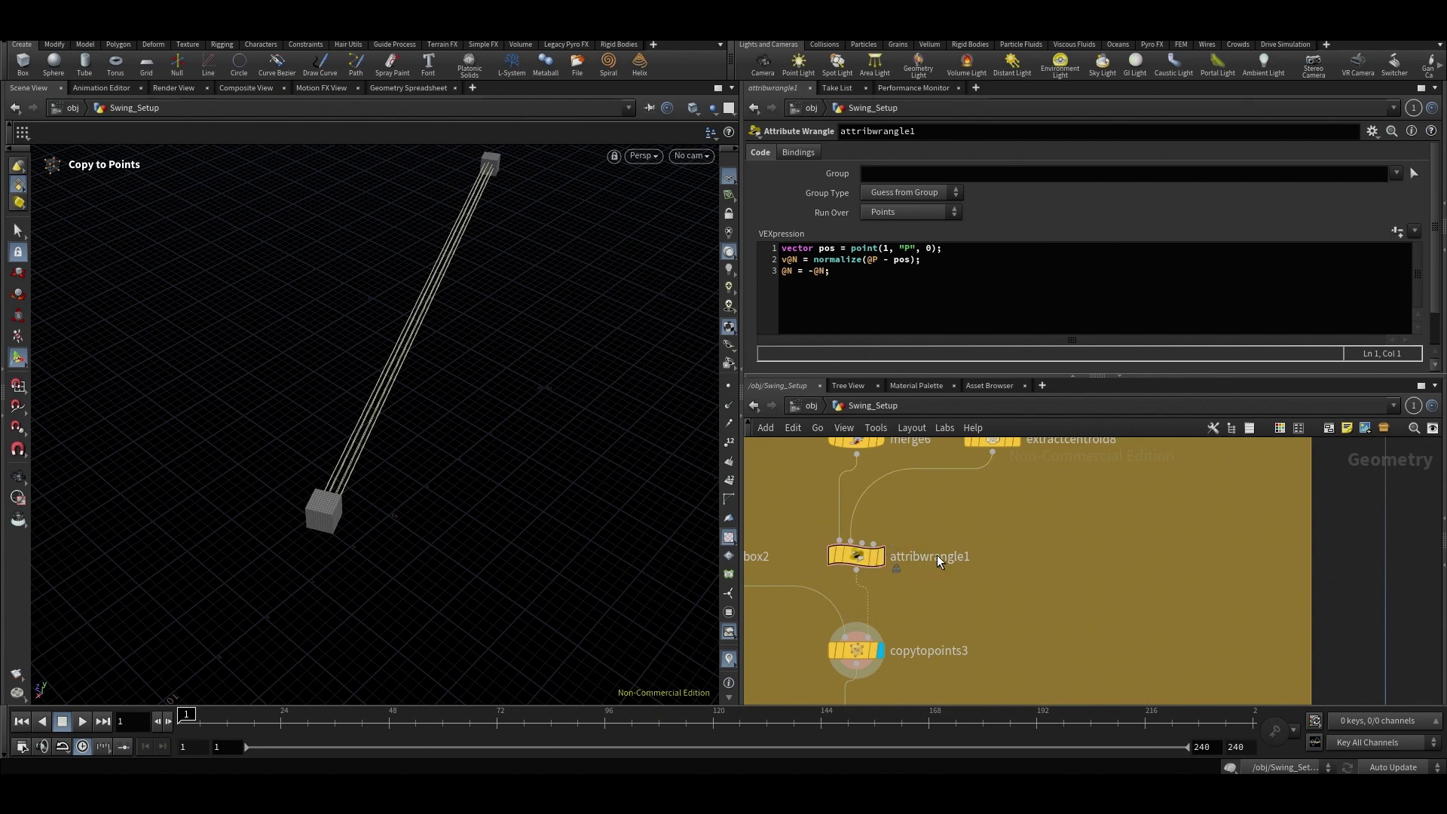
{"action": "left_click_drag", "start_coordinate": [1011, 519], "coordinate": [804, 590]}
{"action": "middle_click_drag", "start_coordinate": [969, 518], "coordinate": [960, 585]}
{"action": "middle_click_drag", "start_coordinate": [926, 493], "coordinate": [1054, 546]}
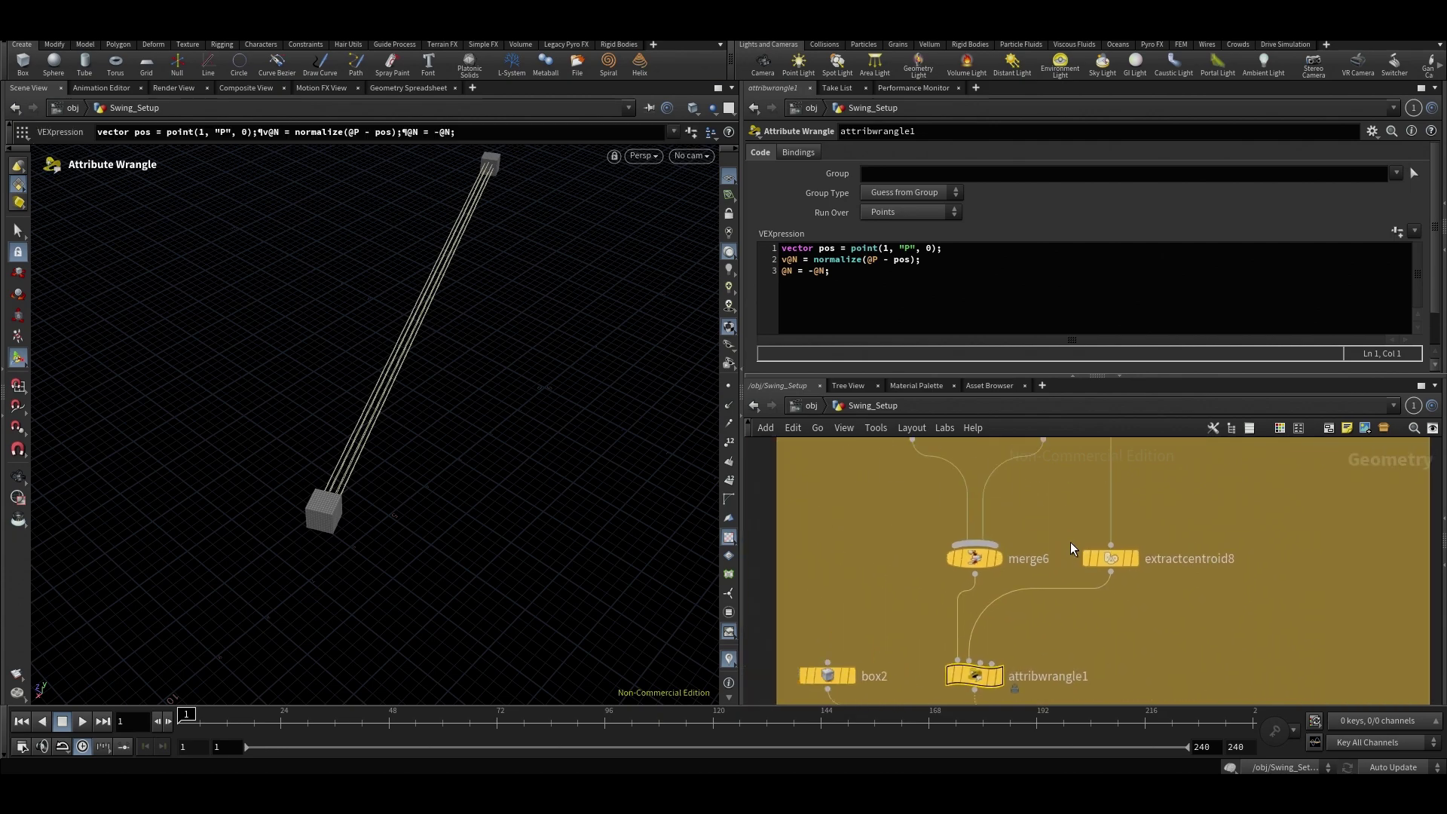
{"action": "scroll", "coordinate": [1068, 530], "scroll_direction": "down", "scroll_amount": 4}
{"action": "scroll", "coordinate": [1064, 523], "scroll_direction": "up", "scroll_amount": 3}
{"action": "left_click_drag", "start_coordinate": [924, 623], "coordinate": [1083, 685]}
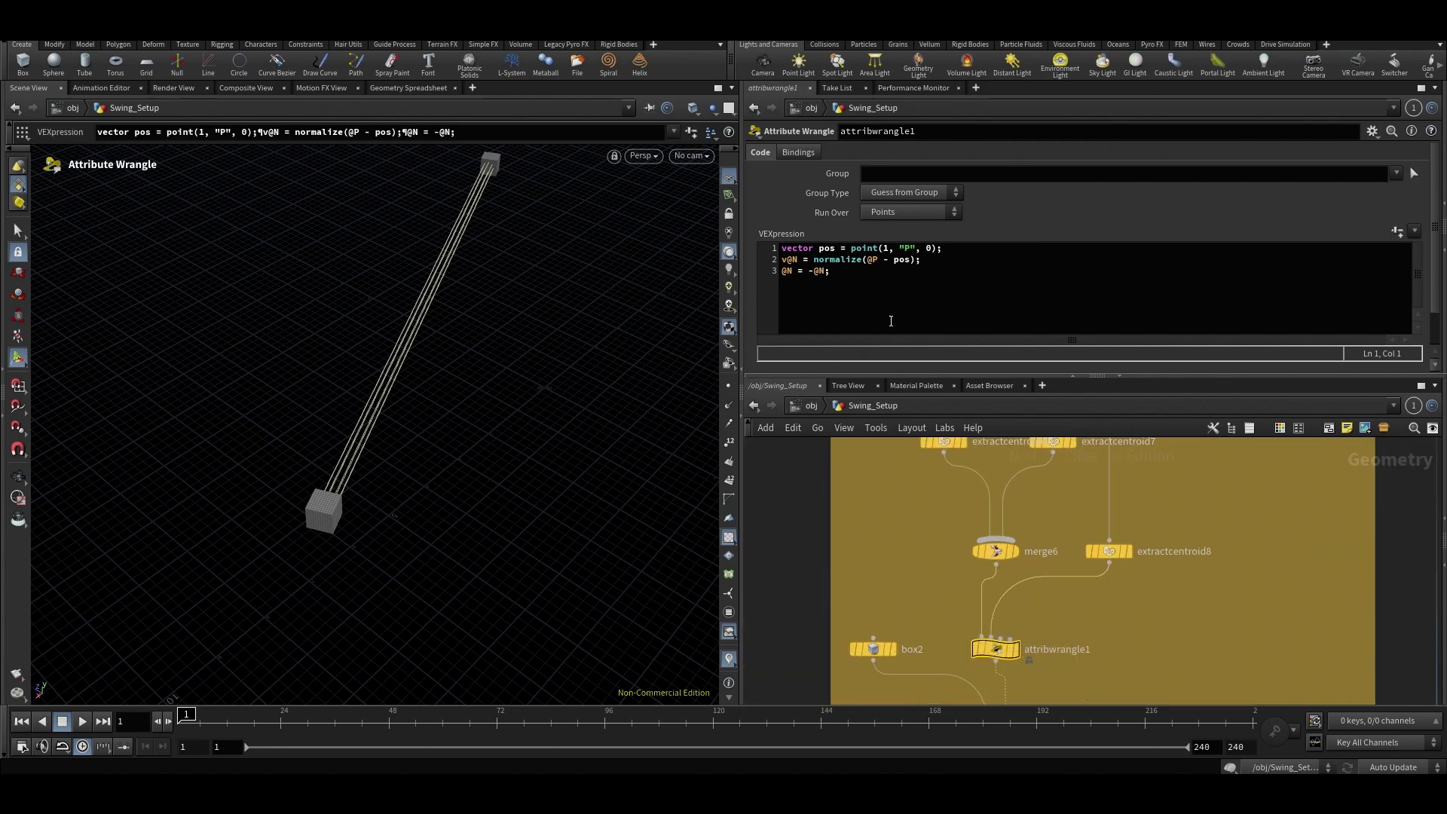
View the boxes along the whole bar, then display the merge6 node and locate it in the overall network.
{"action": "key", "text": "Escape"}
{"action": "left_click_drag", "start_coordinate": [591, 491], "coordinate": [547, 302]}
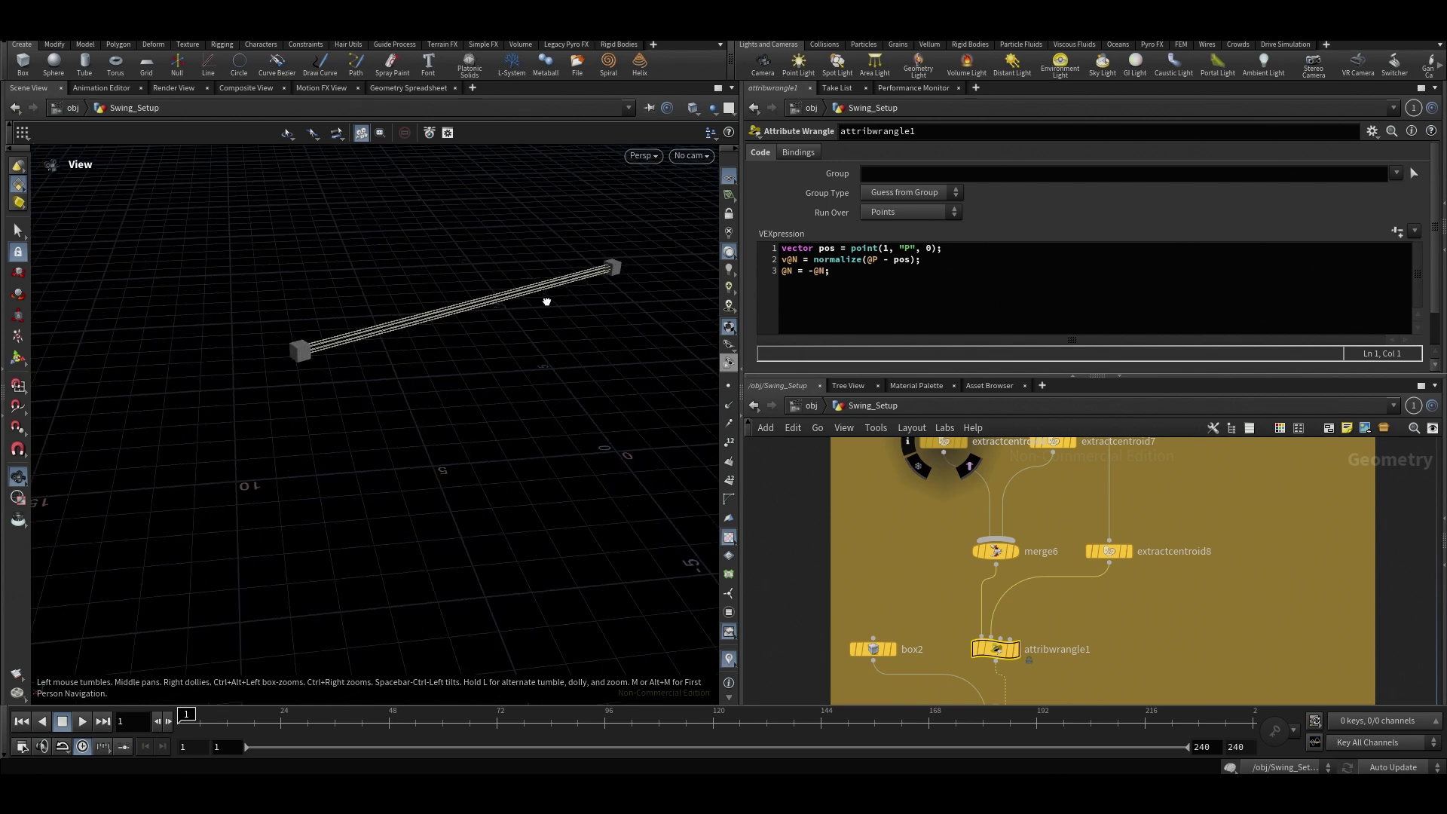
{"action": "key", "text": "Return"}
{"action": "scroll", "coordinate": [1038, 582], "scroll_direction": "down", "scroll_amount": 3}
{"action": "scroll", "coordinate": [978, 540], "scroll_direction": "up", "scroll_amount": 4}
{"action": "left_click", "coordinate": [897, 475]}
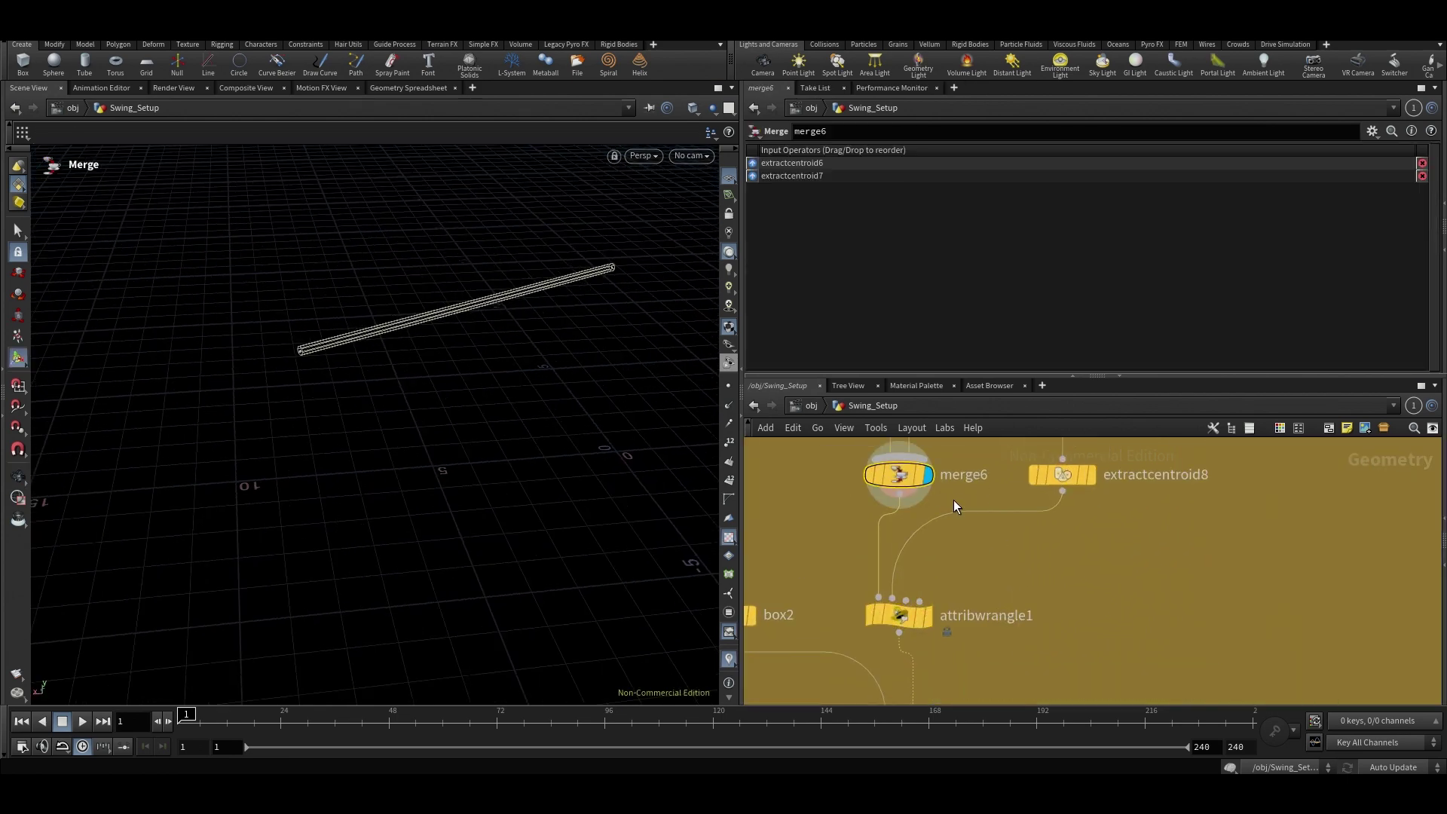
{"action": "scroll", "coordinate": [993, 604], "scroll_direction": "down", "scroll_amount": 3}
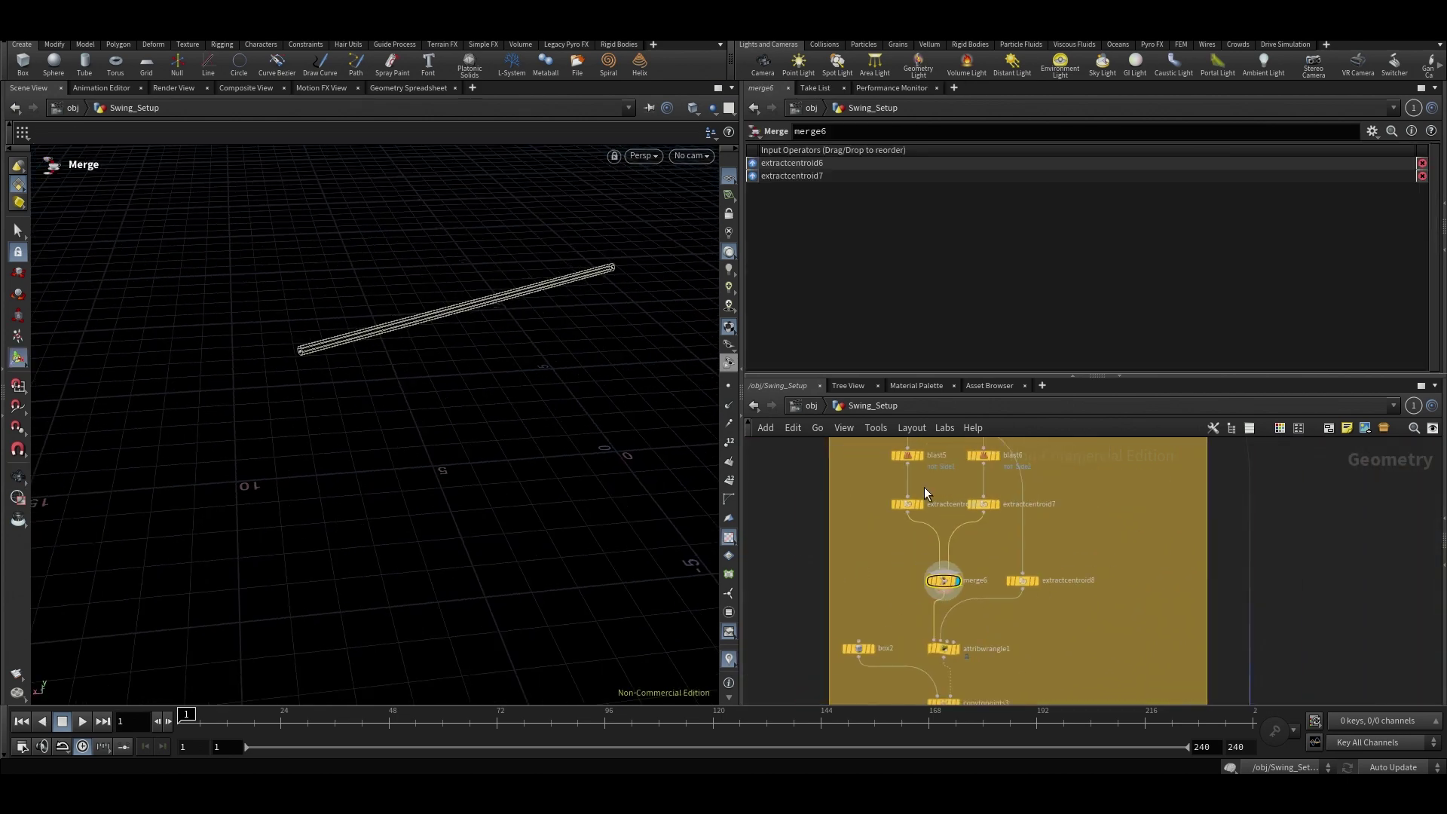
{"action": "scroll", "coordinate": [993, 561], "scroll_direction": "down", "scroll_amount": 5}
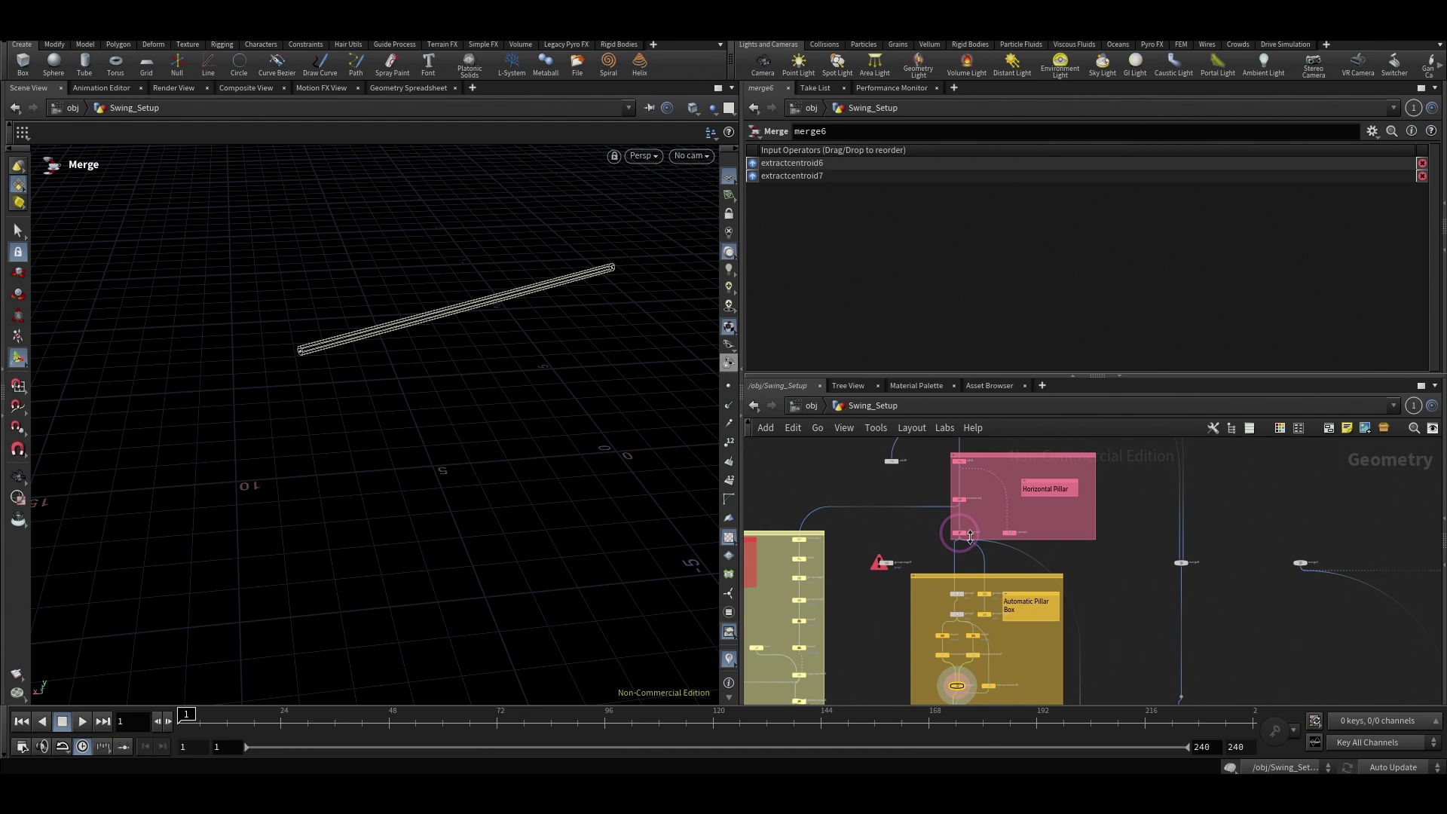
Select the blast5 node above merge6 and display its isolated Side1 group.
{"action": "left_click", "coordinate": [970, 535]}
{"action": "scroll", "coordinate": [979, 552], "scroll_direction": "up", "scroll_amount": 5}
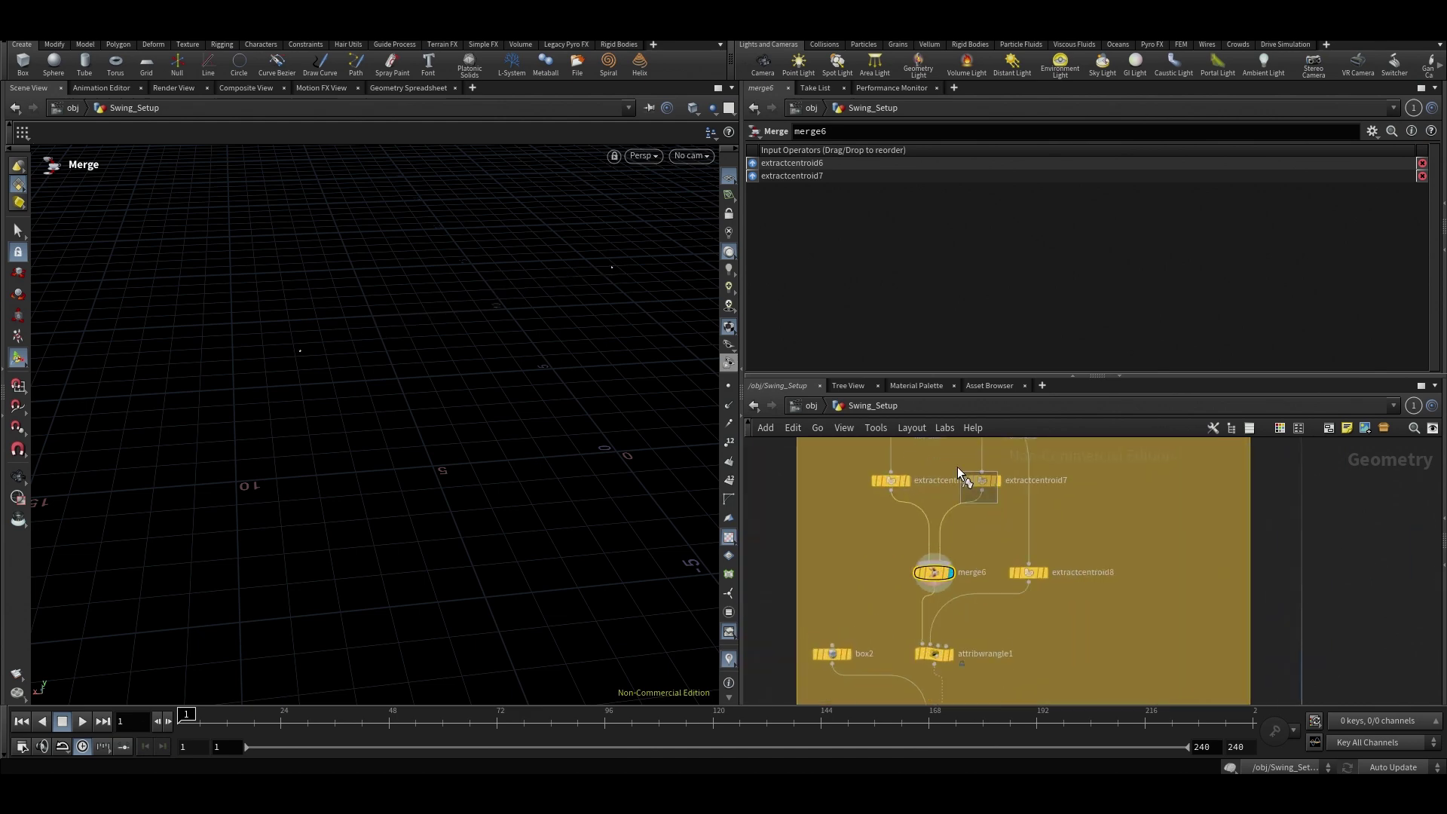
{"action": "left_click", "coordinate": [942, 480]}
{"action": "middle_click_drag", "start_coordinate": [920, 457], "coordinate": [917, 544]}
{"action": "left_click", "coordinate": [882, 511]}
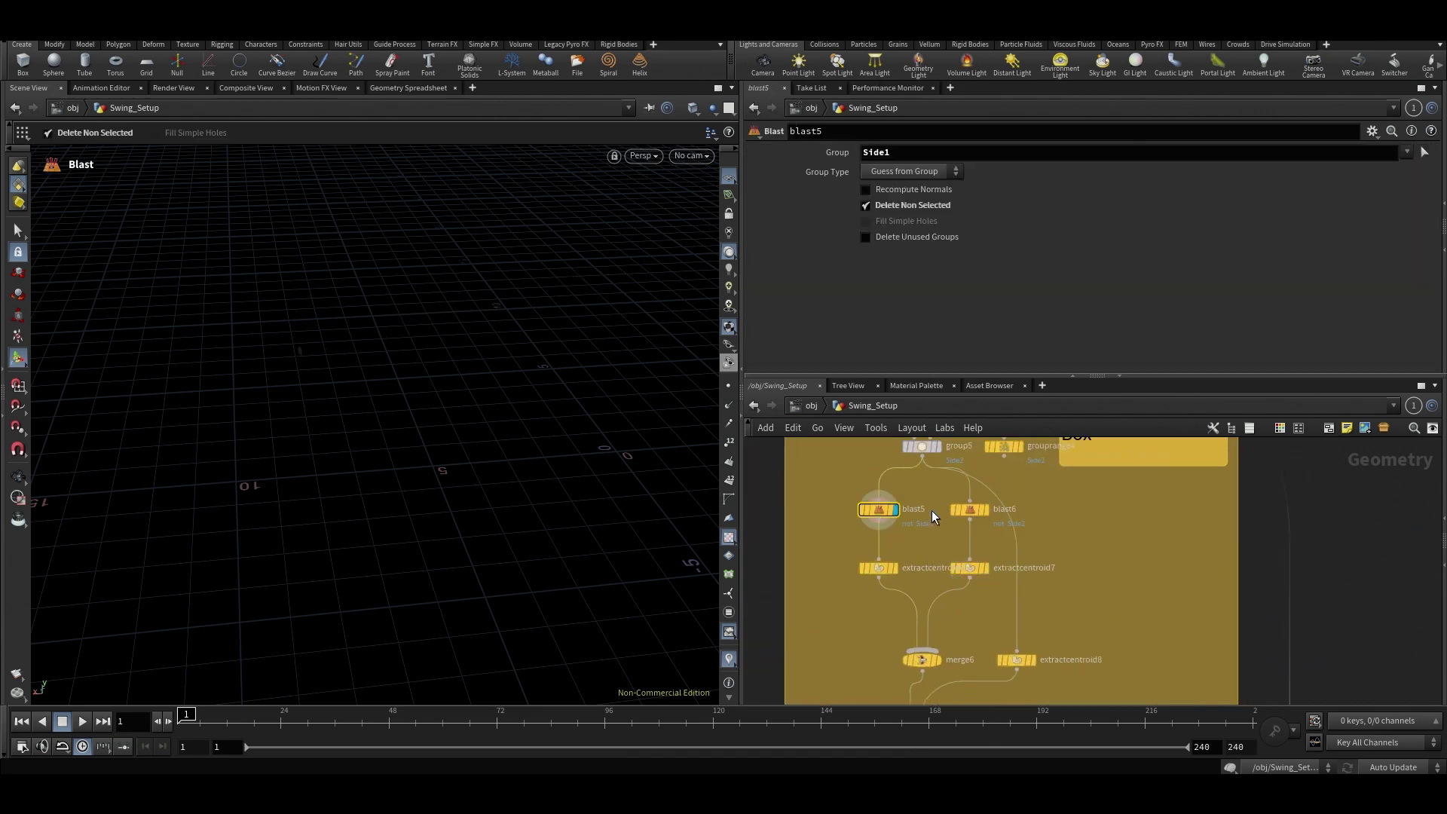
{"action": "left_click", "coordinate": [928, 448]}
{"action": "left_click", "coordinate": [875, 509]}
Display the blast6 node and frame the isolated Side2 end cap to inspect it from the side.
{"action": "left_click", "coordinate": [969, 509]}
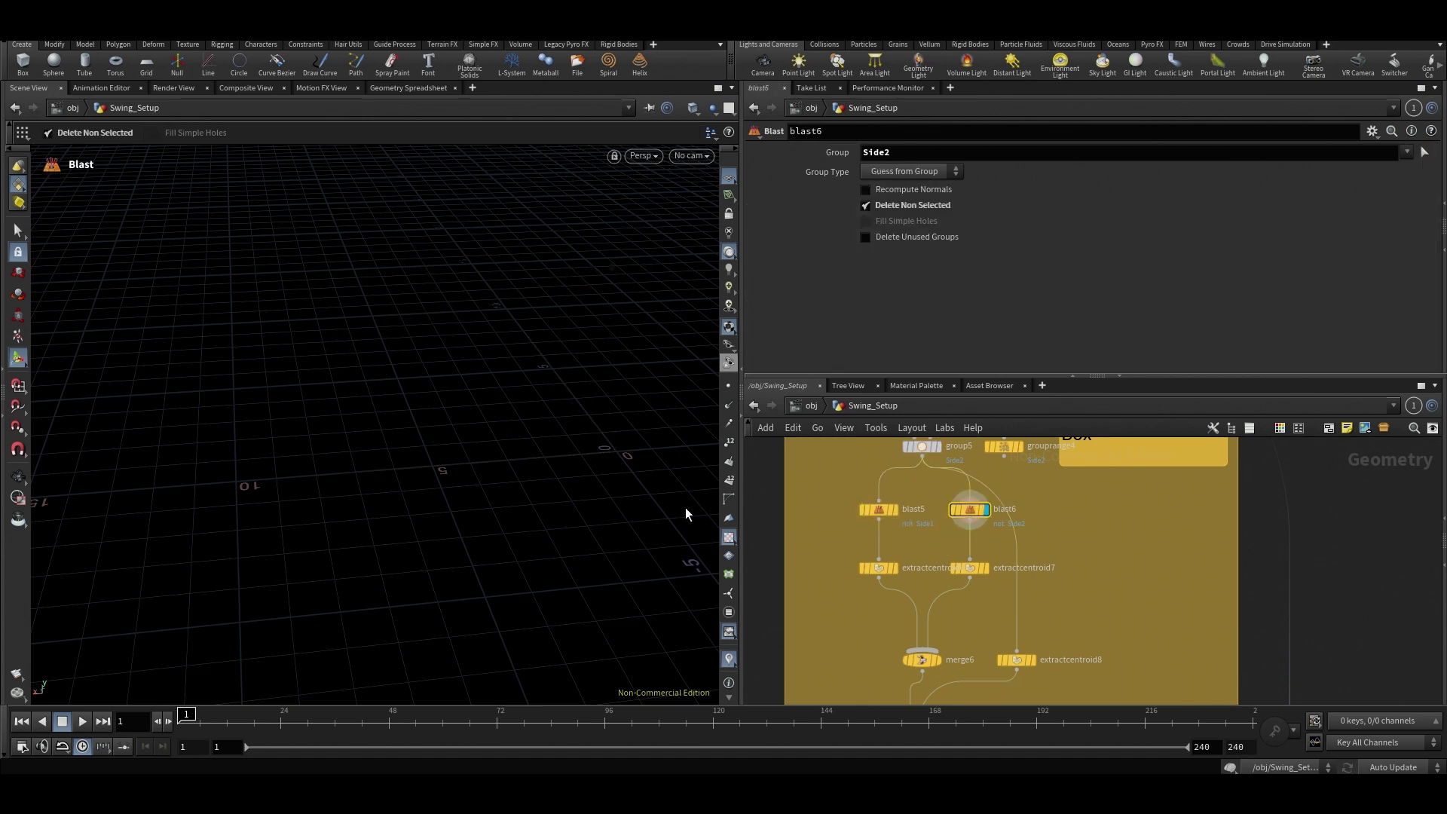
{"action": "key", "text": "space+f"}
{"action": "right_click_drag", "start_coordinate": [434, 386], "coordinate": [465, 417]}
{"action": "left_click_drag", "start_coordinate": [465, 416], "coordinate": [349, 398]}
{"action": "right_click_drag", "start_coordinate": [349, 397], "coordinate": [422, 429]}
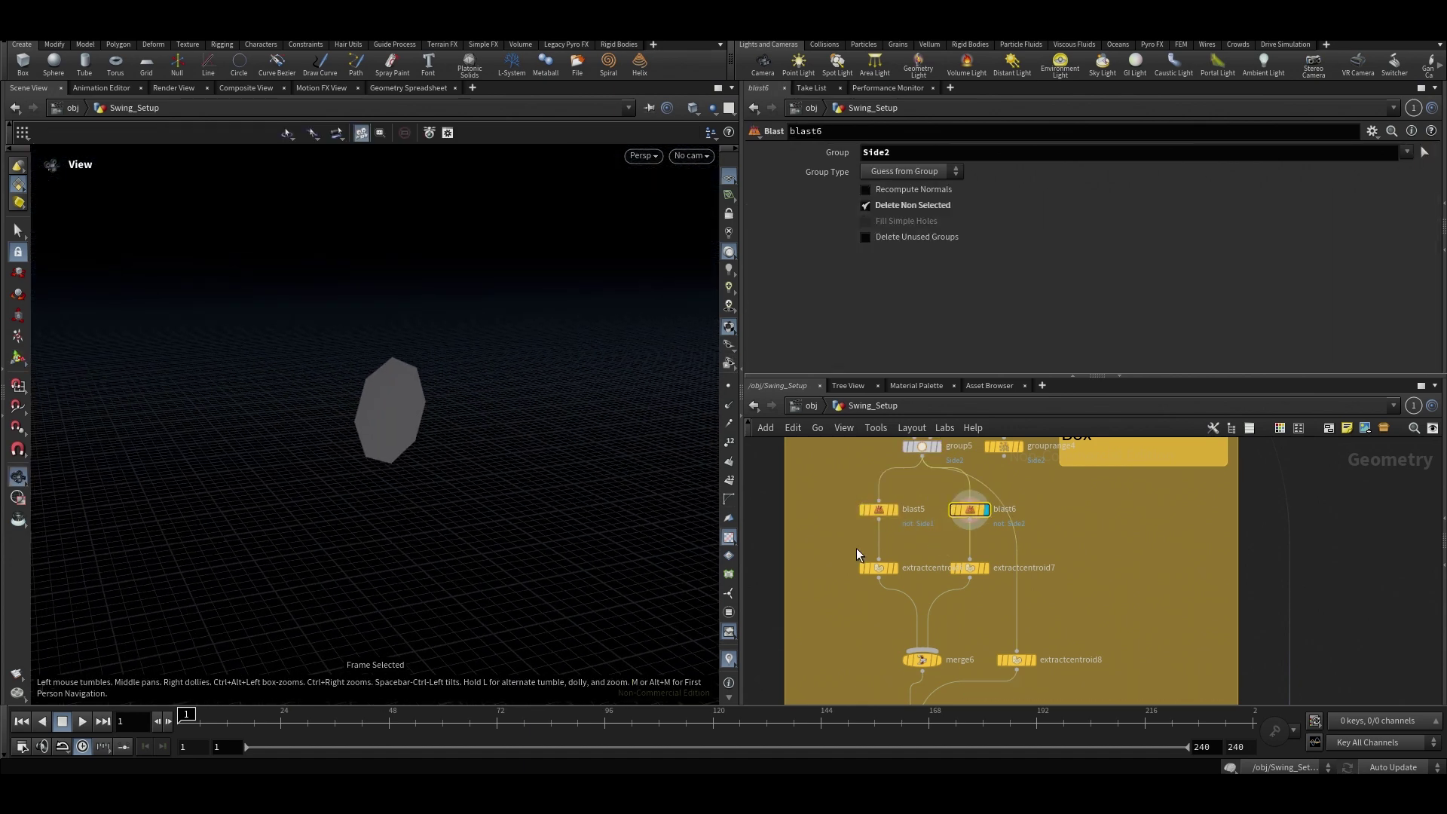
{"action": "scroll", "coordinate": [871, 568], "scroll_direction": "up", "scroll_amount": 3}
{"action": "middle_click_drag", "start_coordinate": [956, 509], "coordinate": [890, 556]}
{"action": "scroll", "coordinate": [890, 556], "scroll_direction": "down", "scroll_amount": 3}
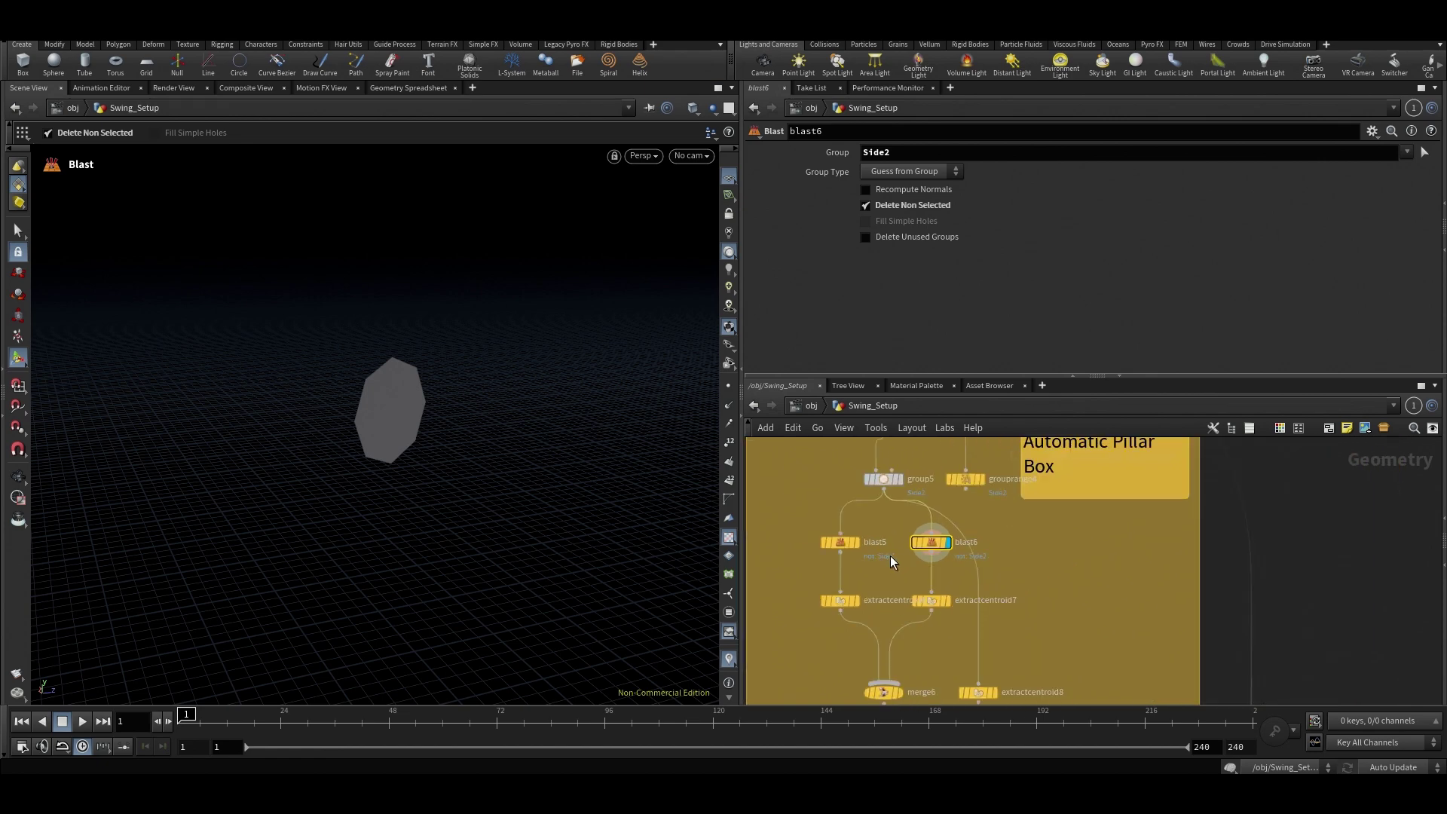
Display the two end-cap centroid nodes in turn, then display merge6 and view both centroid points together.
{"action": "left_click", "coordinate": [926, 600]}
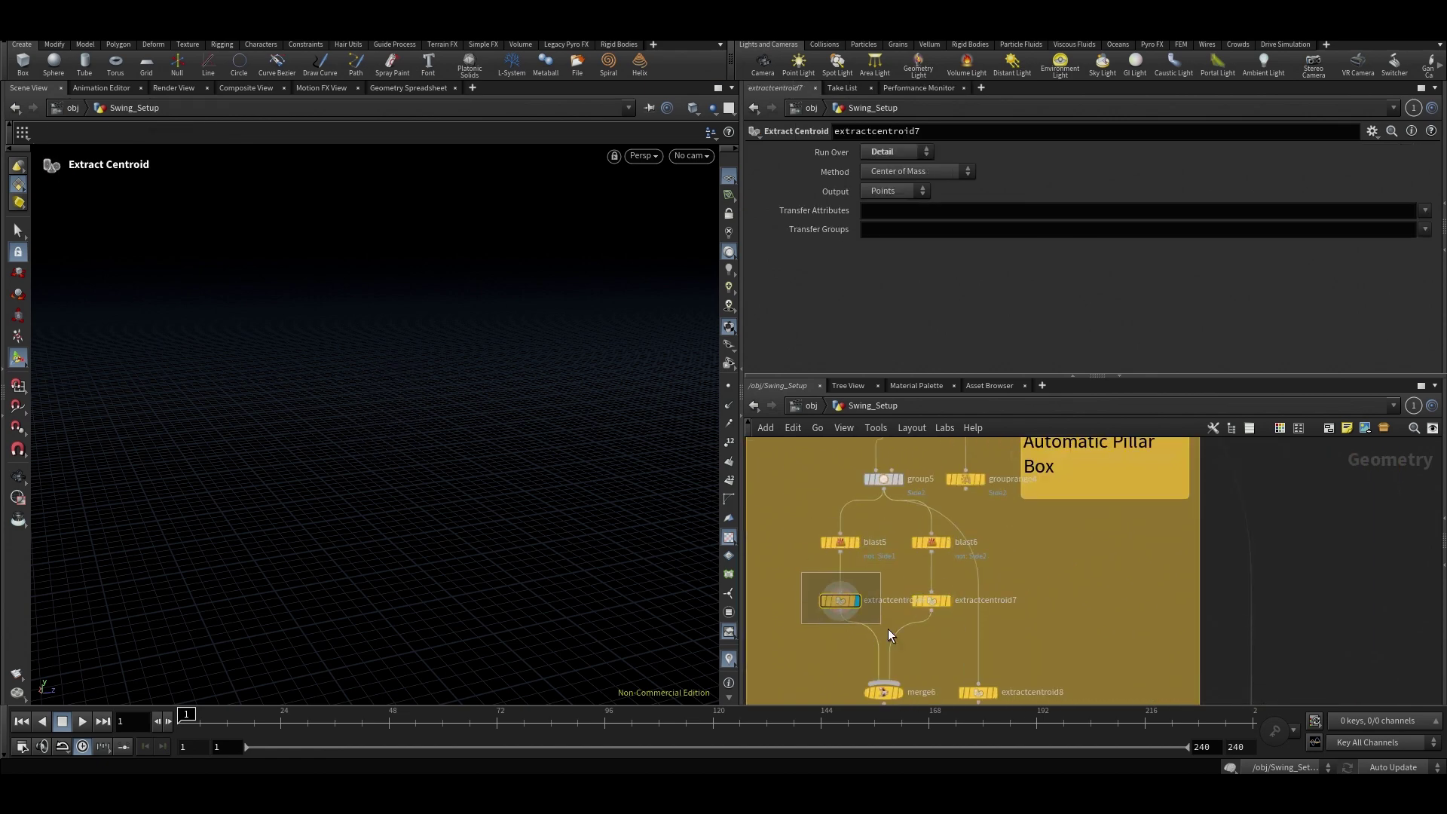
{"action": "scroll", "coordinate": [921, 564], "scroll_direction": "up", "scroll_amount": 3}
{"action": "left_click", "coordinate": [864, 630]}
{"action": "key", "text": "space+g"}
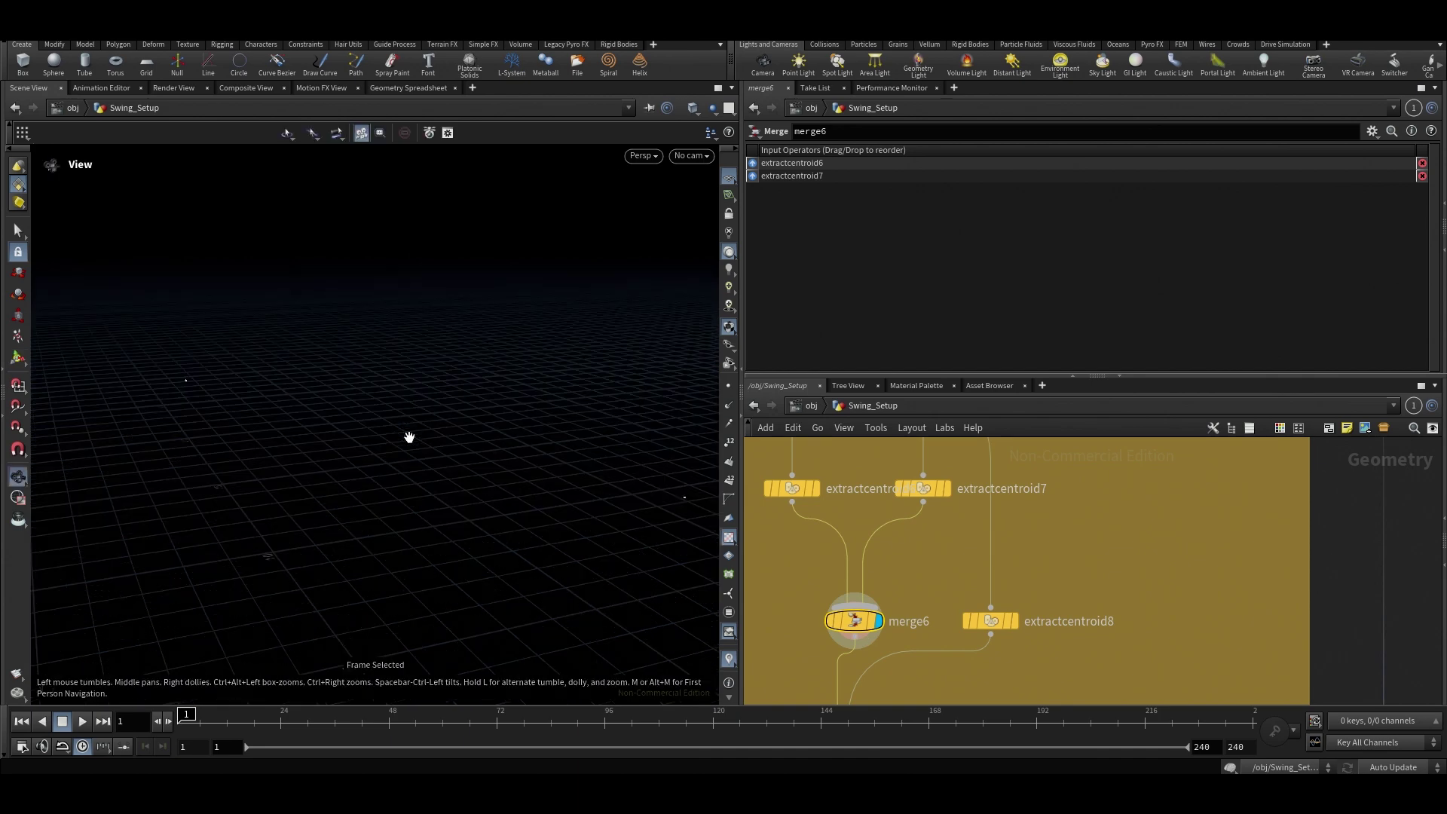
{"action": "left_click_drag", "start_coordinate": [407, 433], "coordinate": [550, 461]}
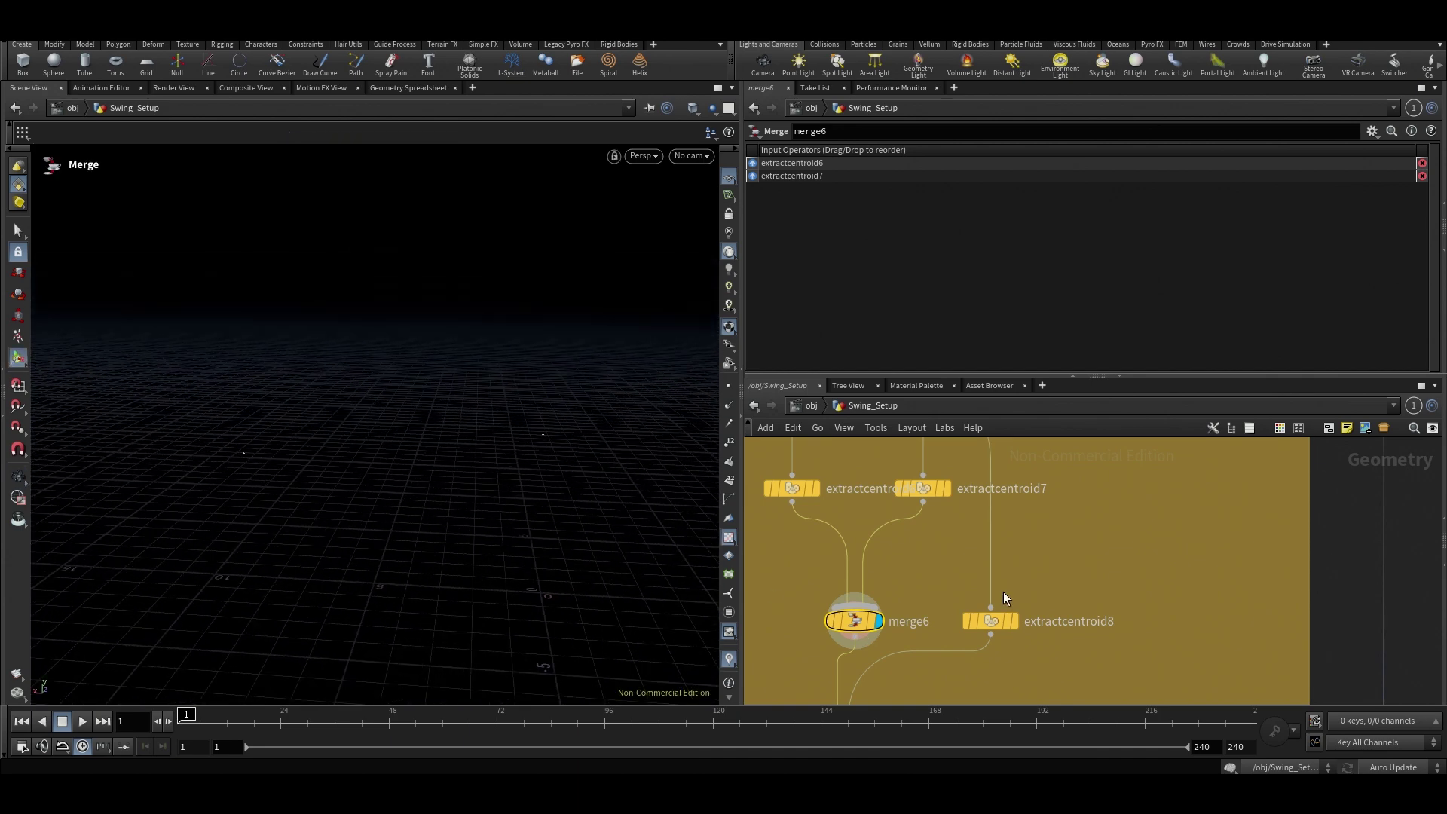
Trace the network back up to the group5 node and display the whole bar with its Side2 group settings.
{"action": "scroll", "coordinate": [969, 549], "scroll_direction": "down", "scroll_amount": 2}
{"action": "middle_click_drag", "start_coordinate": [969, 548], "coordinate": [917, 682]}
{"action": "scroll", "coordinate": [831, 517], "scroll_direction": "down", "scroll_amount": 3}
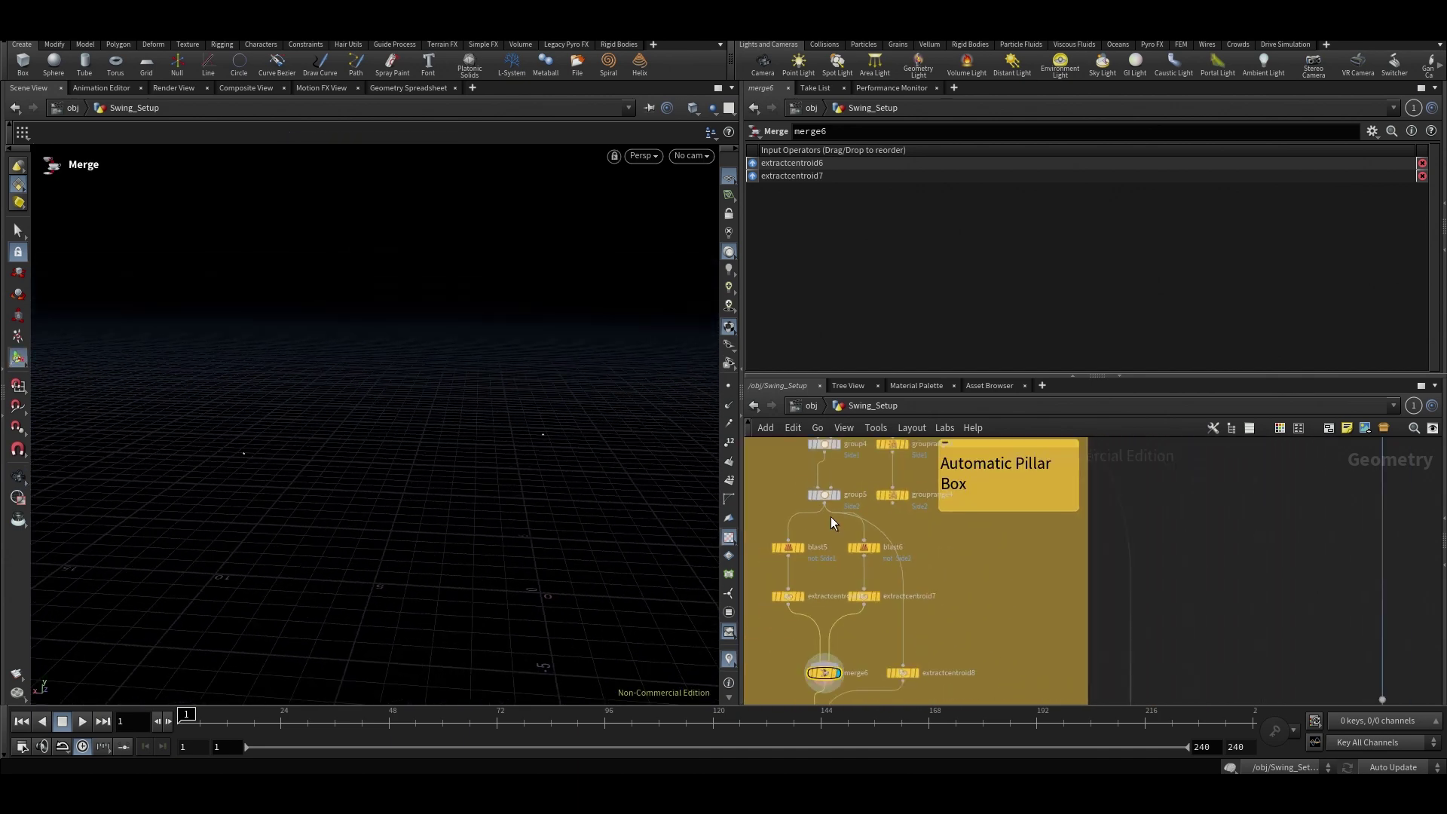
{"action": "middle_click_drag", "start_coordinate": [935, 579], "coordinate": [939, 506]}
{"action": "scroll", "coordinate": [865, 594], "scroll_direction": "up", "scroll_amount": 3}
{"action": "middle_click_drag", "start_coordinate": [880, 582], "coordinate": [925, 646]}
{"action": "scroll", "coordinate": [925, 646], "scroll_direction": "down", "scroll_amount": 3}
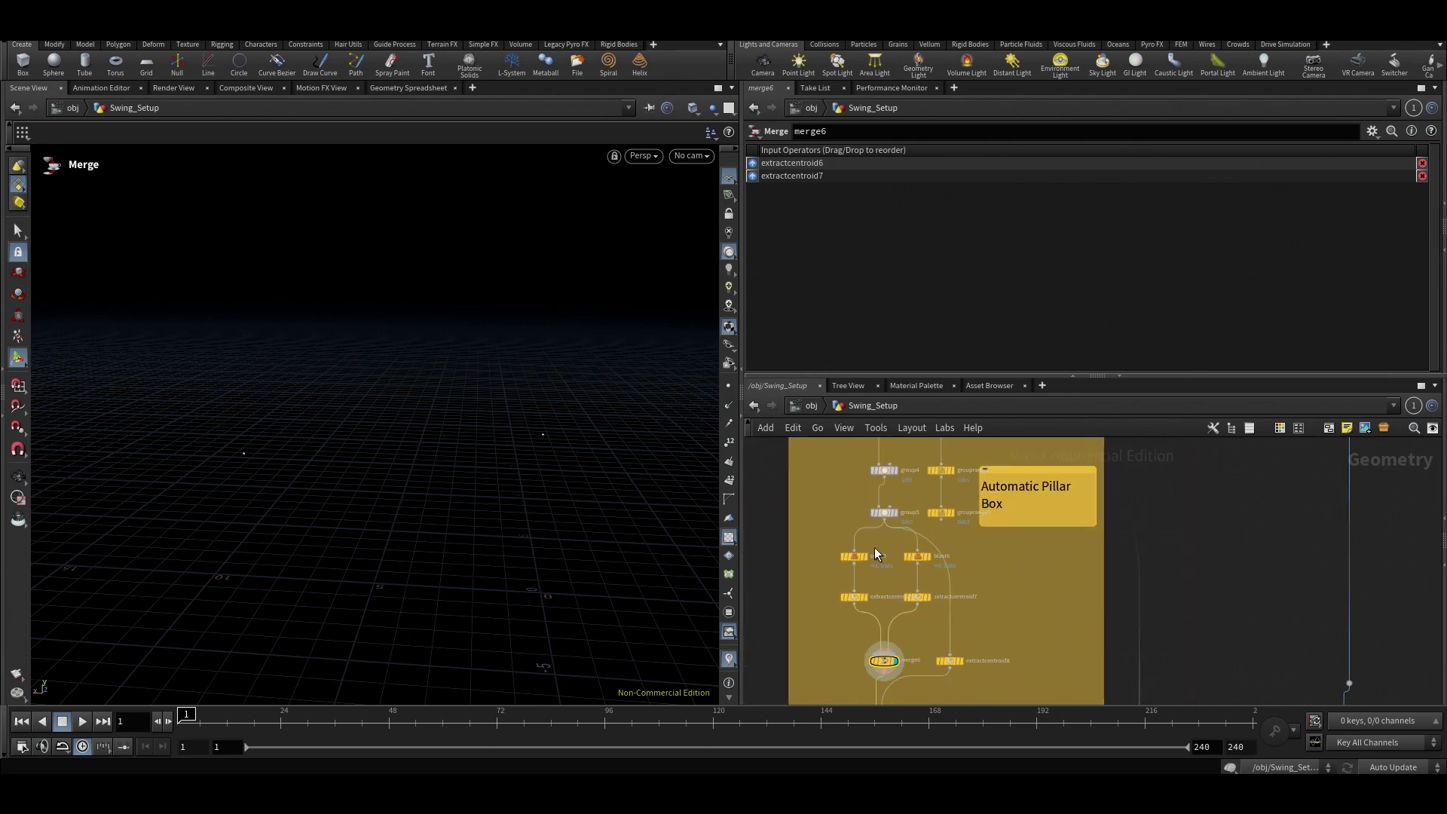
{"action": "scroll", "coordinate": [875, 547], "scroll_direction": "up", "scroll_amount": 3}
{"action": "middle_click_drag", "start_coordinate": [874, 547], "coordinate": [889, 622]}
{"action": "key", "text": "r"}
{"action": "left_click", "coordinate": [892, 559]}
{"action": "left_click", "coordinate": [893, 559]}
Move extractcentroid8 up beside blast6 and add a dot that routes its wire around the merge6 branch.
{"action": "middle_click_drag", "start_coordinate": [1047, 635], "coordinate": [1042, 498]}
{"action": "scroll", "coordinate": [1043, 499], "scroll_direction": "down", "scroll_amount": 2}
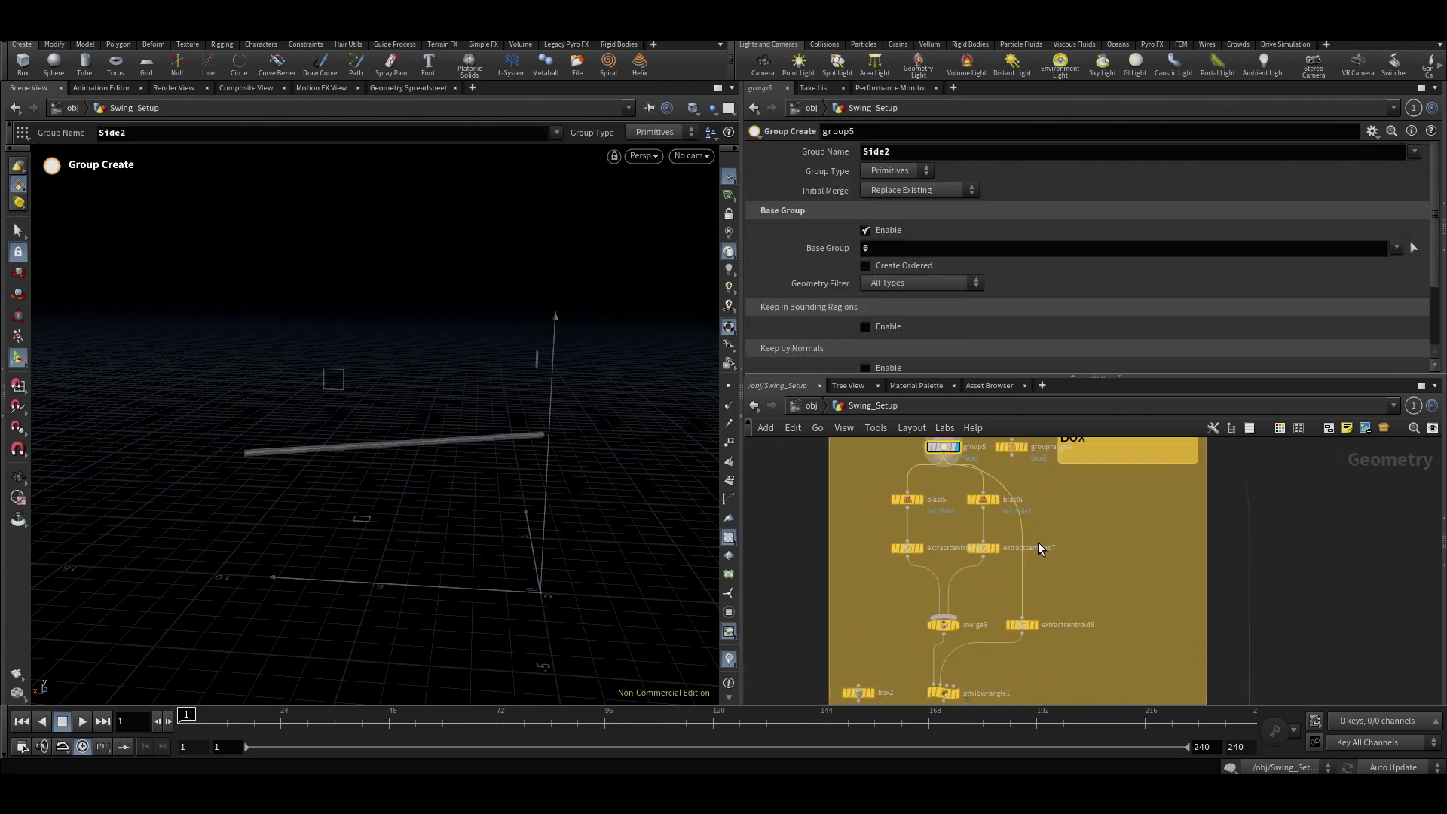
{"action": "left_click_drag", "start_coordinate": [1028, 625], "coordinate": [1091, 503]}
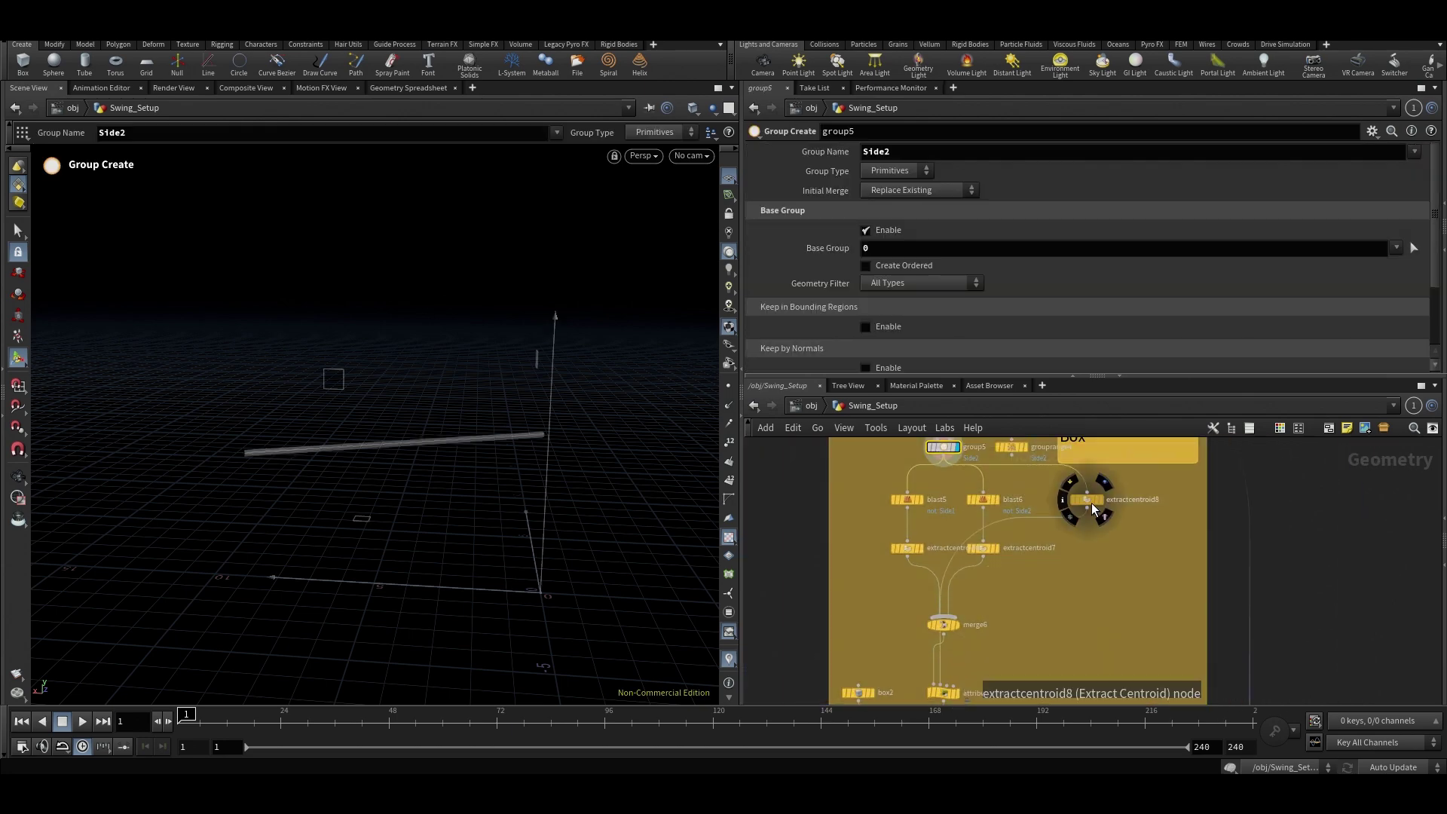
{"action": "left_click_drag", "start_coordinate": [965, 543], "coordinate": [1090, 625], "text": "alt"}
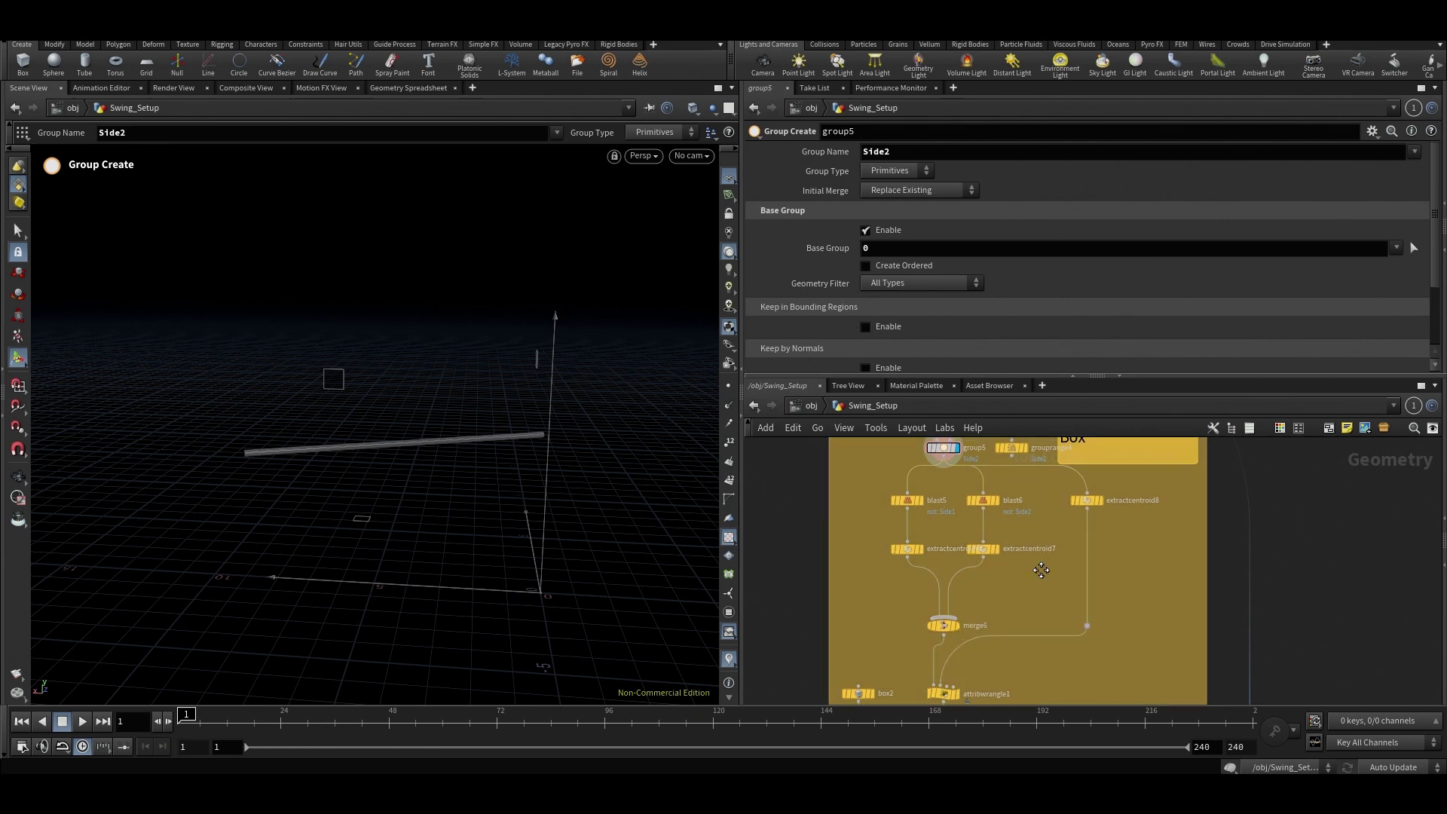
Select the two blast nodes, then extractcentroid8, to compare the end-cap branches with the whole-bar centroid branch.
{"action": "middle_click_drag", "start_coordinate": [1042, 571], "coordinate": [1033, 607]}
{"action": "scroll", "coordinate": [961, 554], "scroll_direction": "up", "scroll_amount": 2}
{"action": "left_click_drag", "start_coordinate": [831, 502], "coordinate": [1013, 544]}
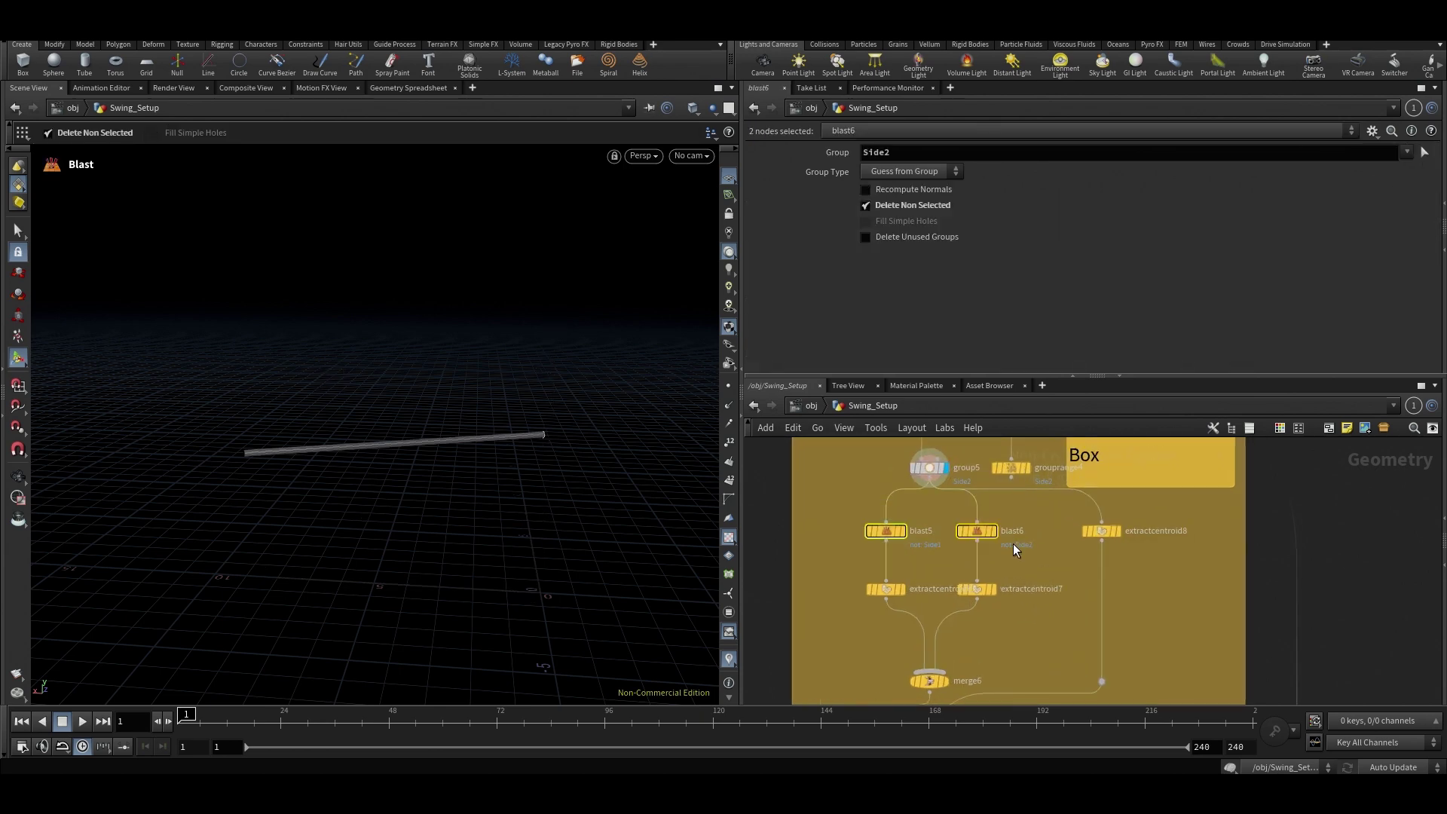
{"action": "left_click", "coordinate": [1069, 543]}
{"action": "middle_click_drag", "start_coordinate": [1063, 531], "coordinate": [1058, 536]}
{"action": "scroll", "coordinate": [1059, 537], "scroll_direction": "up", "scroll_amount": 2}
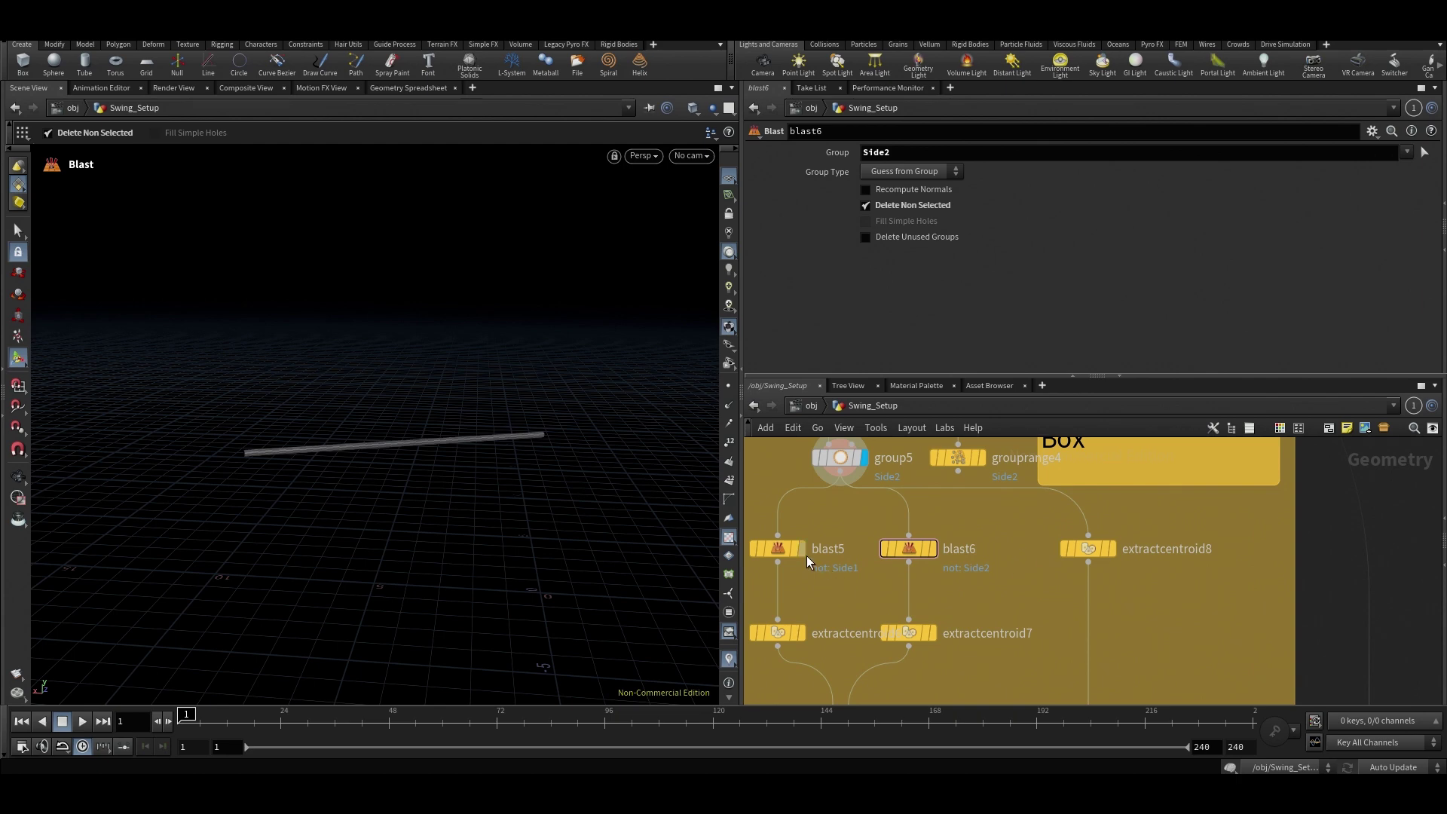
{"action": "left_click", "coordinate": [1070, 549]}
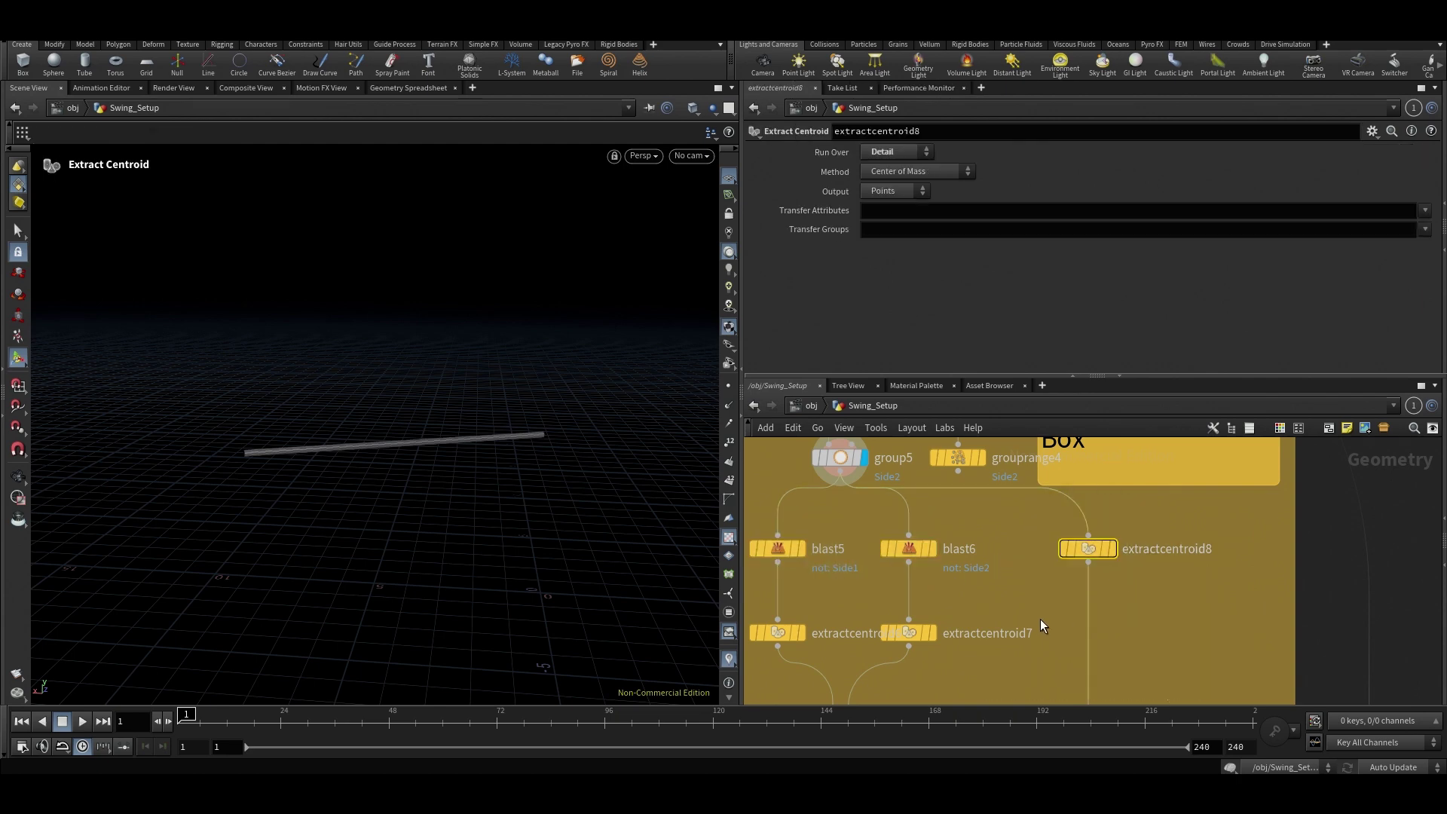
Follow the extractcentroid8 wire down the network and display the attribwrangle1 node.
{"action": "scroll", "coordinate": [1036, 591], "scroll_direction": "down", "scroll_amount": 3}
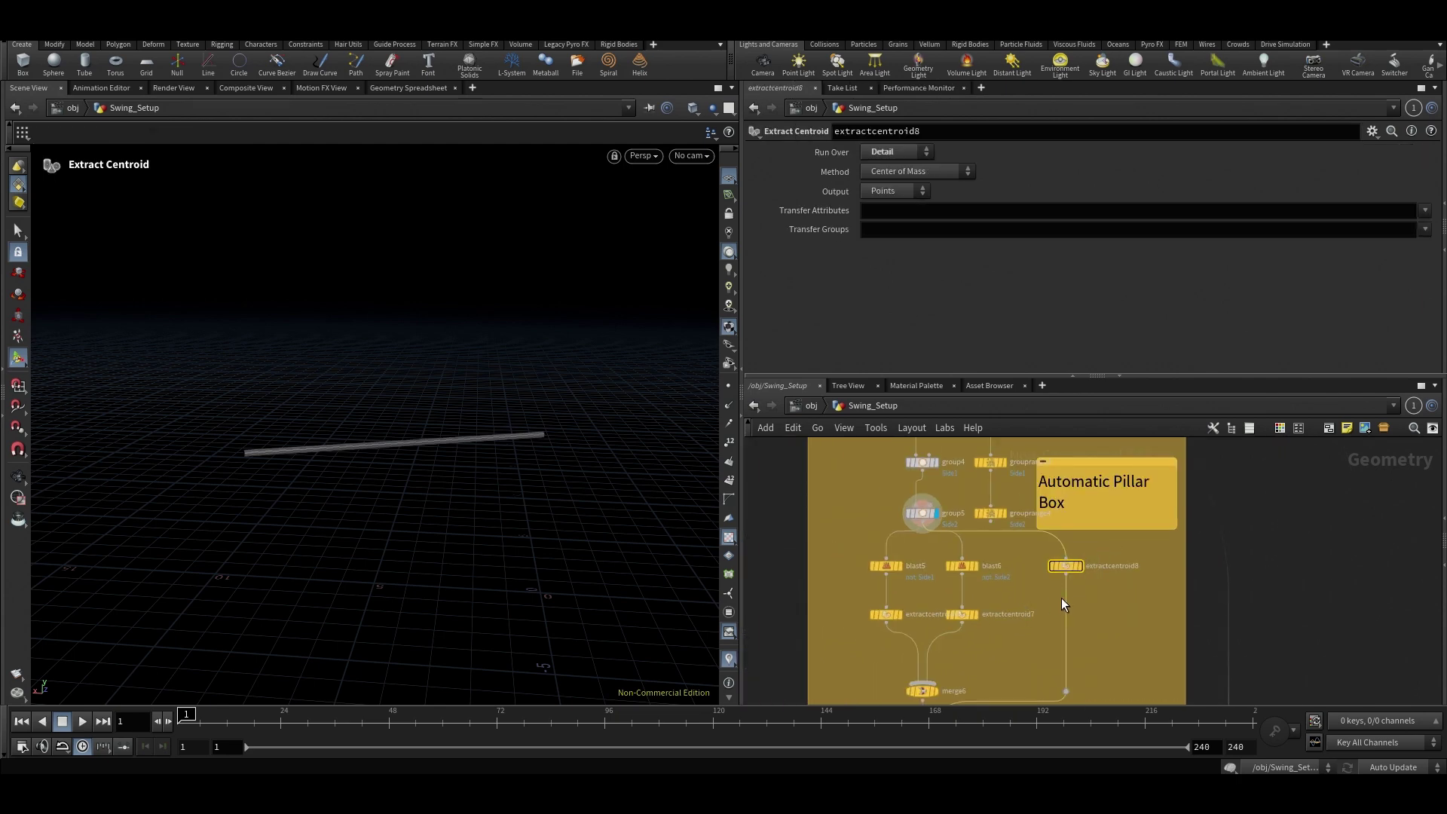
{"action": "left_click_drag", "start_coordinate": [1107, 545], "coordinate": [1094, 539]}
{"action": "left_click_drag", "start_coordinate": [1027, 607], "coordinate": [1027, 608]}
{"action": "middle_click_drag", "start_coordinate": [1060, 593], "coordinate": [1055, 514]}
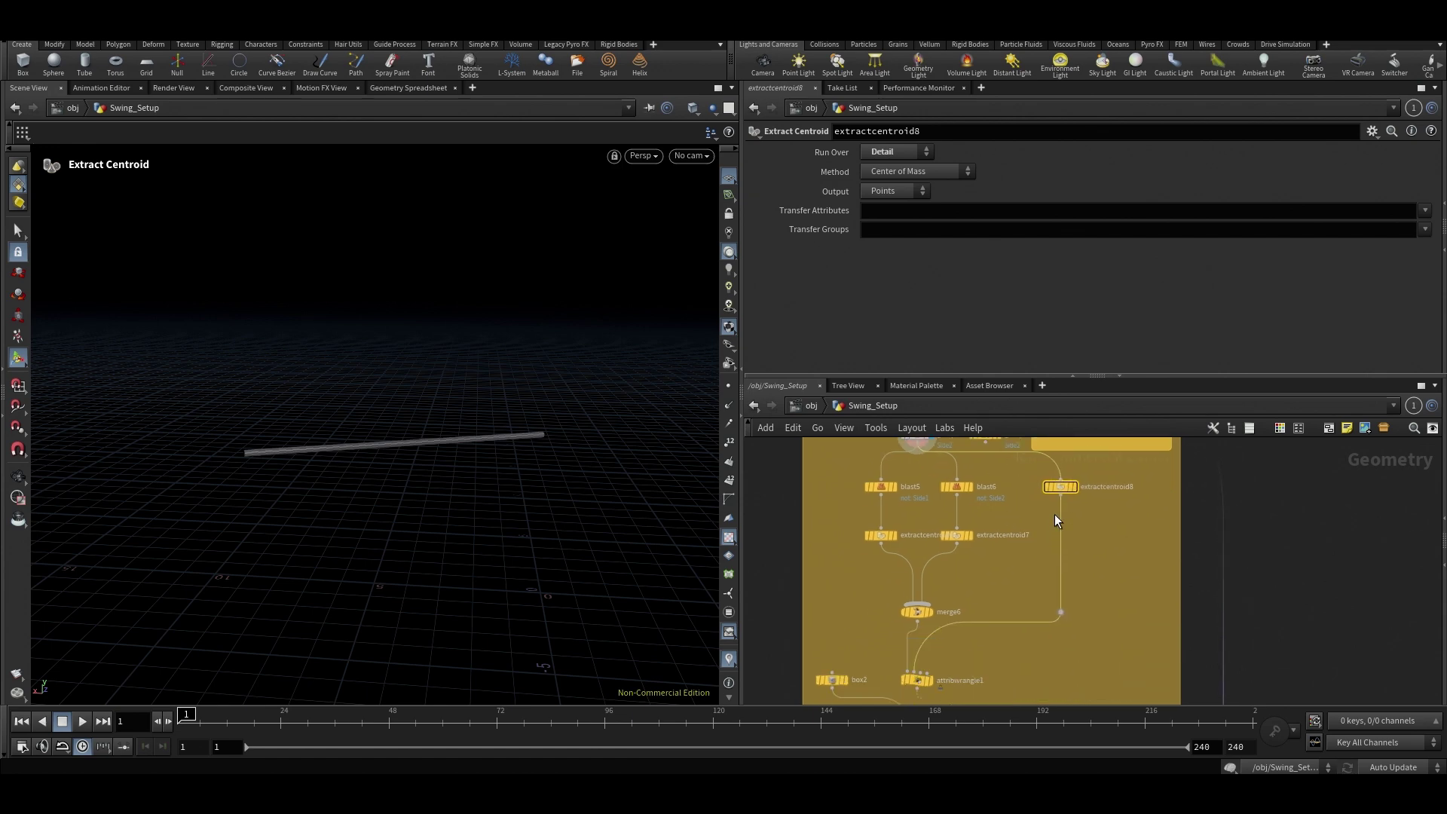
{"action": "scroll", "coordinate": [1046, 522], "scroll_direction": "down", "scroll_amount": 1}
{"action": "scroll", "coordinate": [967, 643], "scroll_direction": "up", "scroll_amount": 3}
{"action": "left_click", "coordinate": [918, 663]}
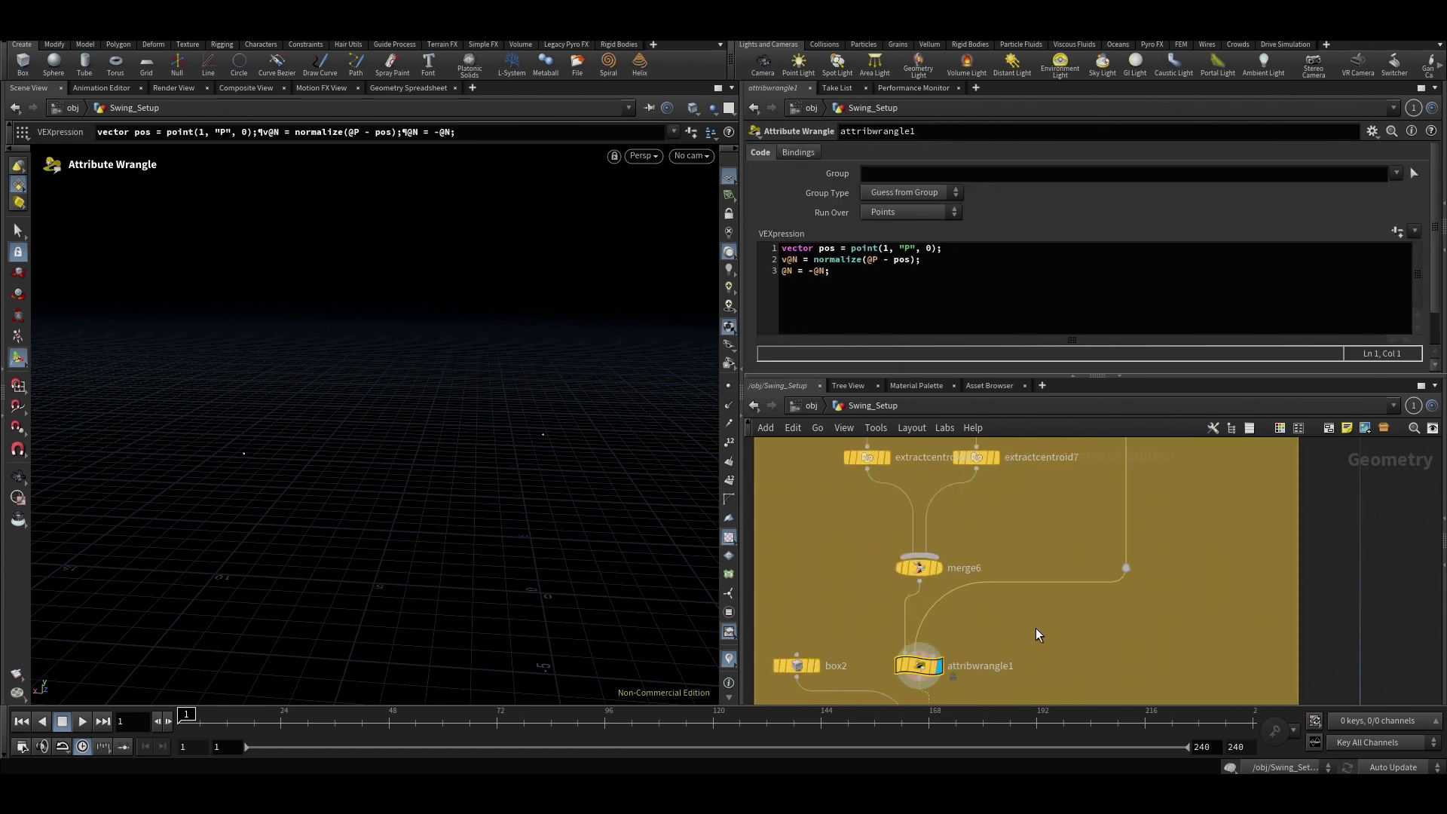
Add a new Attribute Wrangle node and place it beside attribwrangle1.
{"action": "key", "text": "Tab"}
{"action": "type", "text": "attw"}
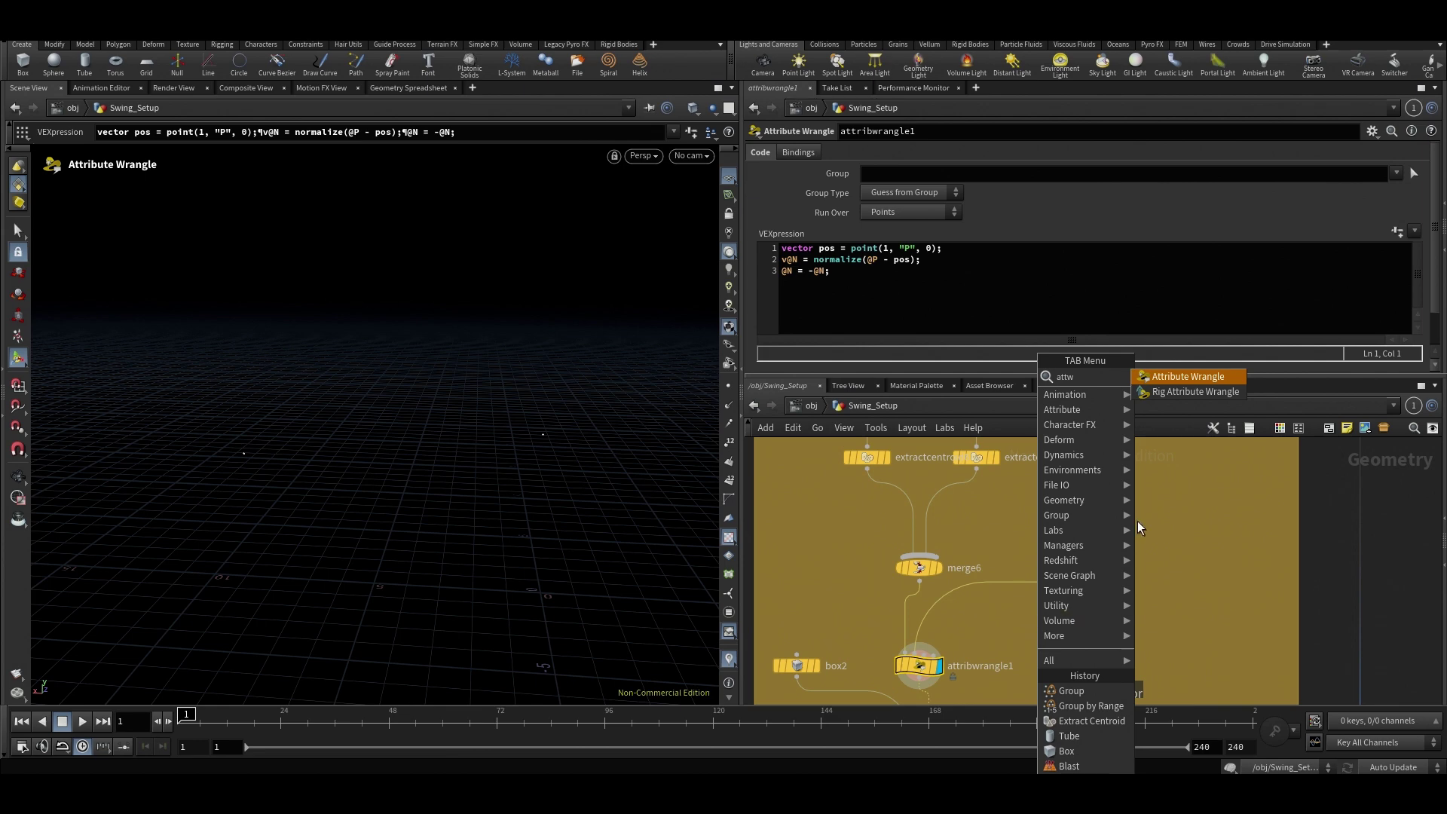
{"action": "left_click", "coordinate": [1174, 379]}
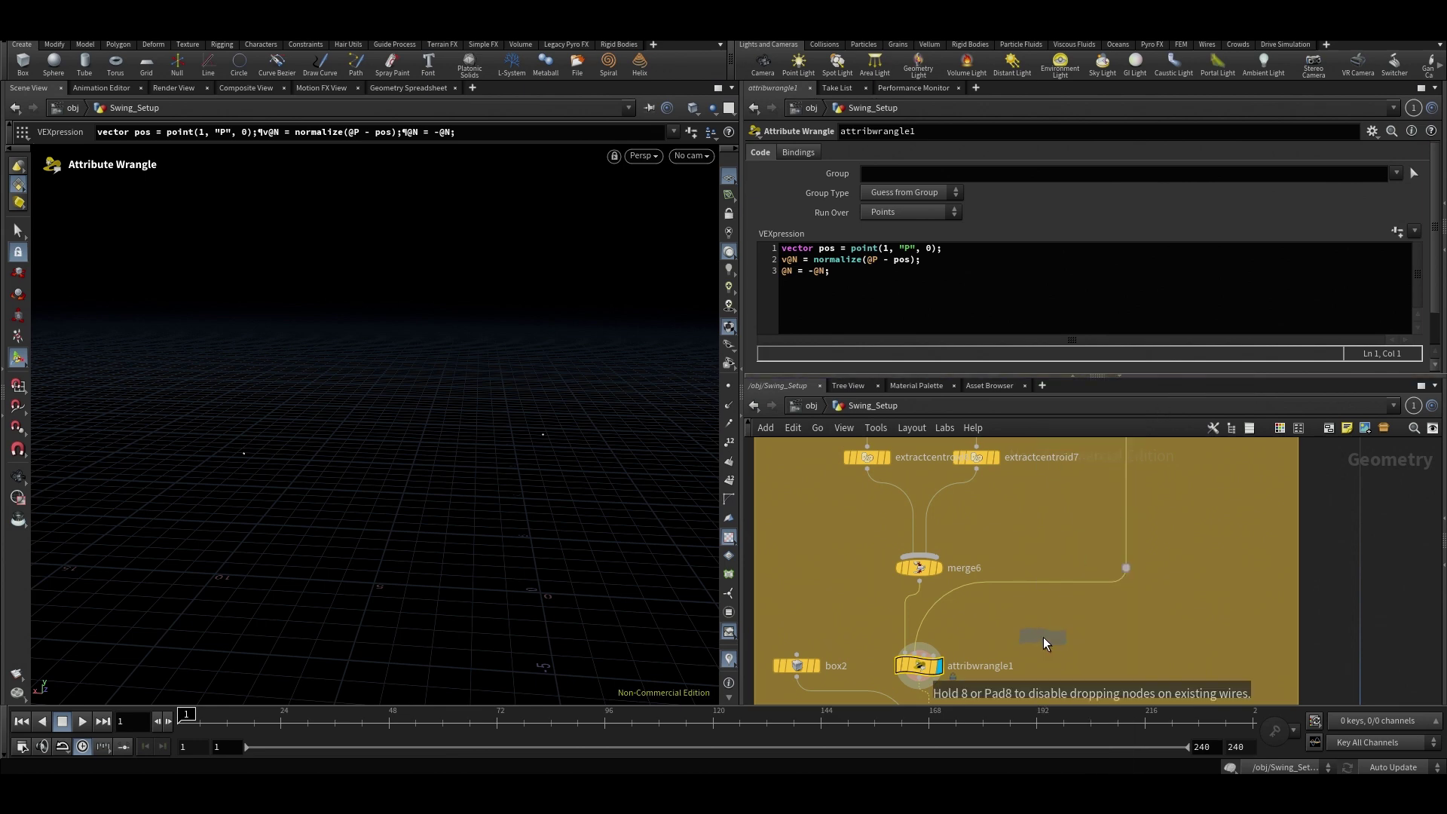
{"action": "left_click", "coordinate": [1043, 637]}
{"action": "left_click_drag", "start_coordinate": [1043, 636], "coordinate": [1053, 667]}
{"action": "left_click", "coordinate": [1053, 667]}
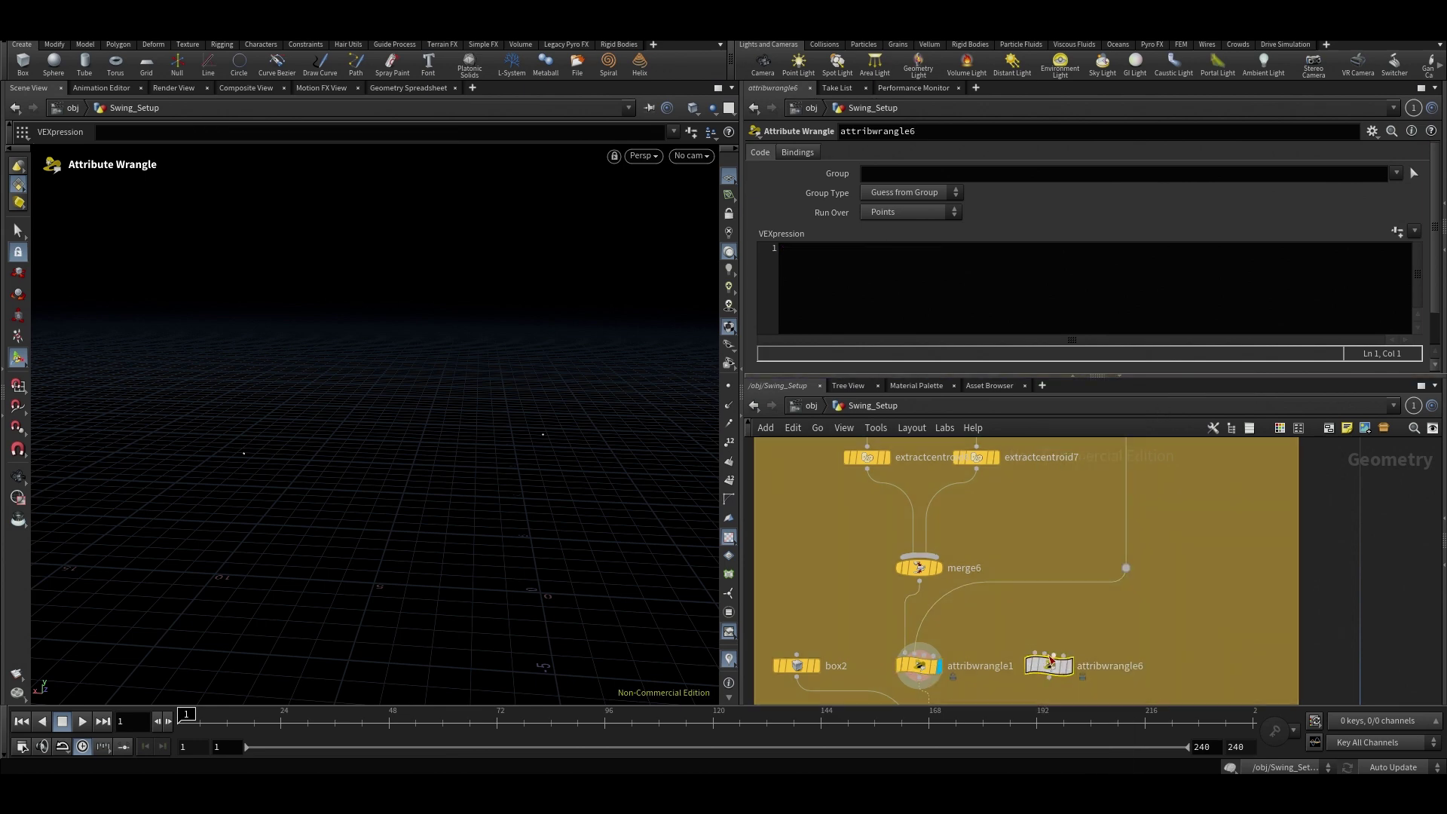
Connect merge6 to the new wrangle's first input and extractcentroid8 to its second input.
{"action": "scroll", "coordinate": [1016, 541], "scroll_direction": "down", "scroll_amount": 2}
{"action": "left_click_drag", "start_coordinate": [919, 555], "coordinate": [1014, 615]}
{"action": "scroll", "coordinate": [1011, 556], "scroll_direction": "down", "scroll_amount": 3}
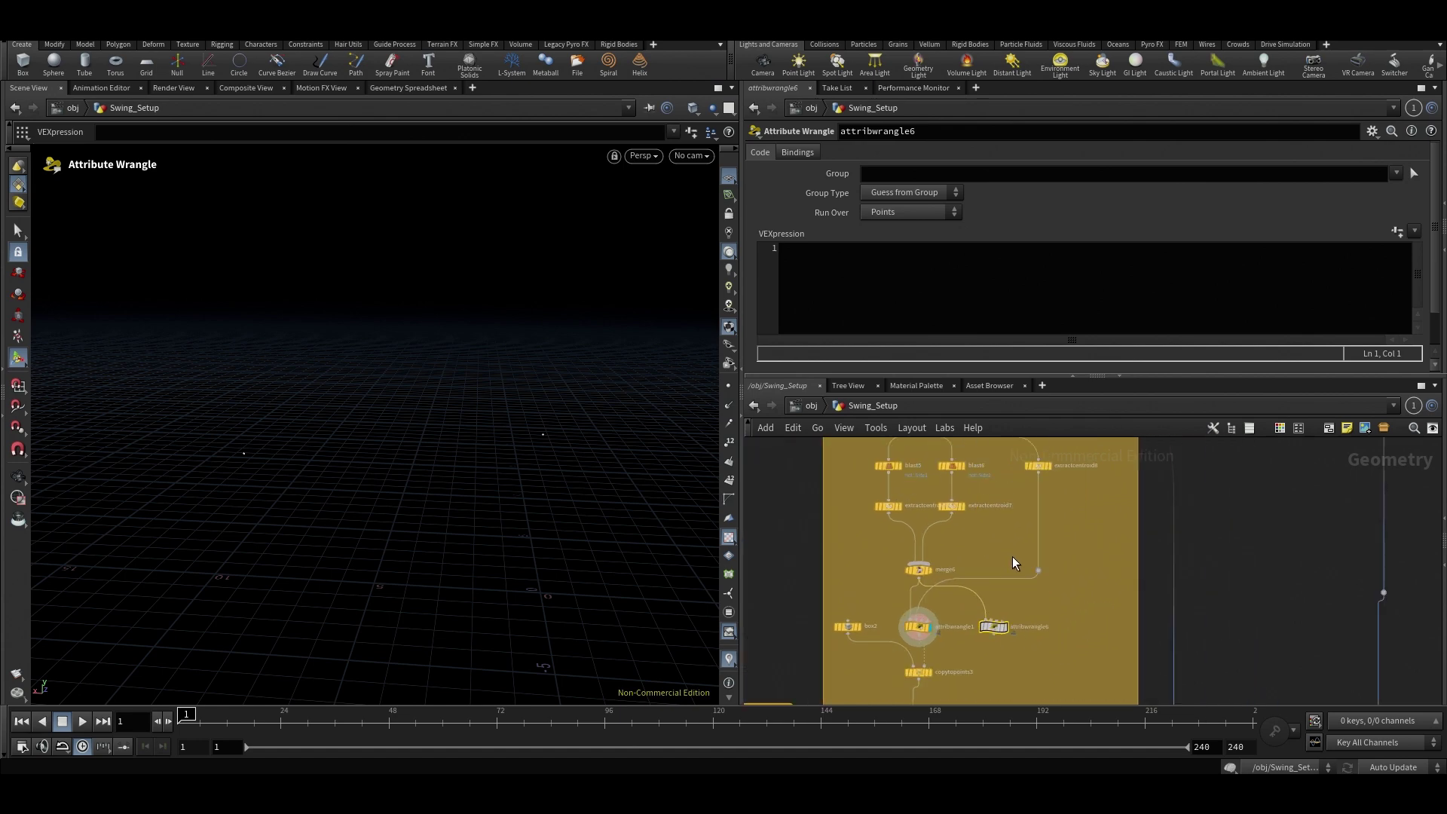
{"action": "scroll", "coordinate": [1012, 571], "scroll_direction": "up", "scroll_amount": 3}
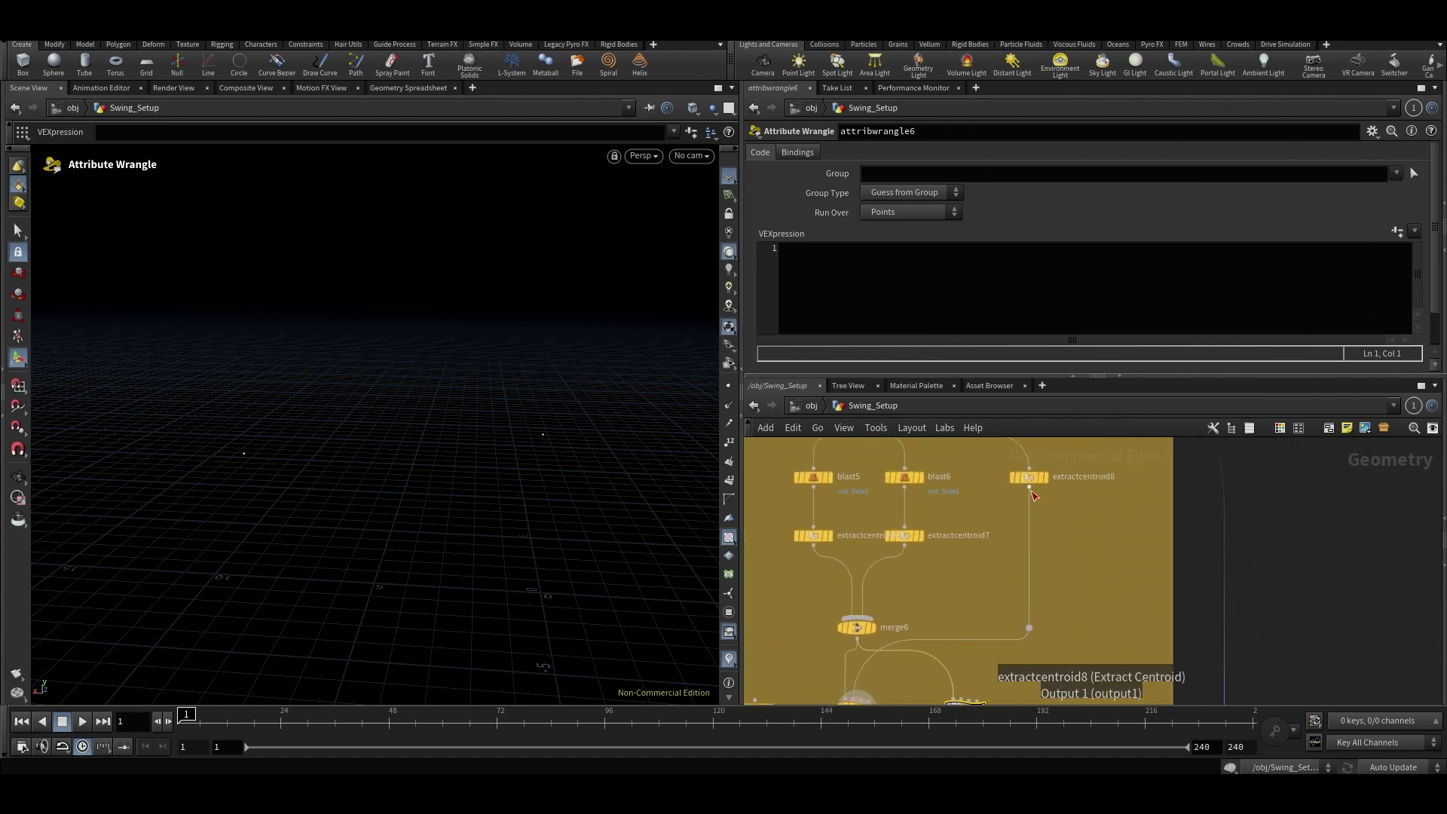
{"action": "left_click_drag", "start_coordinate": [1030, 487], "coordinate": [965, 634]}
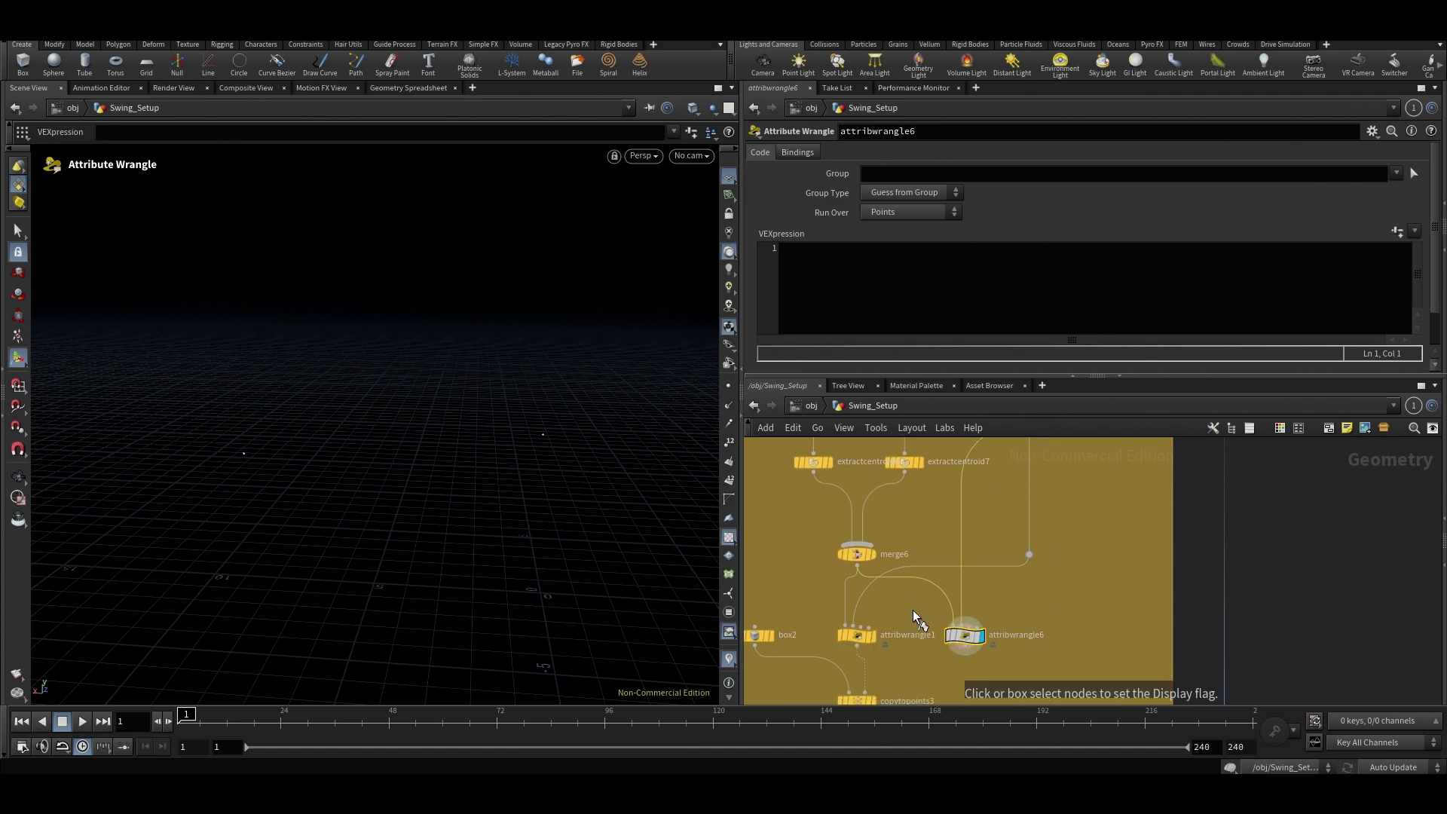
Select attribwrangle1 and review its VEX code, highlighting the vector pos = point() declaration and its input argument.
{"action": "left_click", "coordinate": [857, 635]}
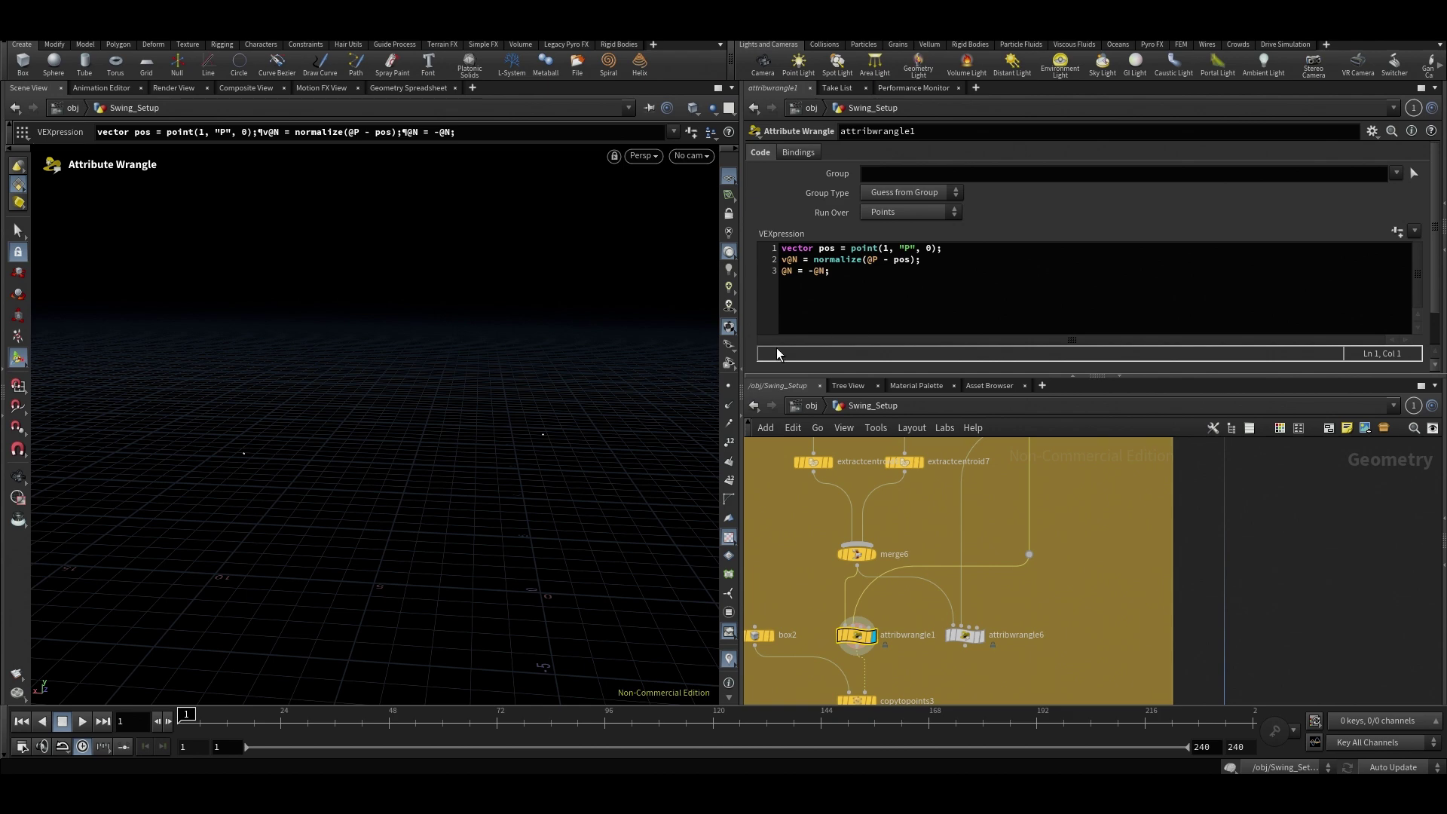
{"action": "mouse_move", "coordinate": [740, 335]}
{"action": "left_mouse_down"}
{"action": "mouse_move", "coordinate": [690, 335]}
{"action": "mouse_move", "coordinate": [735, 334]}
{"action": "left_mouse_up"}
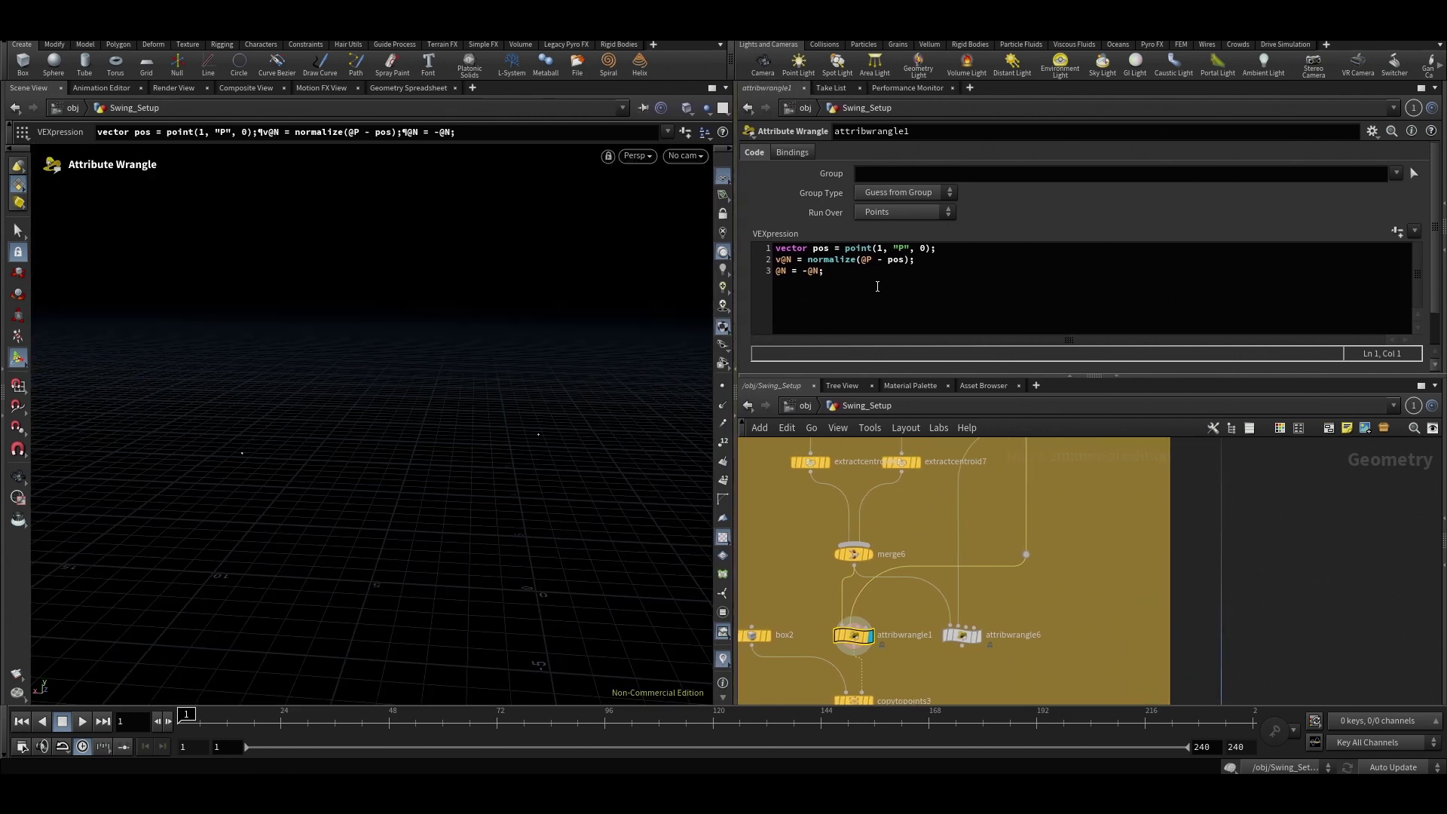
{"action": "left_click", "coordinate": [901, 309]}
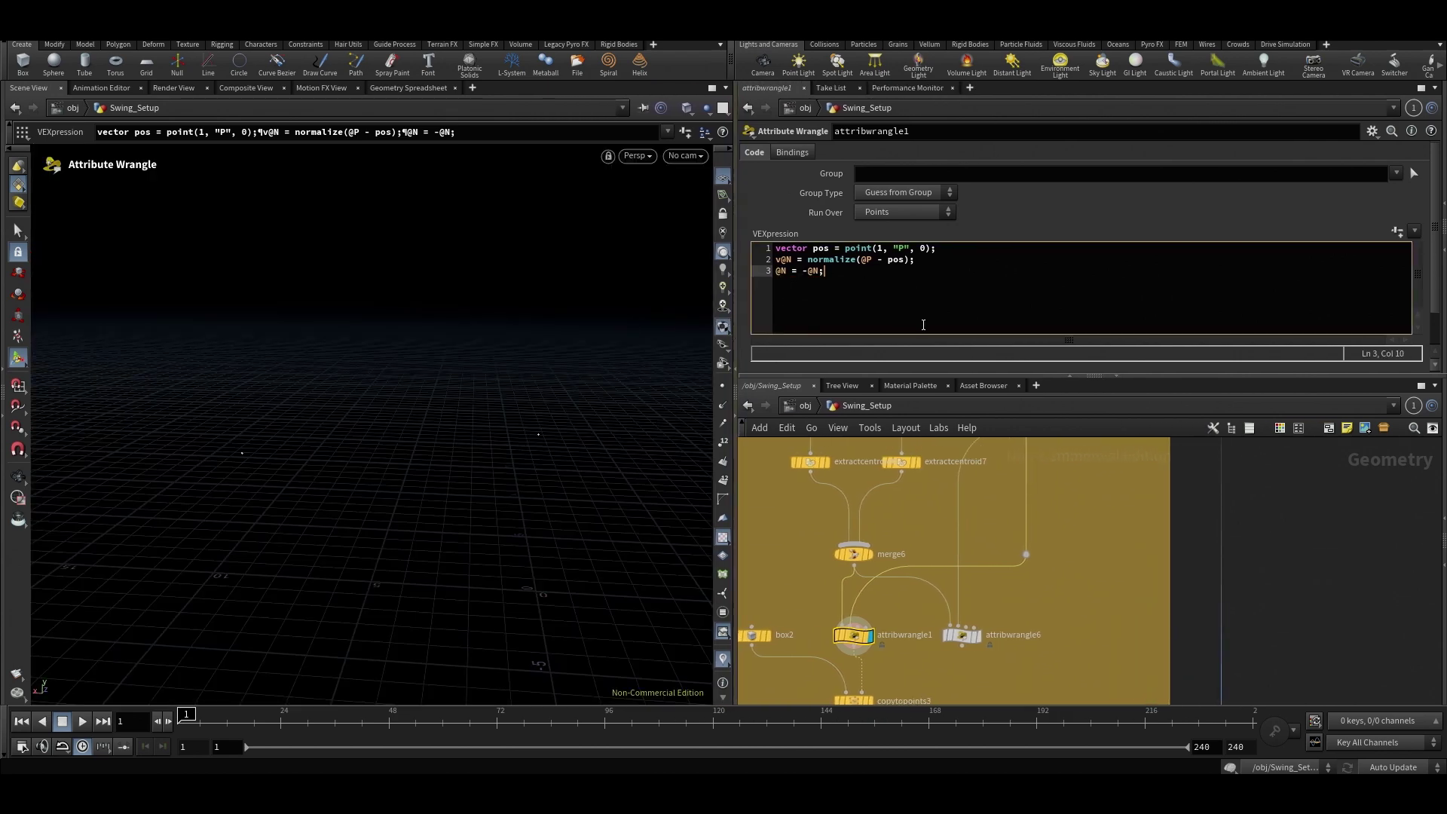
{"action": "key", "text": "Left"}
{"action": "left_click_drag", "start_coordinate": [777, 250], "coordinate": [874, 250]}
{"action": "left_click", "coordinate": [884, 249]}
{"action": "mouse_move", "coordinate": [961, 641]}
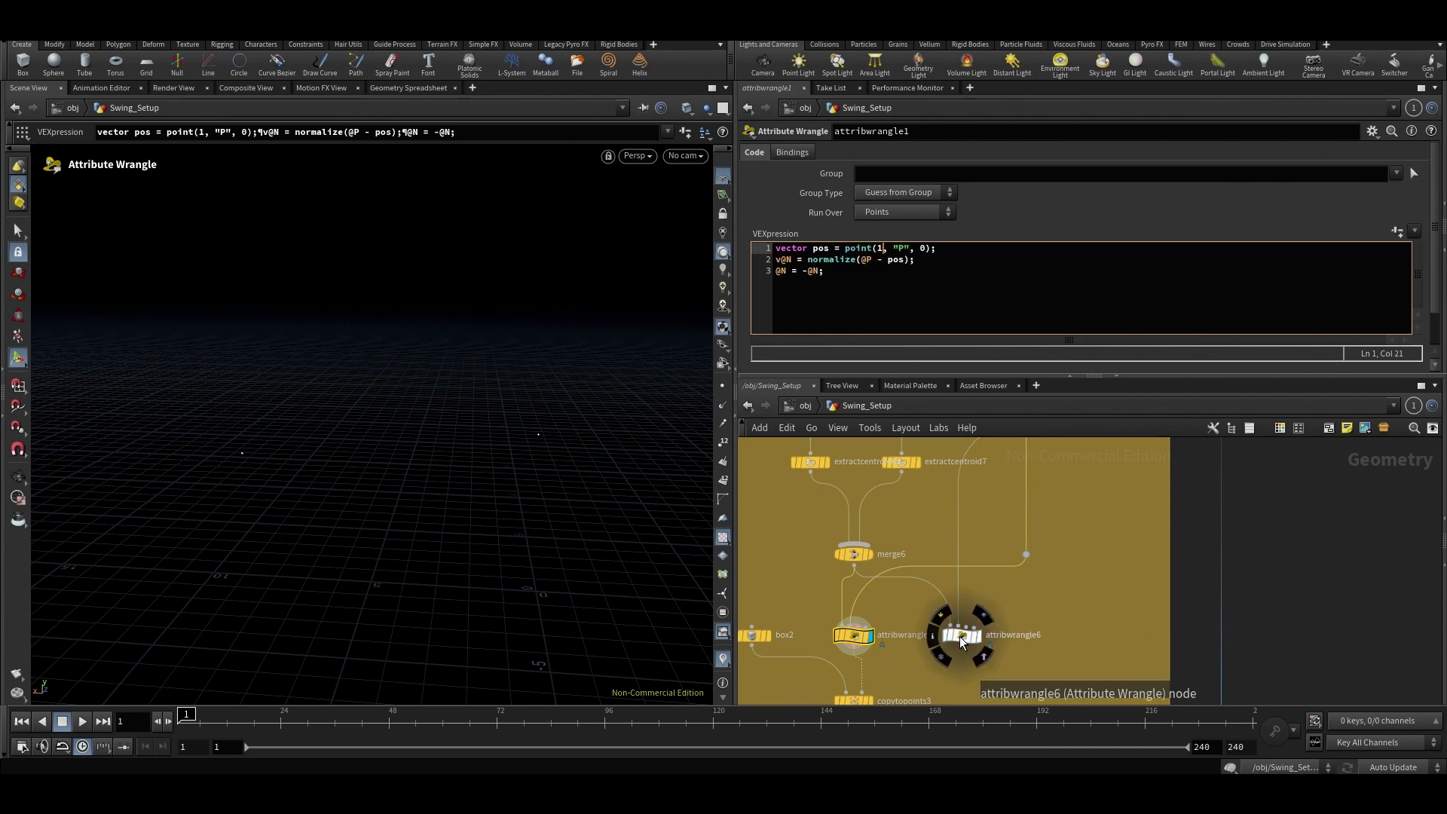
Compare the input number 1 in the point() call with the numbered input connectors of attribwrangle6.
{"action": "scroll", "coordinate": [961, 639], "scroll_direction": "up", "scroll_amount": 5}
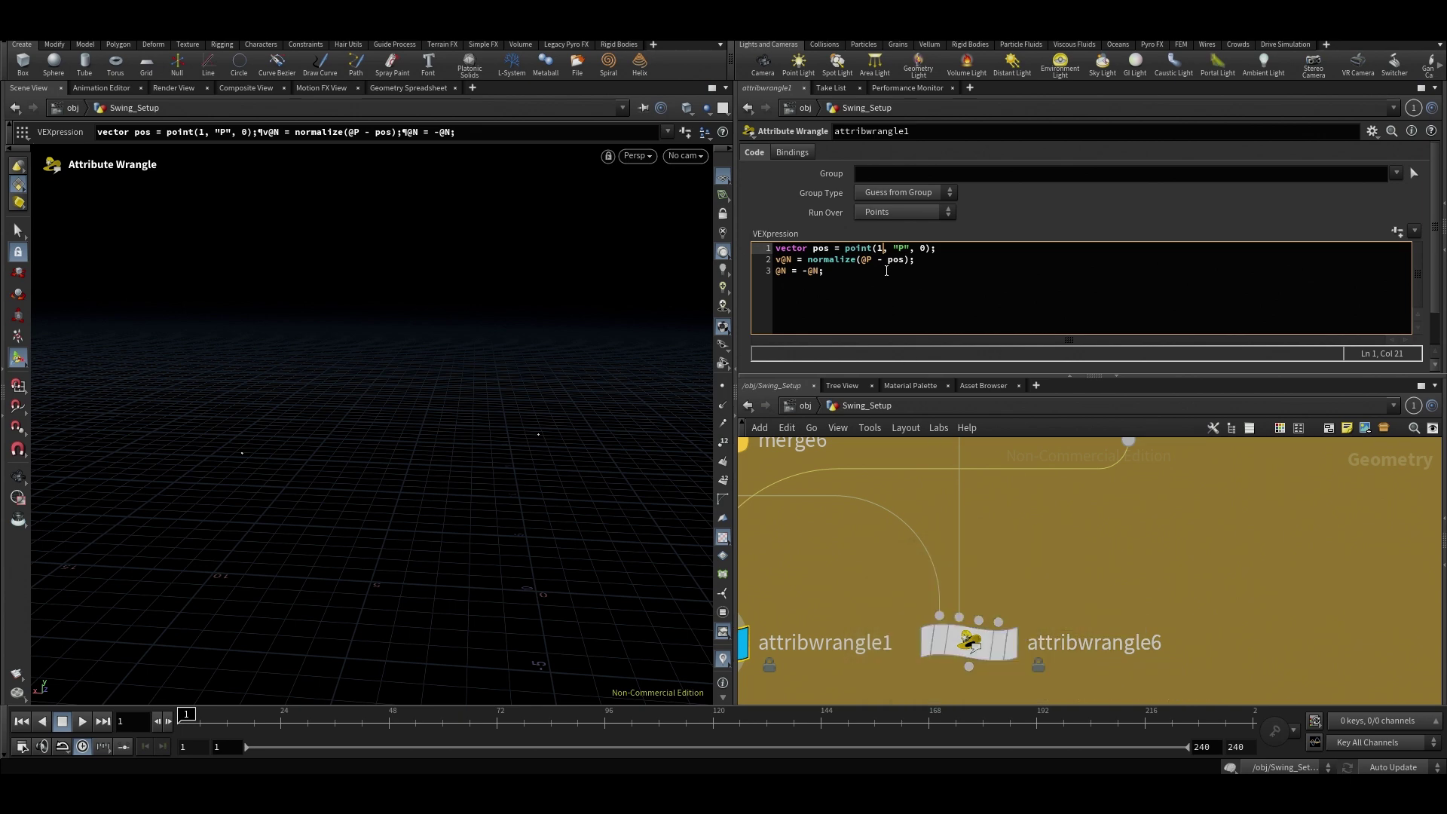
{"action": "left_click_drag", "start_coordinate": [884, 258], "coordinate": [877, 249]}
{"action": "left_click", "coordinate": [1011, 608]}
{"action": "mouse_move", "coordinate": [941, 621]}
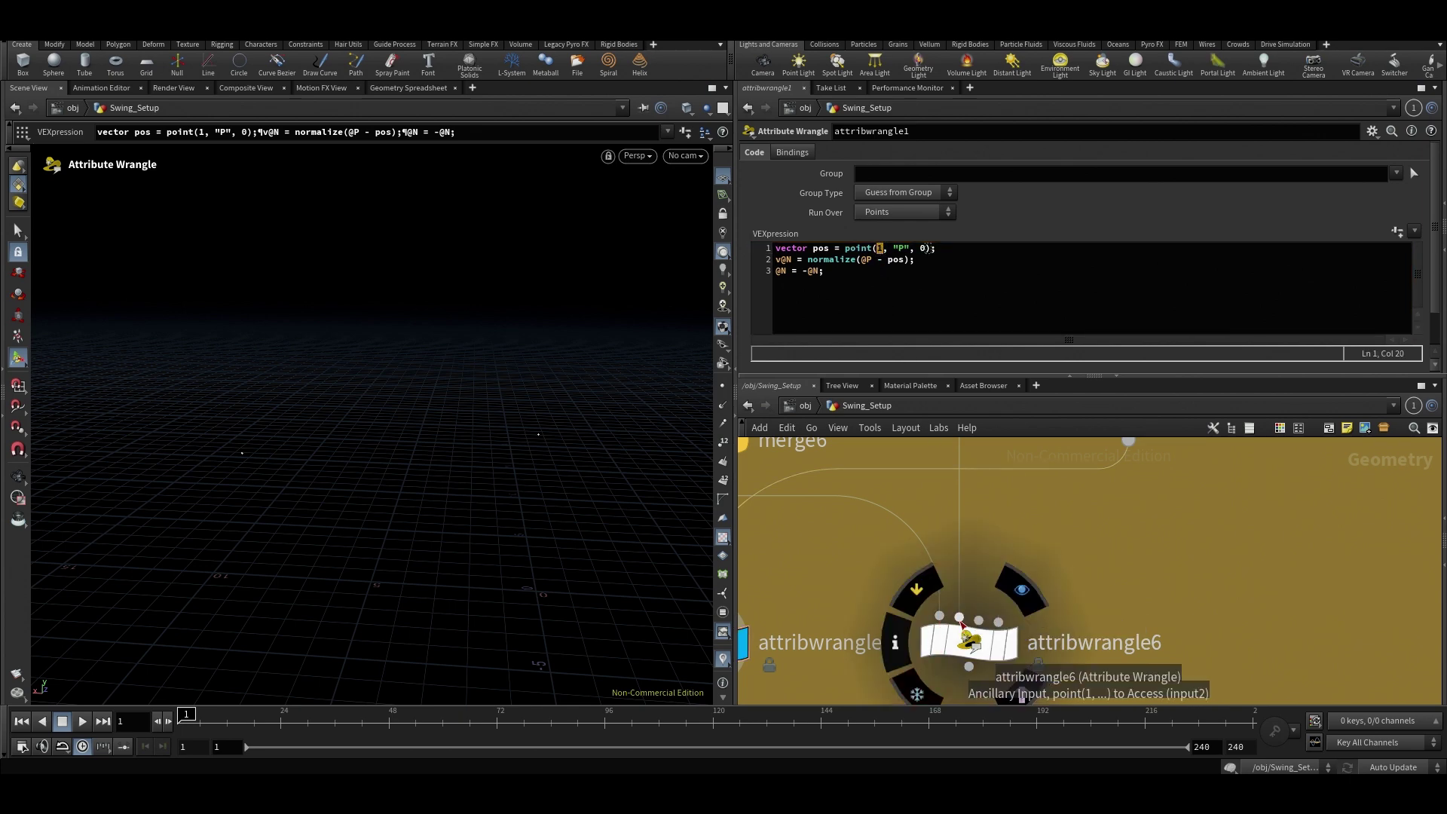
{"action": "left_click", "coordinate": [882, 250]}
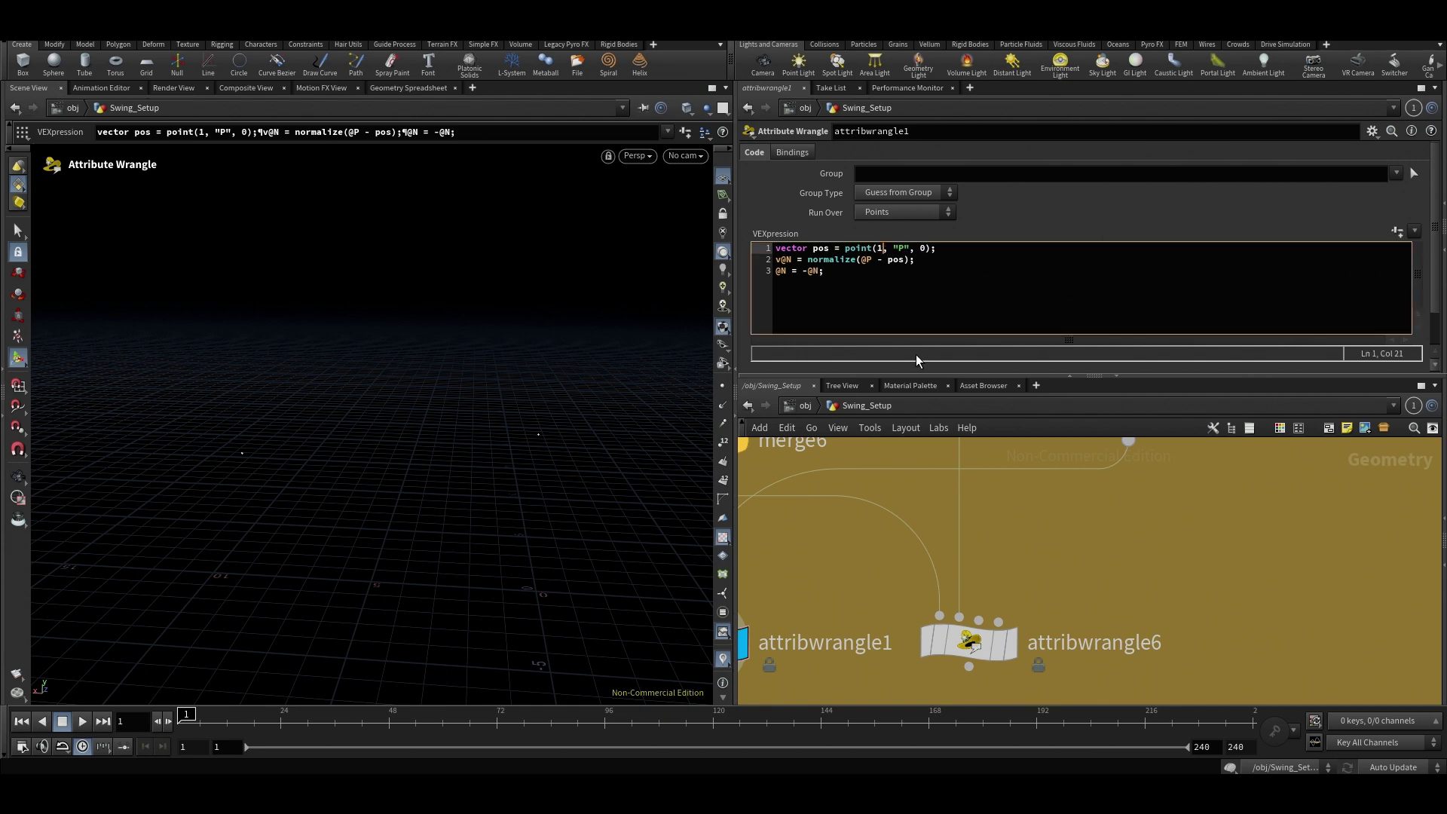
Trace the second-input wire of attribwrangle6 back up the network and select its source, extractcentroid8.
{"action": "scroll", "coordinate": [1016, 490], "scroll_direction": "down", "scroll_amount": 5}
{"action": "middle_click_drag", "start_coordinate": [1016, 492], "coordinate": [955, 667]}
{"action": "scroll", "coordinate": [956, 627], "scroll_direction": "up", "scroll_amount": 1}
{"action": "scroll", "coordinate": [1086, 539], "scroll_direction": "up", "scroll_amount": 1}
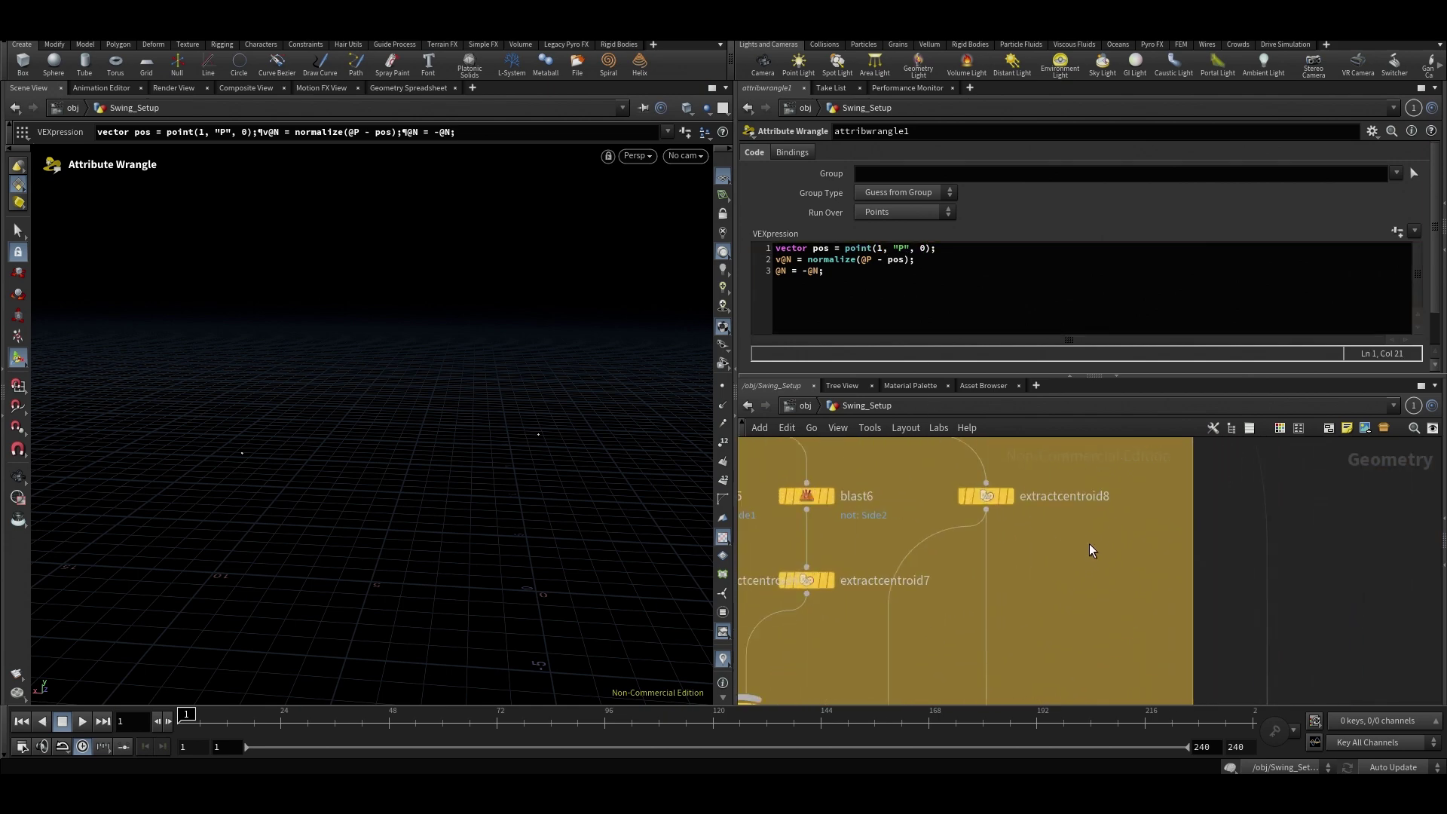
{"action": "left_click", "coordinate": [986, 496]}
Display the empty attribwrangle6 node and reselect attribwrangle1 to consult its VEX code.
{"action": "middle_click_drag", "start_coordinate": [1060, 598], "coordinate": [1027, 411]}
{"action": "left_click", "coordinate": [867, 640]}
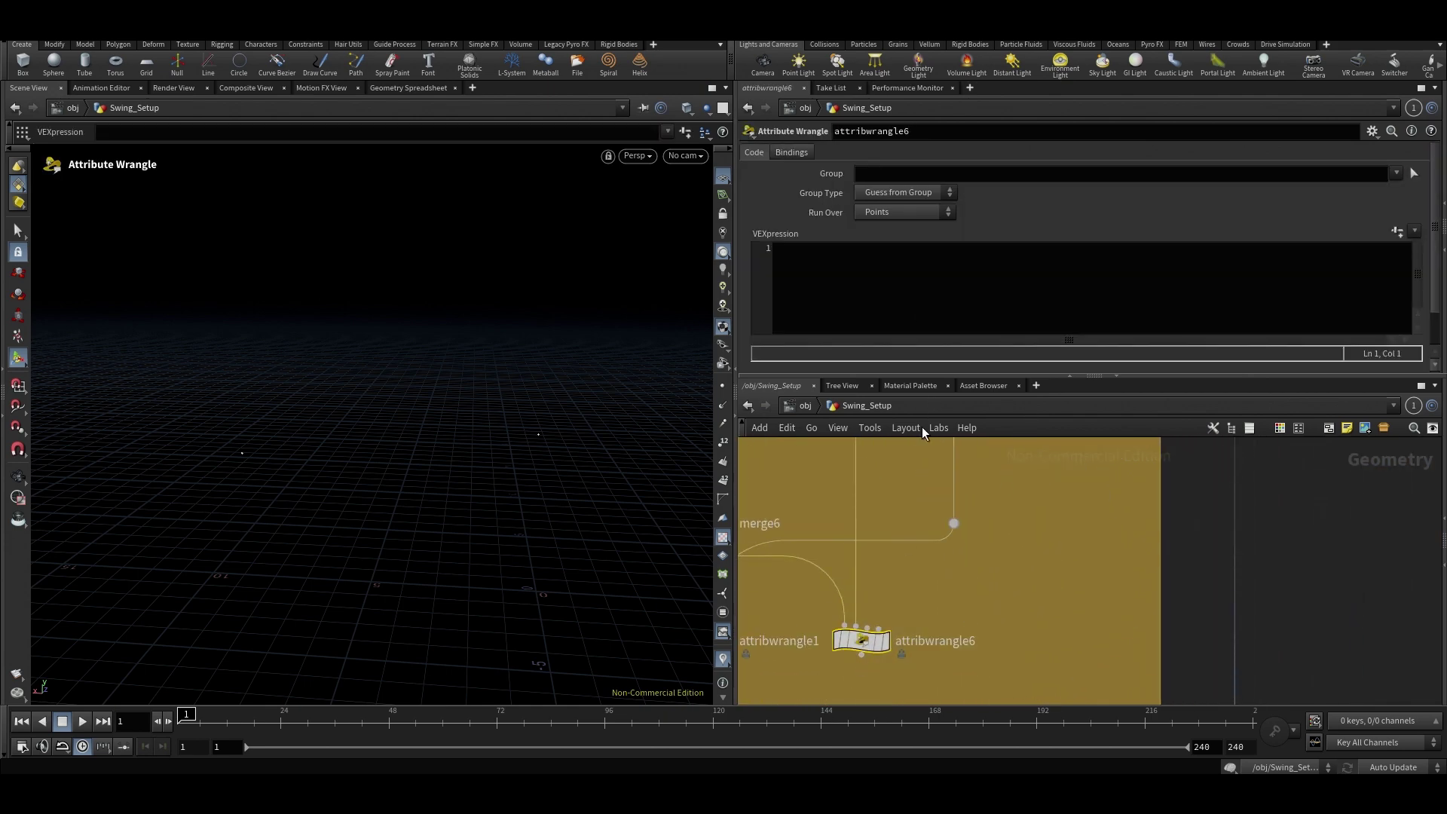
{"action": "left_click", "coordinate": [884, 640]}
{"action": "middle_click_drag", "start_coordinate": [907, 594], "coordinate": [1081, 546]}
{"action": "left_click", "coordinate": [880, 592]}
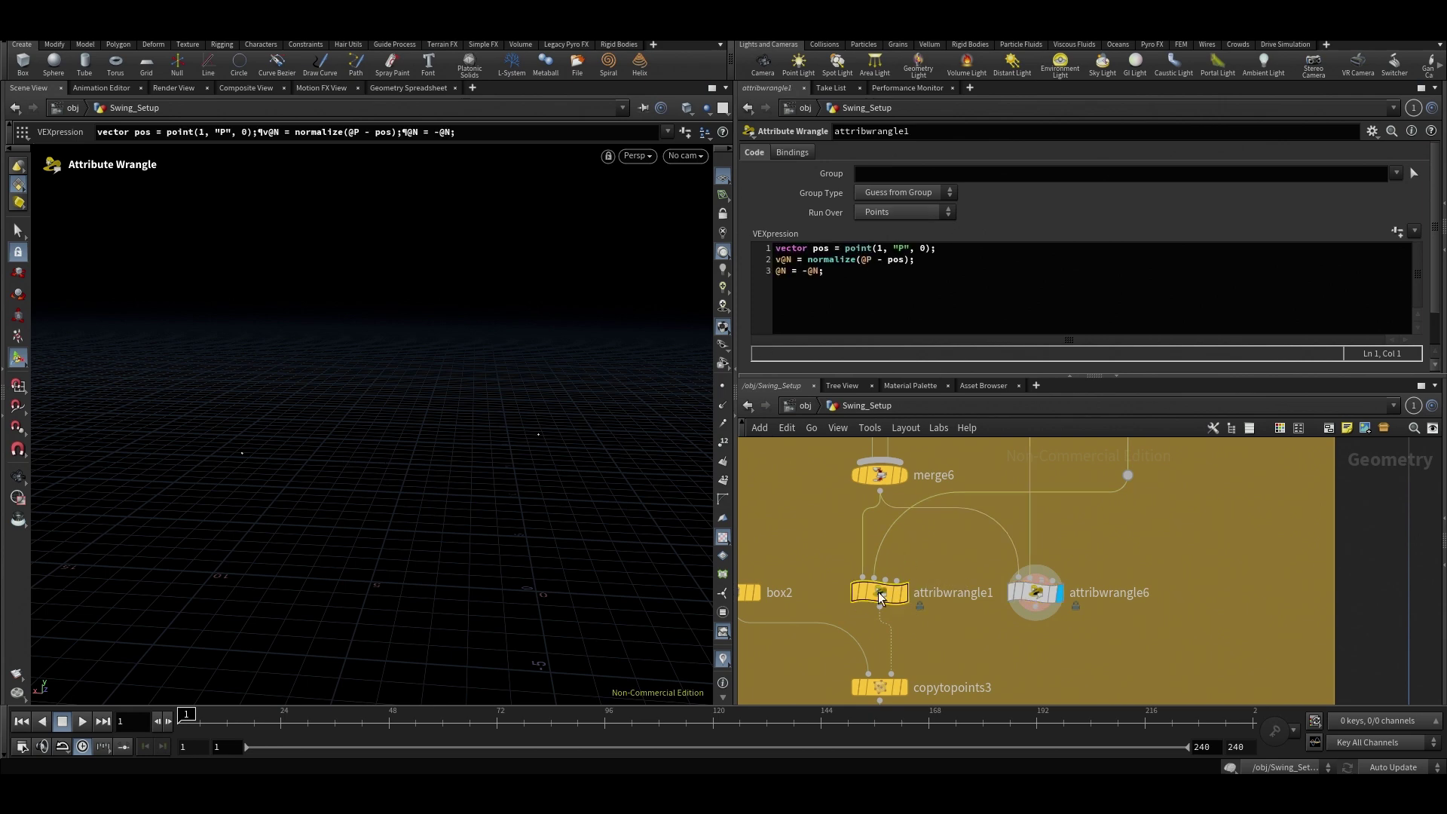
Display extractcentroid8, the source of the second input, and examine its centroid point in the viewport.
{"action": "middle_click_drag", "start_coordinate": [1151, 525], "coordinate": [1024, 659]}
{"action": "middle_click_drag", "start_coordinate": [1031, 523], "coordinate": [1039, 629]}
{"action": "left_click", "coordinate": [1031, 513]}
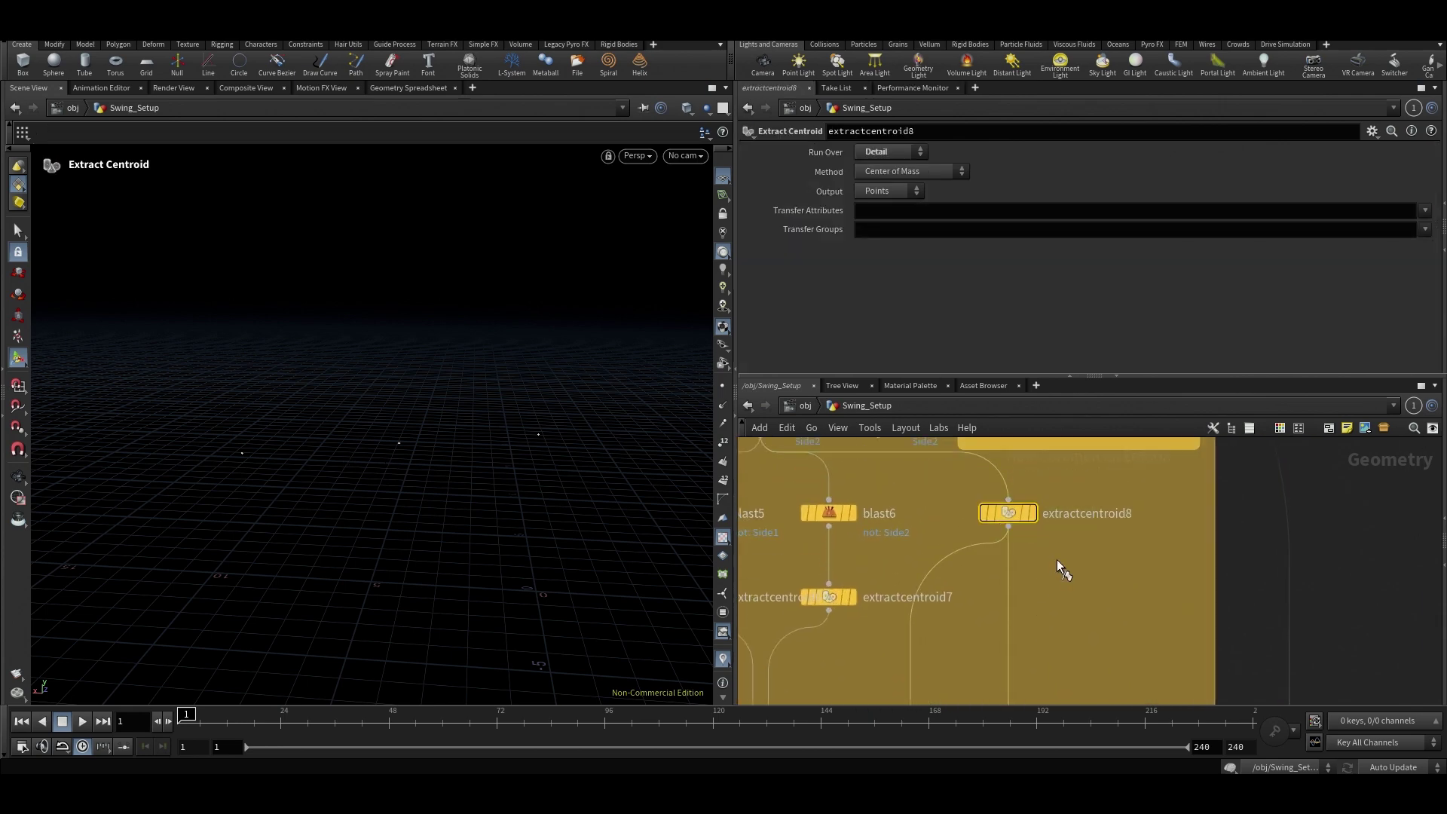
{"action": "scroll", "coordinate": [911, 545], "scroll_direction": "down", "scroll_amount": 2}
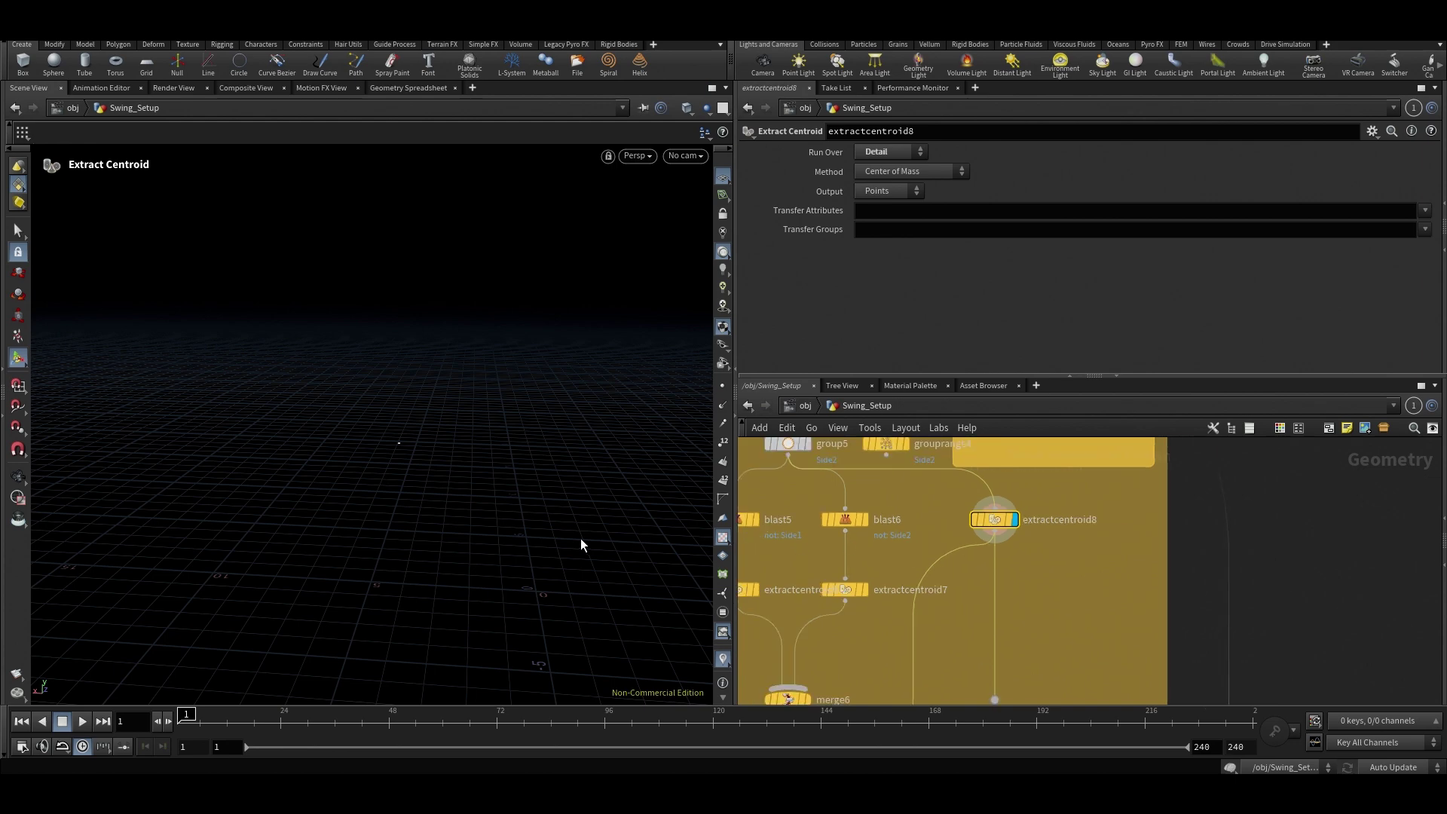
{"action": "left_click_drag", "start_coordinate": [440, 411], "coordinate": [450, 459], "text": "alt"}
{"action": "key", "text": "Return"}
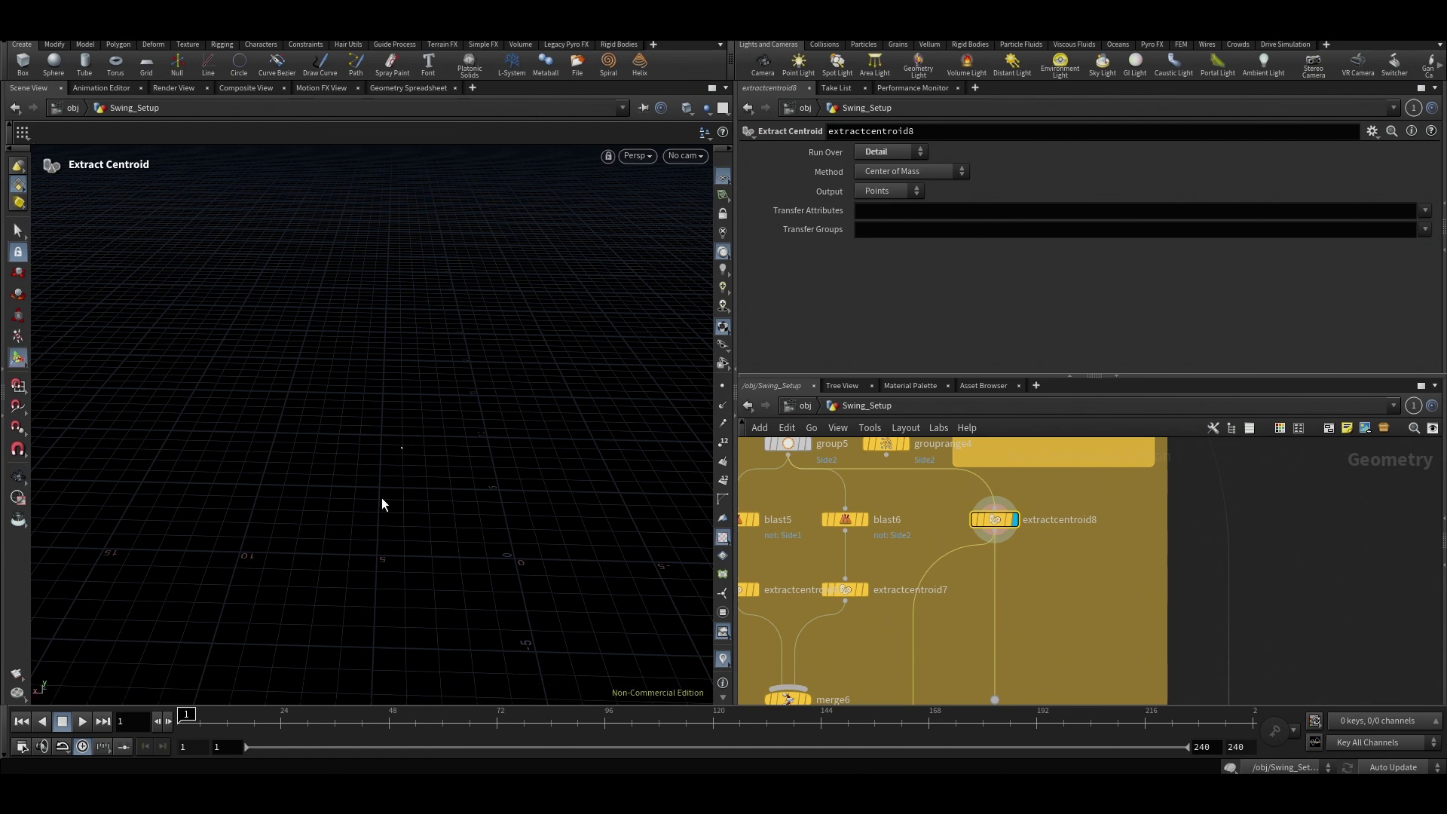
Display attribwrangle1 and review the vector pos declaration in the first line of its VEX code.
{"action": "middle_click_drag", "start_coordinate": [943, 646], "coordinate": [957, 518]}
{"action": "scroll", "coordinate": [956, 518], "scroll_direction": "down", "scroll_amount": 3}
{"action": "scroll", "coordinate": [958, 541], "scroll_direction": "up", "scroll_amount": 4}
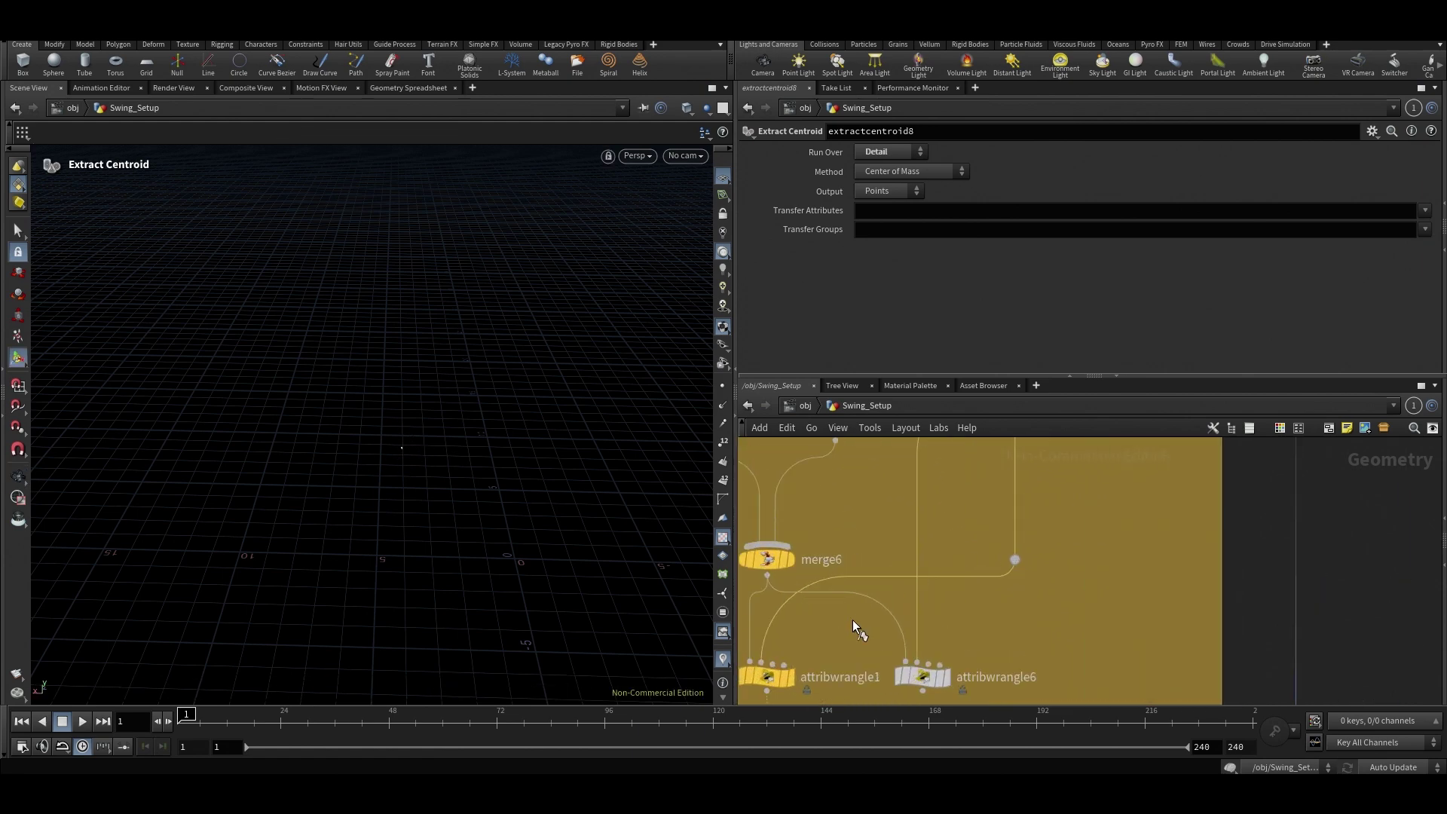
{"action": "left_click", "coordinate": [769, 677]}
{"action": "left_click", "coordinate": [865, 297]}
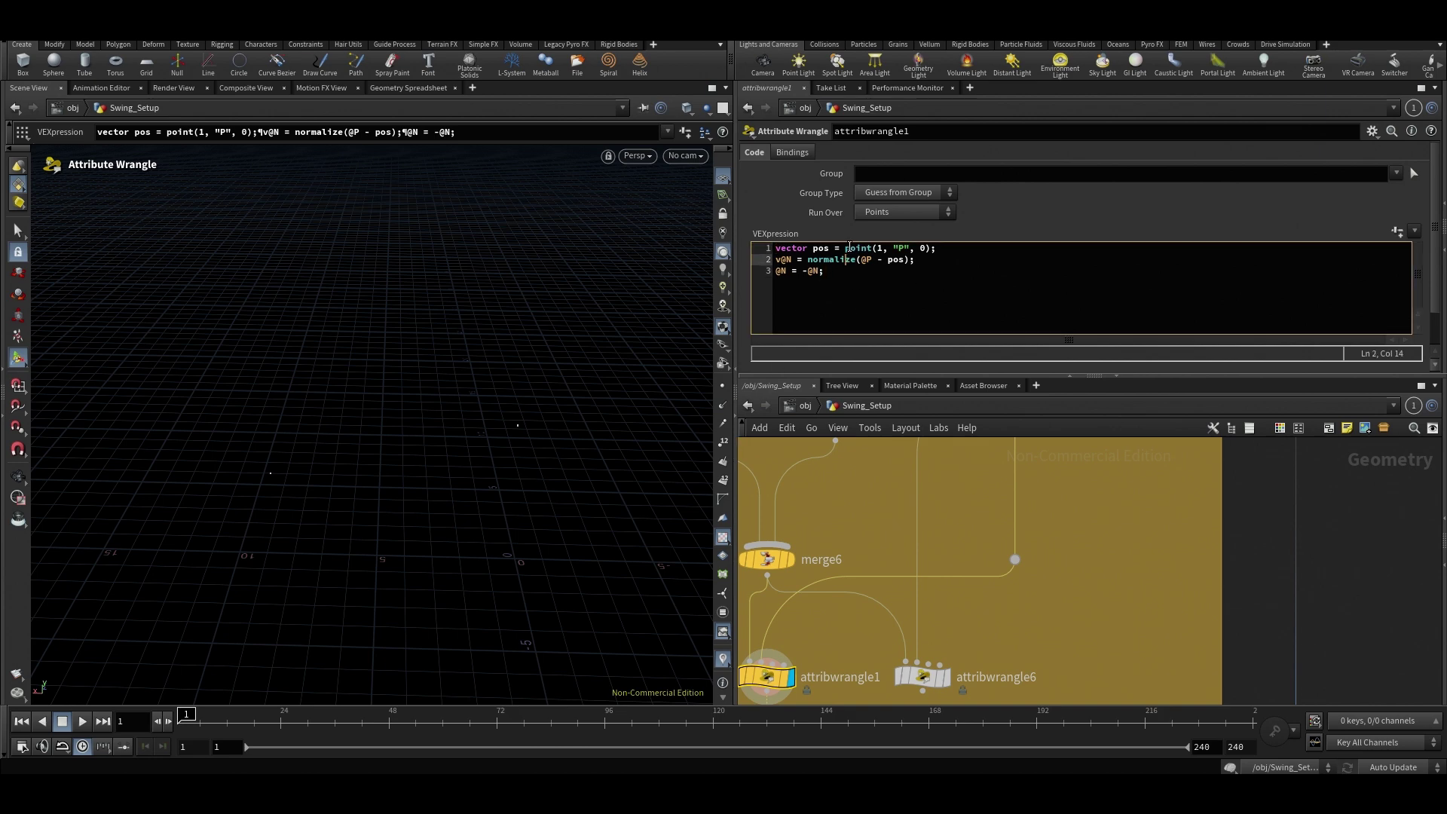
{"action": "left_click_drag", "start_coordinate": [845, 248], "coordinate": [813, 252]}
{"action": "left_click", "coordinate": [833, 279]}
{"action": "left_click", "coordinate": [821, 298]}
{"action": "left_click", "coordinate": [827, 249]}
{"action": "left_click", "coordinate": [839, 250]}
{"action": "left_click_drag", "start_coordinate": [829, 250], "coordinate": [776, 249]}
{"action": "left_click", "coordinate": [821, 282]}
Review the arguments of point(1, "P", 0) in attribwrangle1: the input number, attribute name and point number.
{"action": "left_click", "coordinate": [840, 250]}
{"action": "left_click", "coordinate": [852, 250]}
{"action": "left_click", "coordinate": [877, 250]}
{"action": "double_click", "coordinate": [875, 249]}
{"action": "left_click", "coordinate": [879, 253]}
{"action": "left_click_drag", "start_coordinate": [893, 250], "coordinate": [912, 256]}
{"action": "left_click", "coordinate": [923, 294]}
{"action": "left_click", "coordinate": [939, 260]}
{"action": "left_click", "coordinate": [945, 251]}
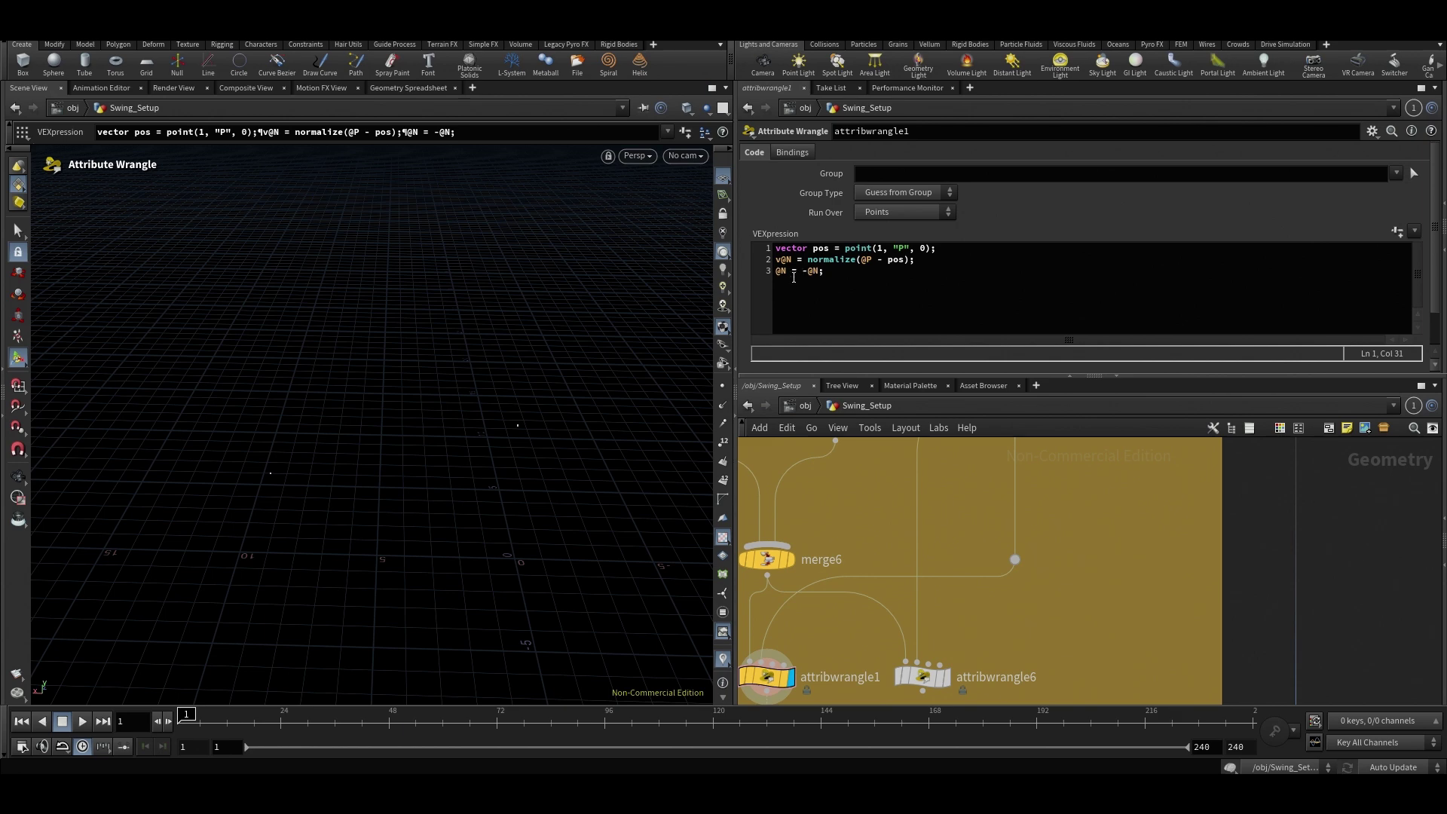
Examine the second line of attribwrangle1, v@N = normalize(@P - pos), highlighting the normalize function.
{"action": "left_click", "coordinate": [794, 261]}
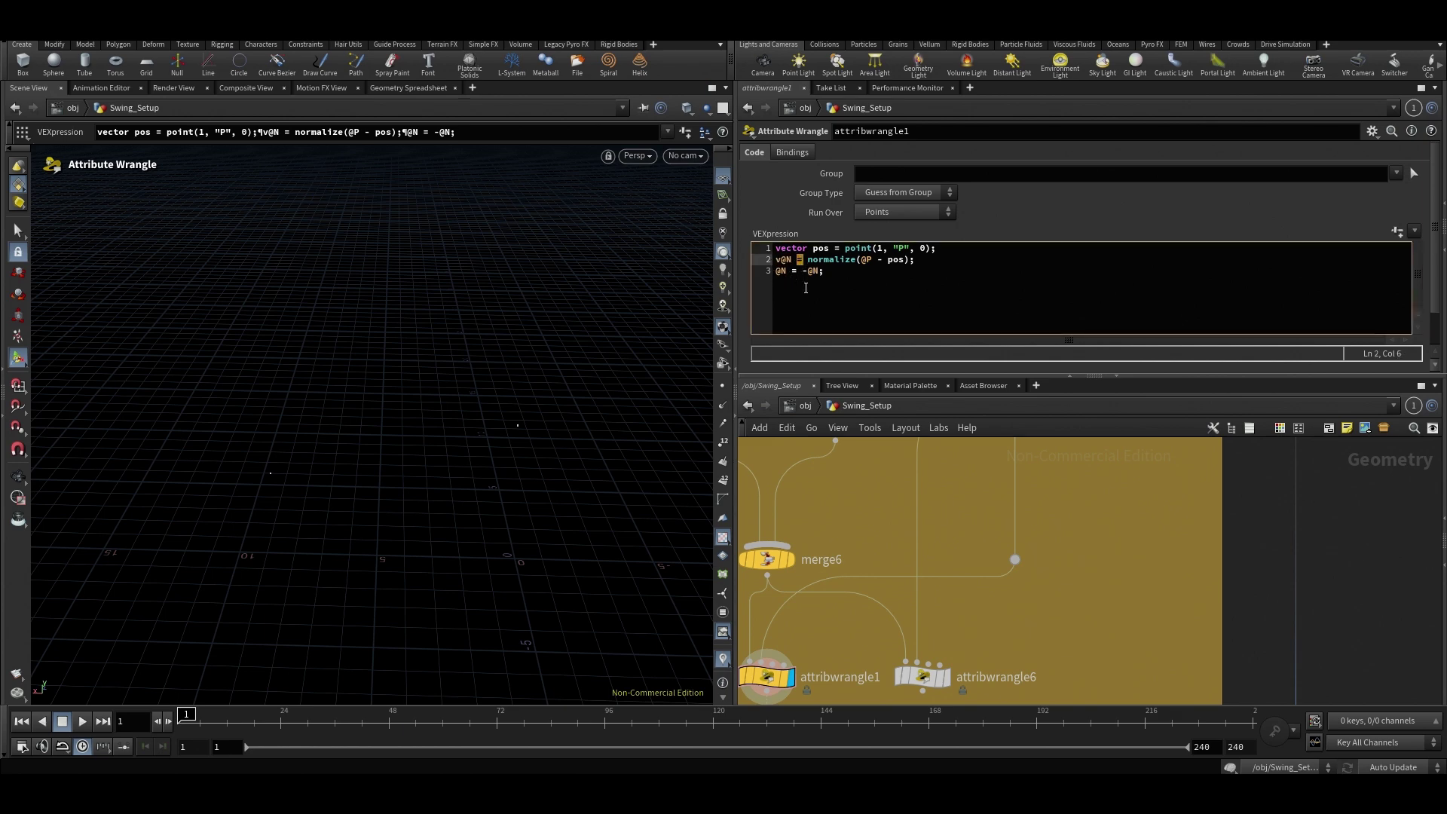
{"action": "left_click", "coordinate": [833, 278]}
{"action": "left_click_drag", "start_coordinate": [808, 259], "coordinate": [863, 261]}
{"action": "left_click", "coordinate": [839, 277]}
{"action": "left_click", "coordinate": [848, 300]}
{"action": "double_click", "coordinate": [805, 261]}
{"action": "left_click", "coordinate": [866, 275]}
{"action": "left_click", "coordinate": [837, 251]}
Examine the third line of attribwrangle1, @N = -@N, highlighting the attribute and its negated value.
{"action": "left_click", "coordinate": [783, 294]}
{"action": "middle_click_drag", "start_coordinate": [820, 613], "coordinate": [880, 540]}
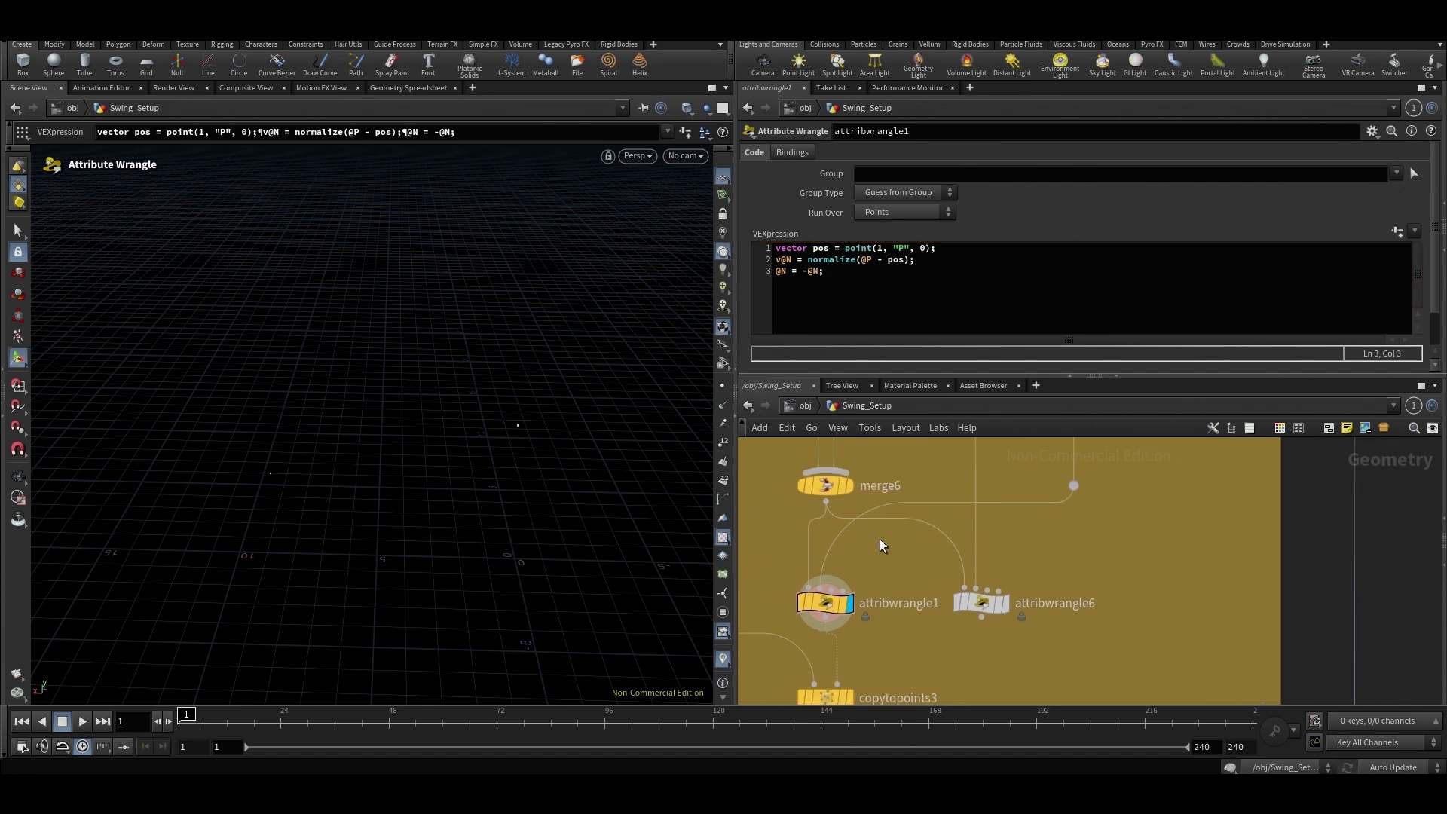
{"action": "left_click", "coordinate": [786, 270]}
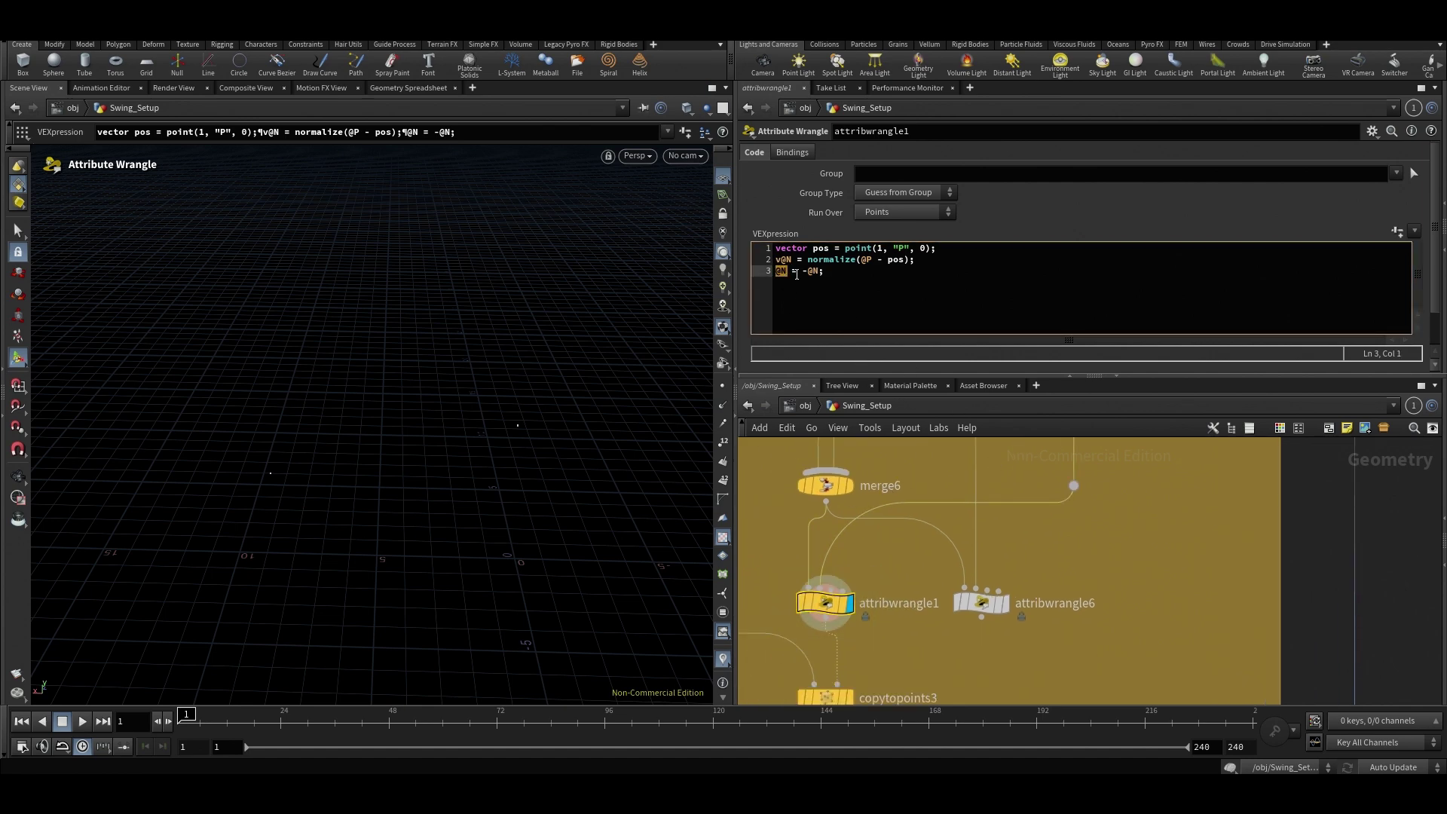
{"action": "left_click_drag", "start_coordinate": [802, 272], "coordinate": [819, 273]}
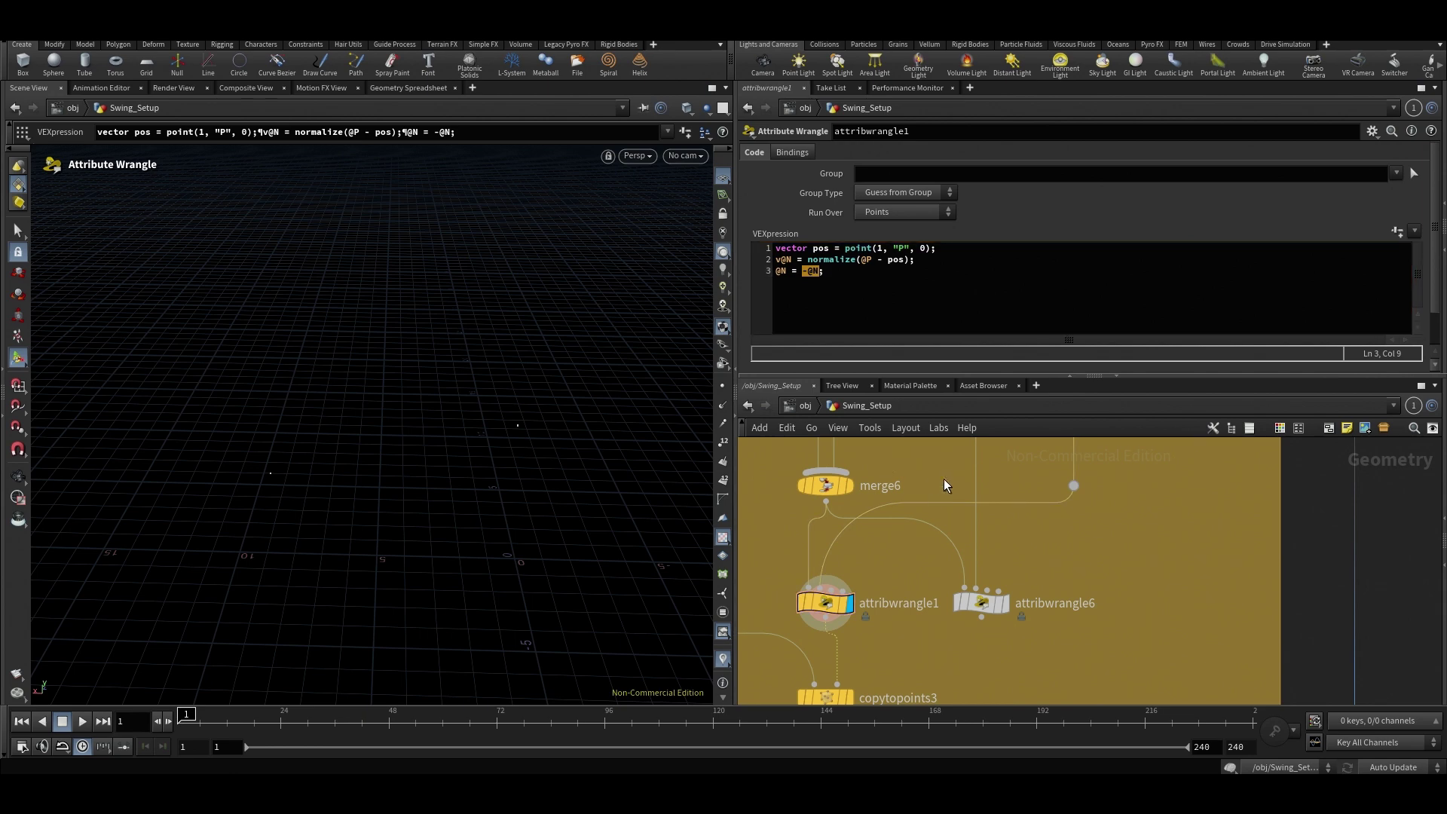
Write vector pos = point(1, "P", 0); as the first VEX line of attribwrangle6 and begin a new line.
{"action": "left_click", "coordinate": [980, 600]}
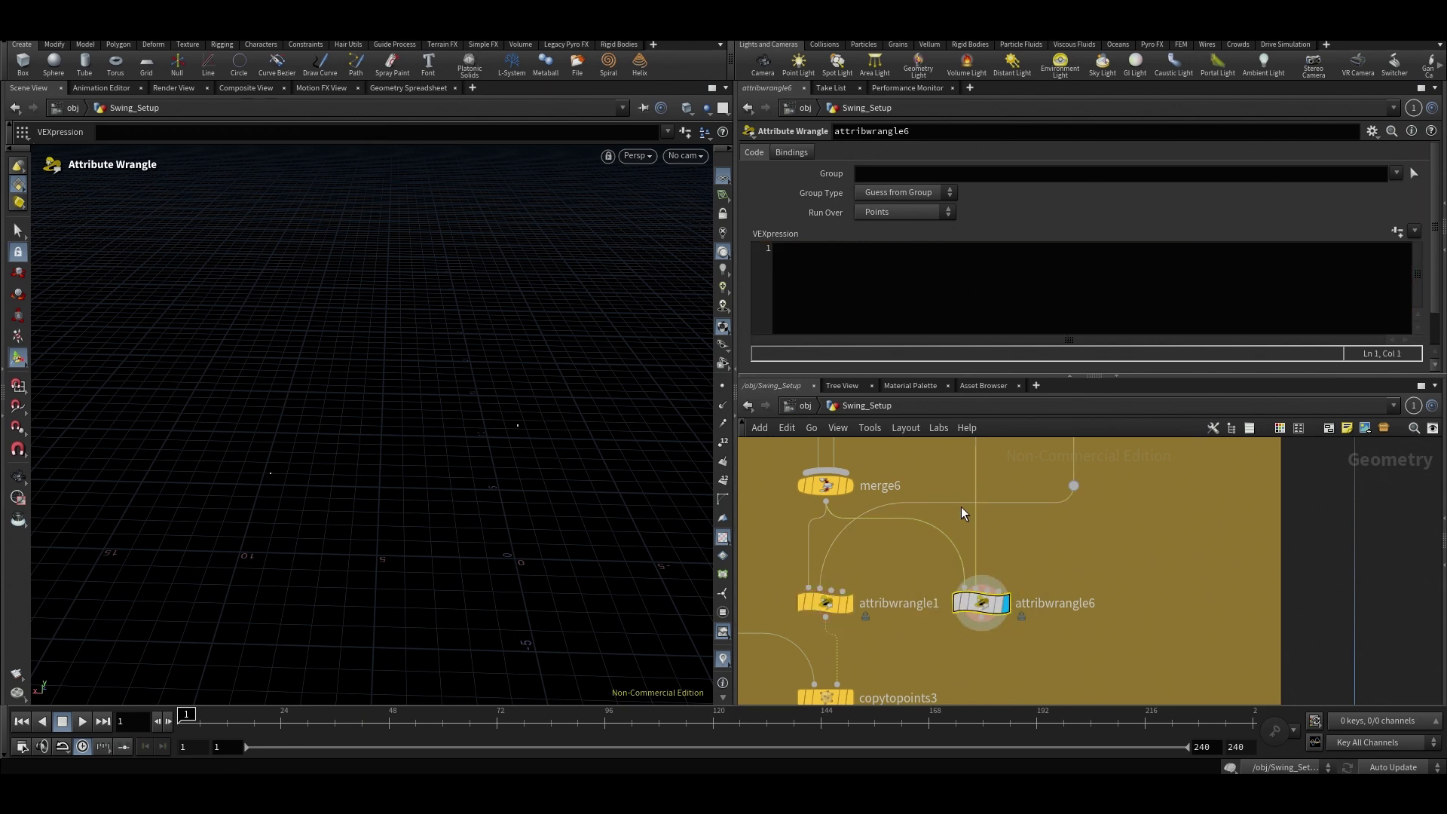
{"action": "left_click", "coordinate": [912, 271]}
{"action": "left_click", "coordinate": [825, 603]}
{"action": "left_click", "coordinate": [980, 603]}
{"action": "left_click", "coordinate": [903, 263]}
{"action": "type", "text": "vector "}
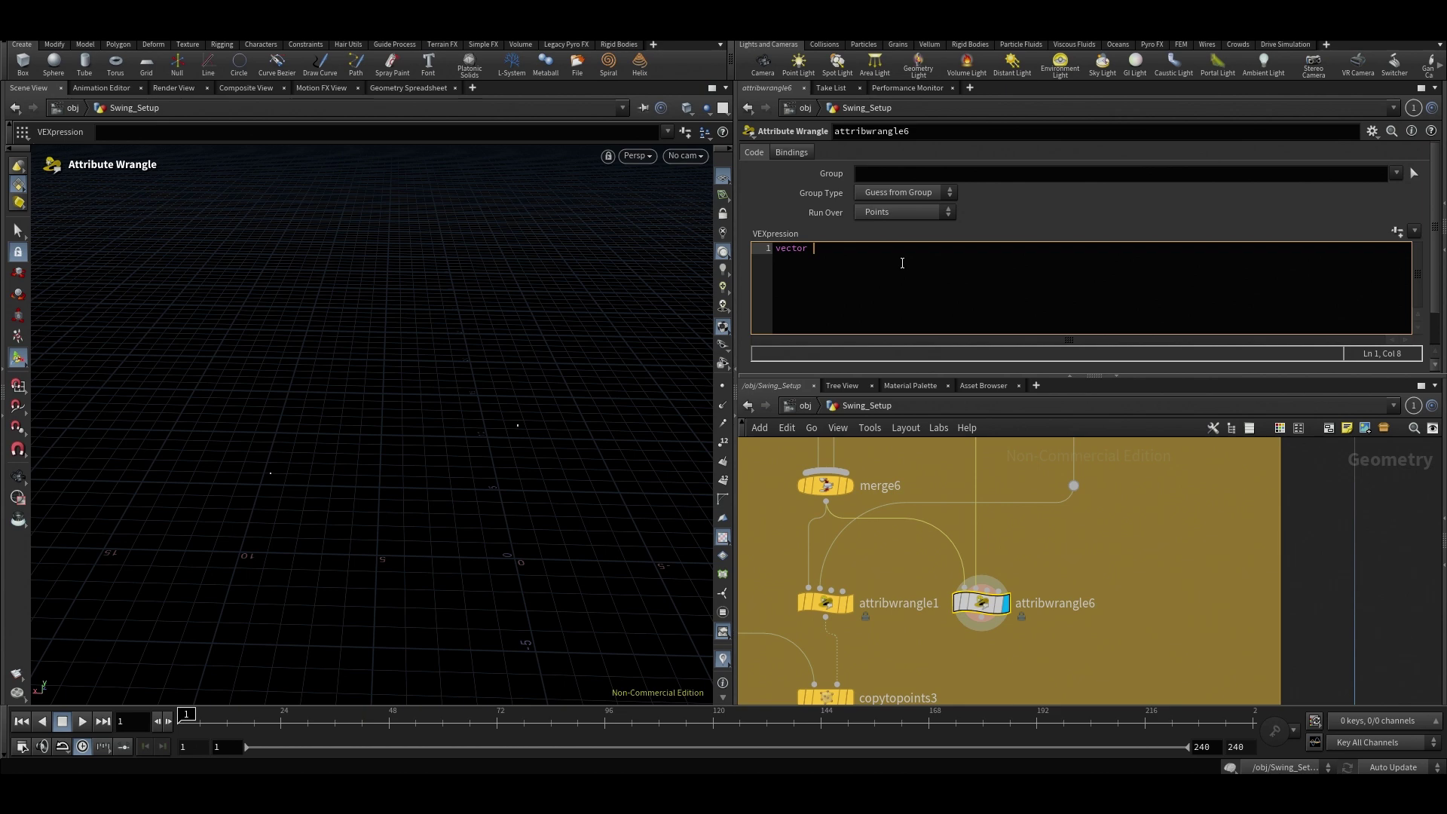
{"action": "type", "text": "pos = se"}
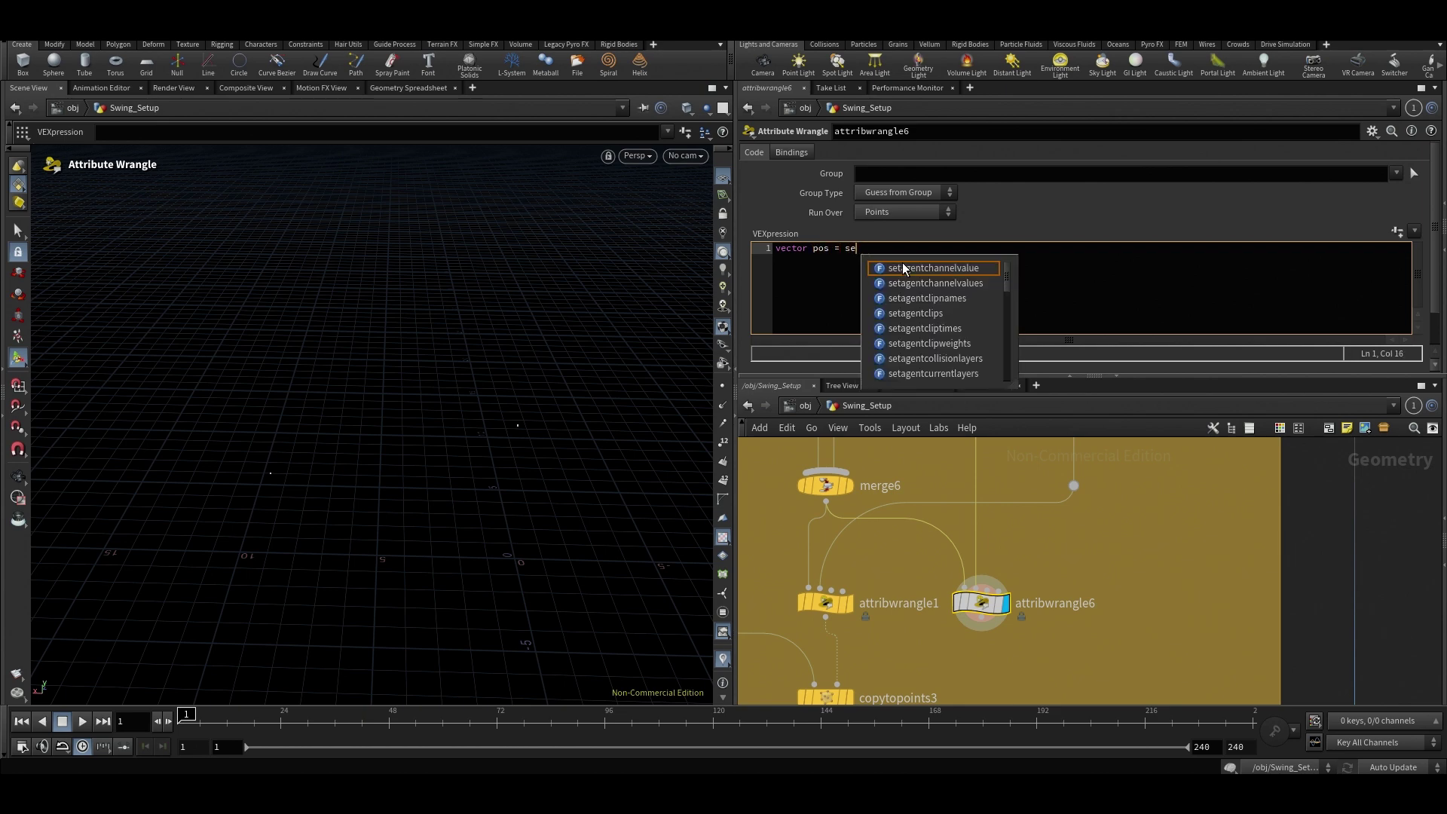
{"action": "key", "text": "BackSpace"}
{"action": "key", "text": "BackSpace"}
{"action": "type", "text": "point"}
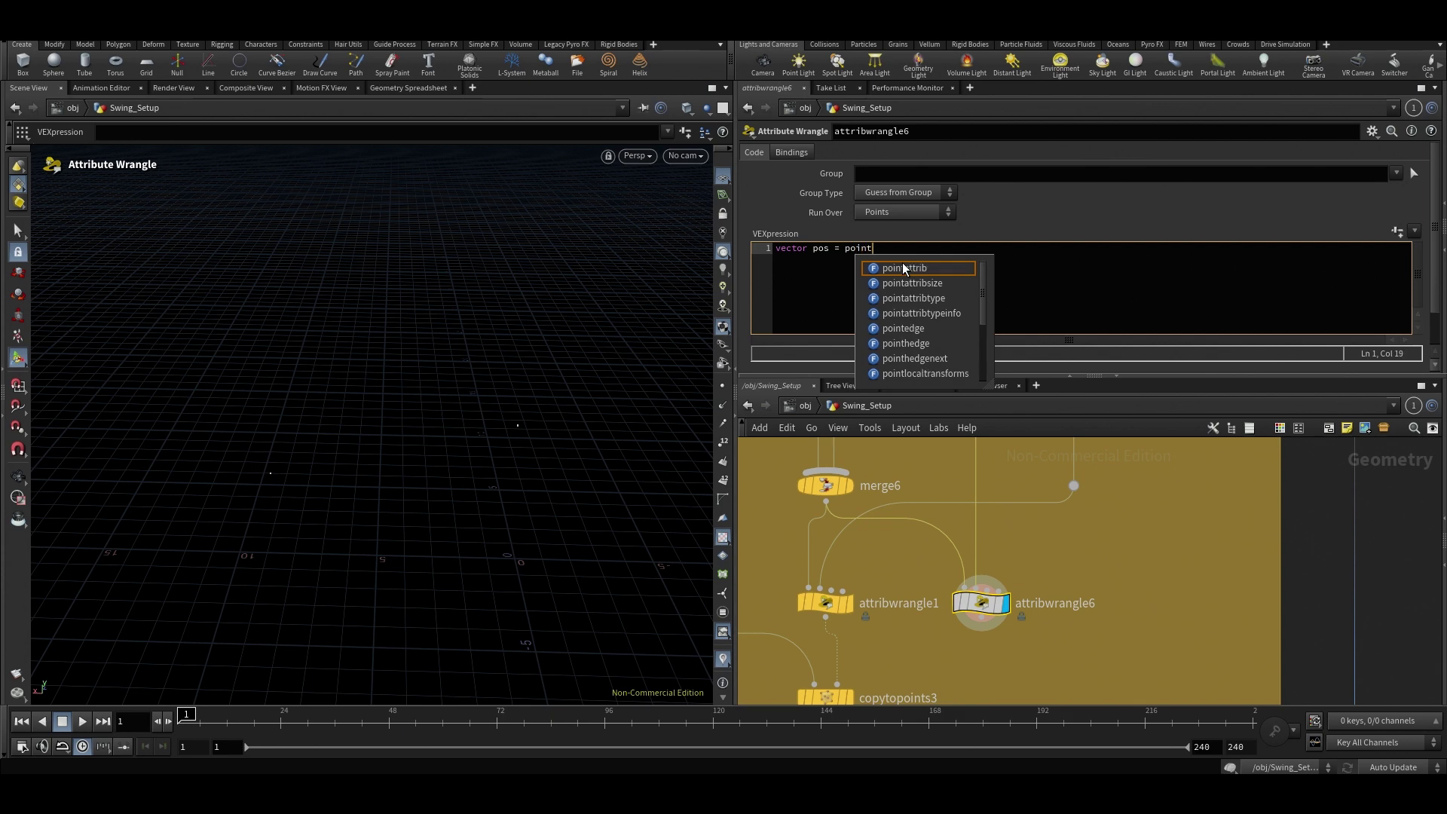
{"action": "type", "text": "(1,"}
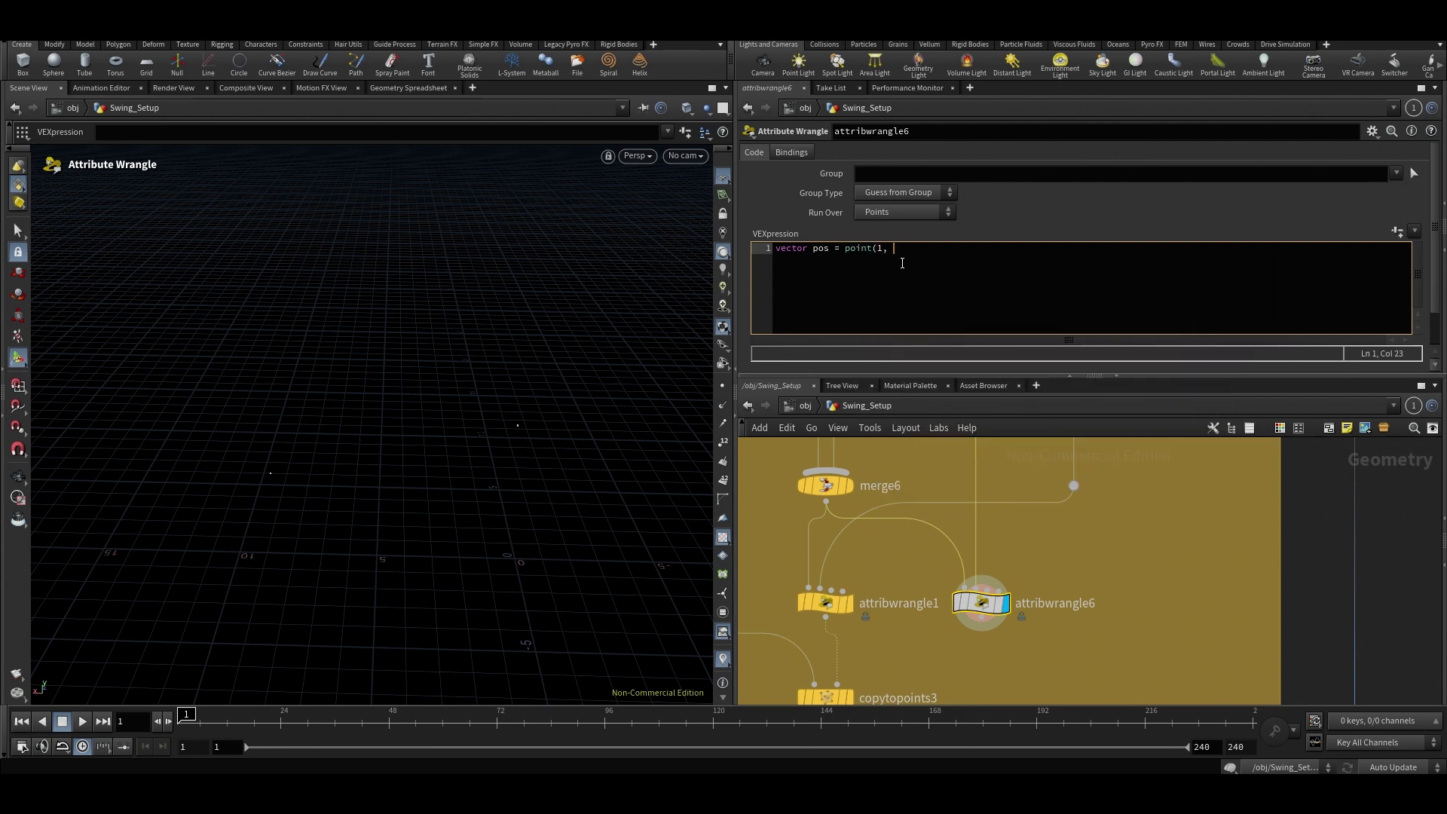
{"action": "type", "text": " \"P\", 0);"}
{"action": "key", "text": "Return"}
{"action": "left_click", "coordinate": [979, 251]}
{"action": "key", "text": "space"}
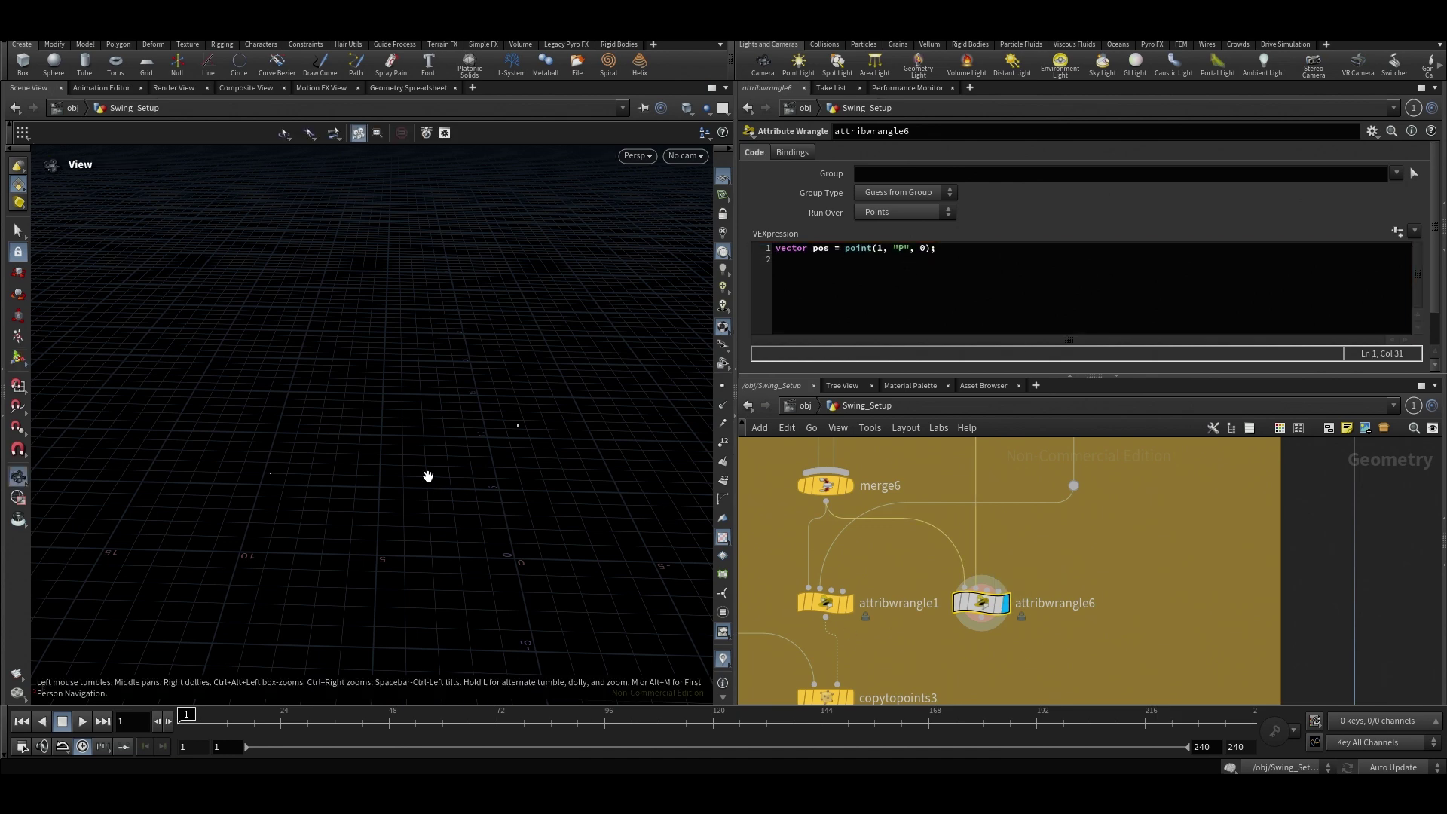
{"action": "left_click_drag", "start_coordinate": [428, 477], "coordinate": [566, 445]}
{"action": "key", "text": "Return"}
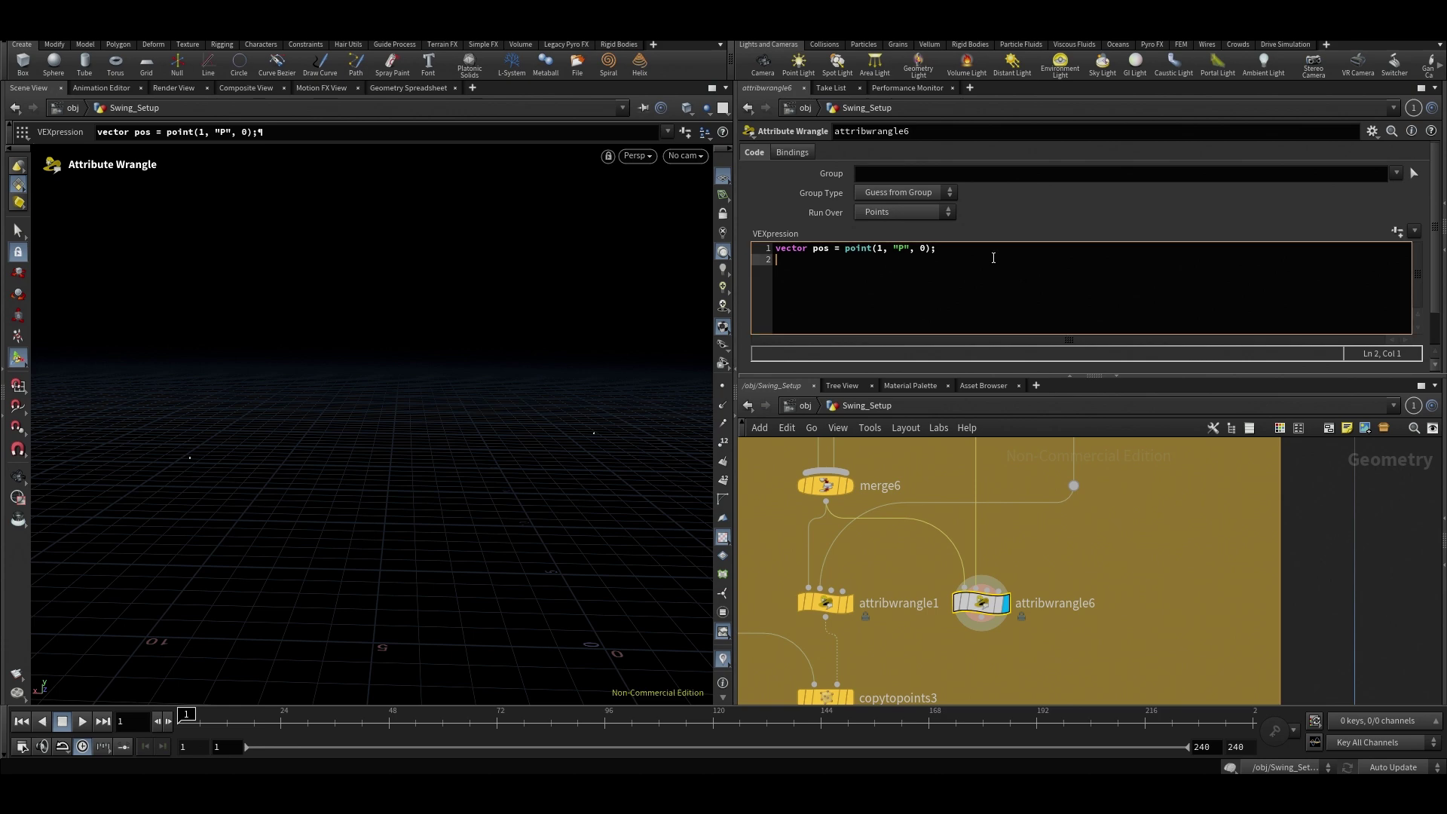
Start the second line of attribwrangle6 with v@N = normalize, consulting the code in attribwrangle1.
{"action": "left_click", "coordinate": [828, 605]}
{"action": "left_click_drag", "start_coordinate": [966, 555], "coordinate": [966, 558]}
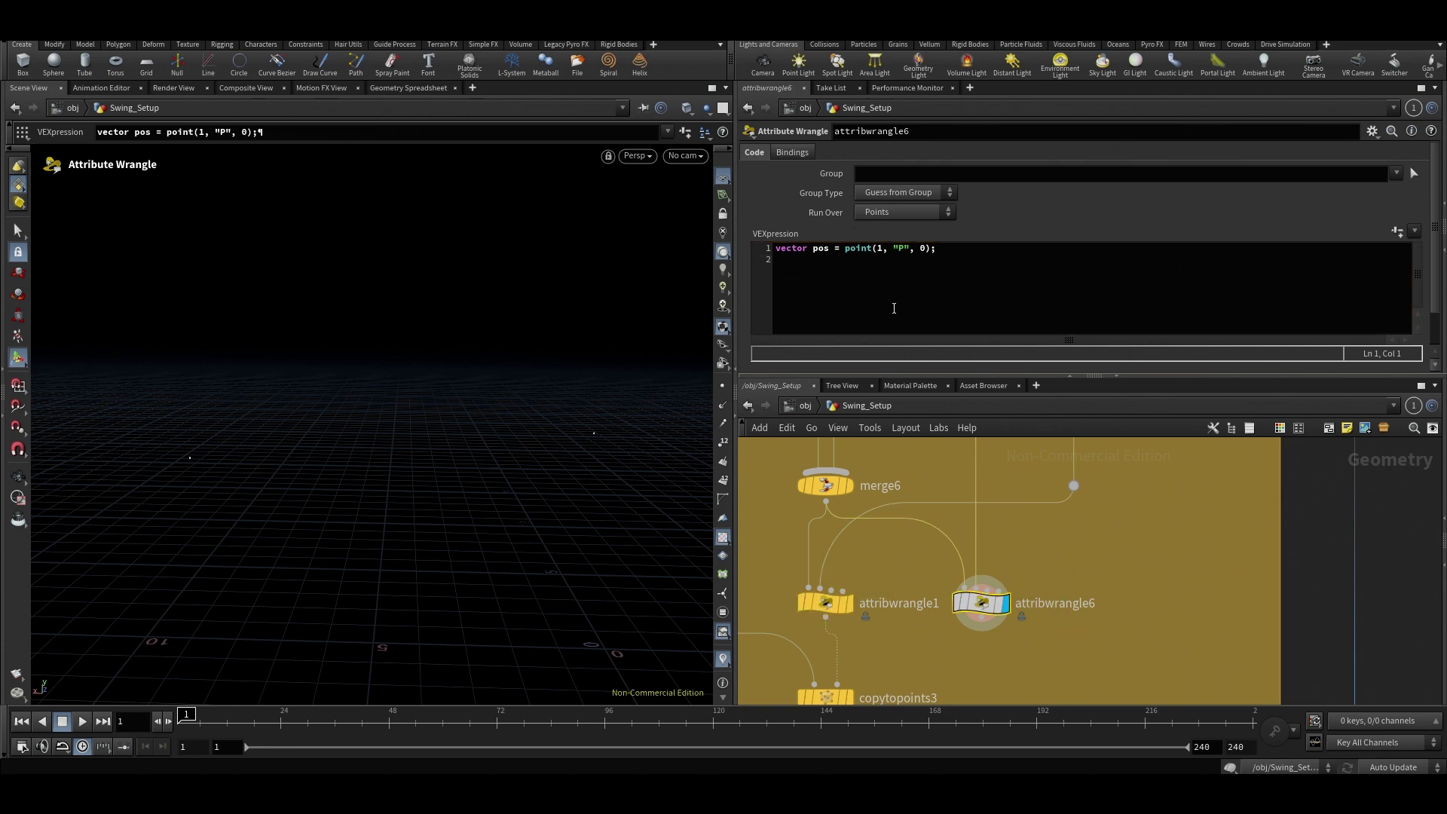
{"action": "left_click", "coordinate": [897, 285]}
{"action": "type", "text": "v@N"}
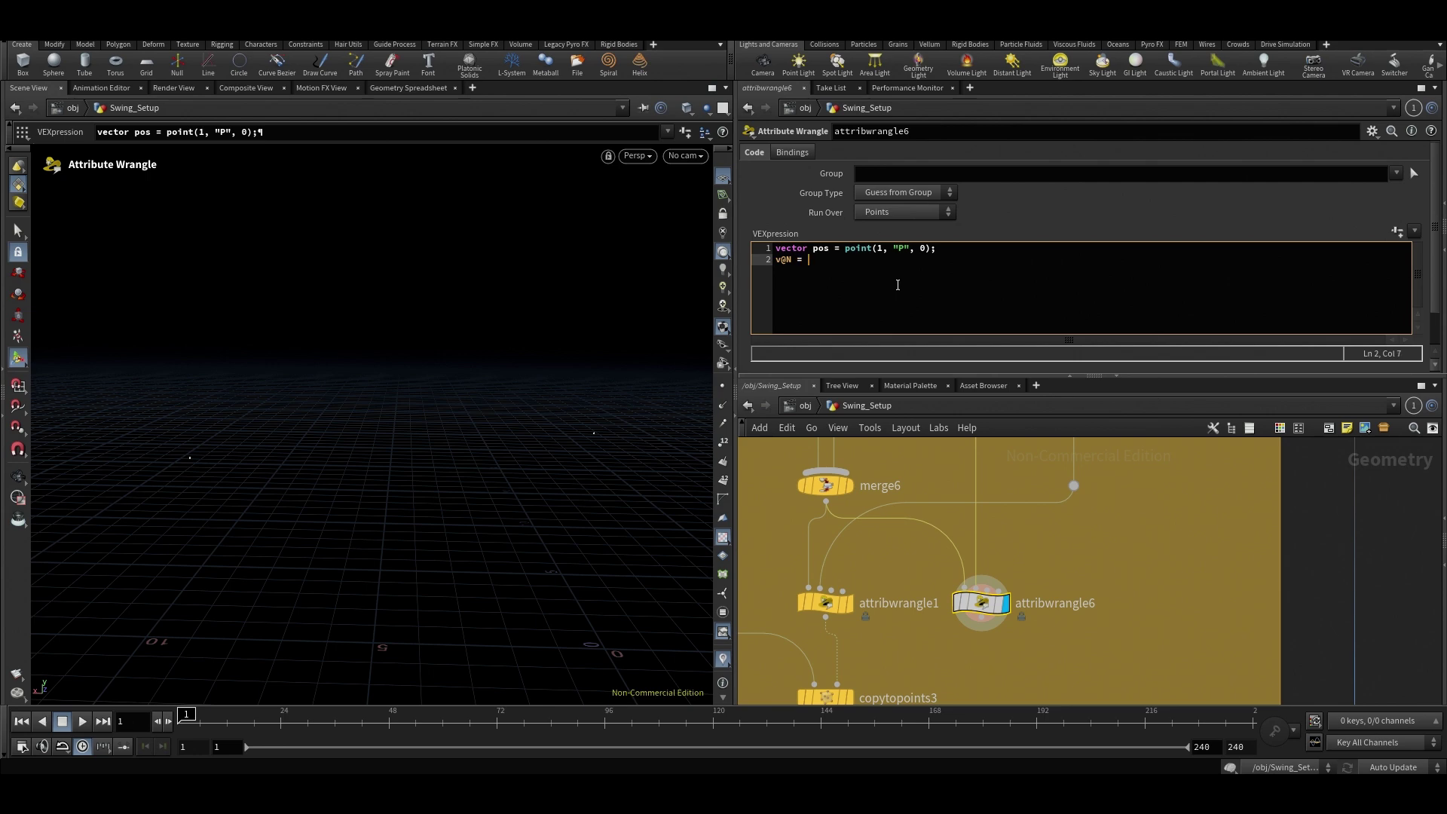
{"action": "type", "text": " = norma"}
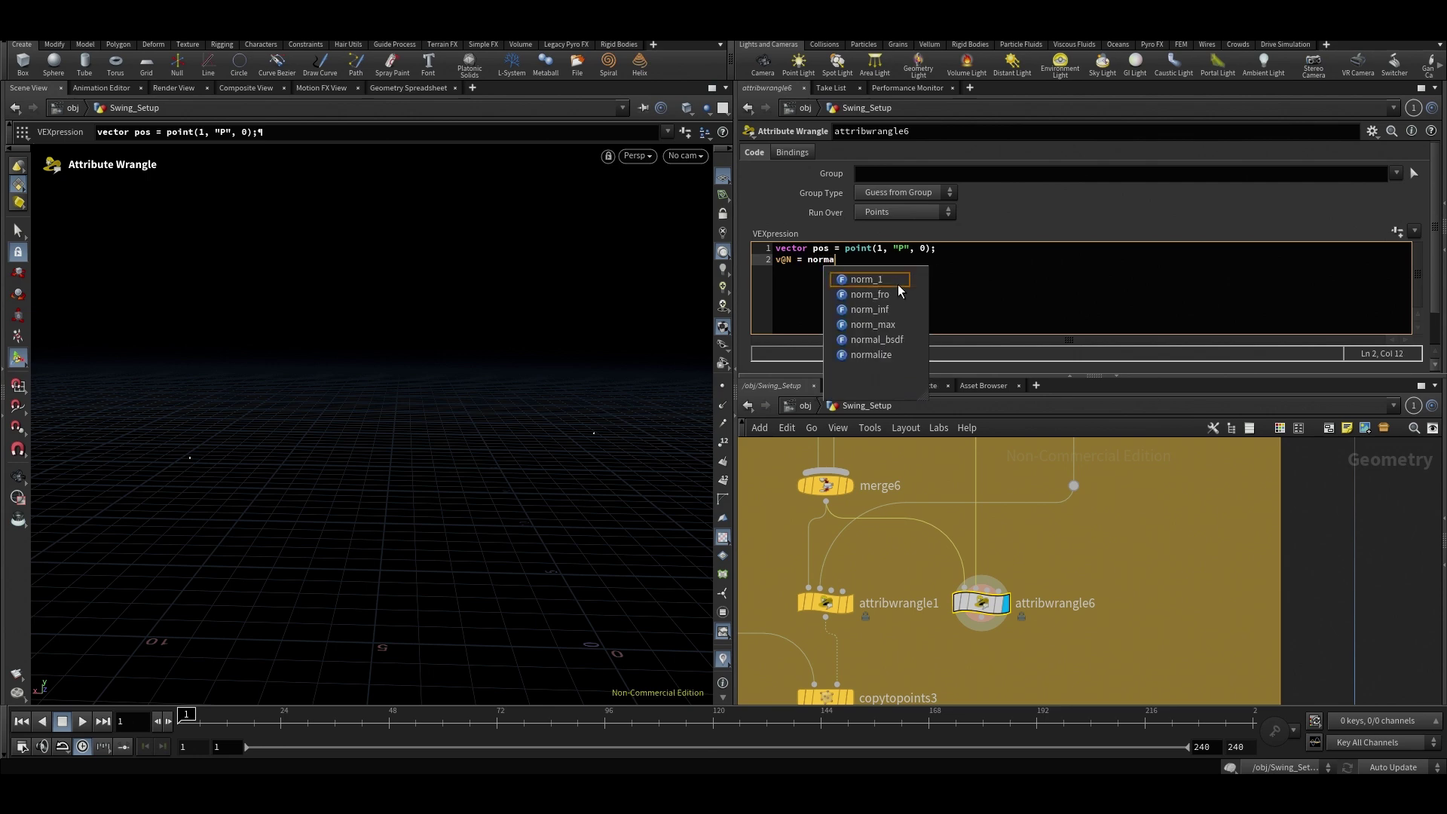
{"action": "type", "text": "lize"}
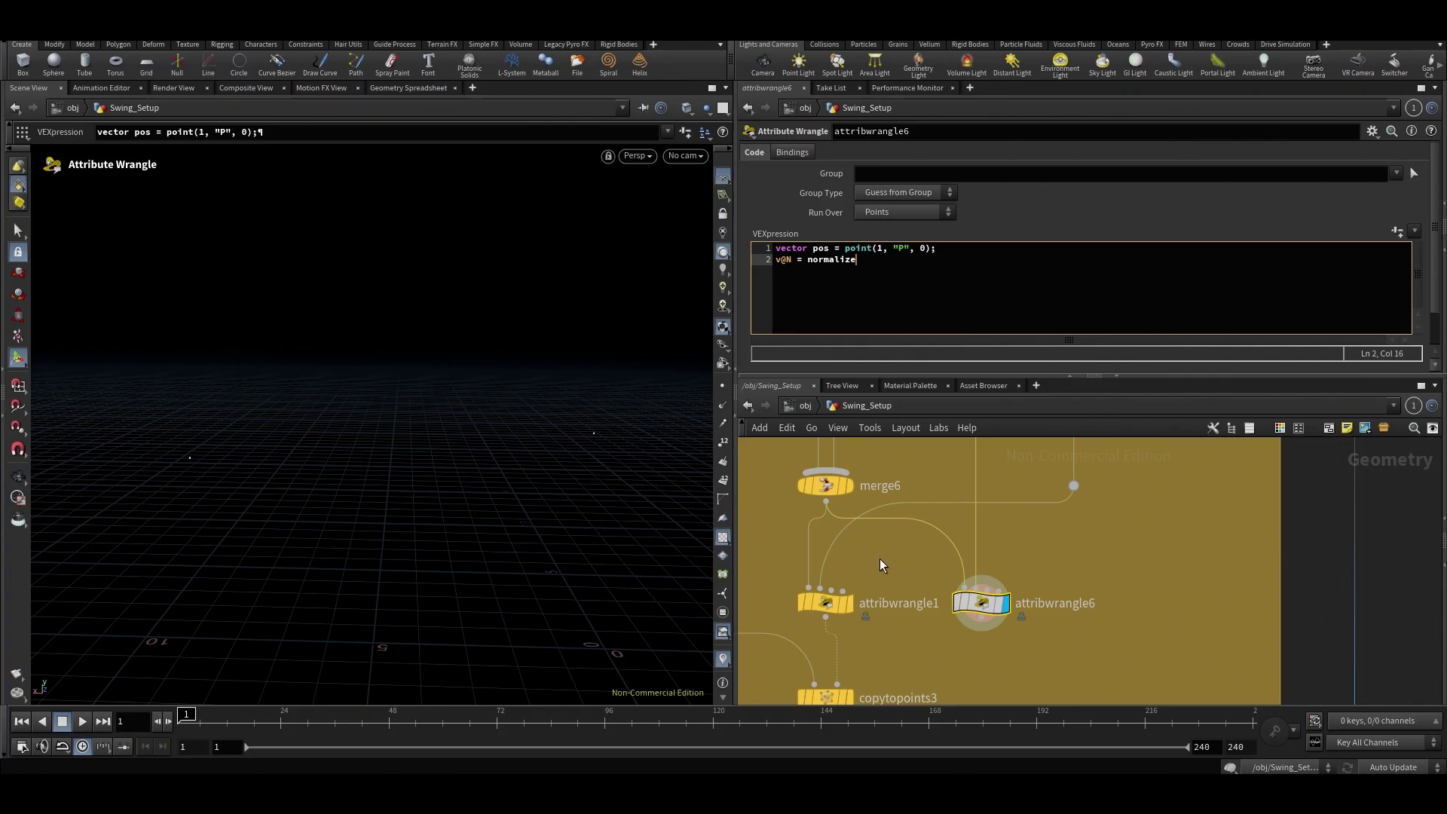
{"action": "left_click", "coordinate": [805, 609]}
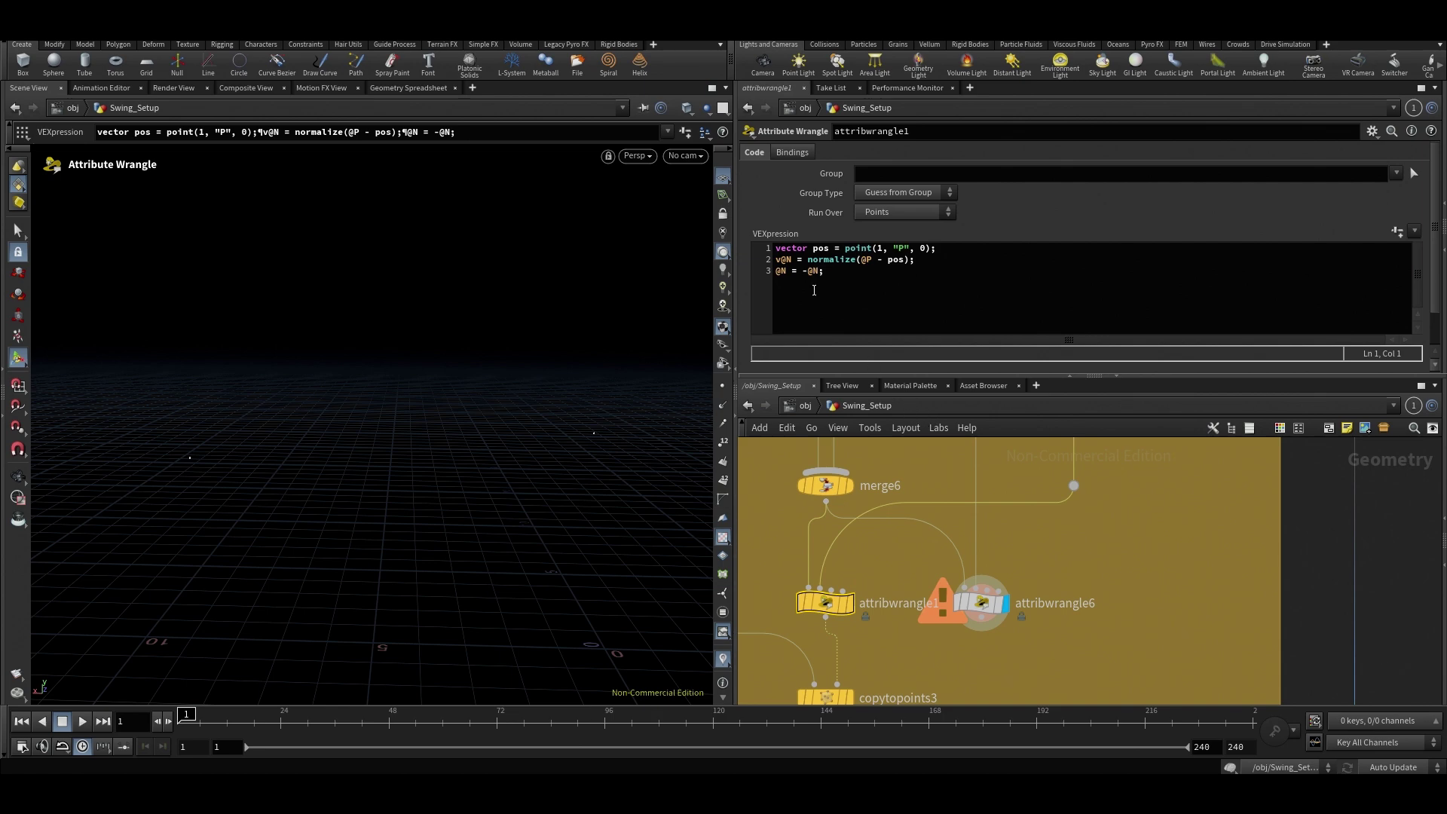
{"action": "left_click", "coordinate": [974, 609]}
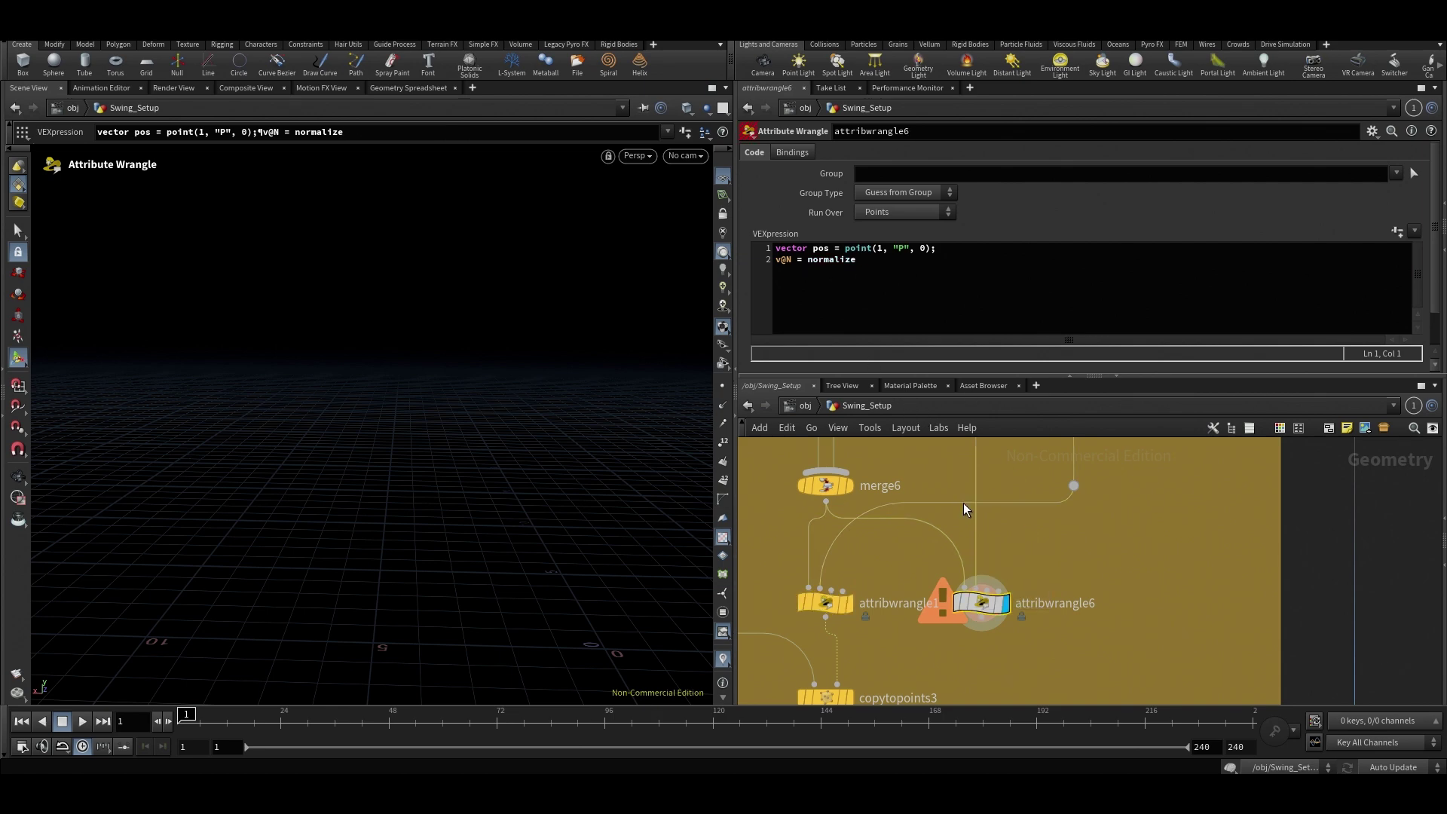
Complete the normalize call in attribwrangle6 with the argument (@P - pos) and a closing semicolon.
{"action": "type", "text": "(@"}
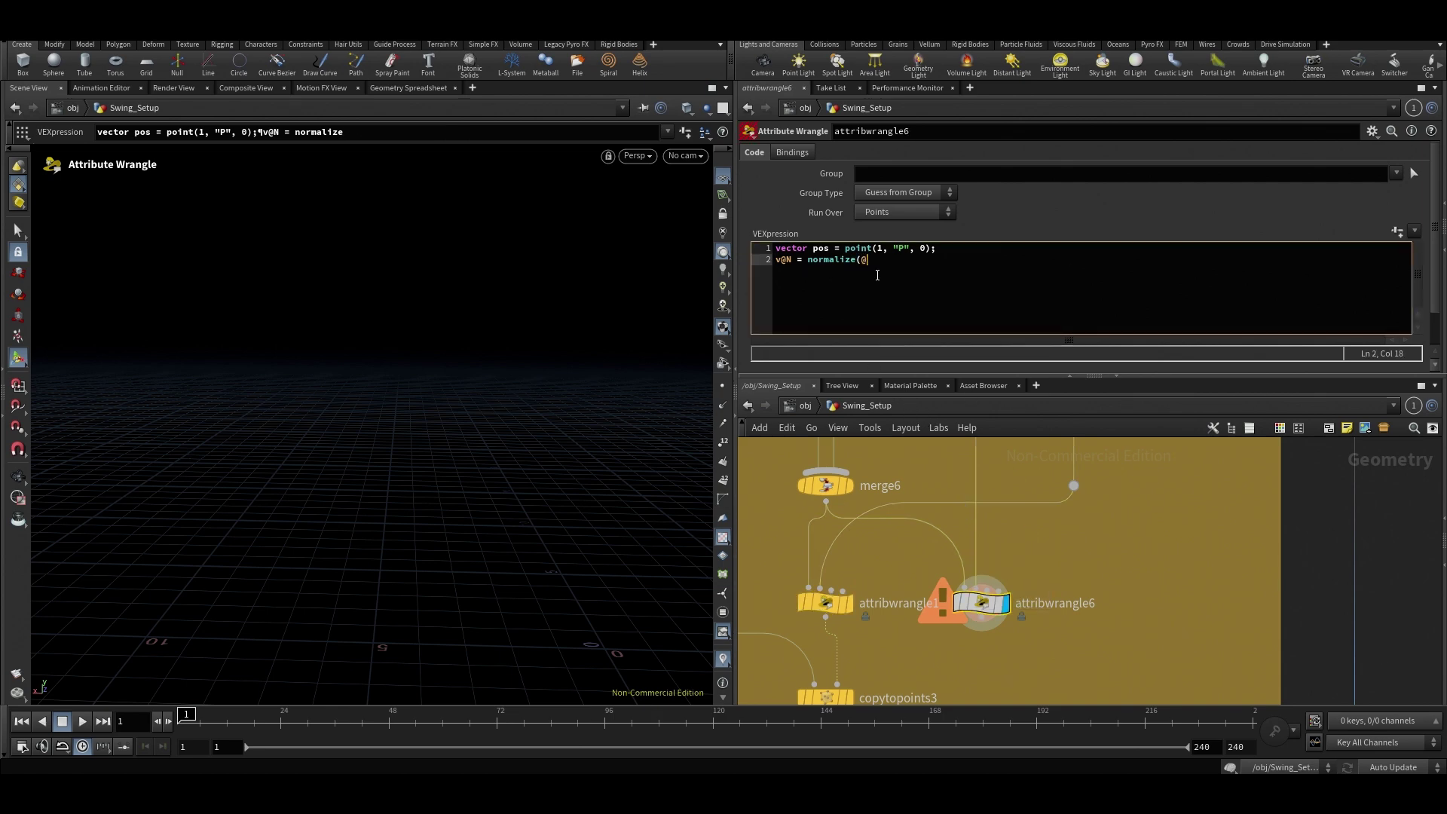
{"action": "type", "text": "P"}
{"action": "left_click", "coordinate": [825, 603]}
{"action": "left_click", "coordinate": [984, 603]}
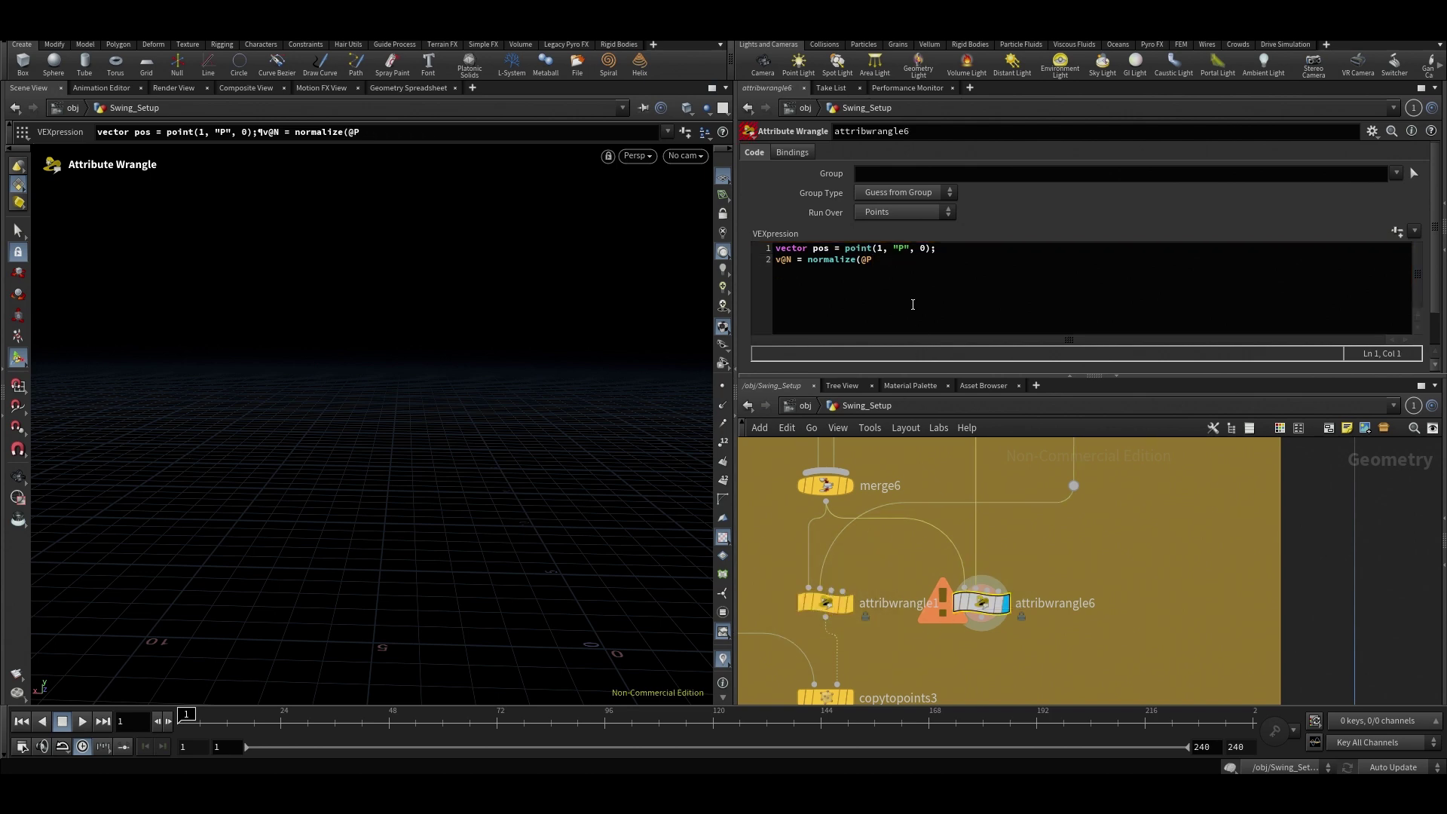
{"action": "left_click", "coordinate": [892, 270]}
{"action": "type", "text": "= "}
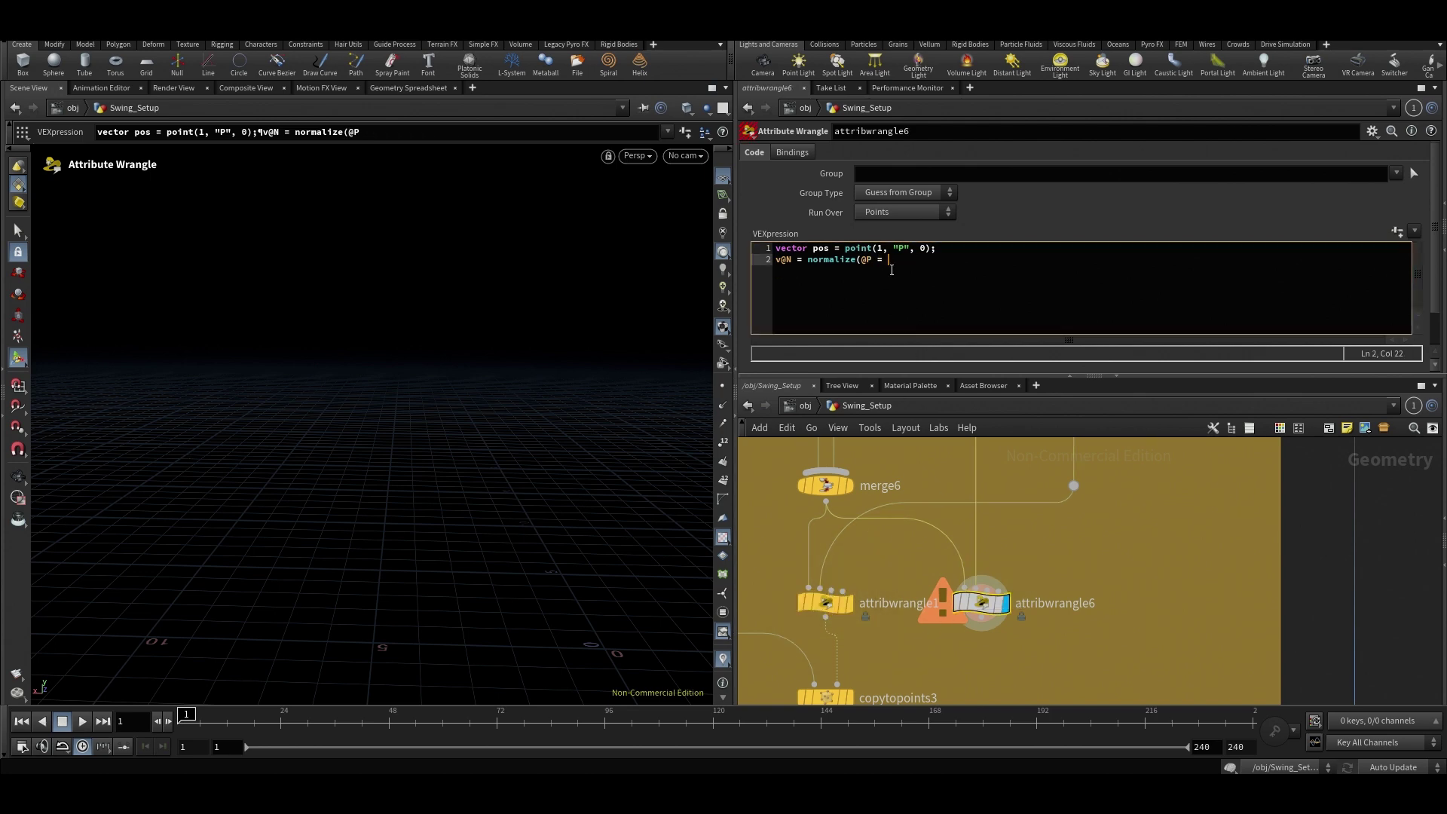
{"action": "type", "text": "pos"}
{"action": "type", "text": "os"}
Check attribwrangle1's last line and add v@N = -@N; as the third line of attribwrangle6.
{"action": "left_click", "coordinate": [825, 603]}
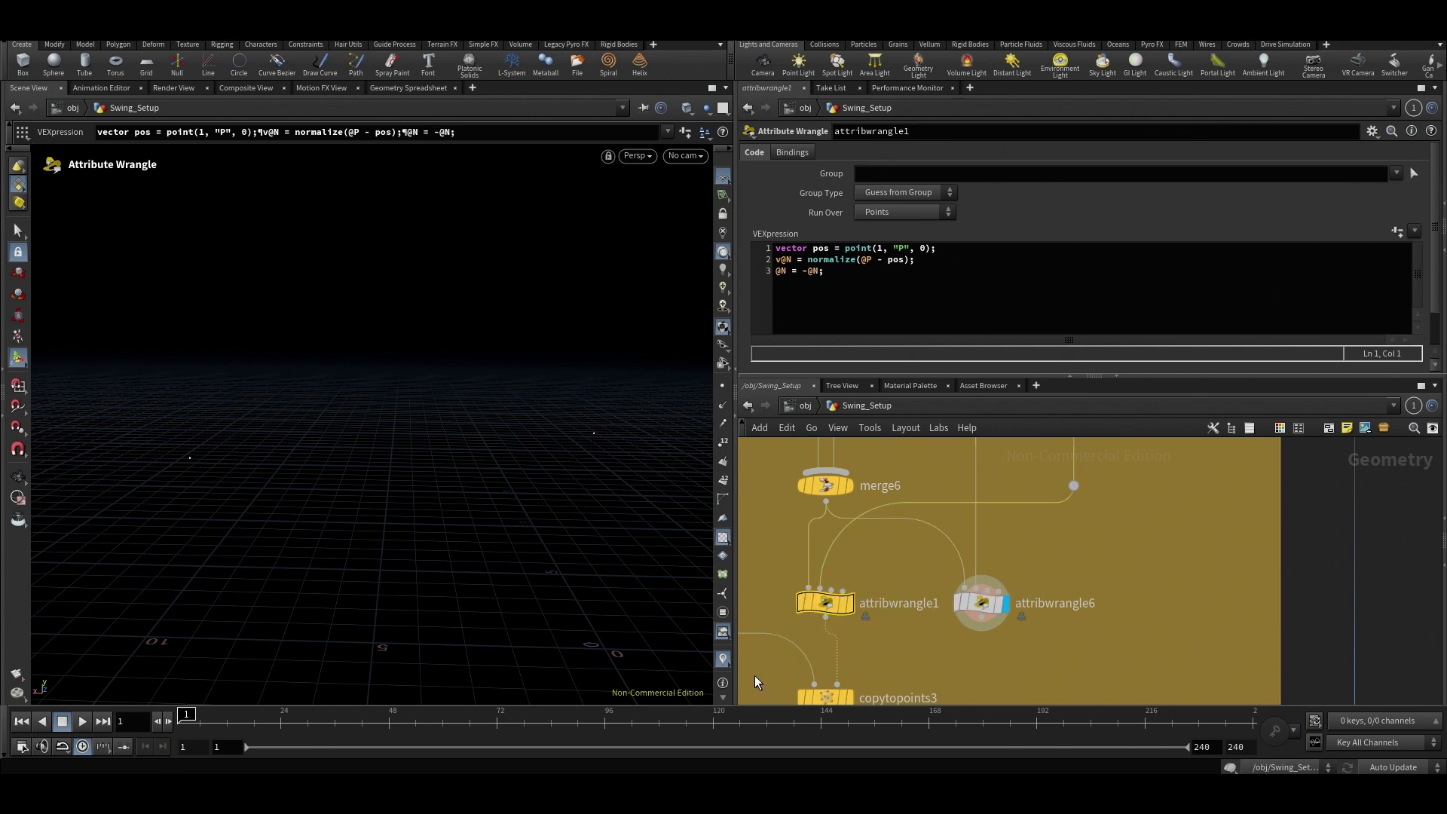
{"action": "left_click", "coordinate": [981, 603]}
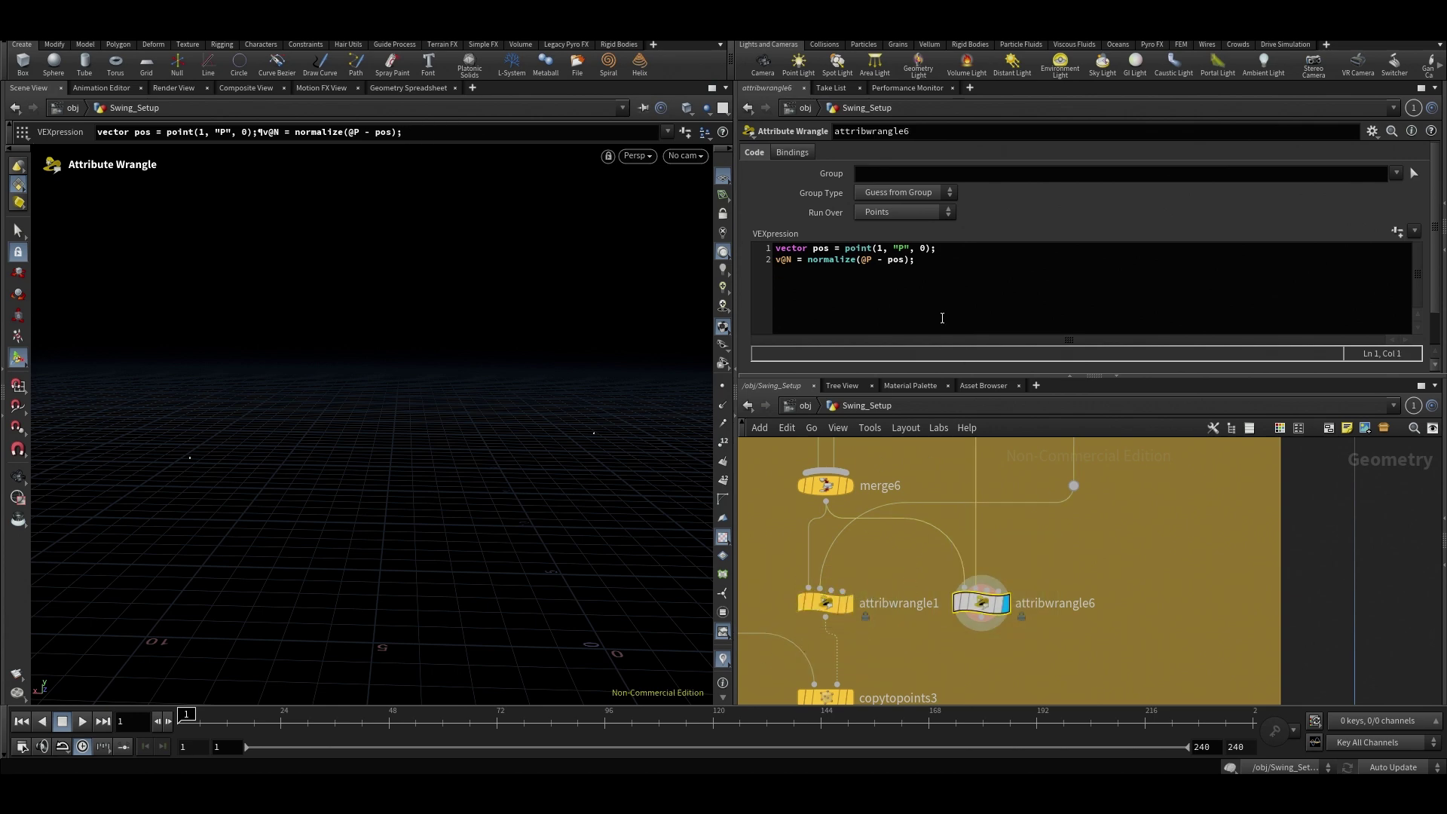
{"action": "left_click", "coordinate": [964, 257]}
{"action": "key", "text": "Return"}
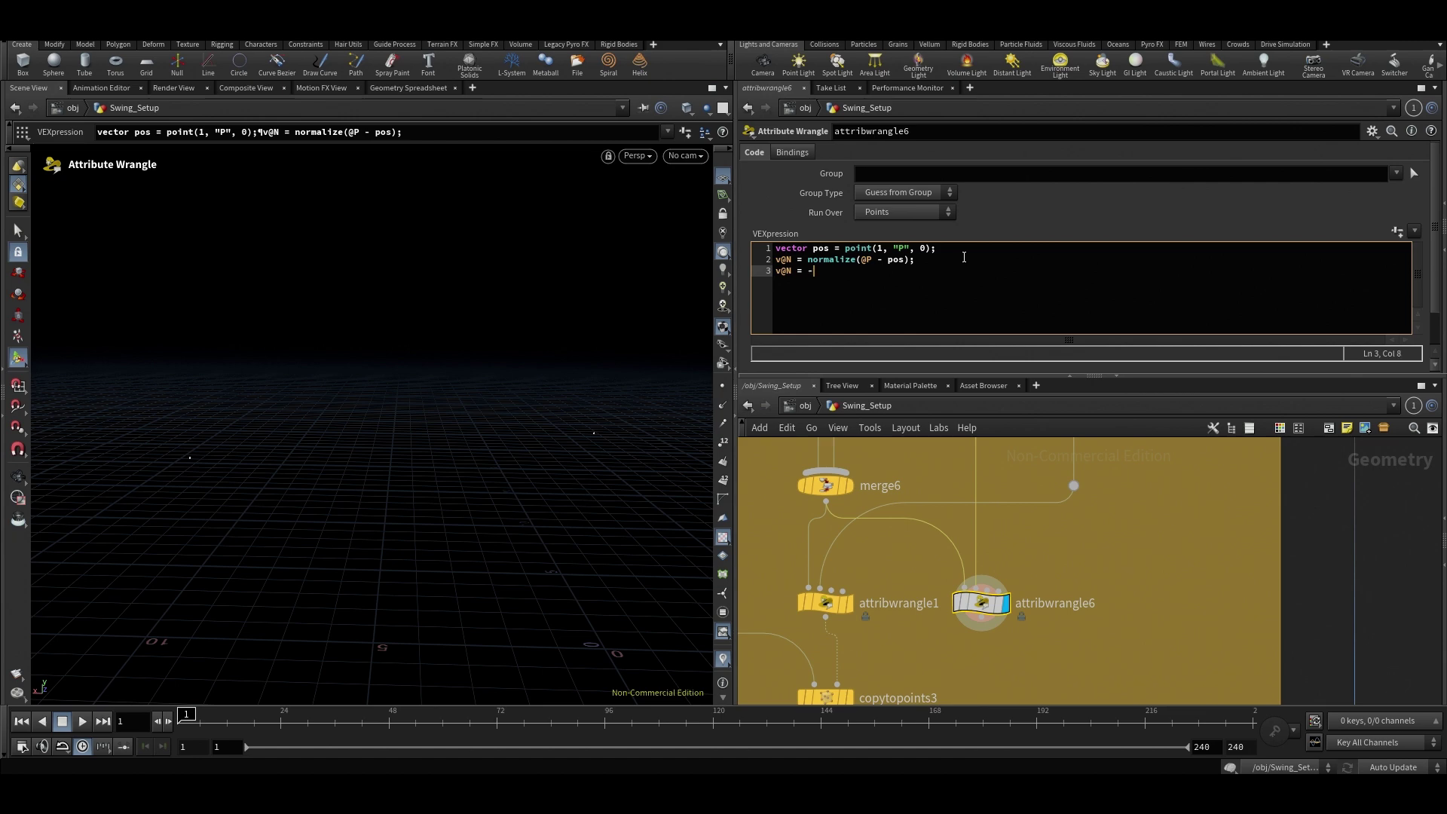
{"action": "type", "text": "v@N = -@N;"}
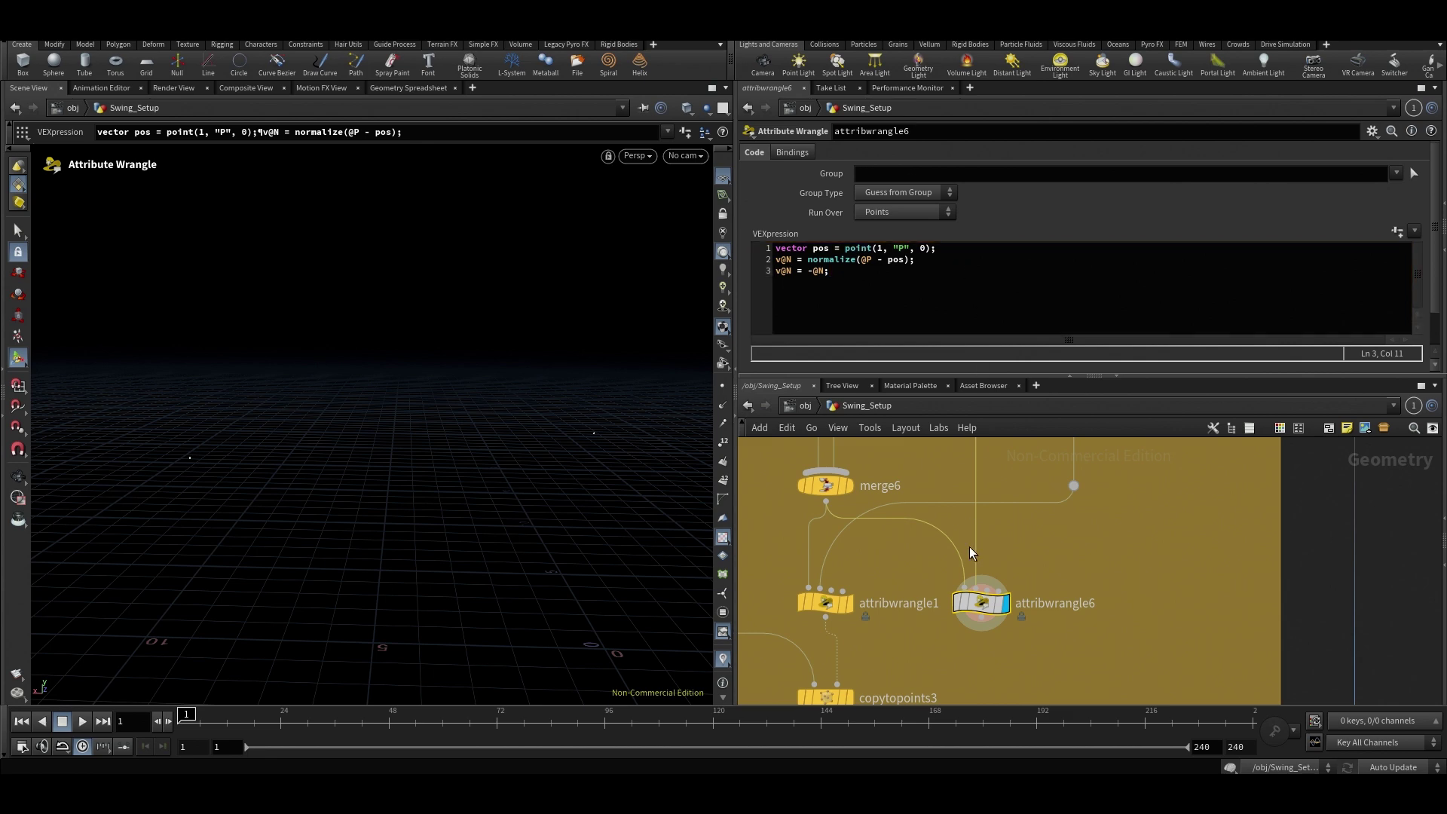
Show the point normals in the viewport and inspect the direction they face on the two end-cap points.
{"action": "left_click", "coordinate": [777, 260]}
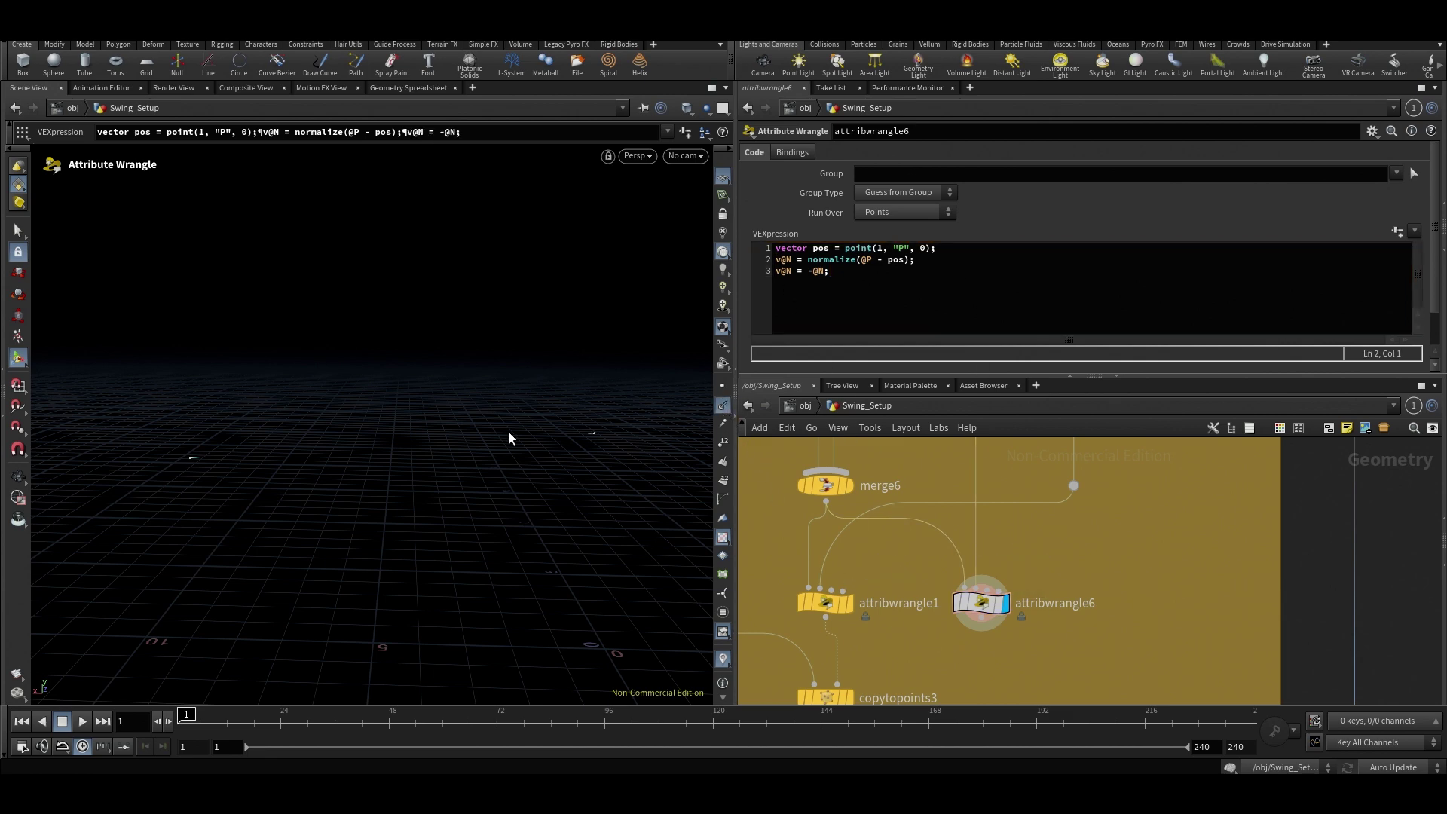
{"action": "left_click_drag", "start_coordinate": [508, 432], "coordinate": [159, 456], "text": "alt"}
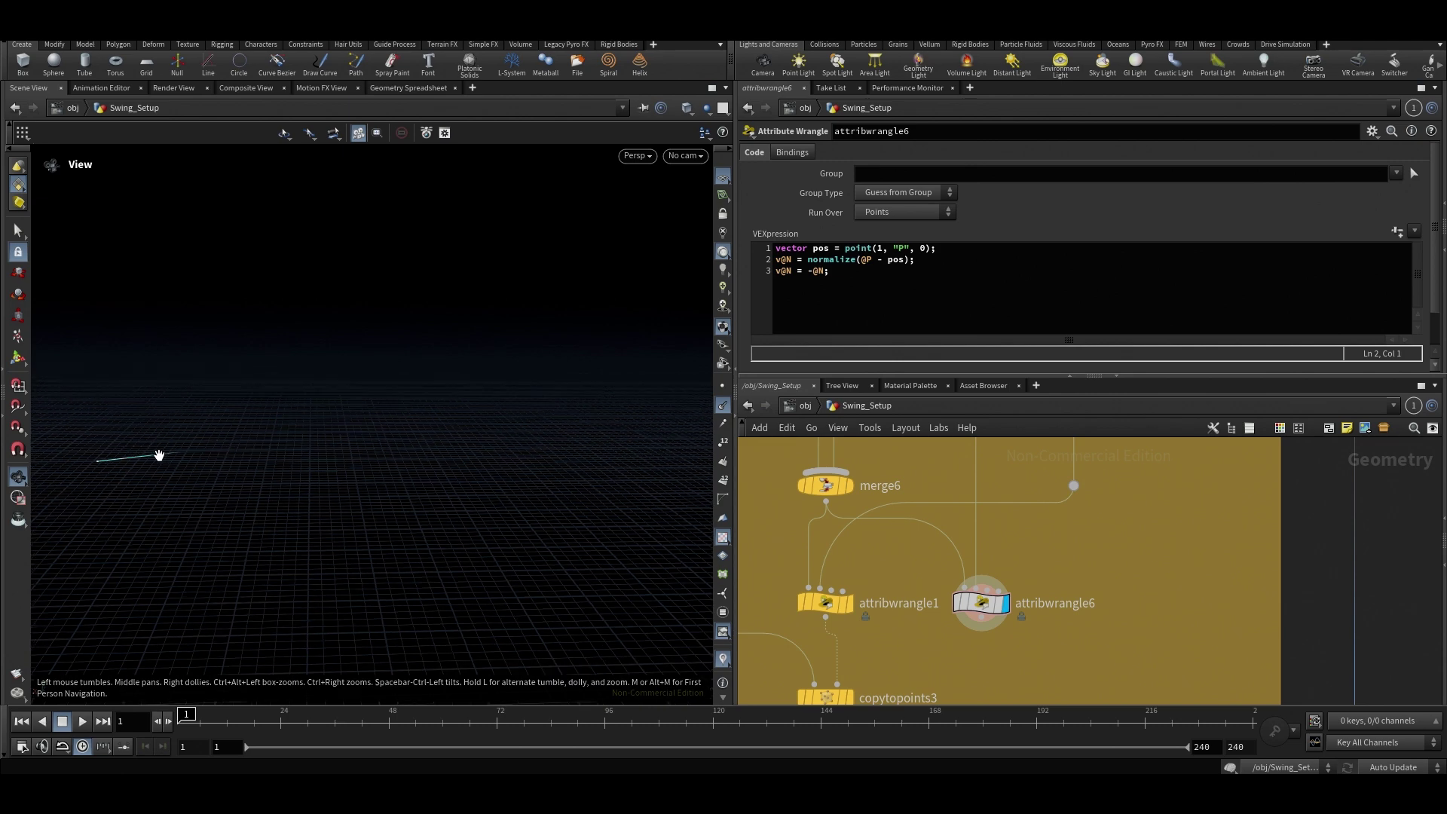
{"action": "mouse_move", "coordinate": [304, 449]}
{"action": "left_mouse_down"}
{"action": "mouse_move", "coordinate": [281, 443]}
{"action": "mouse_move", "coordinate": [300, 445]}
{"action": "left_mouse_up"}
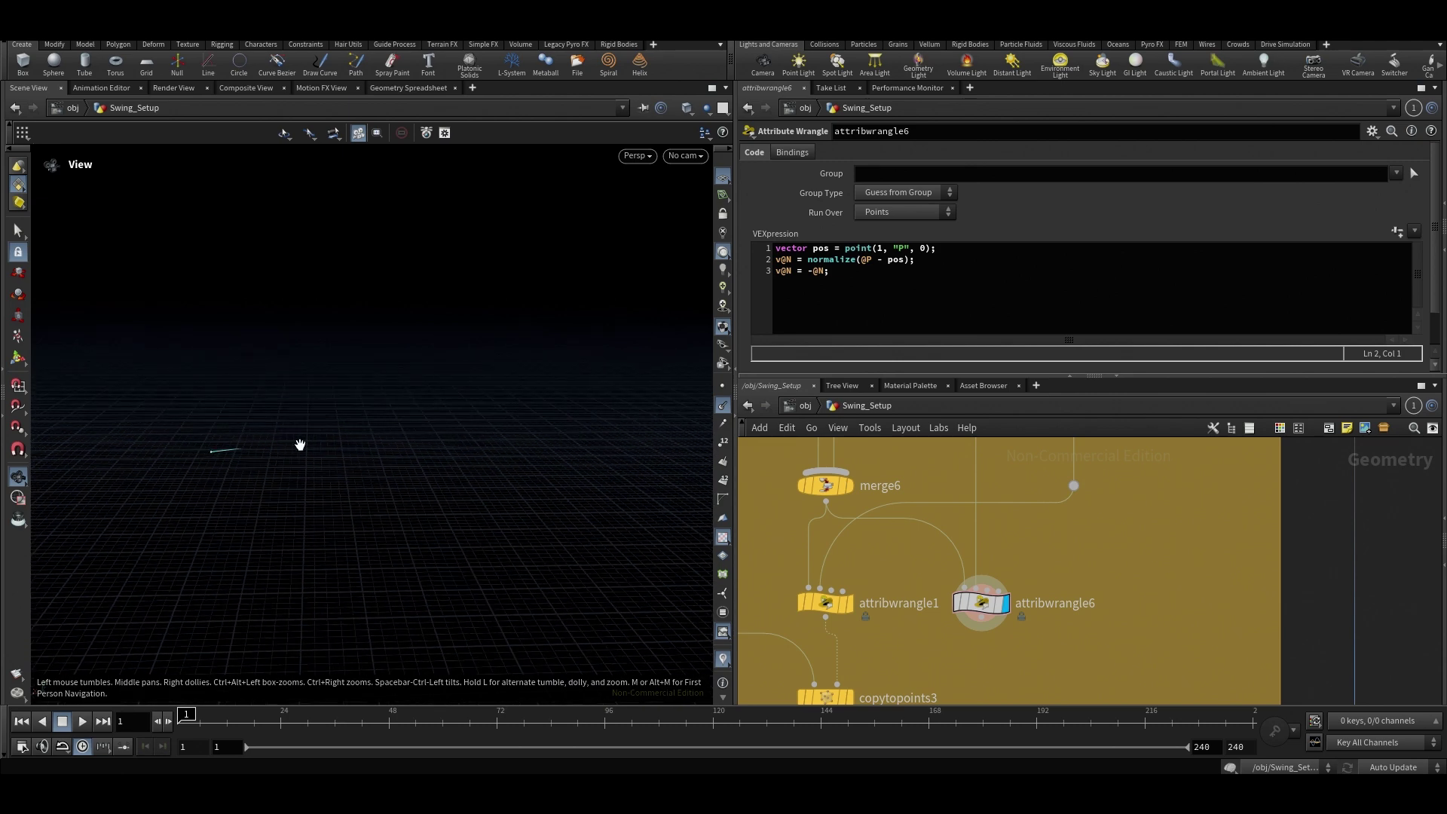
{"action": "left_click_drag", "start_coordinate": [517, 404], "coordinate": [452, 410], "text": "alt"}
Try inserting a Transform node on the wire into attribwrangle6 and shifting its X translation.
{"action": "middle_click_drag", "start_coordinate": [1019, 447], "coordinate": [970, 560]}
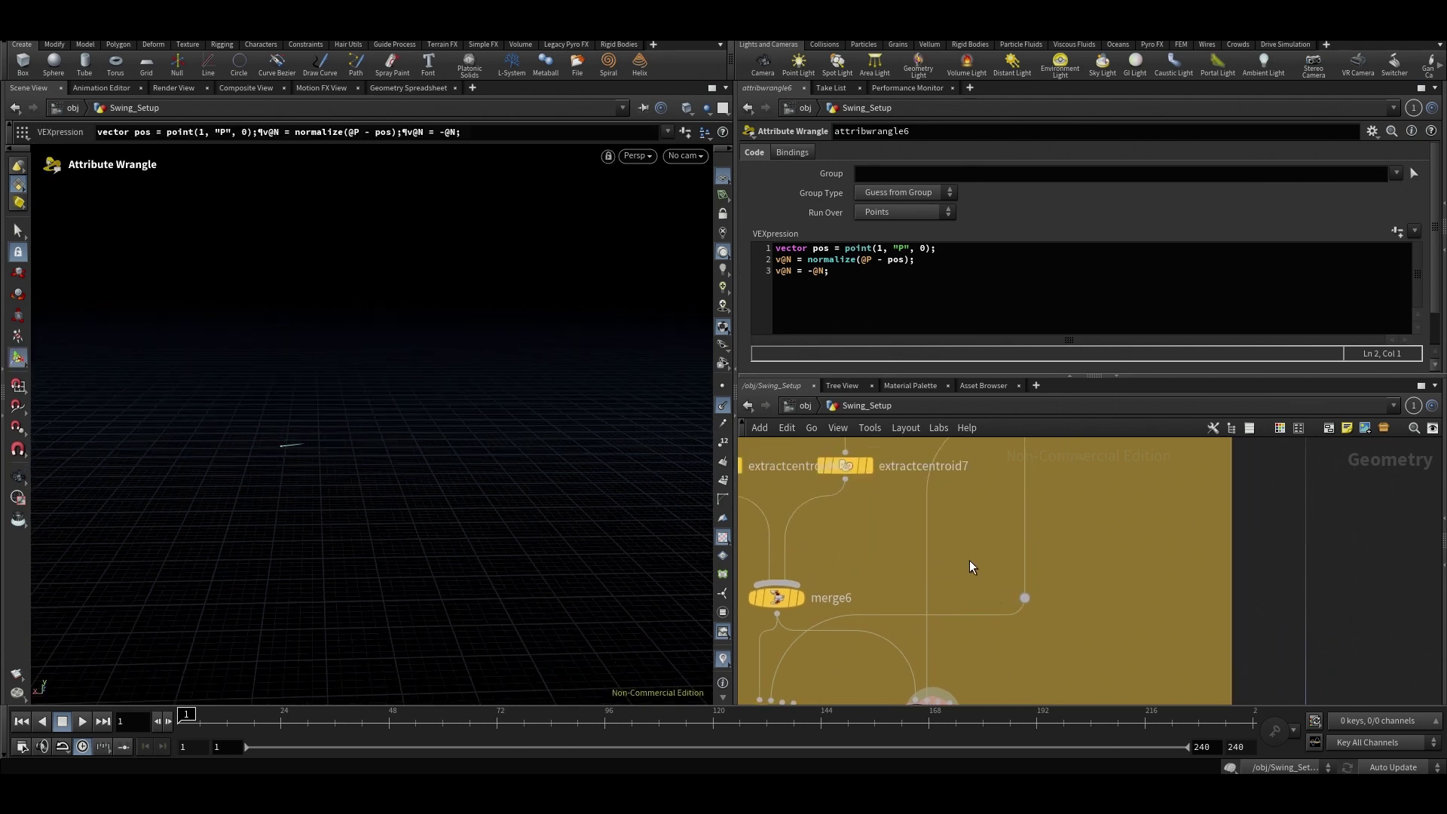
{"action": "key", "text": "Tab"}
{"action": "mouse_move", "coordinate": [1055, 420]}
{"action": "left_click", "coordinate": [1131, 420]}
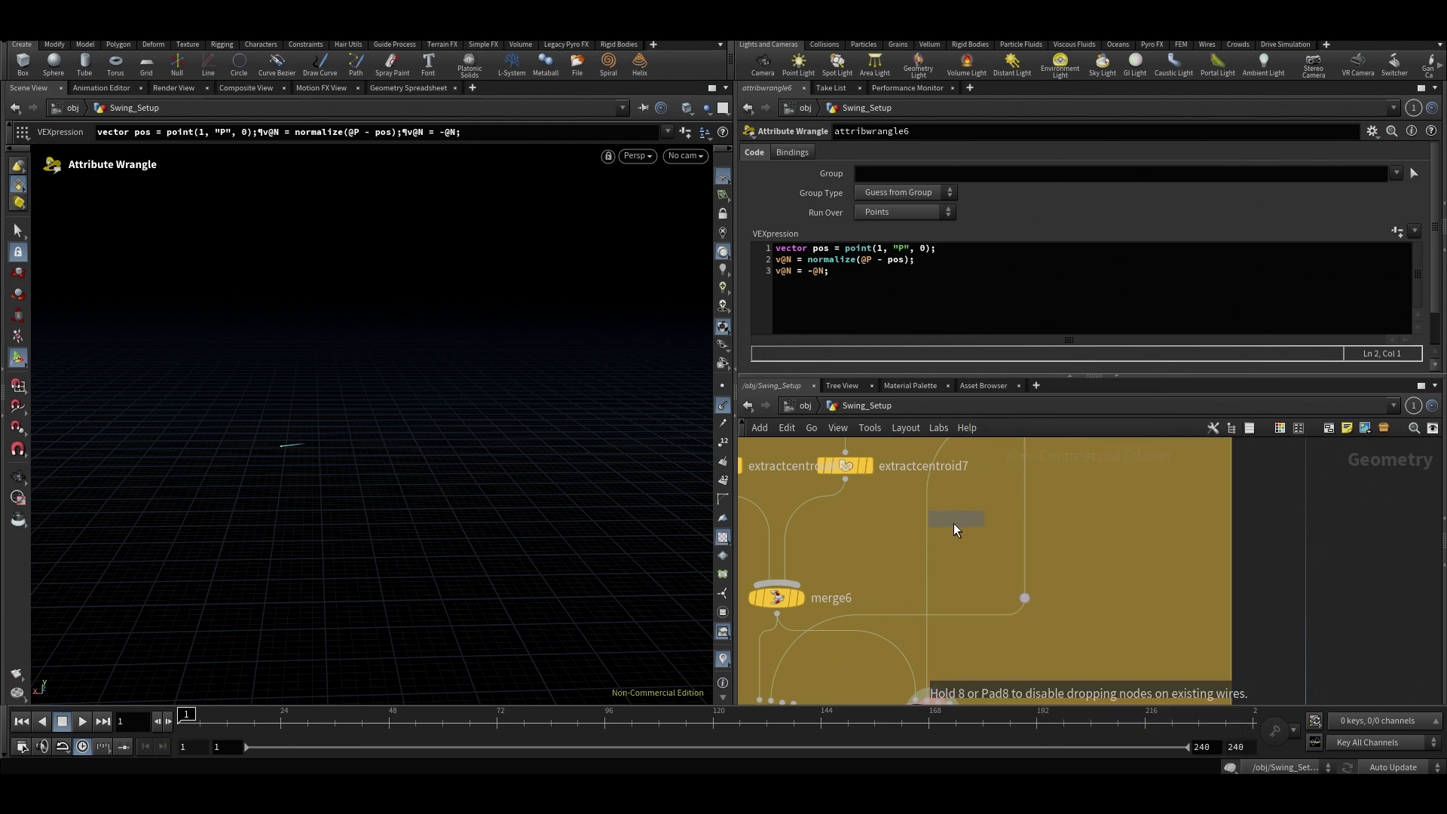
{"action": "left_click", "coordinate": [952, 523]}
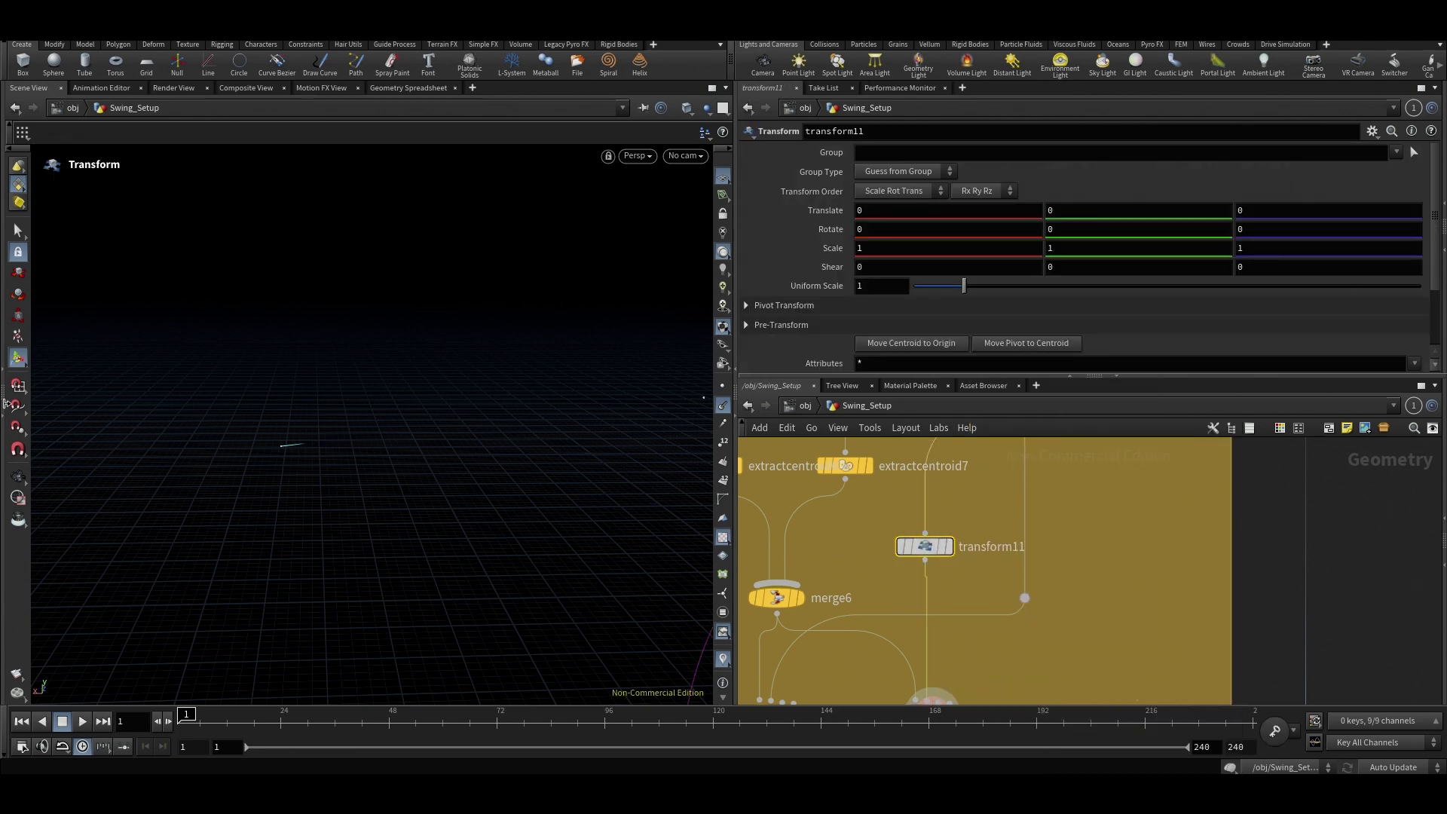
{"action": "middle_click_drag", "start_coordinate": [880, 215], "coordinate": [1029, 433]}
{"action": "middle_click_drag", "start_coordinate": [924, 207], "coordinate": [1210, 237]}
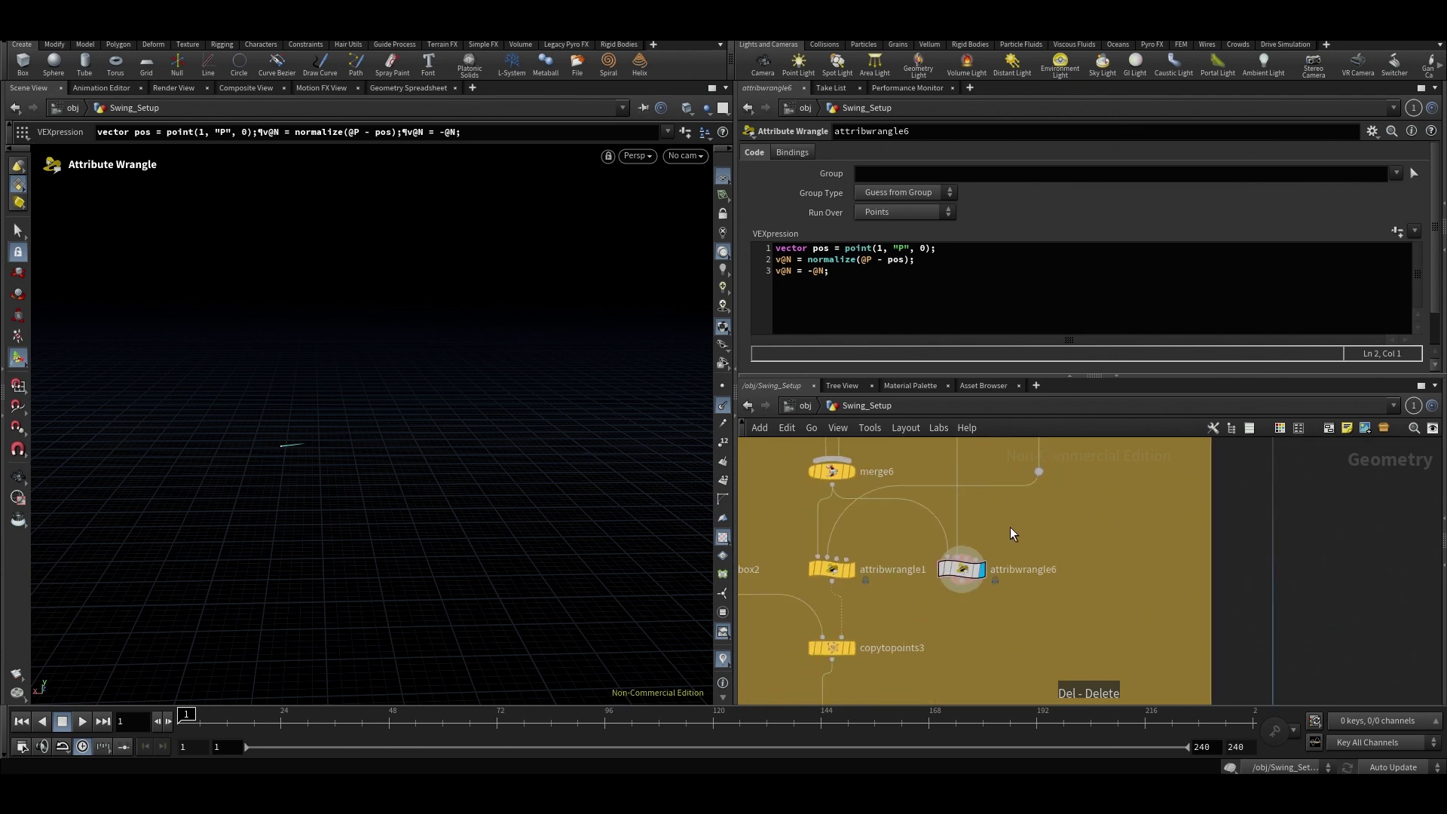
Comment out the normalize line in attribwrangle6 with // to compare the normals, and uncomment it again.
{"action": "left_click", "coordinate": [778, 261]}
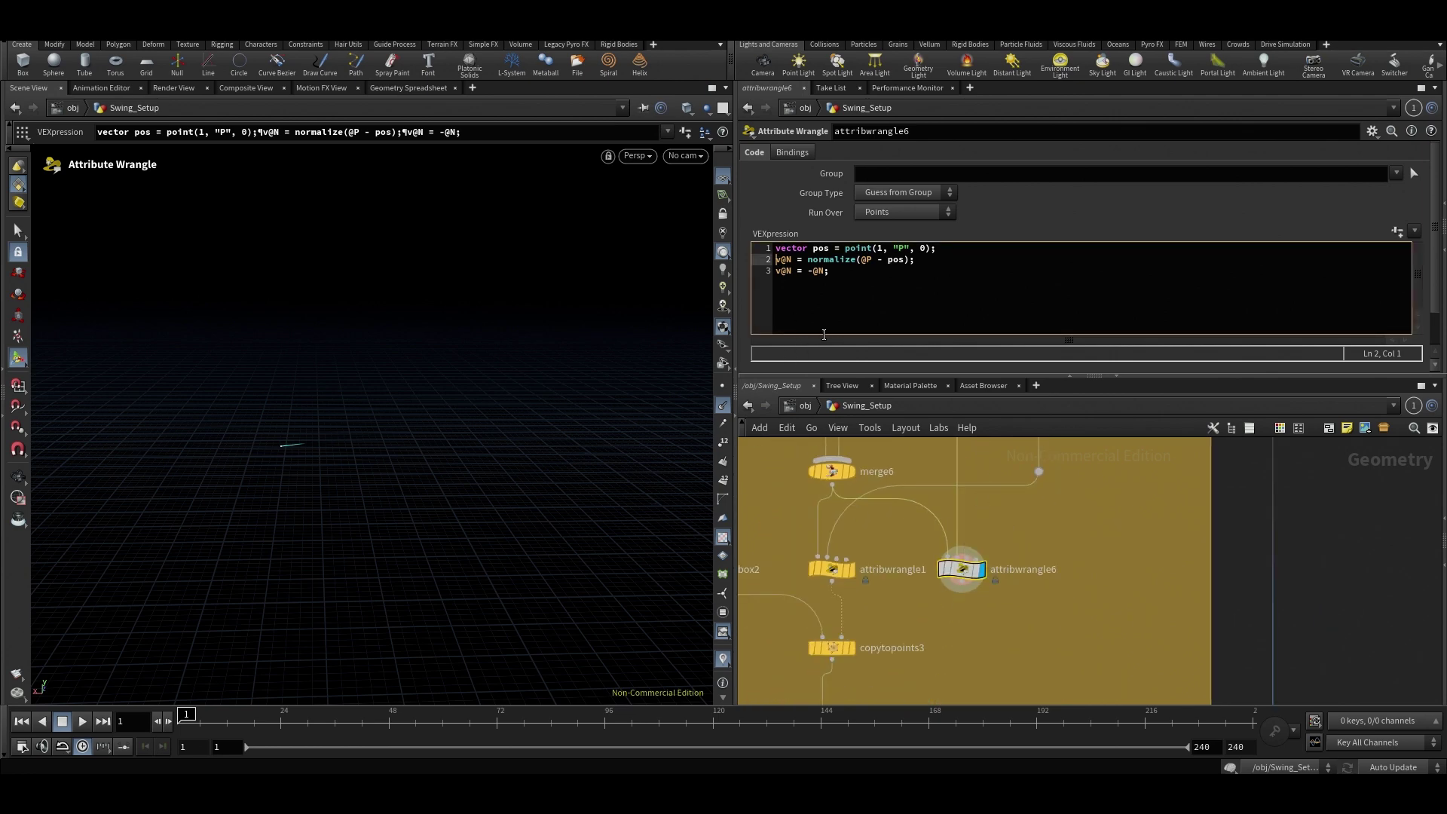
{"action": "type", "text": "//"}
{"action": "left_click", "coordinate": [786, 261]}
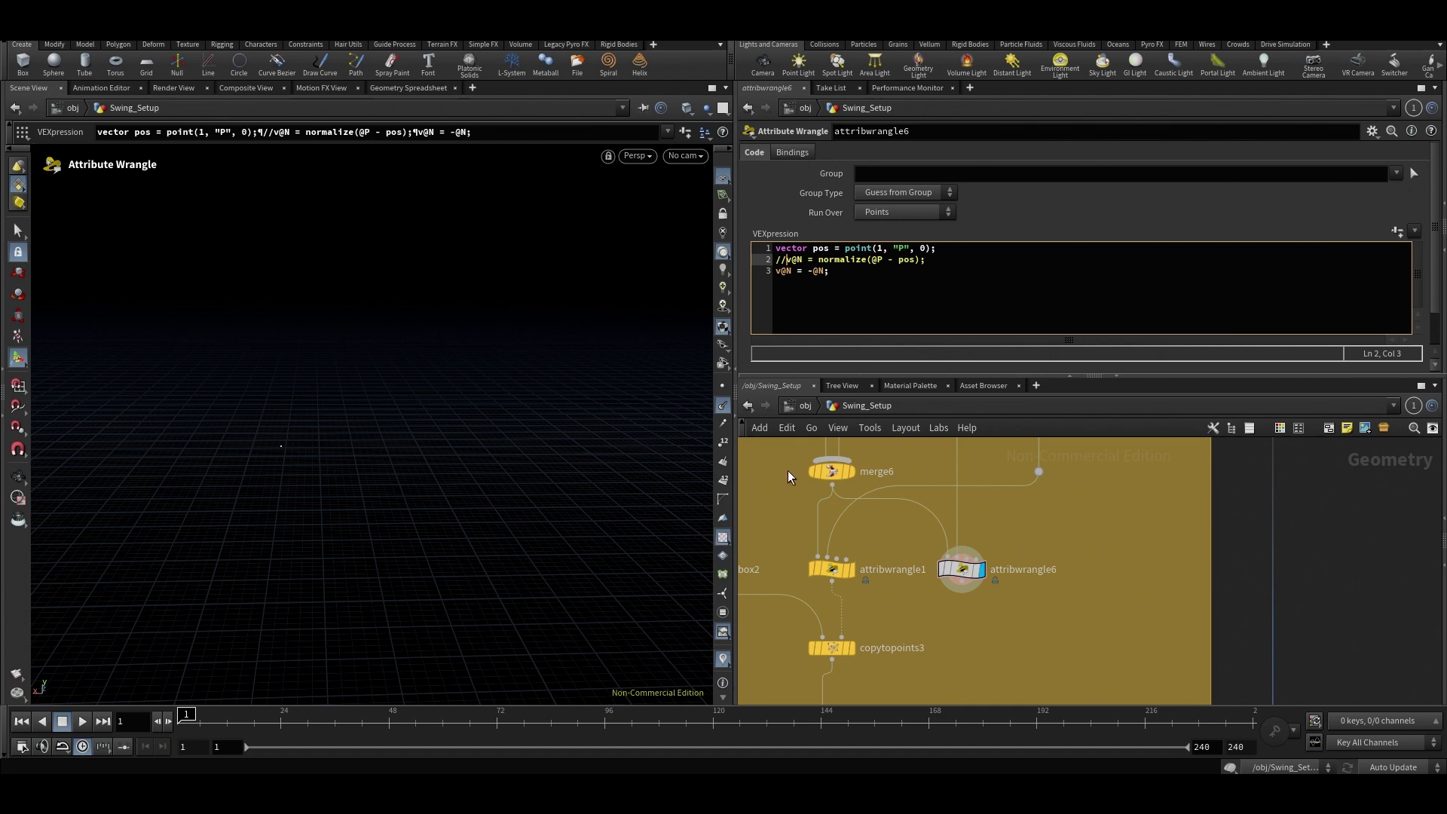
{"action": "key", "text": "BackSpace"}
{"action": "key", "text": "BackSpace"}
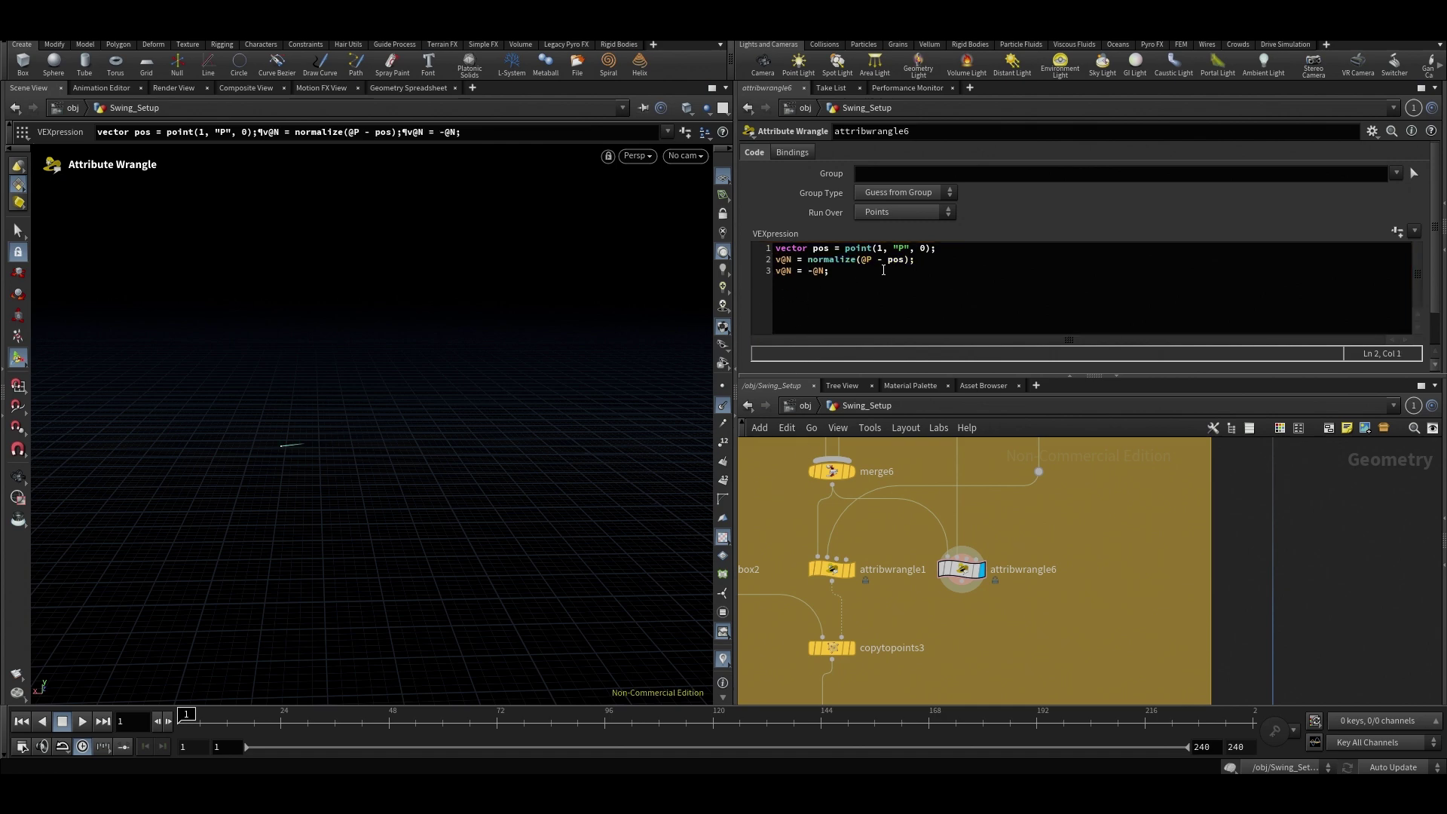
Examine the @P and pos terms inside the normalize call of attribwrangle6.
{"action": "left_click", "coordinate": [861, 260]}
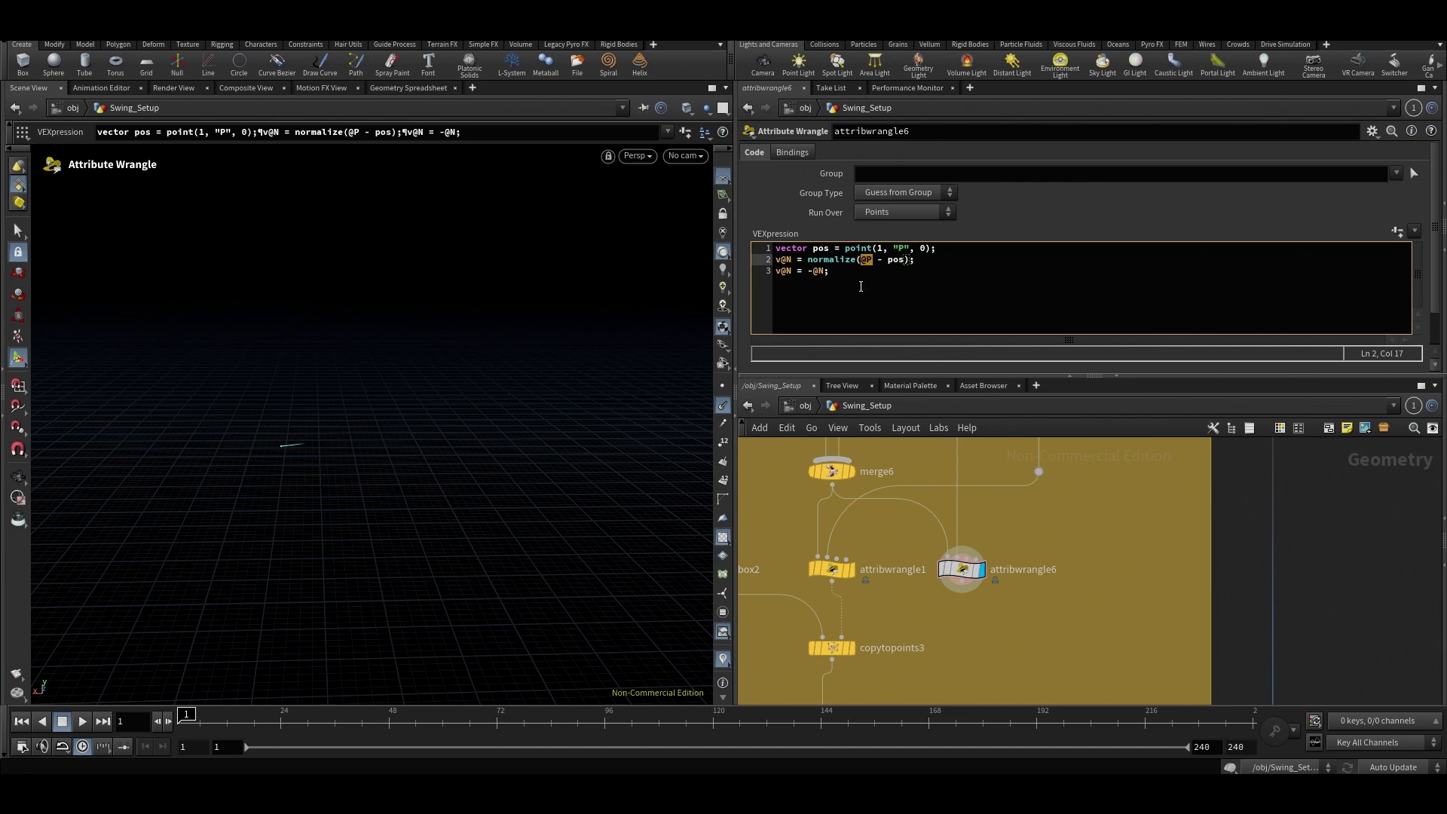
{"action": "left_click", "coordinate": [872, 260]}
{"action": "left_click", "coordinate": [901, 260]}
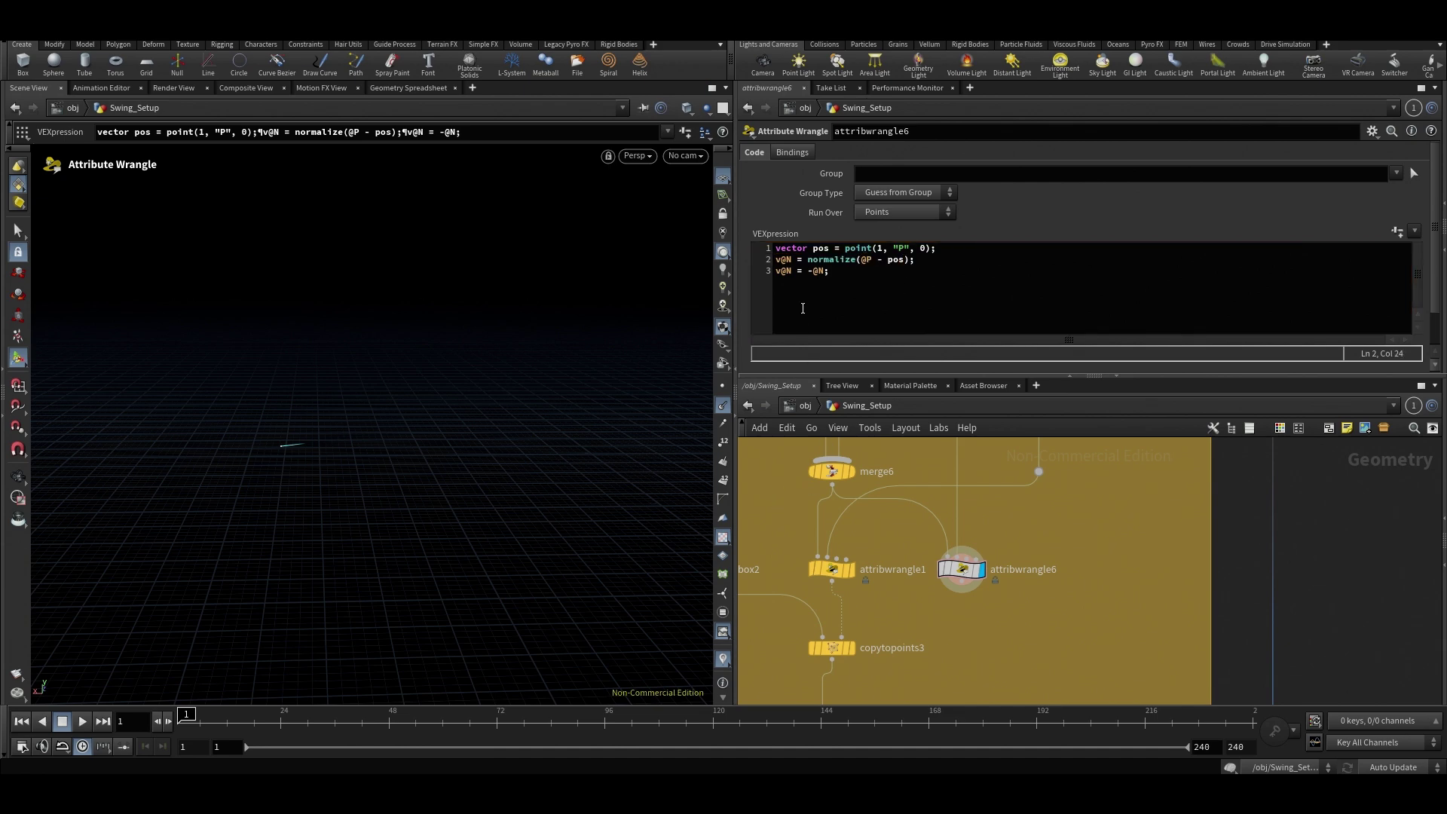
Display attribwrangle1 instead and delete the duplicate attribwrangle6 node.
{"action": "scroll", "coordinate": [917, 560], "scroll_direction": "down", "scroll_amount": 2}
{"action": "left_click", "coordinate": [857, 566]}
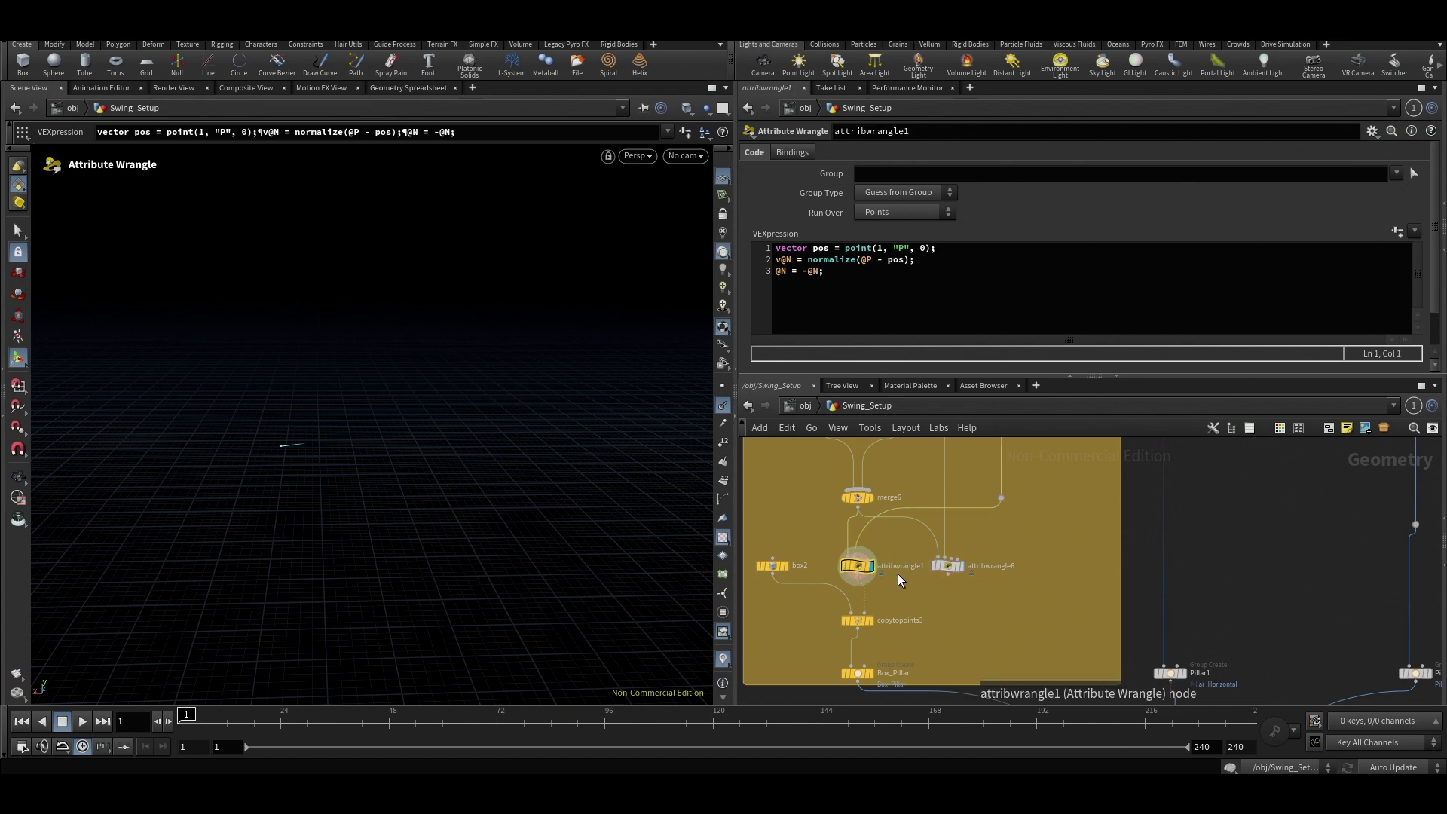
{"action": "left_click", "coordinate": [952, 567]}
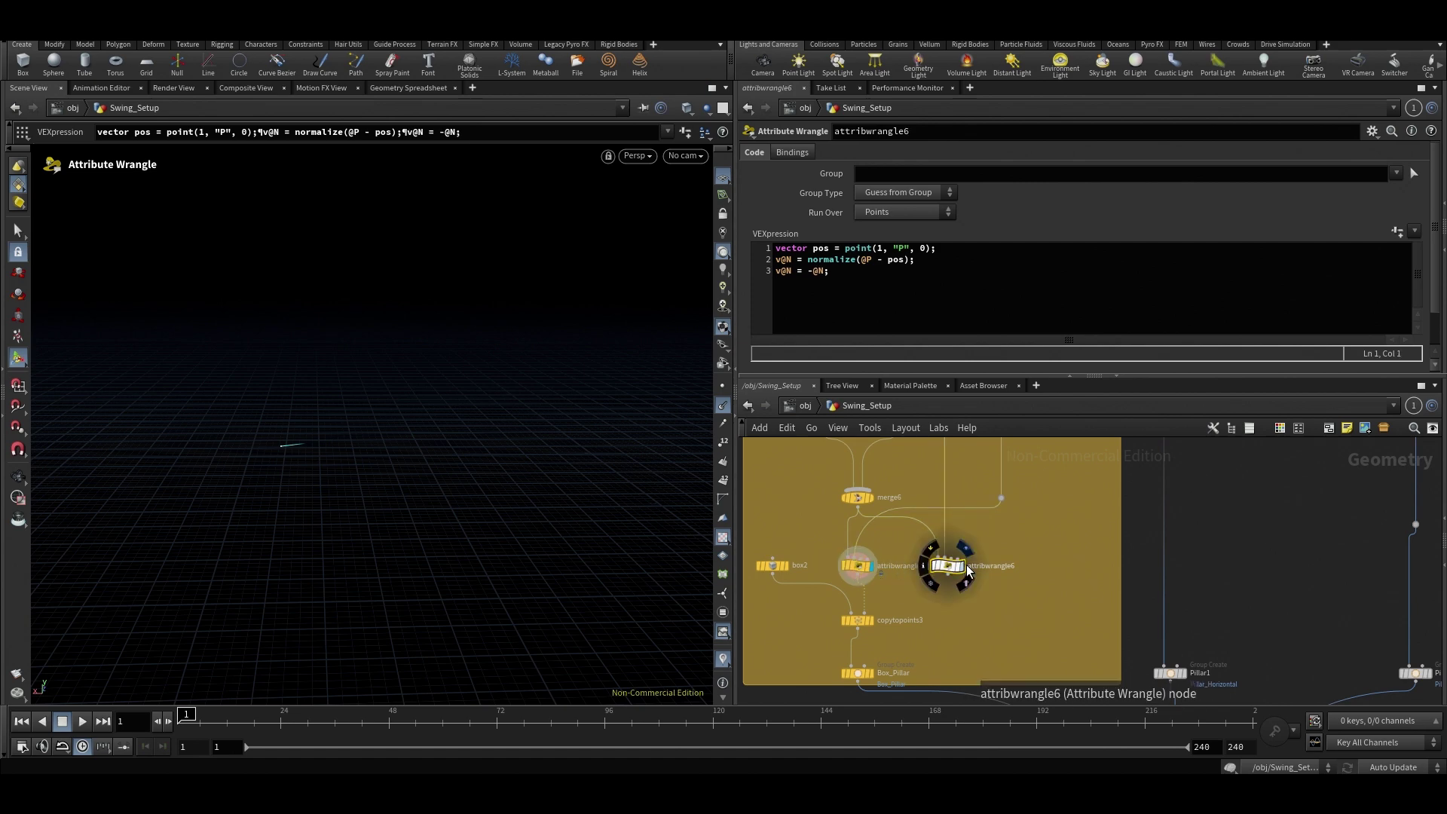
{"action": "key", "text": "Delete"}
{"action": "scroll", "coordinate": [912, 558], "scroll_direction": "down", "scroll_amount": 1}
{"action": "scroll", "coordinate": [900, 575], "scroll_direction": "down", "scroll_amount": 2}
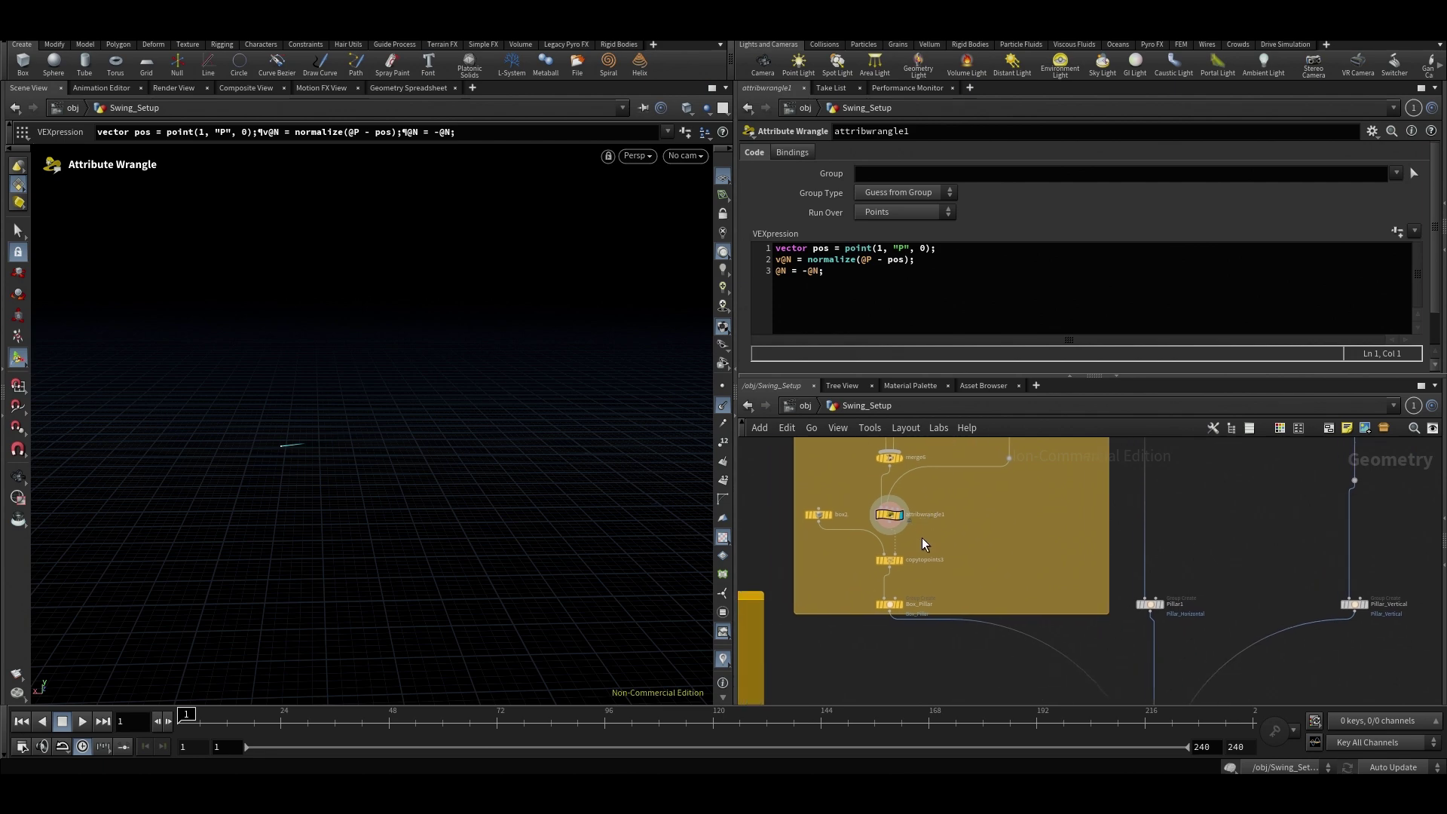
{"action": "scroll", "coordinate": [921, 541], "scroll_direction": "down", "scroll_amount": 1}
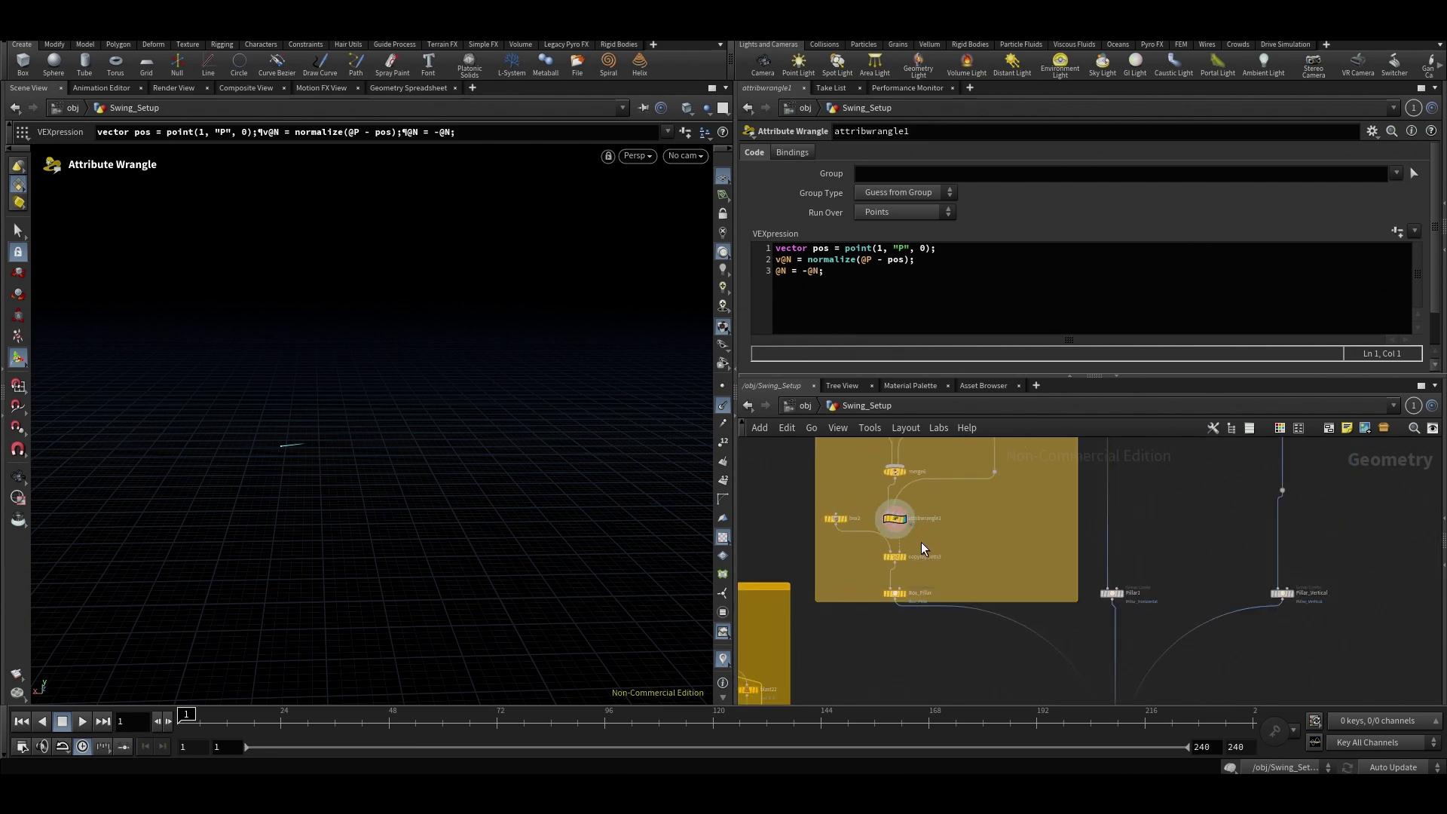
{"action": "scroll", "coordinate": [921, 541], "scroll_direction": "up", "scroll_amount": 1}
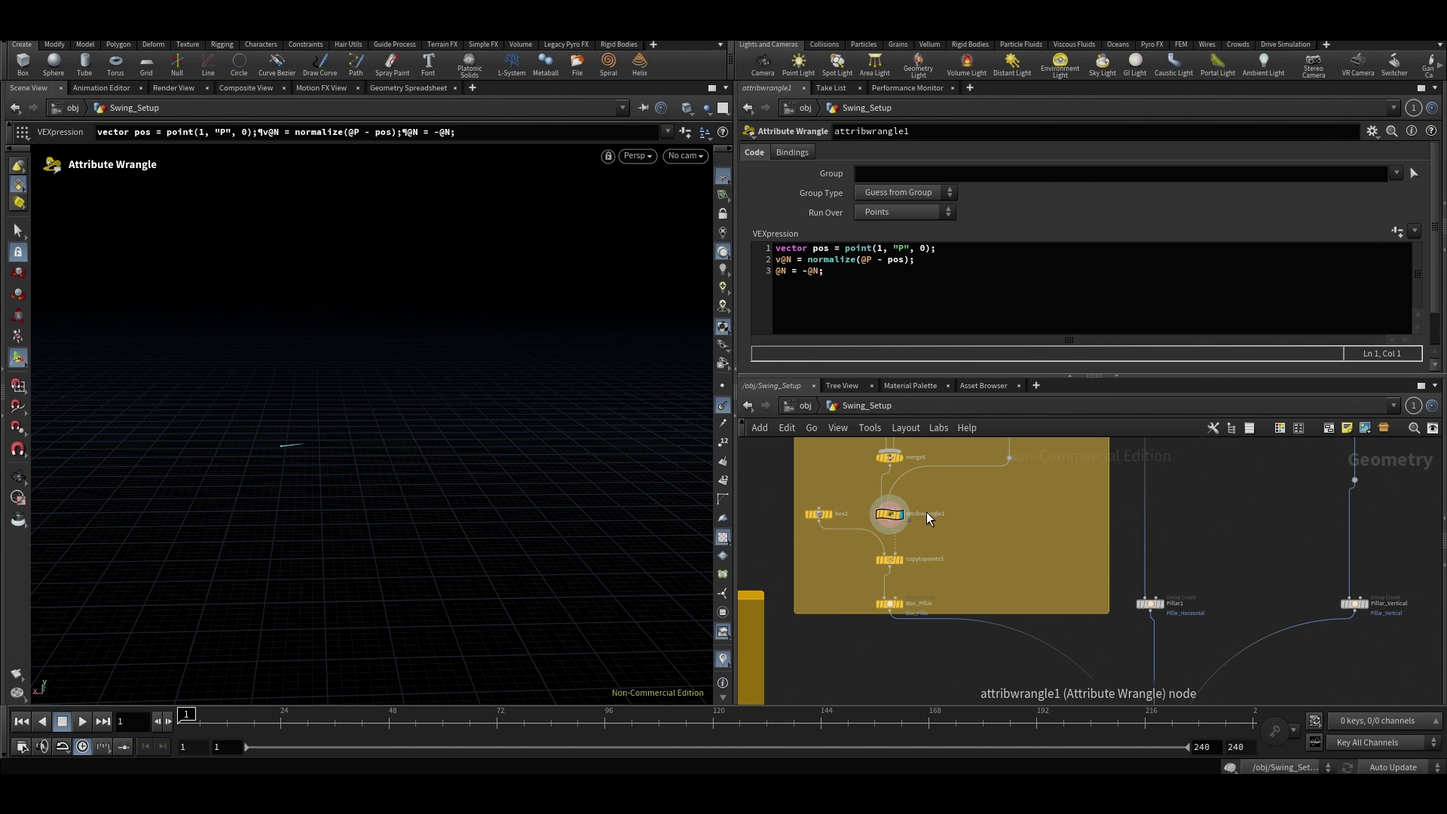
Display the copytopoints3 result and turn off the point normals in the viewport.
{"action": "left_click", "coordinate": [890, 560]}
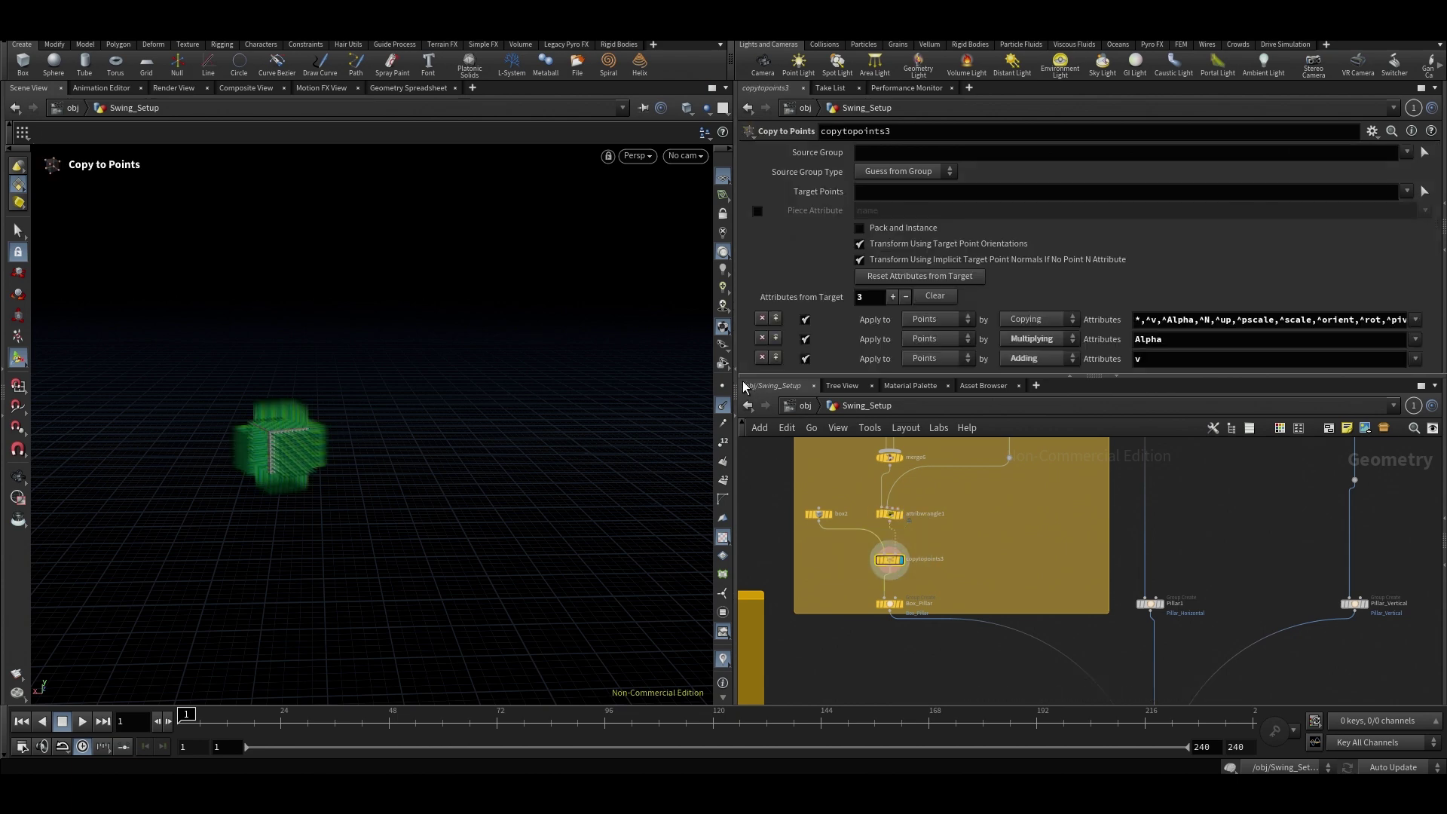
{"action": "left_click", "coordinate": [722, 406]}
{"action": "key", "text": "Escape"}
{"action": "scroll", "coordinate": [333, 456], "scroll_direction": "down", "scroll_amount": 2}
{"action": "scroll", "coordinate": [845, 542], "scroll_direction": "down", "scroll_amount": 1}
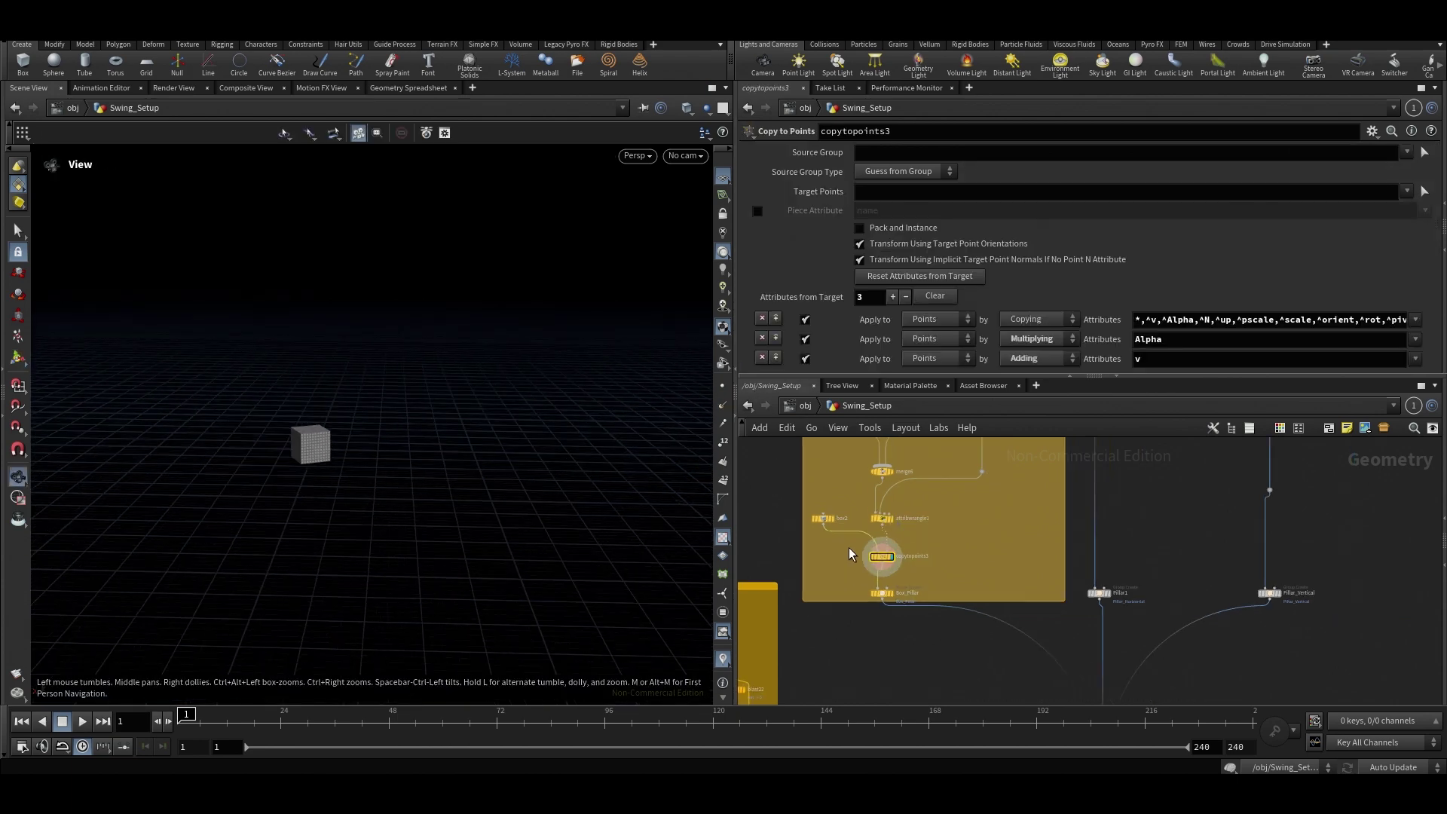
Compare the attribwrangle1 points and the box2 source with the boxes copied by copytopoints3.
{"action": "scroll", "coordinate": [850, 554], "scroll_direction": "up", "scroll_amount": 2}
{"action": "left_click", "coordinate": [889, 485]}
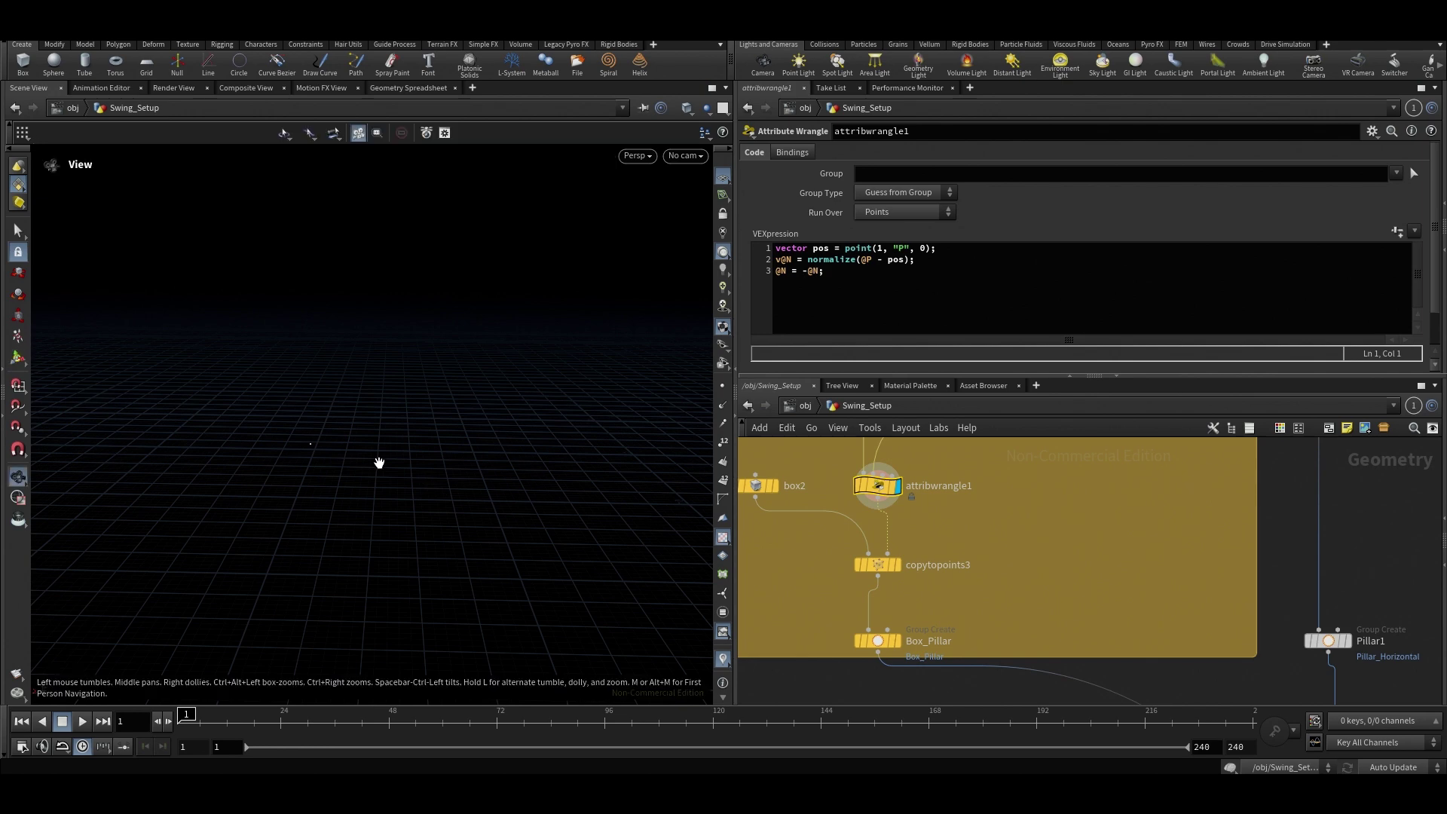
{"action": "left_click_drag", "start_coordinate": [379, 463], "coordinate": [595, 500]}
{"action": "key", "text": "Return"}
{"action": "left_click", "coordinate": [758, 485]}
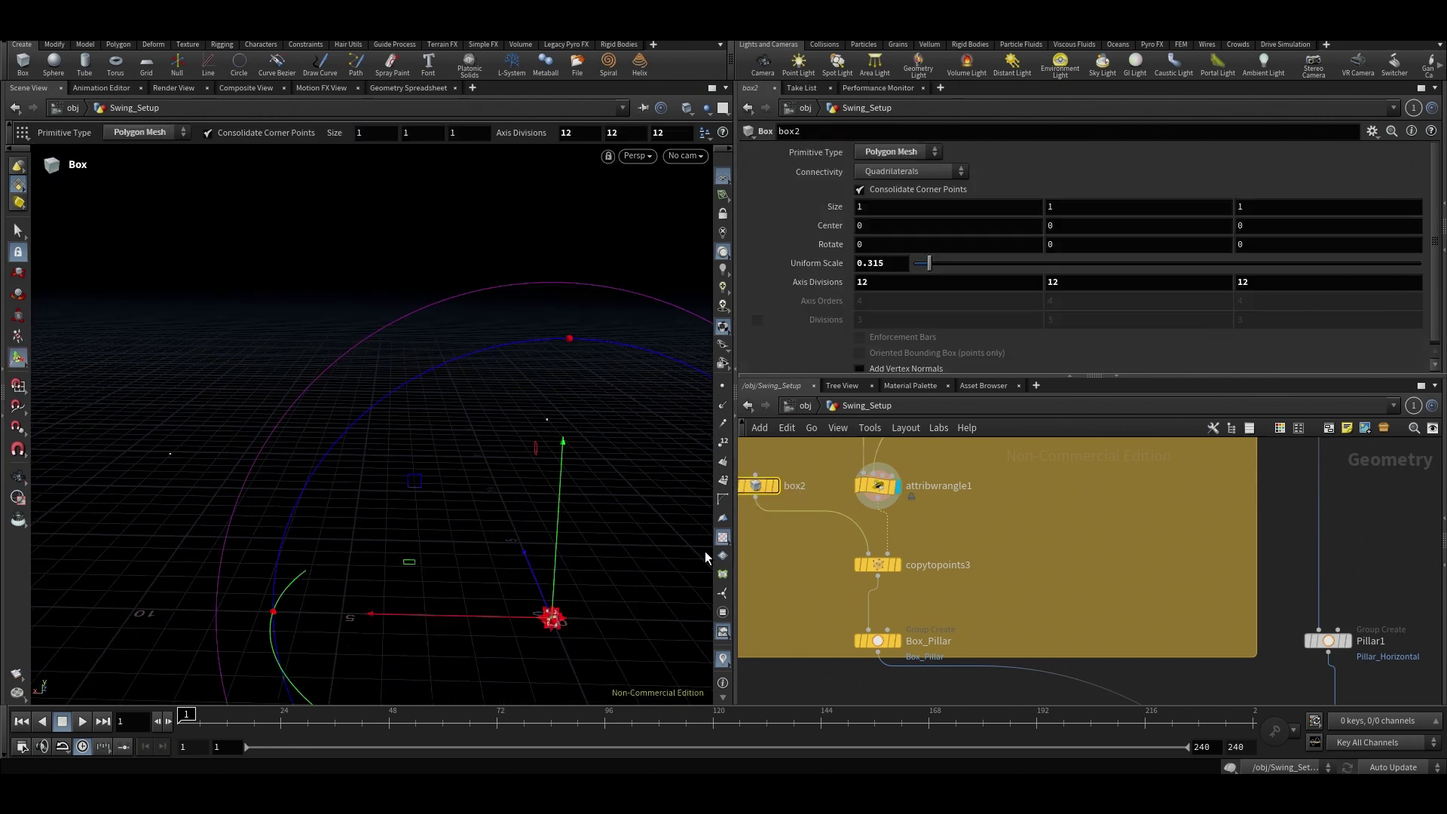
{"action": "left_click", "coordinate": [927, 557]}
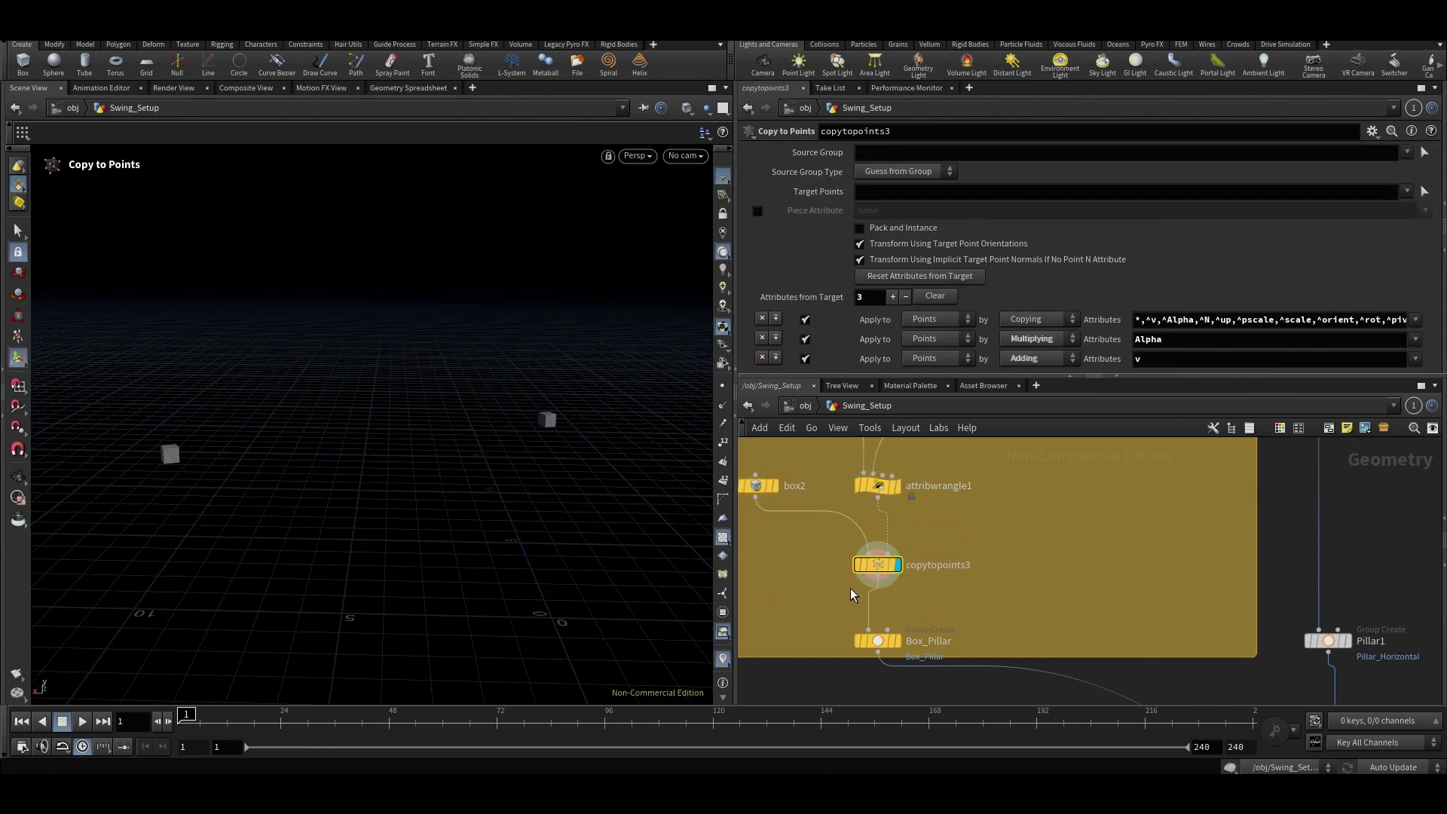
{"action": "middle_click_drag", "start_coordinate": [937, 522], "coordinate": [958, 595]}
{"action": "scroll", "coordinate": [957, 595], "scroll_direction": "down", "scroll_amount": 2}
{"action": "scroll", "coordinate": [979, 580], "scroll_direction": "down", "scroll_amount": 5}
{"action": "scroll", "coordinate": [980, 547], "scroll_direction": "up", "scroll_amount": 4}
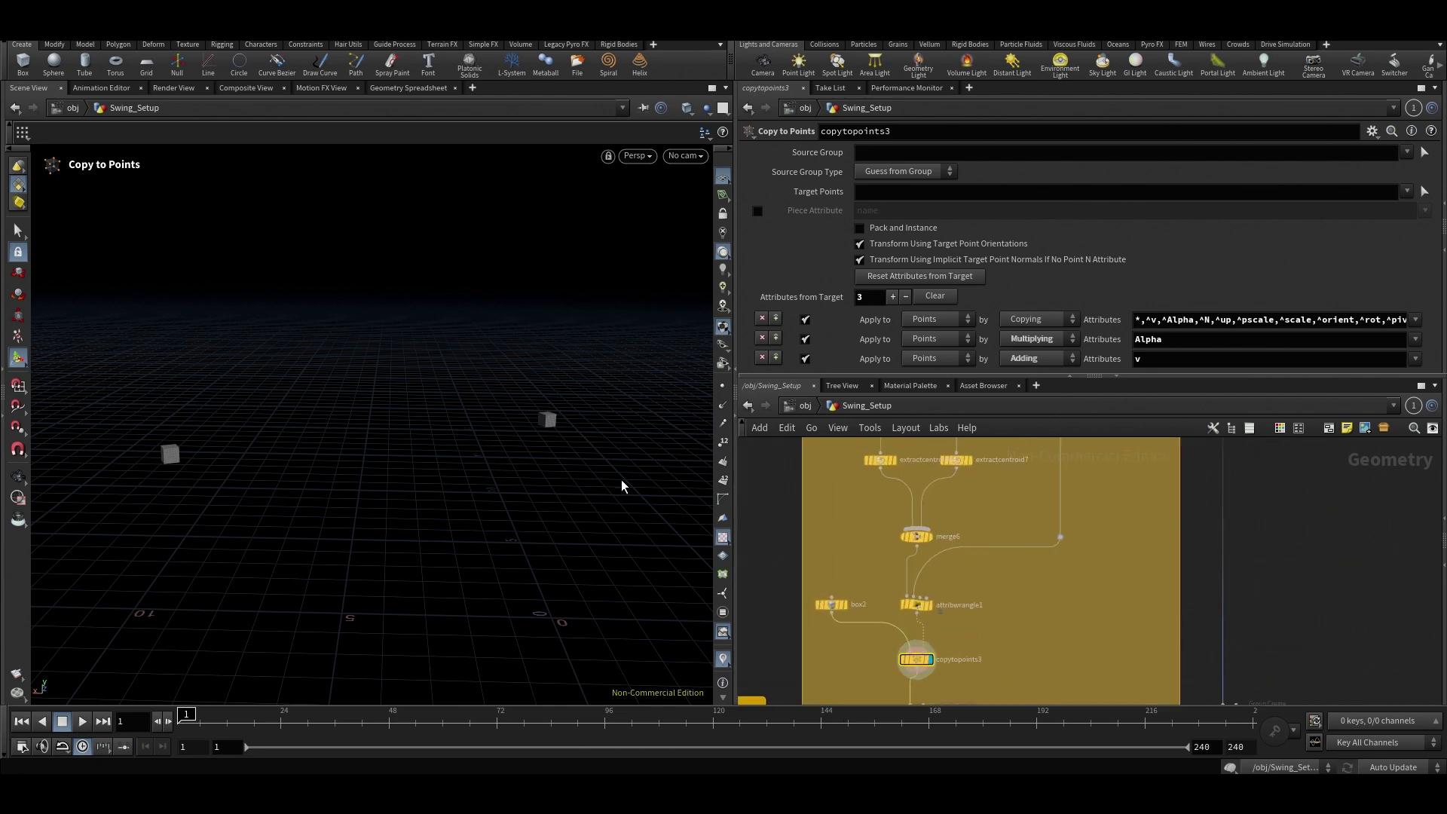
{"action": "left_click_drag", "start_coordinate": [425, 410], "coordinate": [478, 414], "text": "alt"}
{"action": "scroll", "coordinate": [999, 592], "scroll_direction": "down", "scroll_amount": 3}
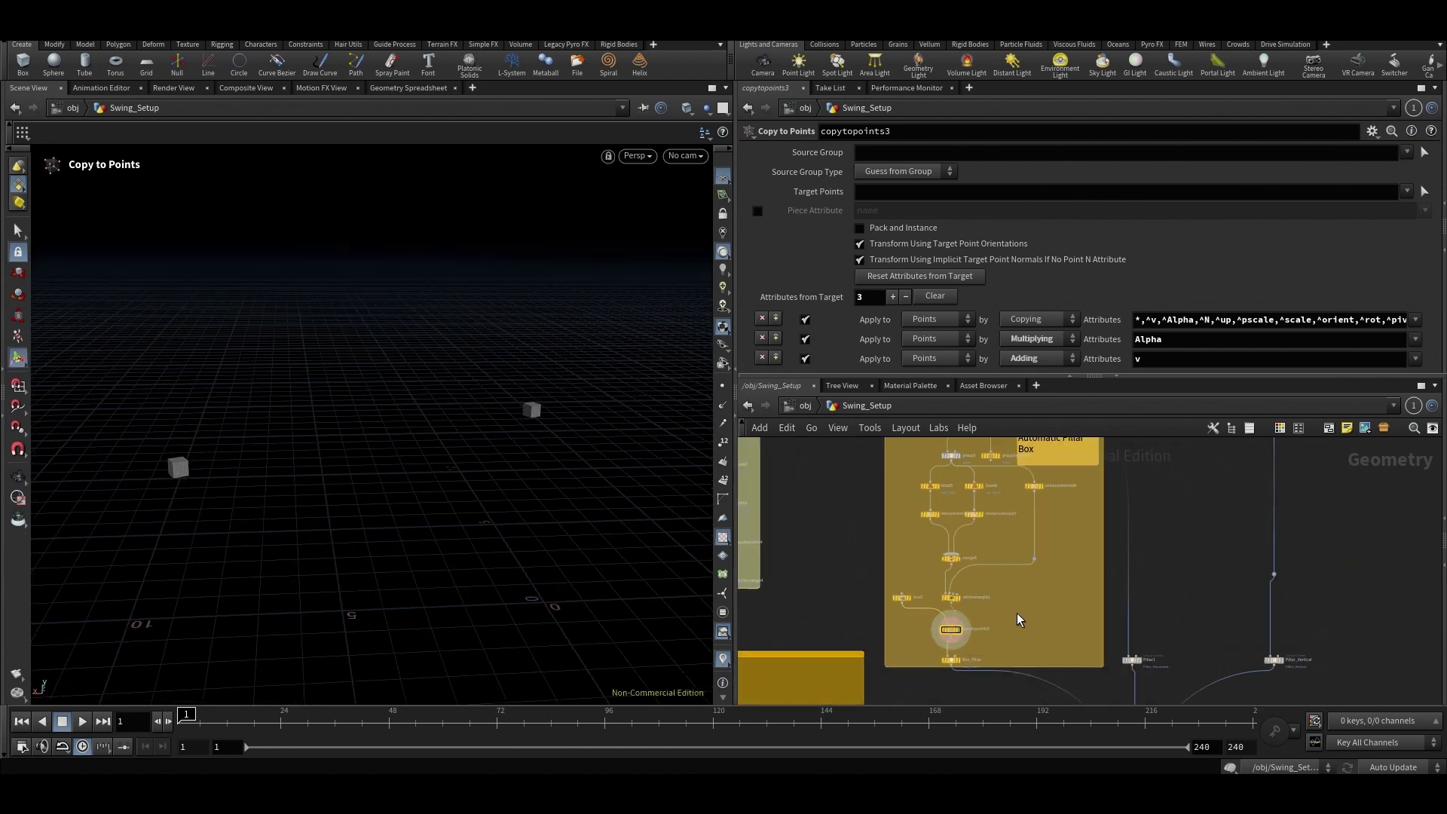
{"action": "scroll", "coordinate": [1003, 652], "scroll_direction": "up", "scroll_amount": 5}
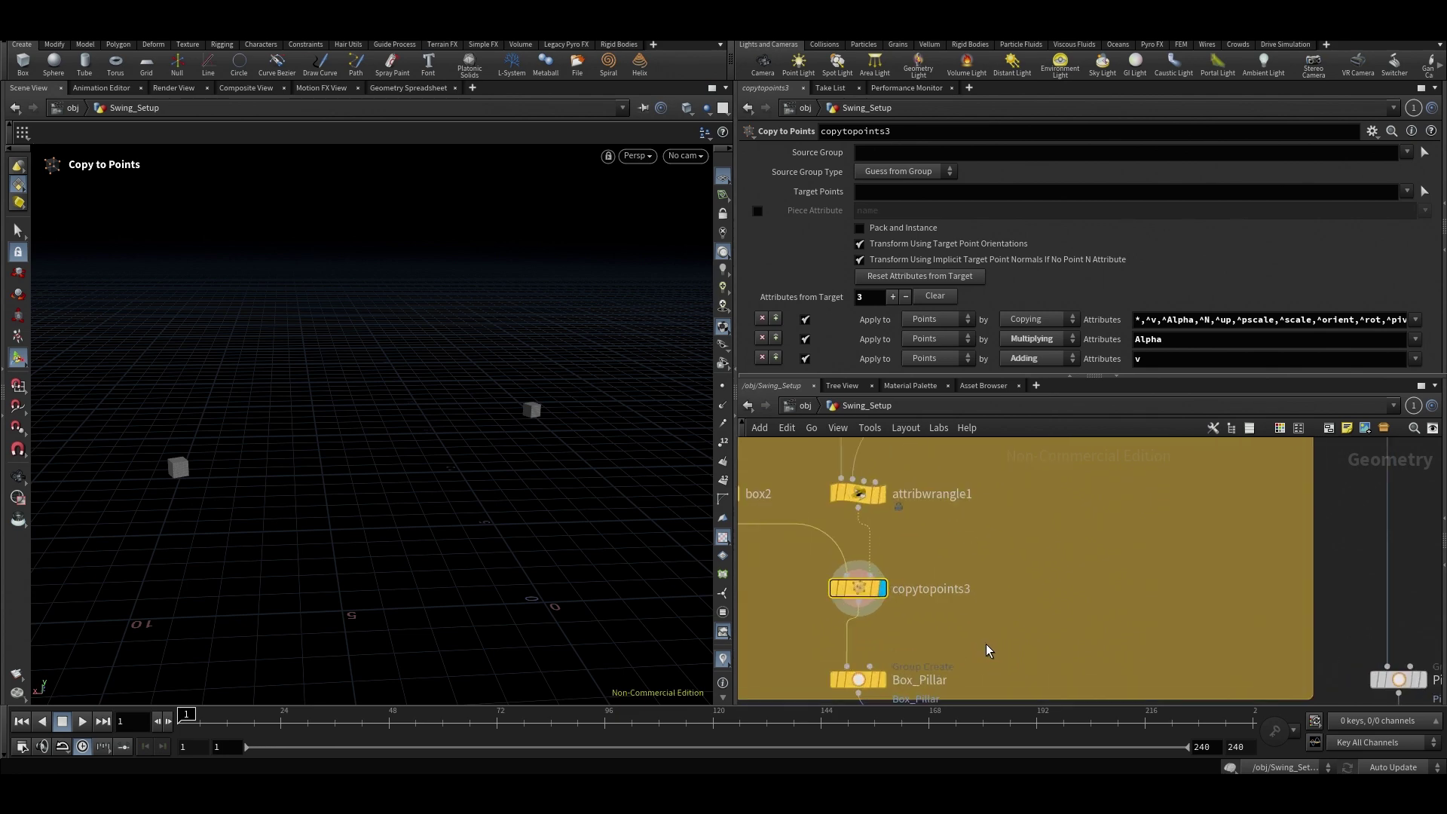
Display the Box_Pillar group node and inspect the grouped pillar boxes from close up.
{"action": "middle_click_drag", "start_coordinate": [986, 646], "coordinate": [1002, 585]}
{"action": "left_click_drag", "start_coordinate": [950, 584], "coordinate": [867, 633]}
{"action": "left_click_drag", "start_coordinate": [810, 672], "coordinate": [890, 596]}
{"action": "left_click_drag", "start_coordinate": [357, 526], "coordinate": [268, 504], "text": "alt"}
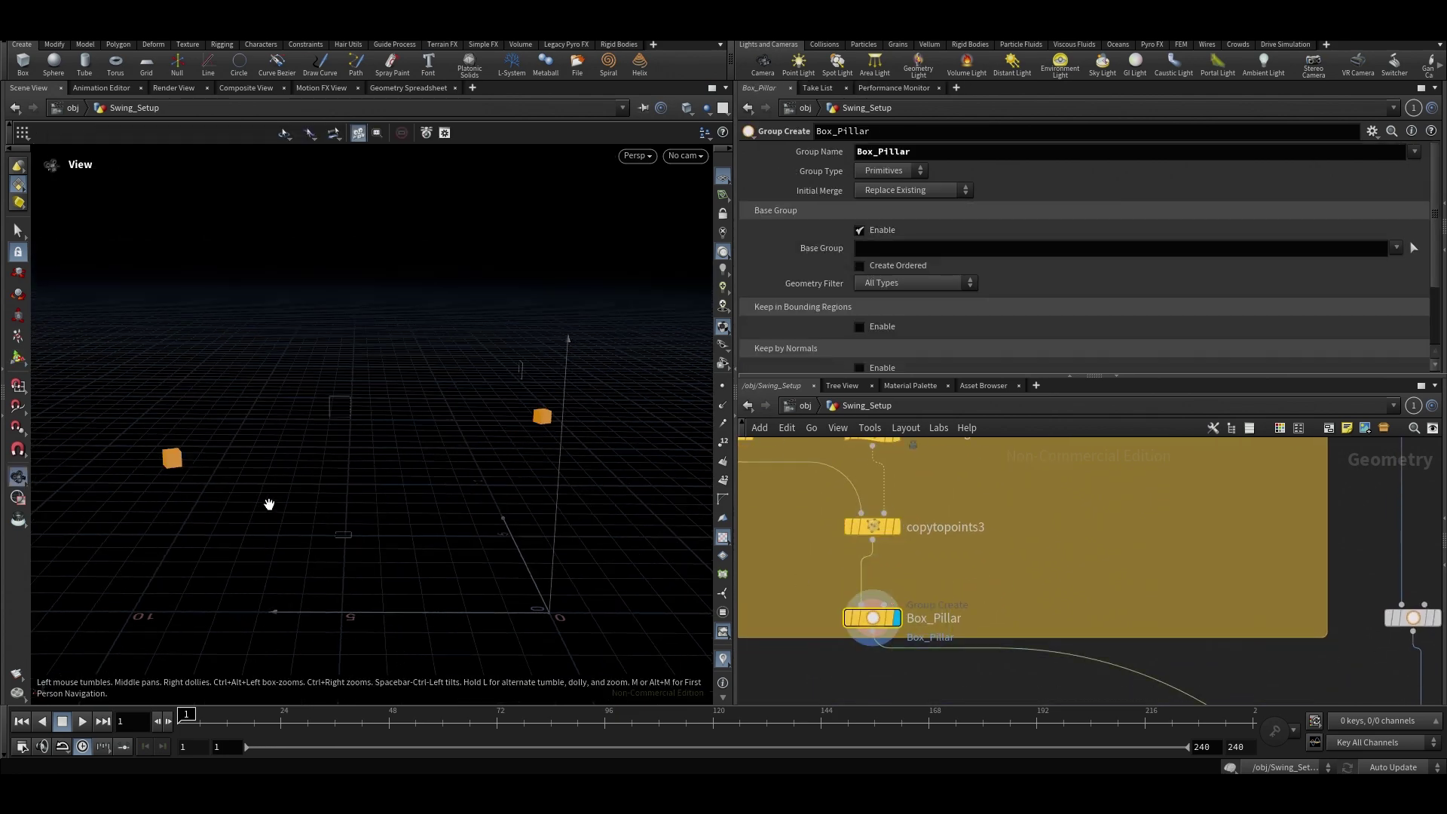
{"action": "scroll", "coordinate": [924, 600], "scroll_direction": "down", "scroll_amount": 2}
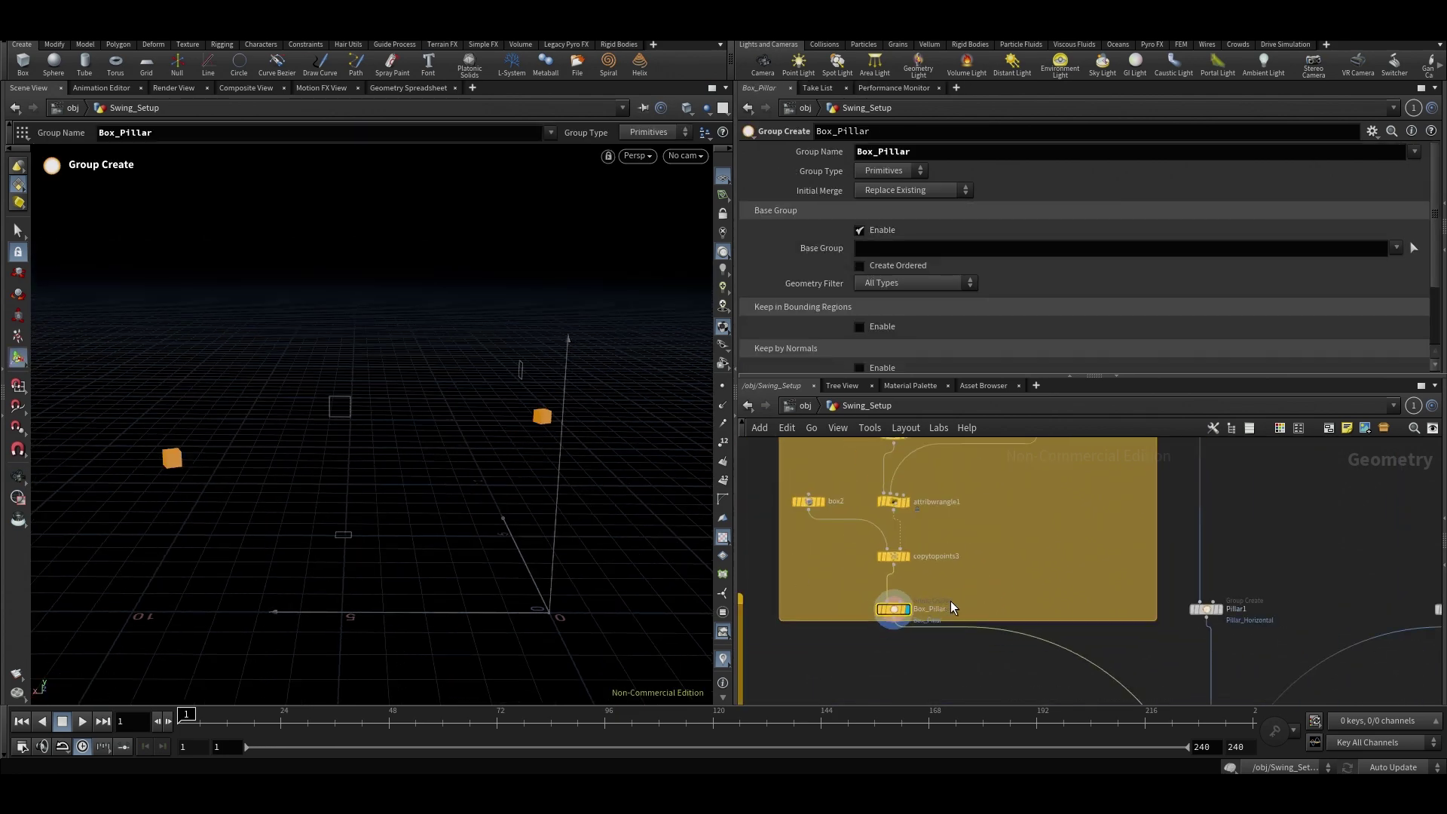
{"action": "scroll", "coordinate": [970, 558], "scroll_direction": "down", "scroll_amount": 2}
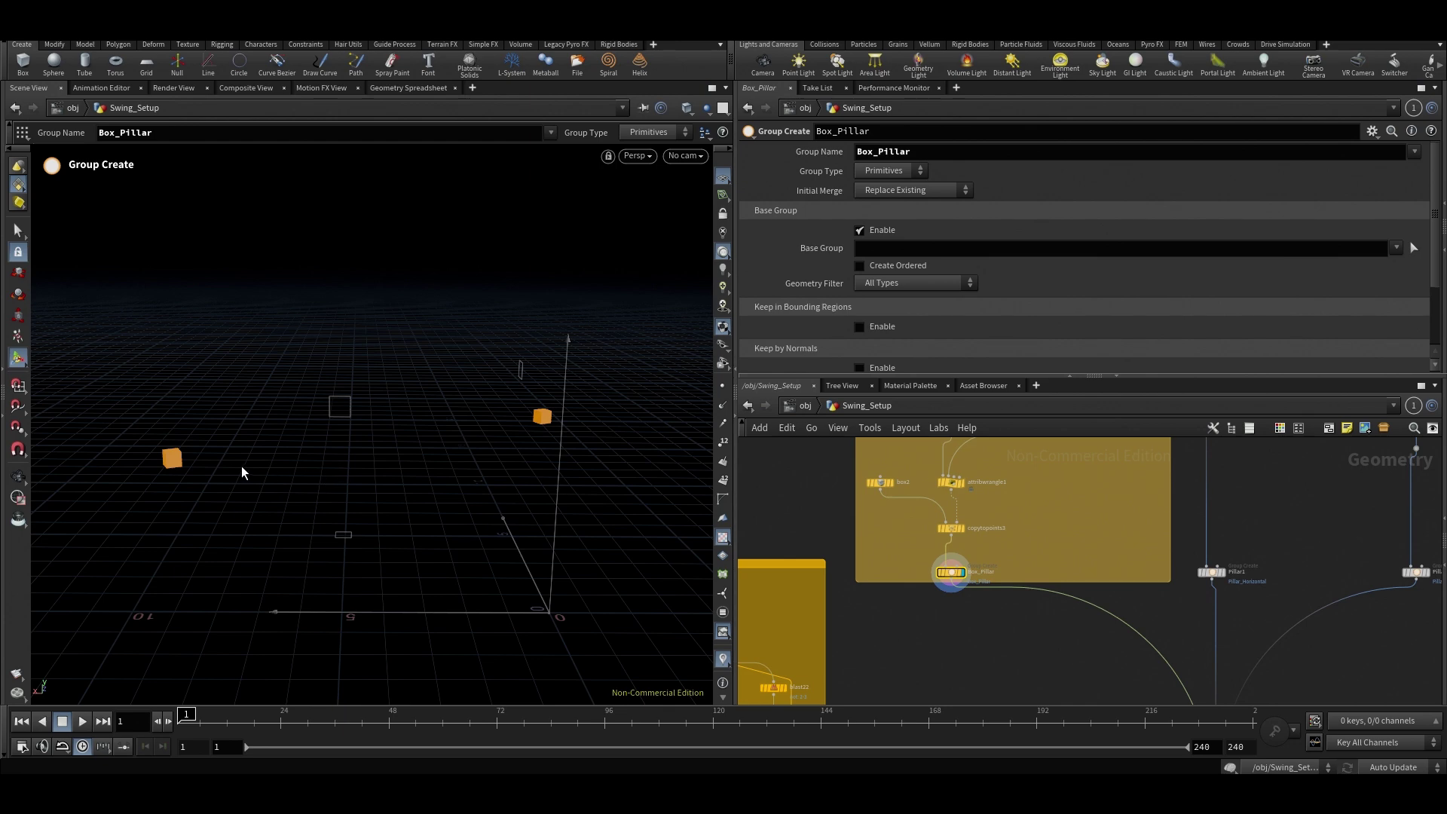
{"action": "key", "text": "Escape"}
{"action": "left_click_drag", "start_coordinate": [226, 473], "coordinate": [256, 473]}
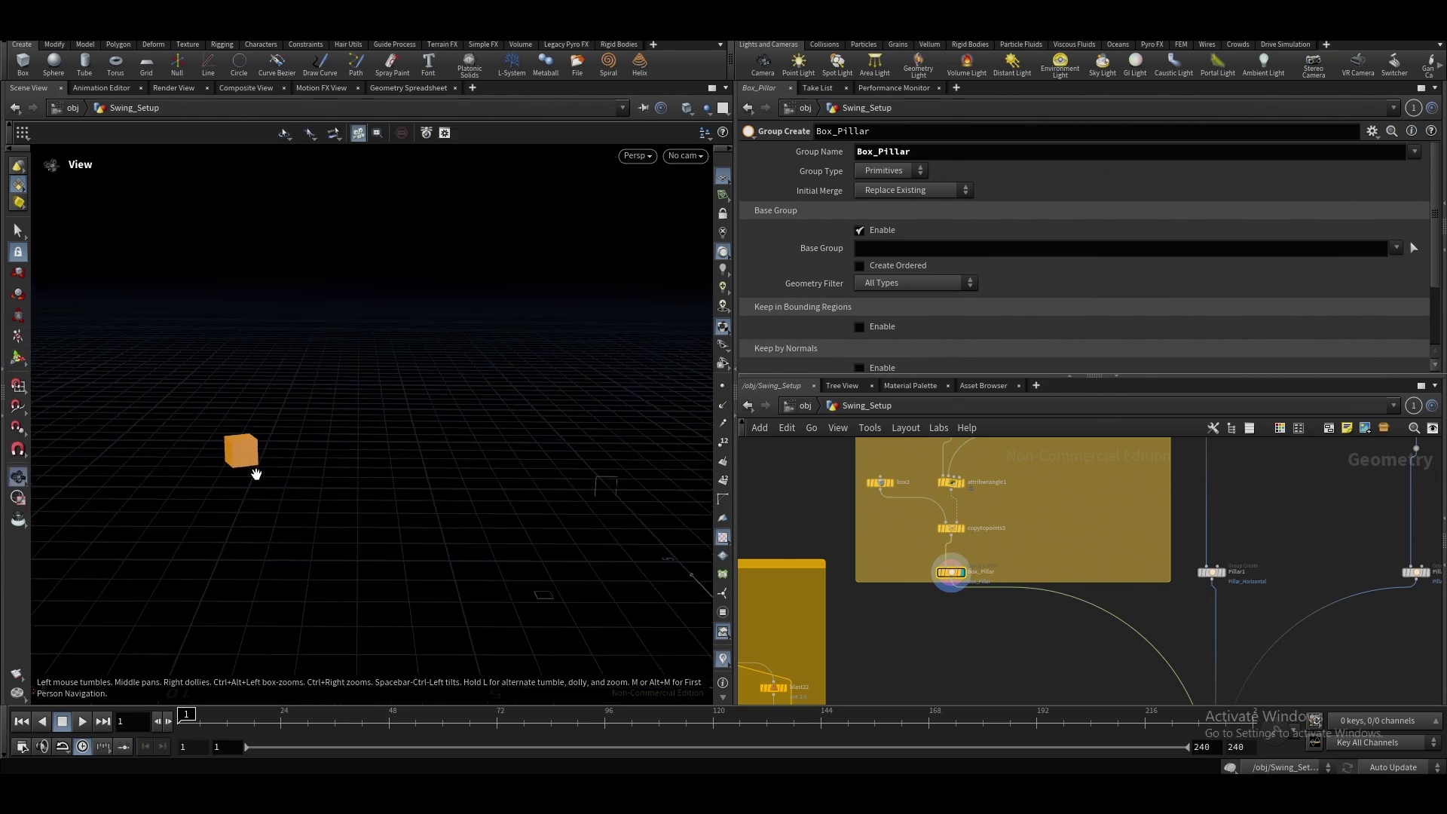
{"action": "left_click_drag", "start_coordinate": [304, 429], "coordinate": [326, 475]}
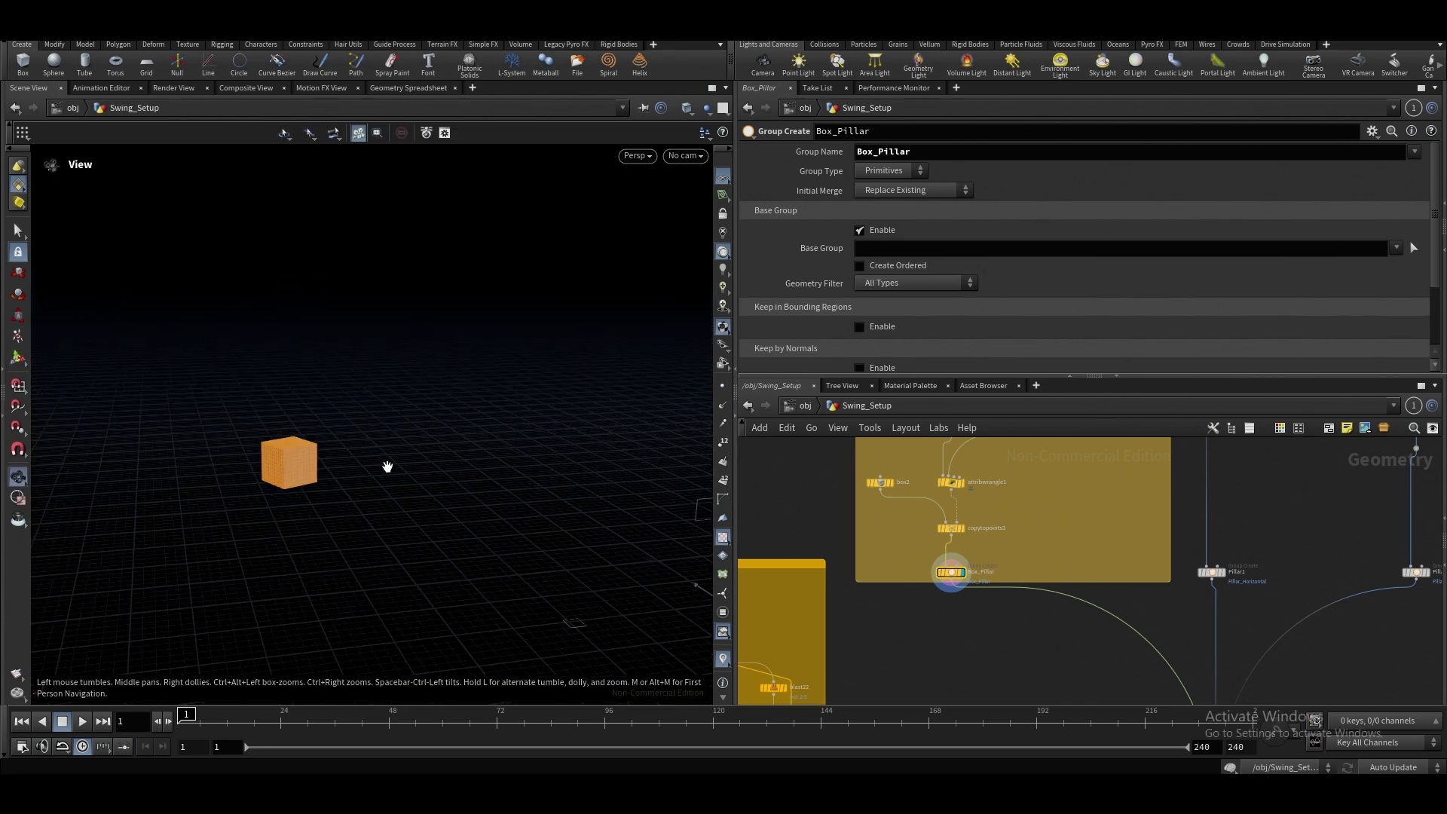
{"action": "key", "text": "Return"}
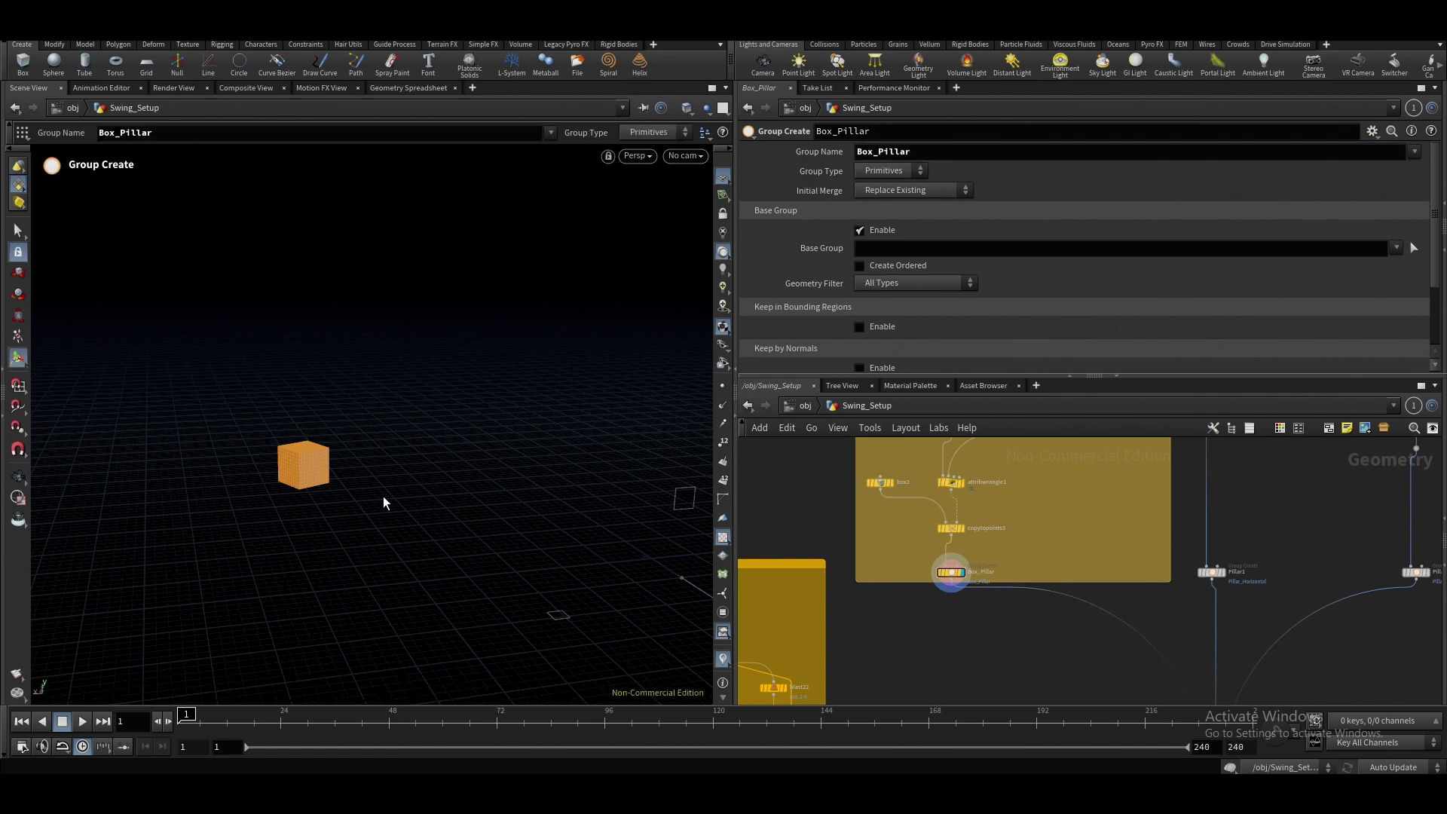
Look over the Automatic Pillar Box nodes and bring up attribwrangle1's VEX code for review.
{"action": "middle_click_drag", "start_coordinate": [1012, 533], "coordinate": [968, 594]}
{"action": "scroll", "coordinate": [968, 594], "scroll_direction": "down", "scroll_amount": 3}
{"action": "scroll", "coordinate": [974, 520], "scroll_direction": "up", "scroll_amount": 3}
{"action": "middle_click_drag", "start_coordinate": [974, 520], "coordinate": [952, 558]}
{"action": "scroll", "coordinate": [963, 589], "scroll_direction": "down", "scroll_amount": 2}
{"action": "scroll", "coordinate": [962, 589], "scroll_direction": "down", "scroll_amount": 2}
{"action": "scroll", "coordinate": [974, 648], "scroll_direction": "up", "scroll_amount": 6}
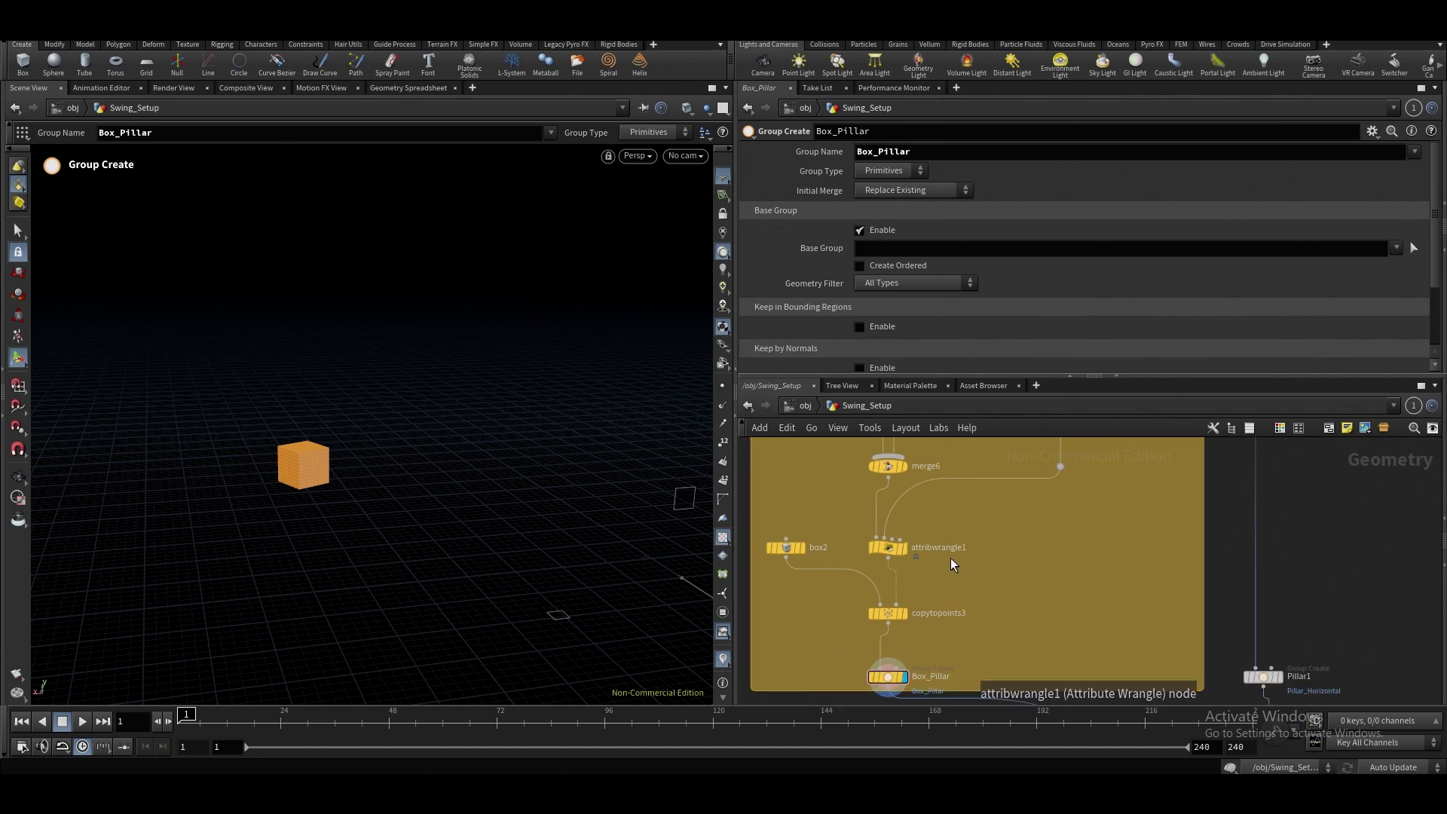
{"action": "left_click_drag", "start_coordinate": [951, 559], "coordinate": [842, 512]}
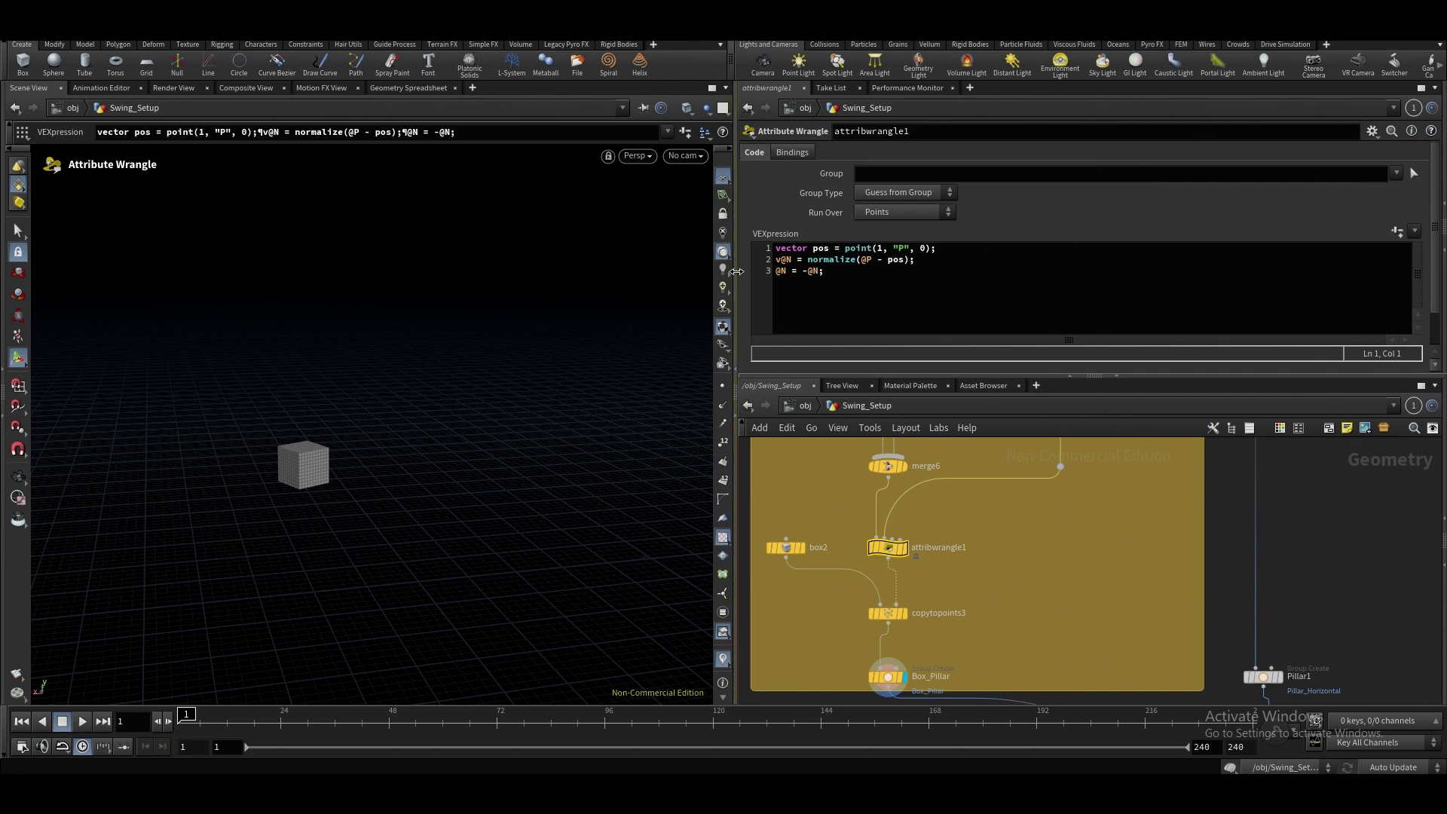
Widen the parameter and network panes slightly and give the network editor a little more height.
{"action": "left_click_drag", "start_coordinate": [735, 278], "coordinate": [710, 276]}
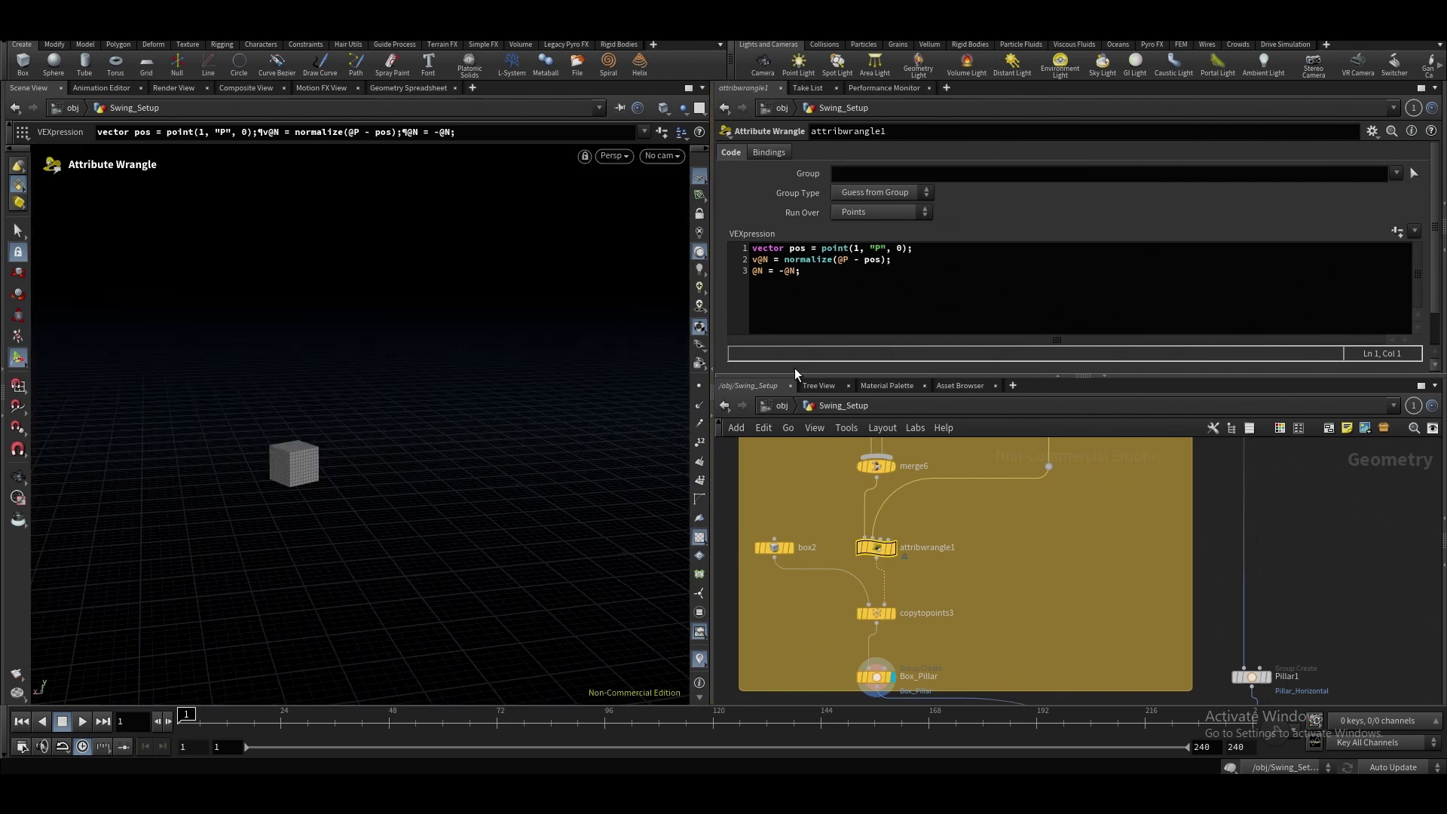
{"action": "left_click_drag", "start_coordinate": [795, 374], "coordinate": [817, 368]}
{"action": "scroll", "coordinate": [1010, 653], "scroll_direction": "down", "scroll_amount": 2}
{"action": "mouse_move", "coordinate": [1006, 621]}
{"action": "middle_mouse_down"}
{"action": "mouse_move", "coordinate": [1018, 665]}
{"action": "mouse_move", "coordinate": [993, 599]}
{"action": "middle_mouse_up"}
{"action": "scroll", "coordinate": [987, 610], "scroll_direction": "up", "scroll_amount": 2}
Select Box_Pillar and review how the Automatic Pillar Box section connects to the Horizontal Pillar section of the network.
{"action": "left_click", "coordinate": [900, 666]}
{"action": "scroll", "coordinate": [1024, 585], "scroll_direction": "down", "scroll_amount": 2}
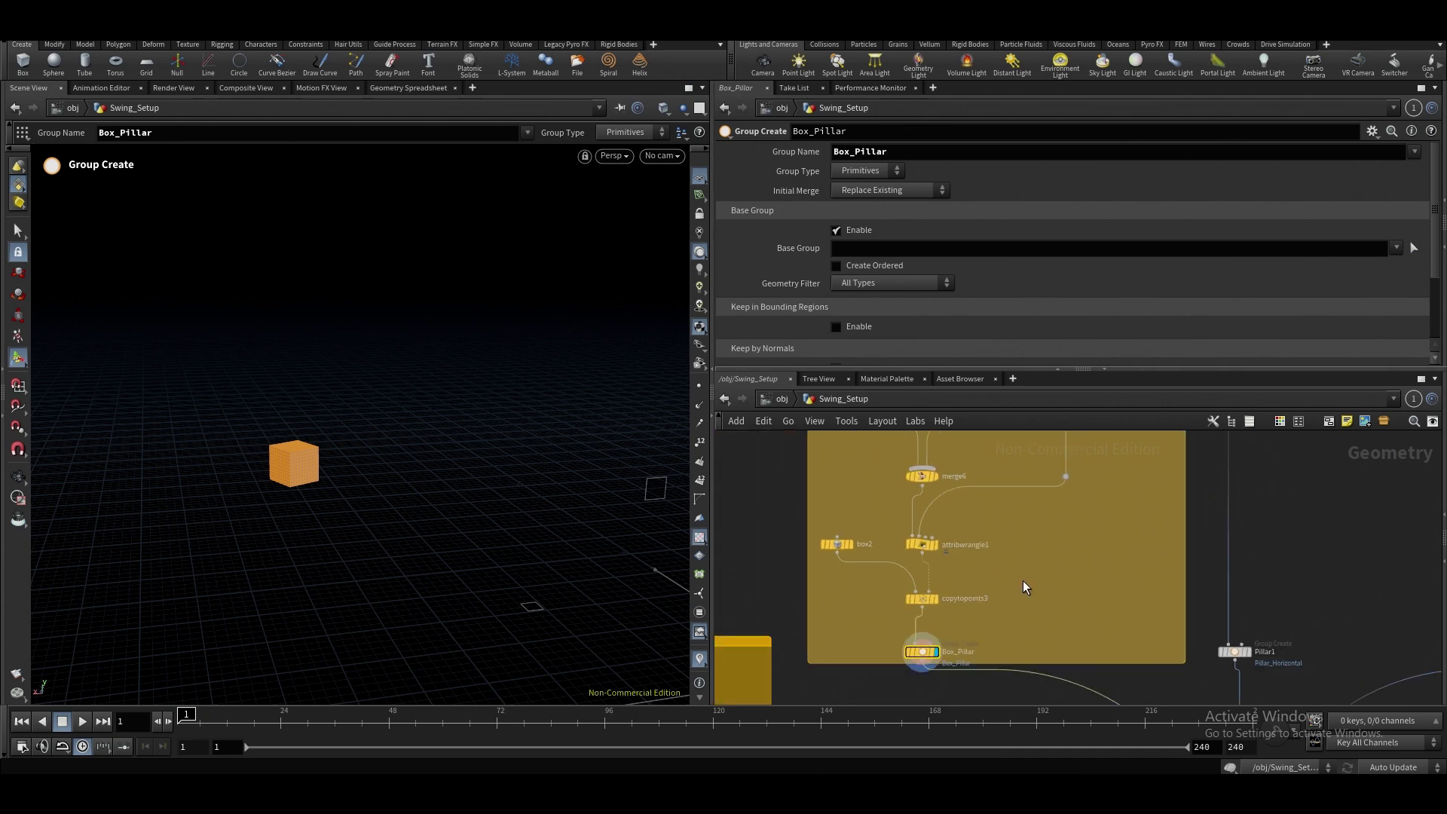
{"action": "scroll", "coordinate": [995, 636], "scroll_direction": "down", "scroll_amount": 3}
{"action": "scroll", "coordinate": [1043, 591], "scroll_direction": "up", "scroll_amount": 1}
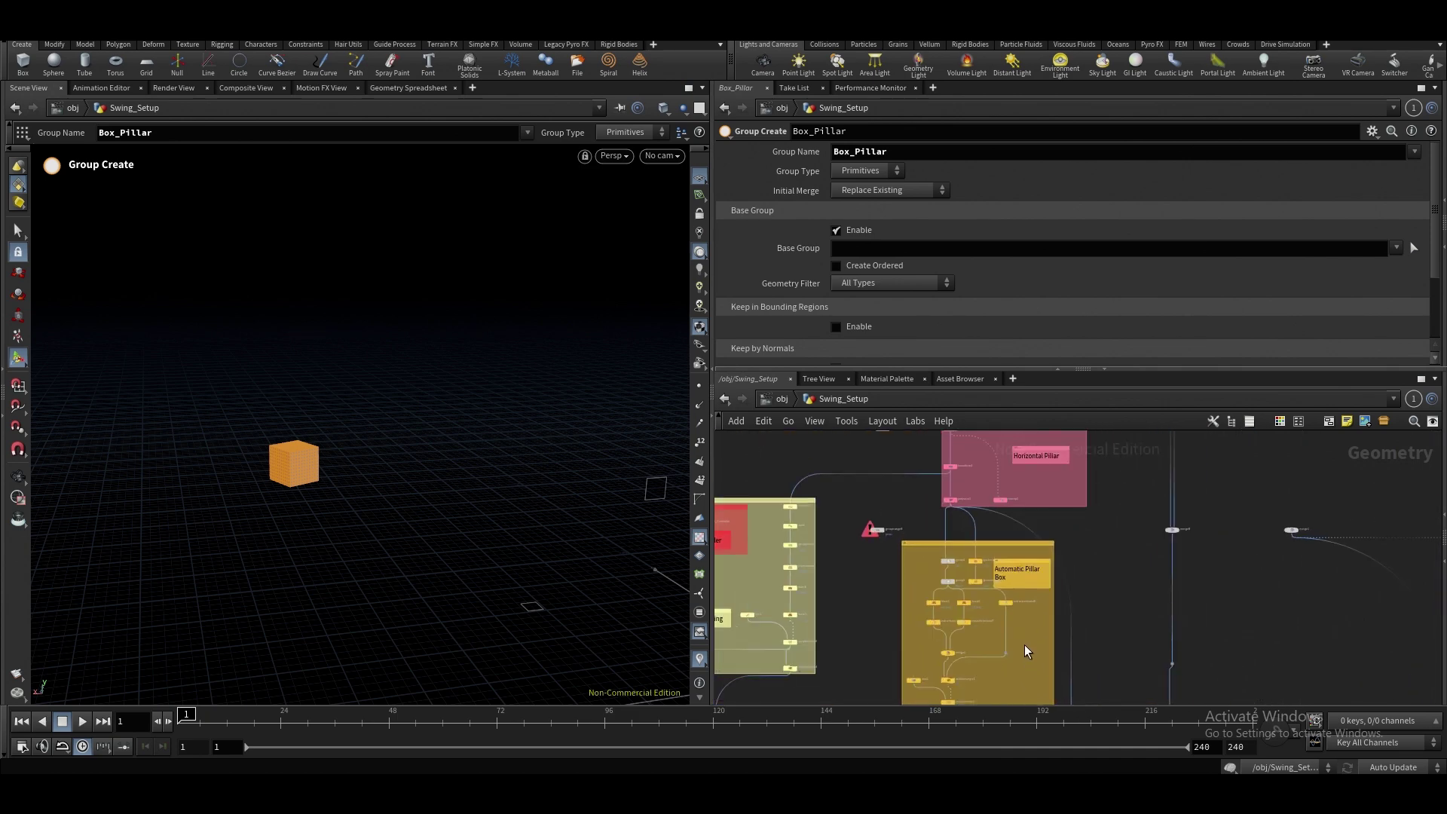
{"action": "scroll", "coordinate": [1027, 649], "scroll_direction": "down", "scroll_amount": 1}
{"action": "scroll", "coordinate": [1042, 509], "scroll_direction": "down", "scroll_amount": 1}
{"action": "scroll", "coordinate": [1054, 545], "scroll_direction": "up", "scroll_amount": 2}
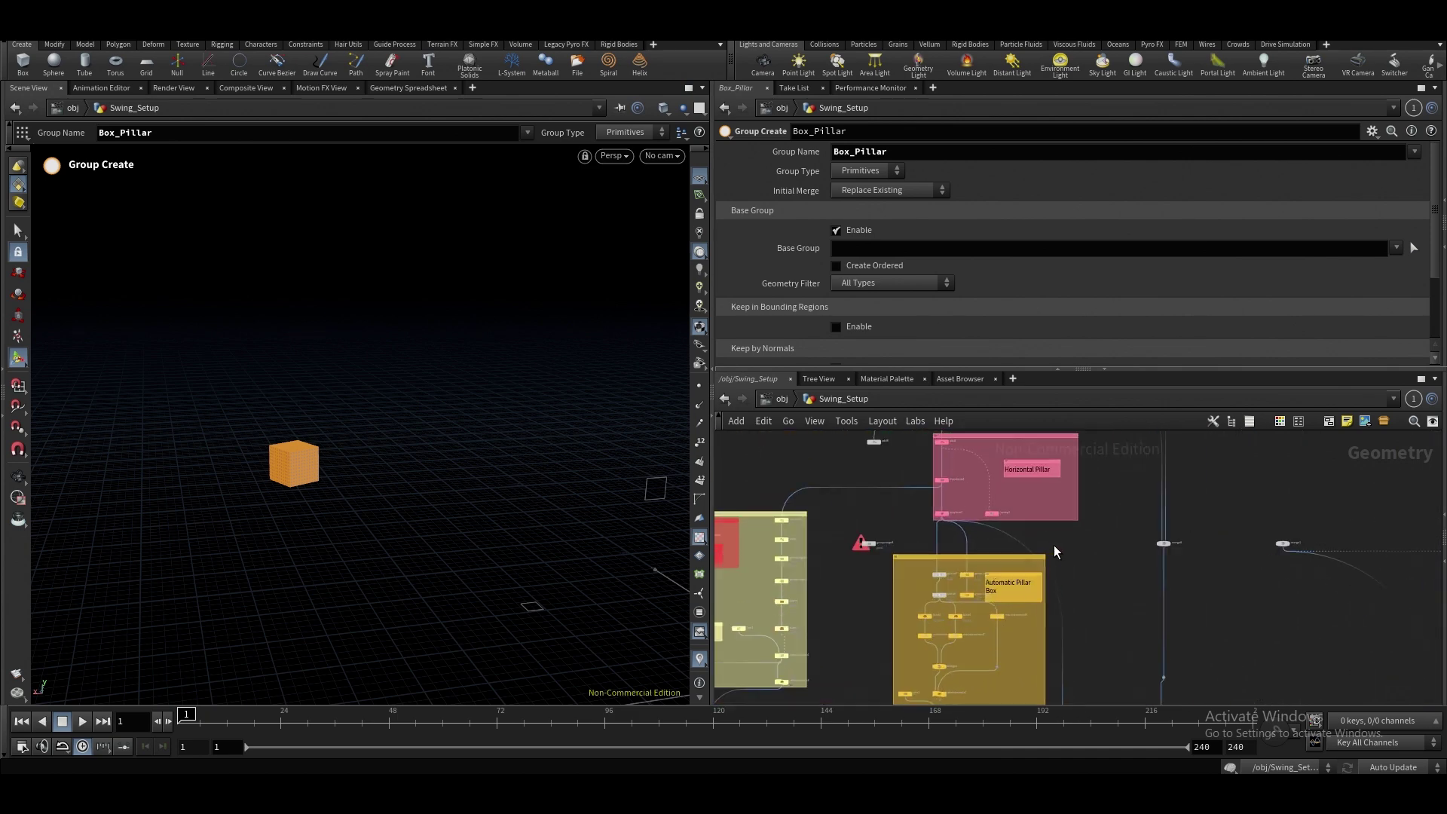
{"action": "scroll", "coordinate": [998, 582], "scroll_direction": "up", "scroll_amount": 2}
{"action": "scroll", "coordinate": [971, 564], "scroll_direction": "down", "scroll_amount": 3}
{"action": "scroll", "coordinate": [971, 564], "scroll_direction": "down", "scroll_amount": 1}
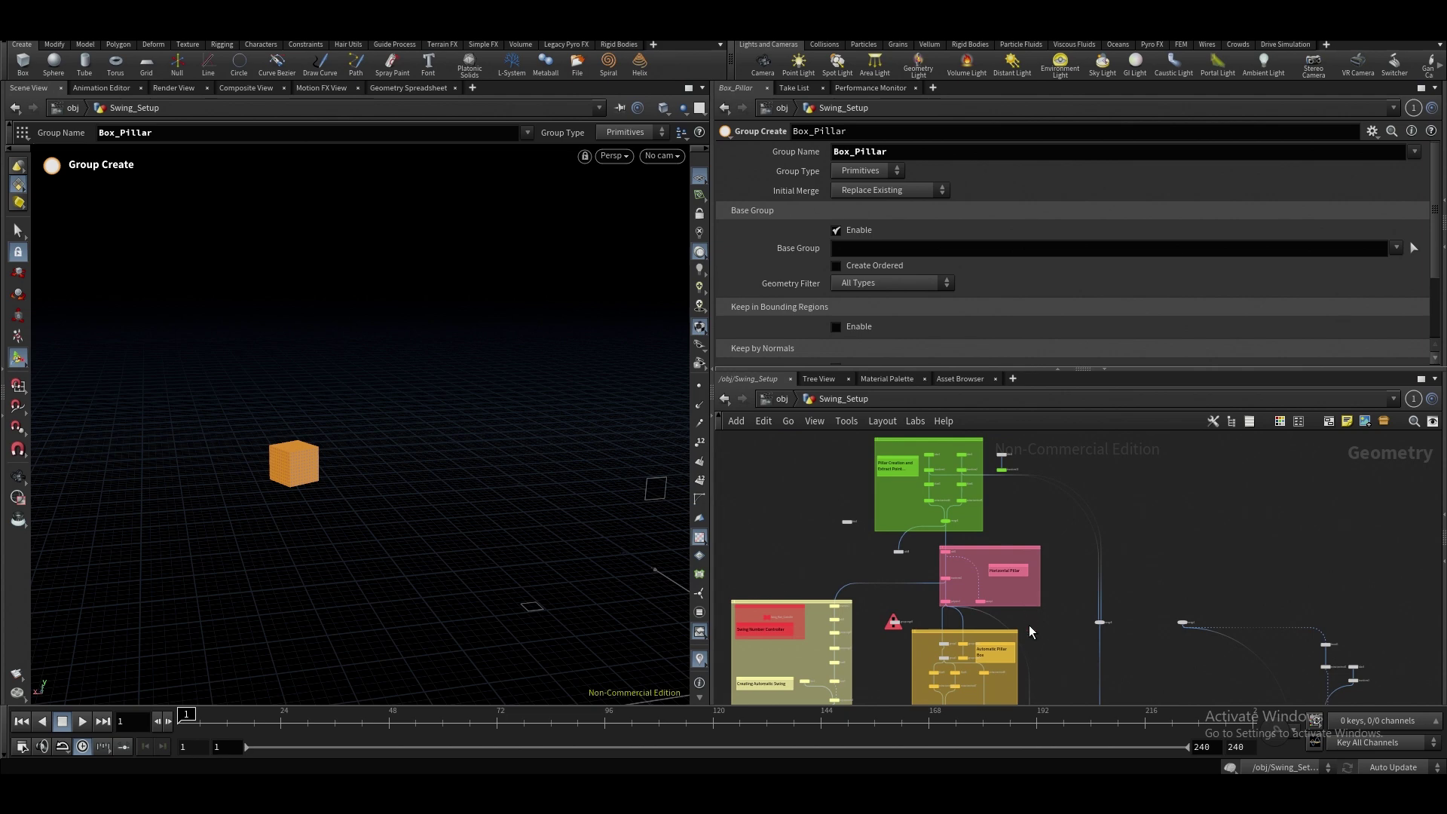
{"action": "scroll", "coordinate": [1010, 501], "scroll_direction": "up", "scroll_amount": 3}
{"action": "scroll", "coordinate": [940, 636], "scroll_direction": "up", "scroll_amount": 3}
{"action": "scroll", "coordinate": [917, 629], "scroll_direction": "up", "scroll_amount": 2}
{"action": "middle_click_drag", "start_coordinate": [918, 629], "coordinate": [934, 549]}
{"action": "scroll", "coordinate": [1016, 500], "scroll_direction": "down", "scroll_amount": 3}
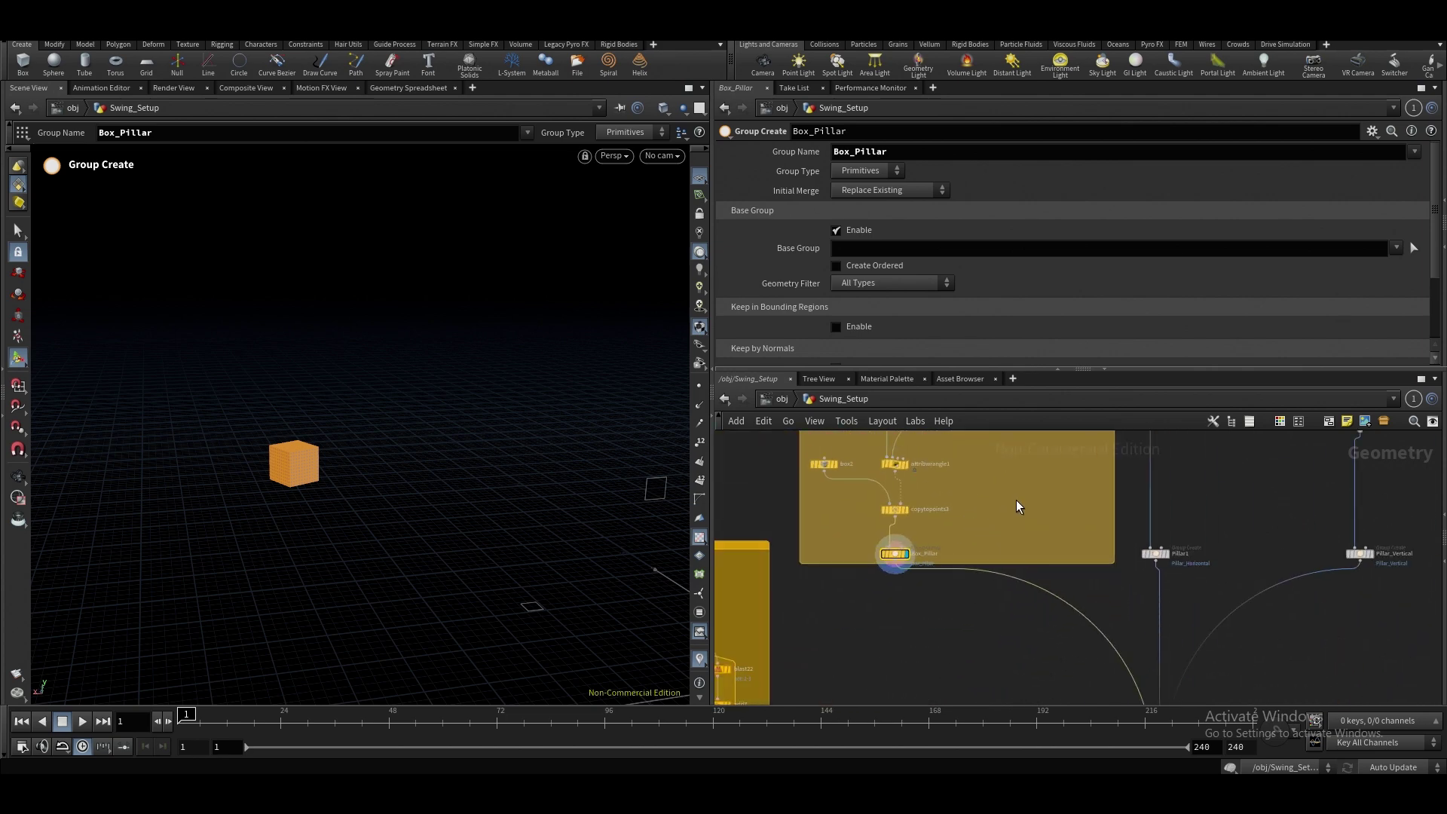
{"action": "middle_click_drag", "start_coordinate": [1016, 499], "coordinate": [1006, 615]}
{"action": "middle_click_drag", "start_coordinate": [1001, 532], "coordinate": [1001, 659]}
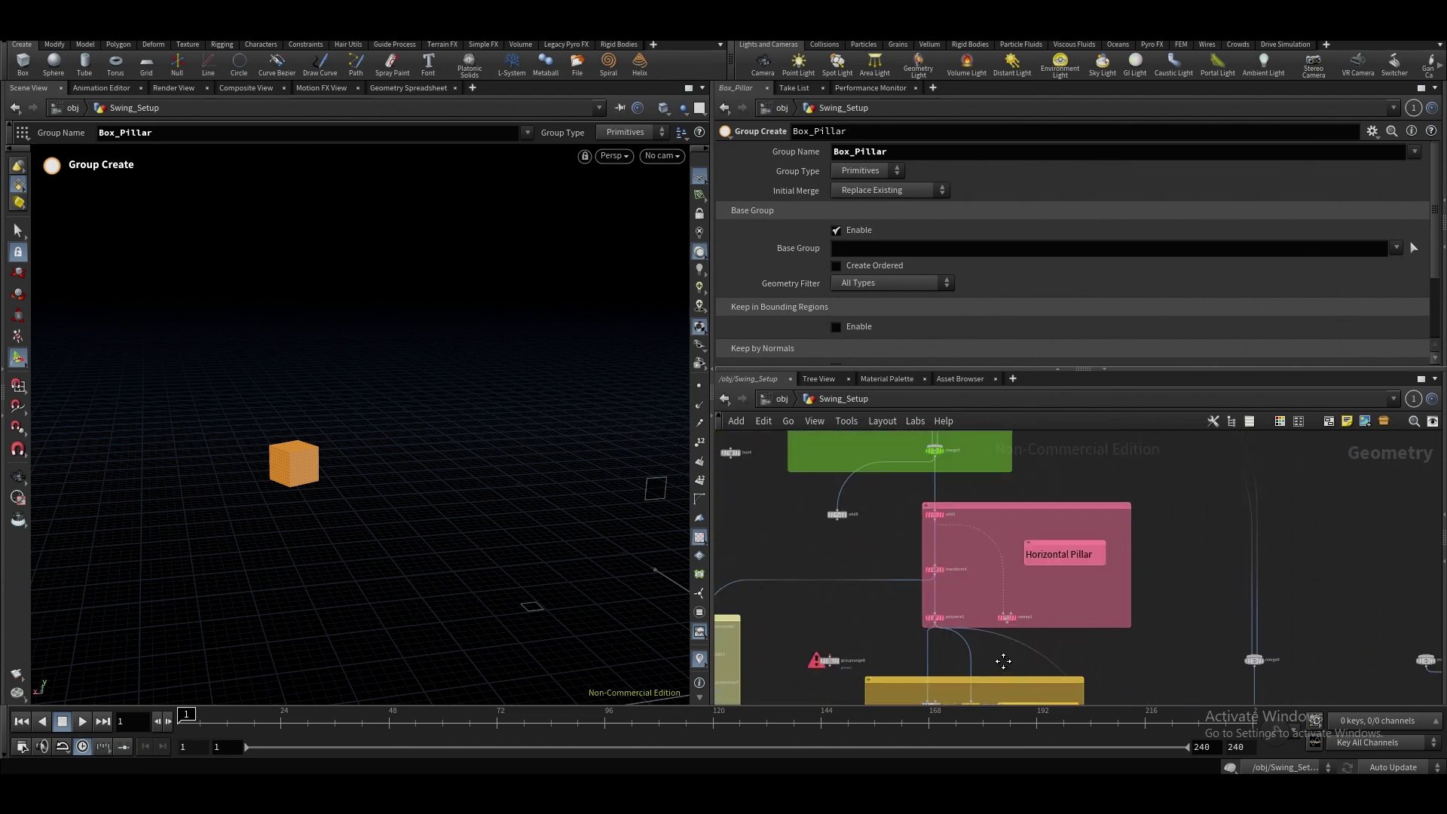